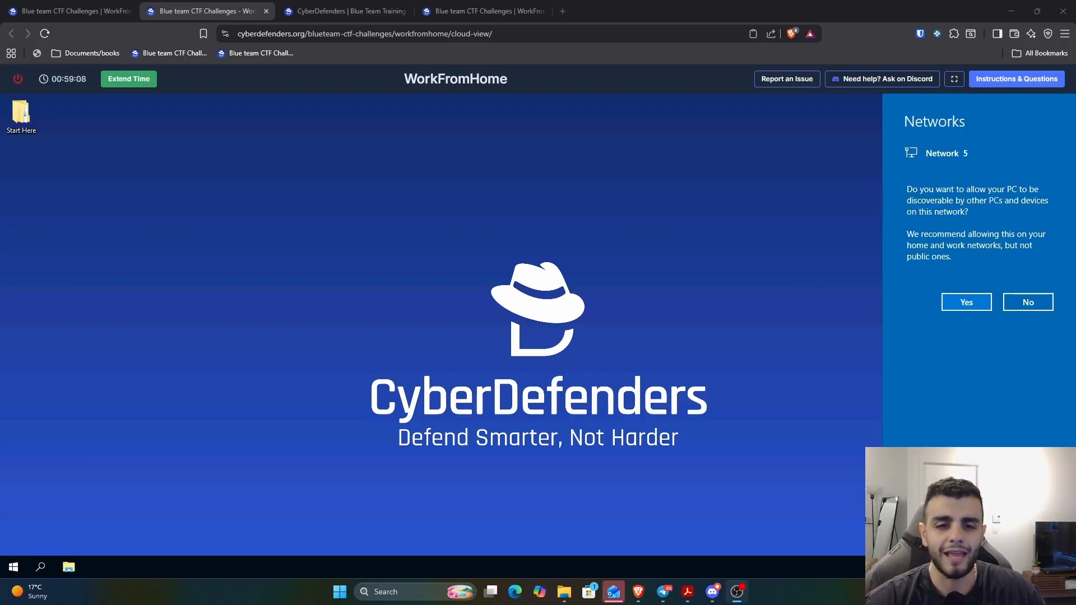
Step: Allow the lab PC to be discoverable on the network and check the WorkFromHome lab's overview page
click(965, 303)
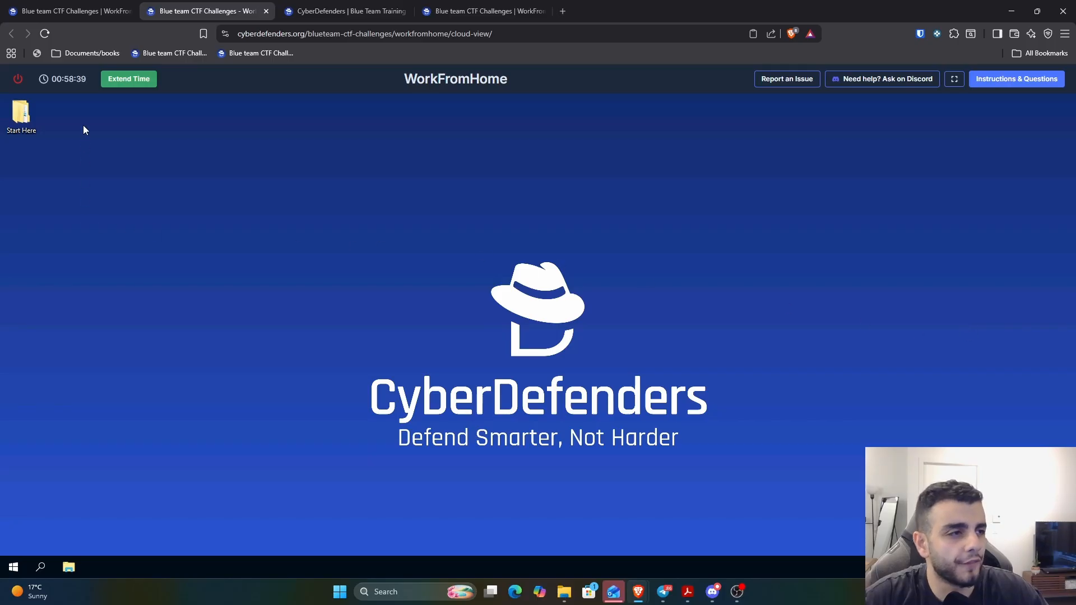
click(70, 11)
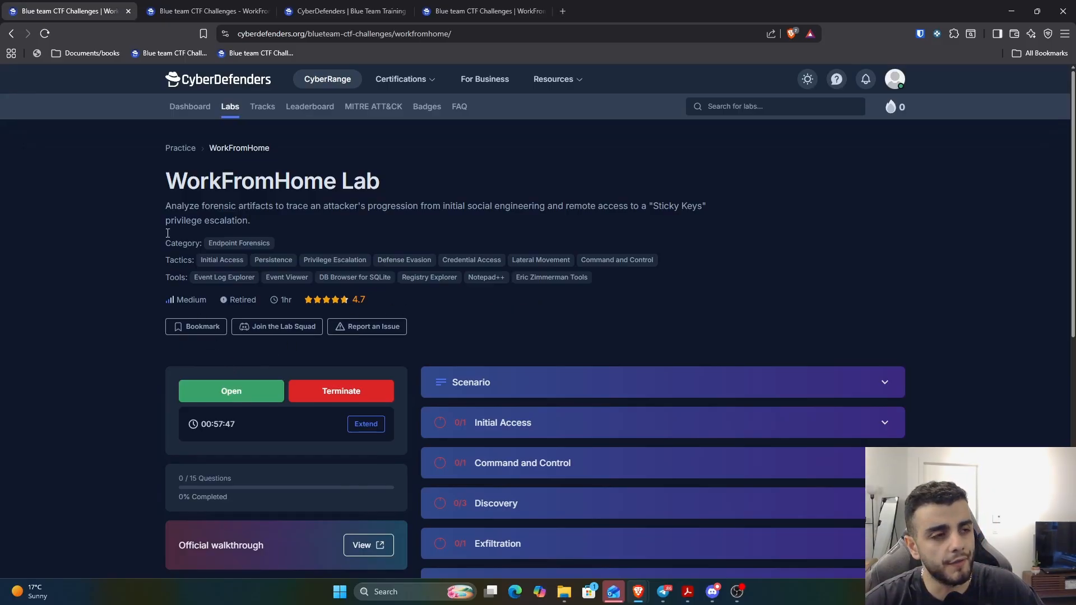
click(212, 12)
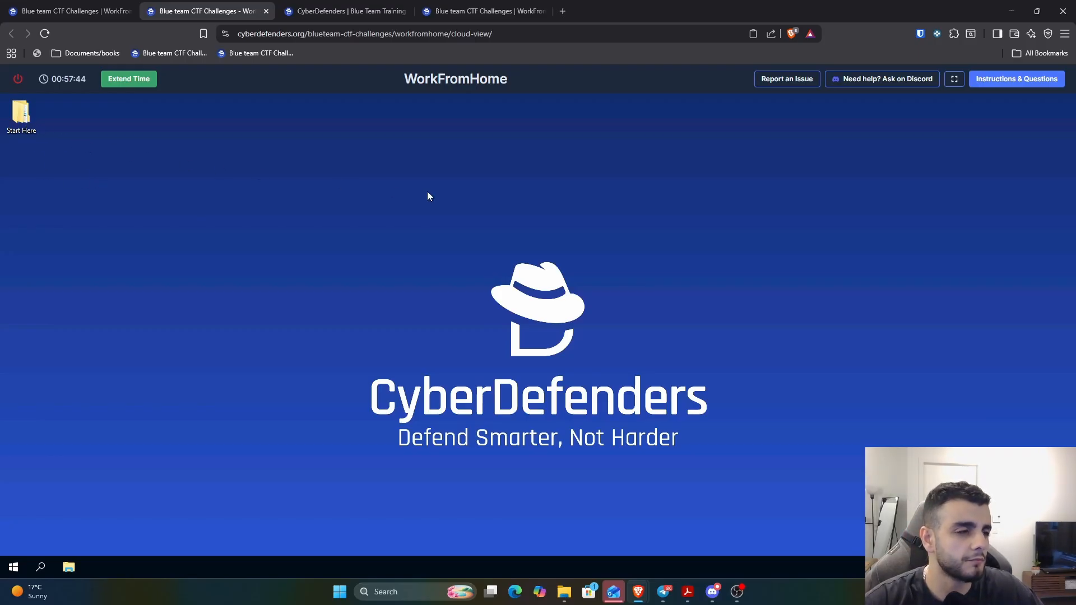
Step: Read the Scenario text in the lab's instructions and questions
click(1031, 84)
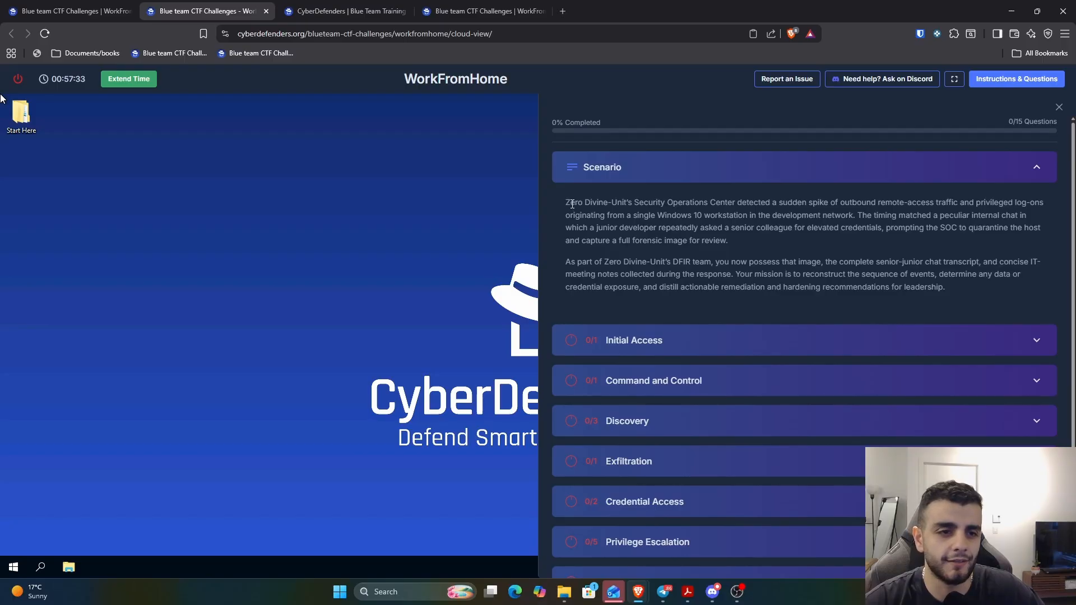
drag(572, 204, 617, 204)
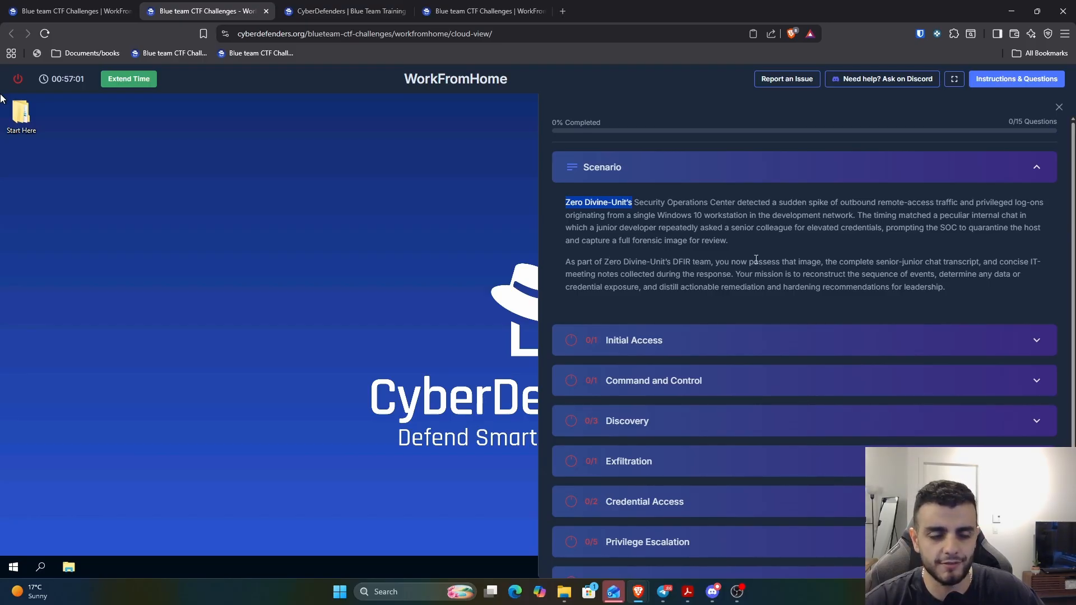
drag(720, 262, 796, 261)
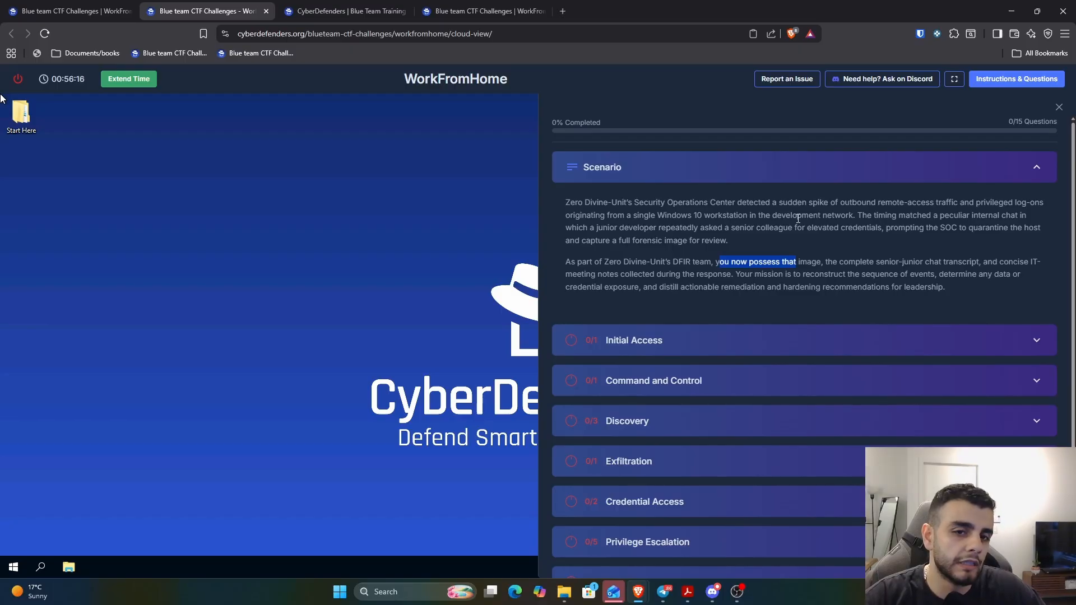
Step: Hide the lab instructions and browse the Start Here folder's Artifacts and its C evidence folder
double_click(31, 115)
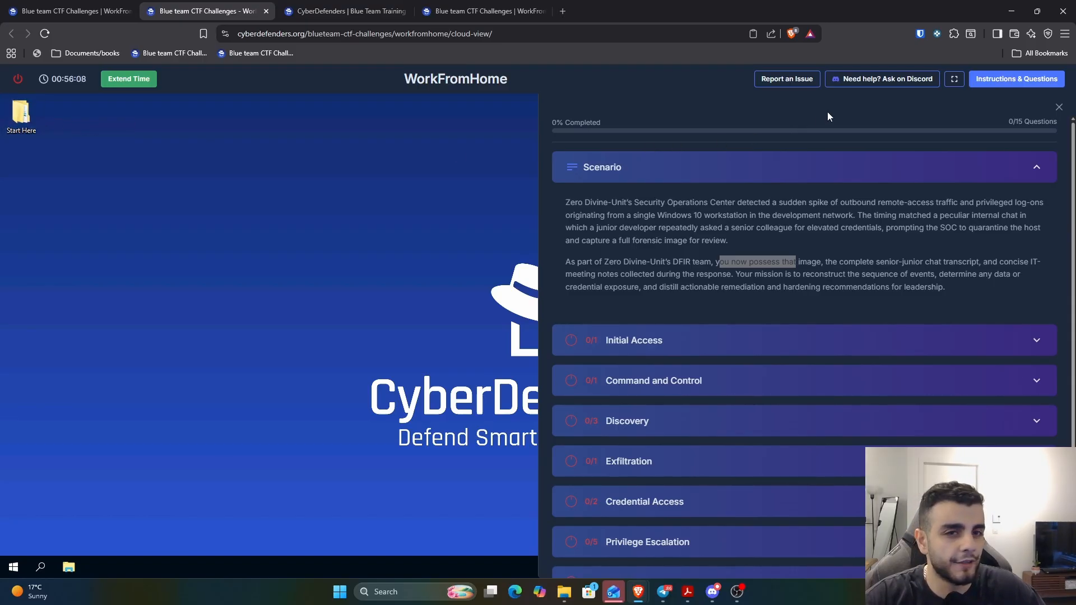
click(1059, 107)
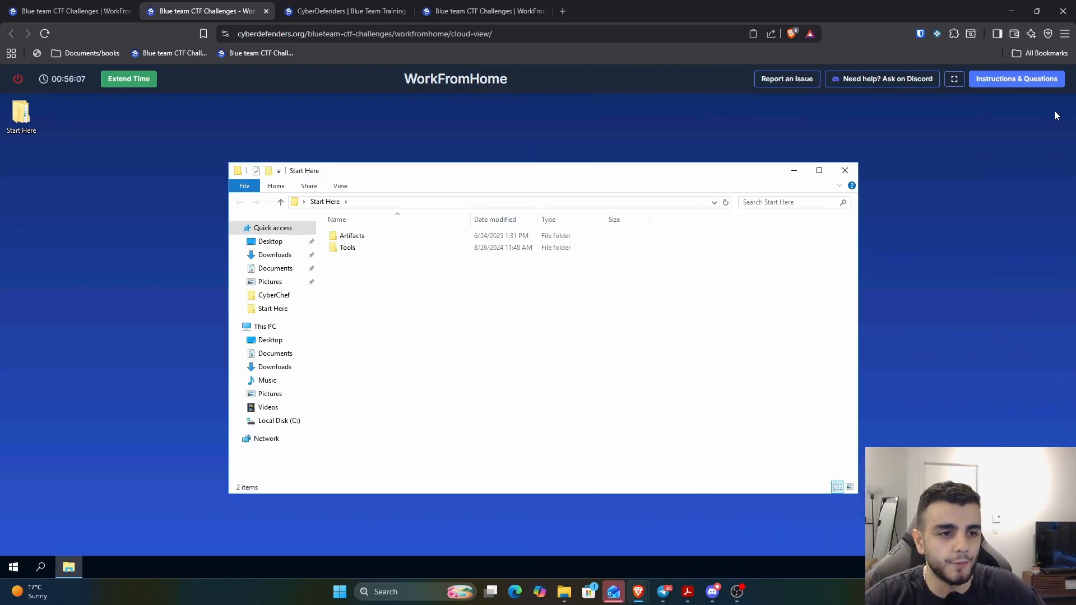
double_click(360, 238)
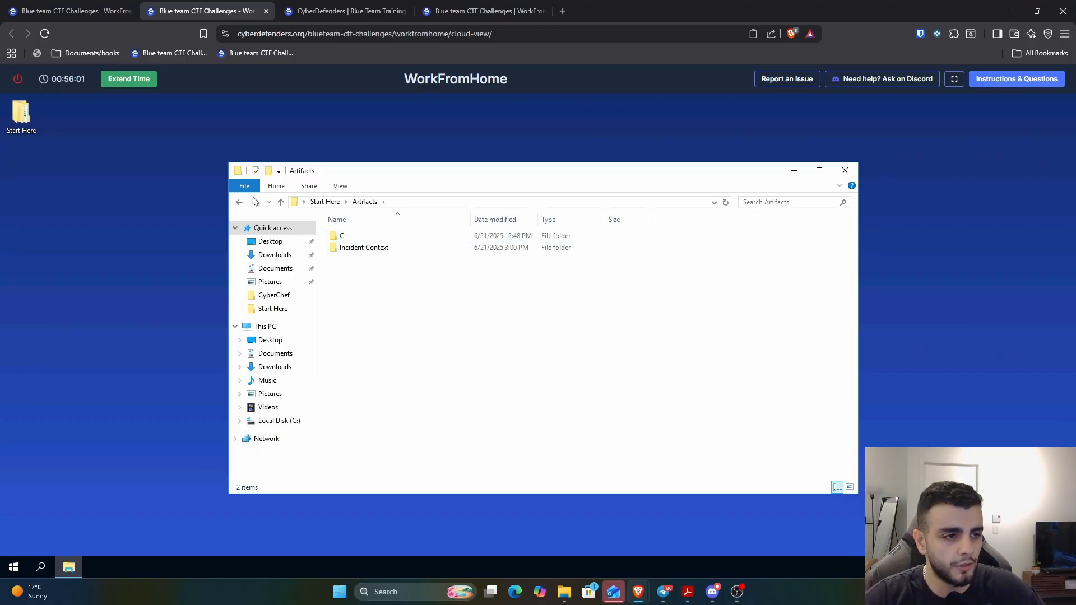
key(alt+Left)
double_click(371, 235)
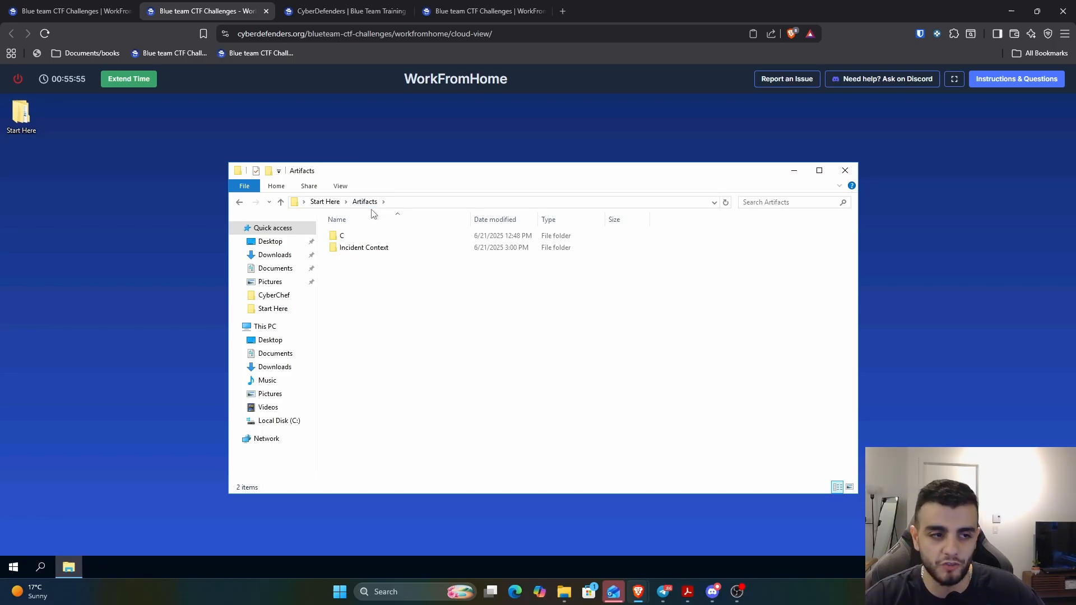
double_click(377, 236)
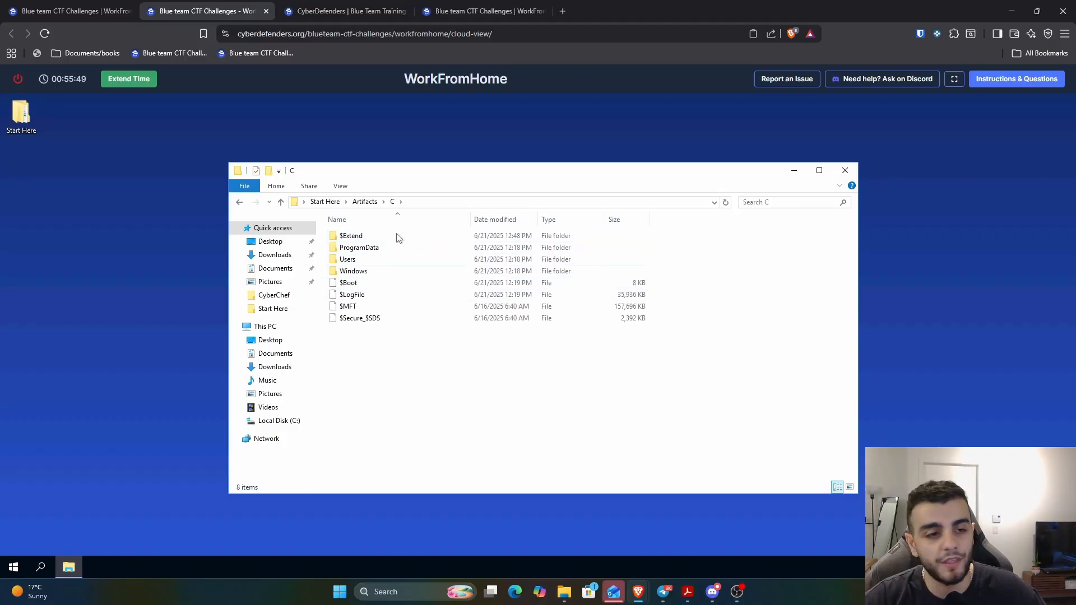
click(241, 203)
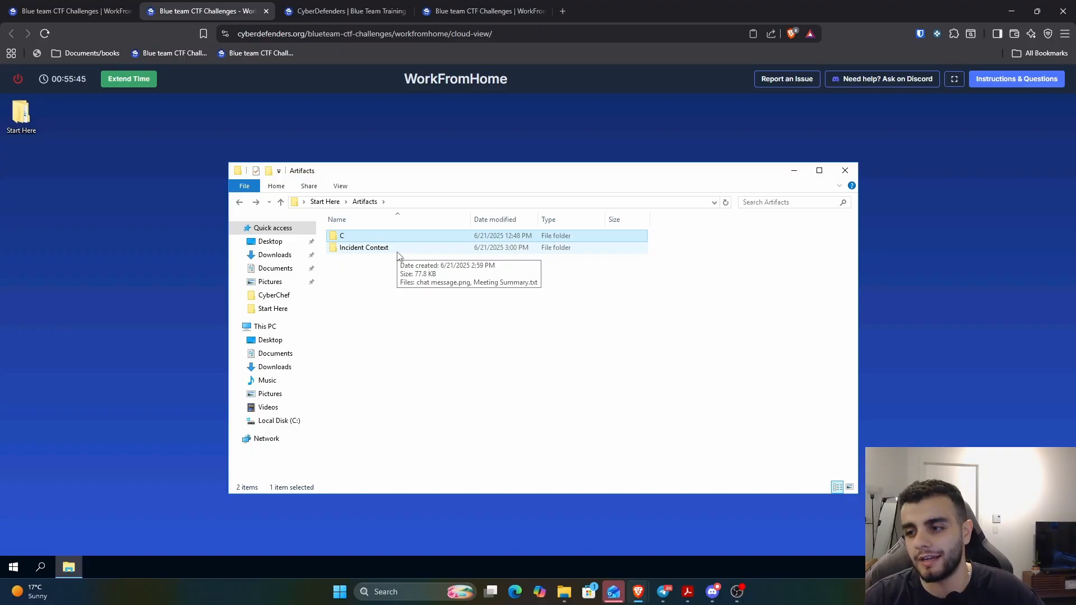
Step: Open Meeting Summary.txt from the Incident Context folder and maximize its window
double_click(402, 250)
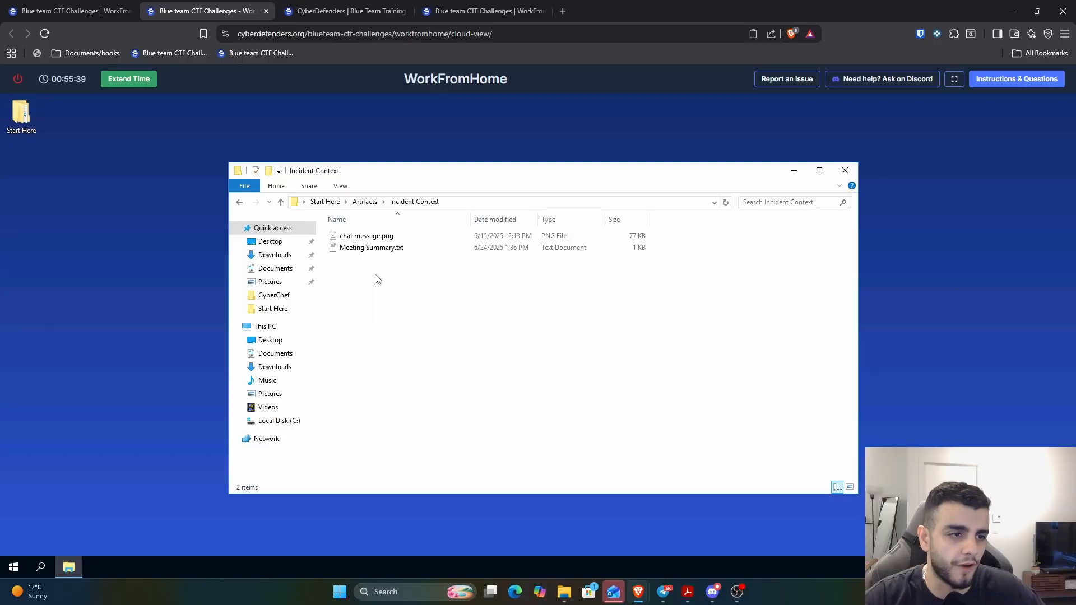
double_click(376, 250)
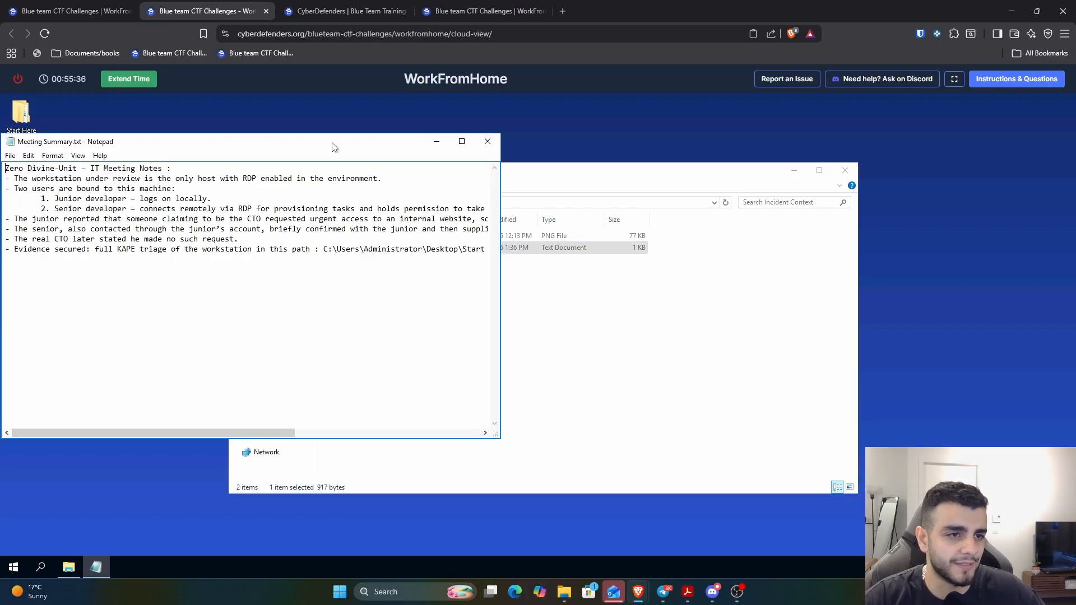
click(567, 136)
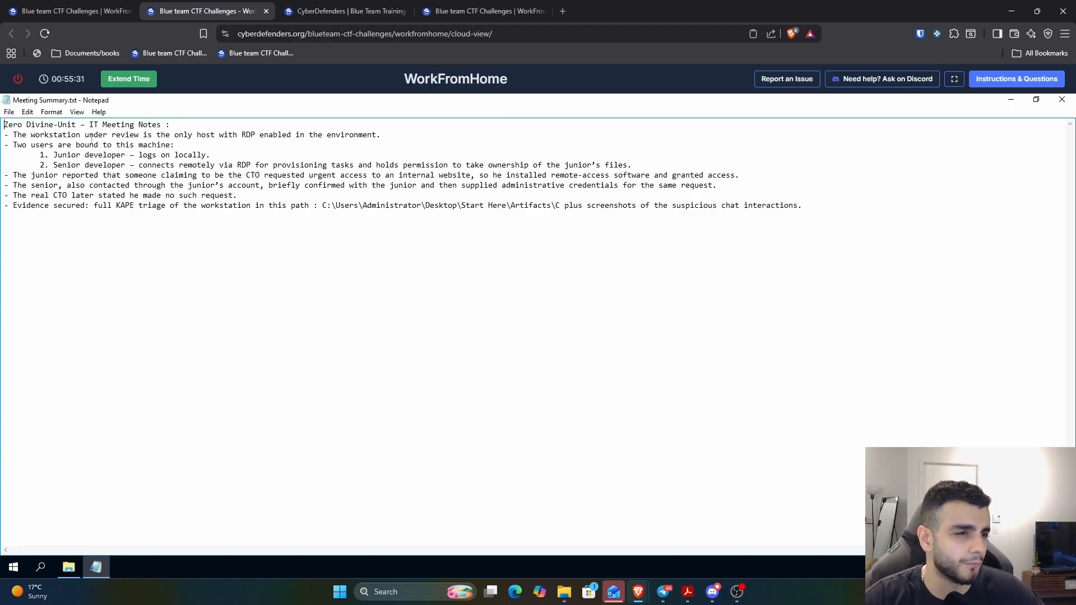
Step: Read the IT meeting notes on RDP, the two workstation users, the alleged CTO request and the secured evidence, and close the file
drag(4, 135, 381, 135)
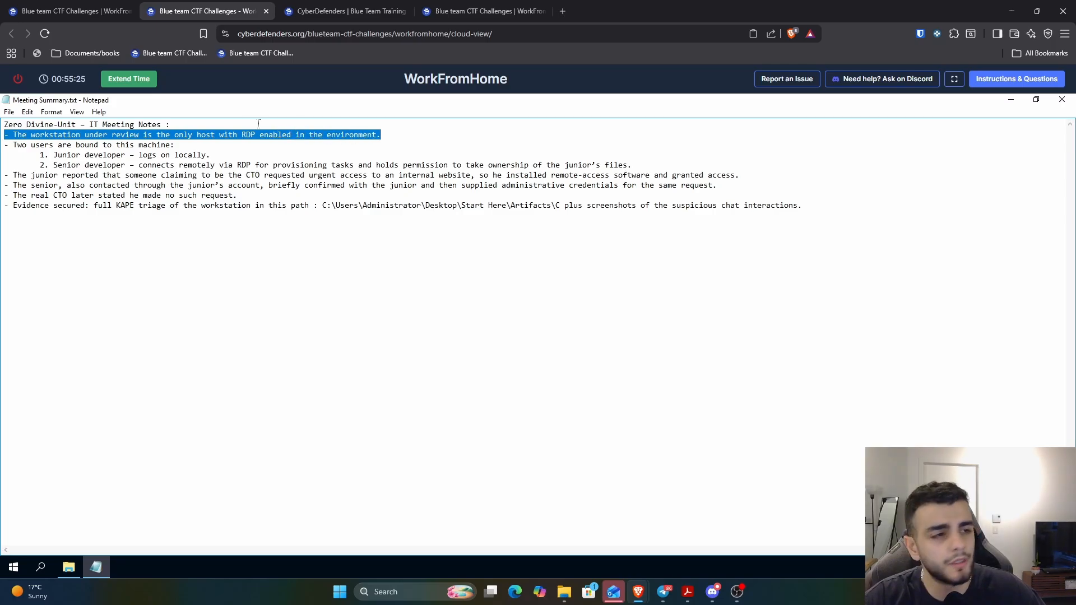
drag(13, 144, 174, 144)
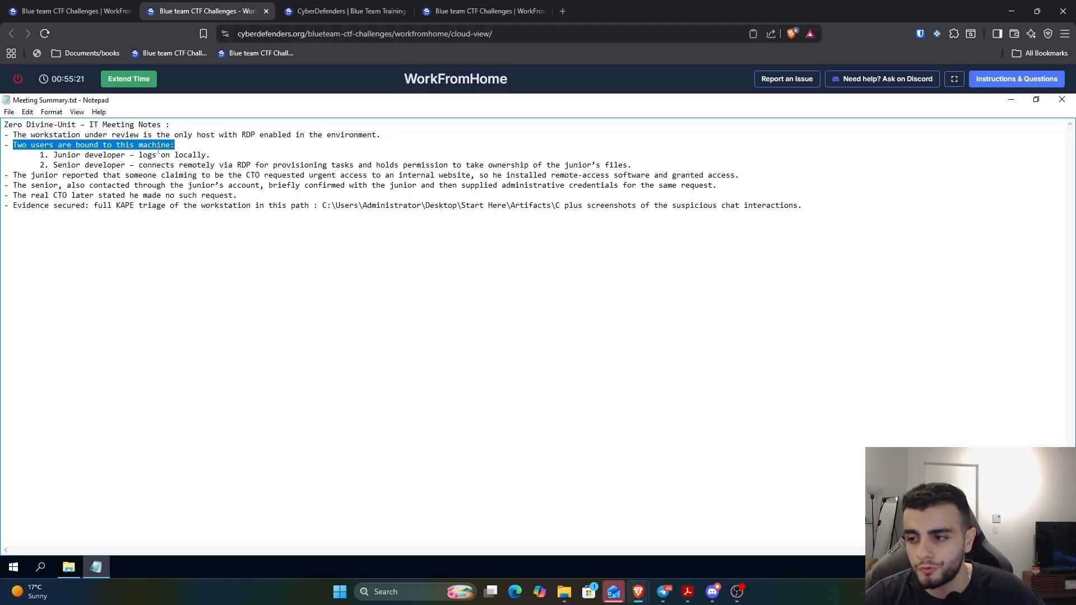
double_click(105, 156)
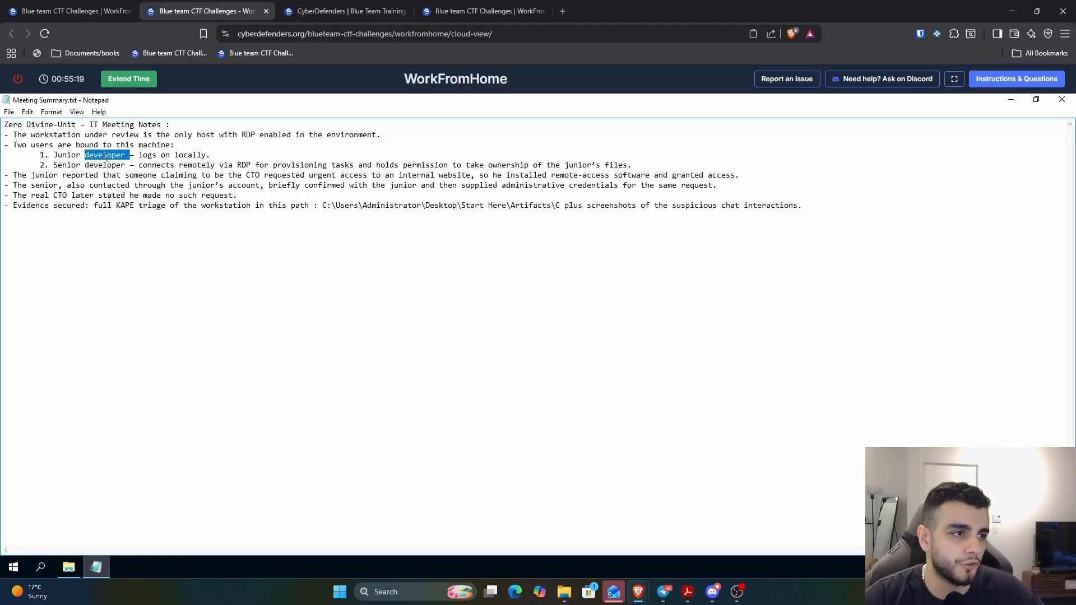
double_click(194, 154)
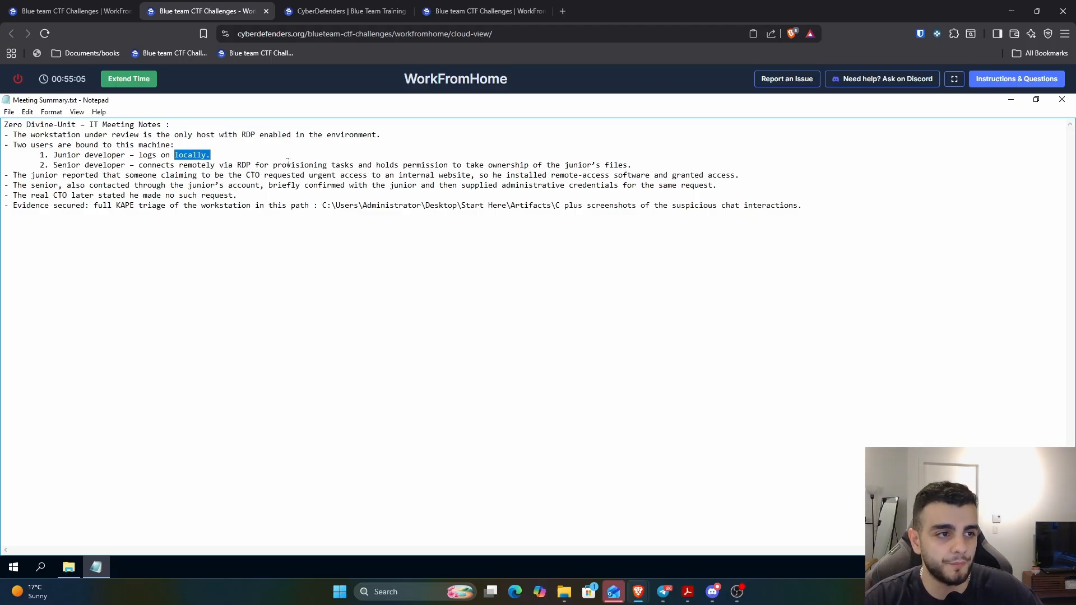
drag(273, 164, 351, 166)
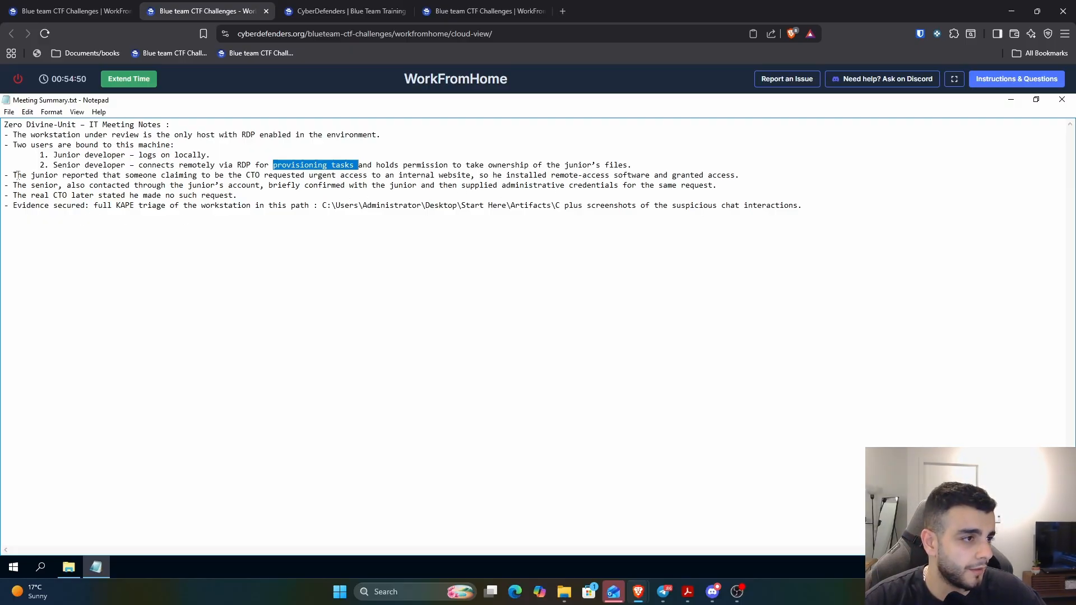
drag(14, 175, 136, 176)
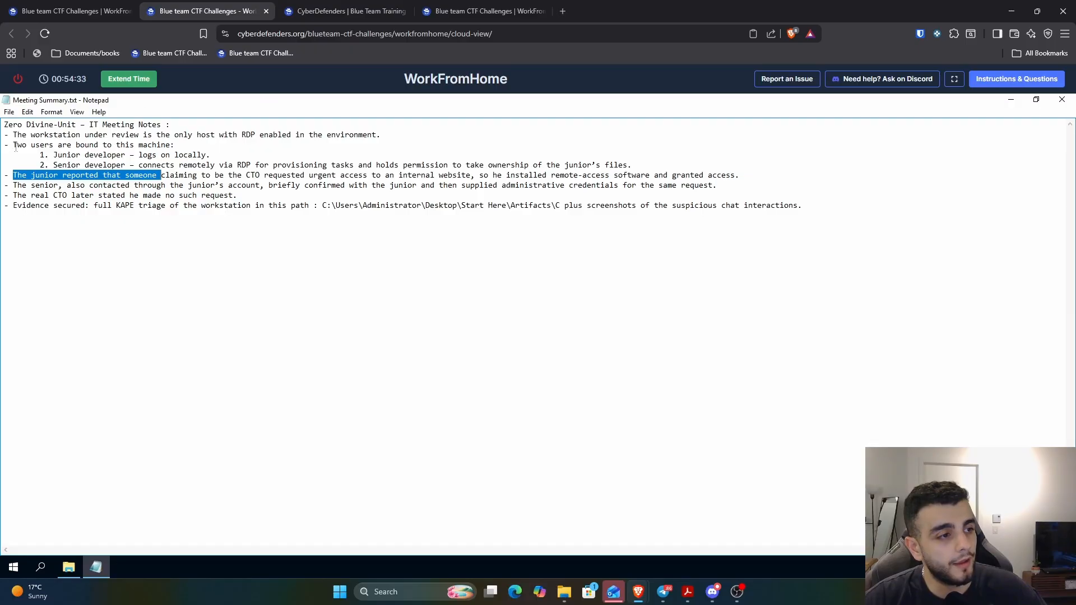
double_click(47, 195)
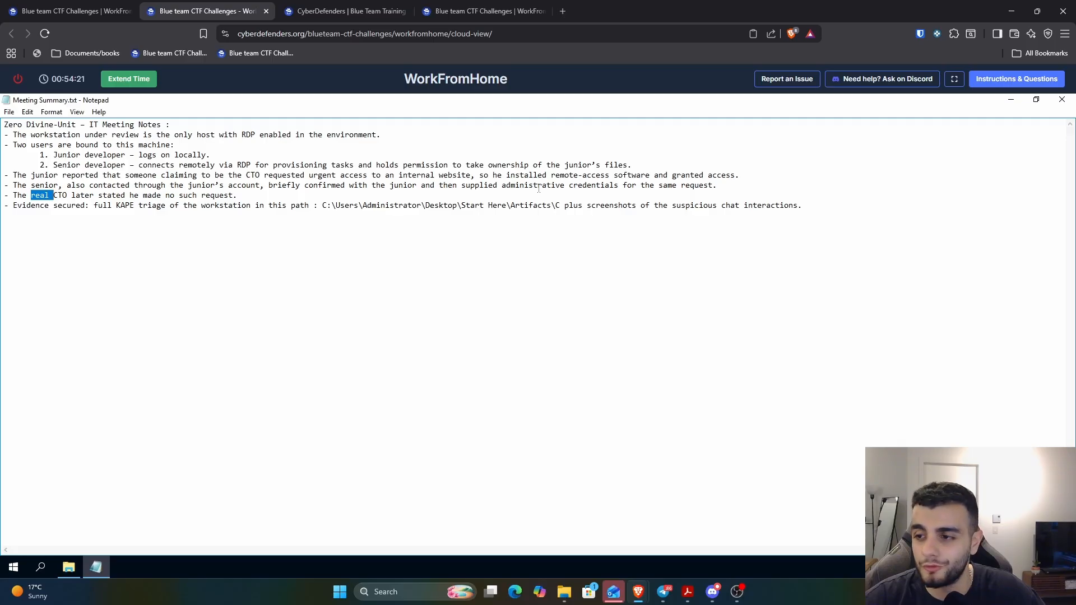
click(94, 194)
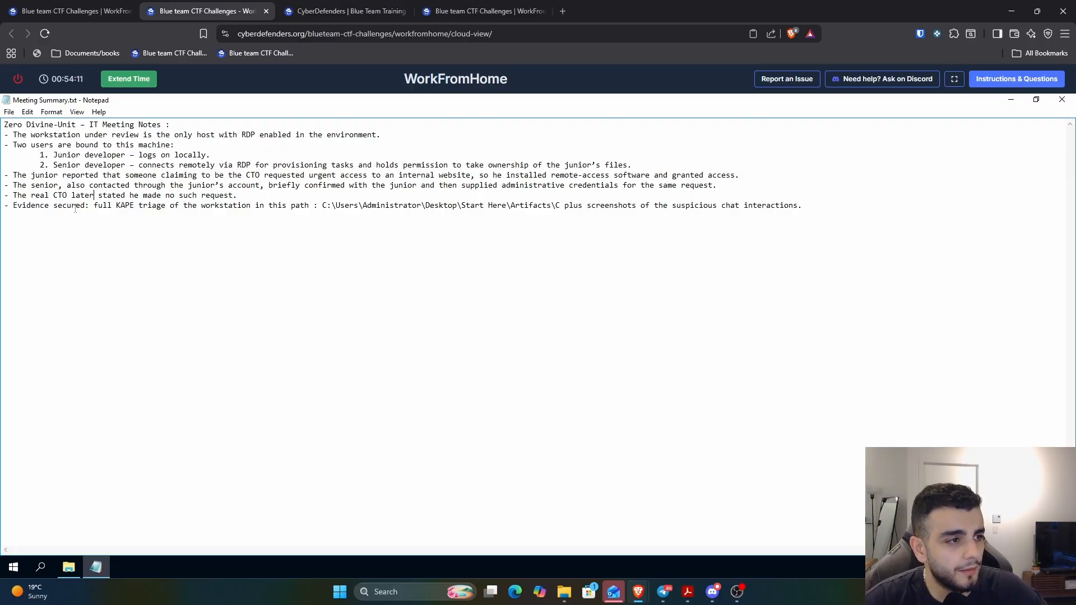
drag(98, 205, 279, 206)
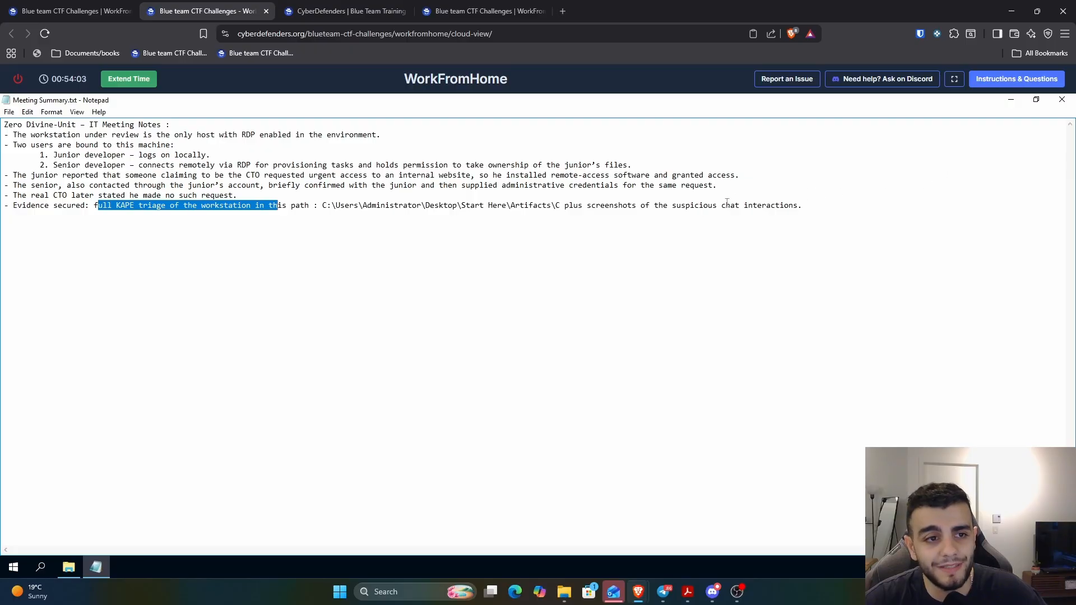
click(1062, 99)
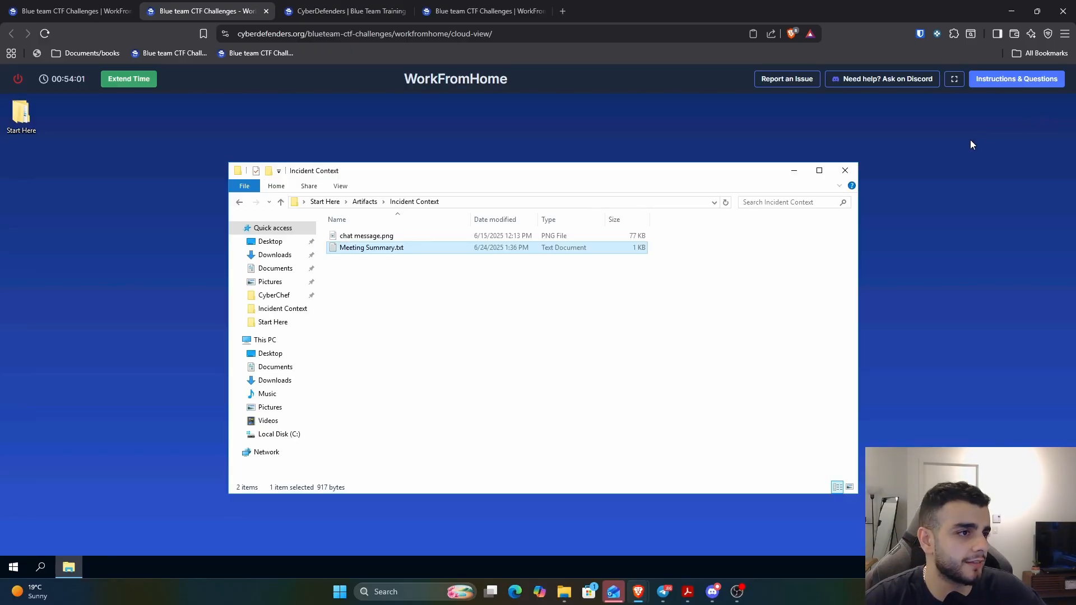
Step: Review the conversation in chat message.png, crossing over the shared credentials with two brush strokes, and close it without saving
double_click(395, 234)
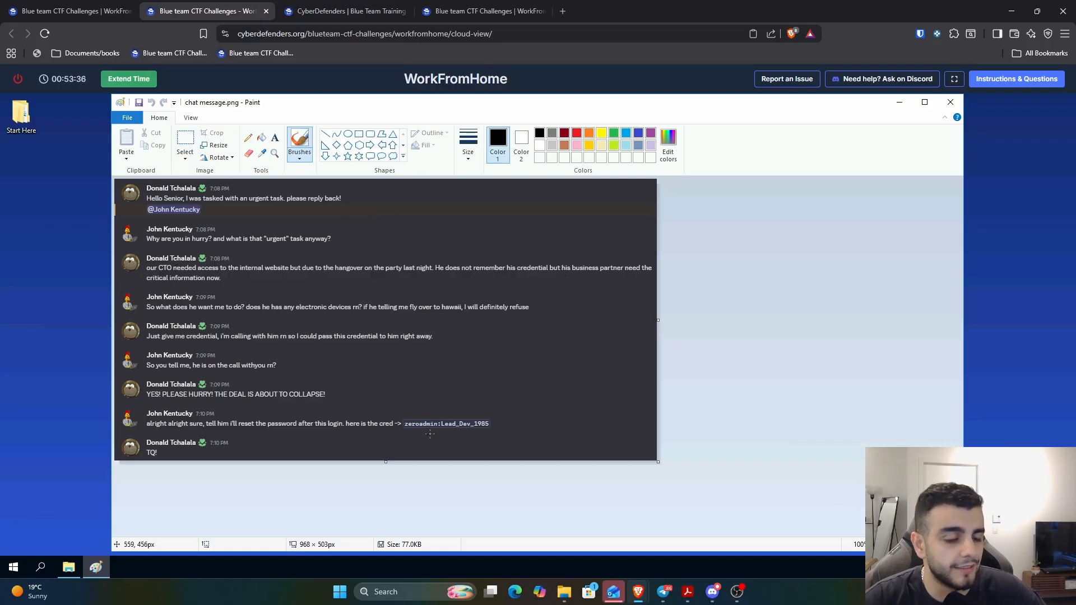
drag(503, 413, 374, 447)
drag(409, 413, 480, 447)
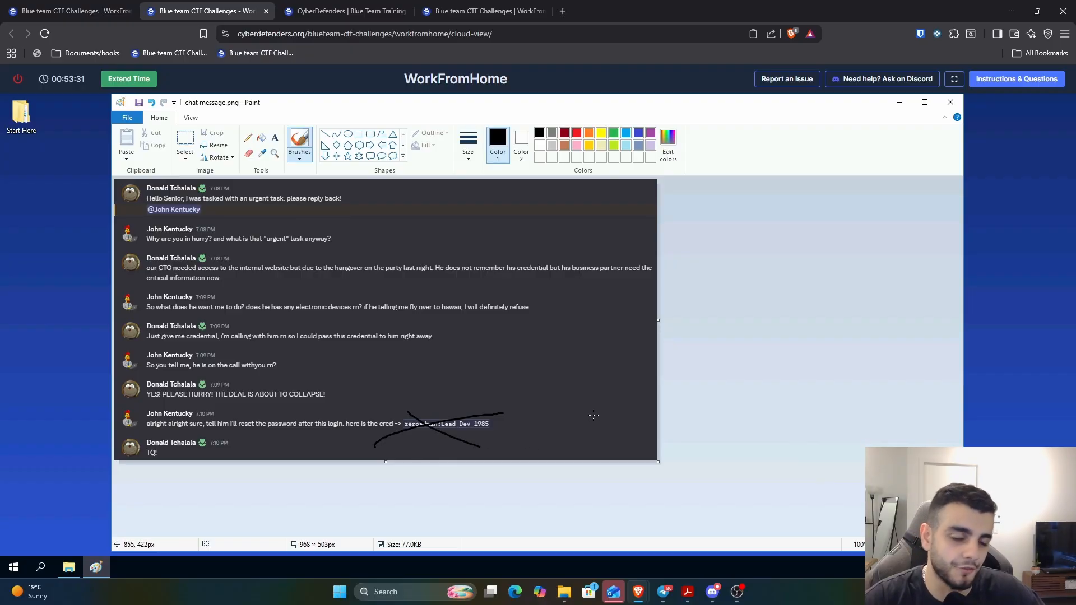
click(951, 103)
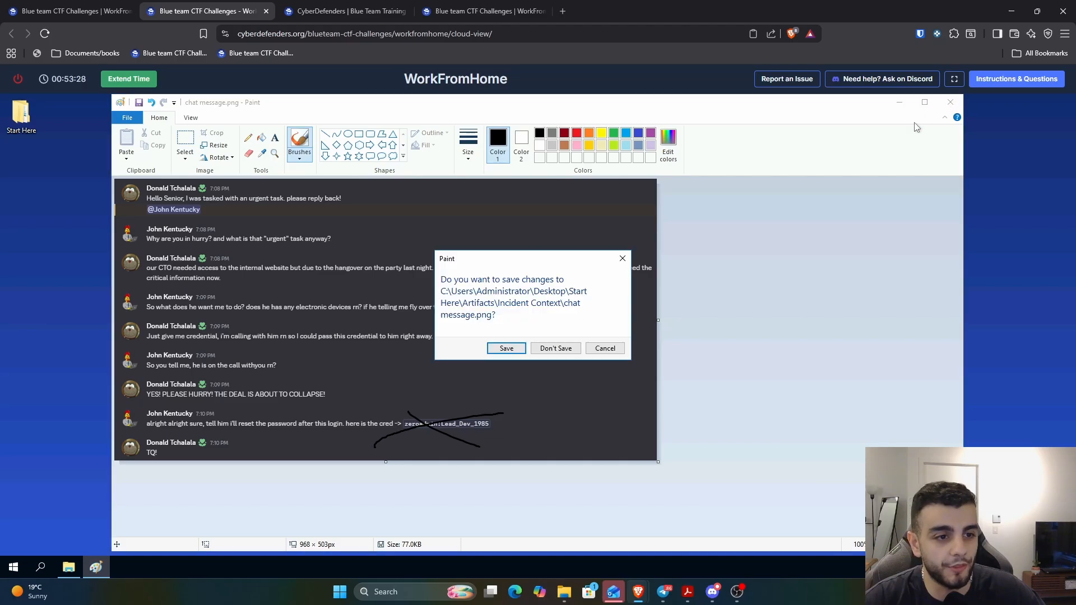
click(557, 346)
Step: Read the Initial Access question Q1 about the remote desktop software's start download timestamp in UTC
click(998, 84)
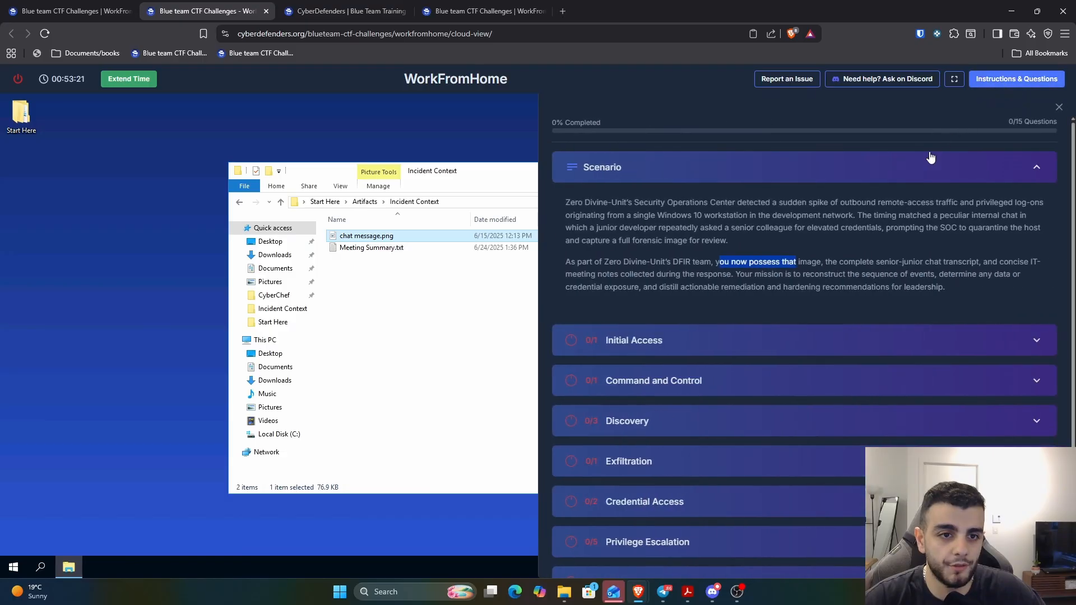
click(766, 334)
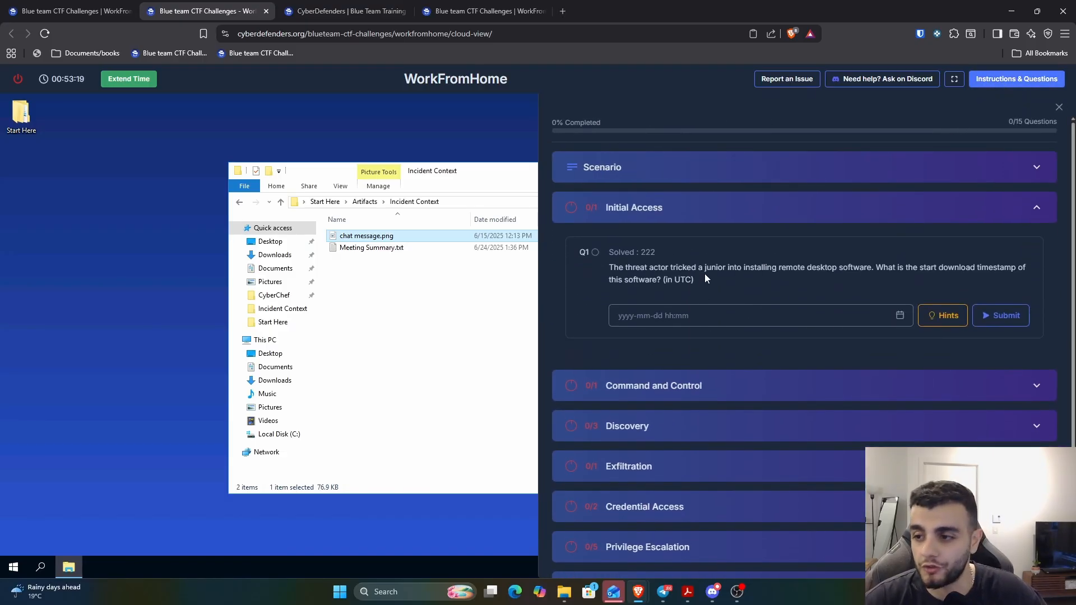
drag(610, 268, 1010, 273)
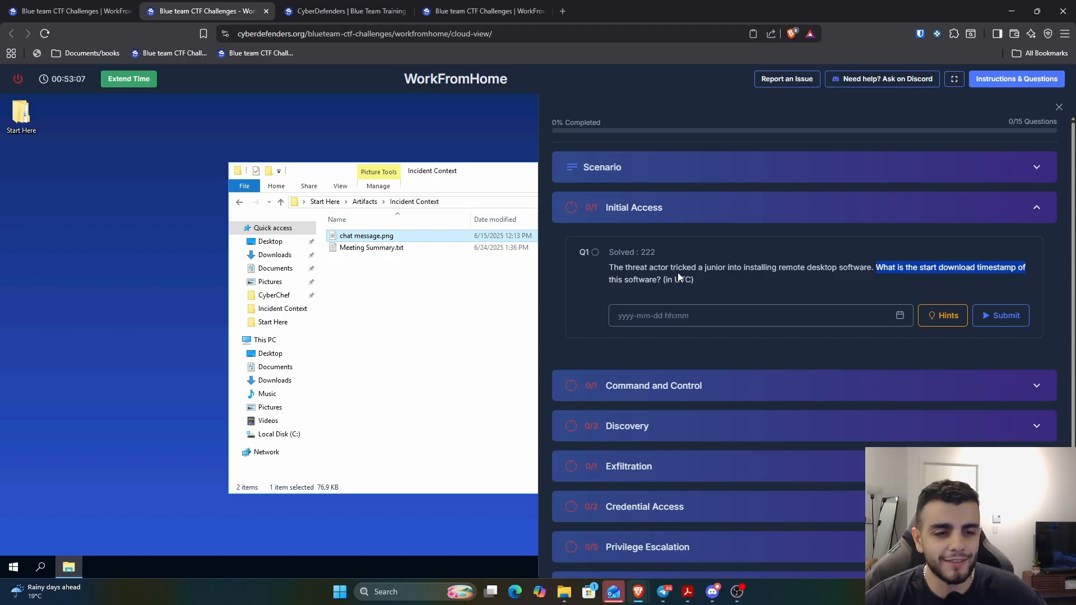
Step: Open the Artifacts folder from Start Here in a second window and hide the lab questions
click(459, 184)
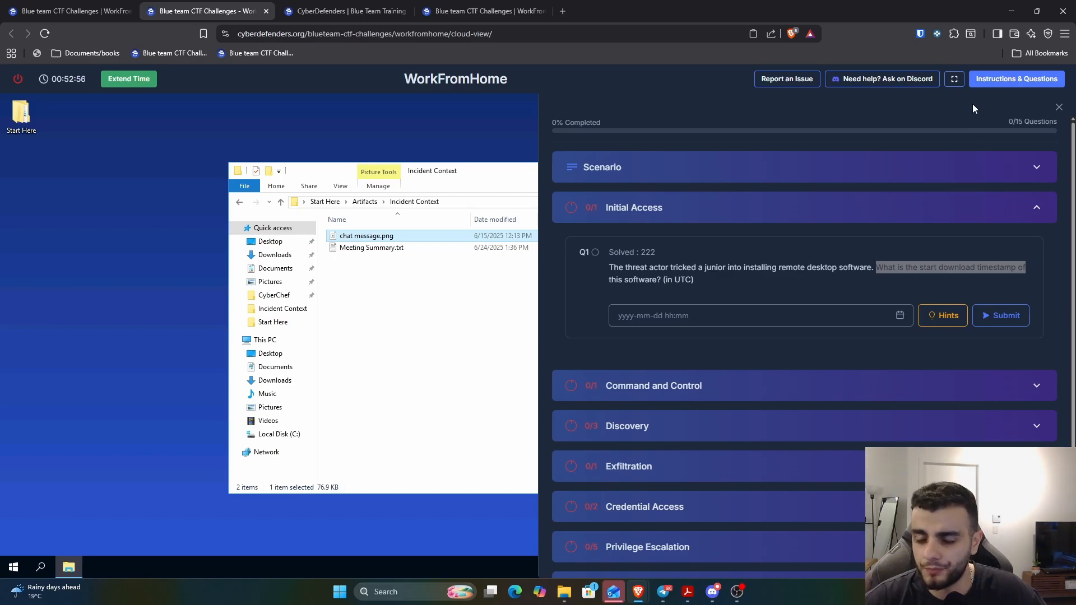
double_click(21, 115)
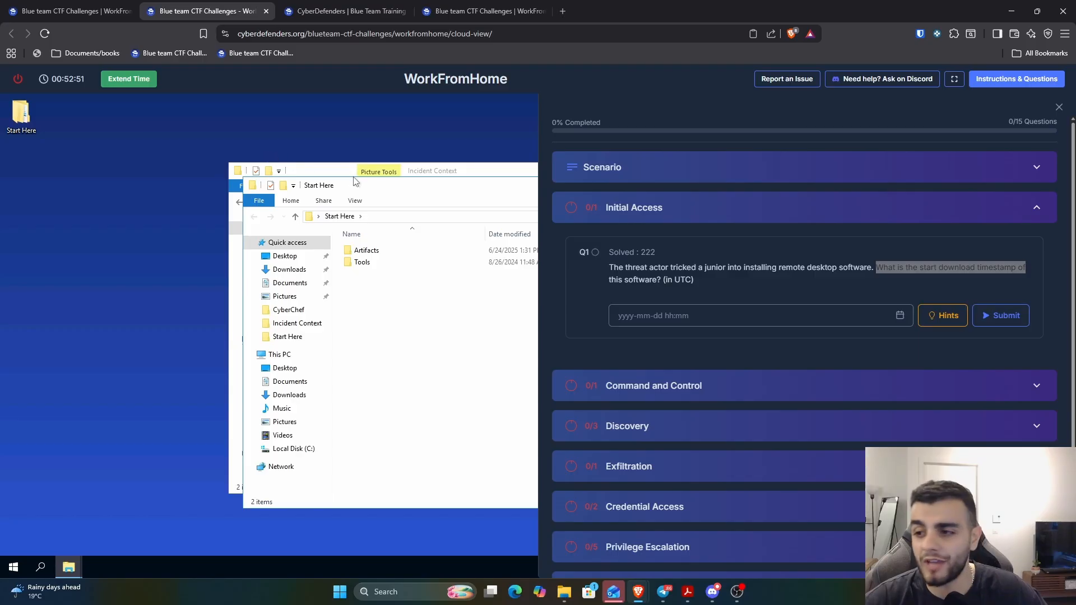
drag(417, 192, 267, 149)
double_click(217, 206)
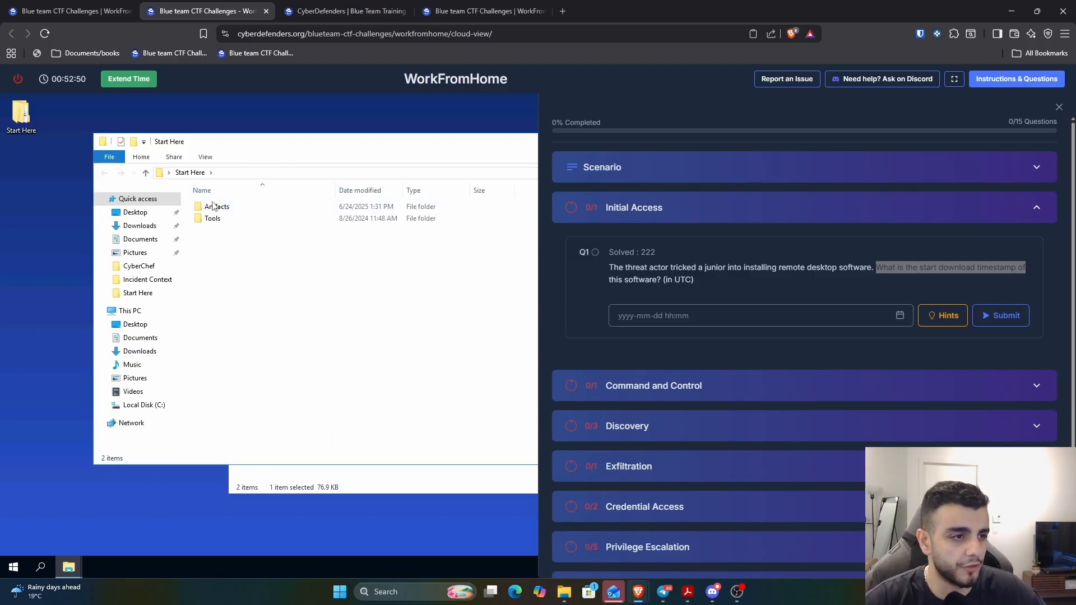
click(1059, 107)
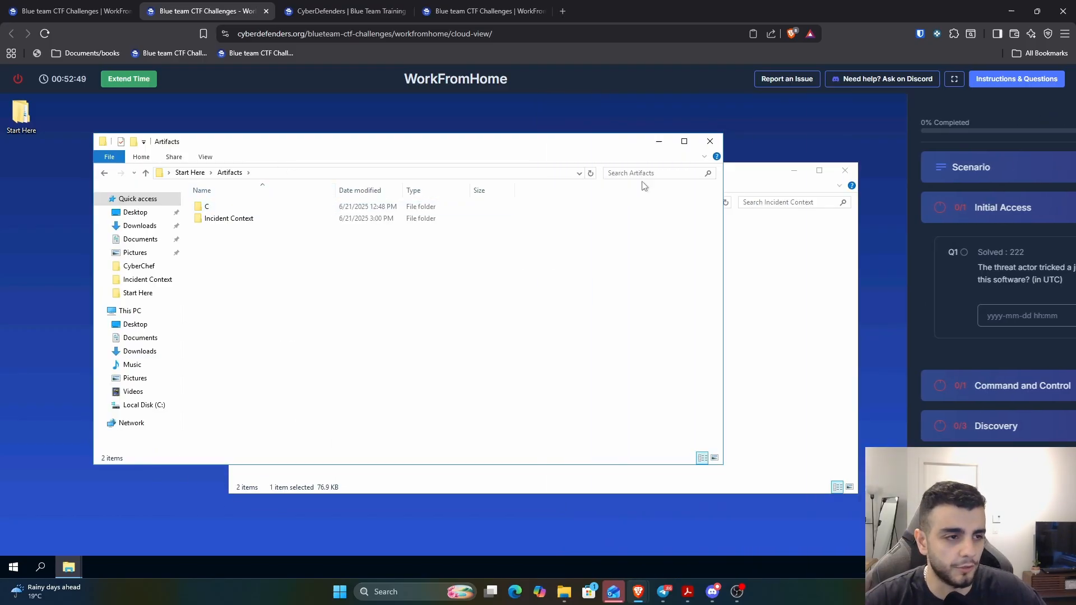
double_click(258, 208)
double_click(258, 231)
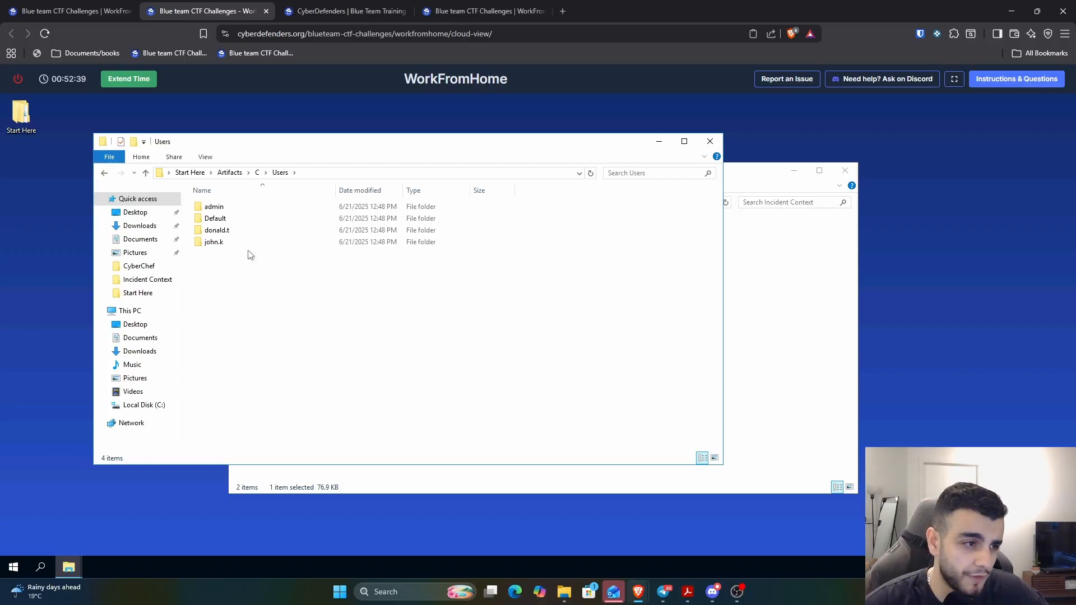
double_click(245, 235)
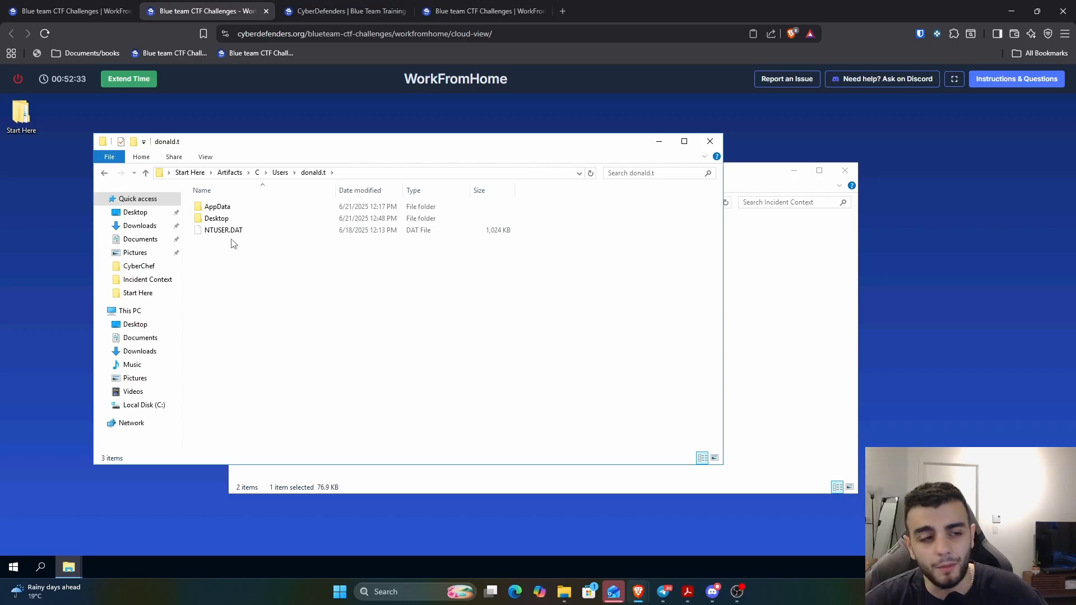
double_click(231, 207)
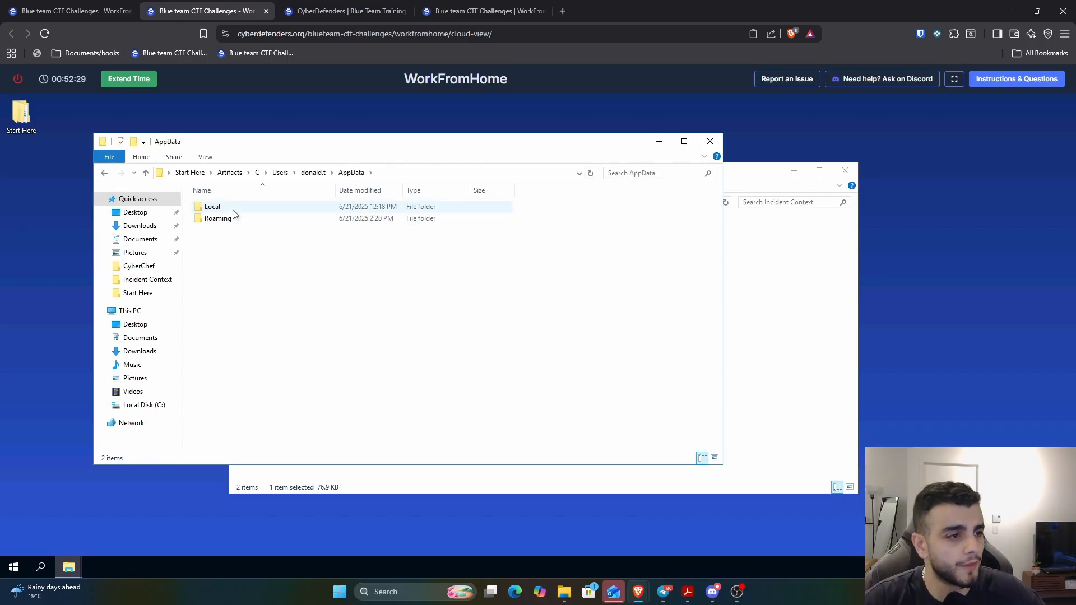
double_click(230, 207)
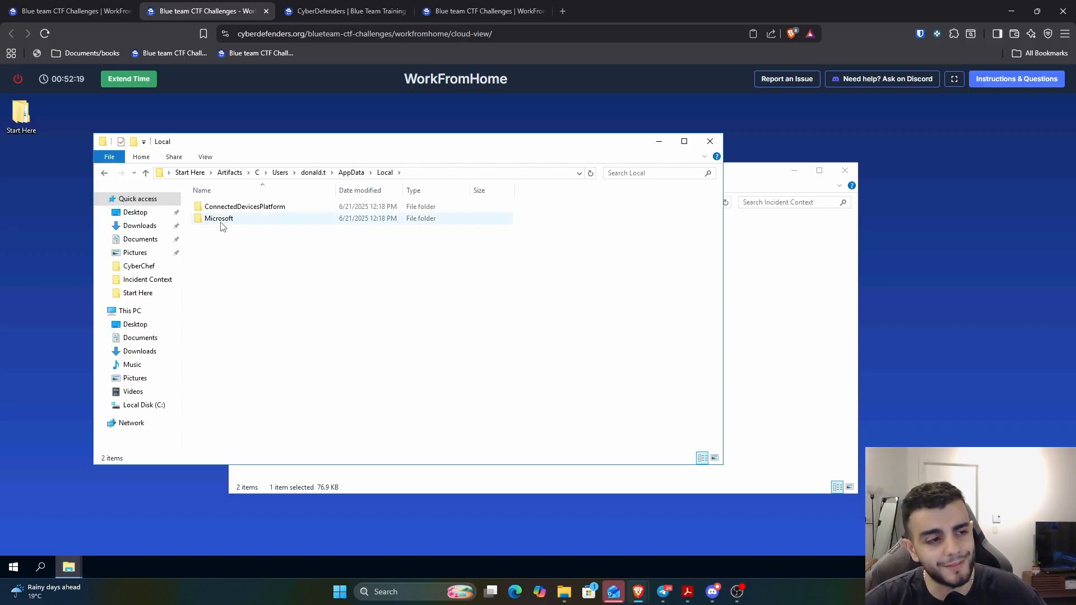
Step: Go to Microsoft, Edge, User Data, Default to view the Edge profile files, and shift the window aside
mouse_move(223, 226)
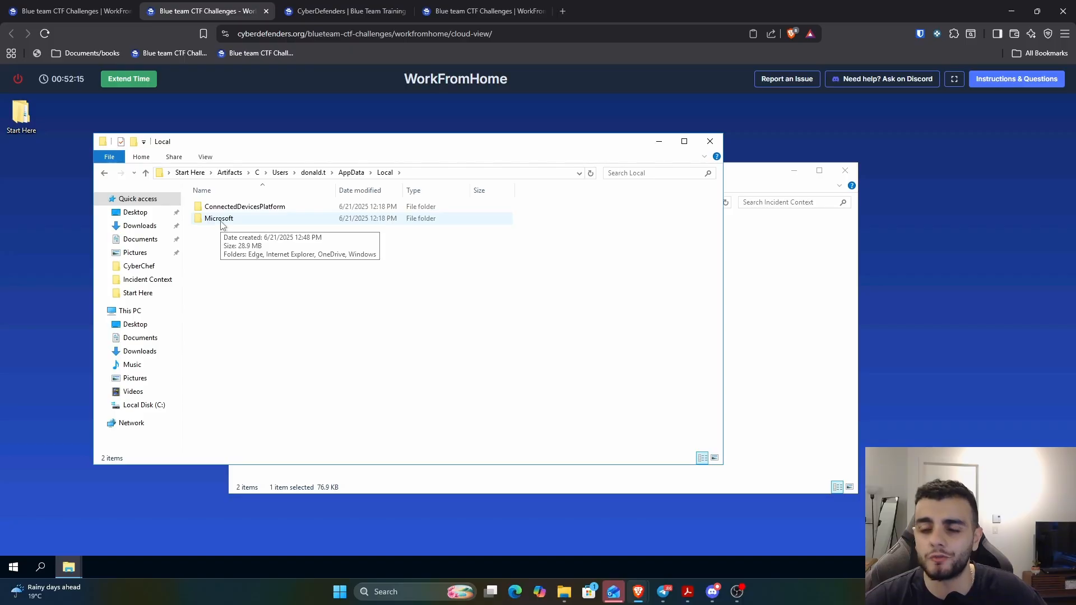
double_click(222, 223)
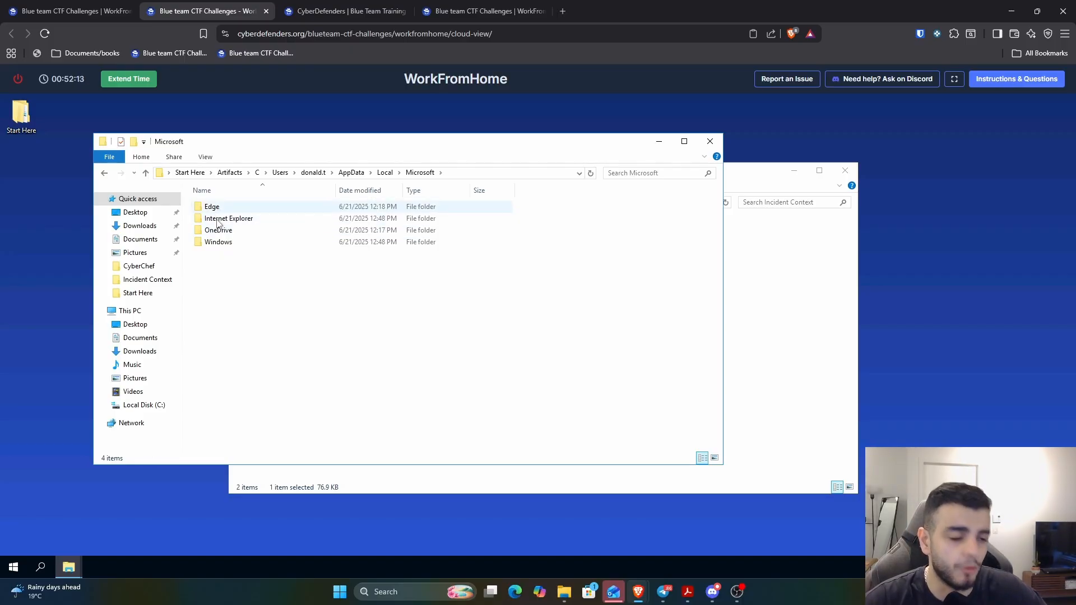
double_click(224, 208)
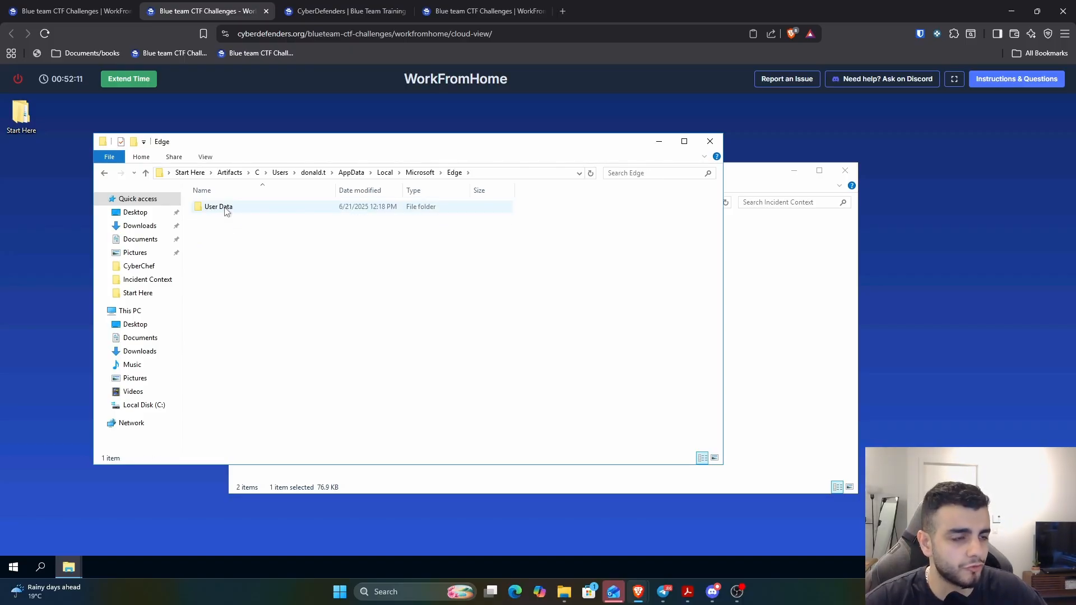
double_click(225, 208)
double_click(225, 208)
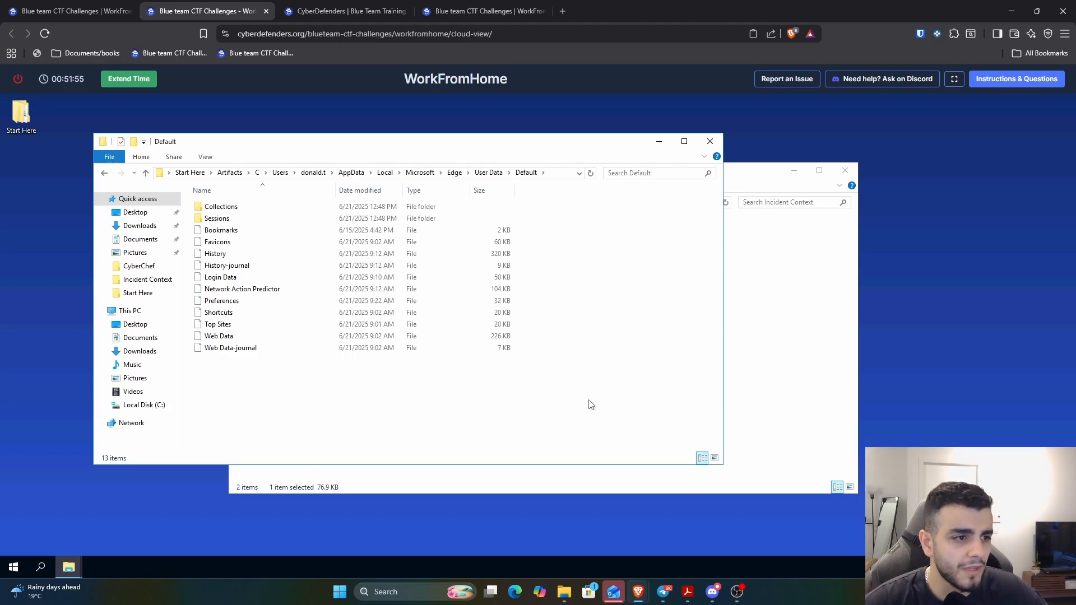
drag(592, 399, 422, 197)
click(626, 305)
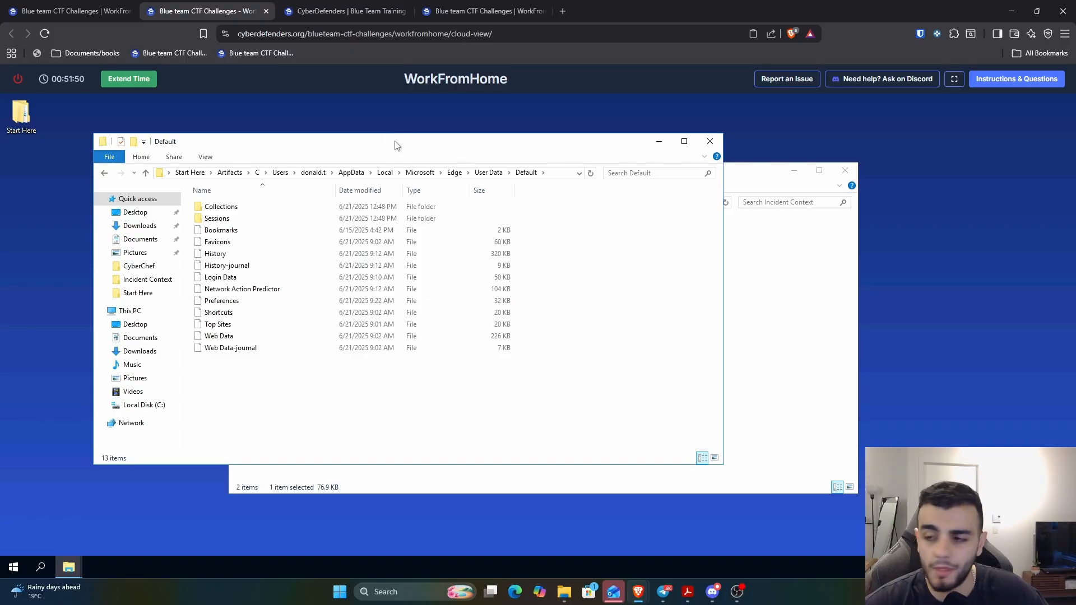
drag(397, 145, 525, 138)
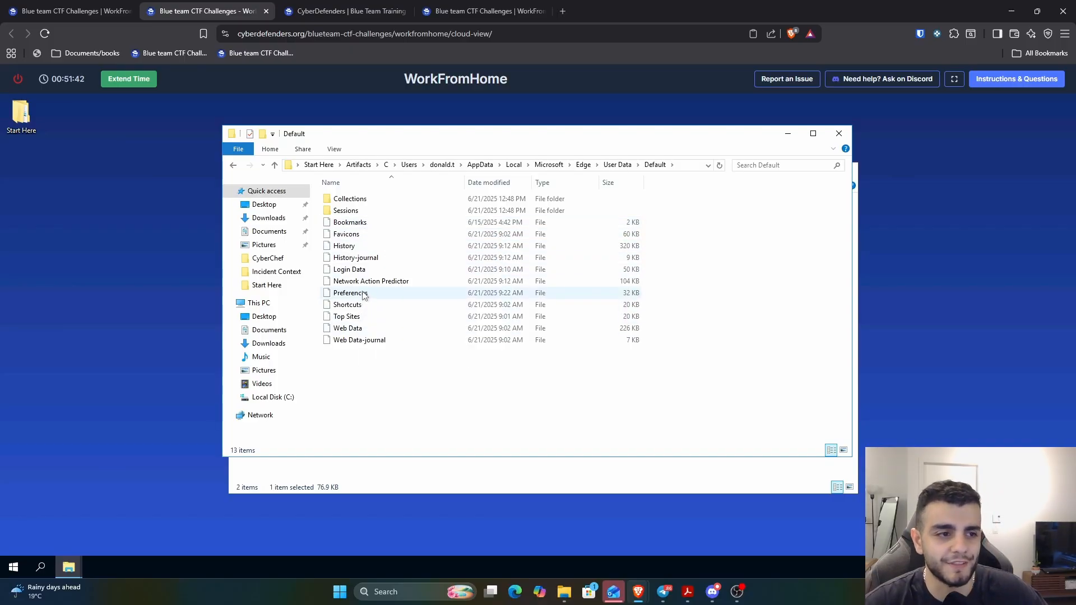
Step: Open Start Here in a new maximized window and go to the Miscellaneous folder under Tools
double_click(21, 112)
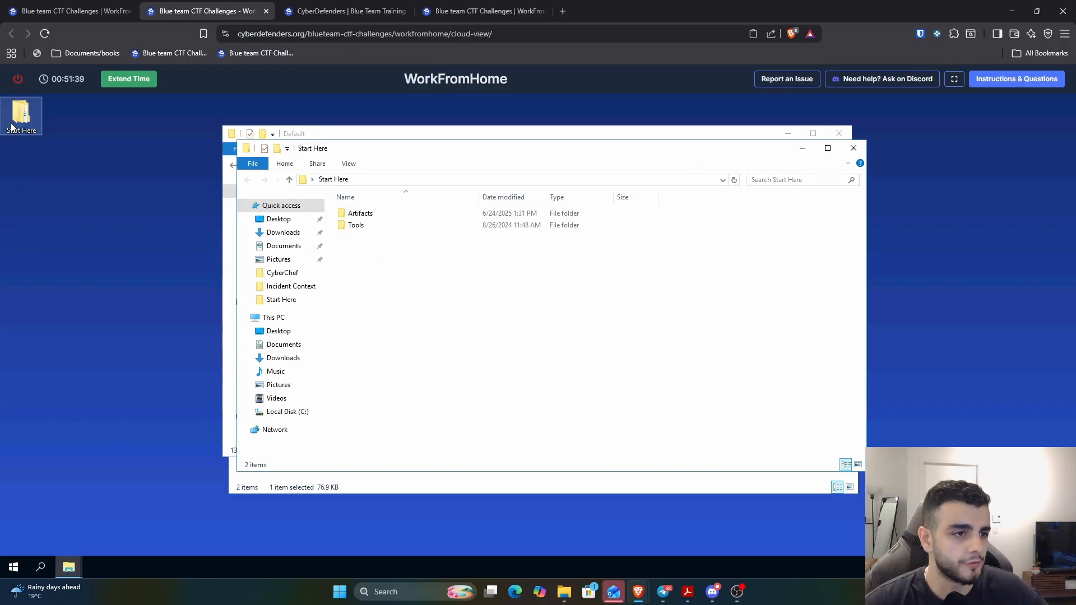
click(828, 148)
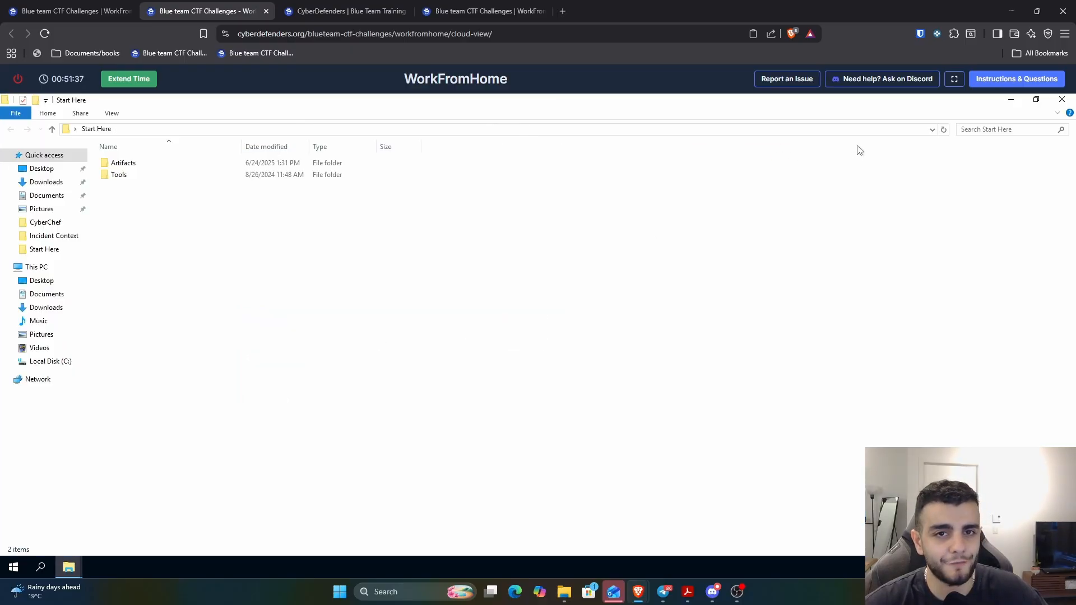
double_click(117, 176)
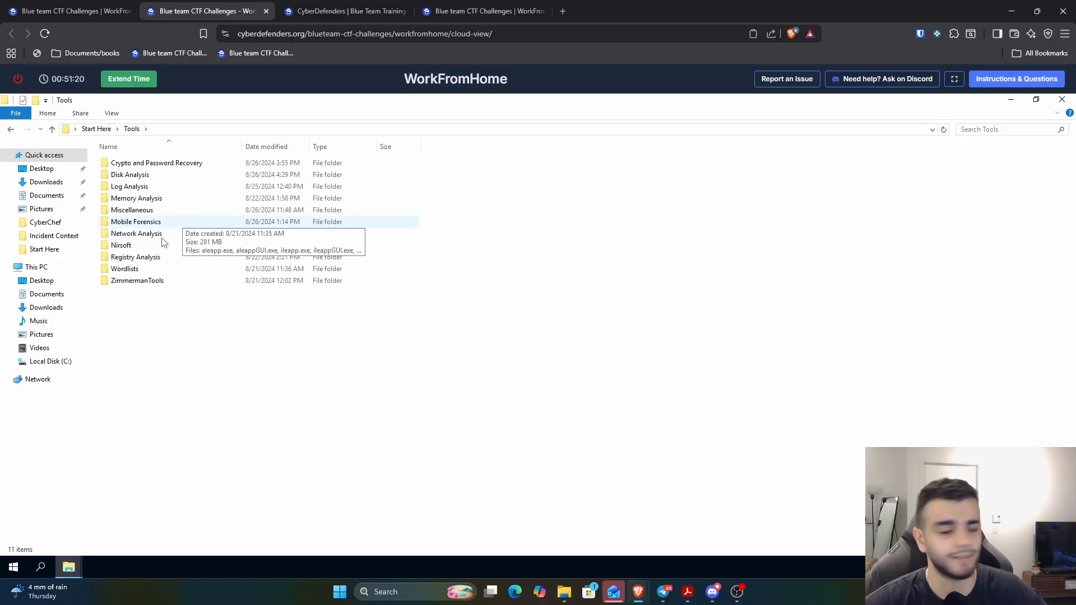
double_click(132, 210)
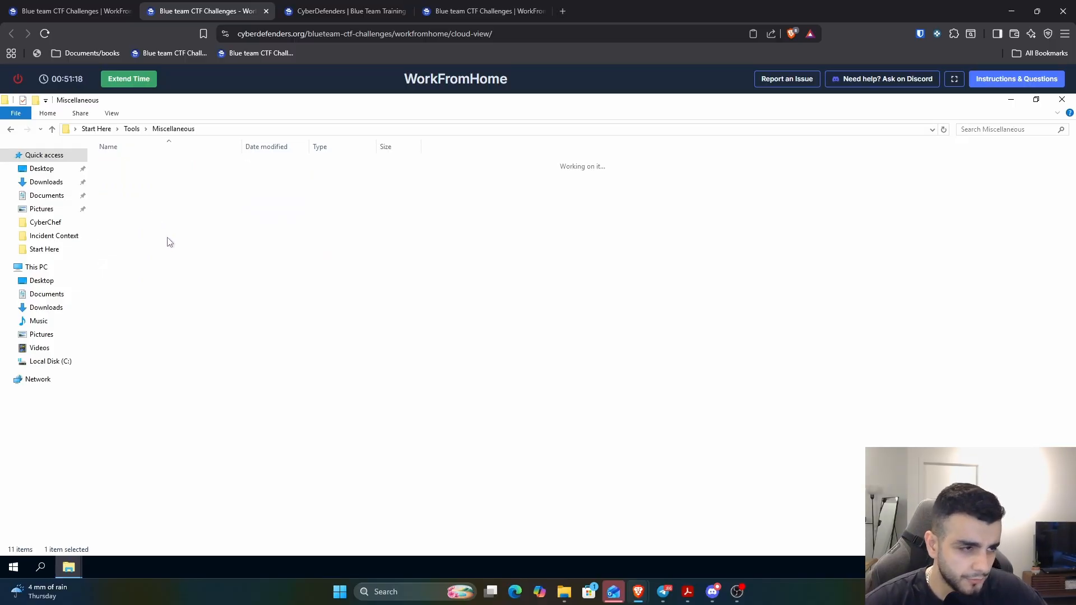
Step: Launch DB Browser (SQLite) from the Miscellaneous tools folder
click(210, 304)
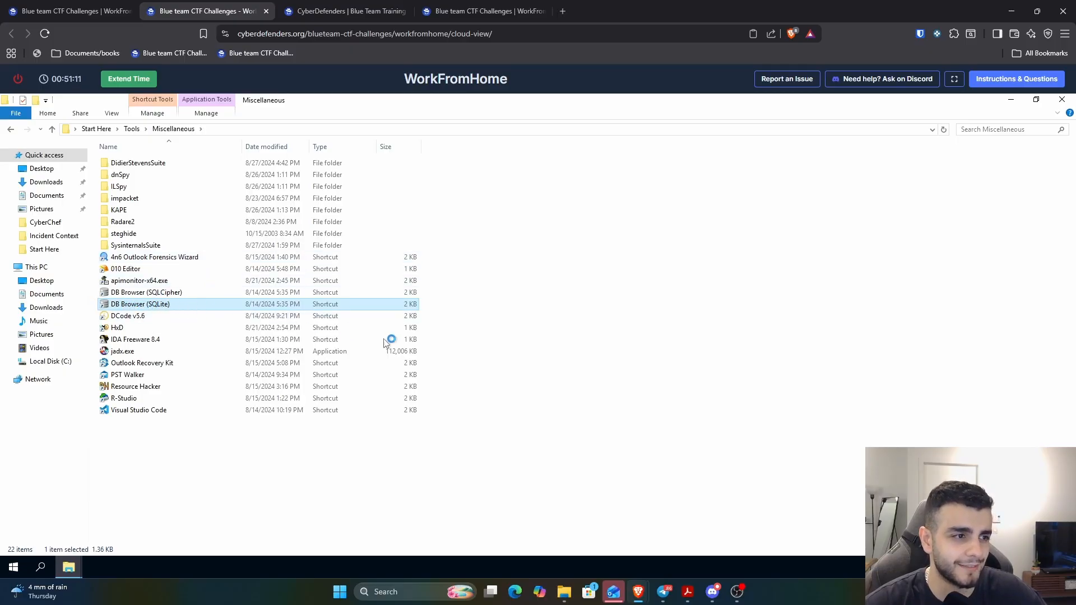
click(372, 471)
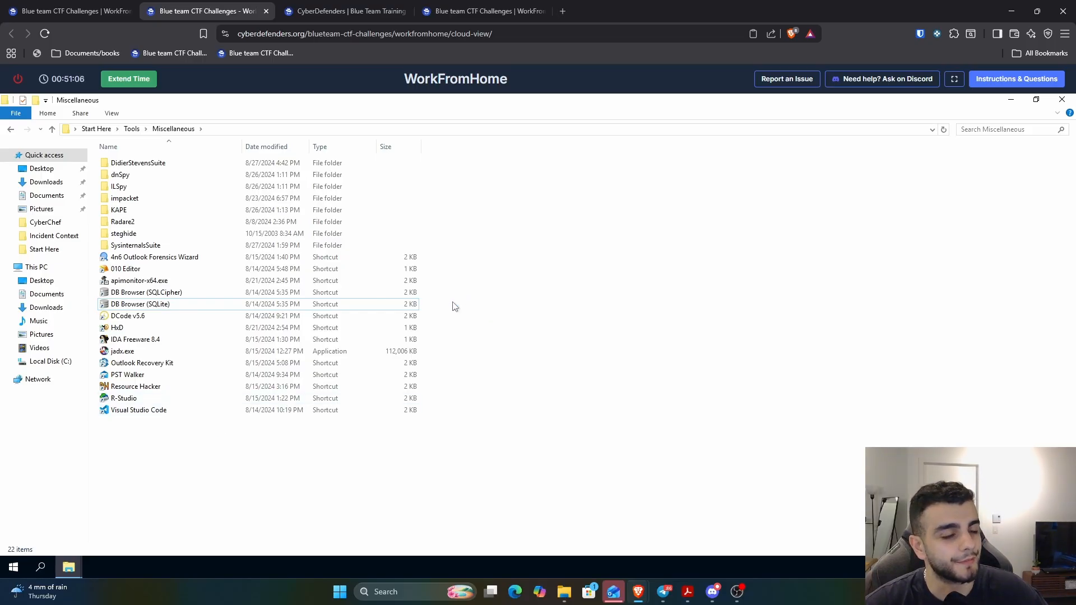
double_click(193, 307)
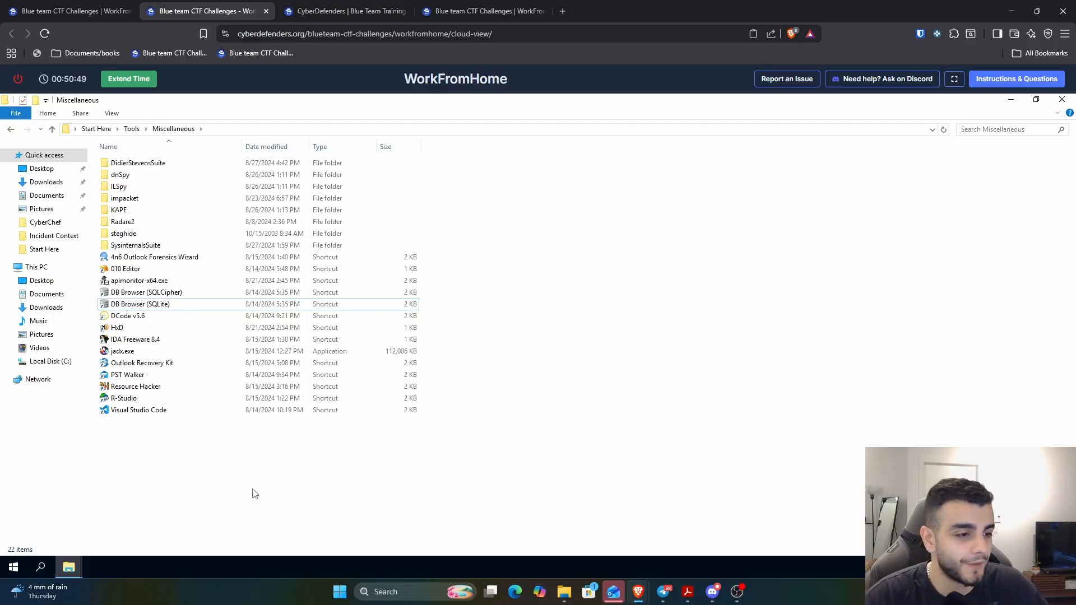
drag(564, 464, 376, 307)
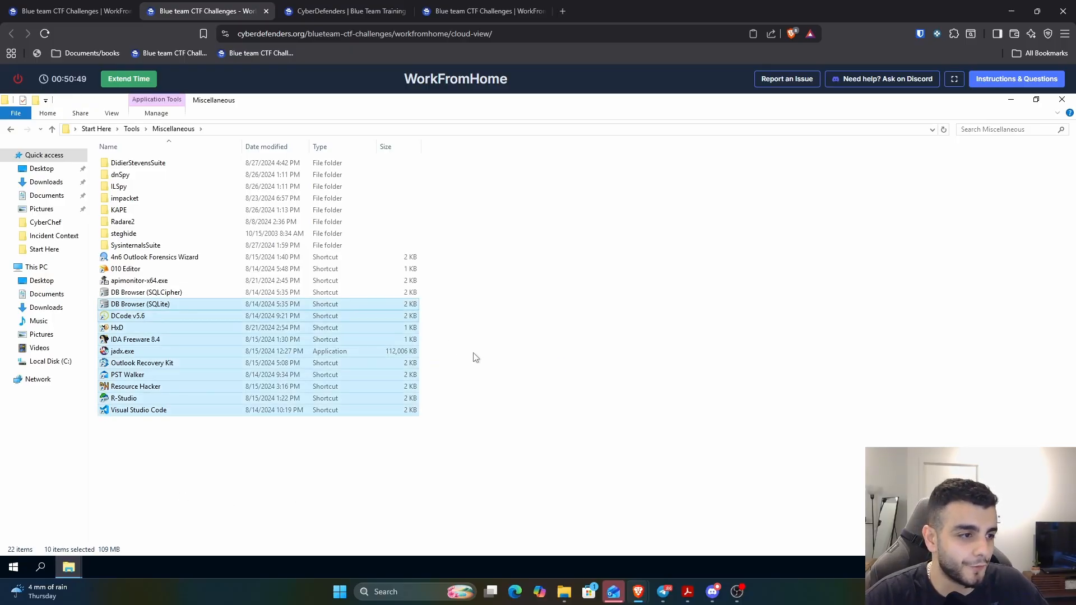
click(516, 367)
double_click(225, 307)
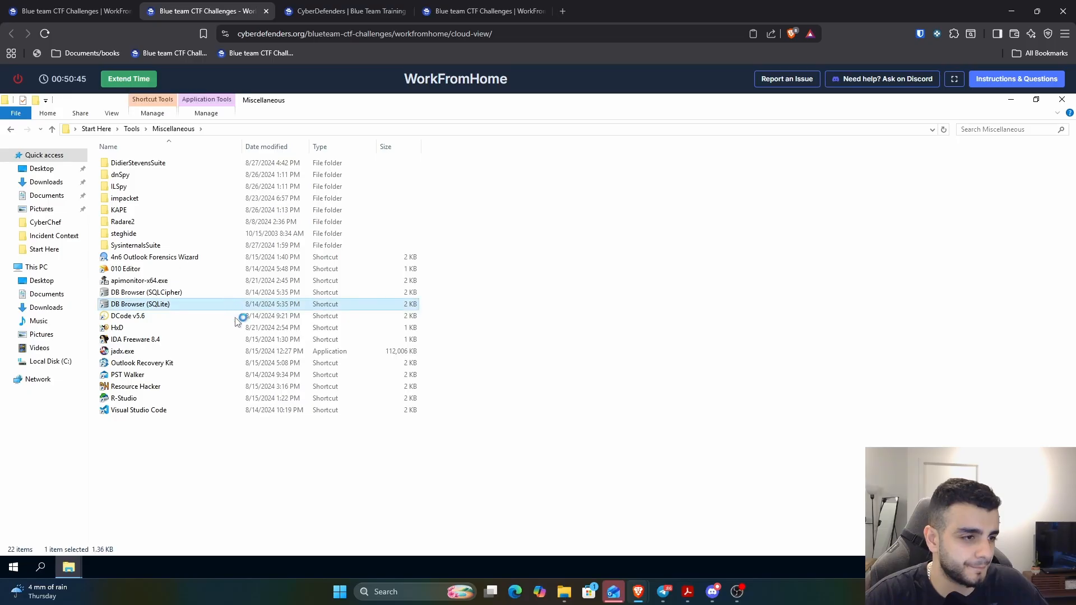
Step: Close the surplus DB Browser for SQLite windows, including the crashed instance, and maximize the remaining one
click(95, 568)
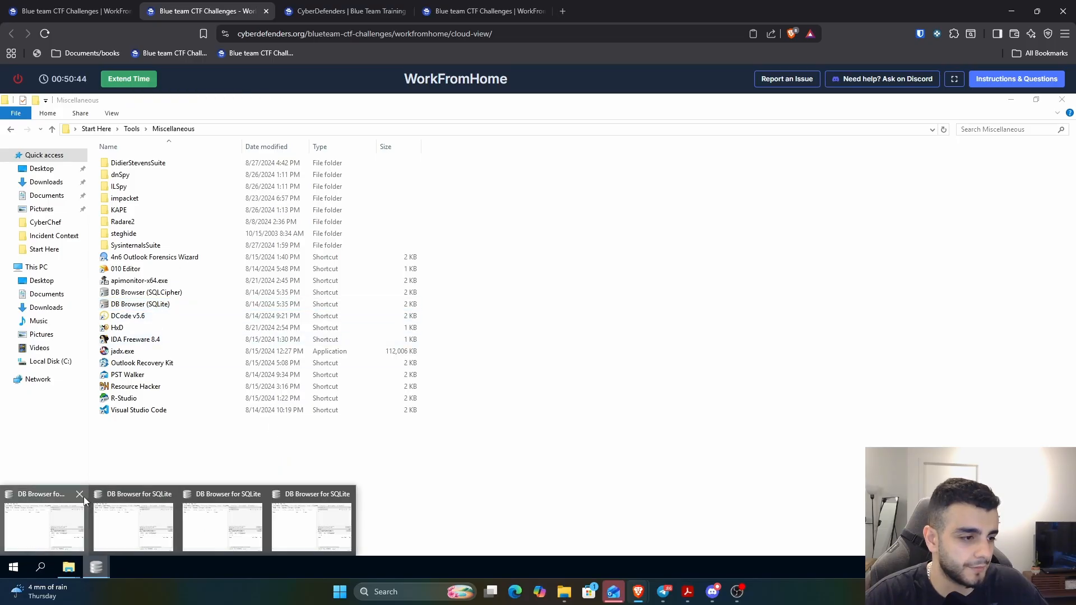
click(168, 497)
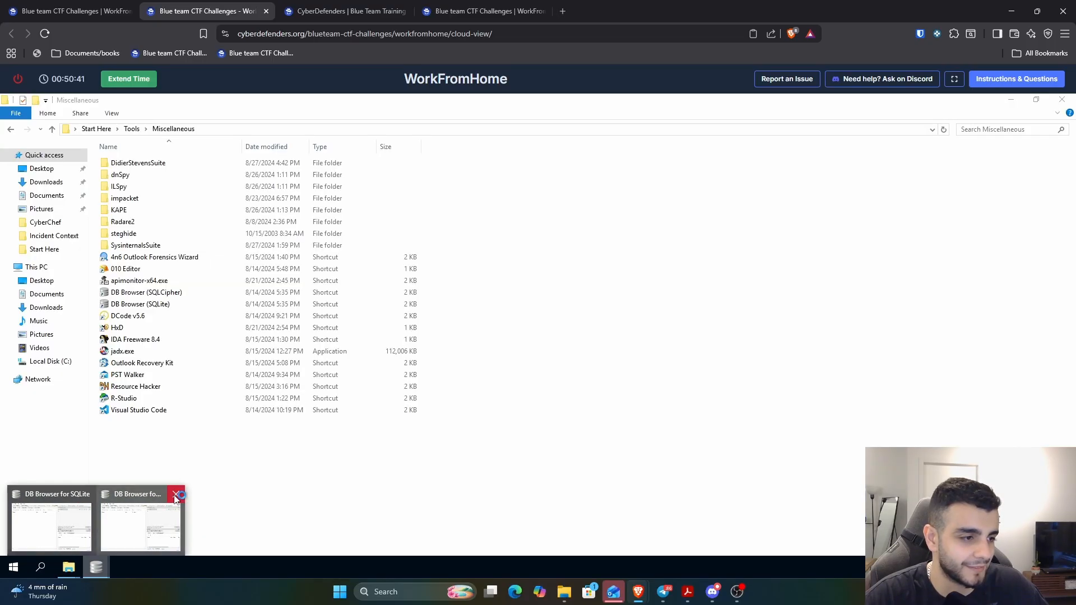
click(102, 572)
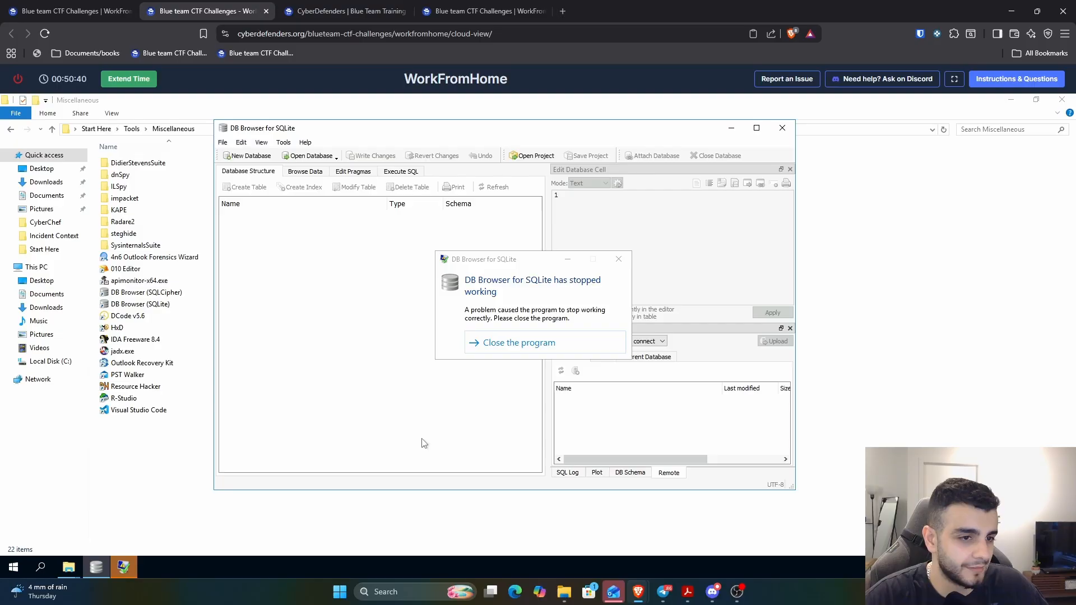
click(563, 343)
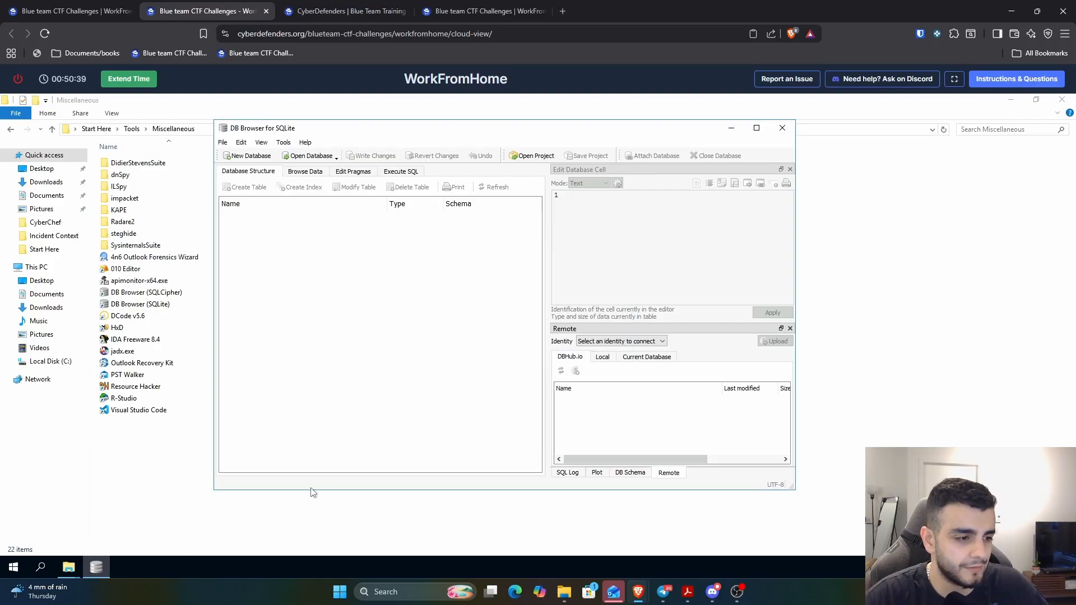
click(755, 129)
click(8, 112)
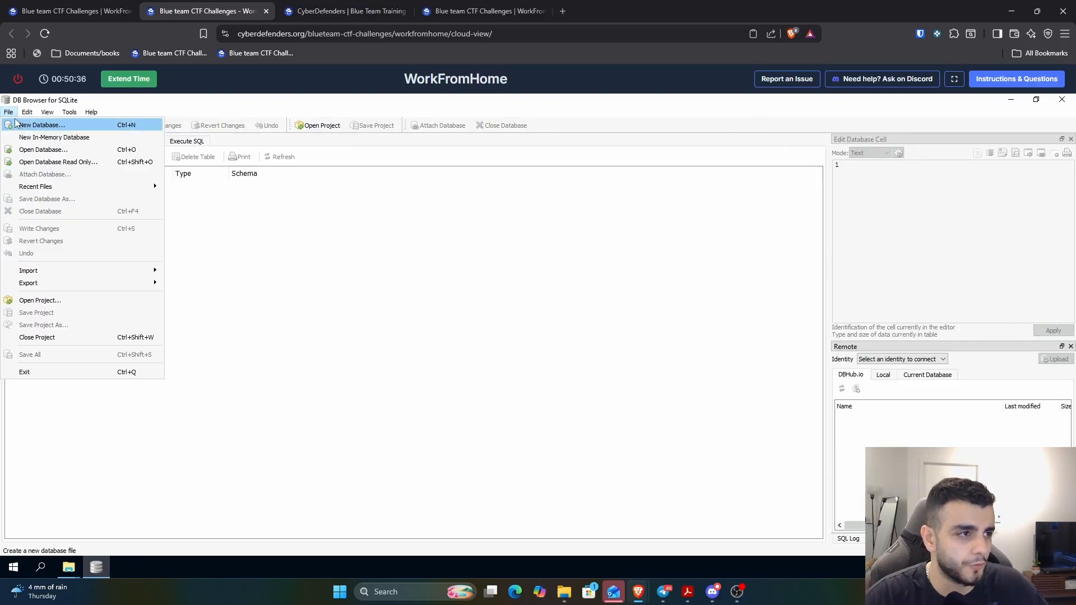
click(34, 148)
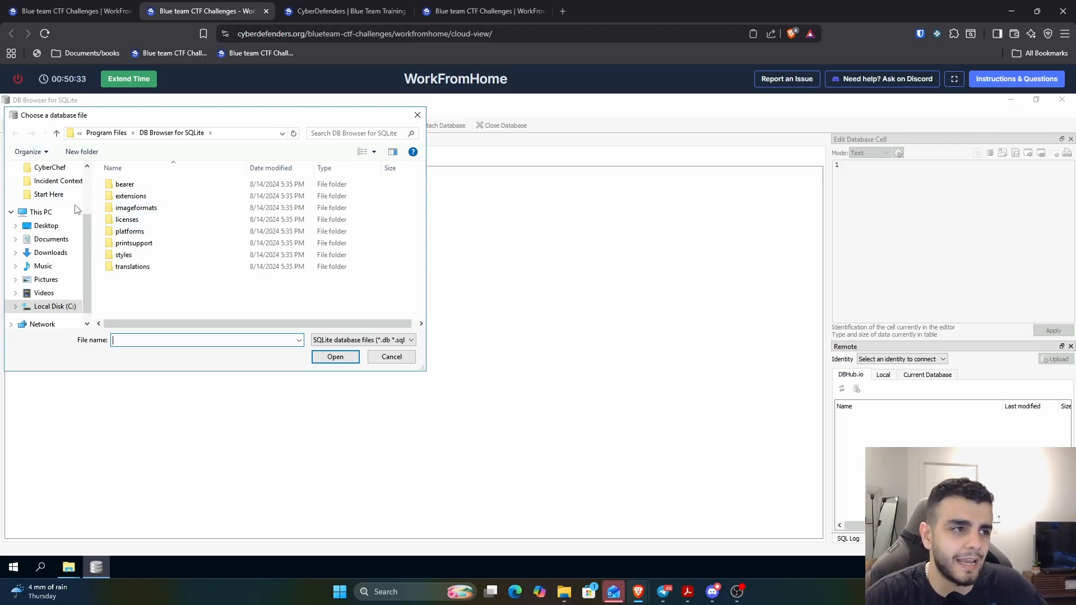
scroll(47, 240, up, 1)
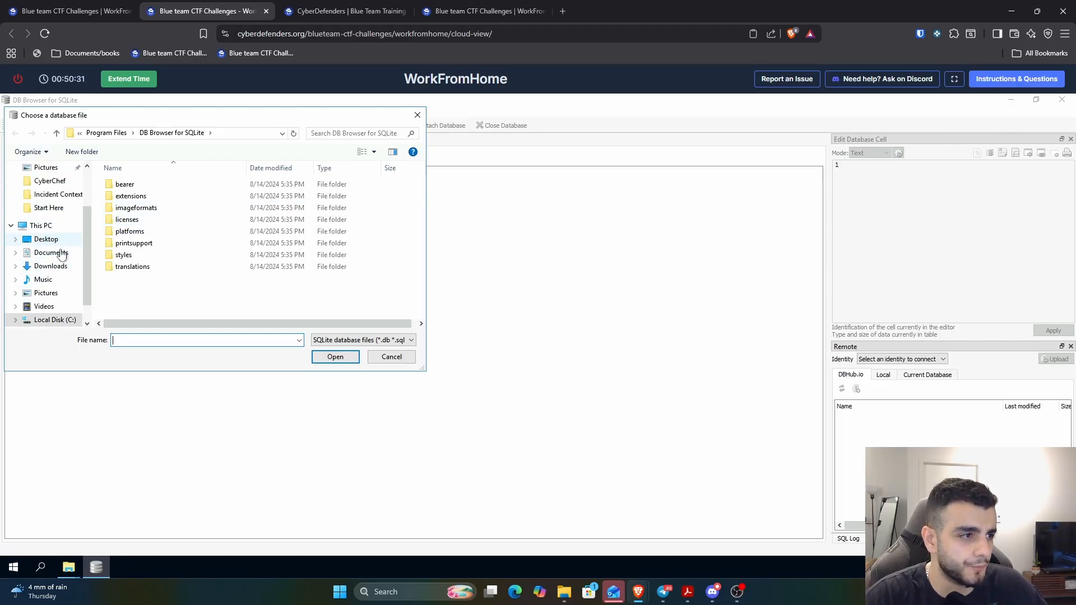
click(47, 239)
double_click(129, 188)
double_click(129, 187)
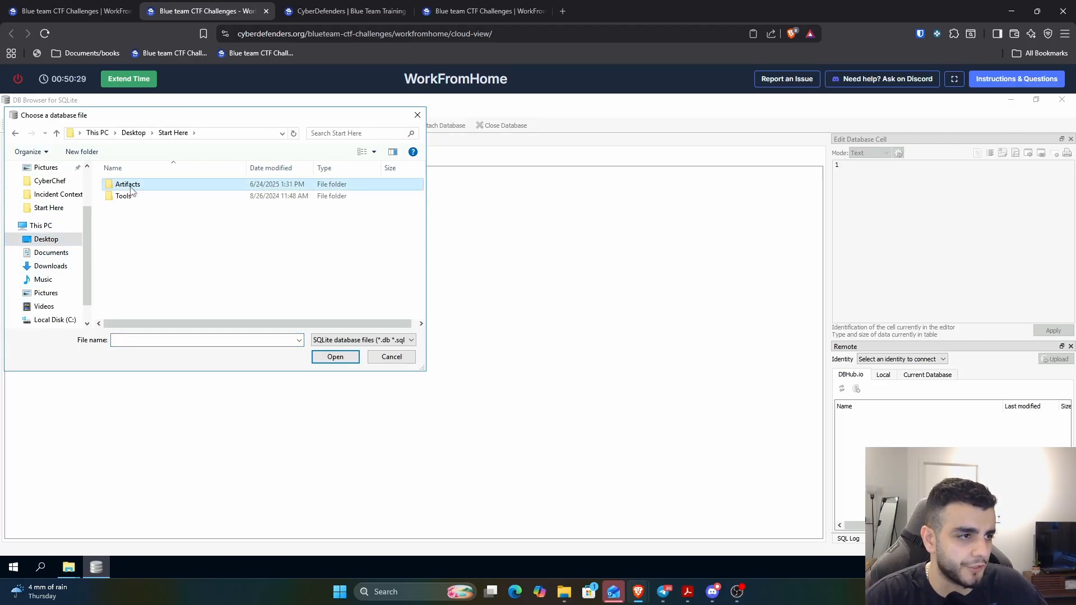
double_click(129, 188)
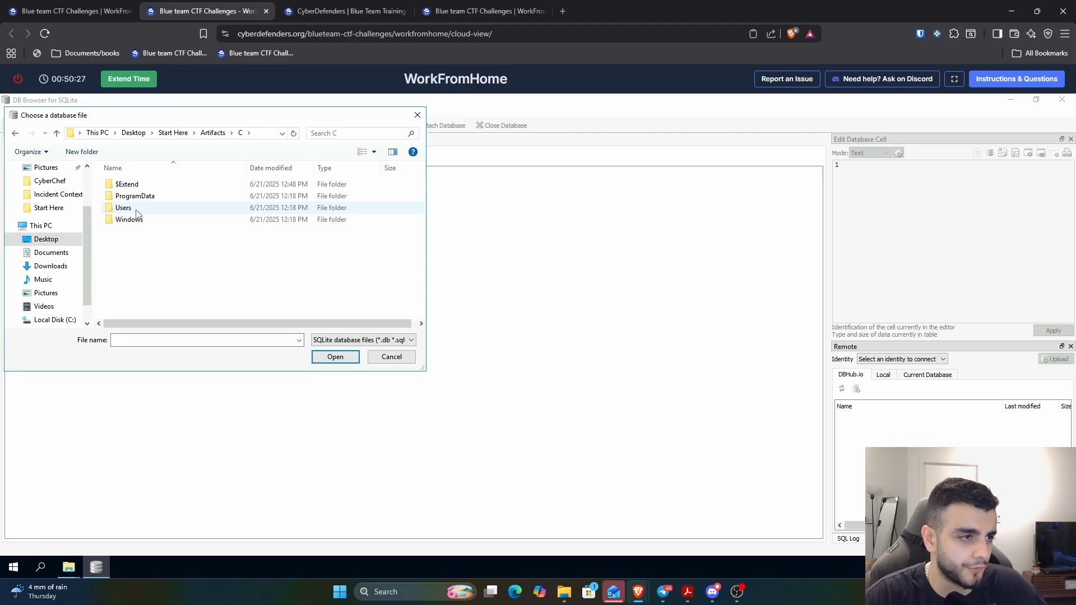
double_click(135, 209)
double_click(136, 209)
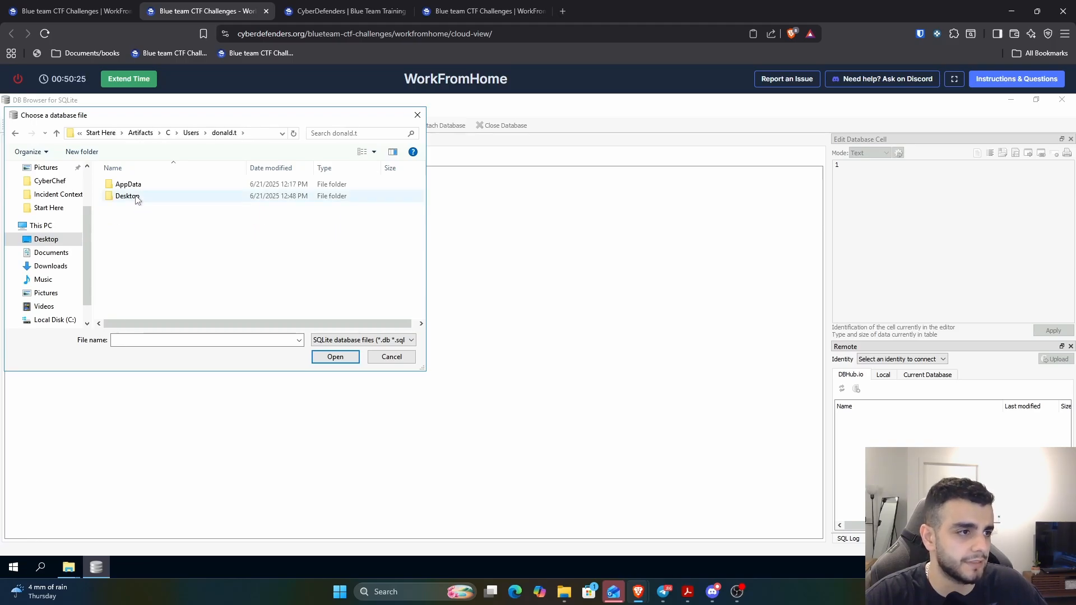
Step: Browse through AppData, Local, Microsoft, Edge and User Data to the Default folder and list all file types
double_click(130, 185)
double_click(132, 186)
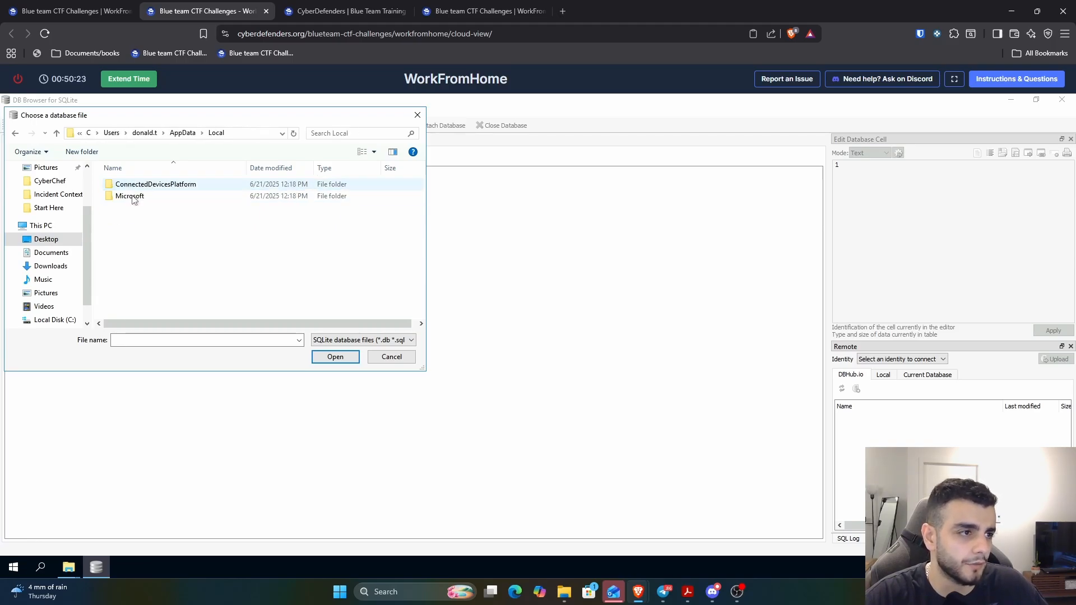
double_click(134, 195)
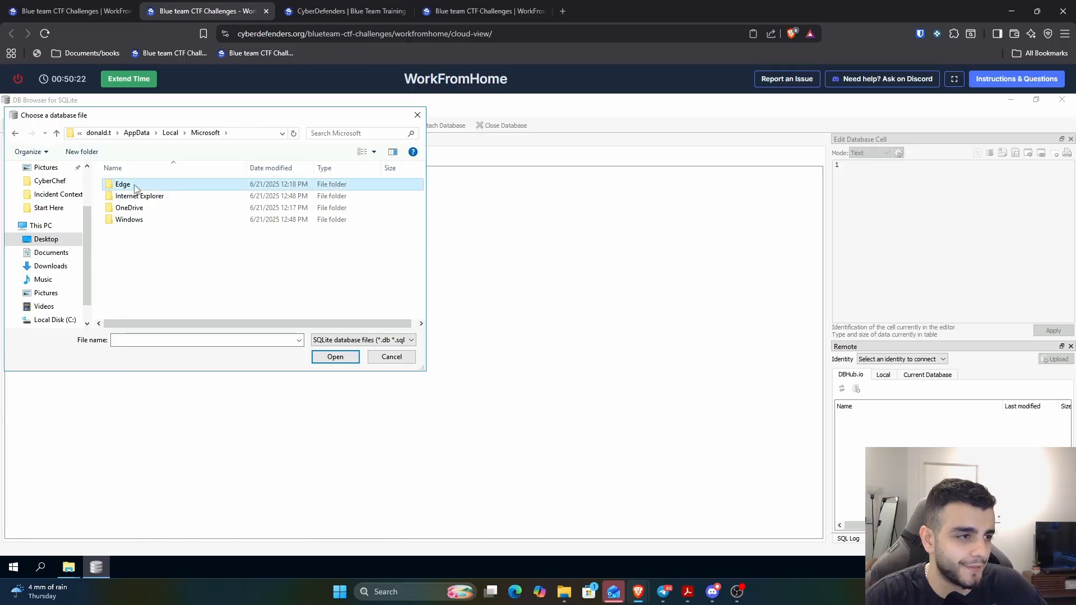
double_click(133, 185)
double_click(137, 190)
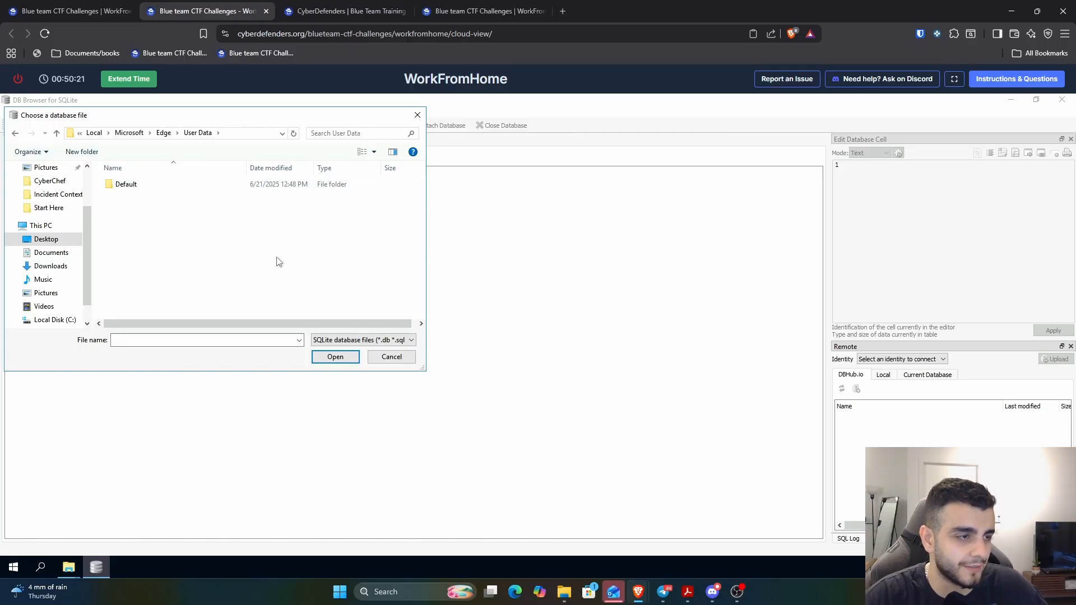
double_click(308, 190)
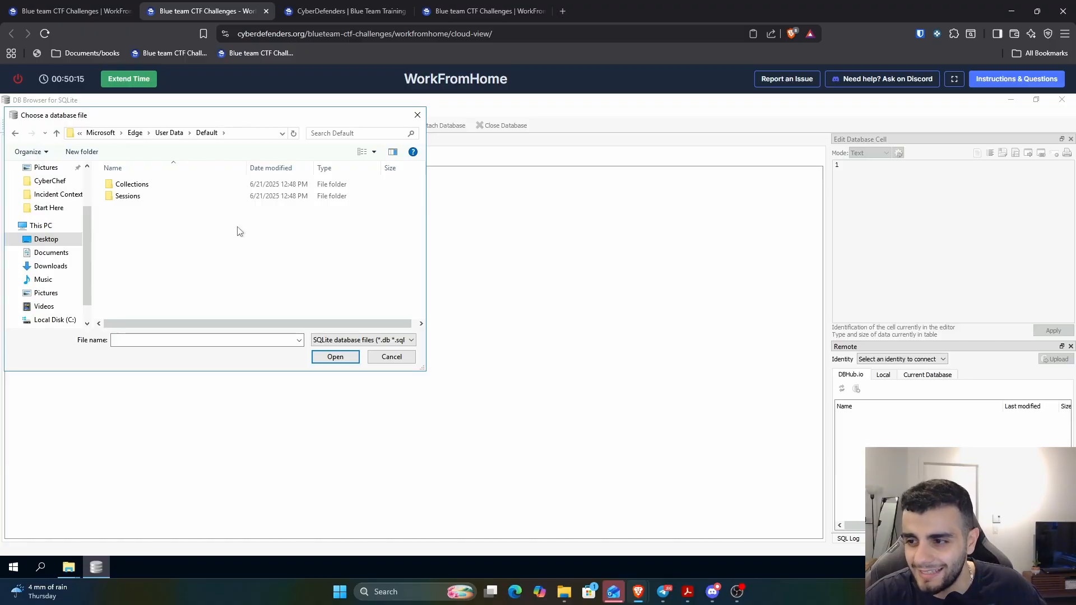
click(374, 341)
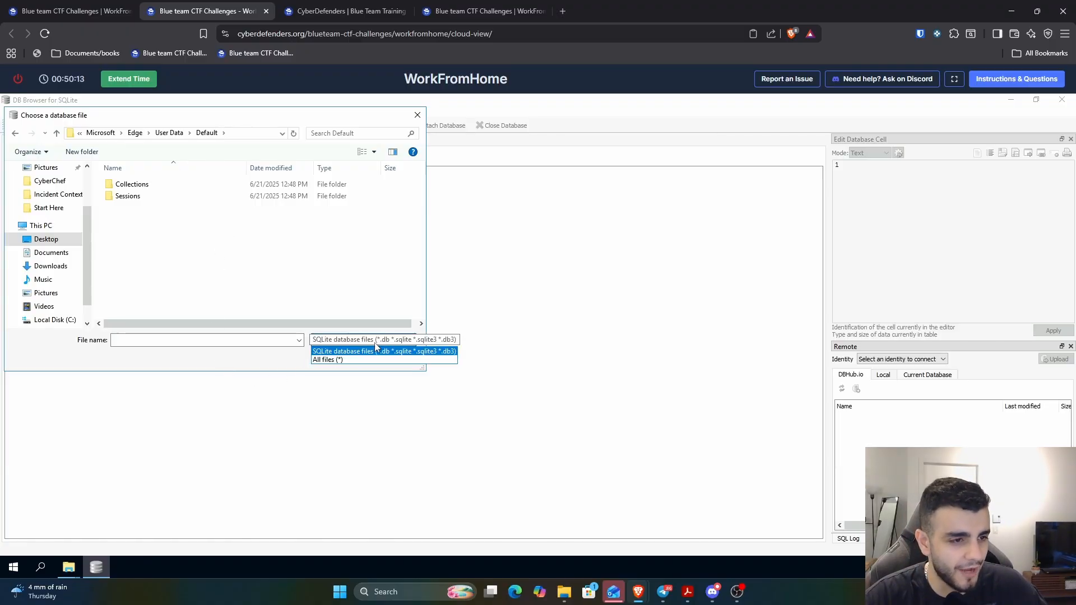
click(374, 360)
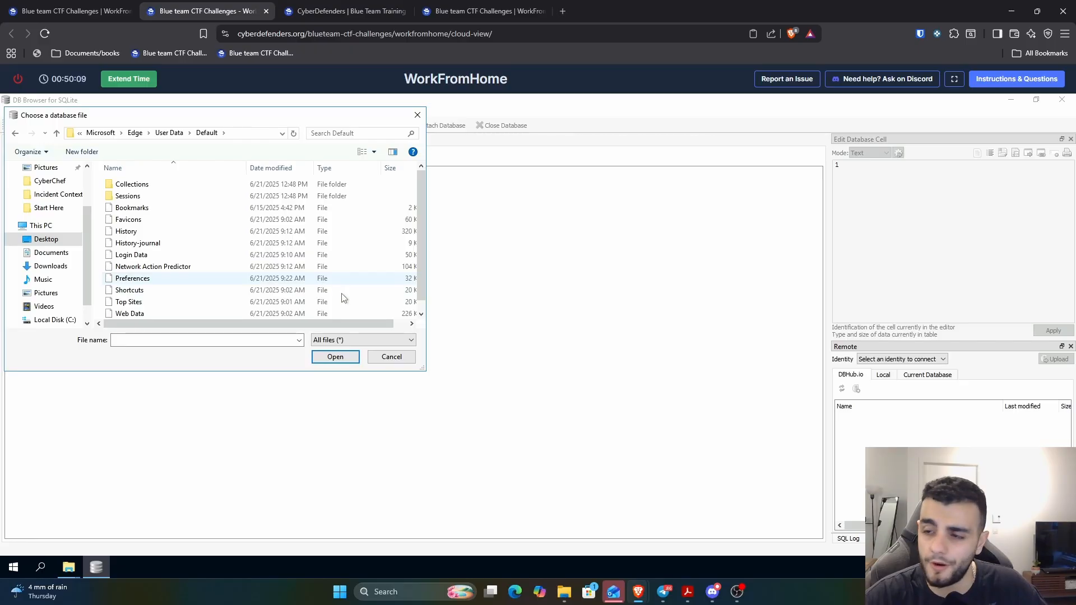
Step: Open the Edge History file as the database and browse the data of its downloads table
click(174, 230)
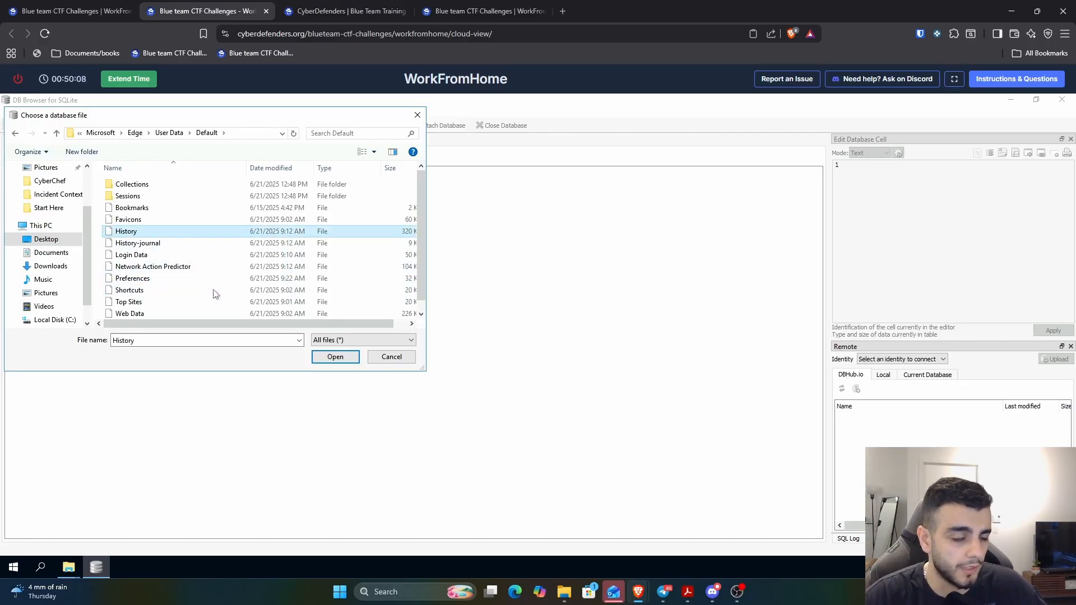
click(335, 357)
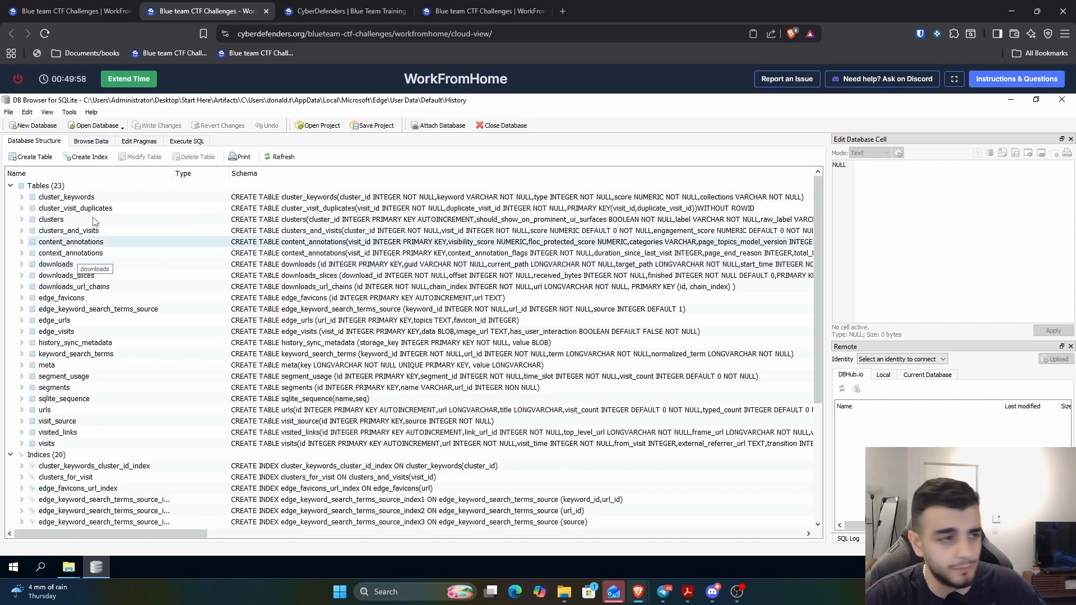
click(94, 143)
click(100, 155)
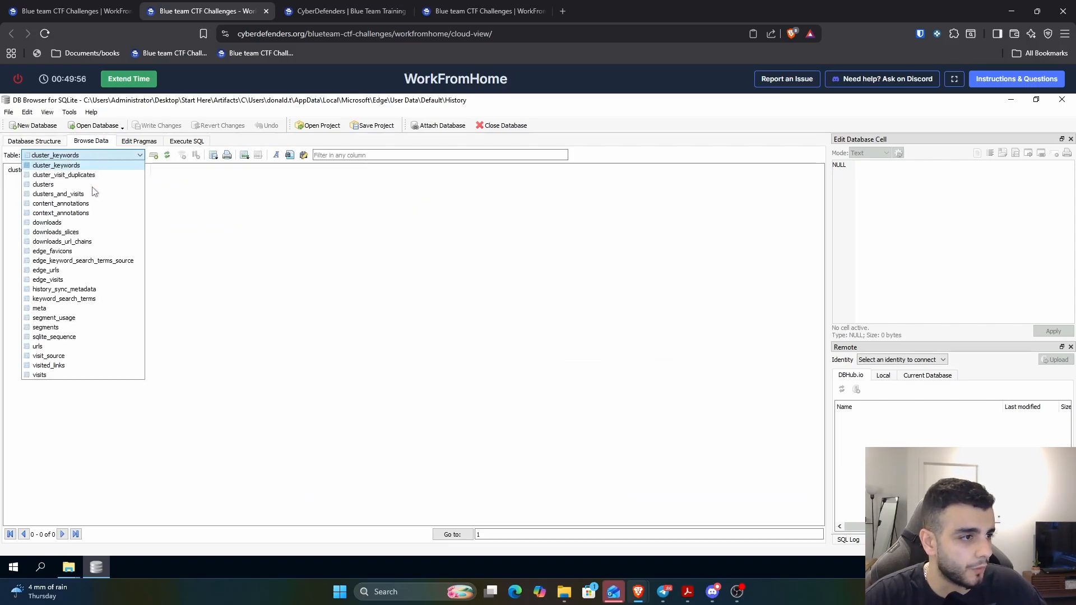
click(47, 222)
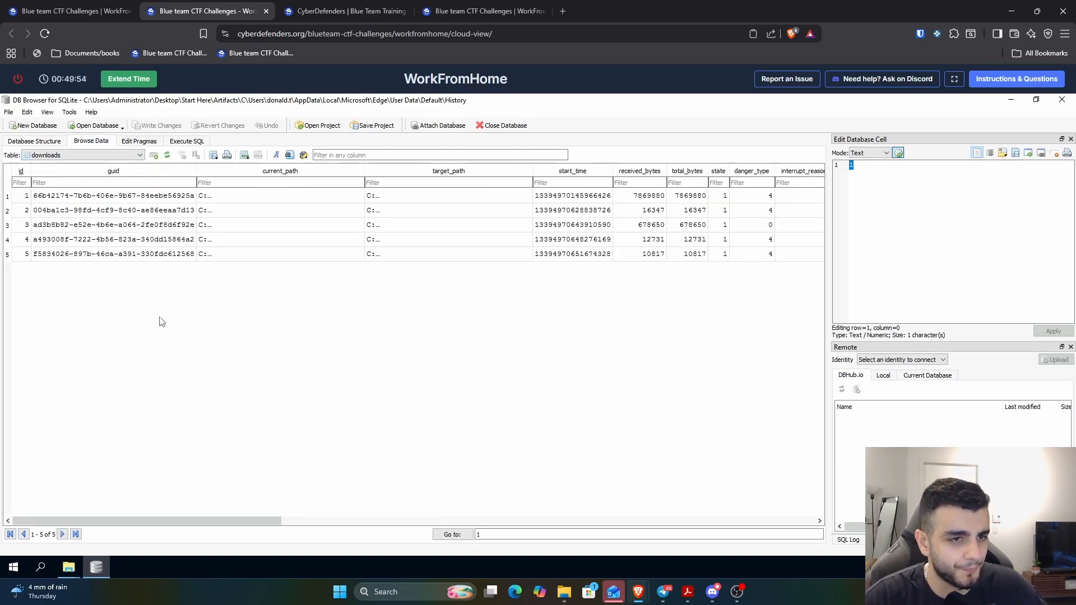
Step: Reread the Initial Access question about the remote desktop software's start download timestamp, and close the questions panel
click(1023, 80)
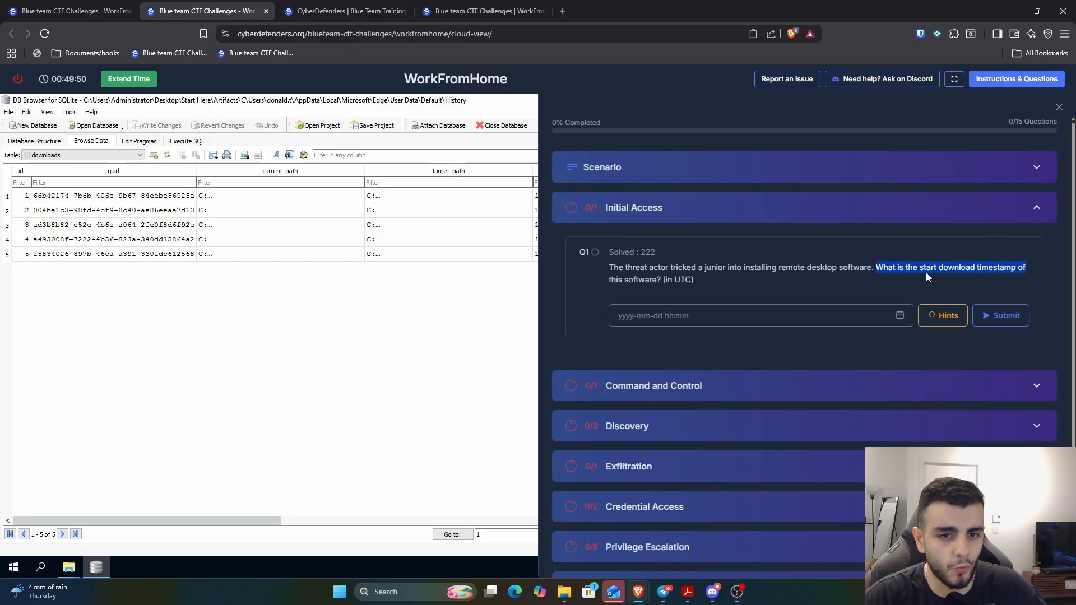
drag(896, 267, 1019, 267)
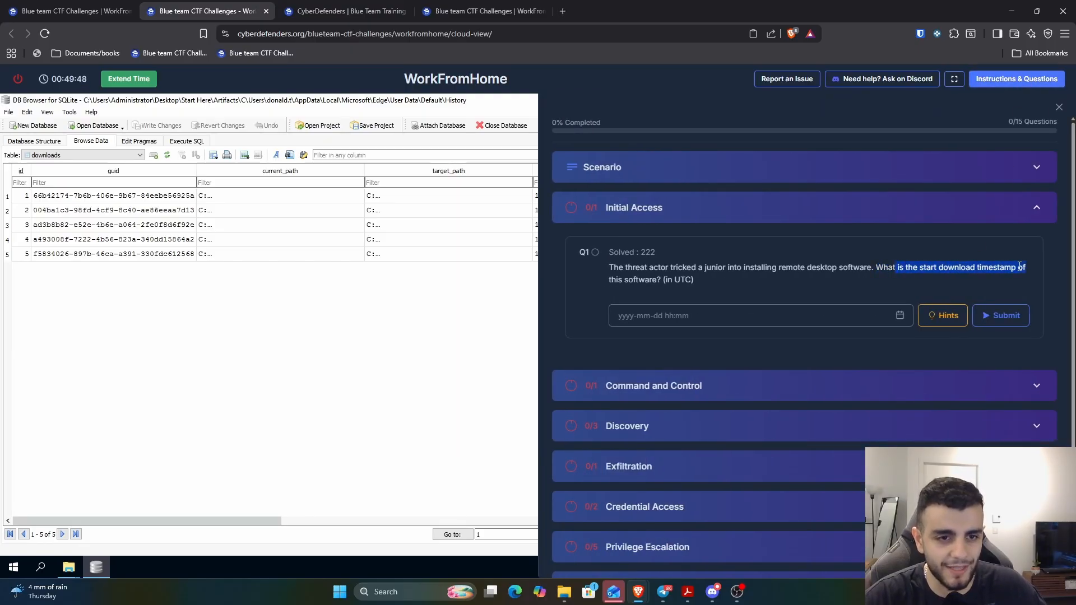
drag(778, 267, 872, 267)
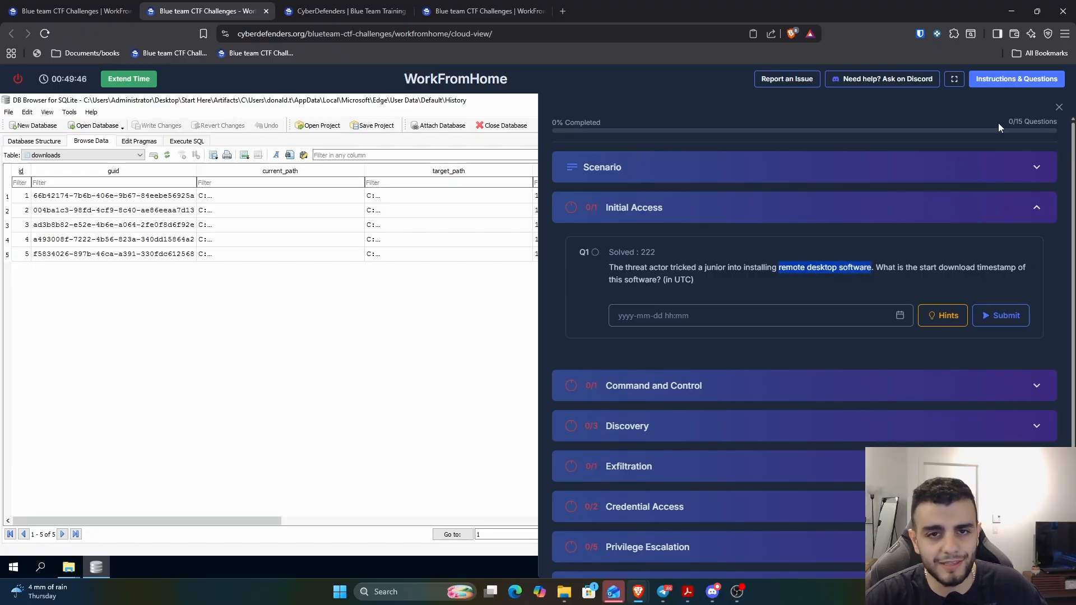
click(1059, 107)
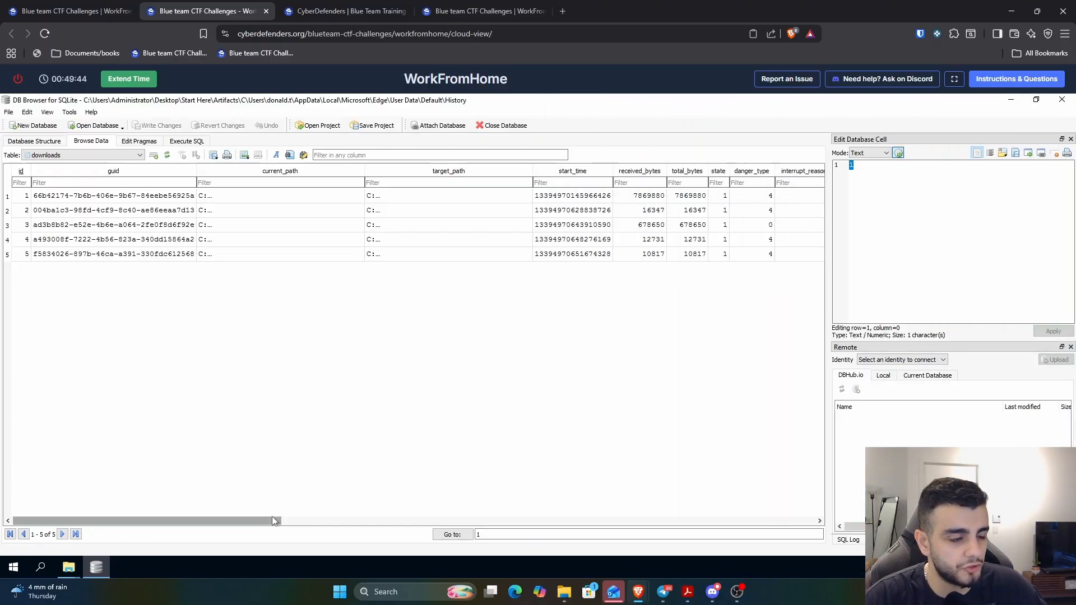
Step: Examine the full tab_url and target_path values of the first record in the downloads table
drag(270, 520, 527, 548)
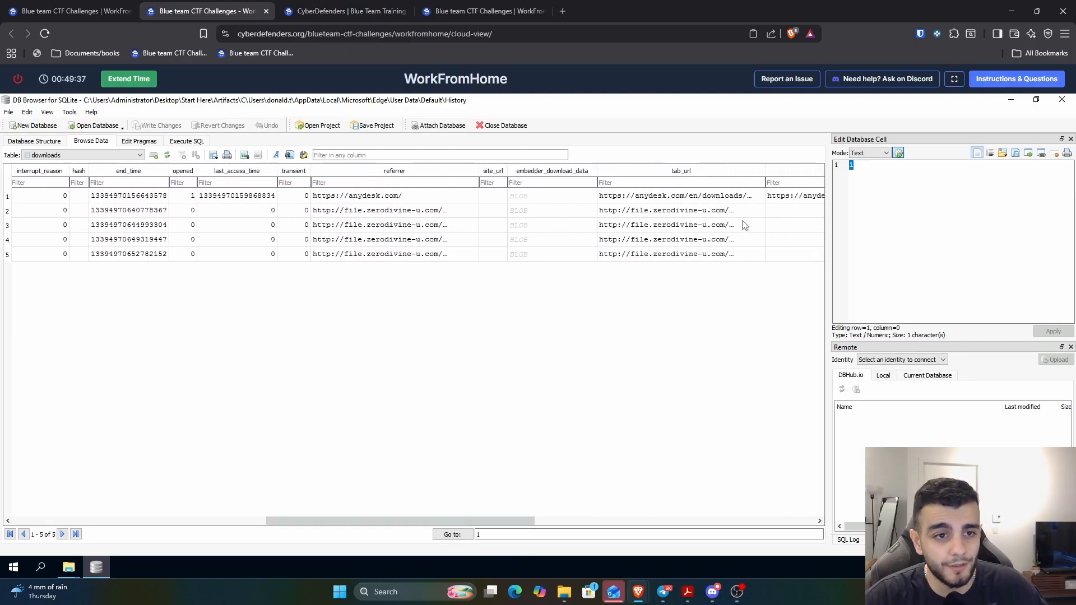
click(730, 194)
drag(894, 318, 928, 322)
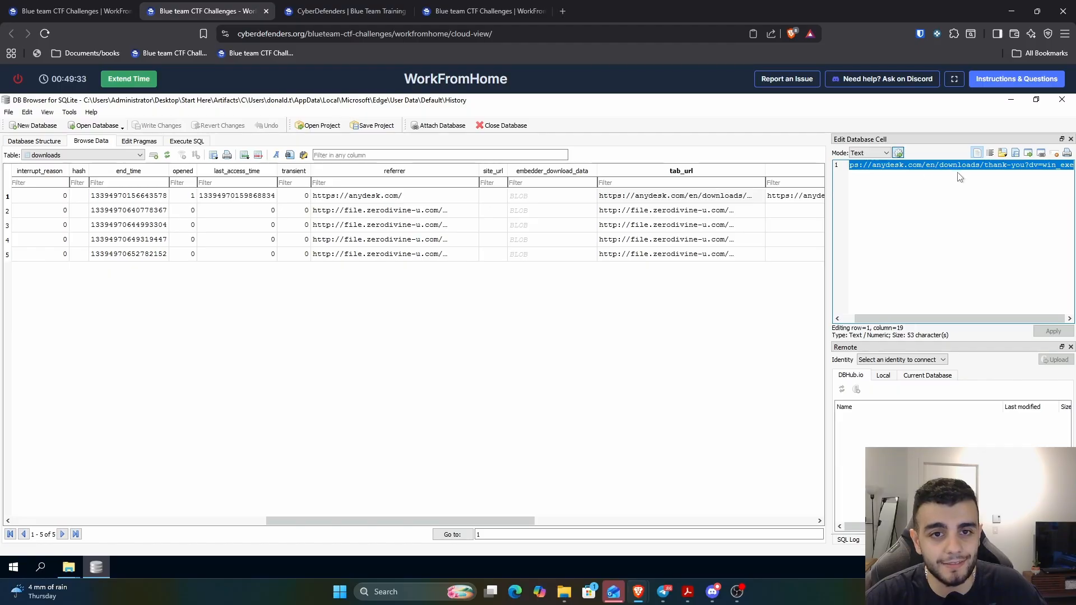
click(448, 518)
drag(445, 518, 134, 503)
click(490, 196)
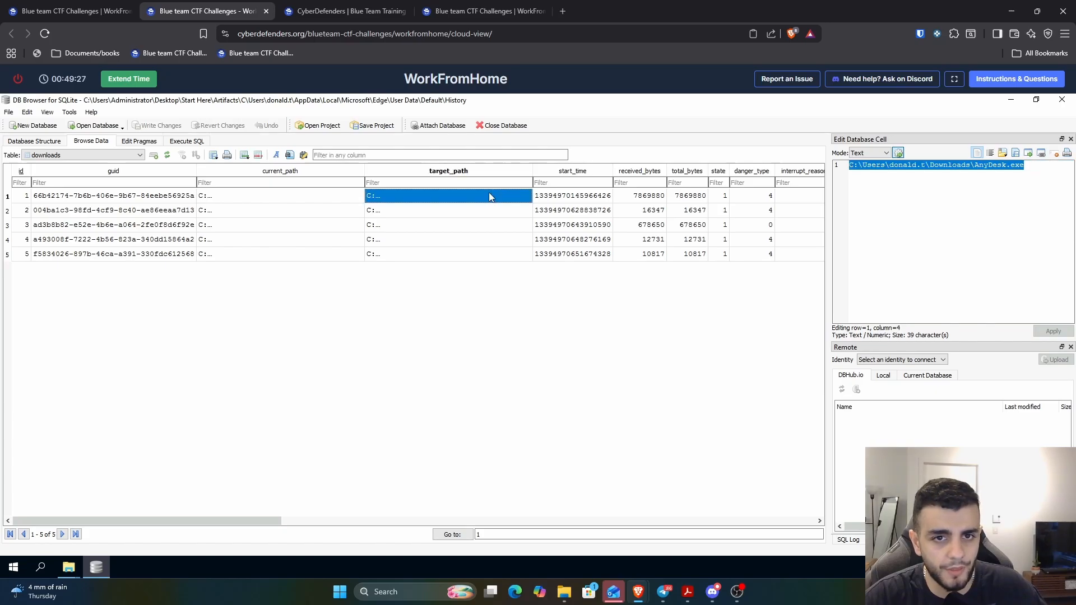
click(1033, 203)
click(1050, 169)
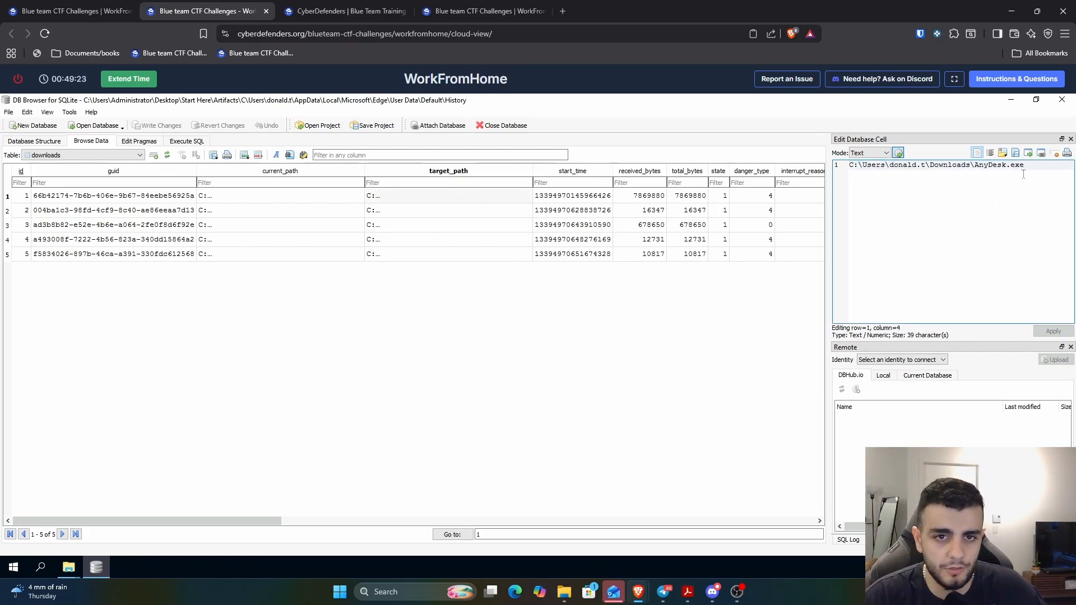
key(ctrl+a)
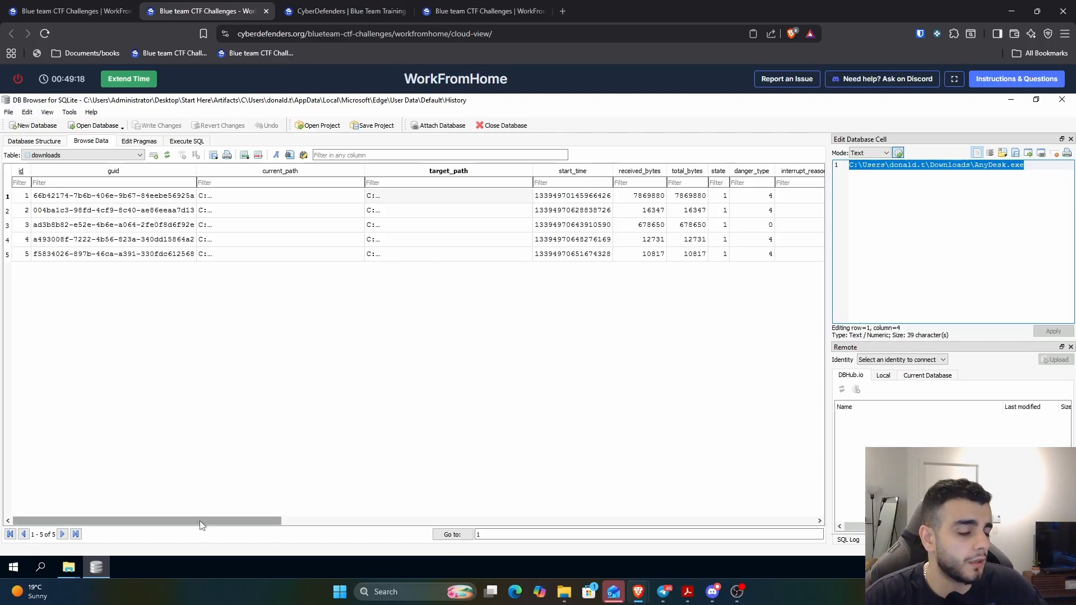
Step: Copy the end_time value of the first download record, the one referred from anydesk.com
drag(200, 520, 318, 533)
drag(315, 527, 317, 529)
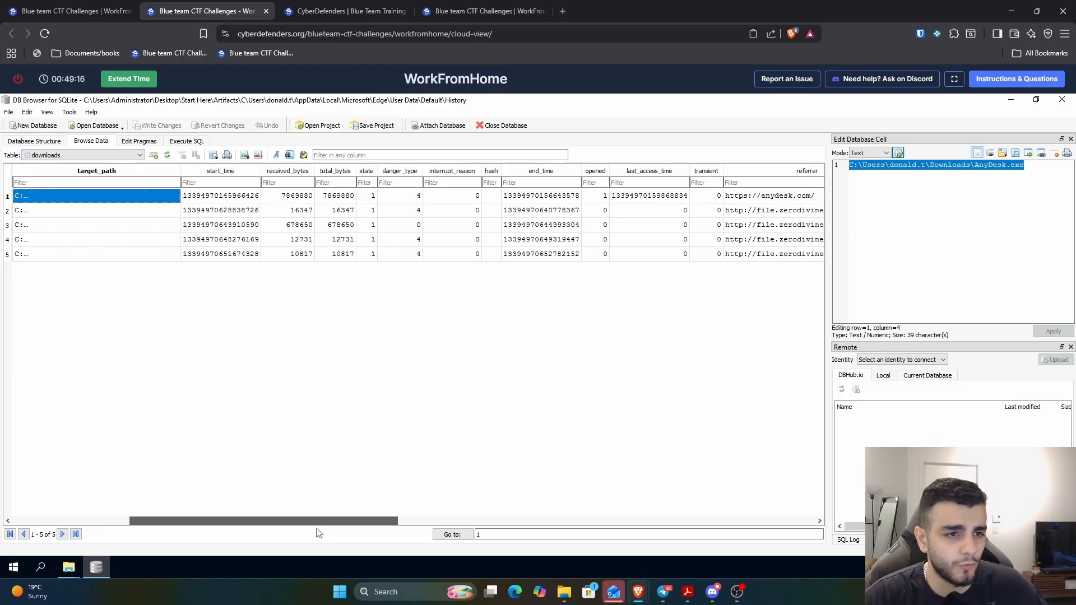
click(539, 195)
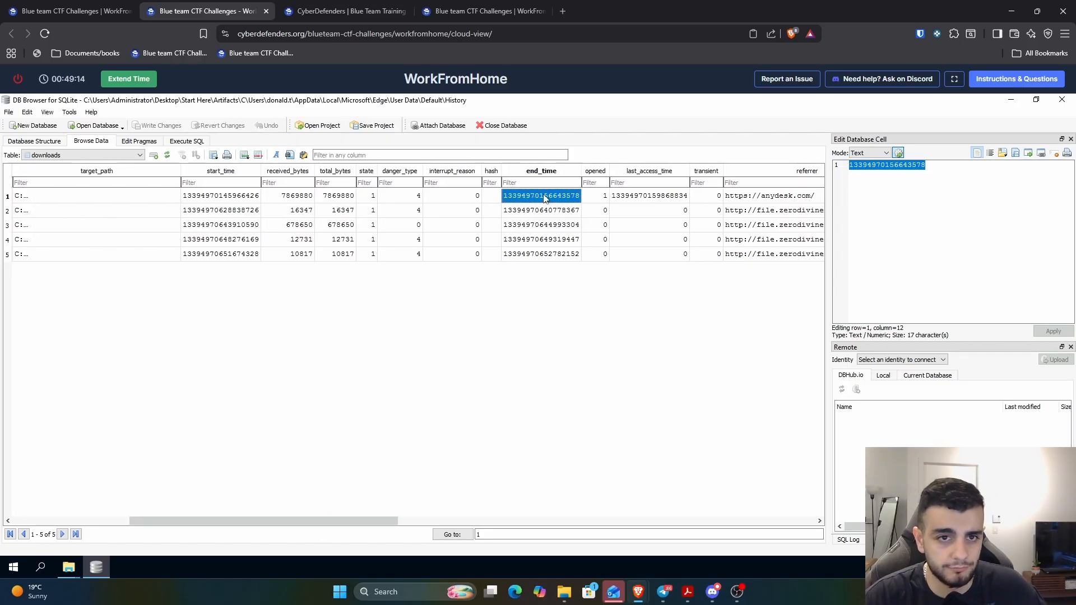
double_click(945, 175)
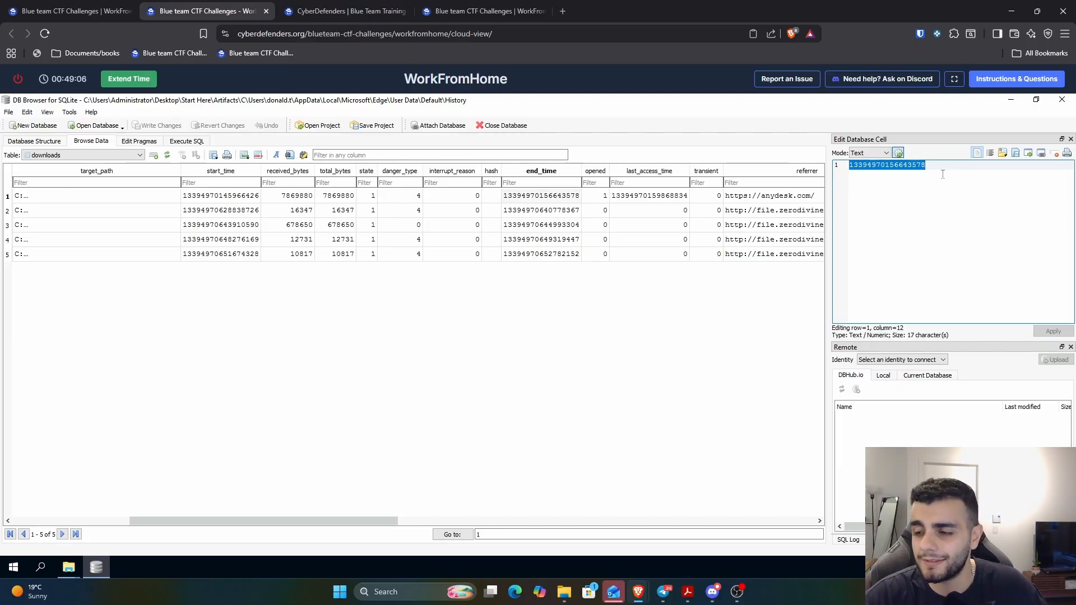
scroll(941, 175, down, 1)
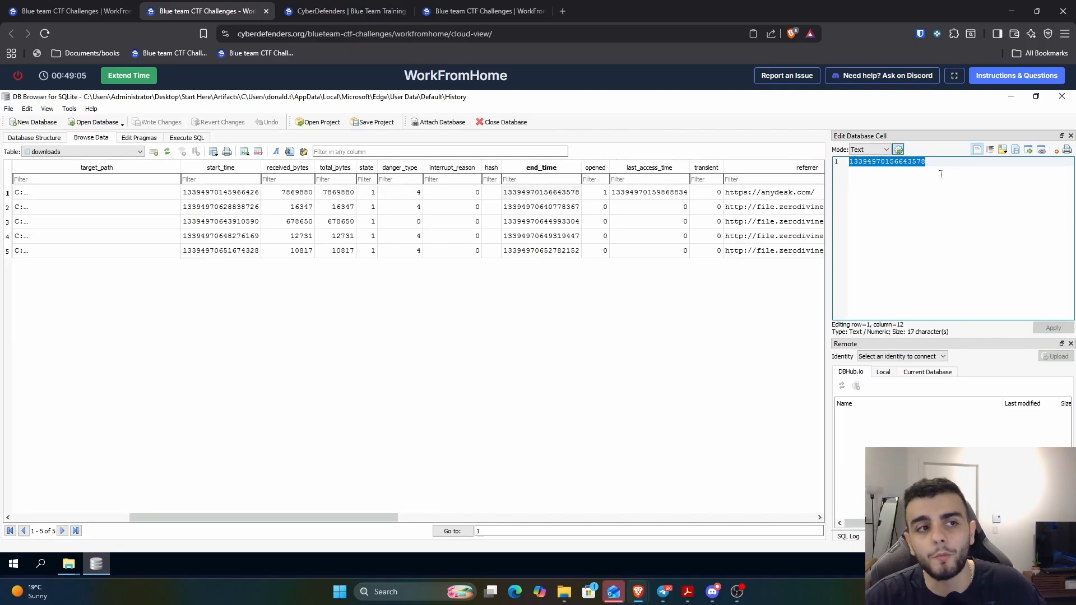
Step: Search the web for "webkit timestamp converter" in a new browser tab and open Epoch Converter's Chrome/WebKit page
click(562, 11)
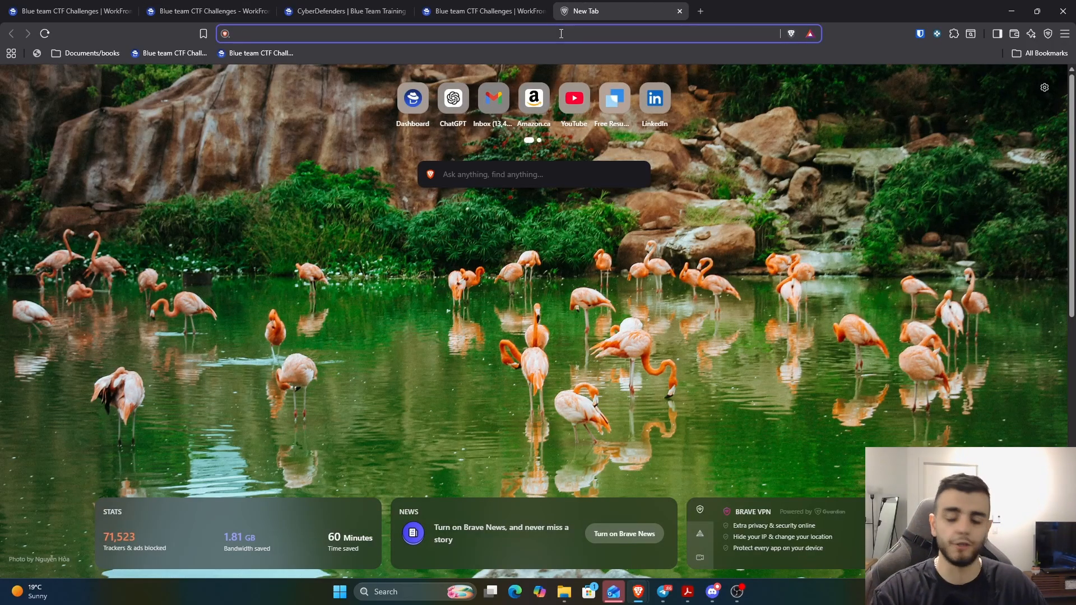
text(webkit to)
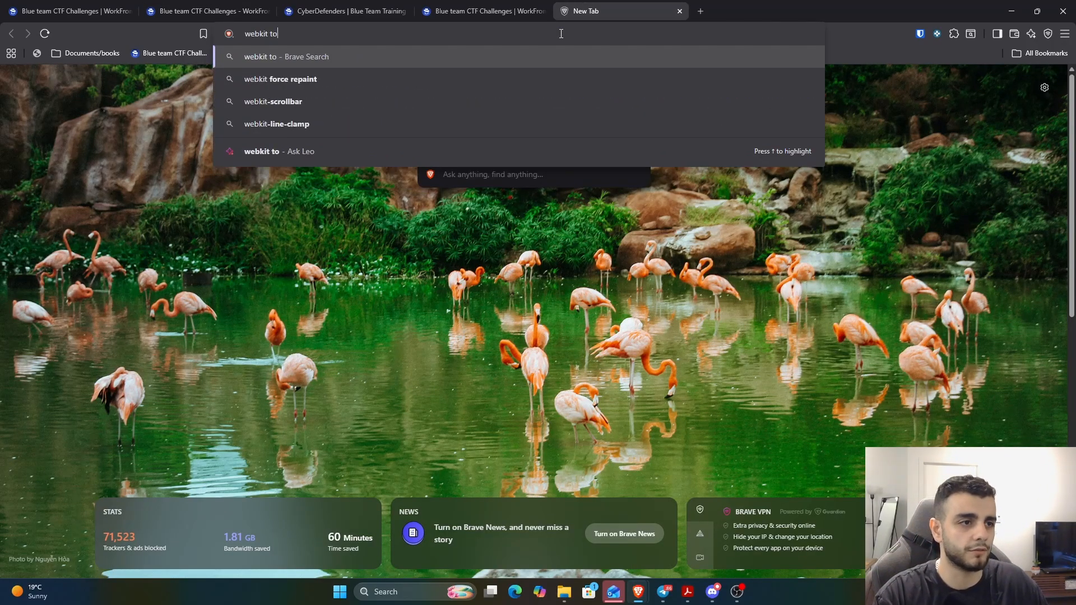
key(BackSpace)
text(im)
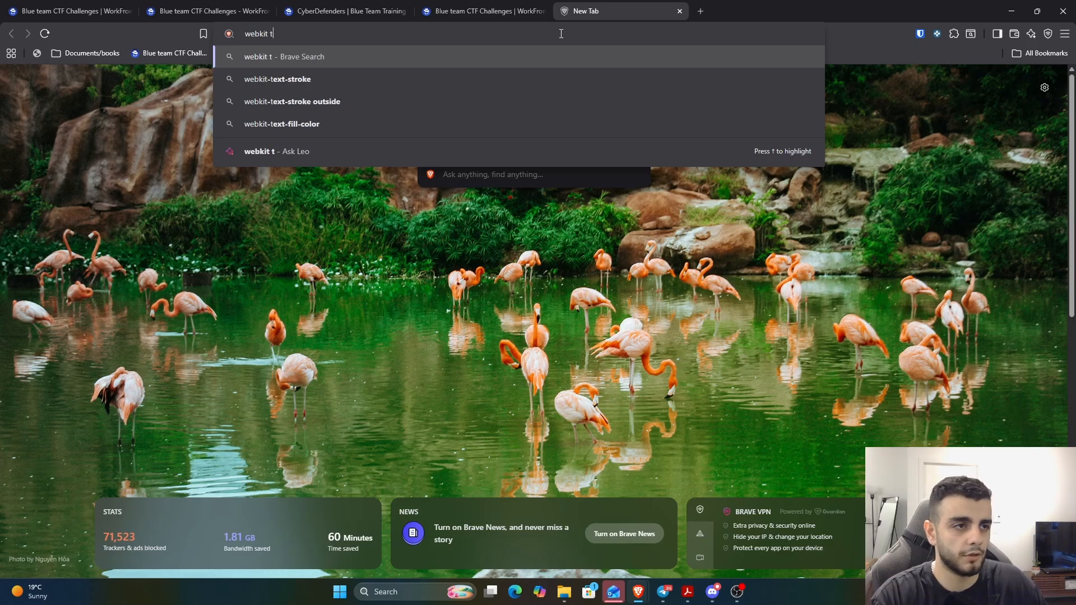
text(estamp)
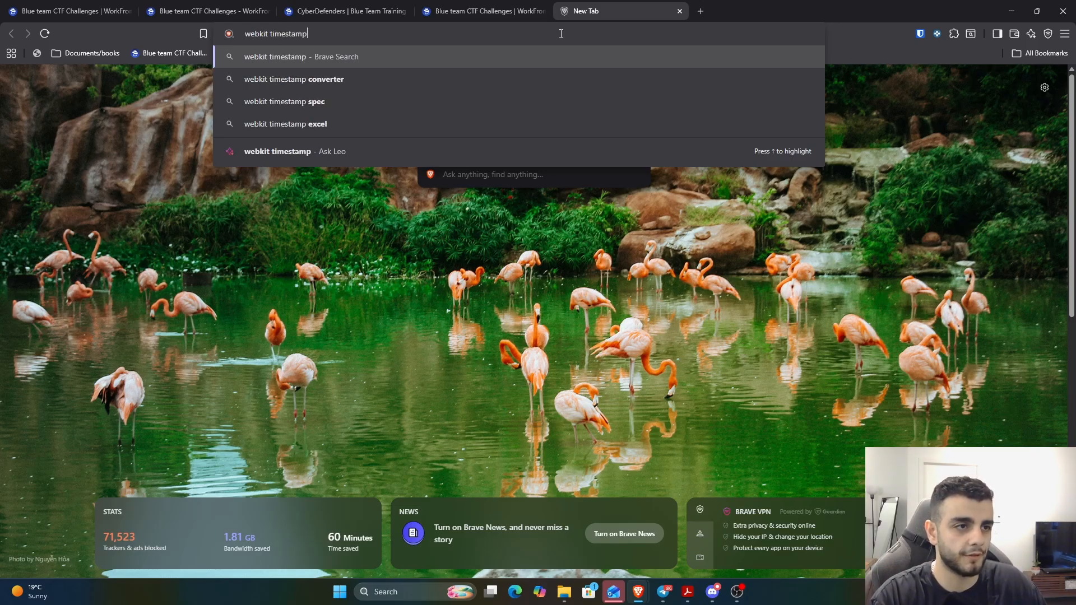
key(Down)
key(Return)
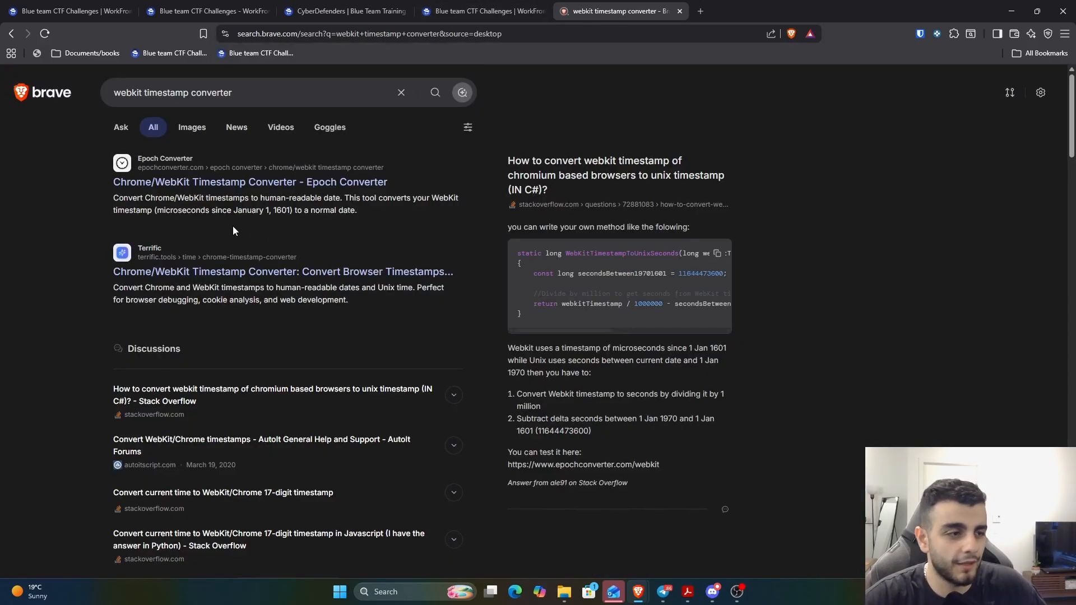
click(239, 189)
scroll(254, 360, down, 3)
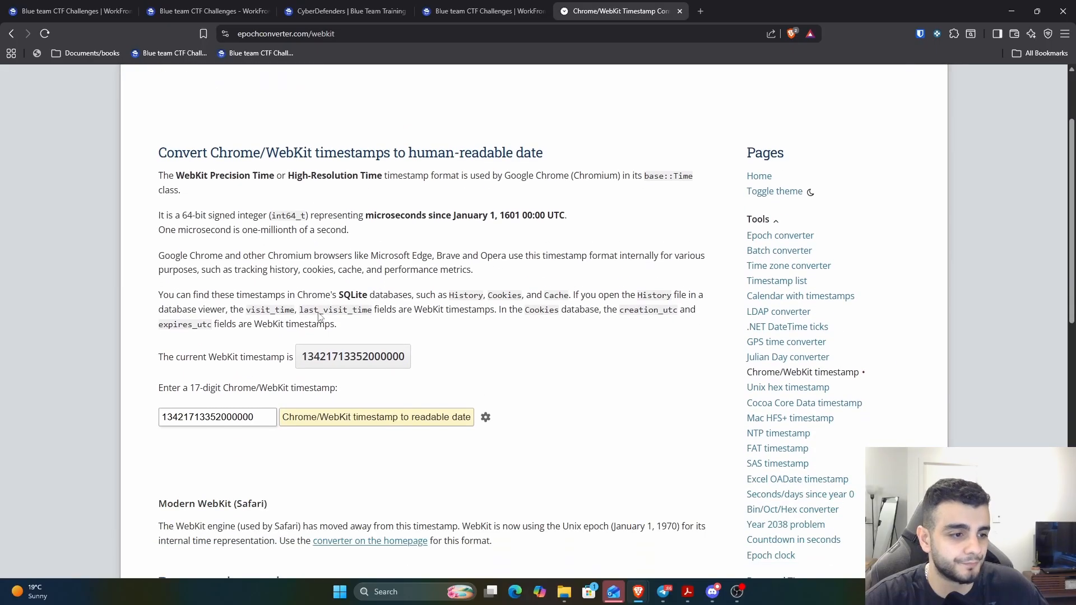
double_click(255, 360)
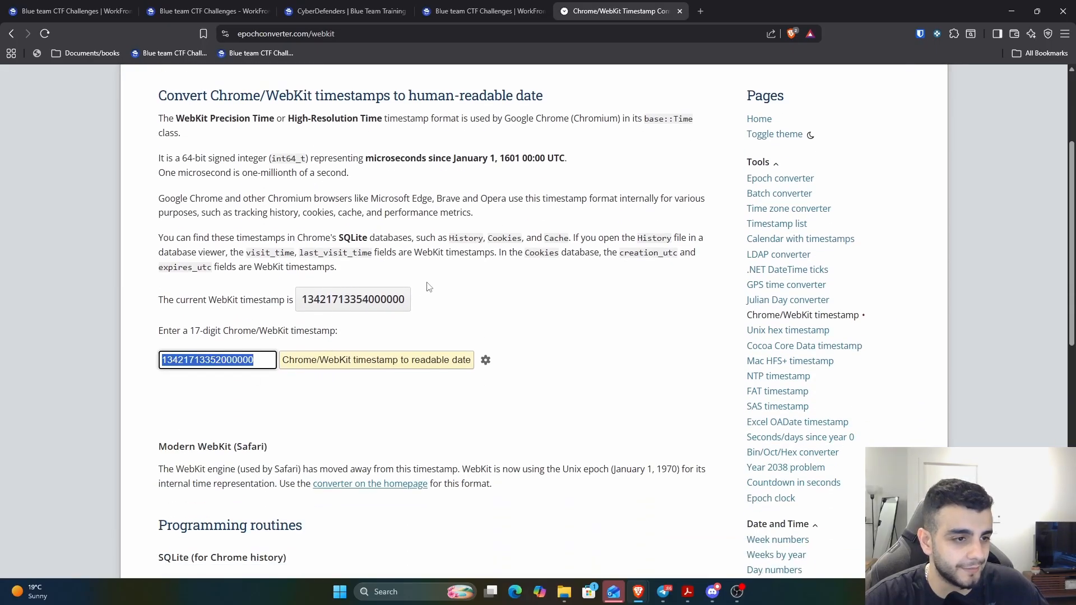
key(ctrl+v)
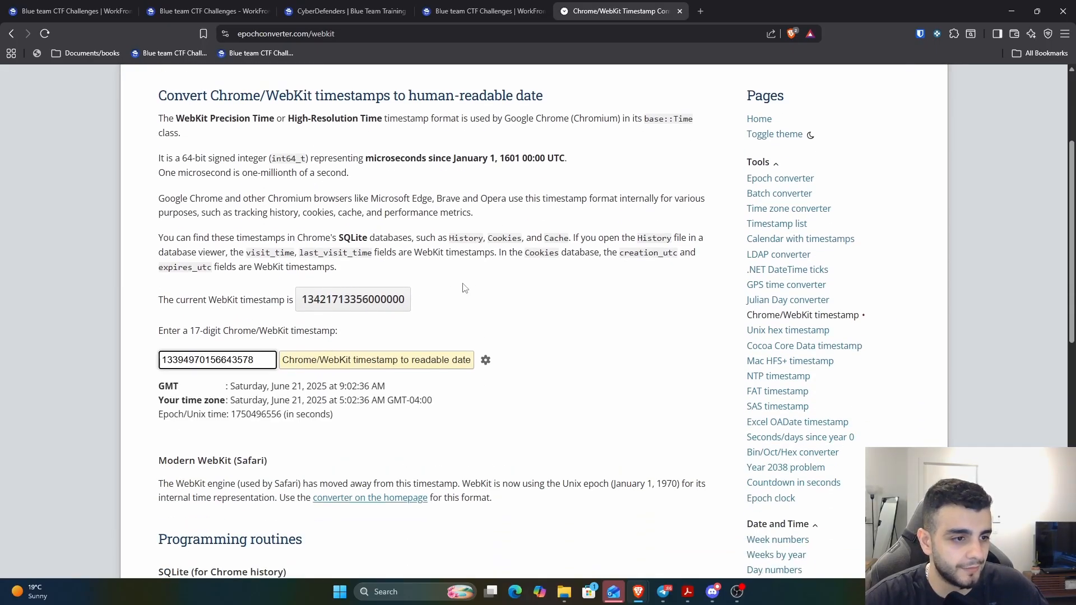
key(Return)
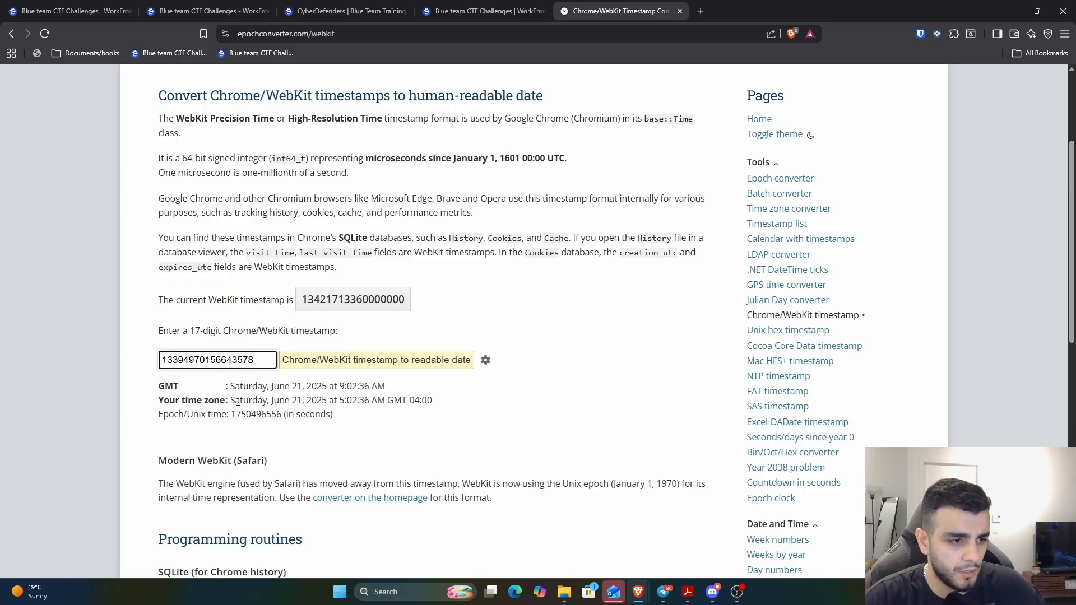
drag(230, 400, 438, 398)
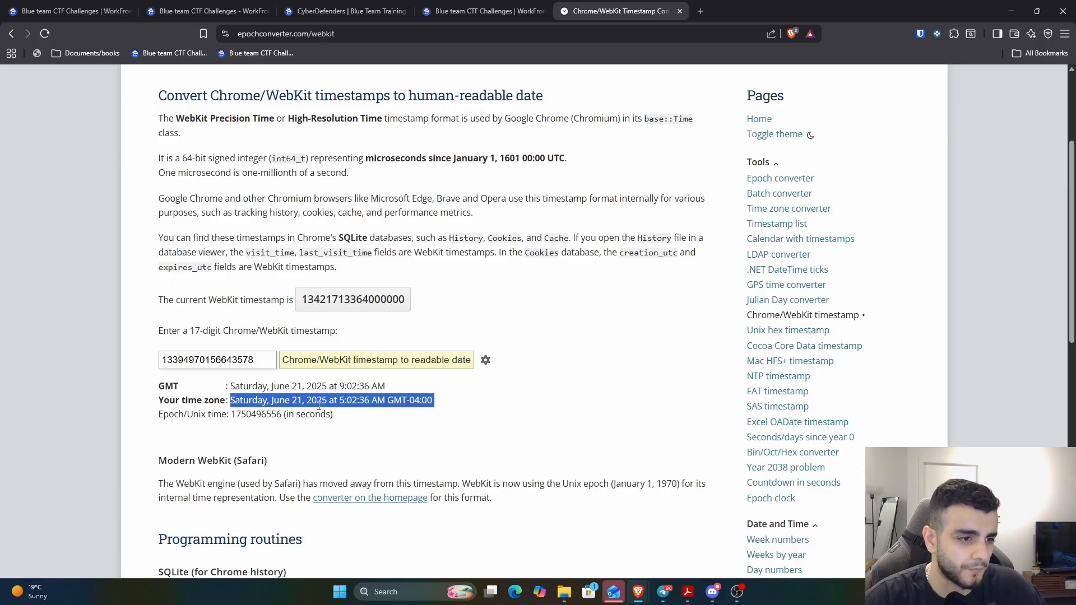
triple_click(254, 385)
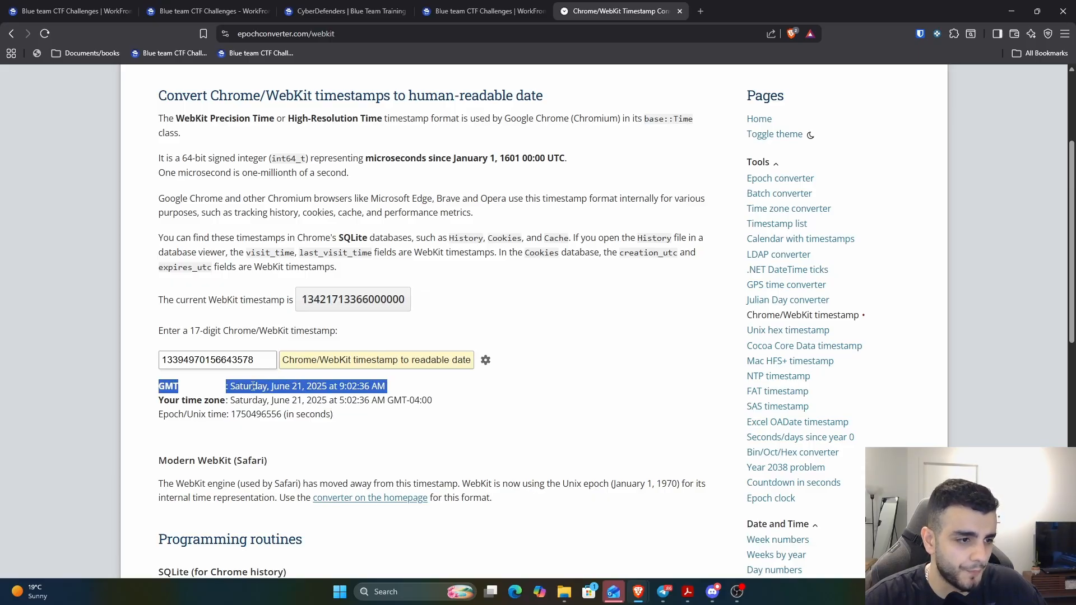
drag(230, 385, 369, 386)
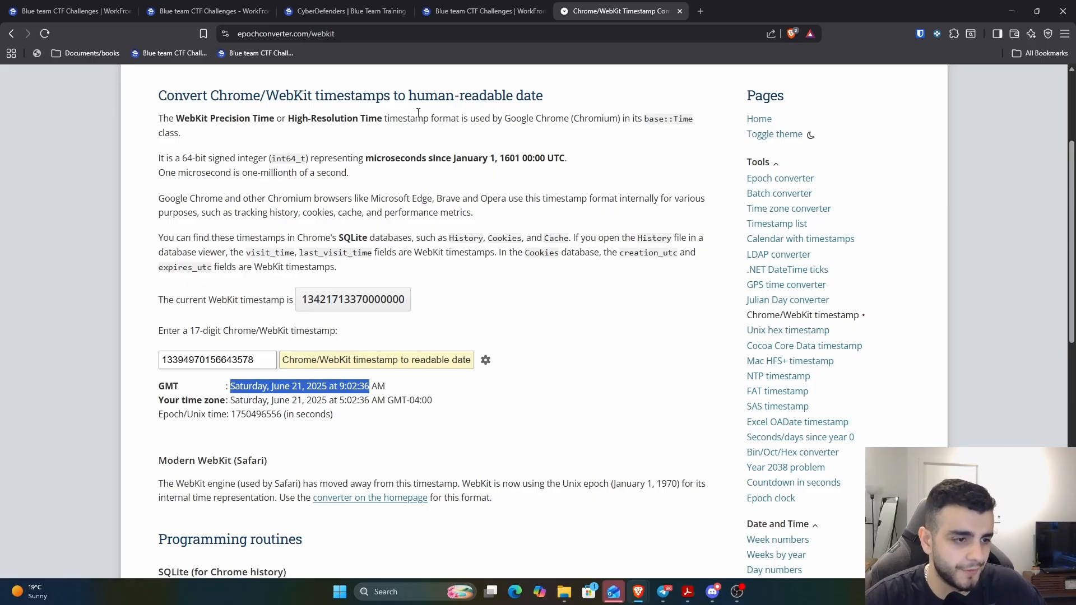
Step: Return to the WorkFromHome lab's question list and expand the Initial Access section
click(489, 13)
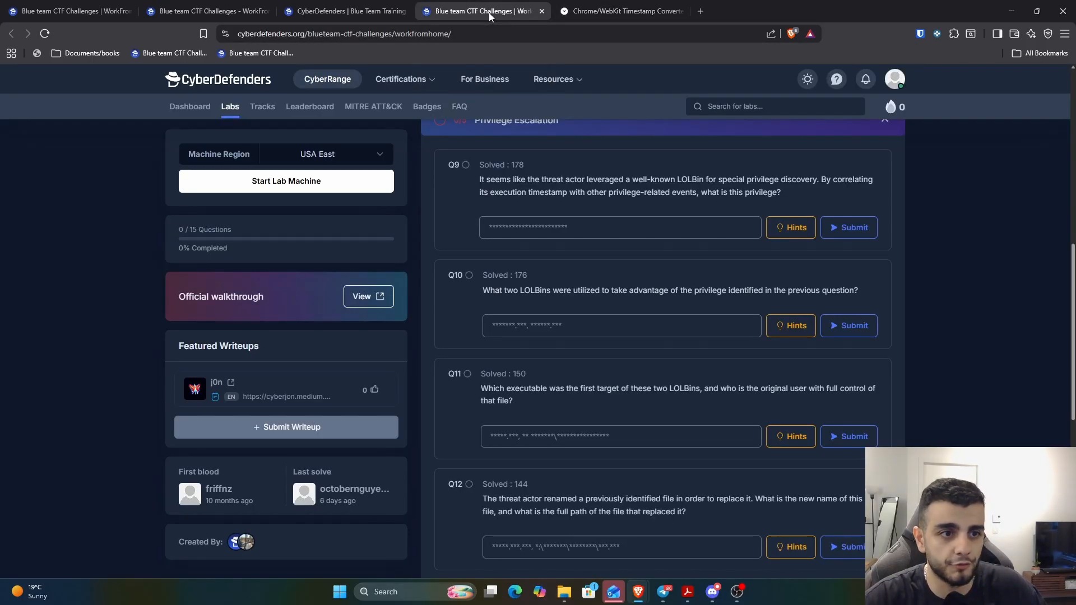
scroll(542, 259, up, 6)
click(545, 204)
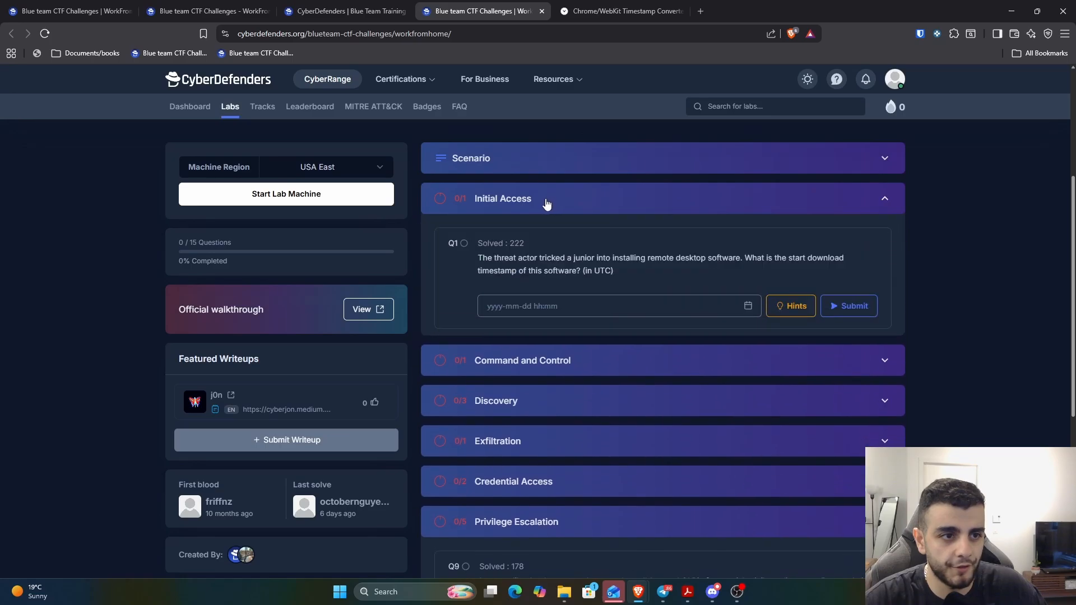
click(565, 302)
text(202)
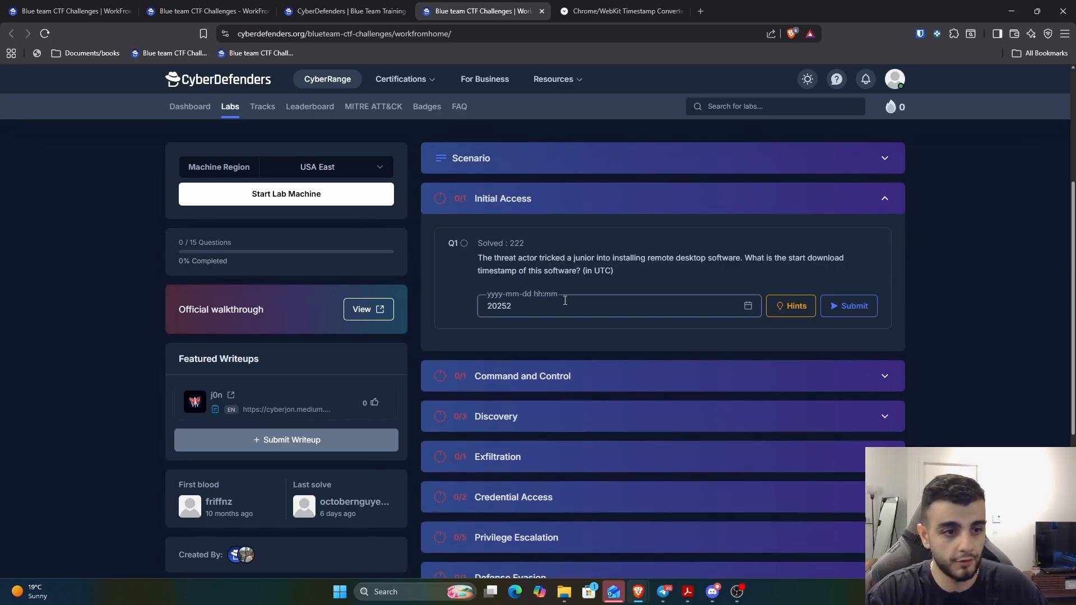
text(5-08)
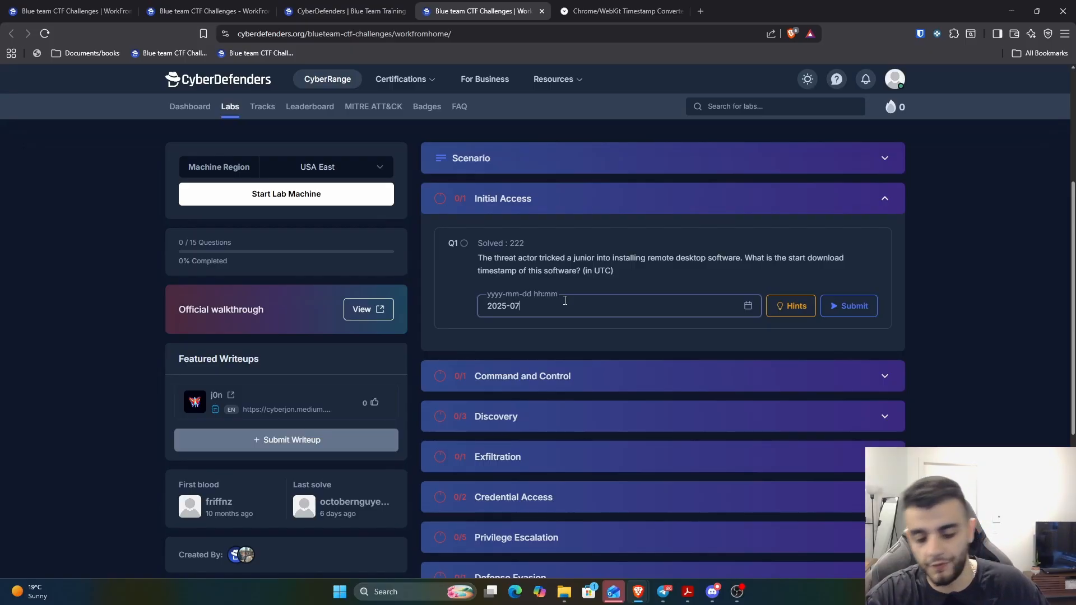
text(-)
click(622, 11)
click(479, 11)
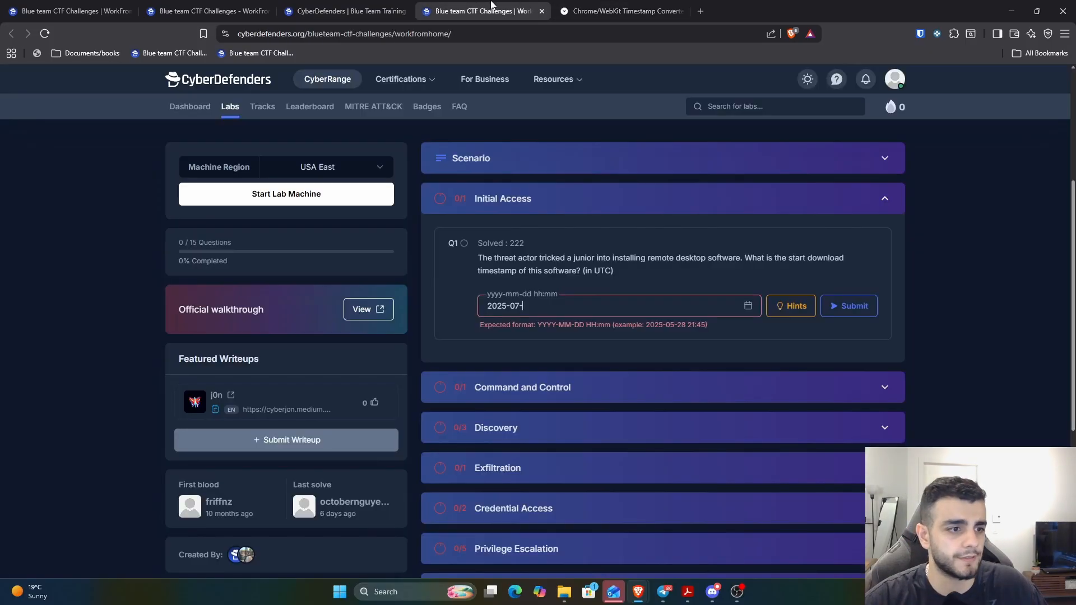
text(21)
click(622, 11)
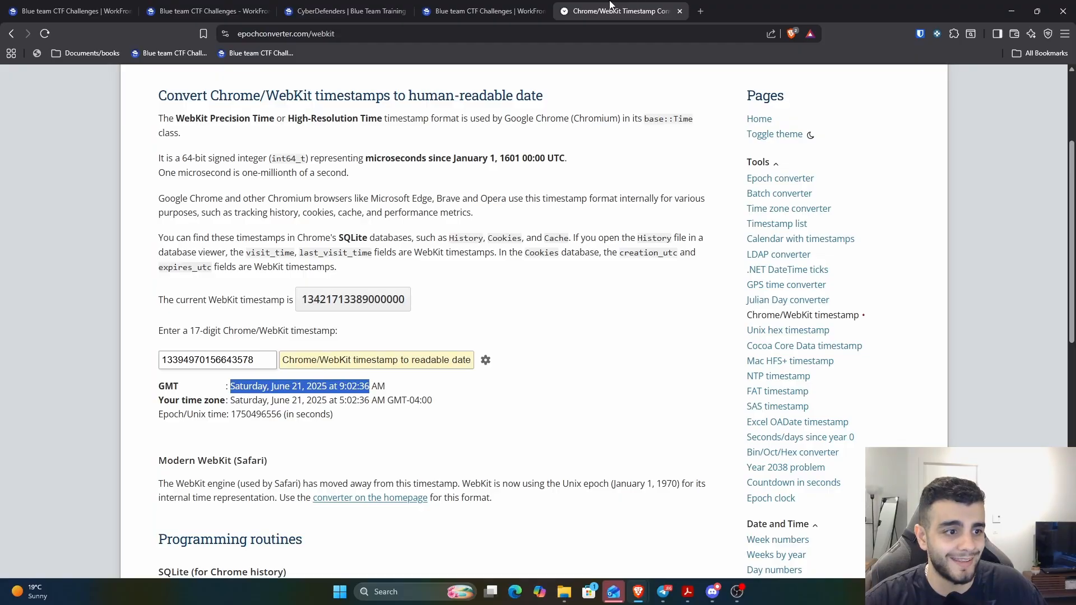
click(479, 12)
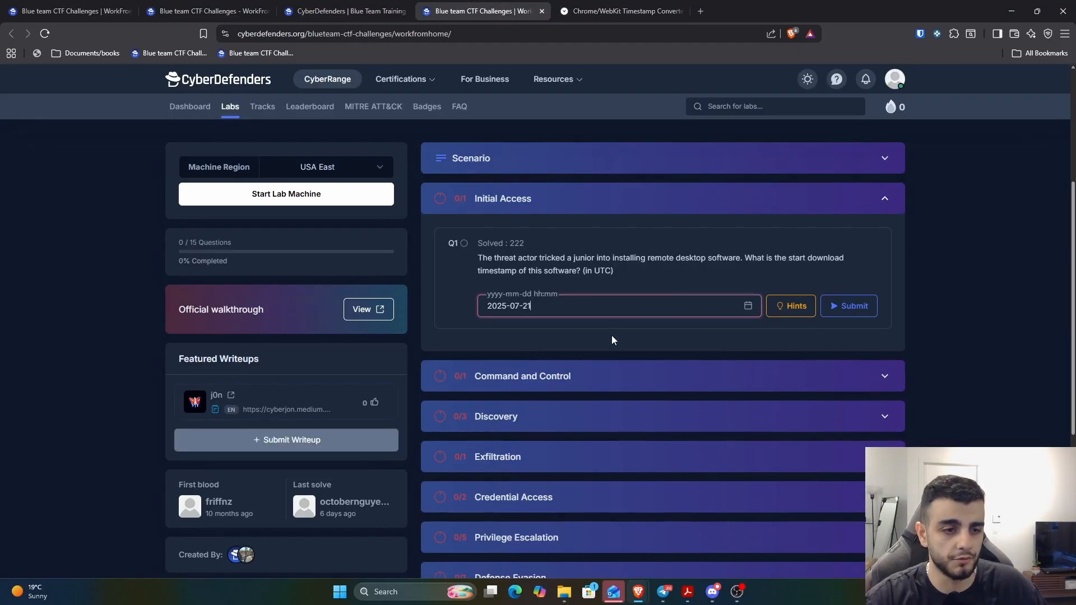
text(09)
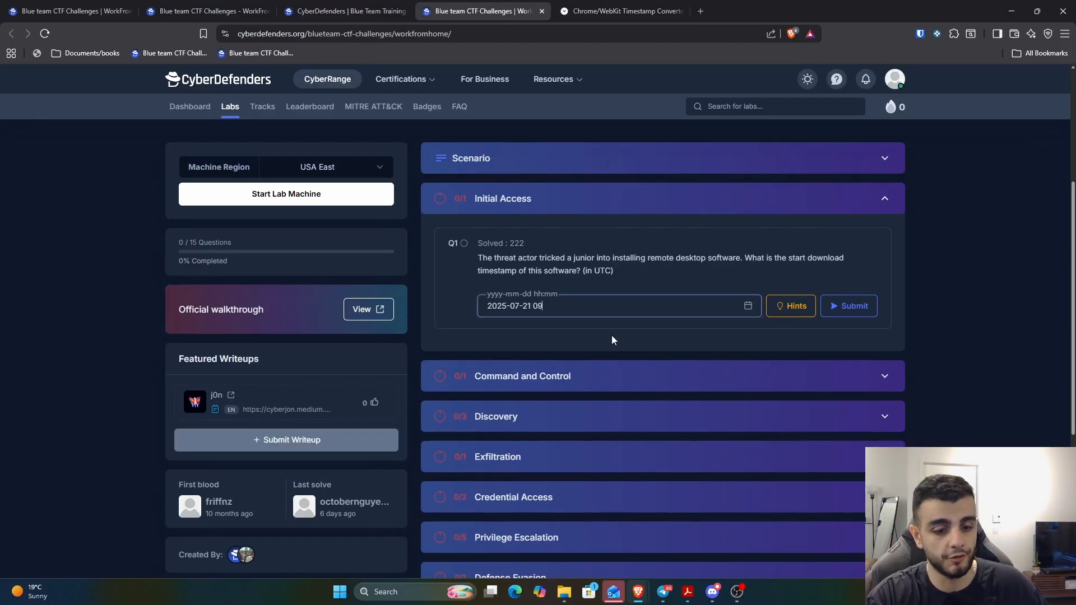
text(:02)
key(Return)
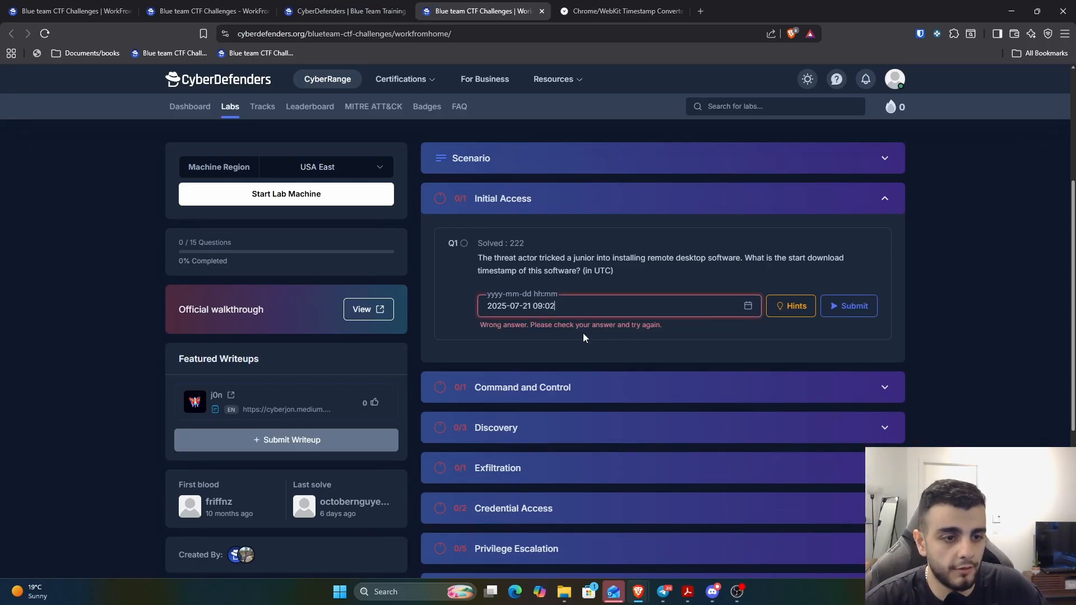
Step: Check the GMT and local time zone lines of the converted WebKit timestamp against the Q1 answer
click(603, 5)
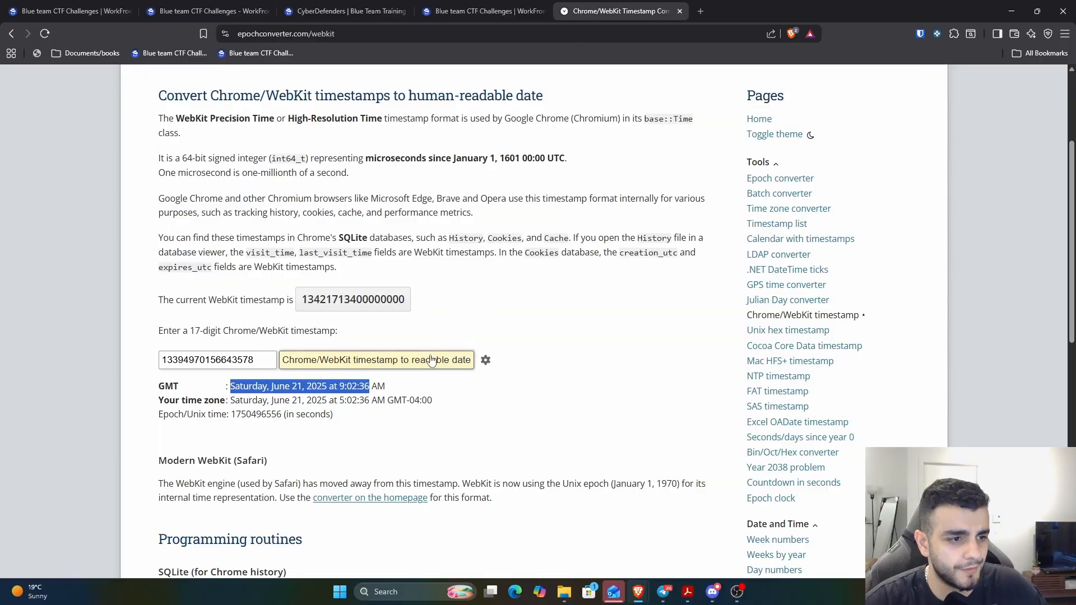
triple_click(344, 399)
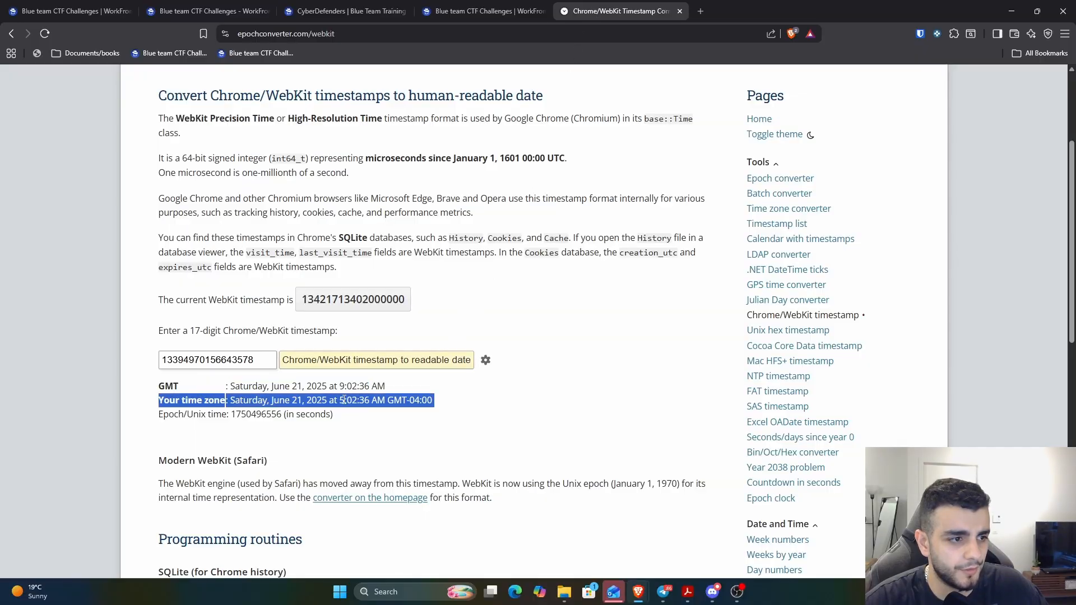
click(412, 396)
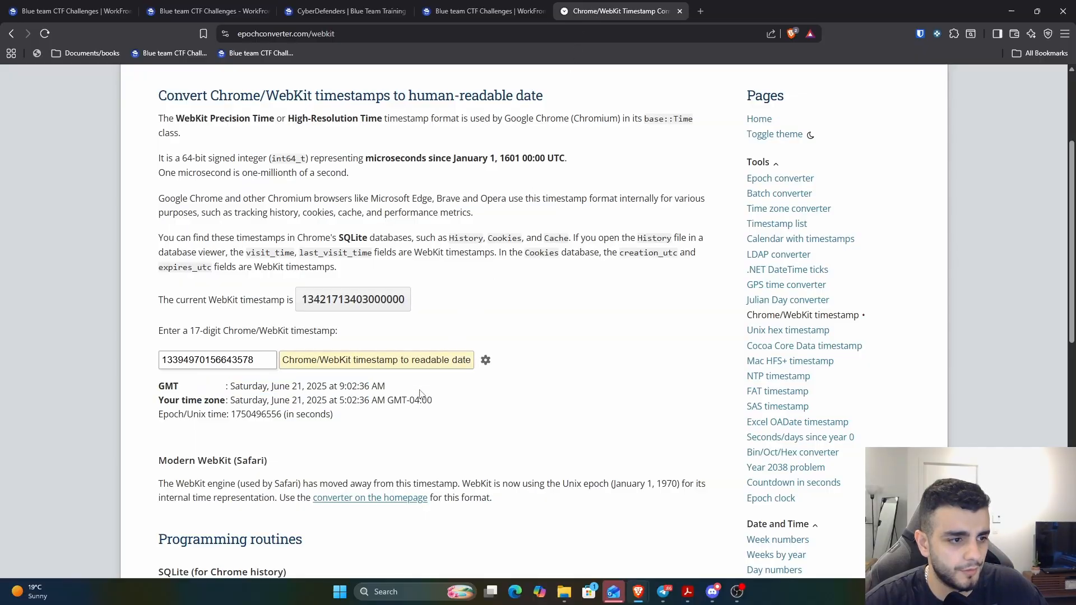
click(482, 11)
click(321, 5)
click(594, 5)
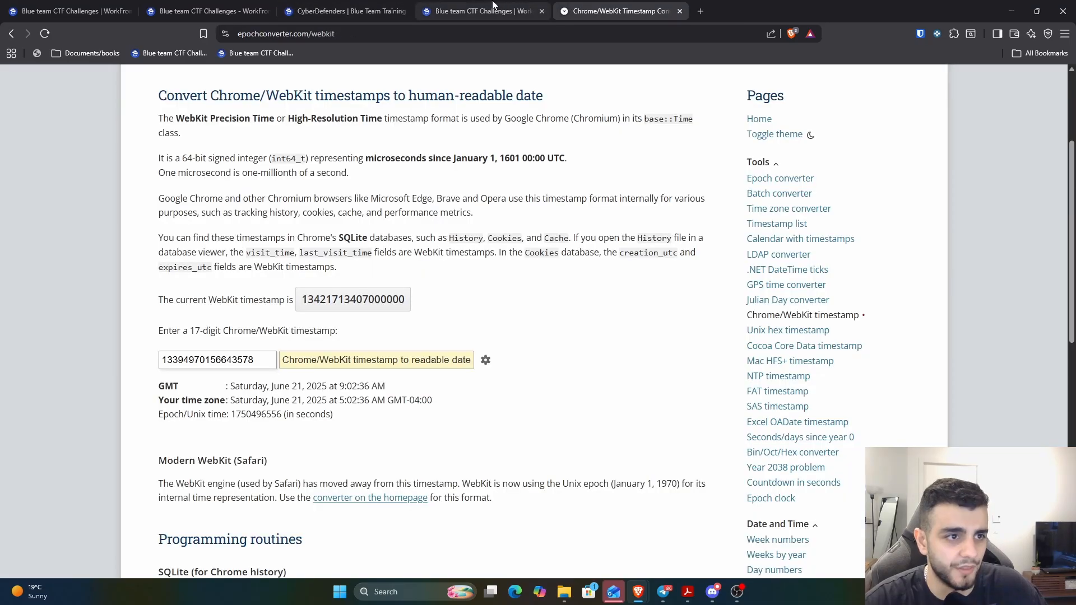
Step: Return to the lab machine's downloads table and copy the start_time value of the first record, the anydesk.com download
click(493, 5)
click(76, 10)
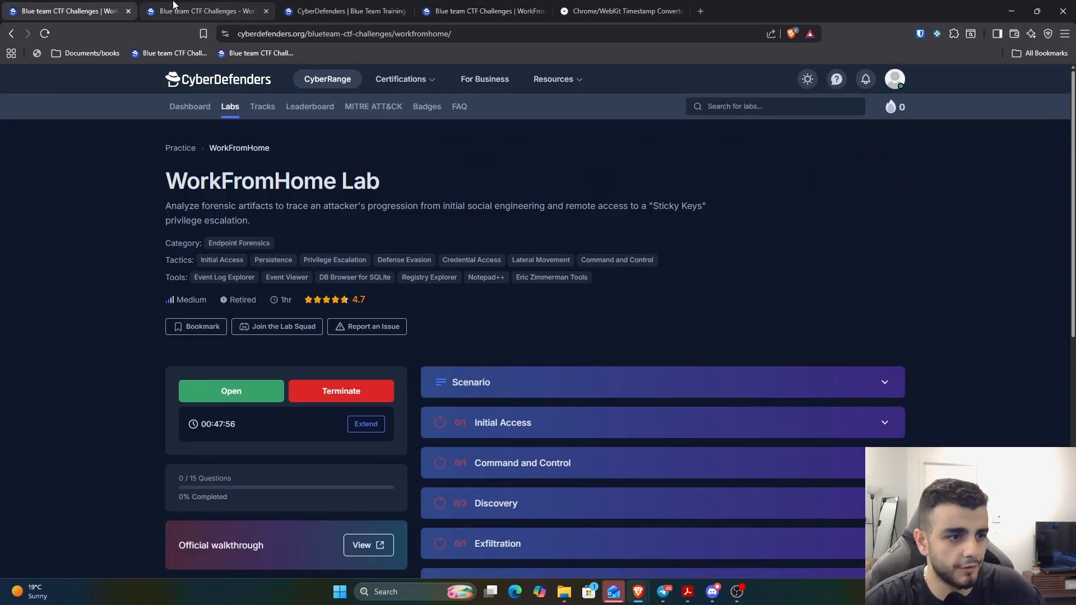
click(207, 10)
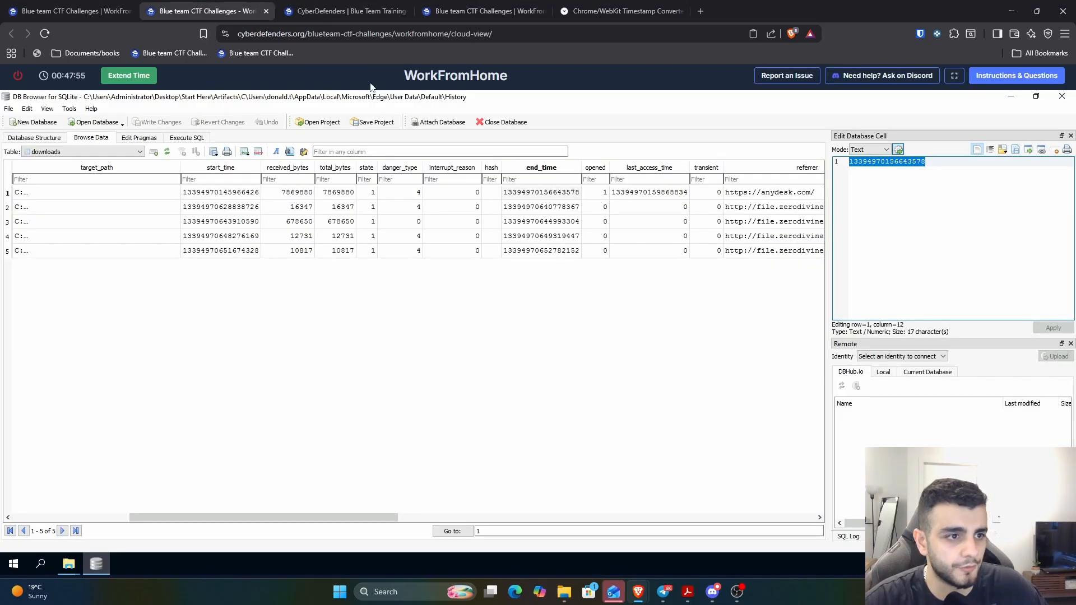
click(215, 194)
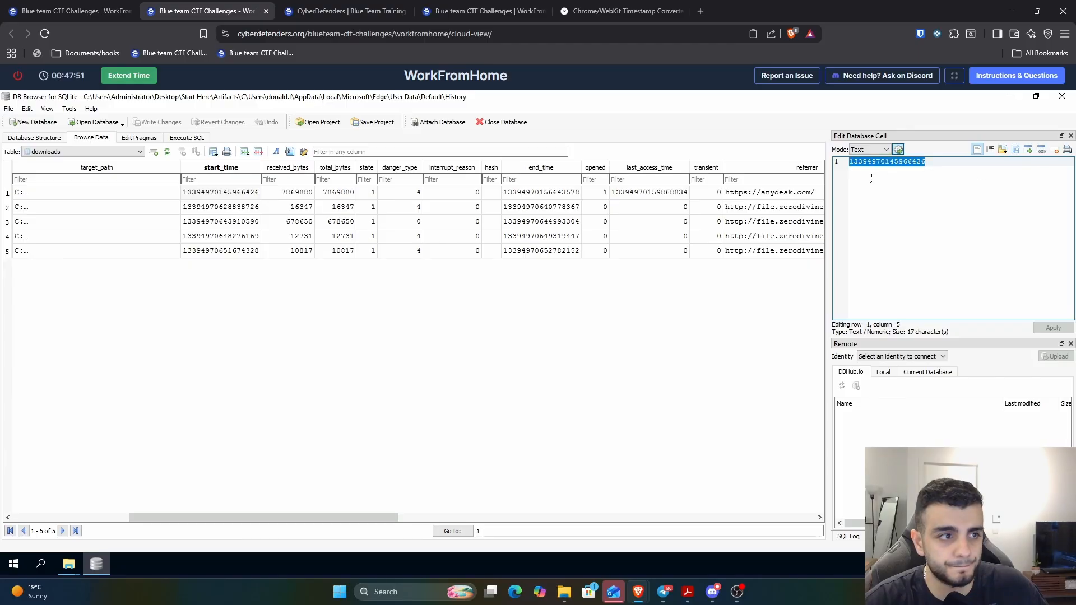
click(622, 10)
triple_click(228, 359)
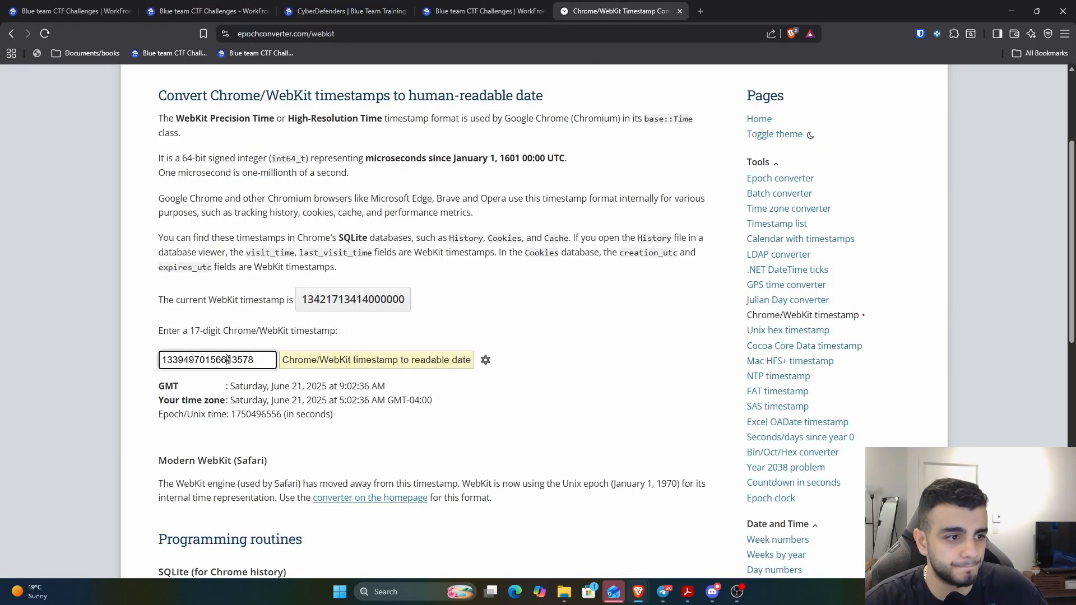
key(ctrl+v)
key(Return)
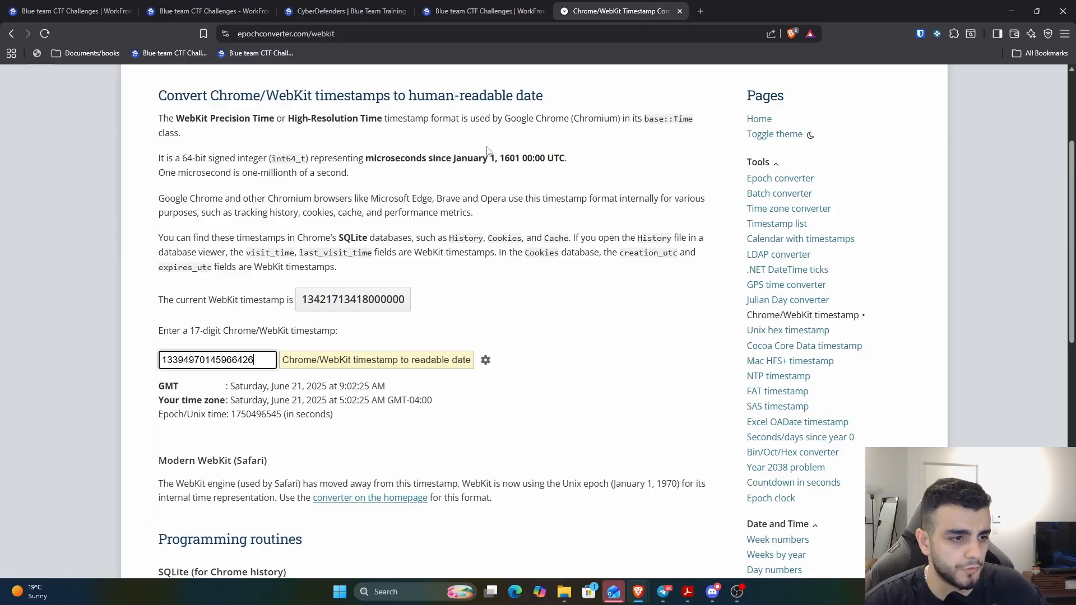
Step: Compare the Q1 answer with the converted date, correct its month to 06, resubmit it and dismiss the streak popup
click(507, 6)
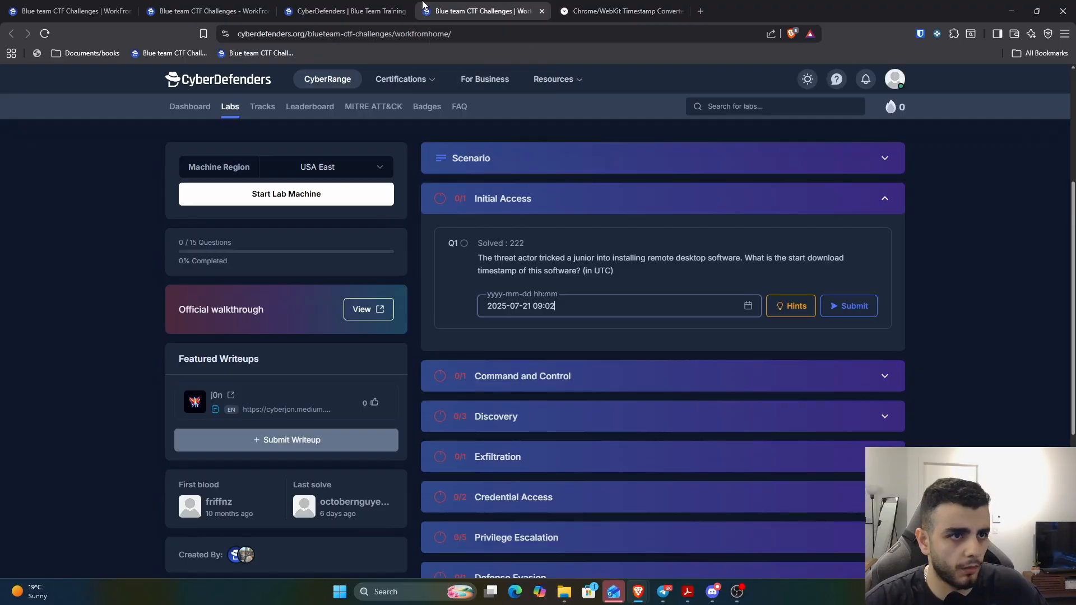
click(589, 5)
click(466, 5)
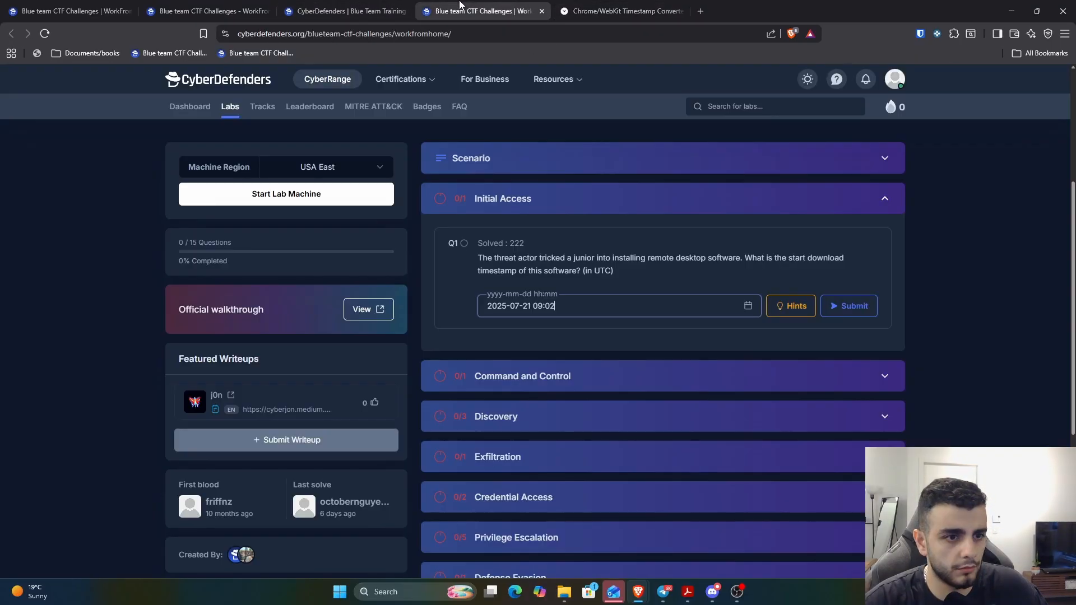
click(598, 5)
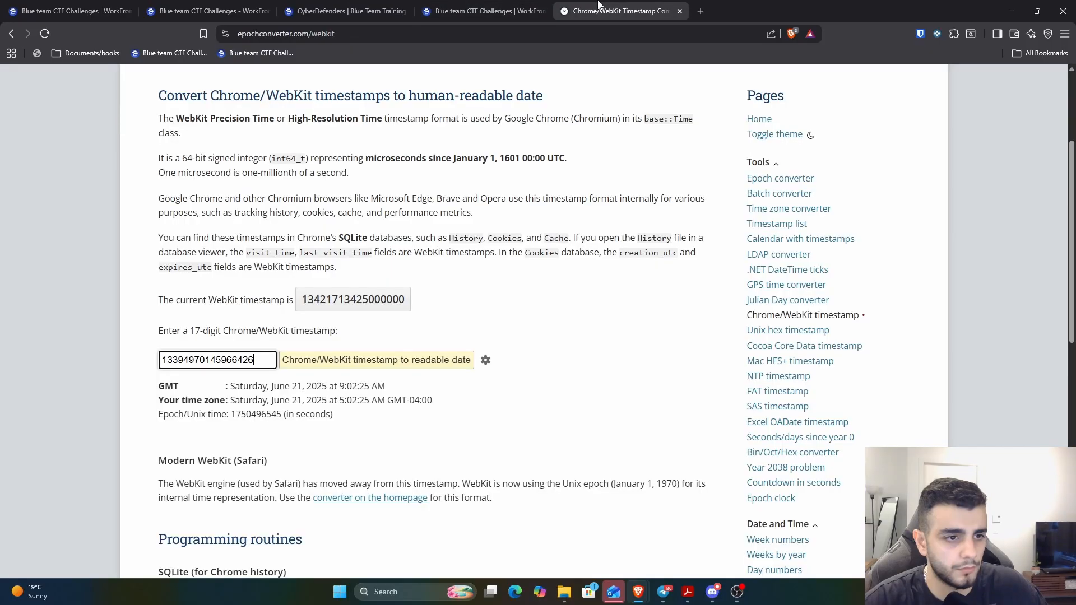
click(482, 8)
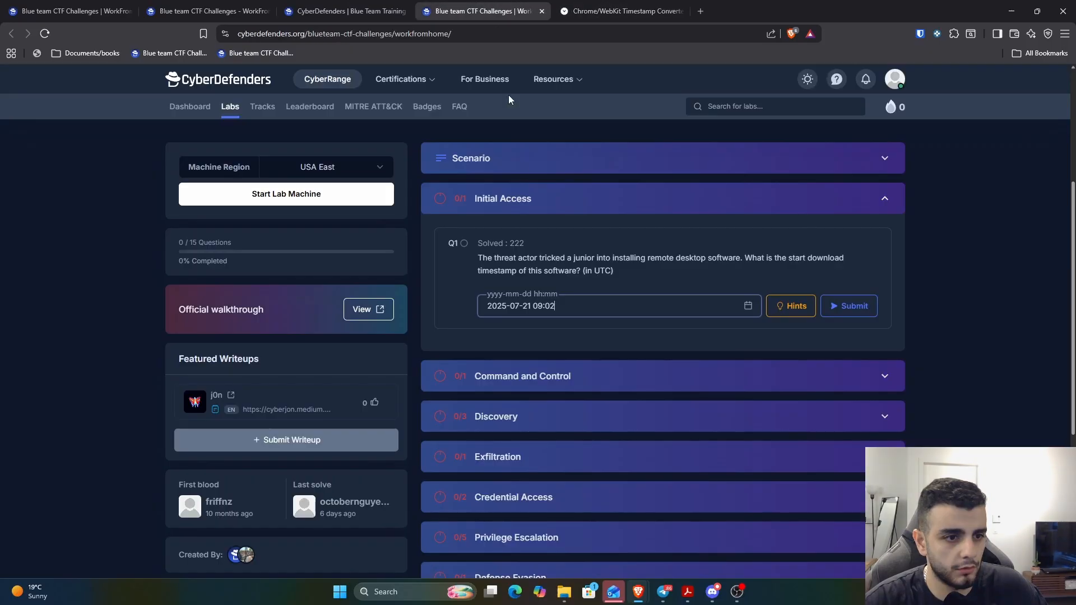
click(517, 305)
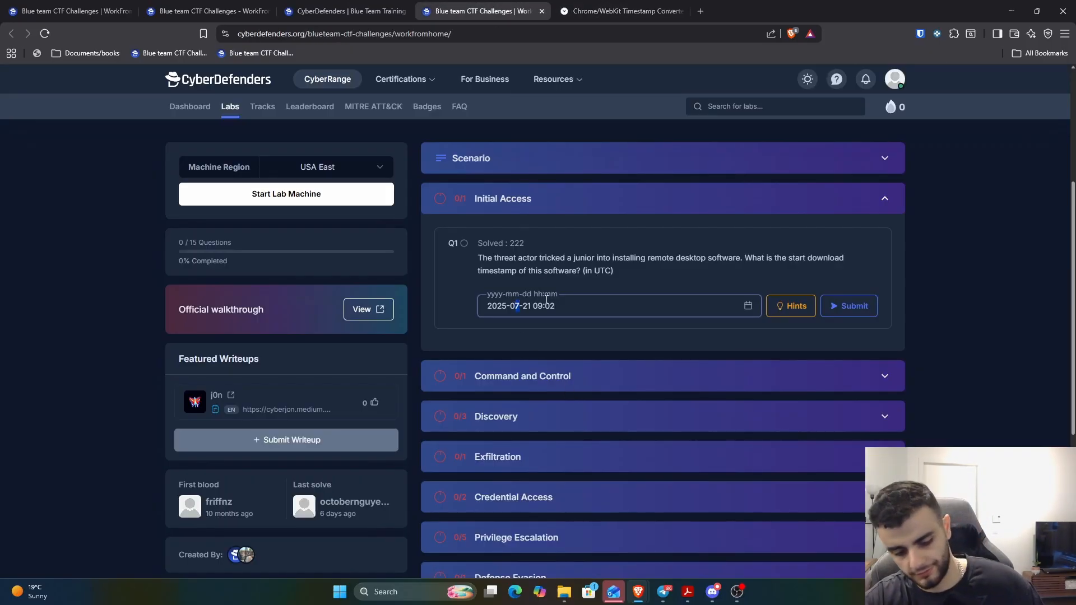
text(06)
key(Return)
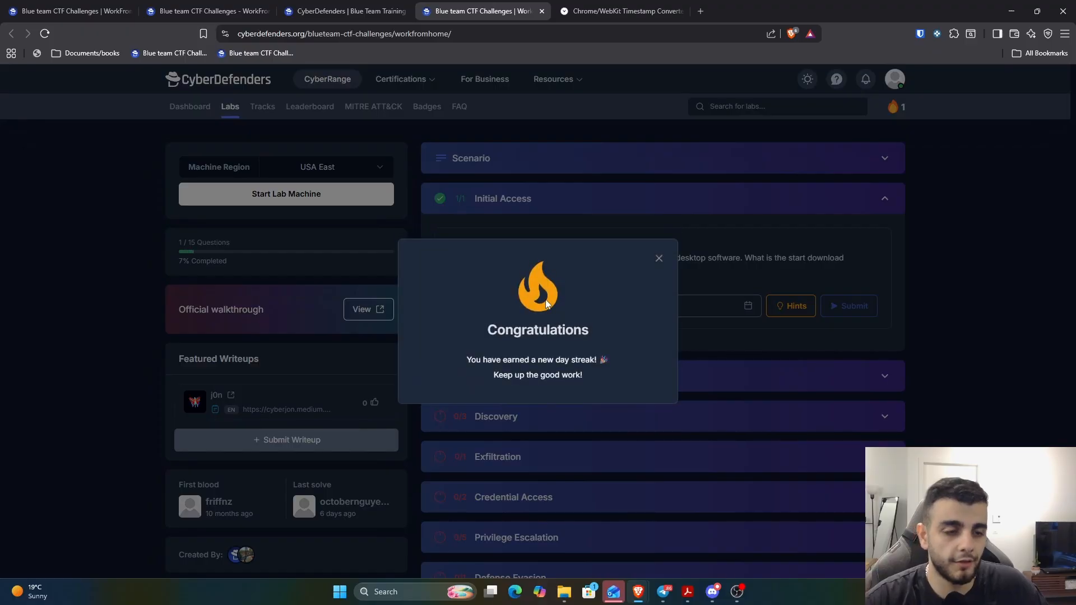
click(660, 259)
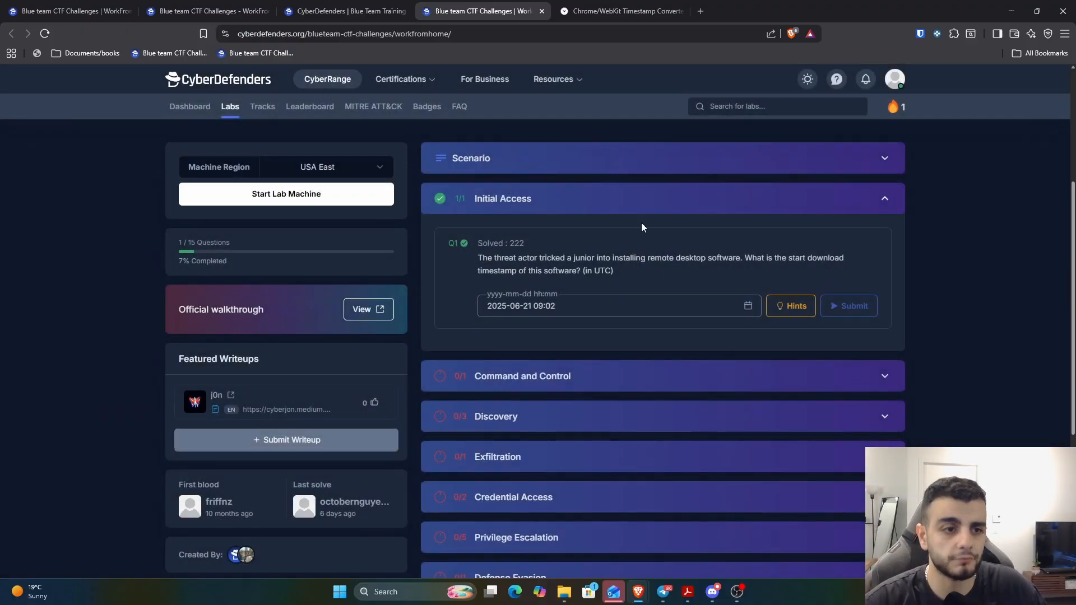
Step: Expand the Command and Control section and examine Q2's wording on incoming session requests and the threat actor's profile name
click(593, 378)
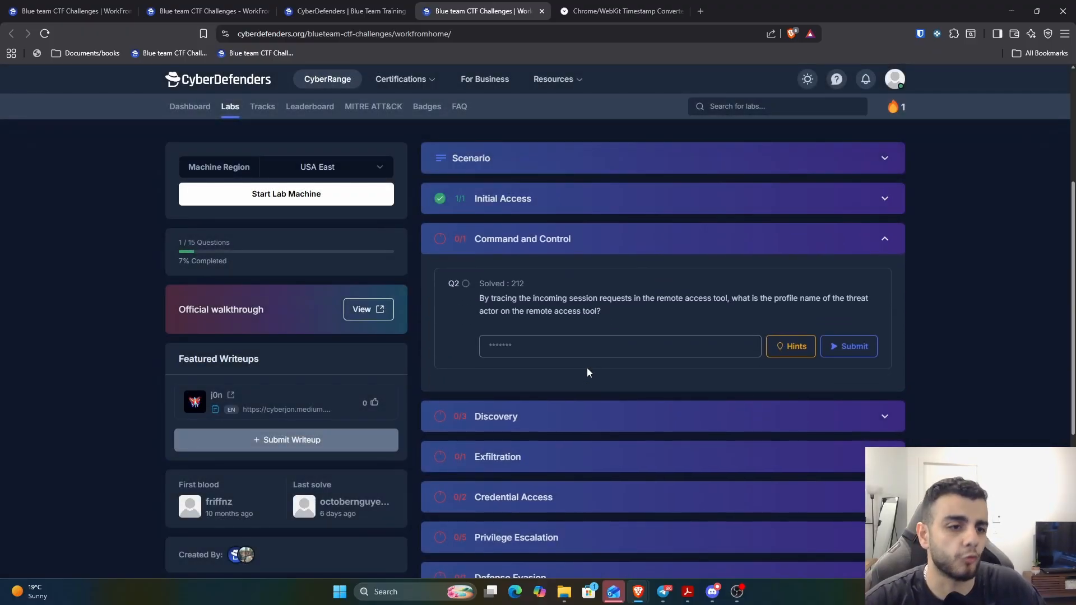
triple_click(513, 298)
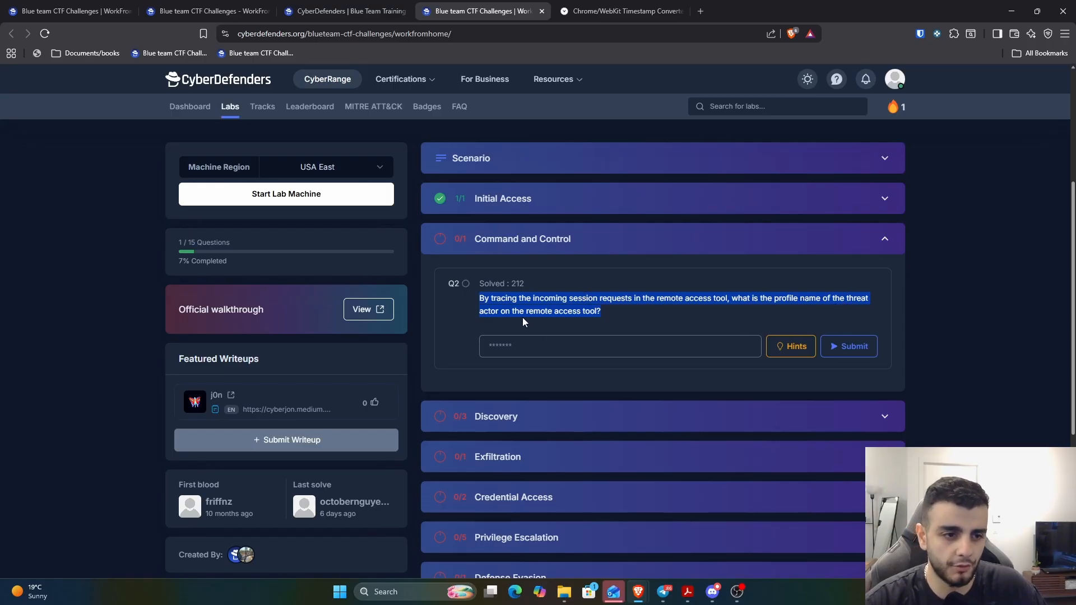
click(581, 313)
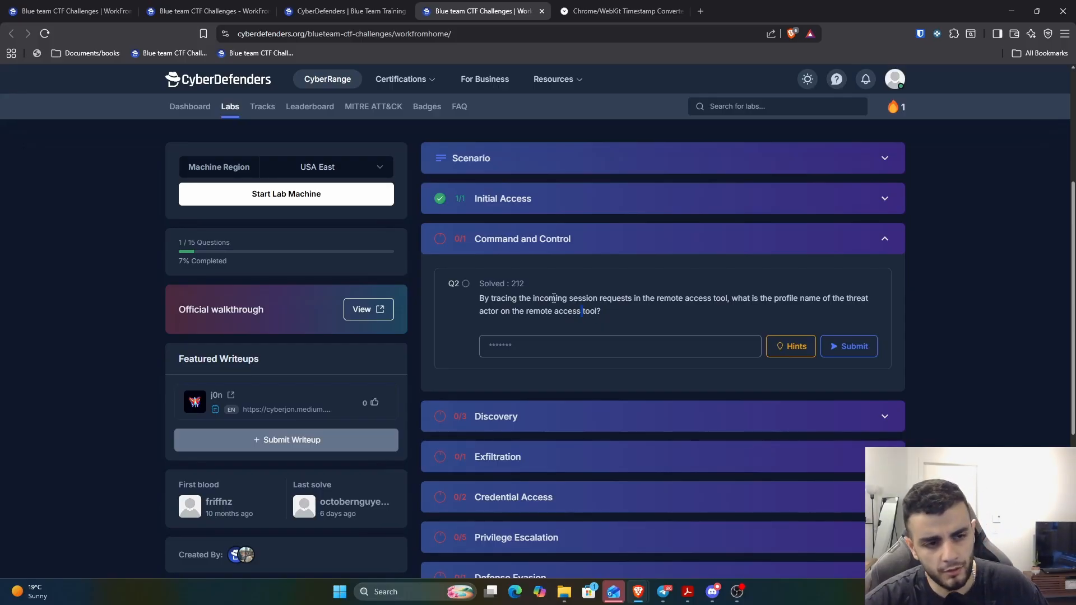
double_click(537, 298)
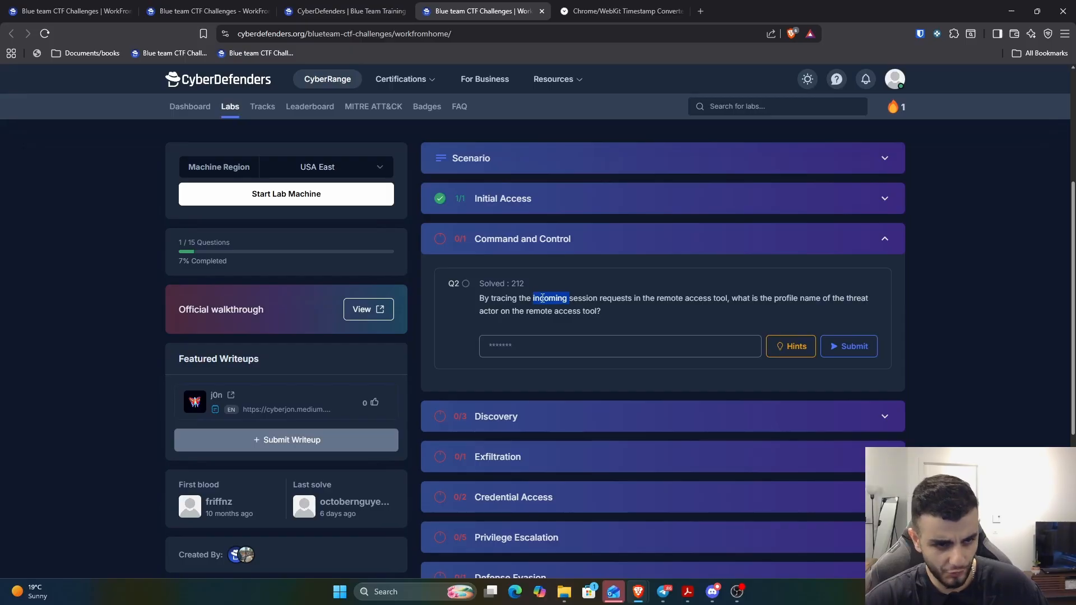
drag(546, 299, 612, 297)
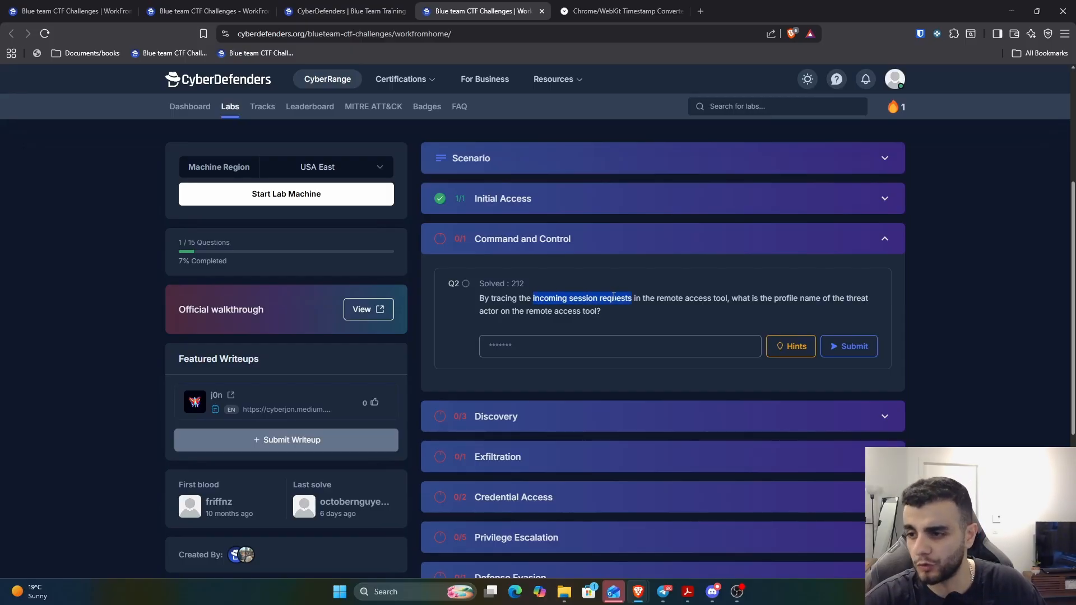
double_click(668, 299)
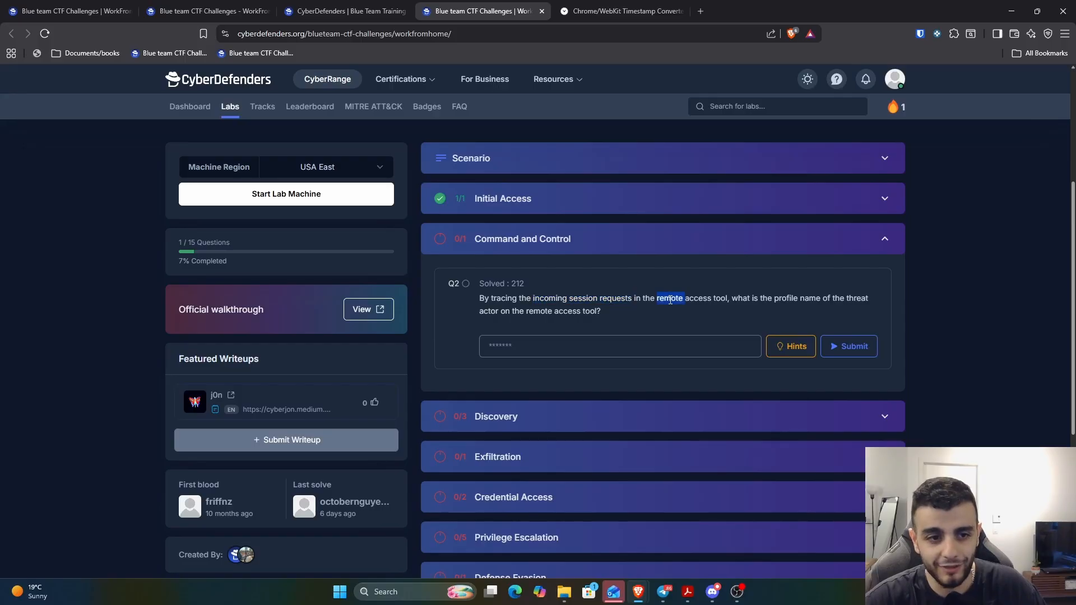
drag(668, 299, 721, 301)
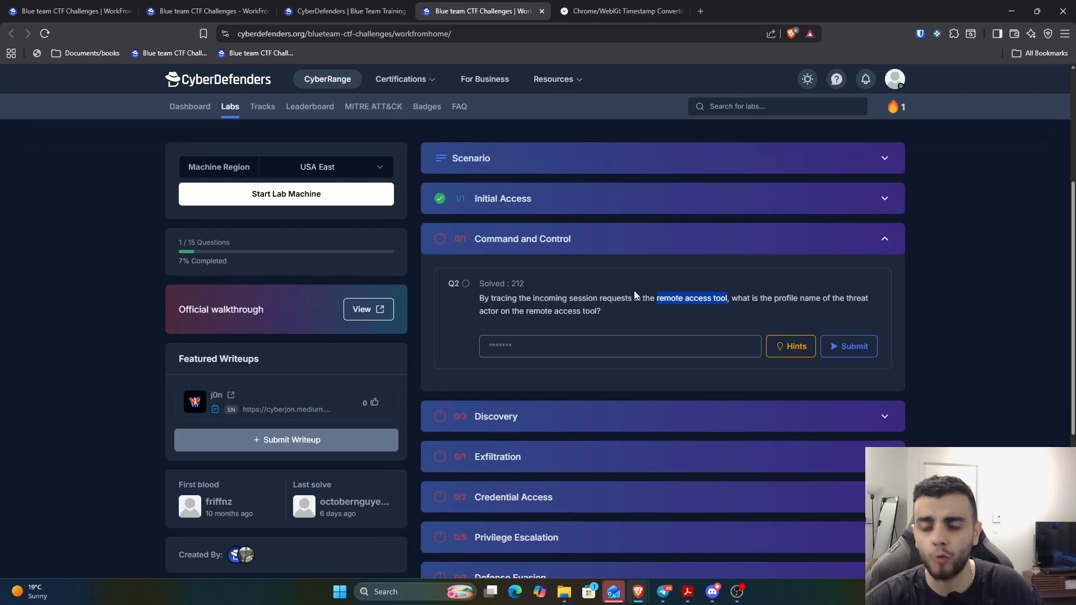
double_click(611, 300)
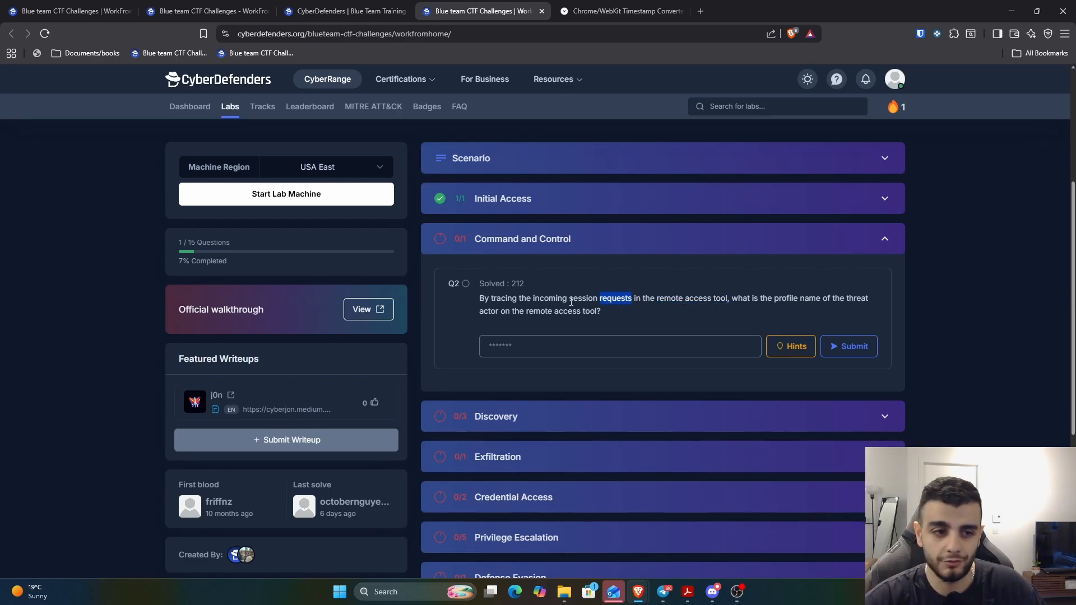
drag(543, 300, 604, 296)
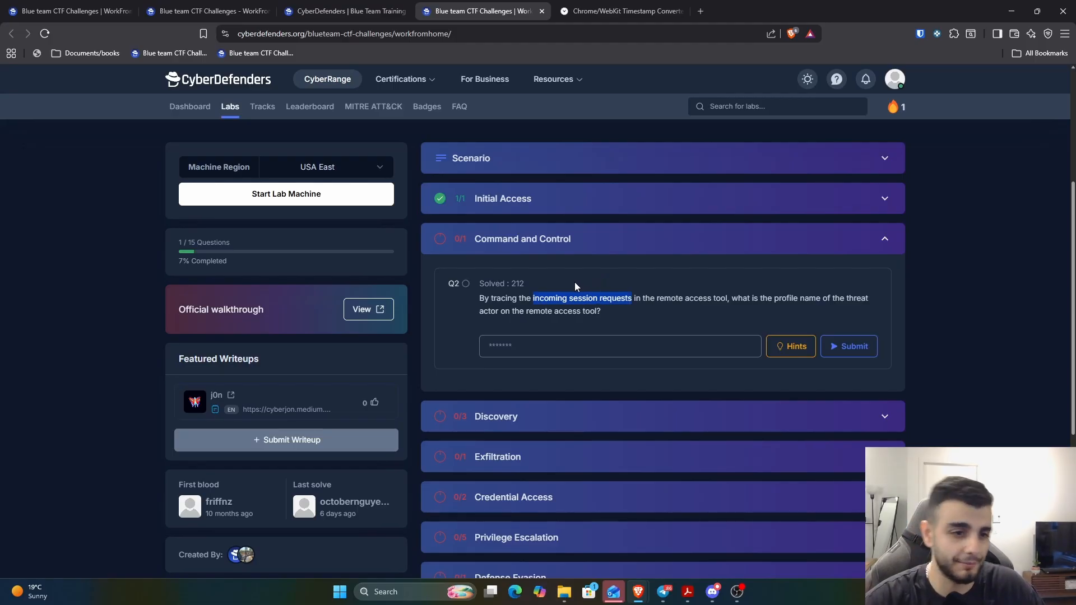
drag(782, 298, 816, 297)
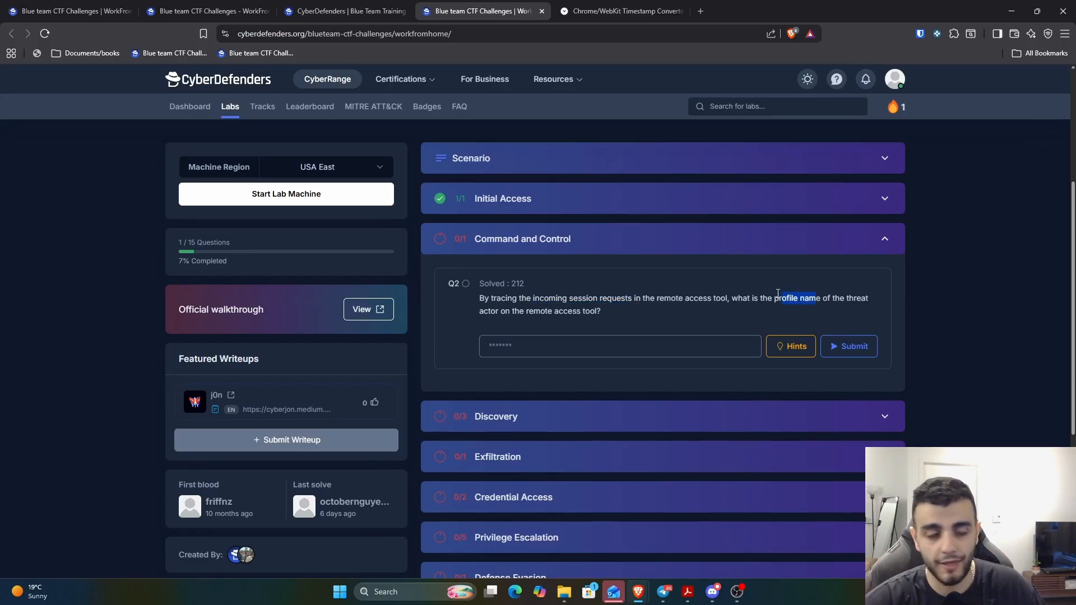
Step: Return to the WorkFromHome lab machine and close the browser history database
click(84, 10)
click(229, 10)
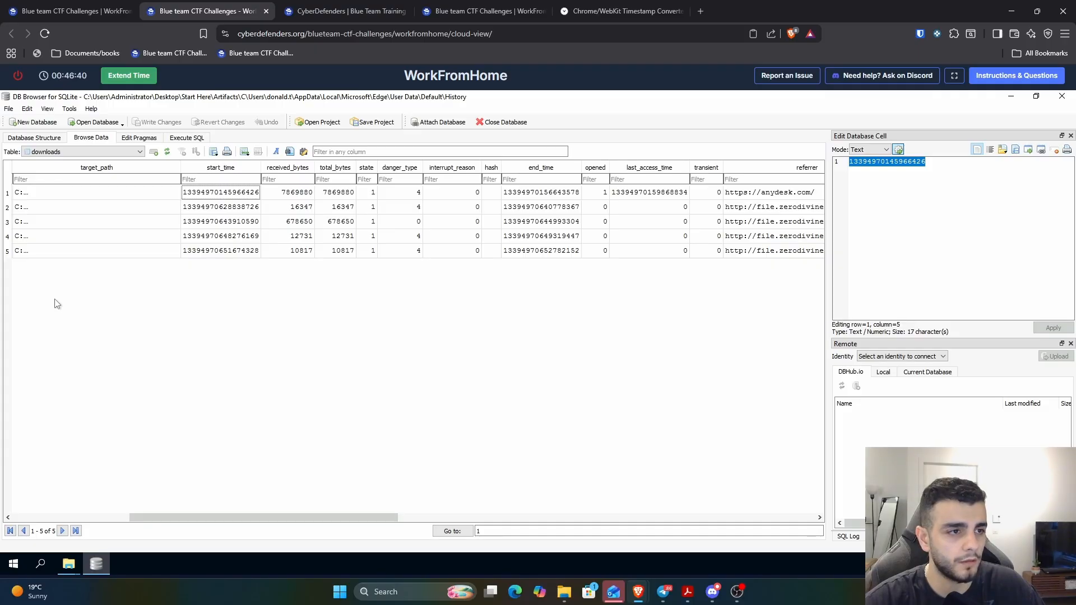
click(1061, 96)
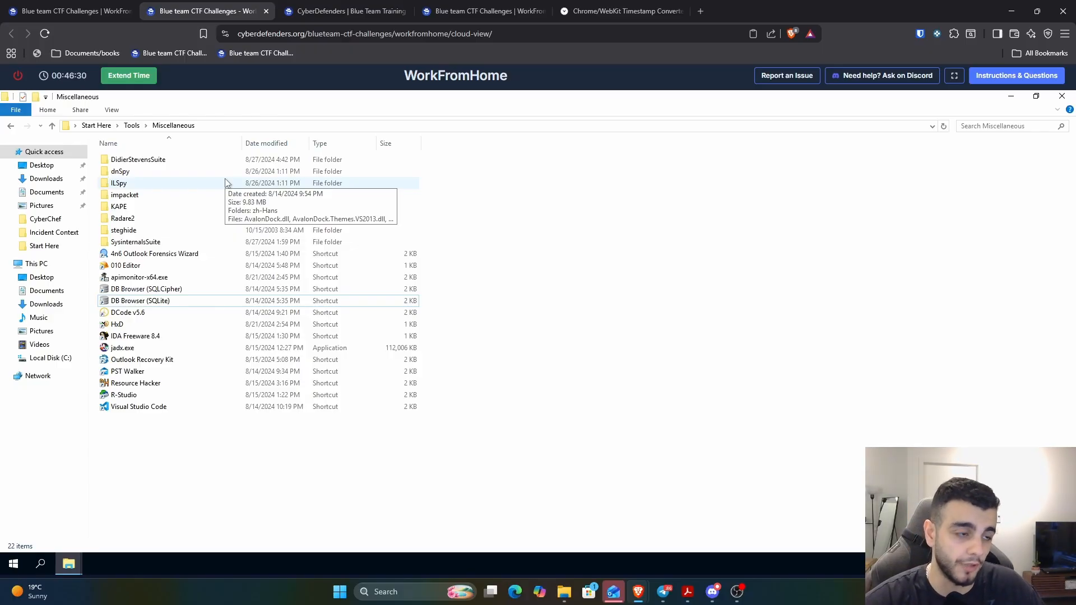
Step: Browse from the Desktop's Start Here folder into Artifacts\C\Users and open the user's AppData\Roaming\AnyDesk folder
click(35, 277)
double_click(149, 162)
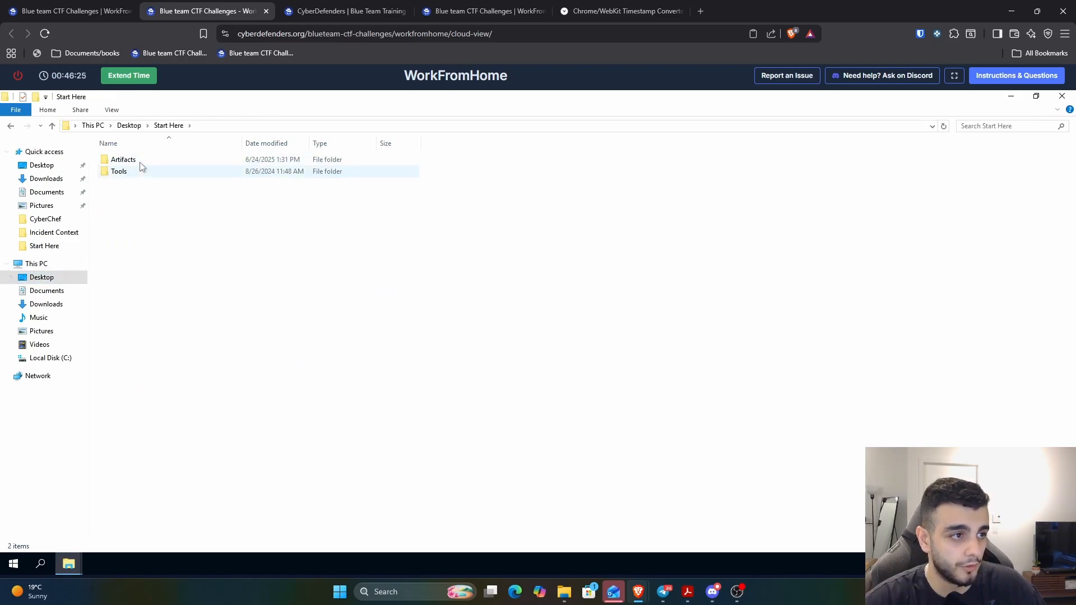
double_click(140, 163)
double_click(126, 171)
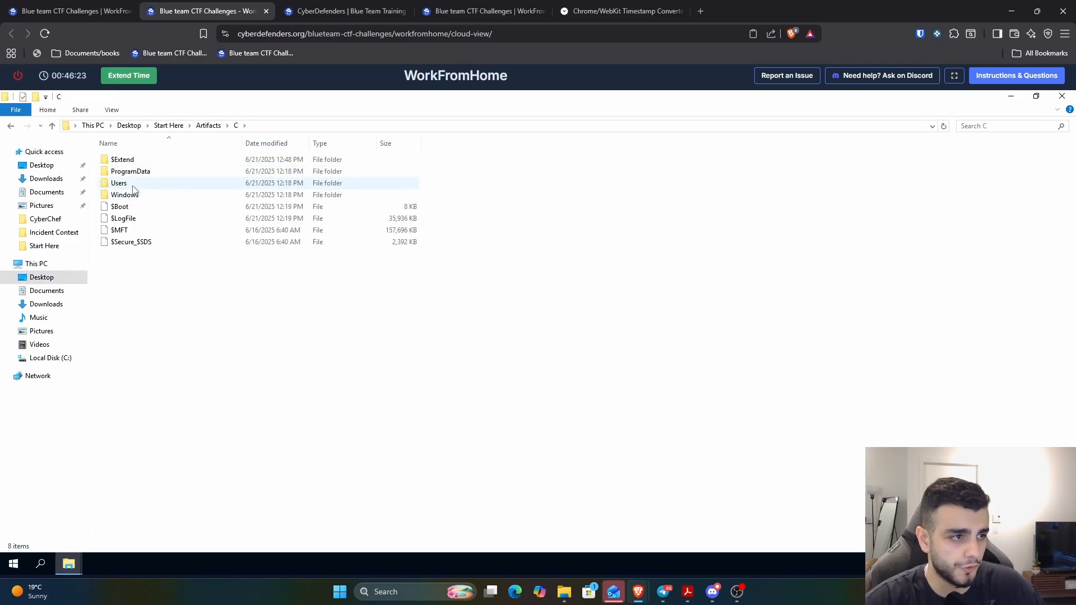
double_click(139, 184)
double_click(138, 184)
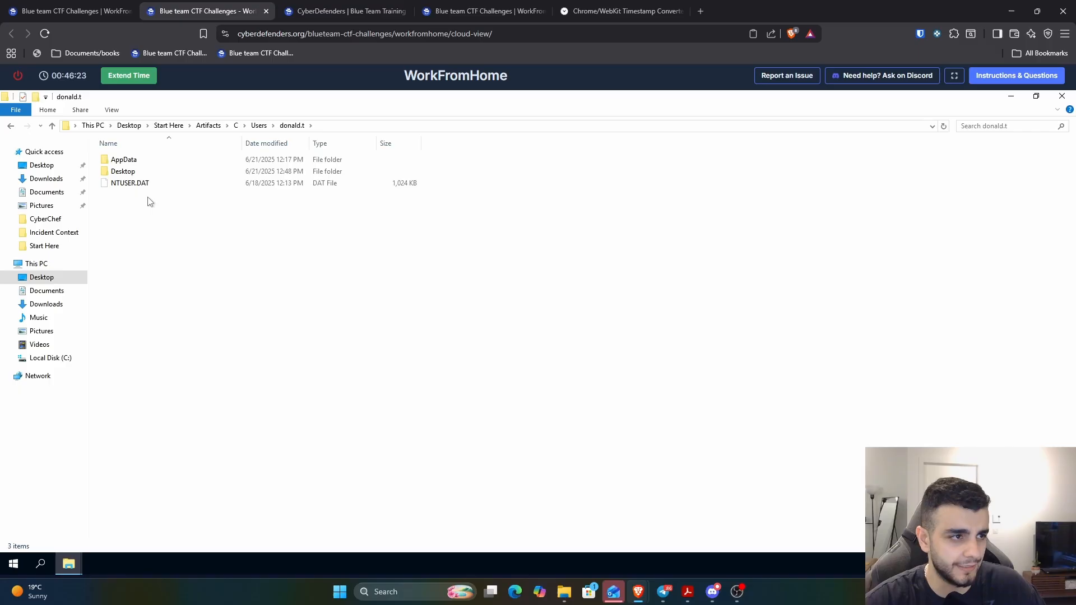
double_click(126, 159)
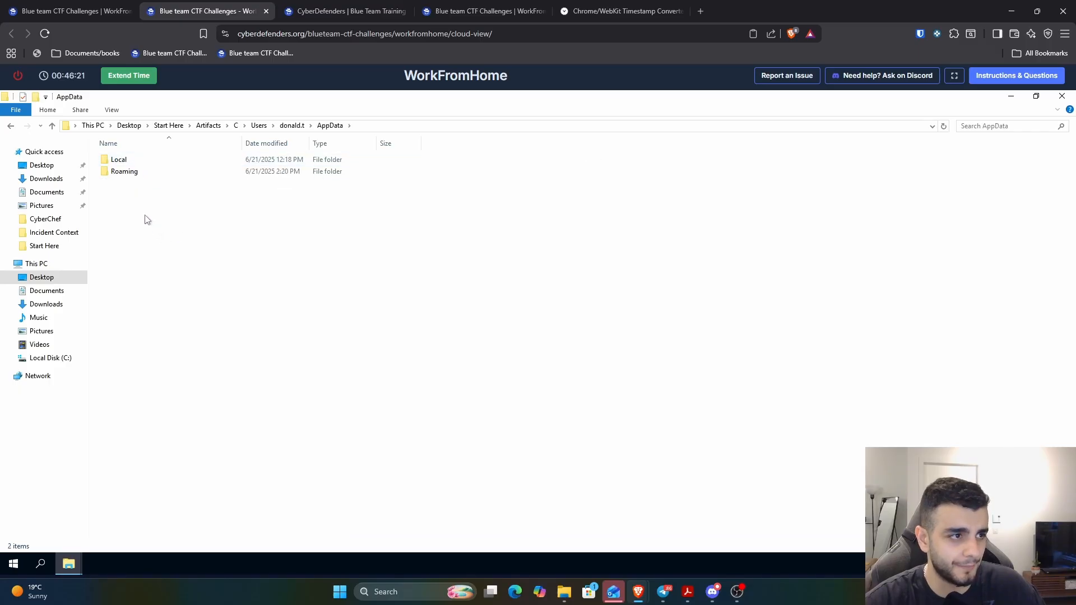
double_click(134, 174)
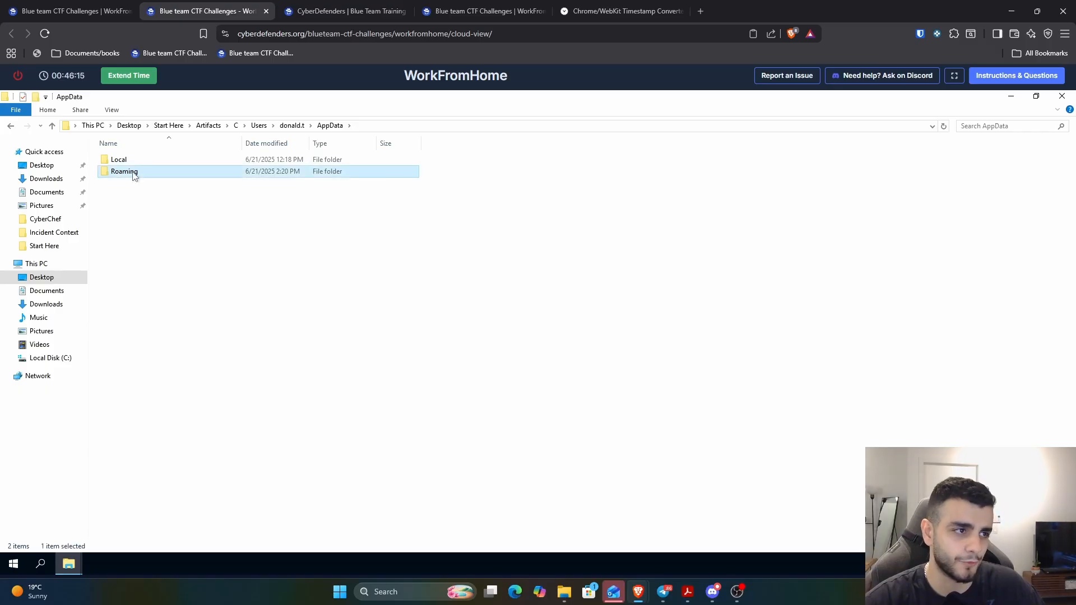
double_click(136, 161)
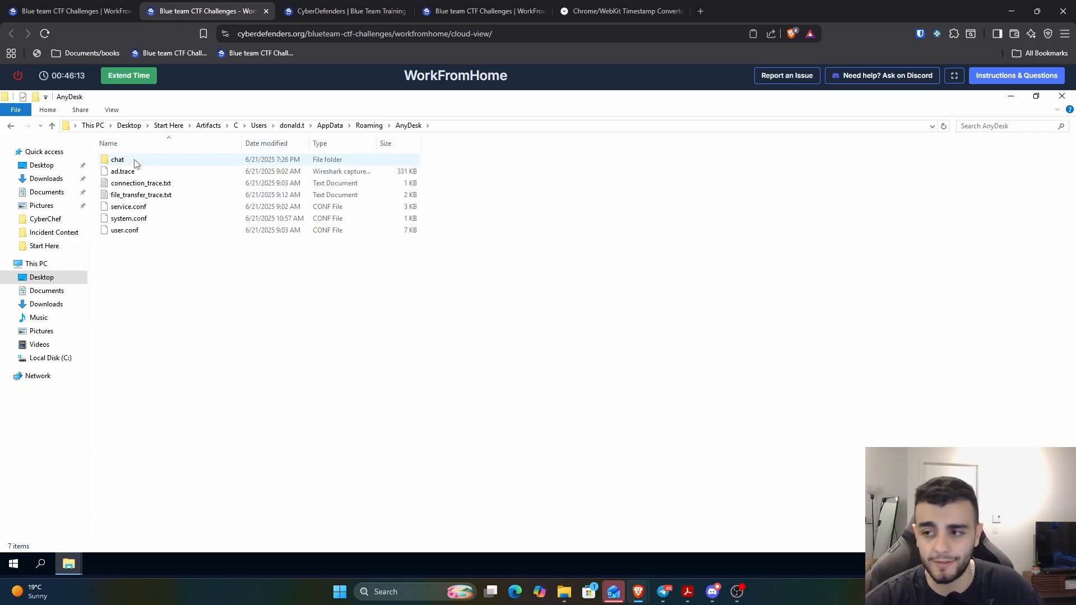
Step: Look over the files in the AnyDesk folder and widen the listing's Name column
key(ctrl+a)
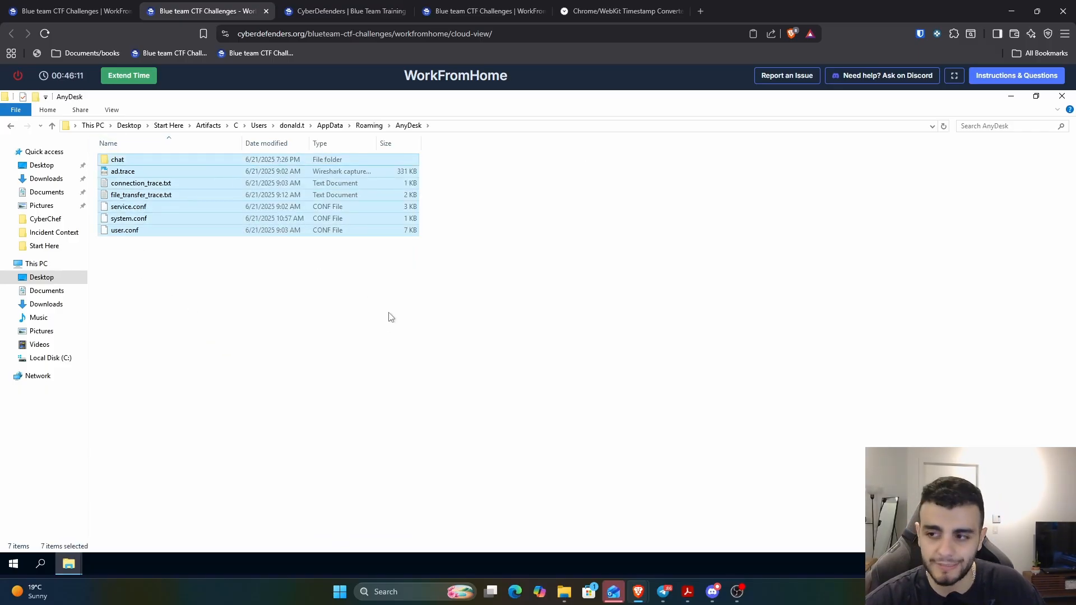
click(384, 319)
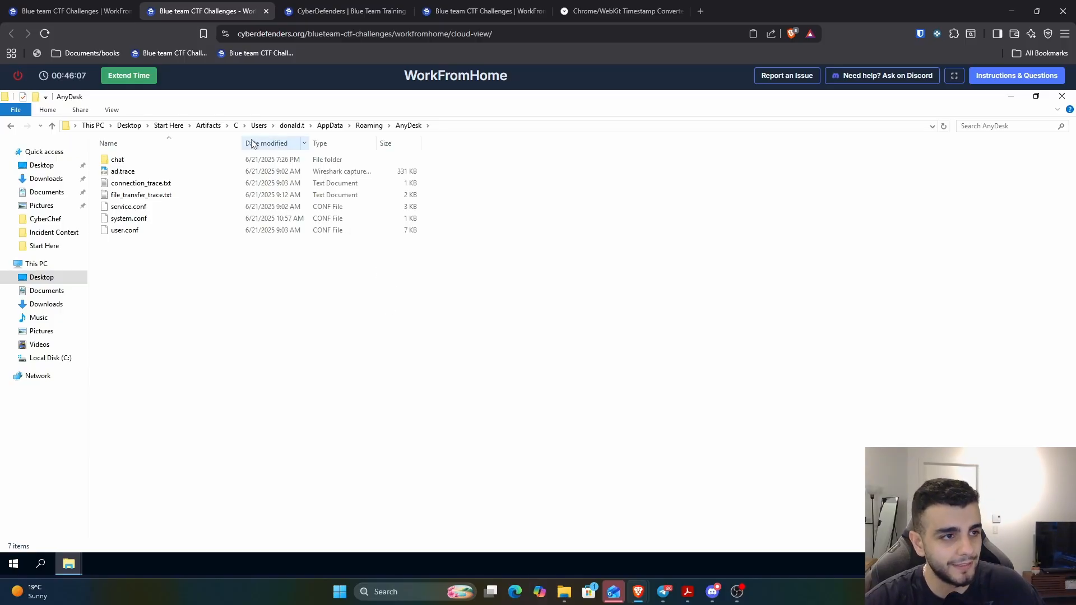
drag(240, 143, 178, 147)
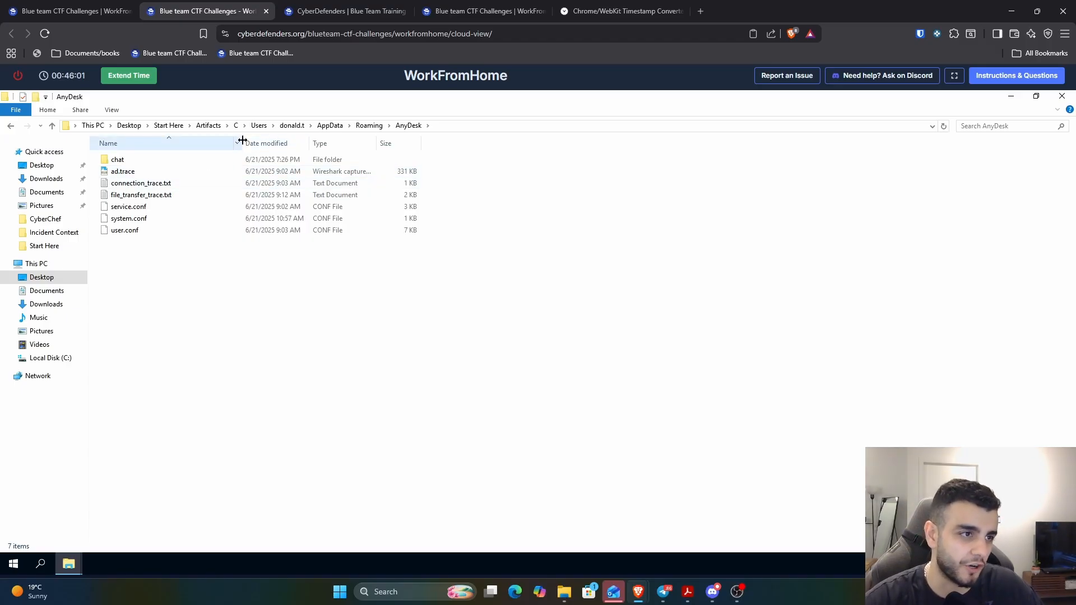
drag(242, 140, 323, 142)
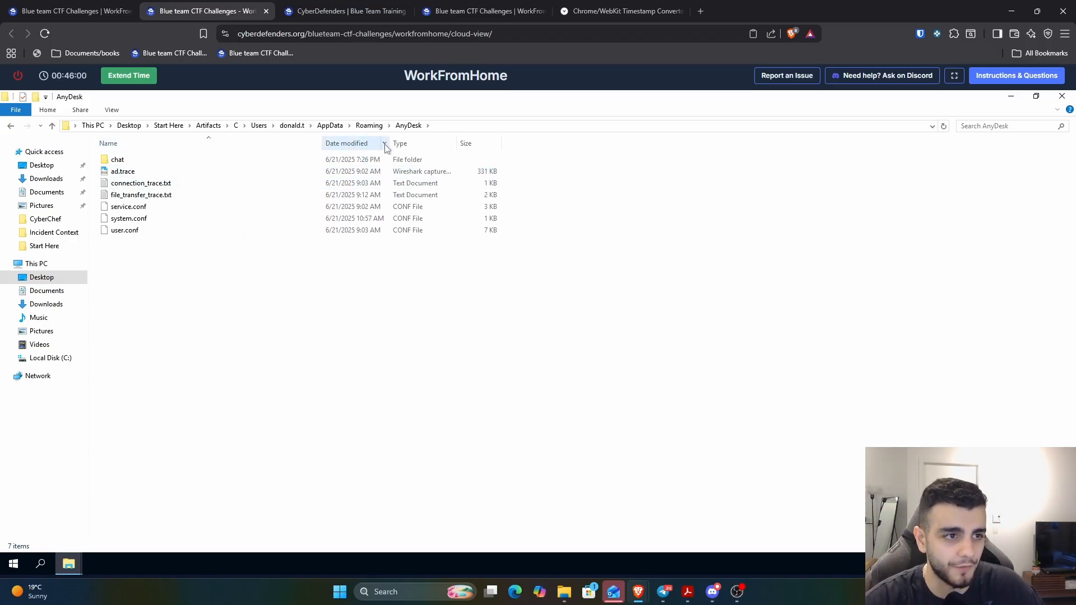
Step: Open the ad.trace file in Notepad++ and skim its first log entries
right_click(150, 174)
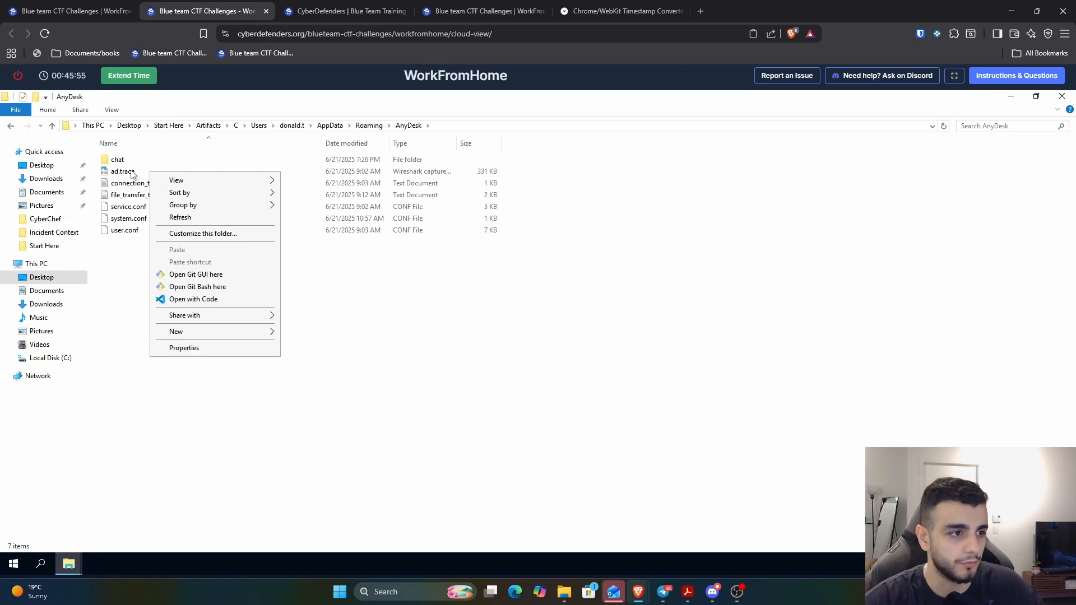
double_click(130, 171)
right_click(130, 171)
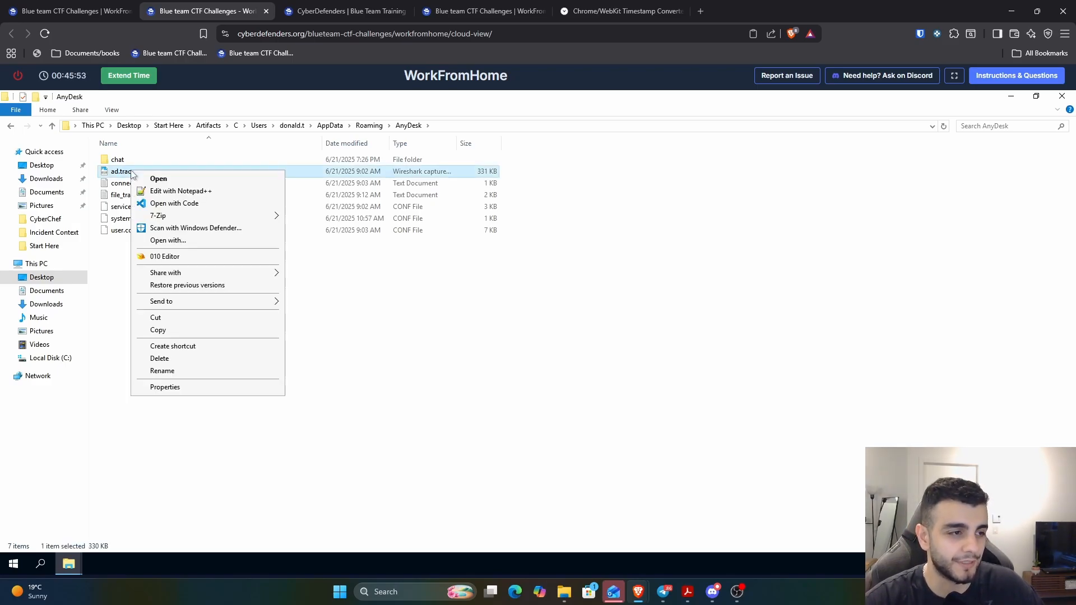
click(169, 189)
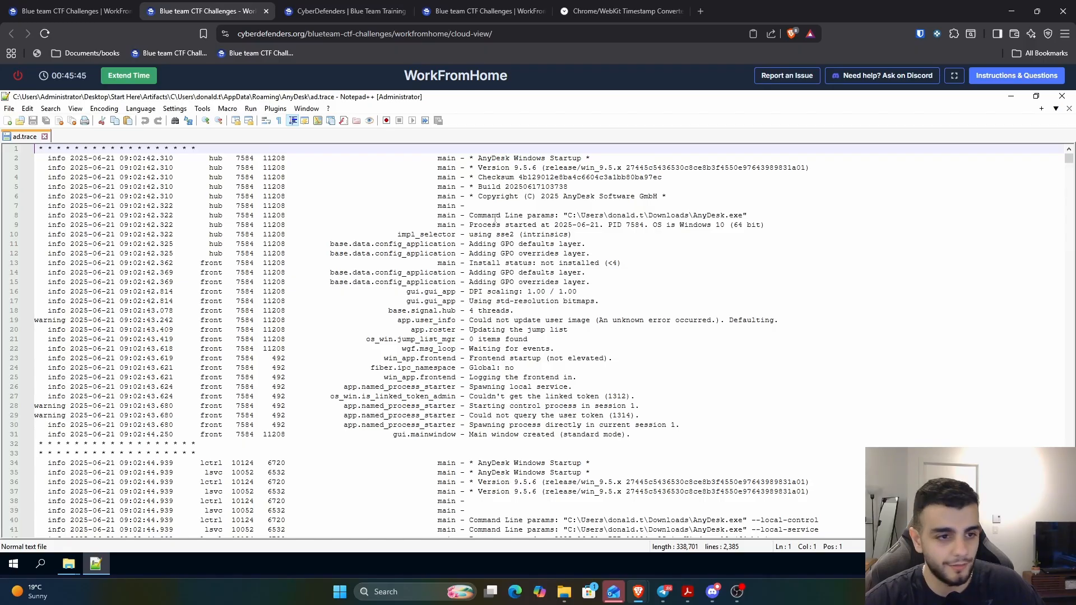
scroll(498, 224, down, 20)
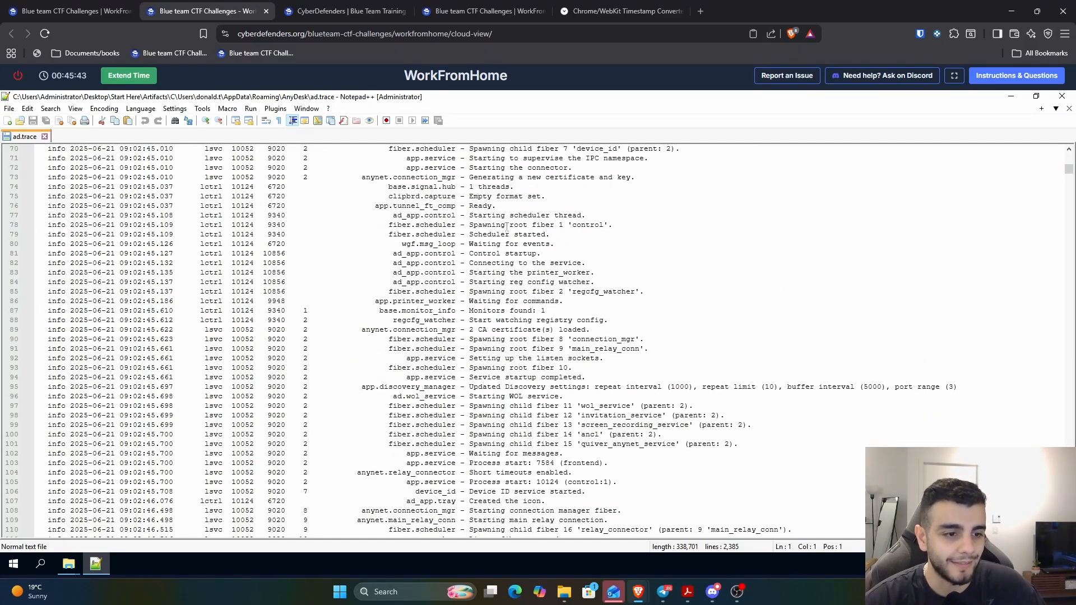
scroll(515, 230, down, 15)
click(980, 215)
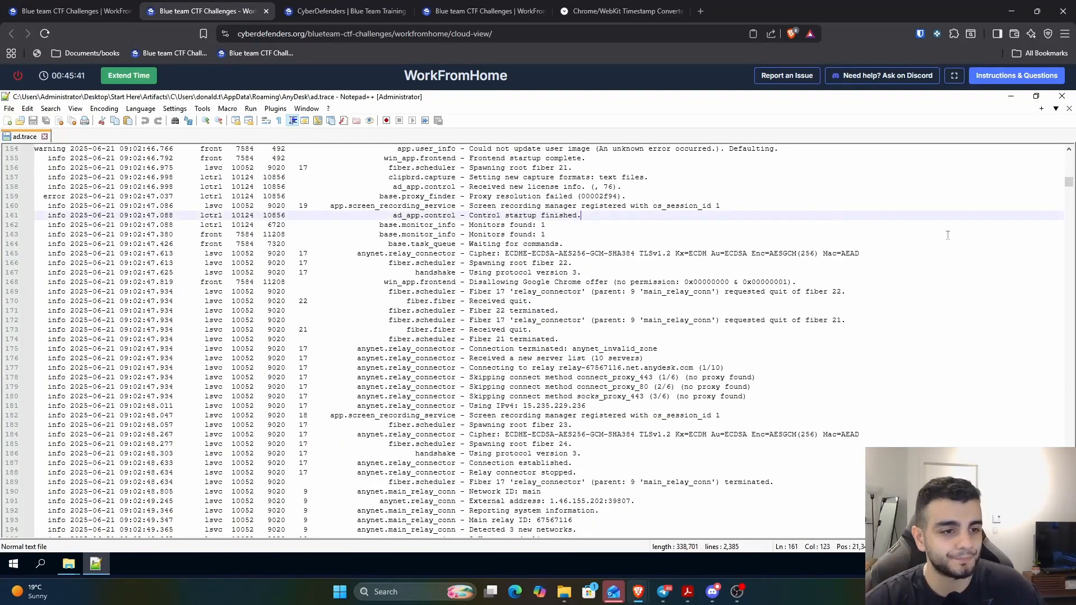
Step: Recheck Q2's wording under Command and Control and find all occurrences of "incoming session request" in ad.trace
key(ctrl+f)
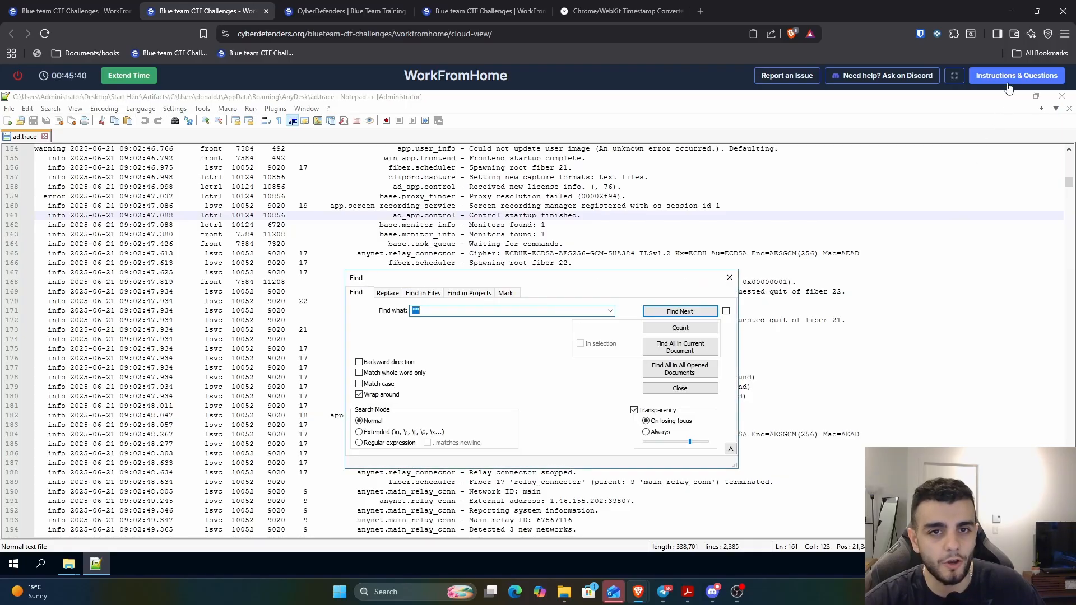
click(1016, 75)
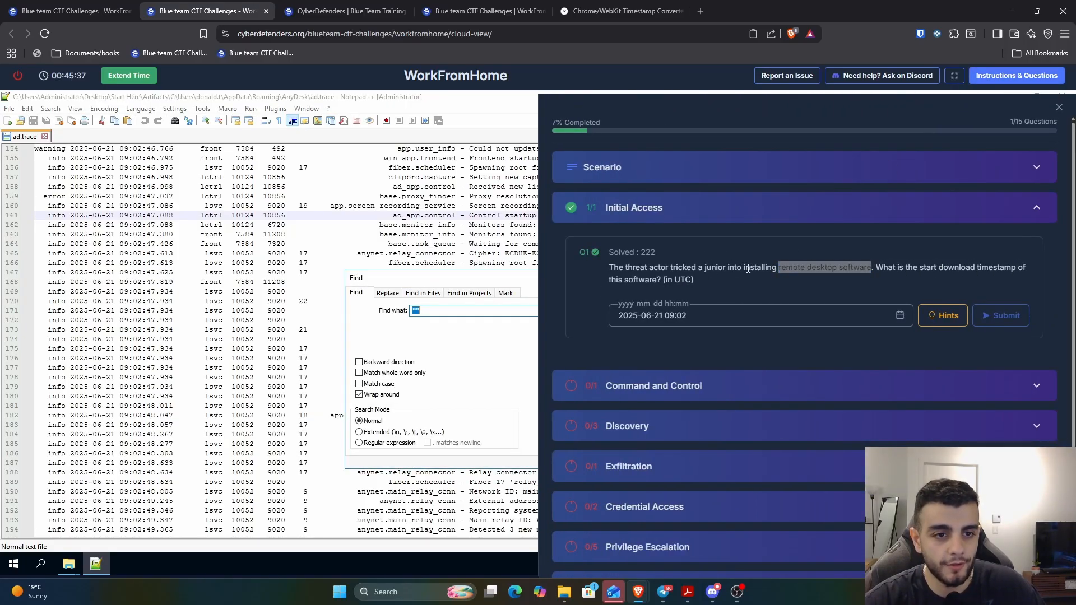
click(748, 269)
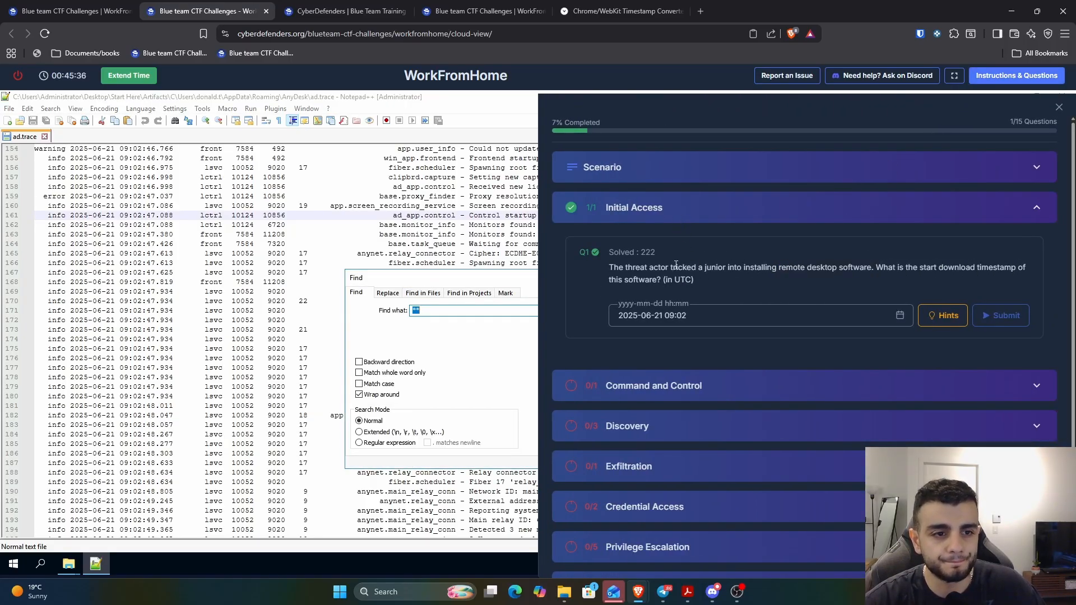
click(659, 385)
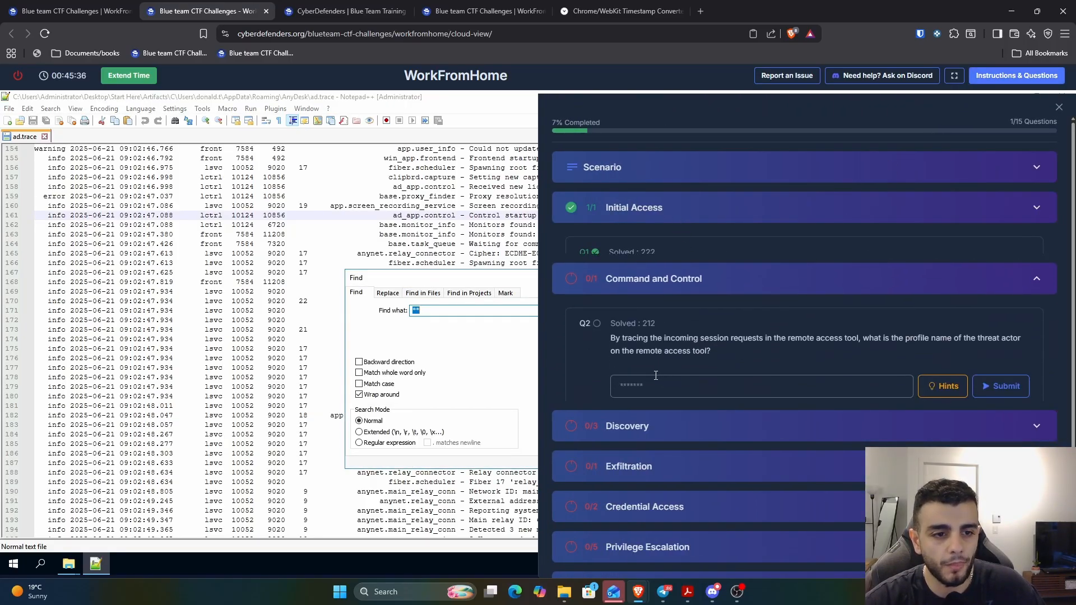
click(1058, 107)
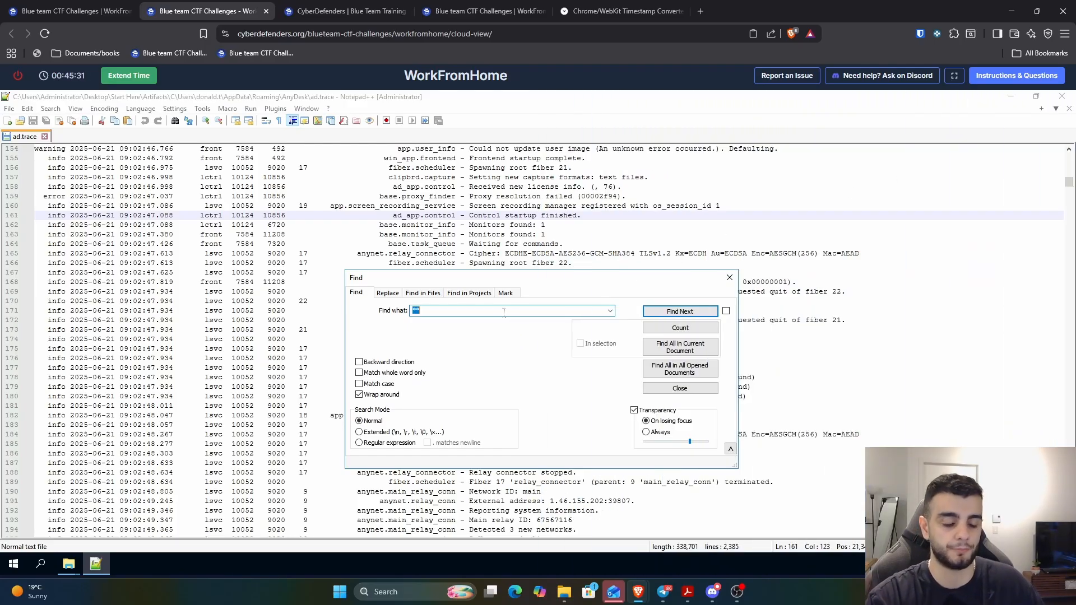
text(incoming ses)
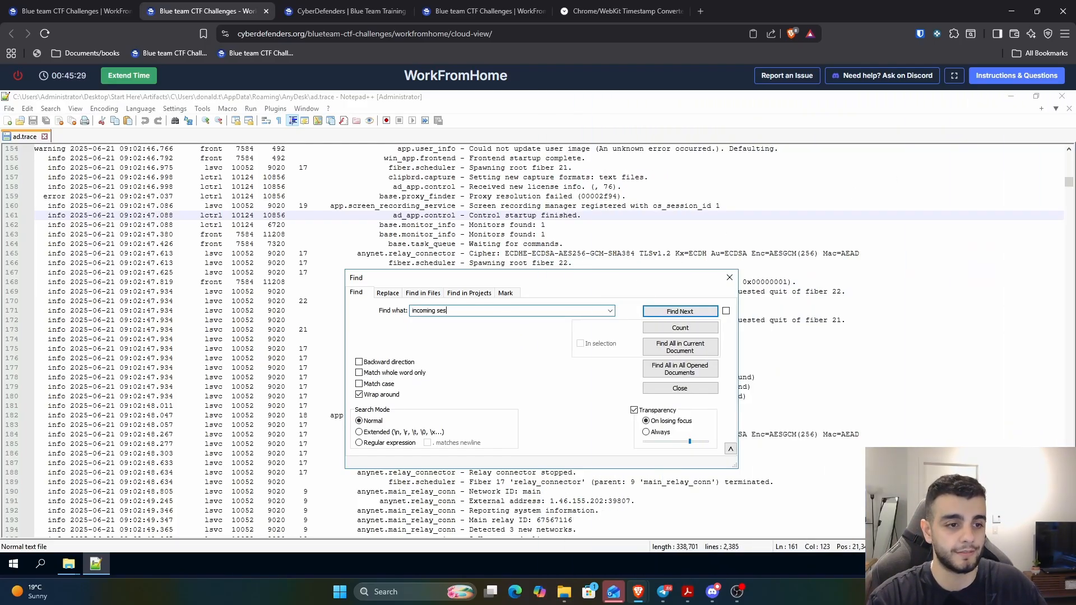
text(sion request)
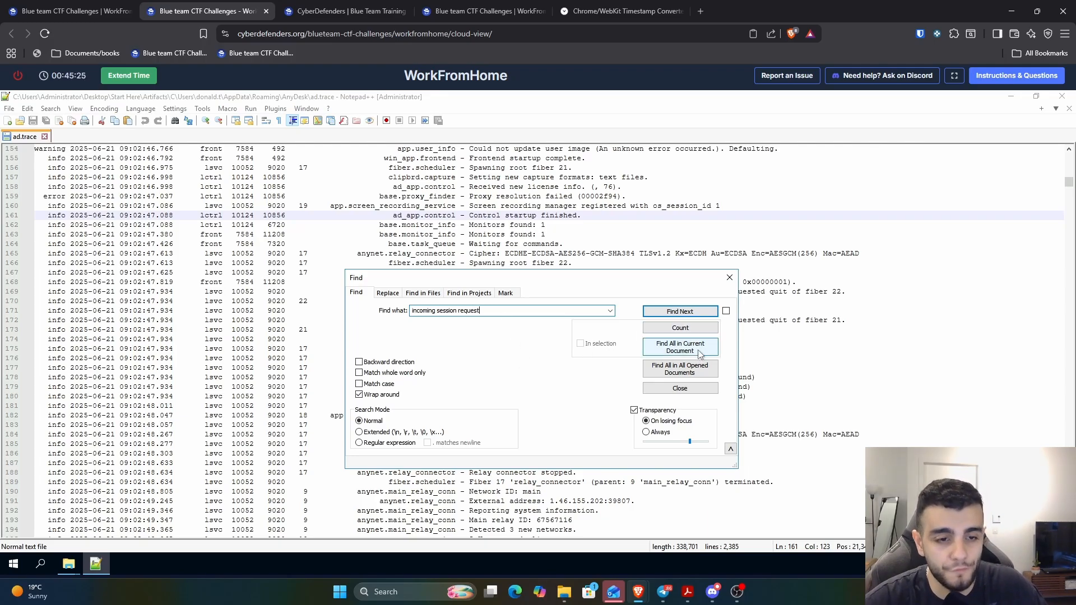
click(700, 354)
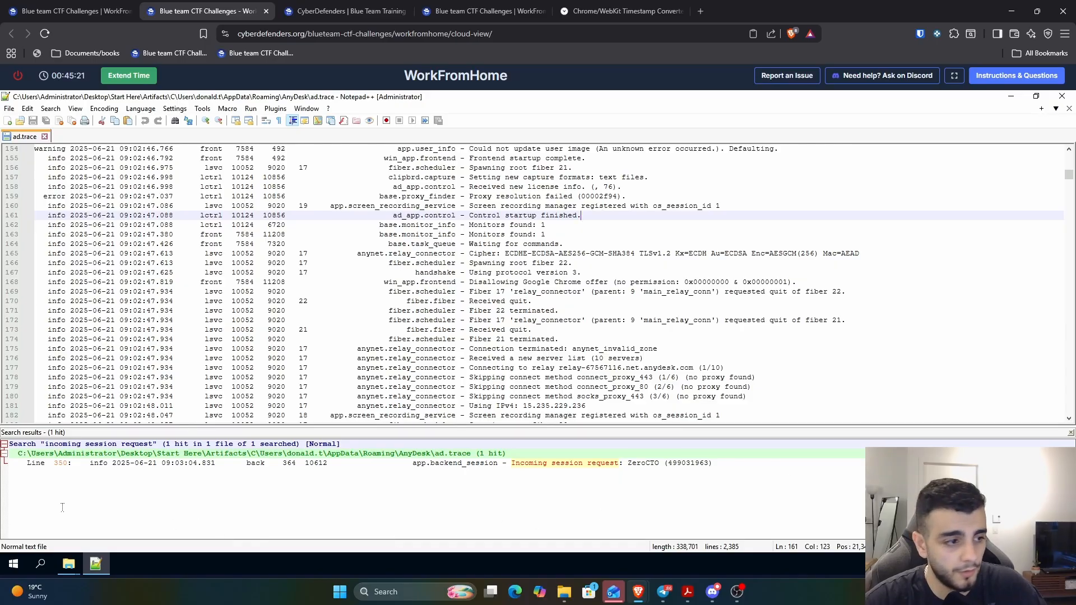
Step: Examine the search result for the incoming session request and jump to its line in the ad.trace log
click(592, 465)
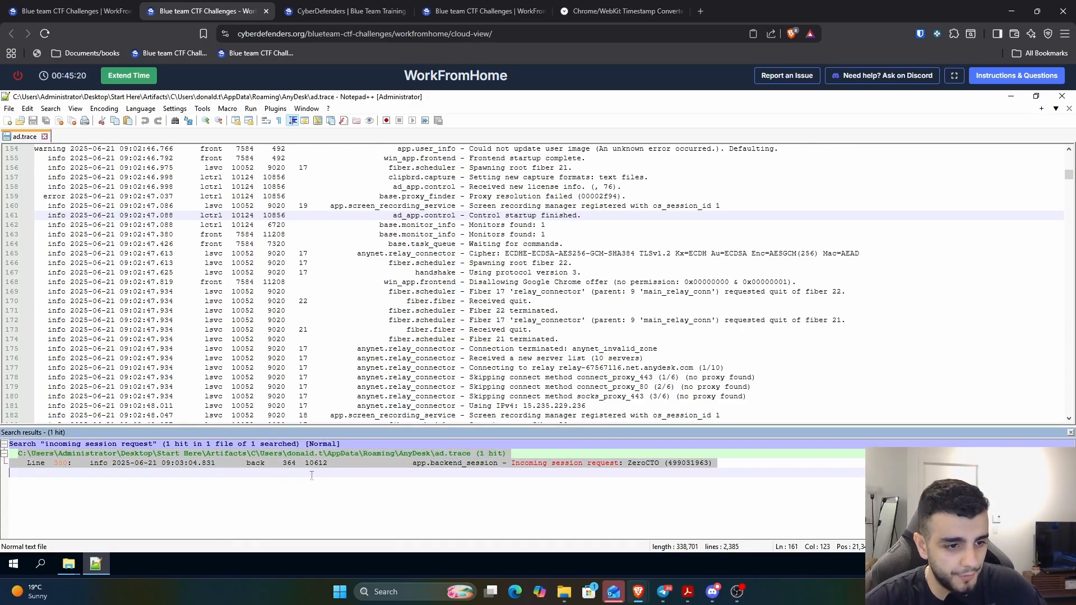
triple_click(591, 465)
click(753, 471)
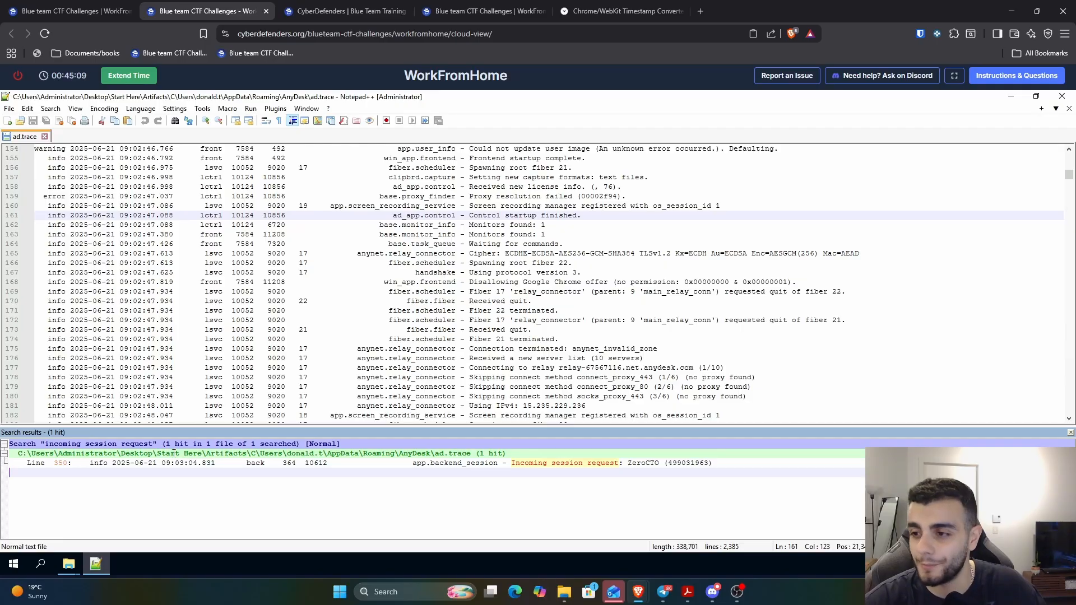
double_click(640, 464)
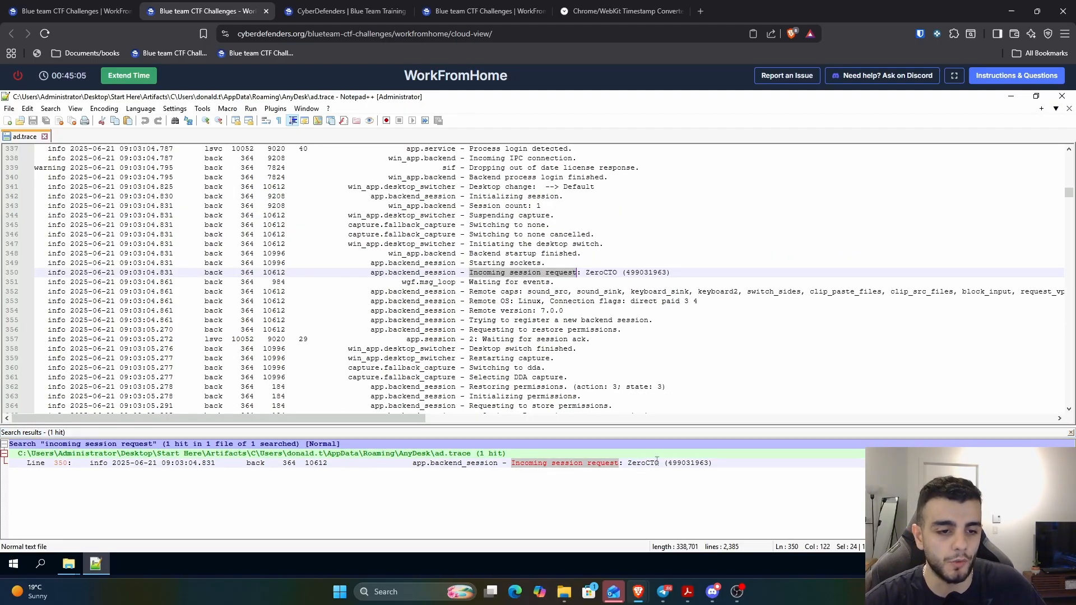
Step: Copy the profile name ZeroCTO from the incoming session request search result
drag(658, 463, 627, 462)
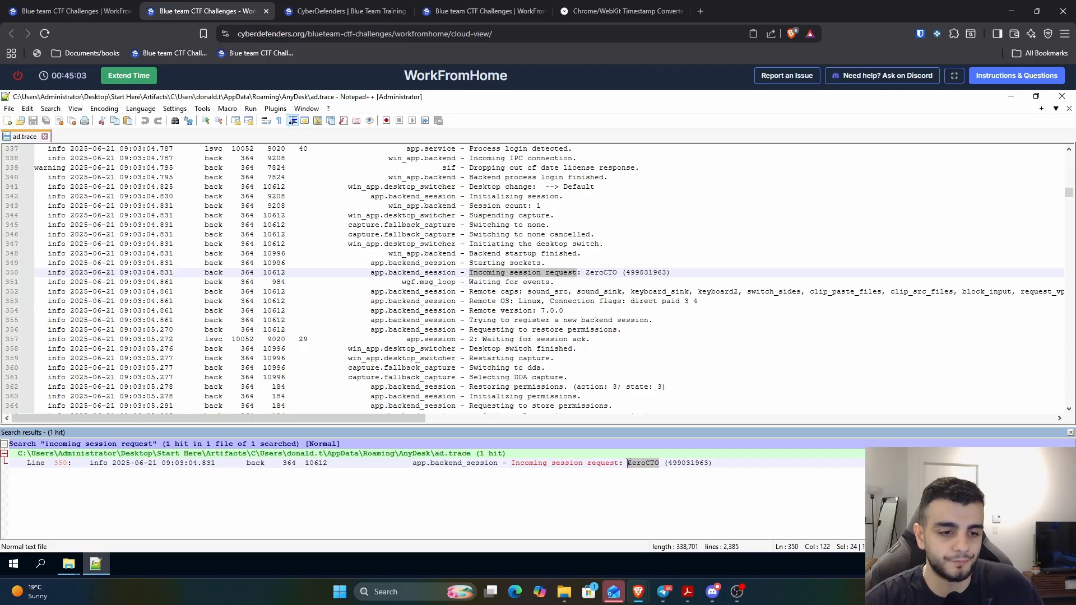
click(628, 463)
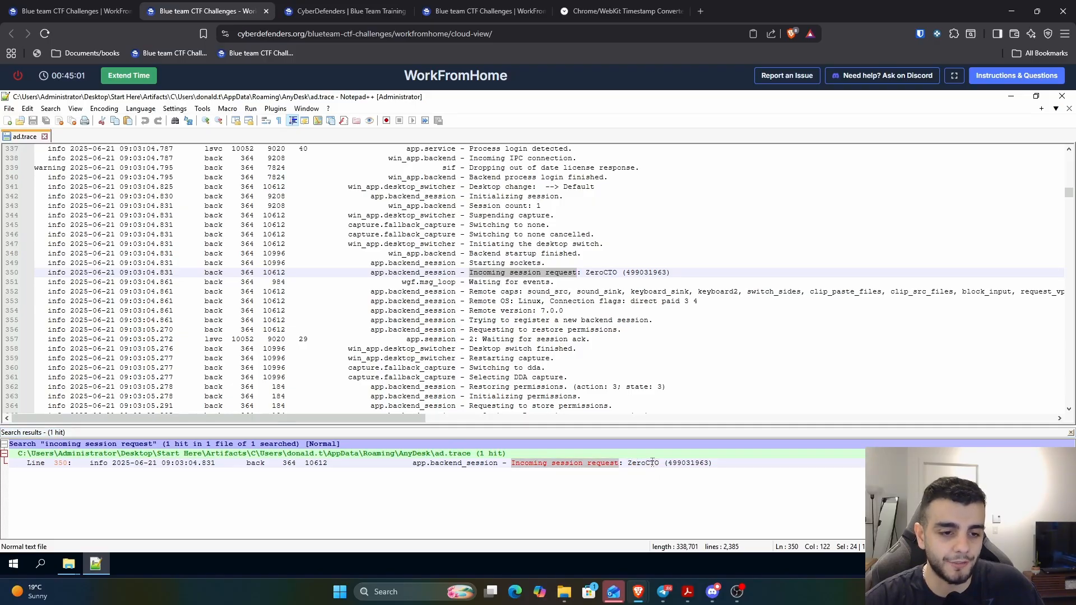
click(656, 463)
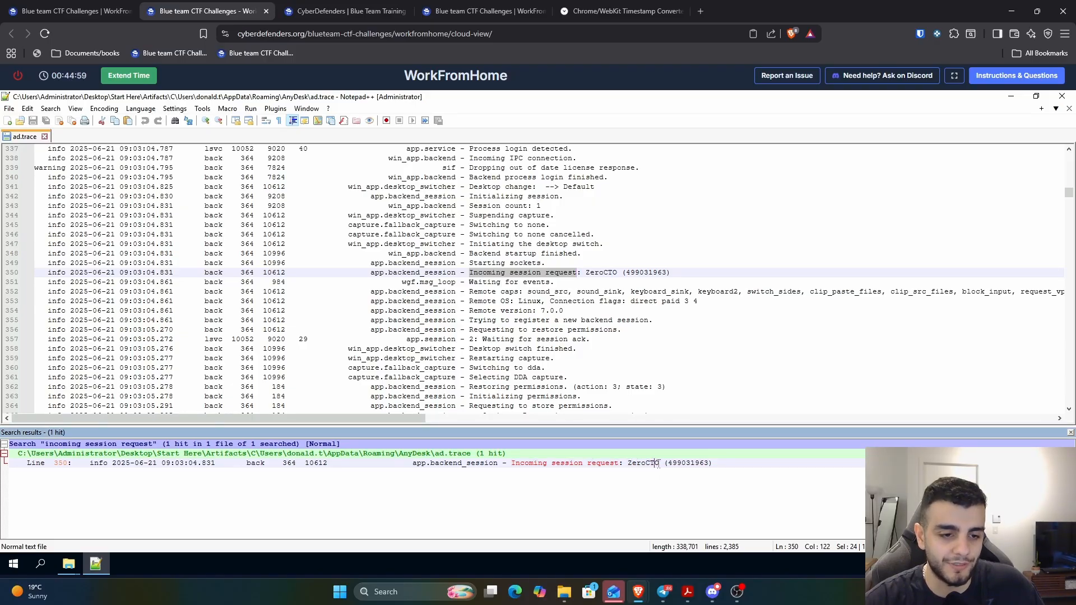
drag(660, 462, 628, 463)
key(ctrl+c)
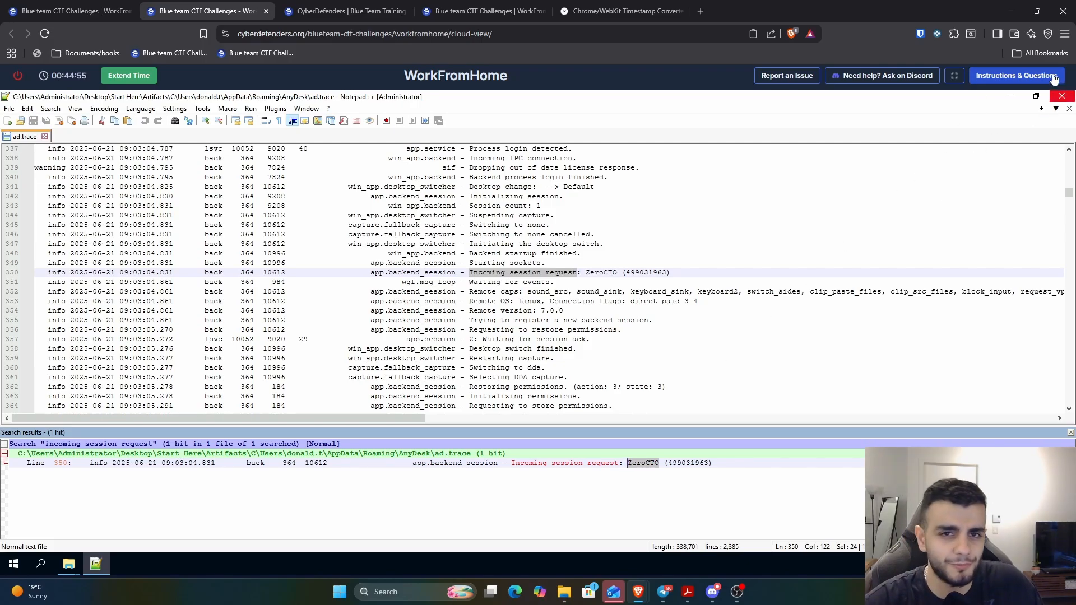
Step: Paste ZeroCTO as the answer to Q2 in the lab questions and submit it
click(1028, 76)
click(729, 358)
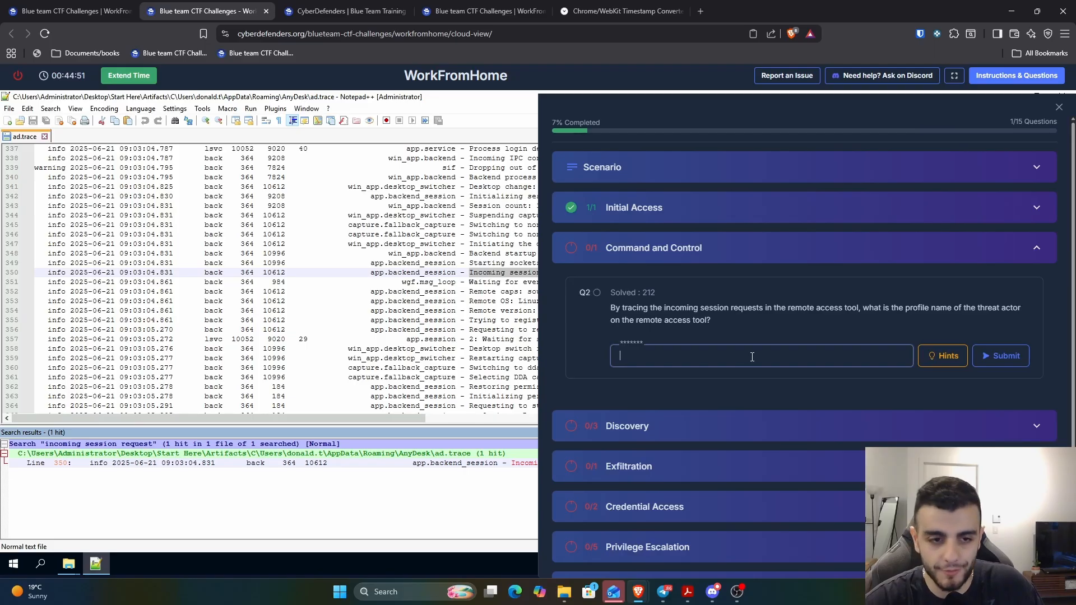
key(ctrl+v)
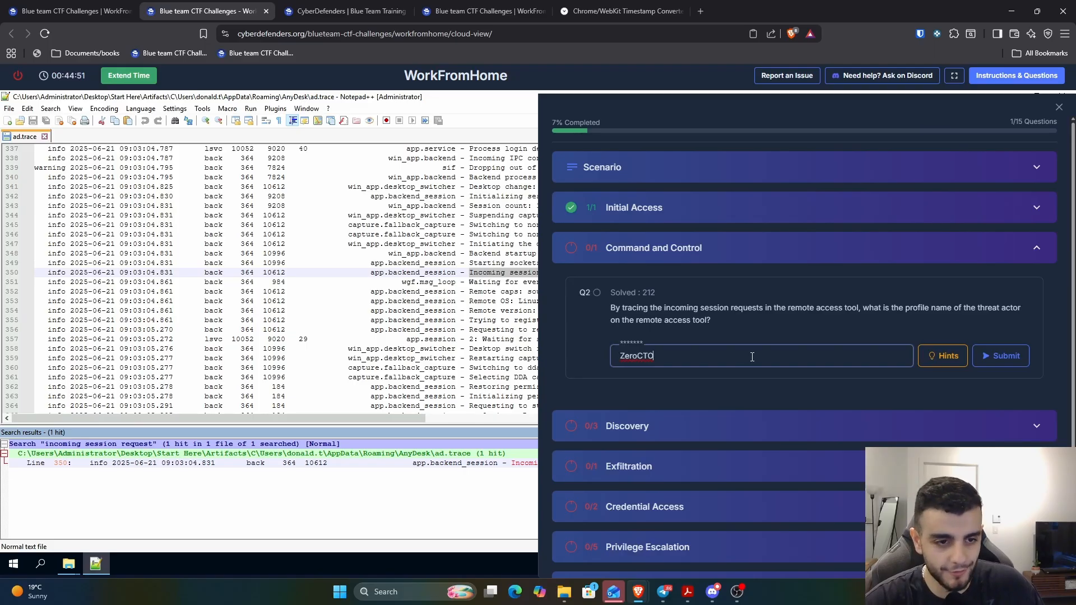
click(985, 358)
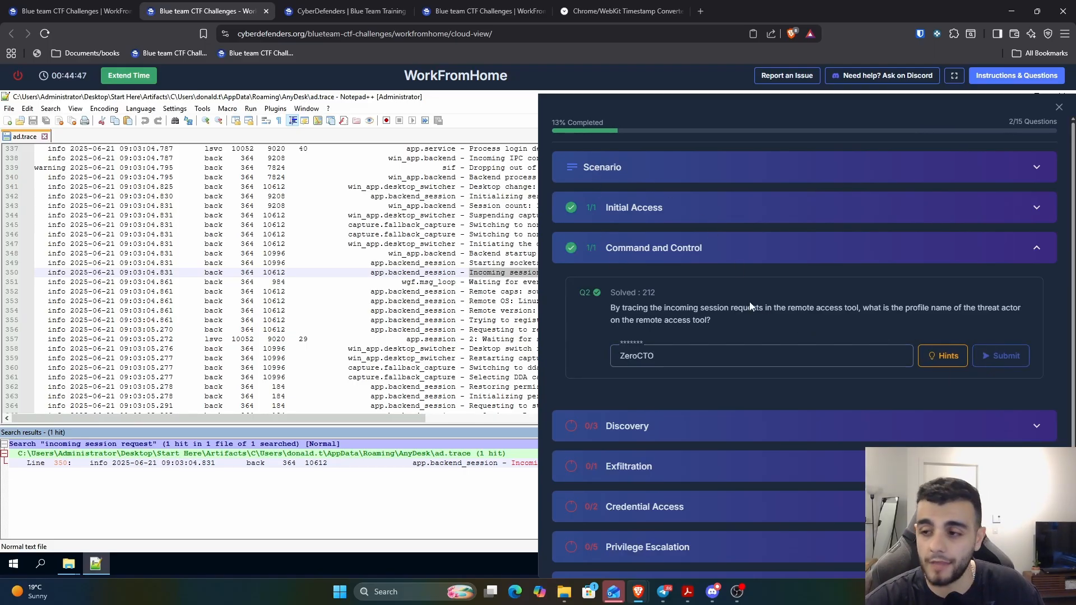
Step: Read Q3 in the Discovery section about the internal site's URL, then hide the lab questions
scroll(742, 299, down, 1)
click(675, 365)
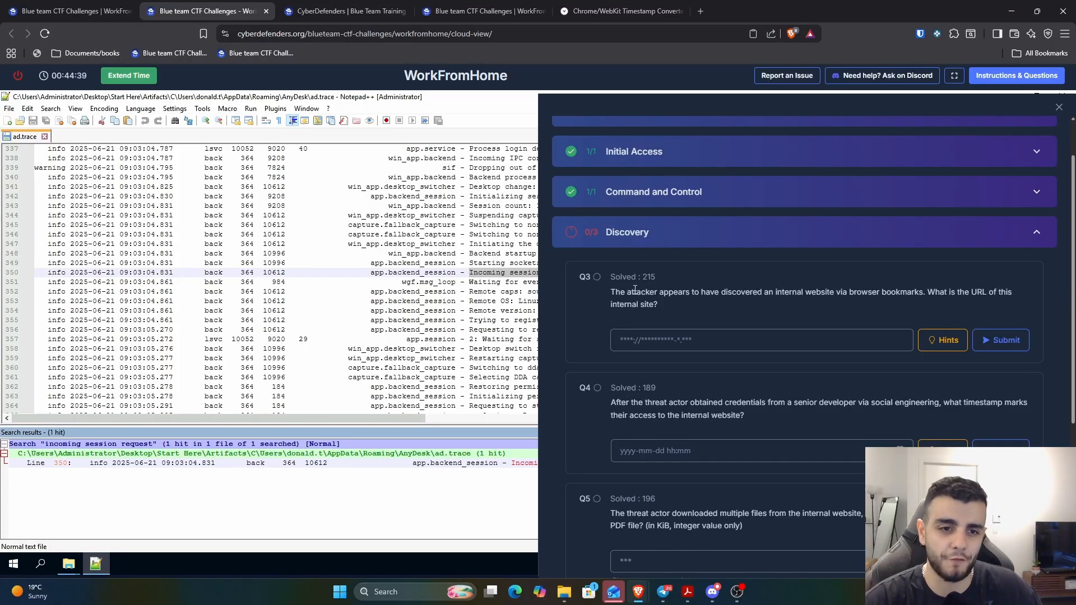
drag(847, 293, 694, 301)
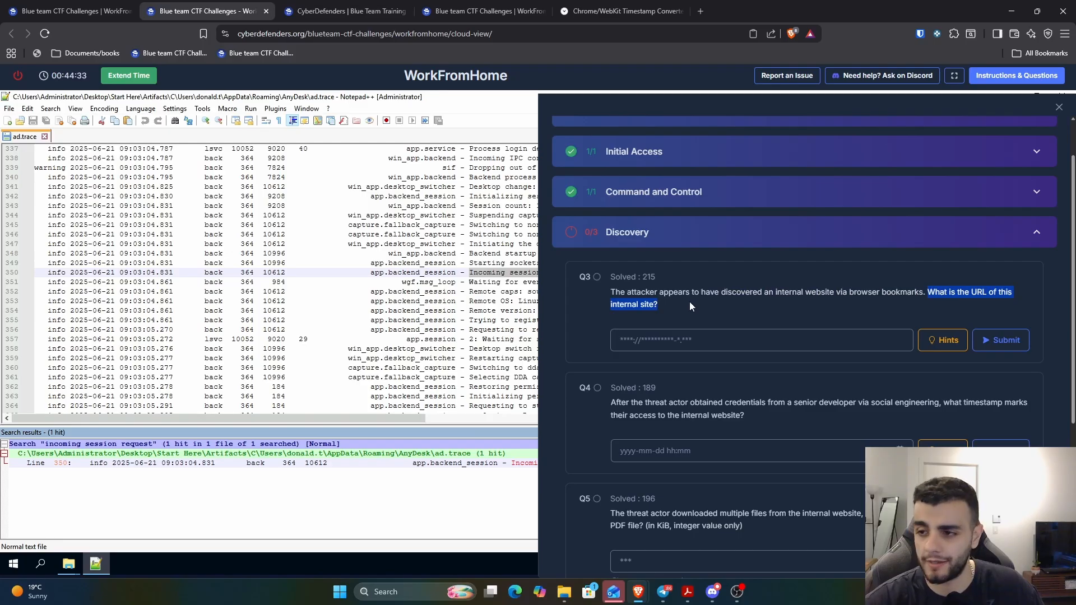
click(1060, 108)
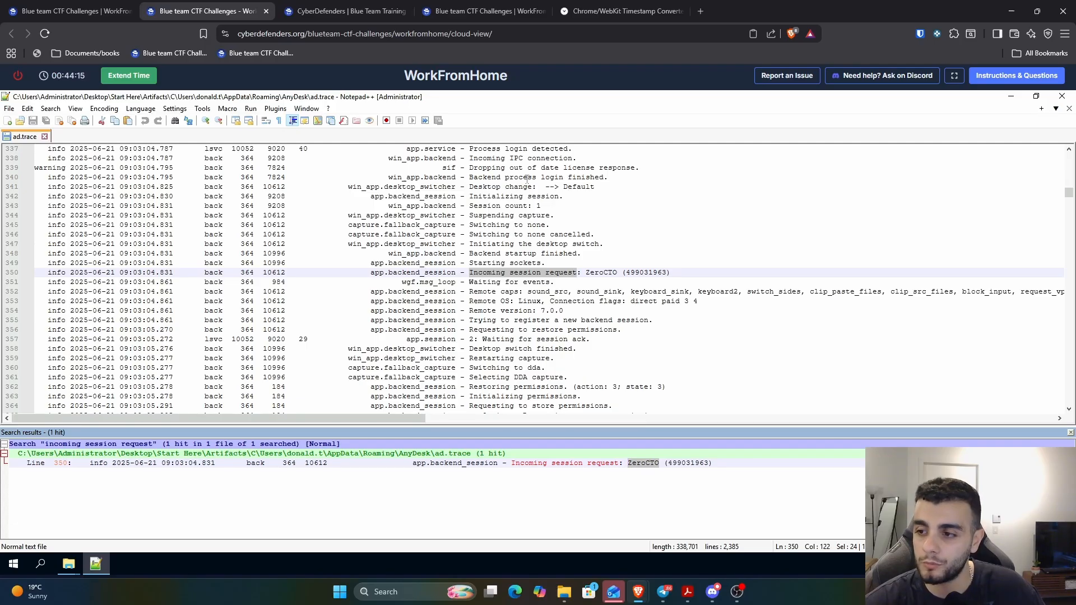
Step: Open the Bookmarks file from Edge's User Data\Default artifact folder in Notepad++
click(69, 563)
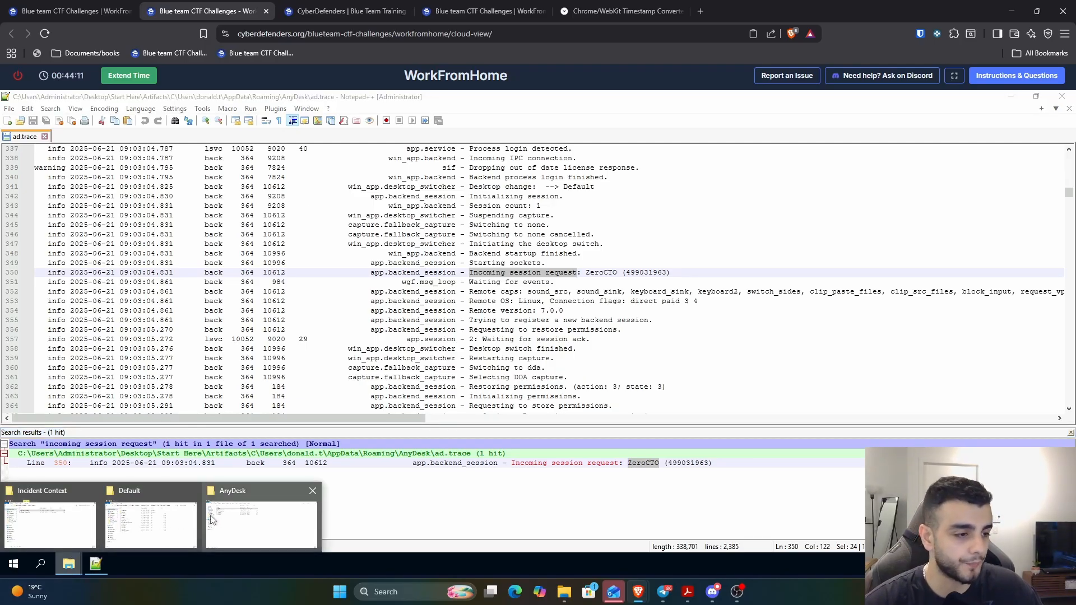
mouse_move(141, 508)
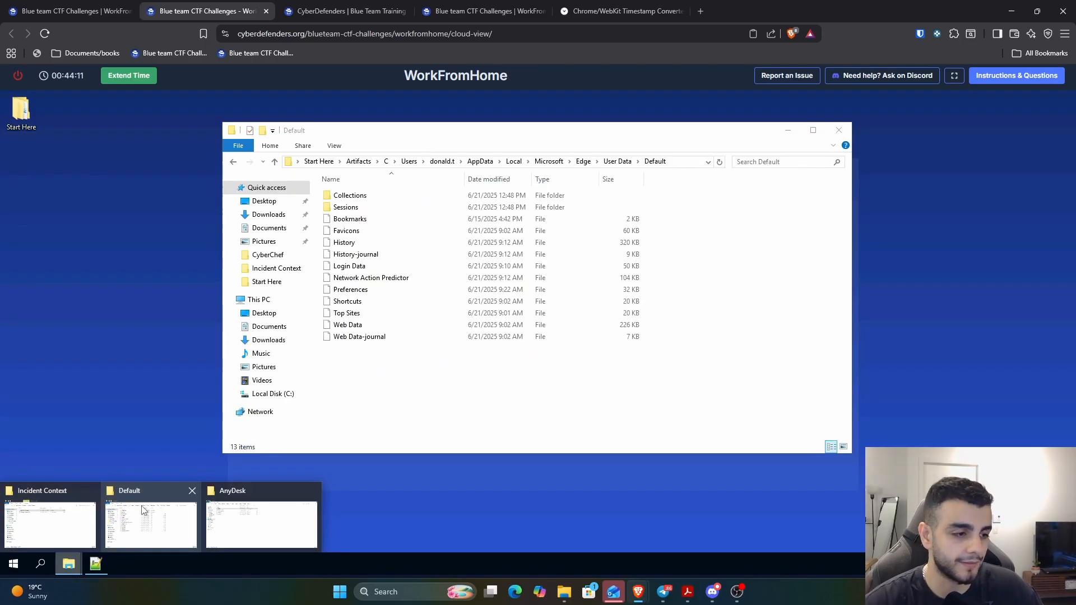
click(106, 511)
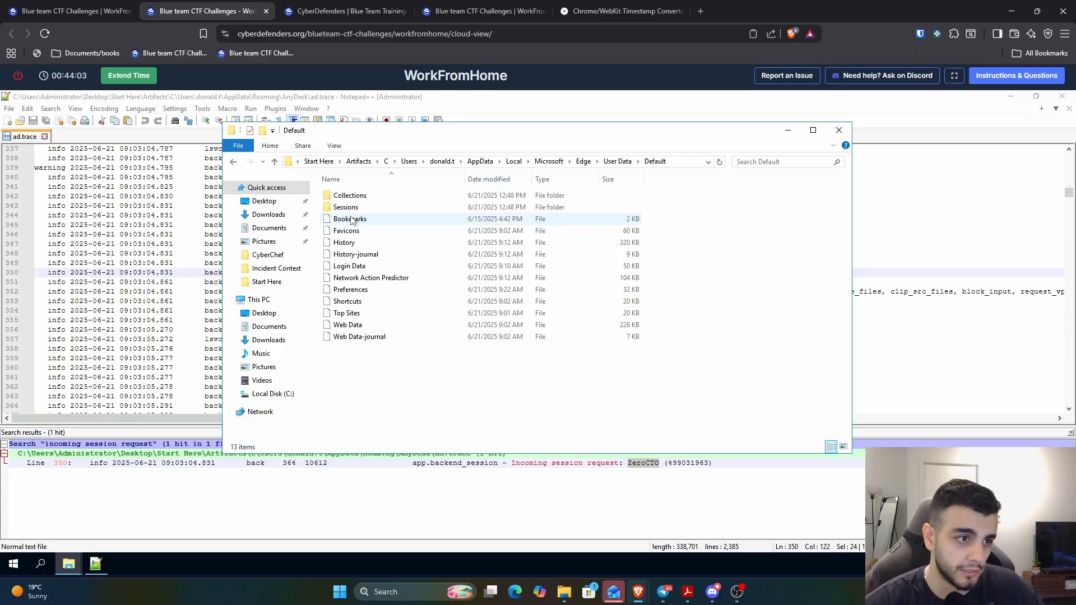
click(352, 219)
right_click(352, 220)
click(402, 233)
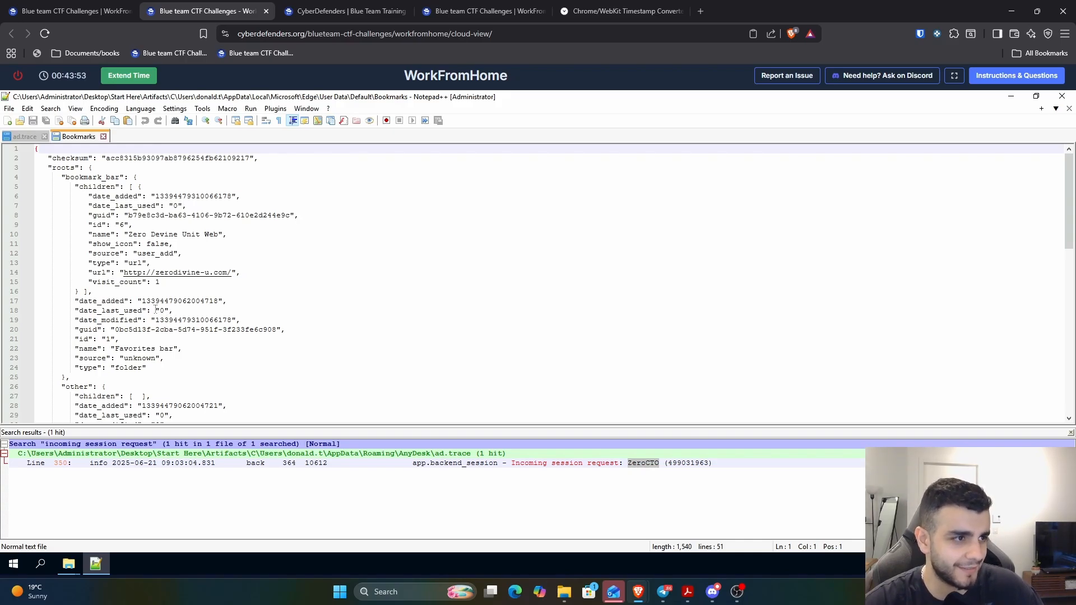
Step: Examine the bookmark_bar section of the Bookmarks file and the entries under it
double_click(76, 179)
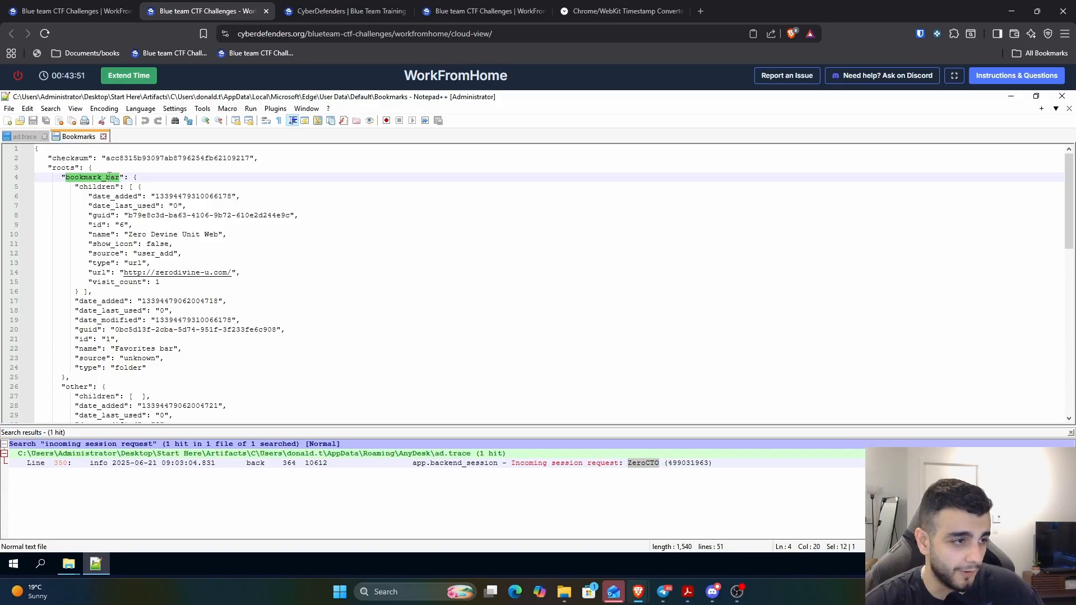
double_click(102, 196)
key(shift+Down)
key(shift+Down)
key(shift+Down)
key(shift+Down)
key(shift+Down)
key(shift+Down)
key(shift+Down)
key(shift+Down)
key(shift+Down)
key(shift+Down)
key(shift+Down)
key(shift+Down)
key(shift+Down)
key(shift+Down)
key(shift+Down)
key(shift+Down)
key(shift+Down)
key(shift+Down)
key(shift+End)
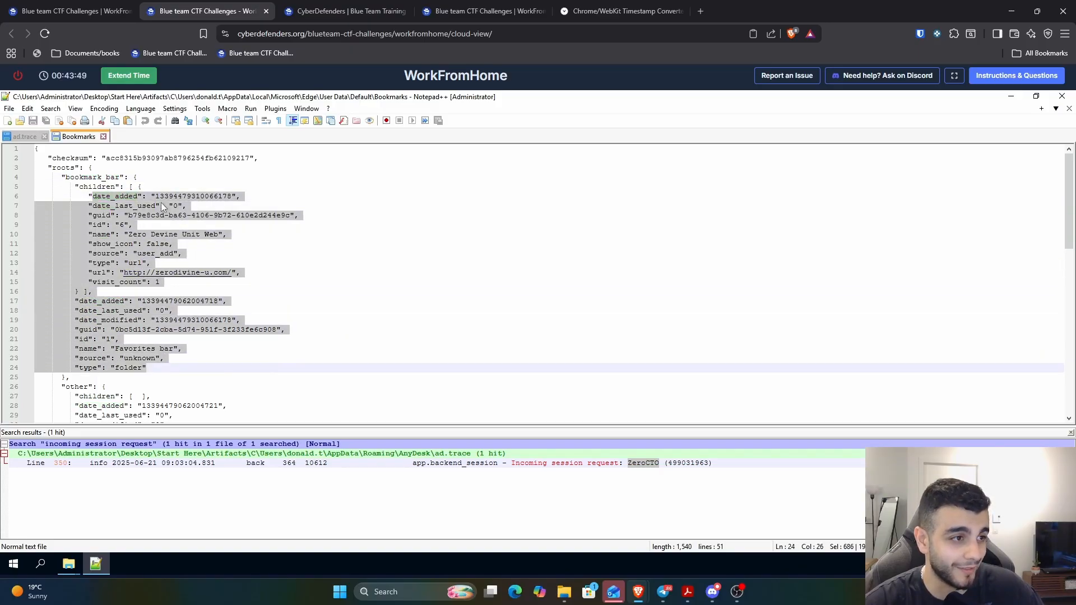
click(179, 189)
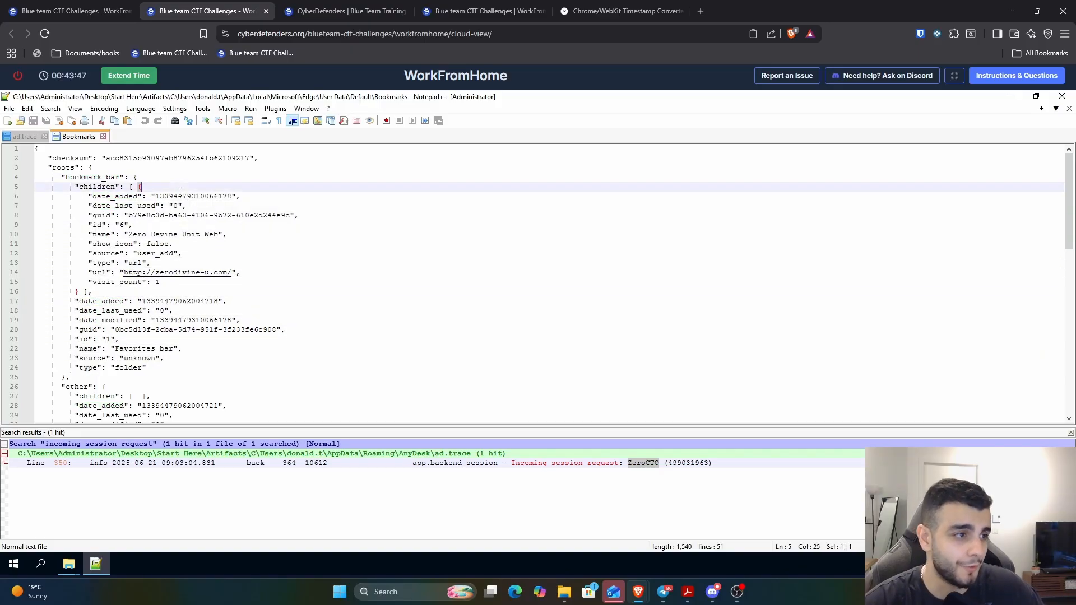
Step: Check the Zero Devine Unit Web bookmark's name, source, type and visit count, and look through the other bookmark folders
drag(127, 234, 218, 234)
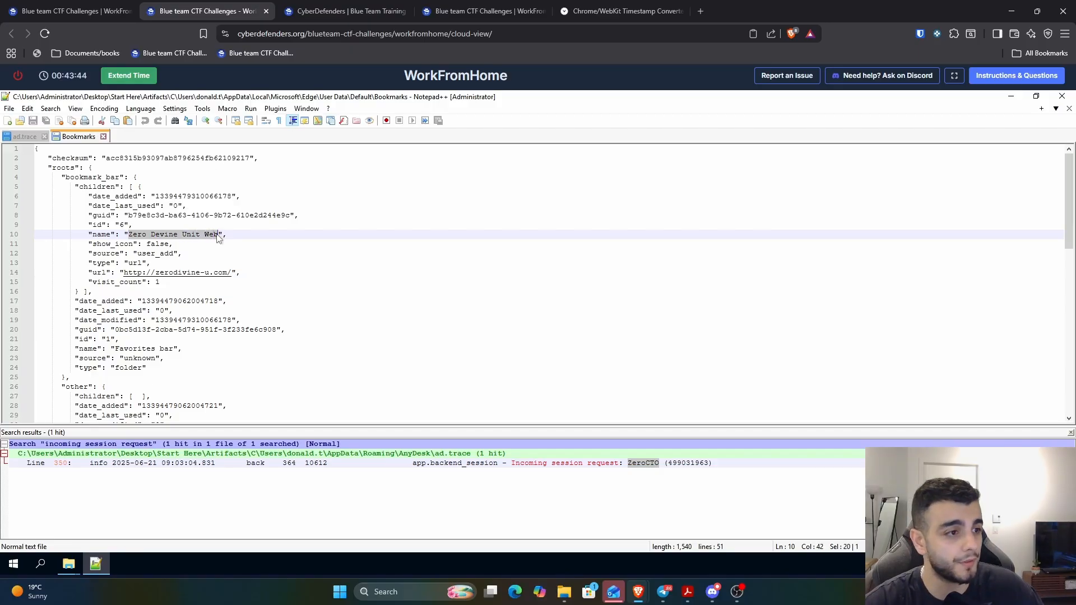
double_click(159, 253)
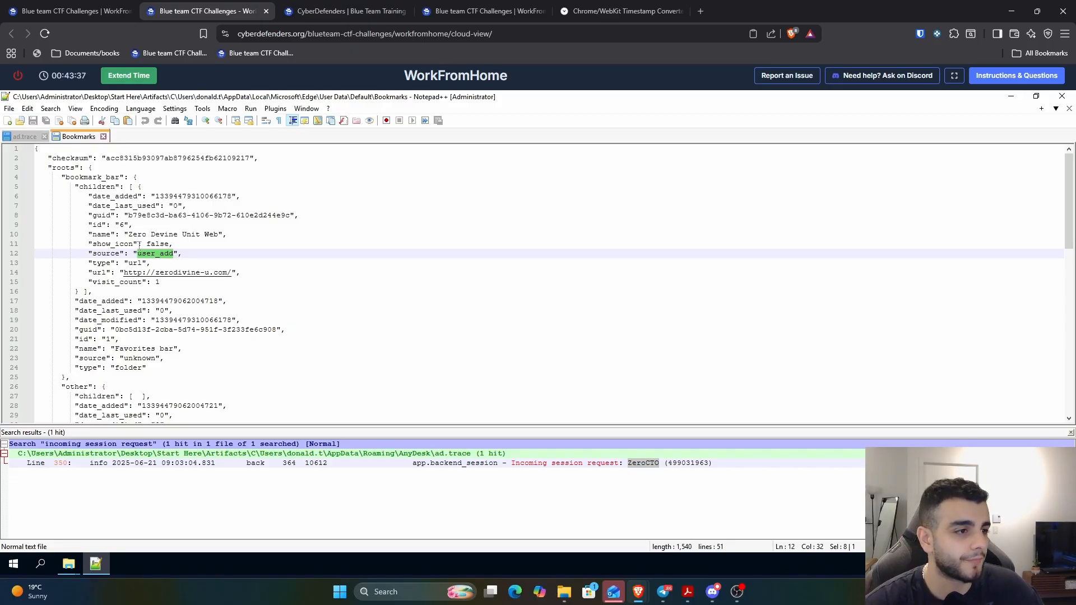
double_click(136, 262)
double_click(159, 282)
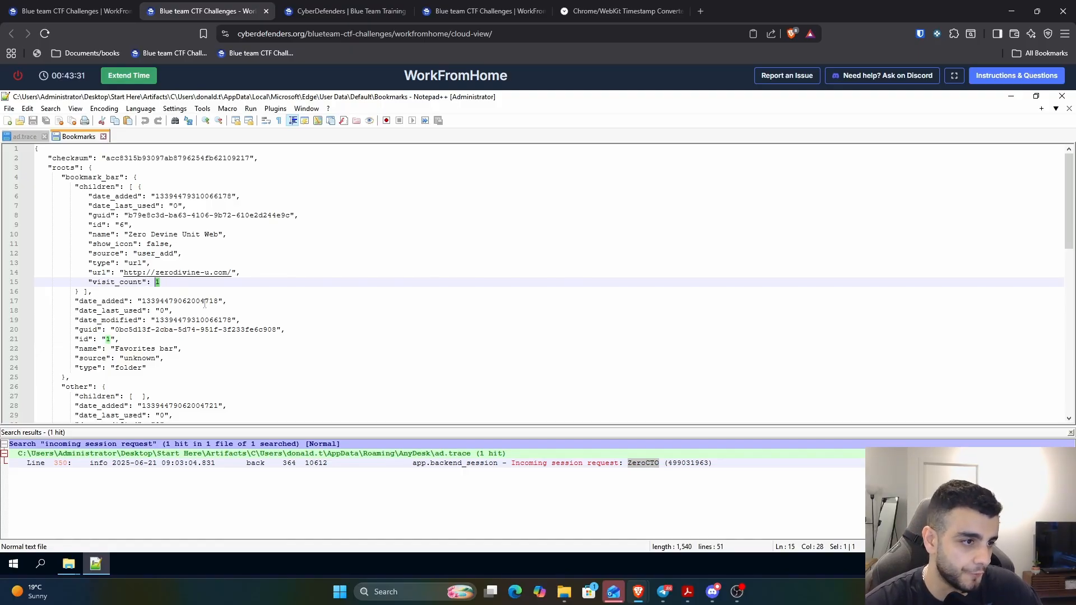
scroll(73, 239, down, 7)
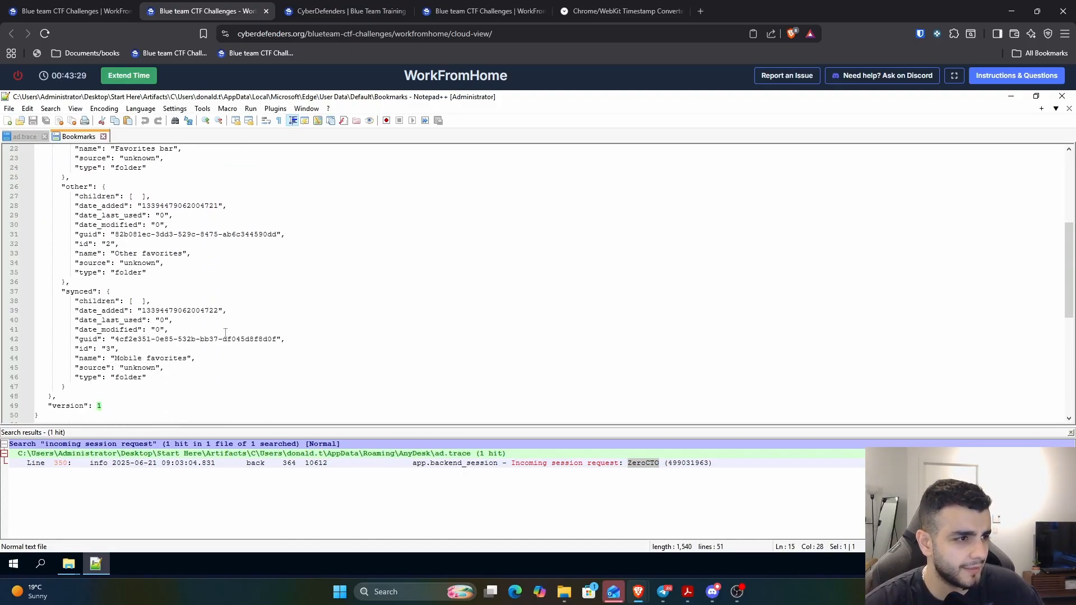
scroll(226, 420, down, 2)
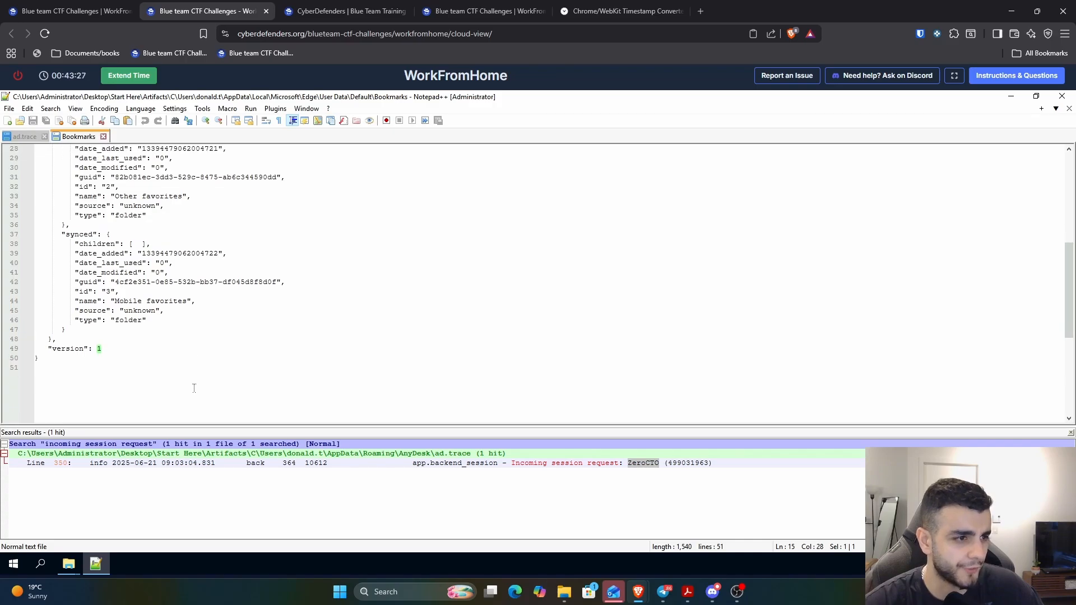
scroll(193, 384, up, 6)
scroll(194, 385, up, 2)
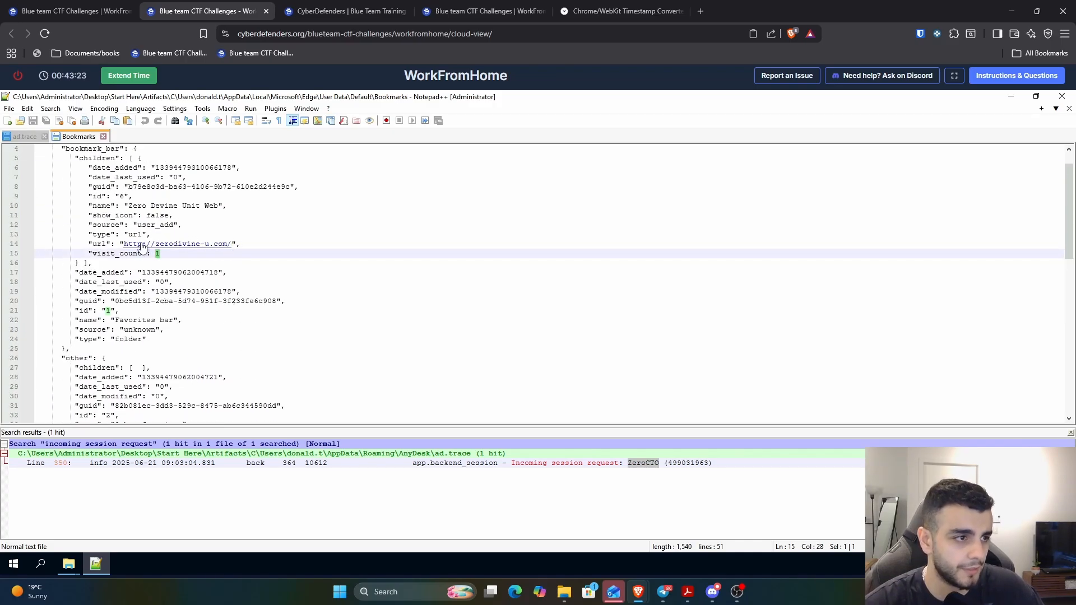
drag(121, 243, 227, 245)
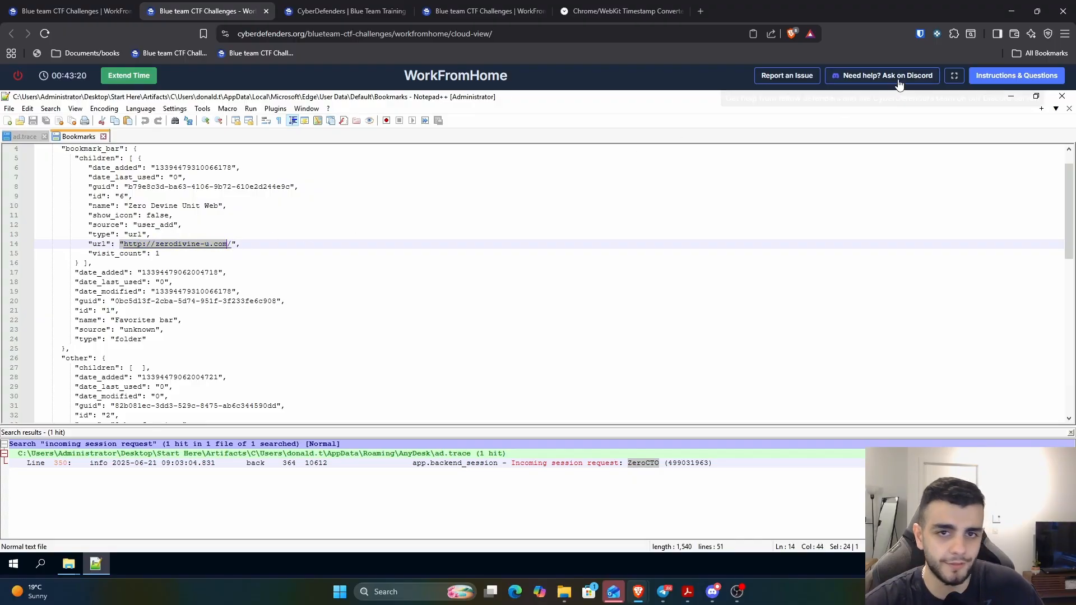
click(1016, 75)
click(739, 338)
text(http://zerodivine-u.com)
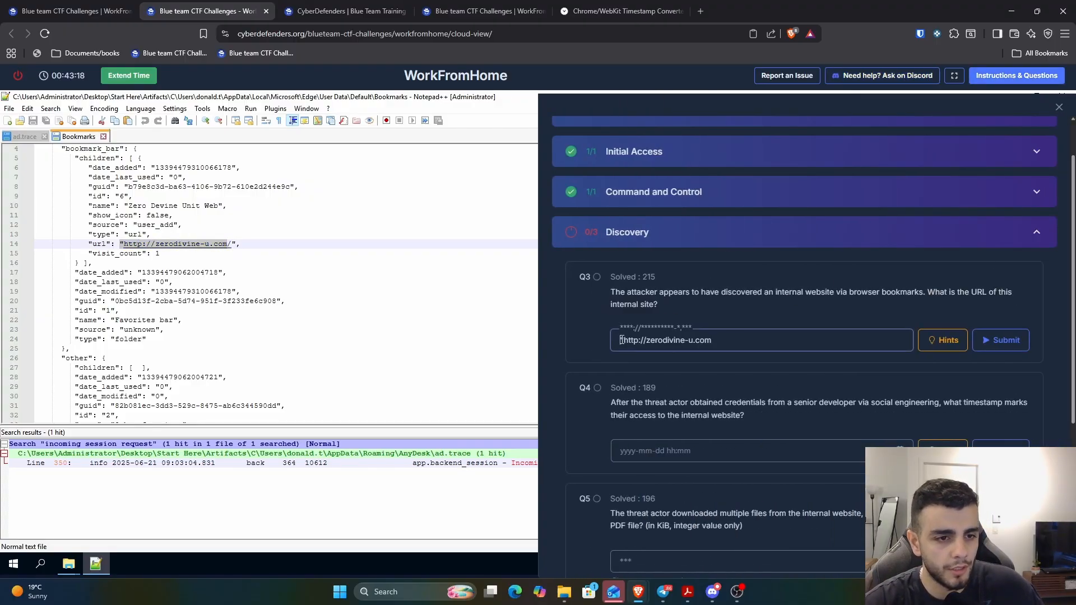
key(Delete)
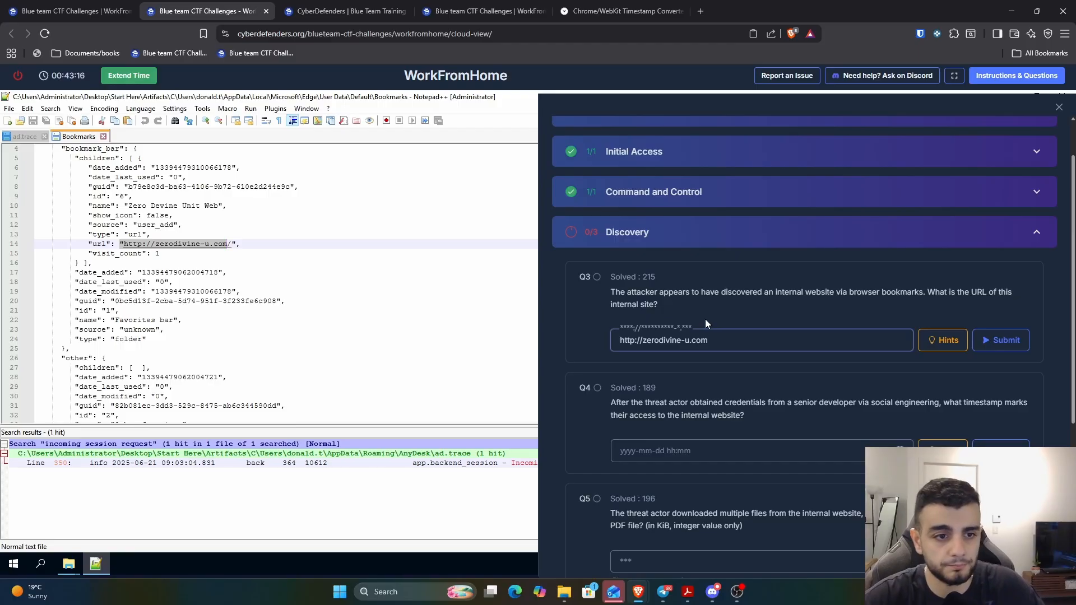
click(1002, 341)
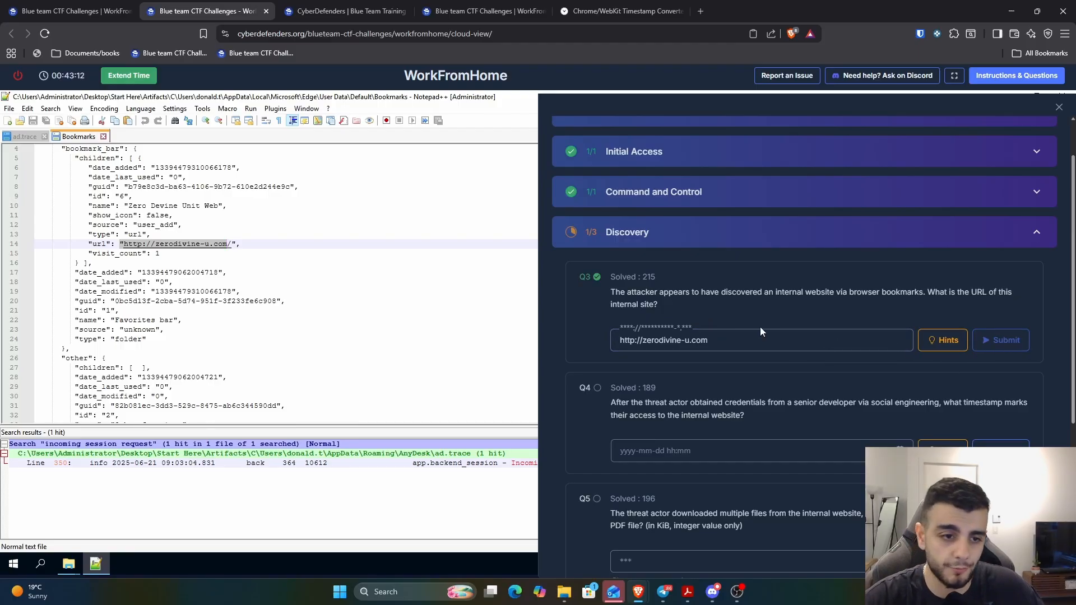
Step: Read Q4 about the timestamp of the threat actor's access to the internal website with the obtained credentials
scroll(756, 330, down, 1)
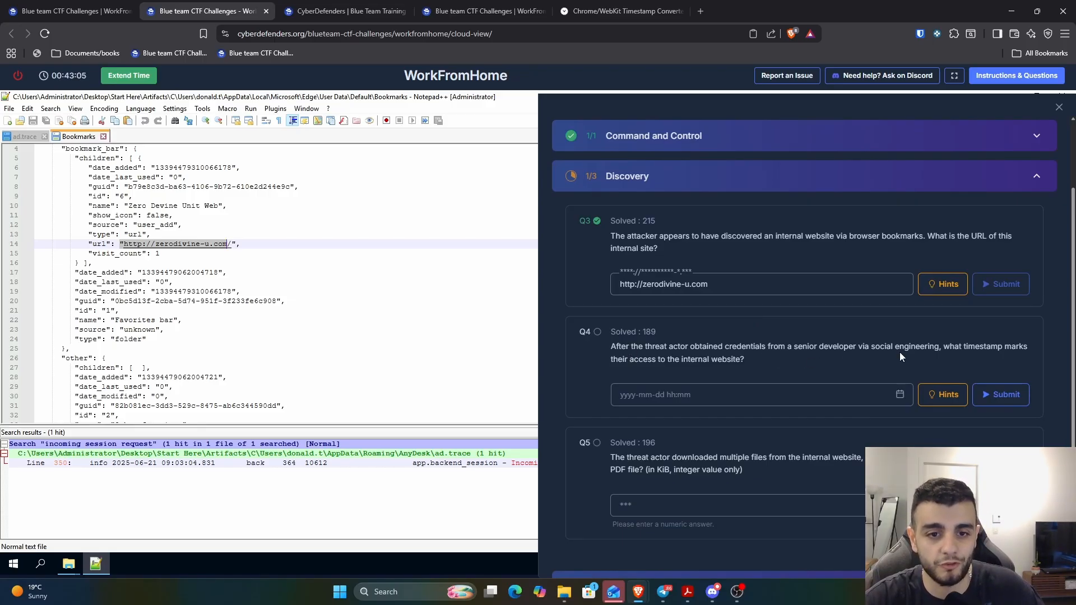
drag(945, 347, 1016, 352)
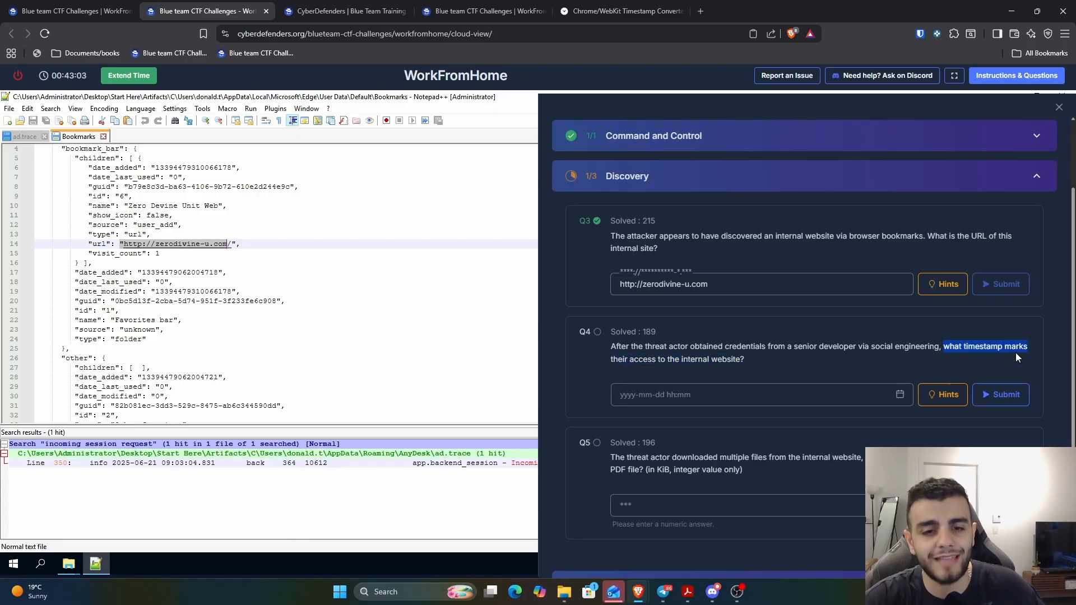
triple_click(646, 362)
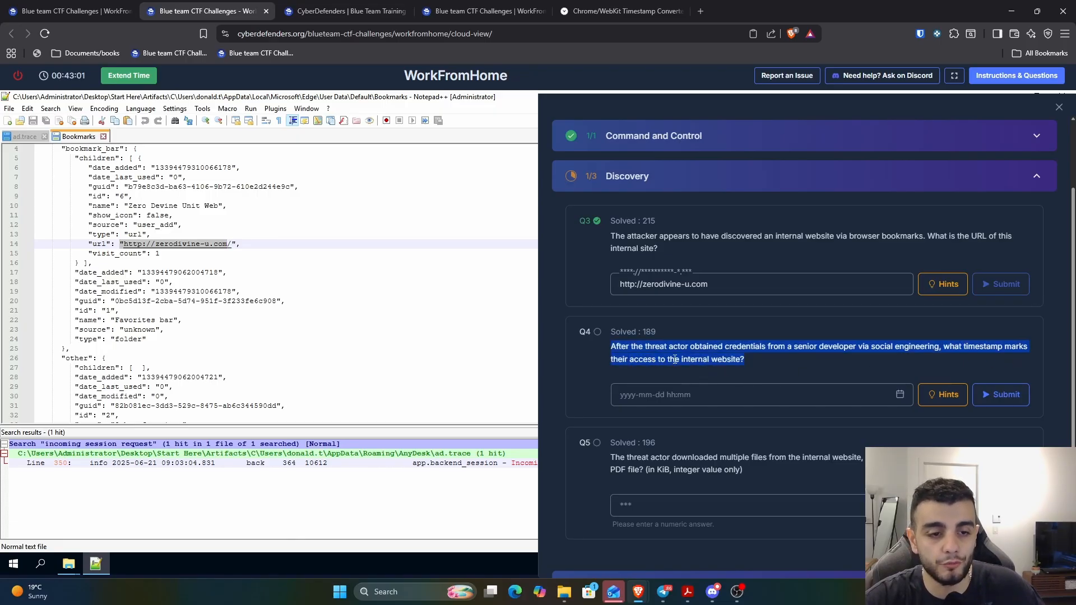
click(676, 360)
double_click(698, 360)
double_click(726, 360)
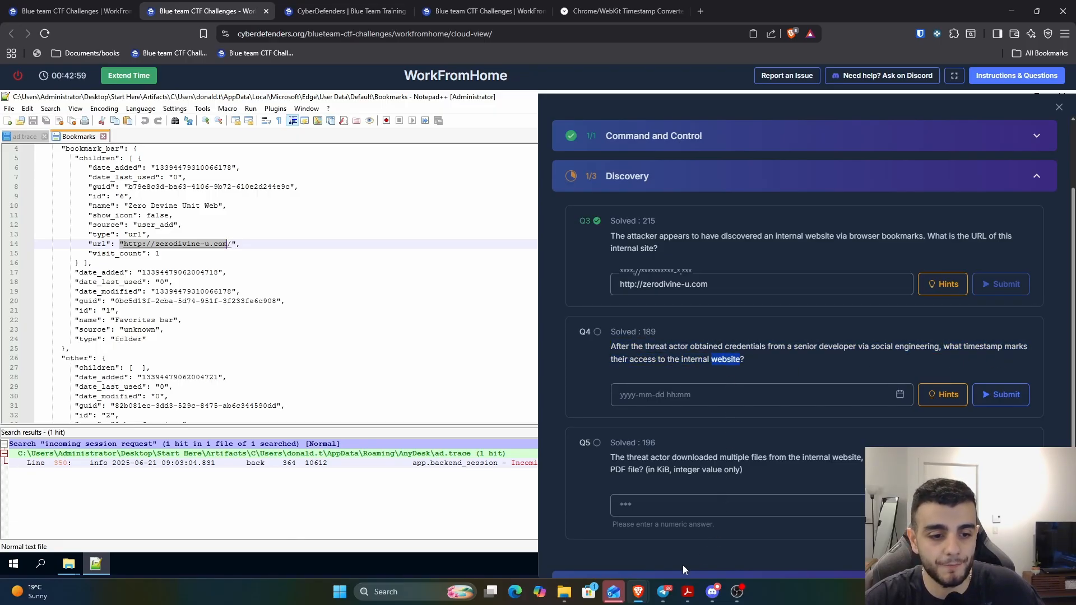
click(640, 592)
click(642, 590)
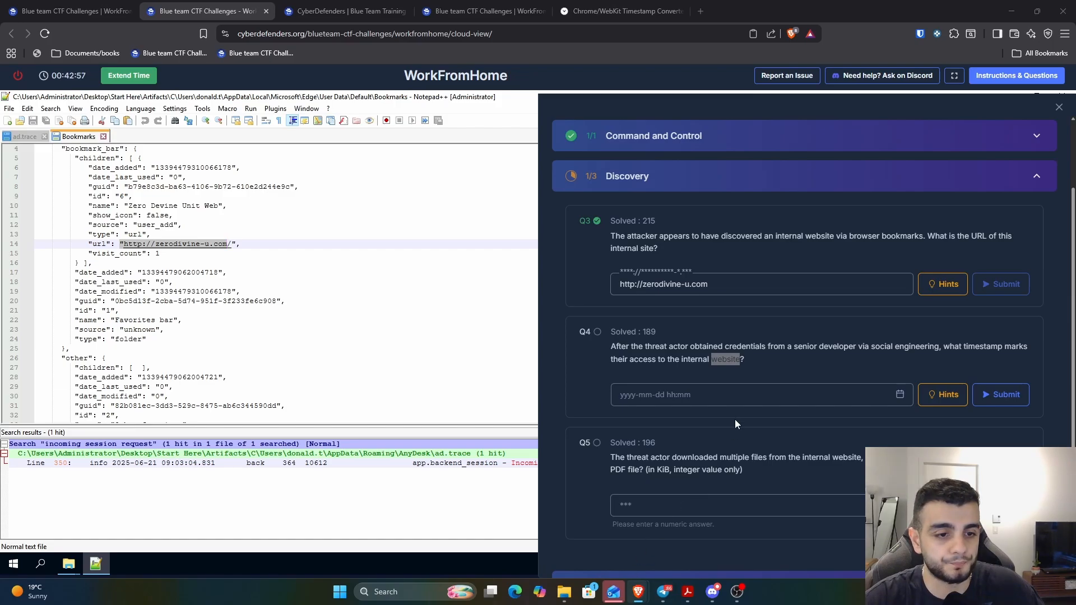
click(734, 363)
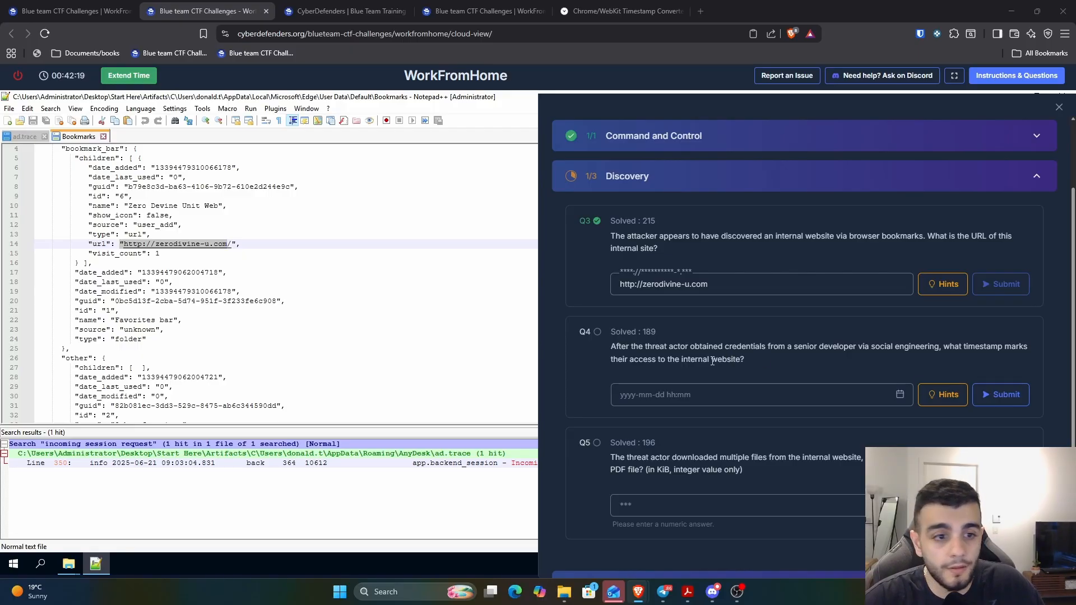
triple_click(691, 351)
click(761, 380)
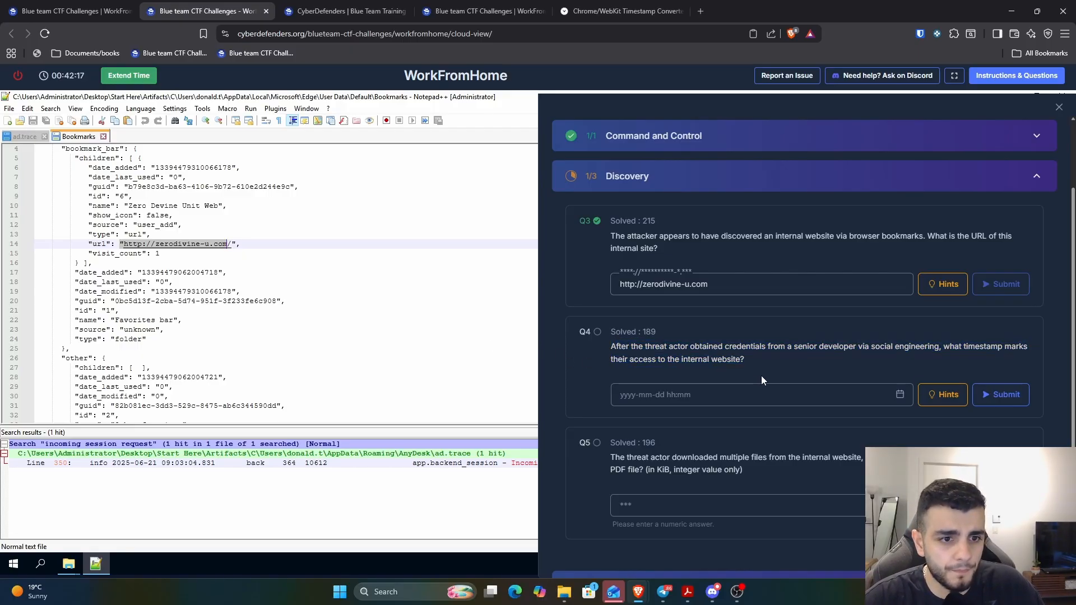
triple_click(630, 357)
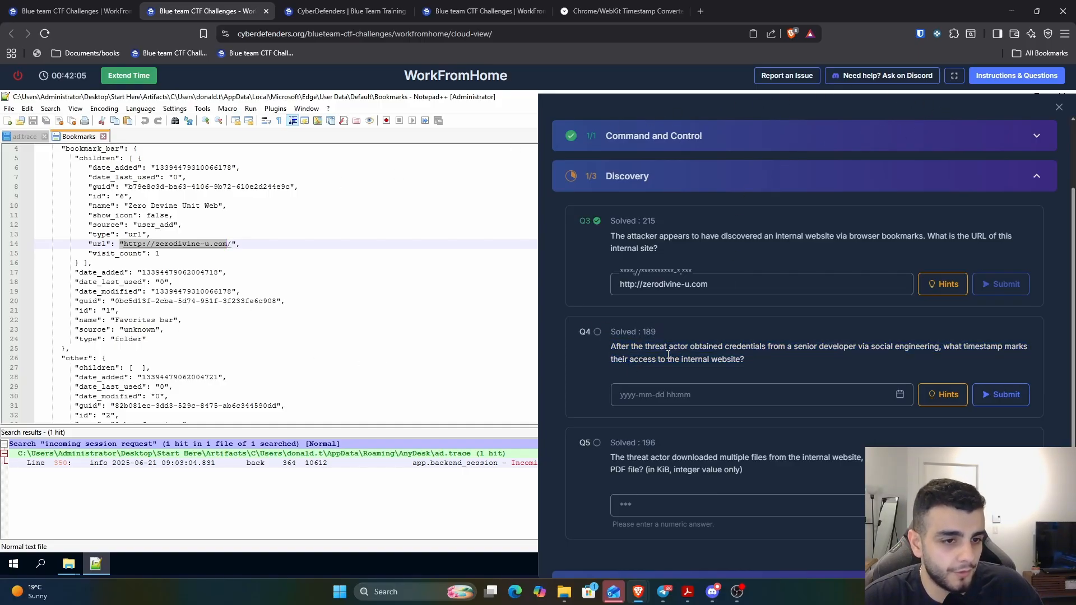
Step: Hide the lab questions and browse to the Miscellaneous folder under Start Here\Tools
mouse_move(67, 562)
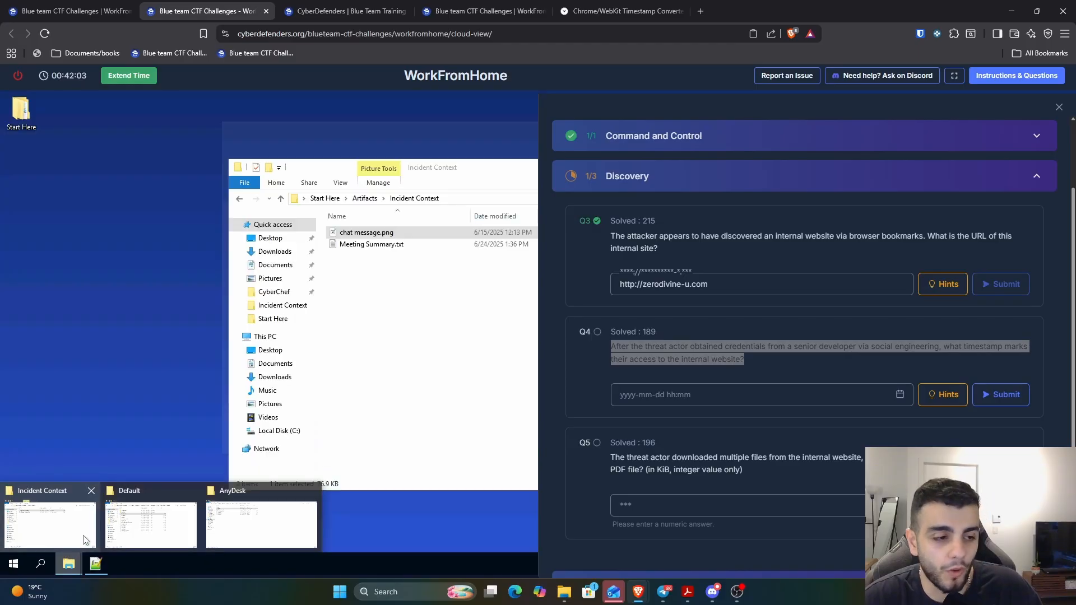
mouse_move(224, 504)
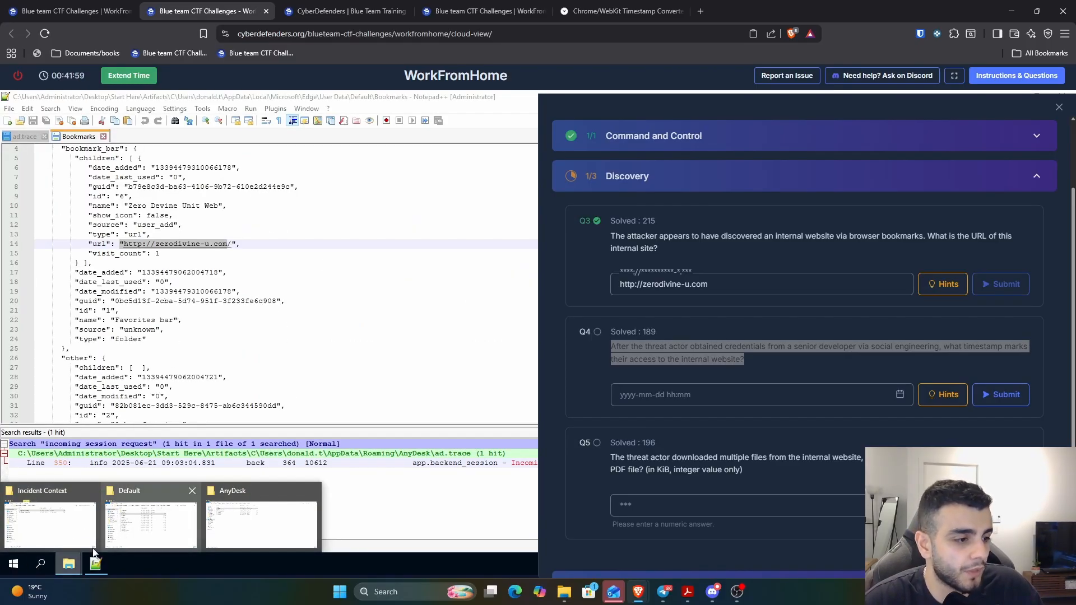
click(59, 526)
click(1058, 106)
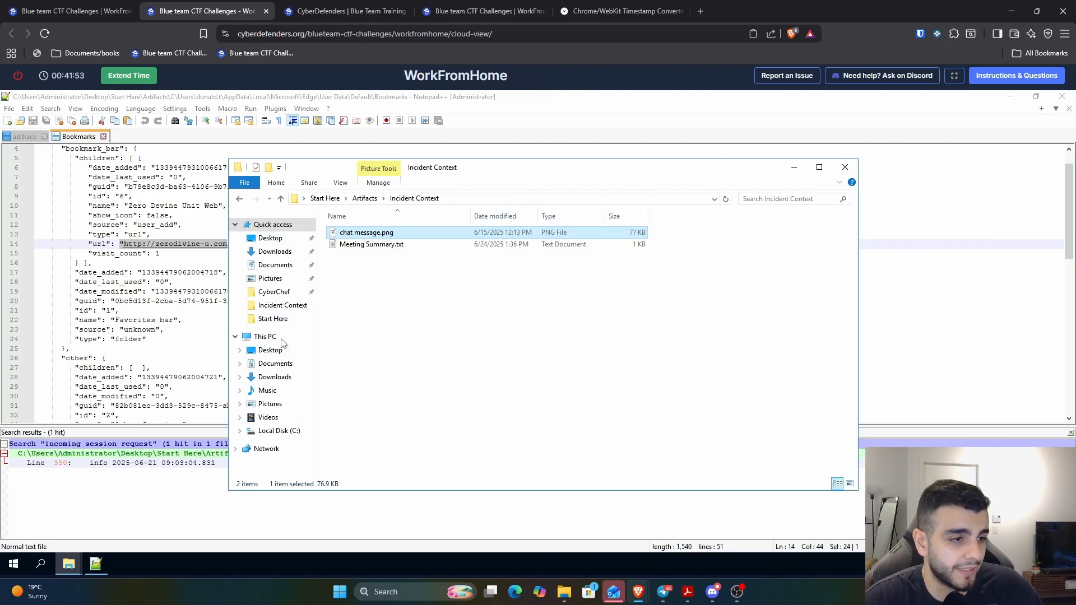
click(273, 318)
double_click(349, 245)
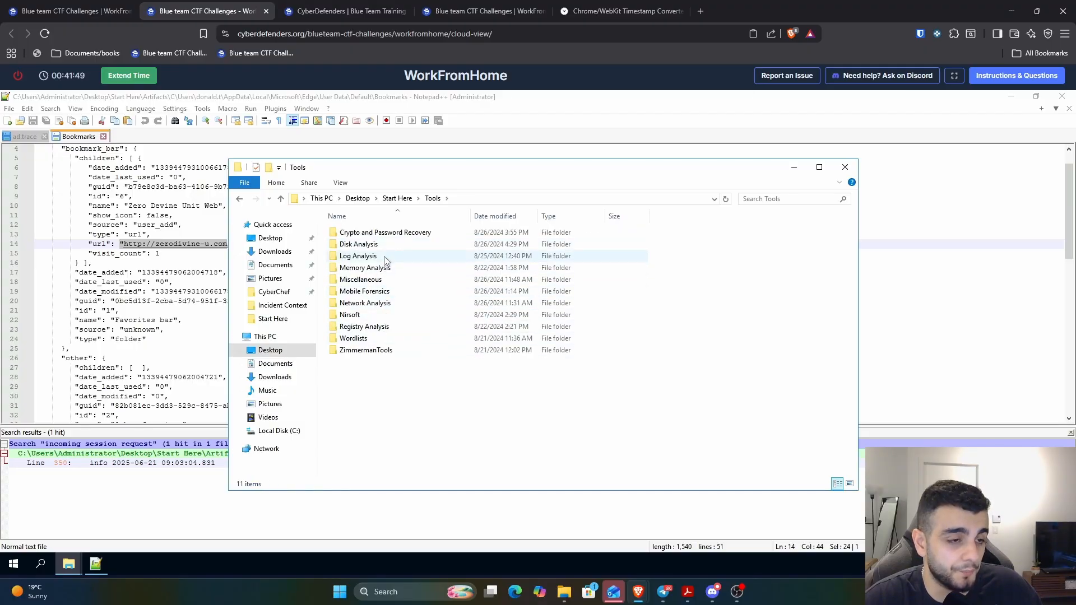
double_click(376, 280)
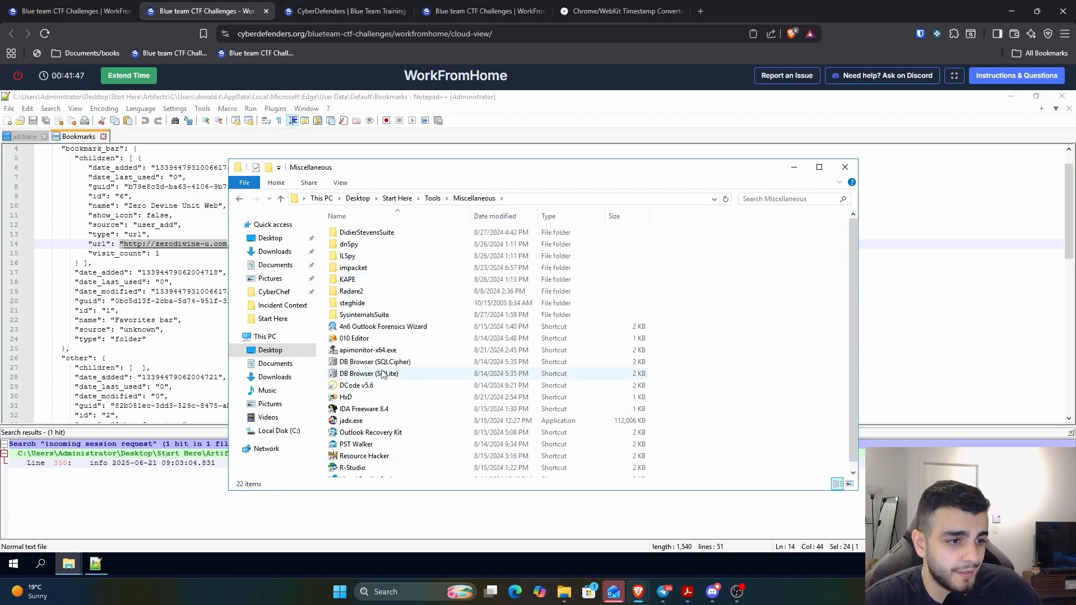
Step: Launch DB Browser (SQLite) and bring up the dialog for opening an existing database file
click(376, 374)
double_click(377, 375)
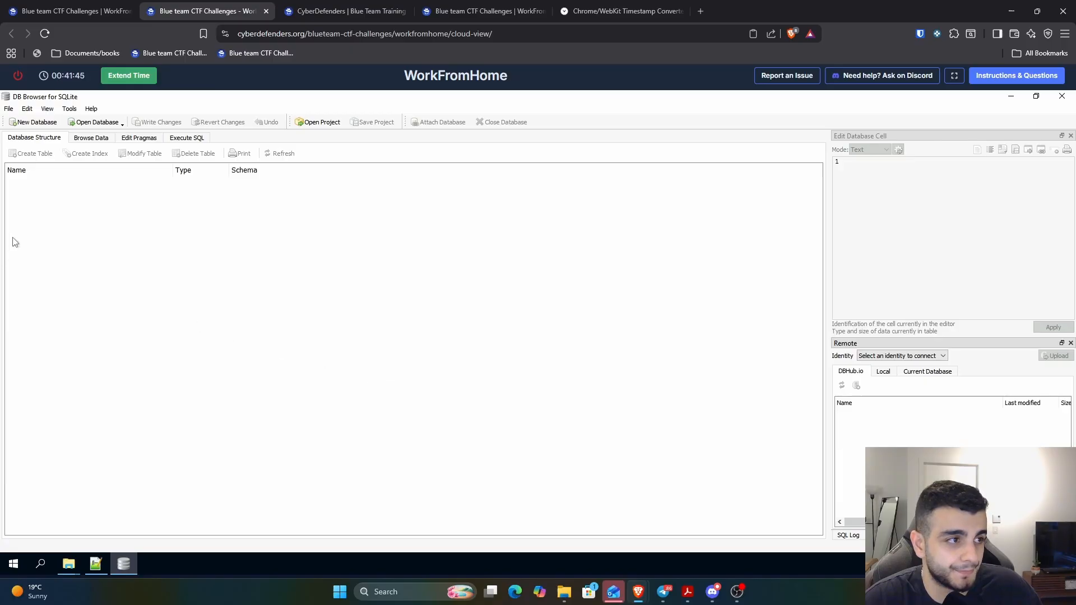
click(8, 109)
click(39, 146)
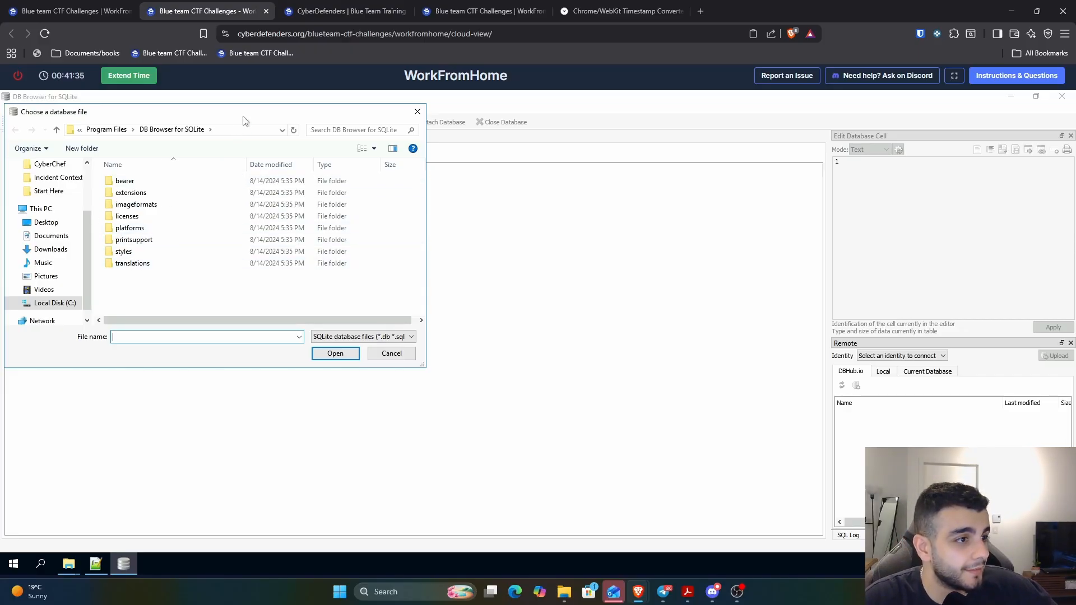
drag(246, 116, 404, 151)
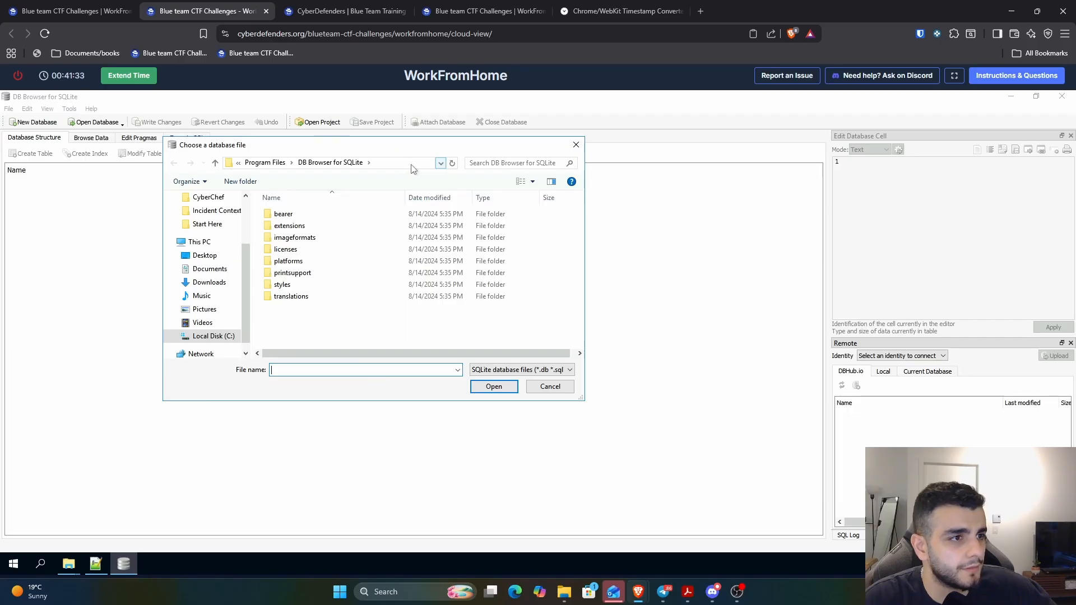
Step: Browse from Start Here\Artifacts\C\Users to the Microsoft\Edge\User Data\Default folder of the same user whose Bookmarks file was examined
click(204, 255)
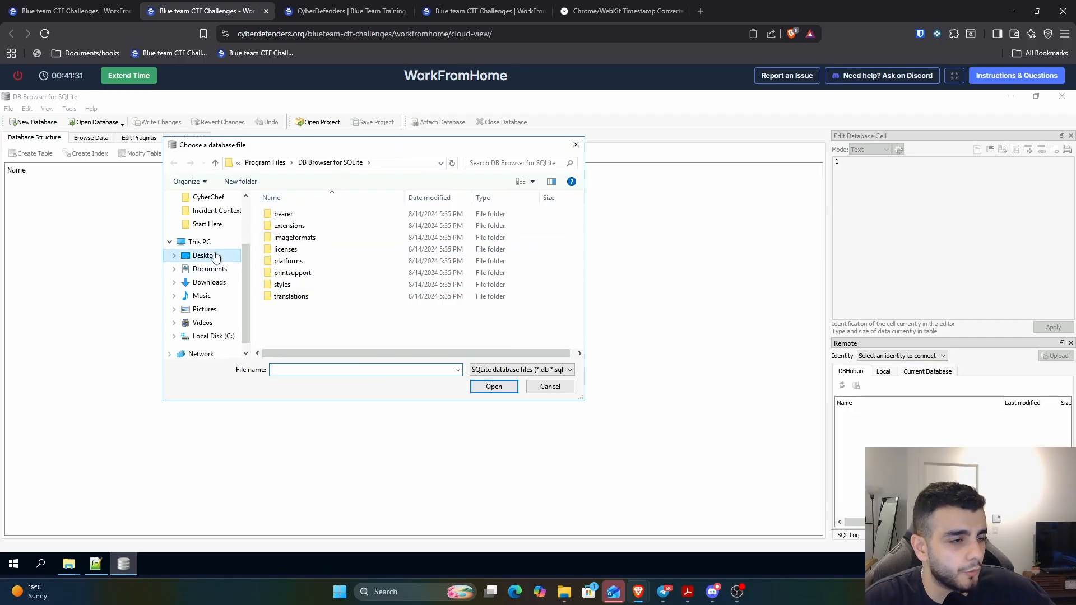
double_click(283, 216)
double_click(291, 214)
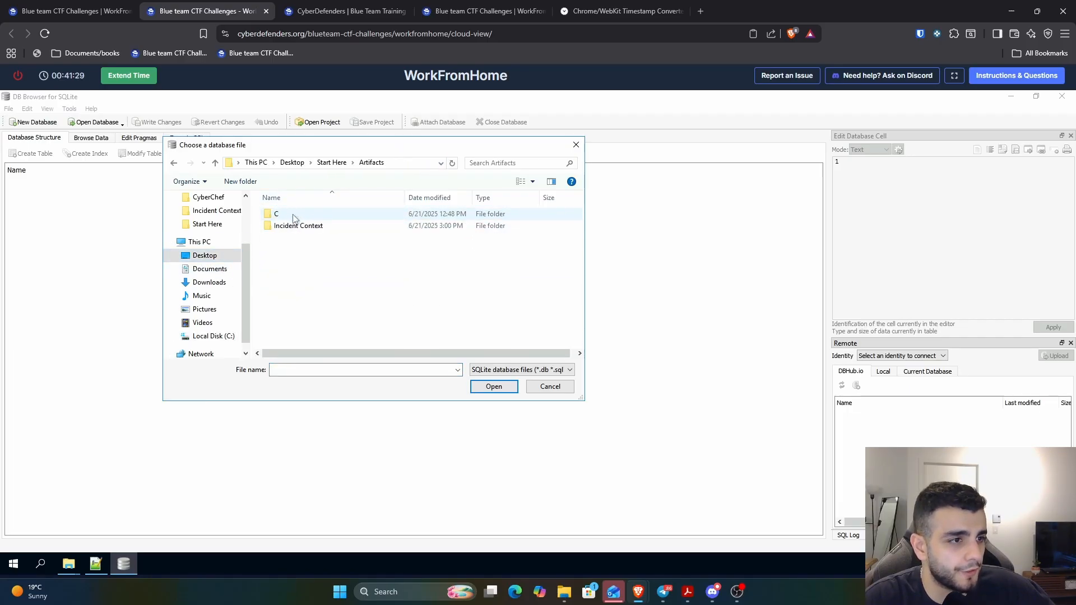
double_click(291, 217)
double_click(293, 239)
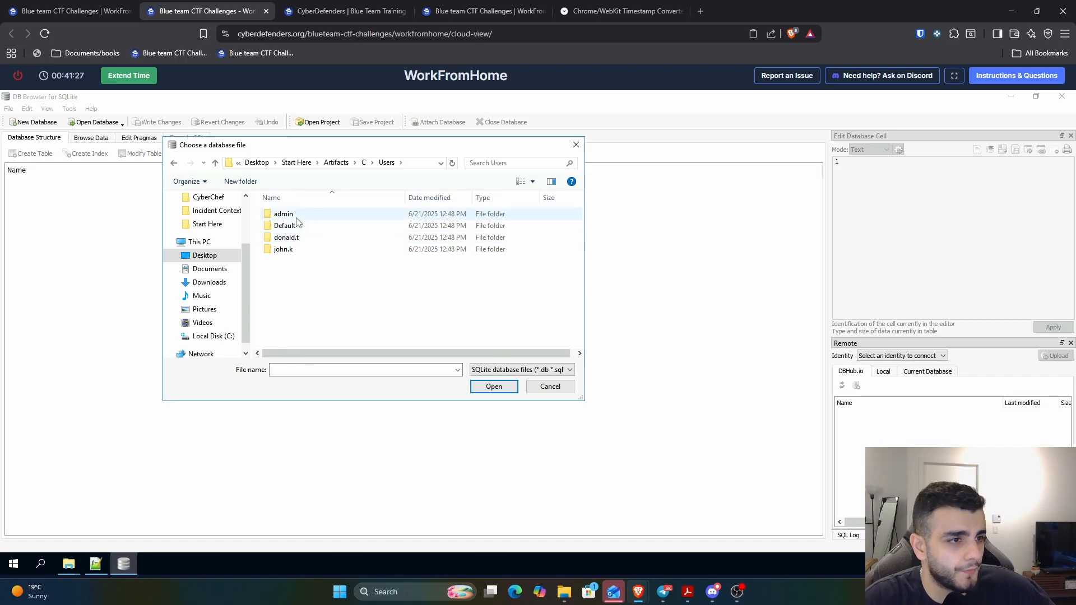
double_click(300, 238)
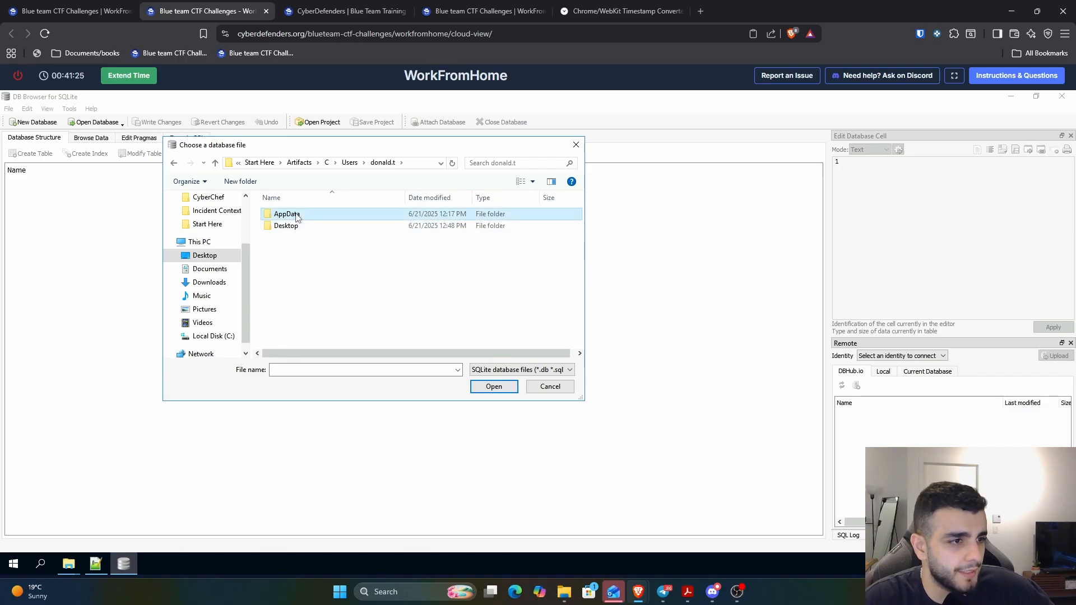
double_click(299, 215)
double_click(283, 214)
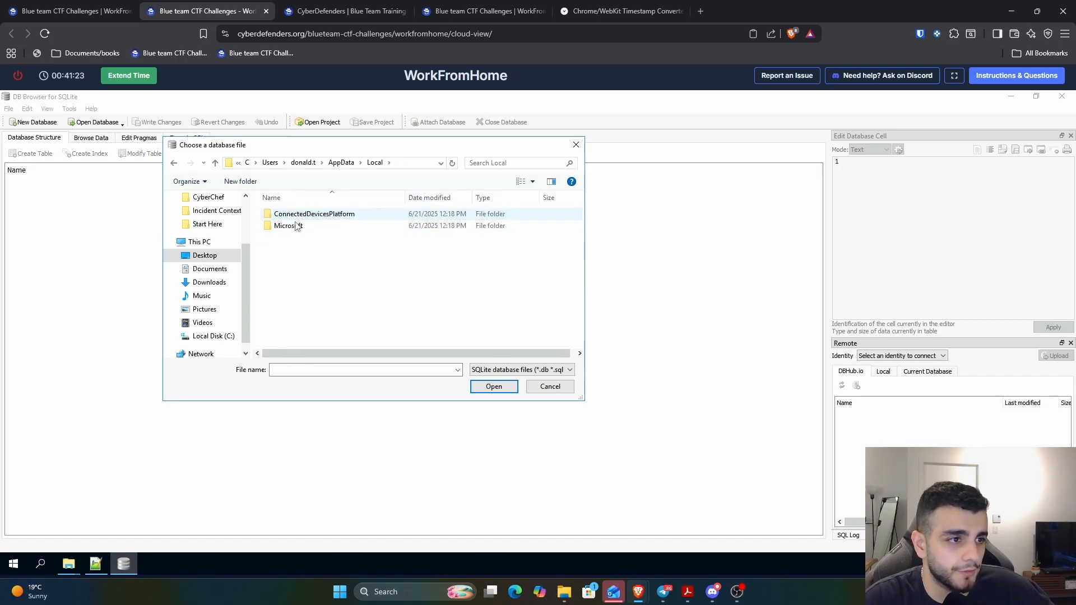
double_click(297, 224)
double_click(282, 215)
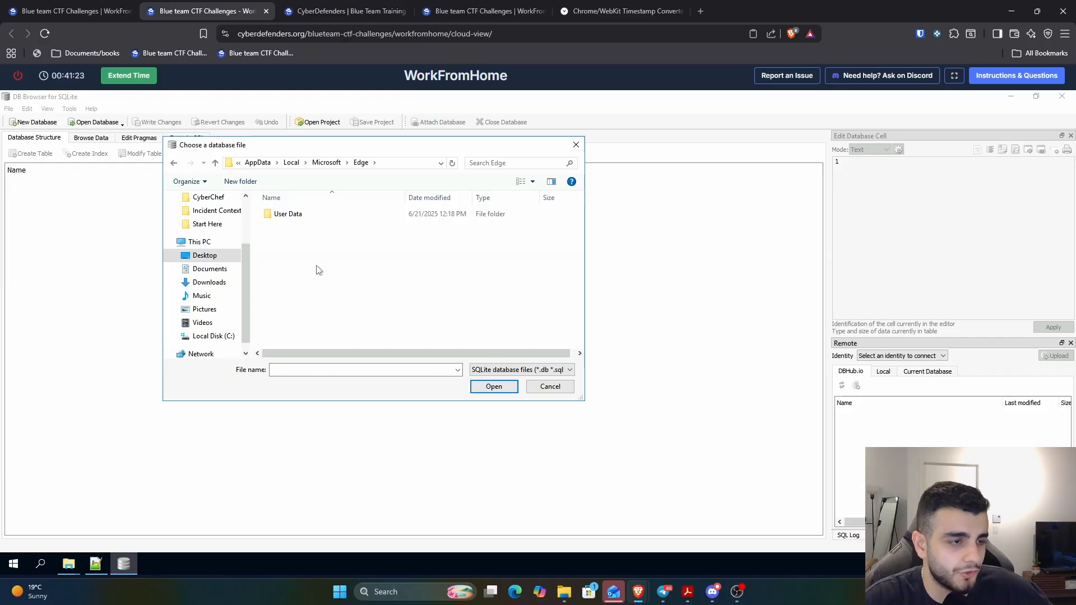
double_click(307, 215)
double_click(301, 218)
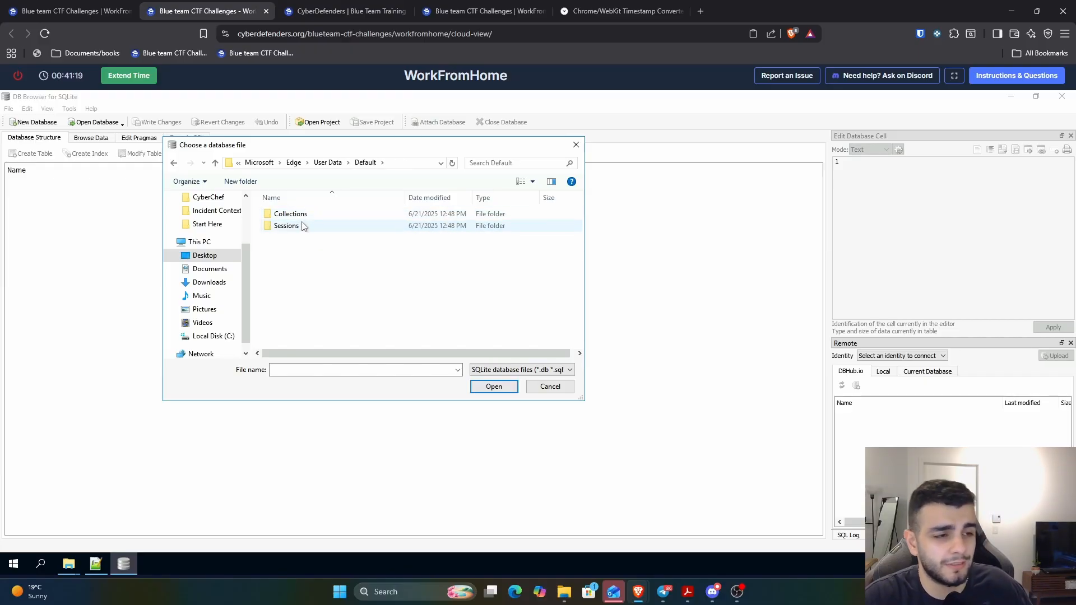
Step: Show all file types in the Default folder and open the Edge History file as the database
click(518, 370)
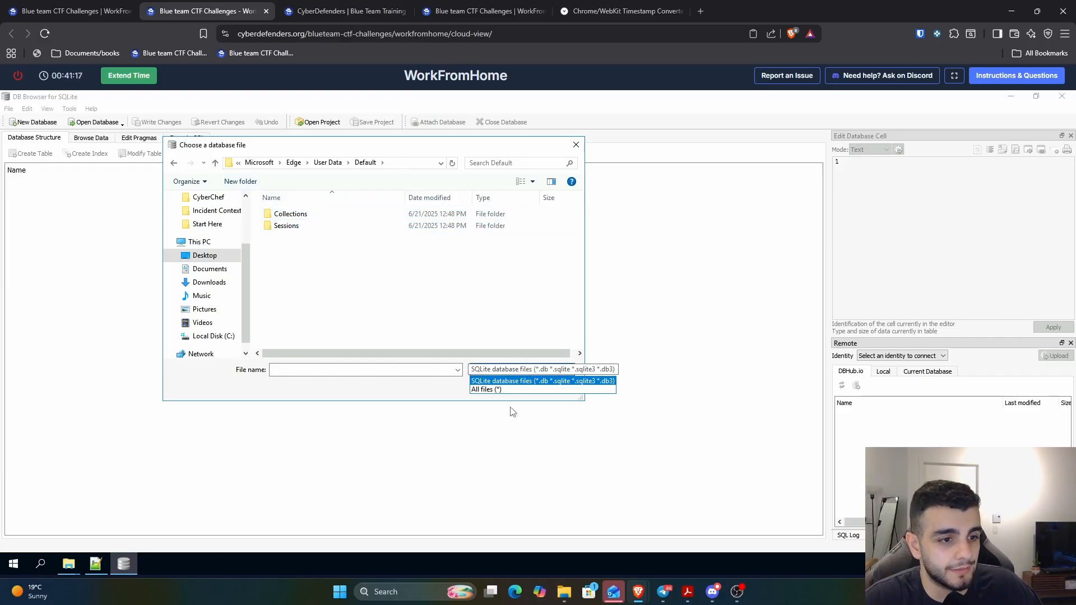
click(501, 390)
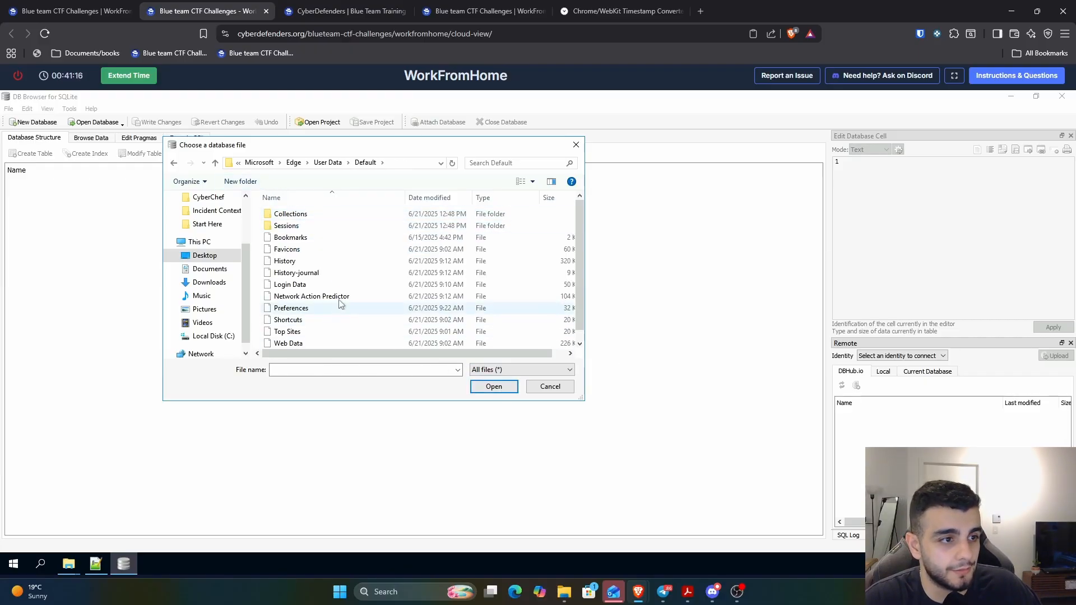
click(332, 261)
click(493, 386)
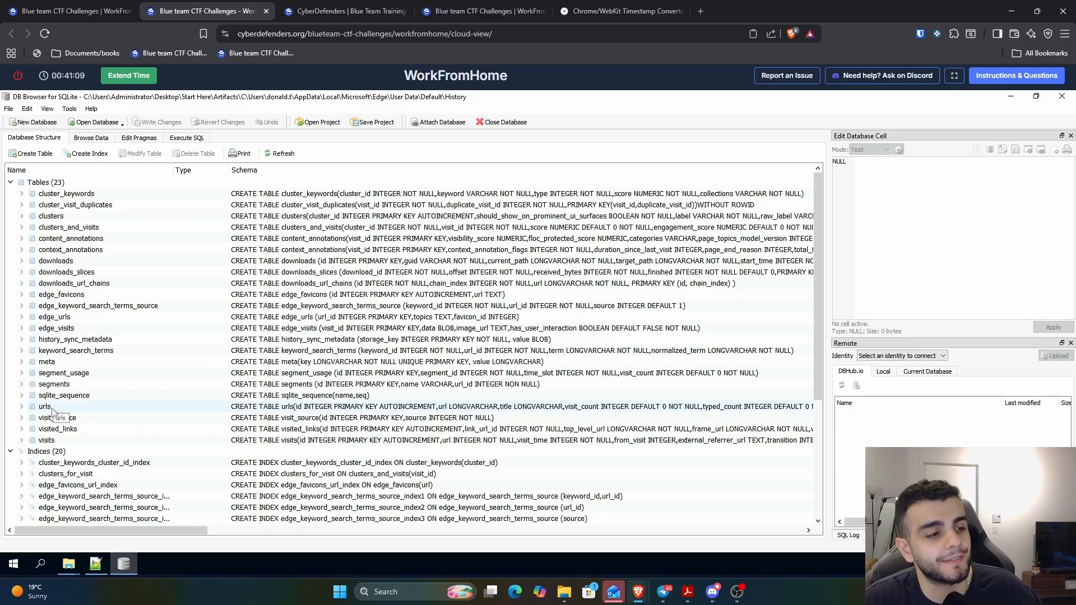
Step: Display the urls table's data and widen the url column to read the visited addresses down to the last record
click(91, 138)
click(89, 151)
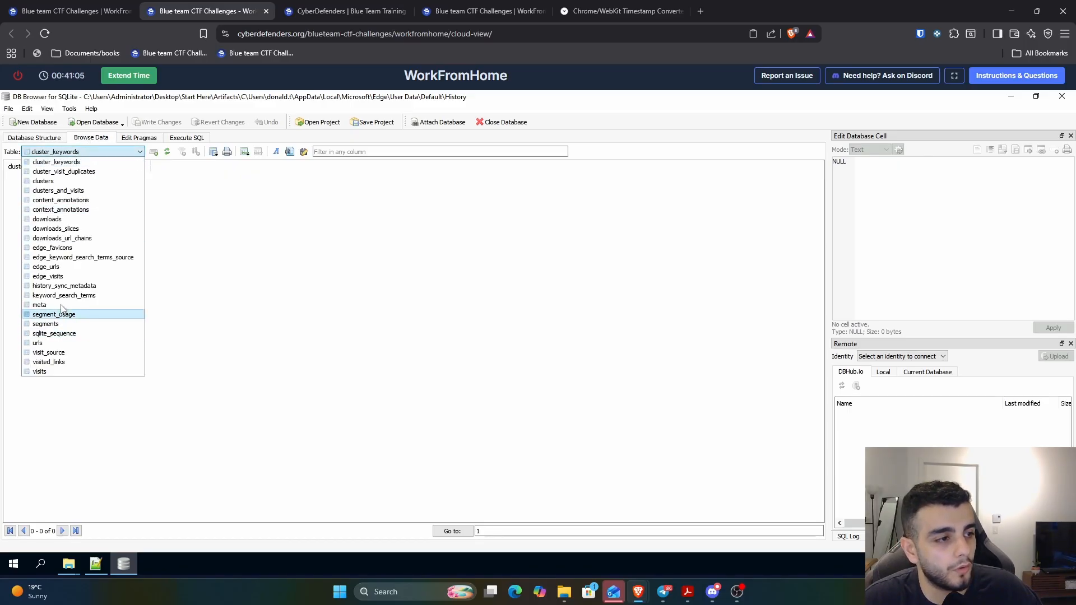
click(59, 343)
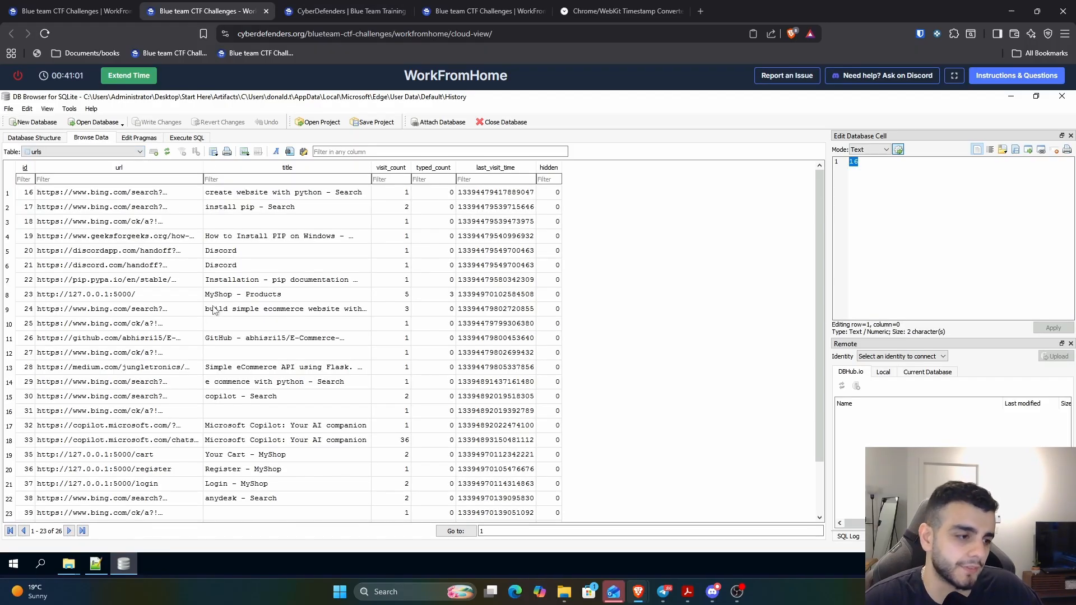
scroll(214, 311, down, 1)
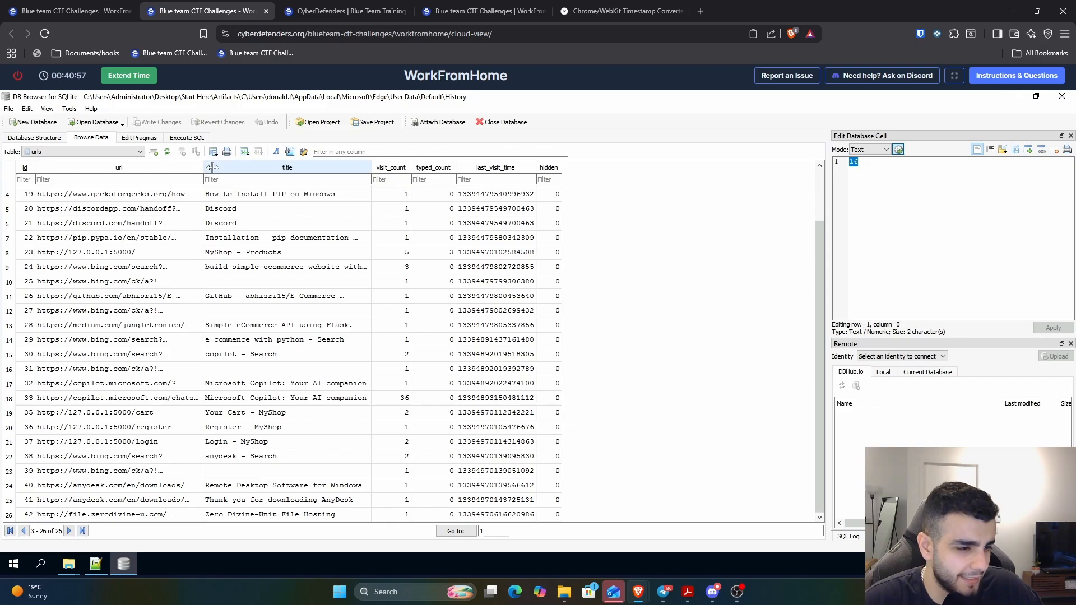
drag(203, 168, 280, 170)
scroll(202, 263, down, 1)
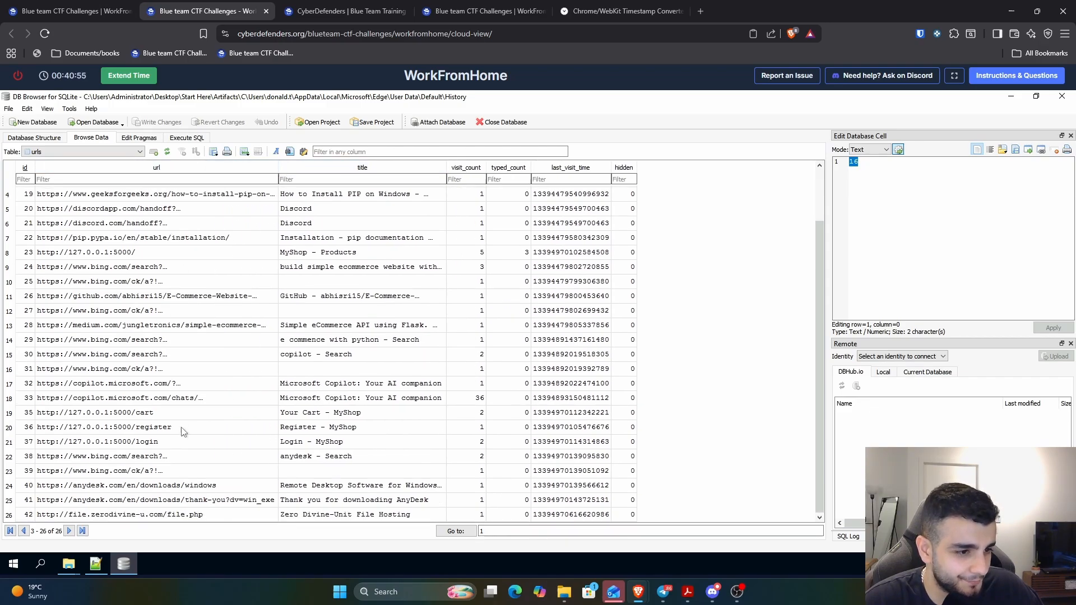
click(84, 517)
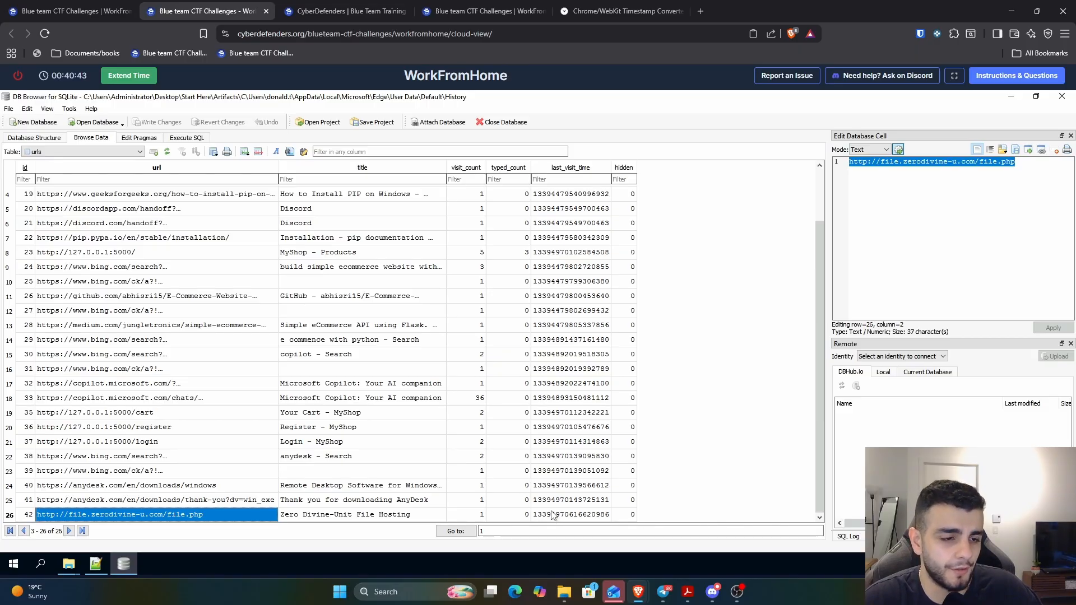
click(480, 515)
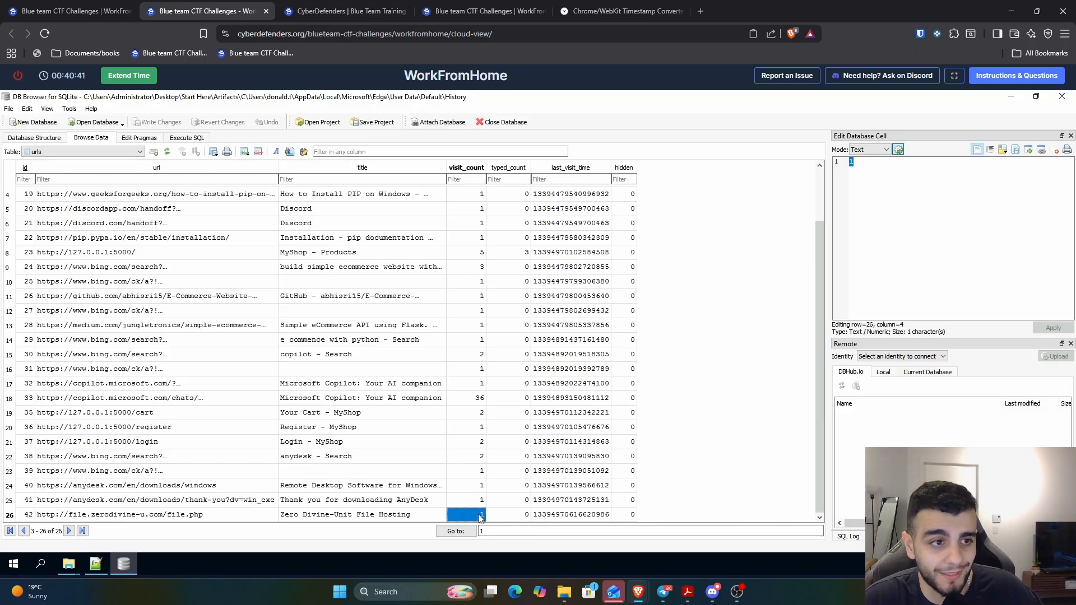
click(570, 520)
click(619, 7)
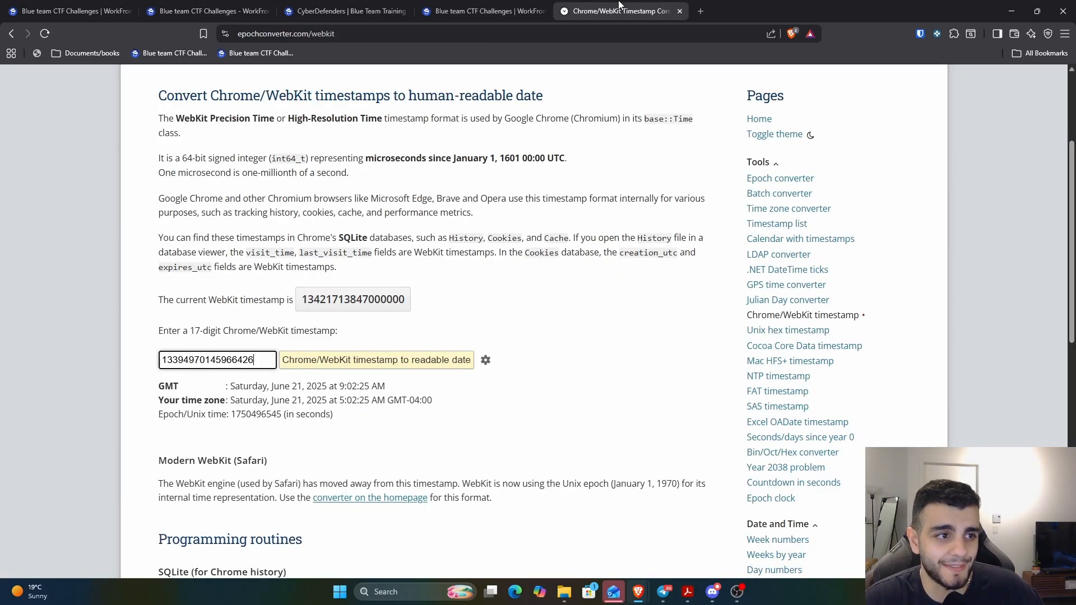
key(ctrl+a)
key(ctrl+v)
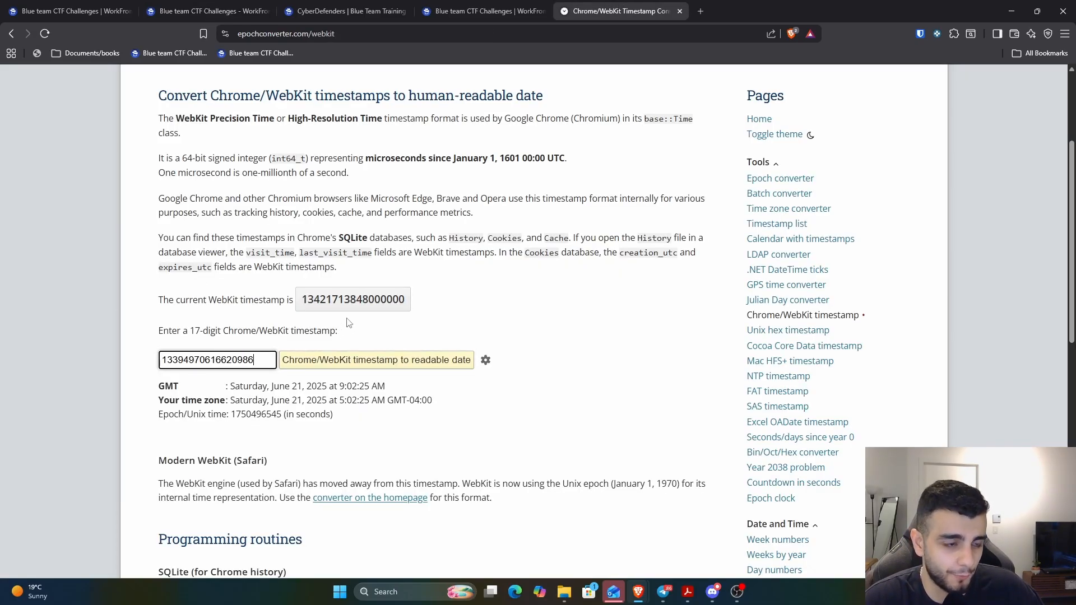
key(Return)
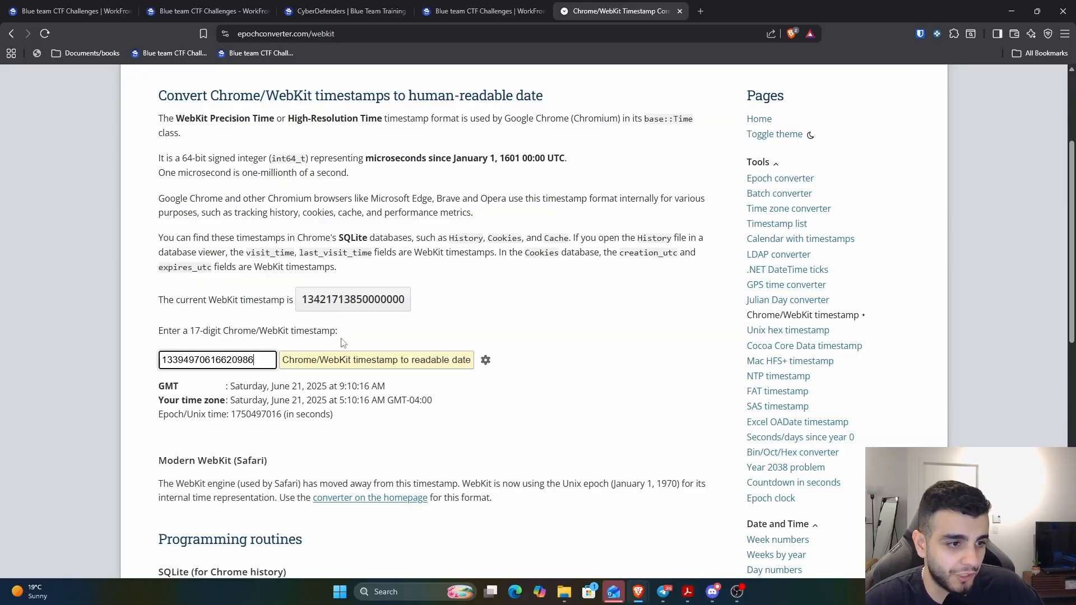
click(353, 385)
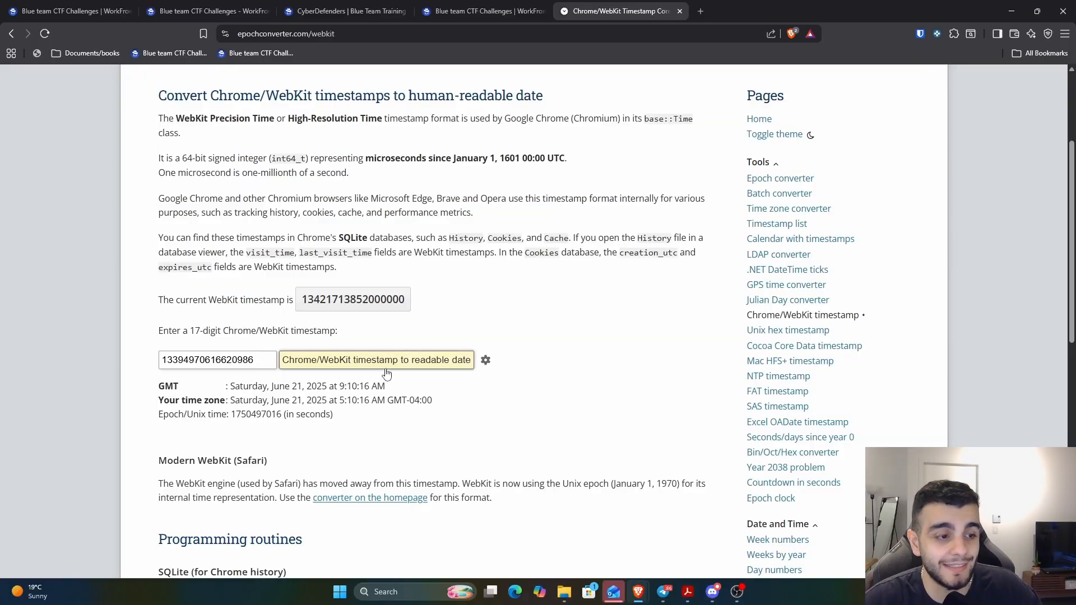
click(529, 11)
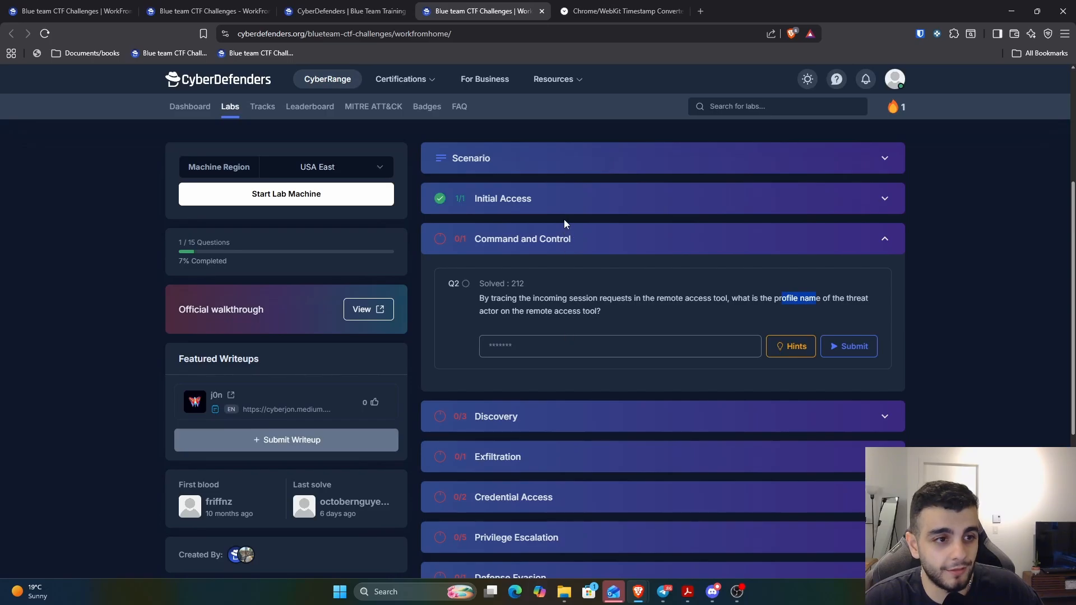
click(73, 6)
click(260, 5)
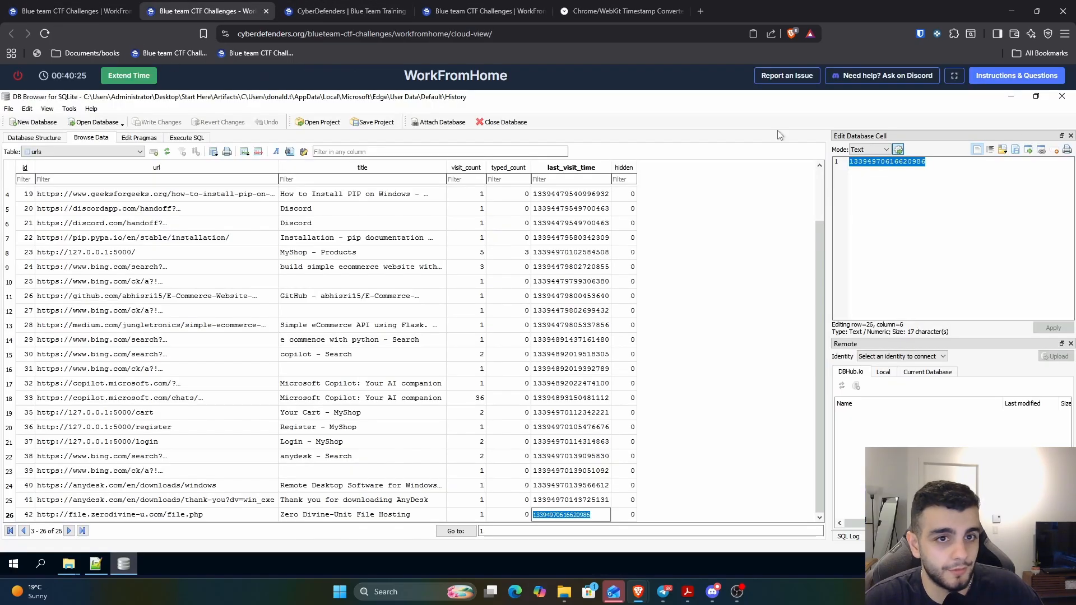
click(1056, 82)
click(733, 393)
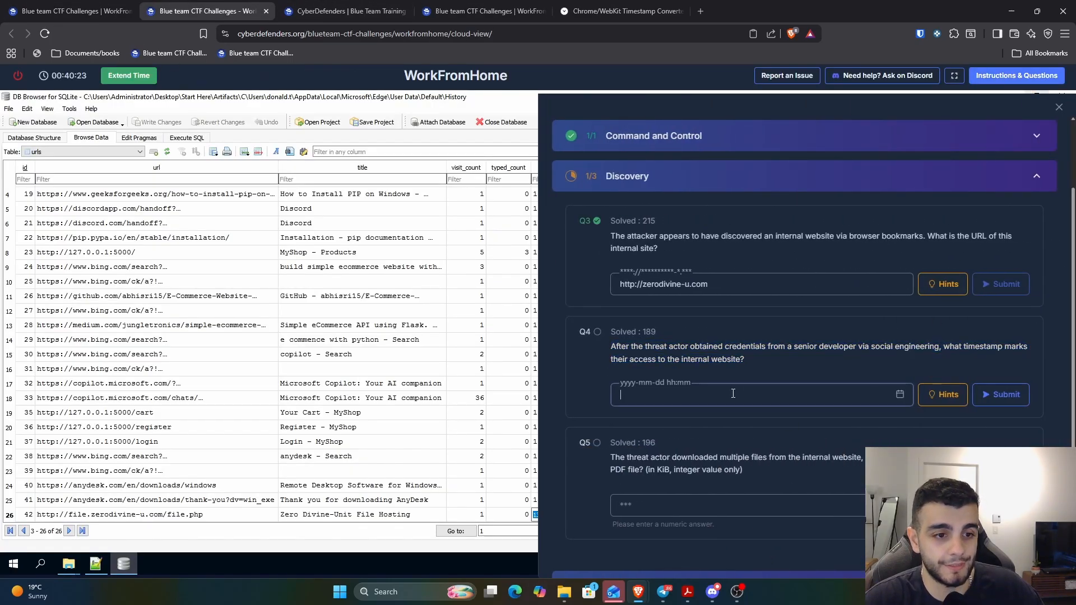
text(2021)
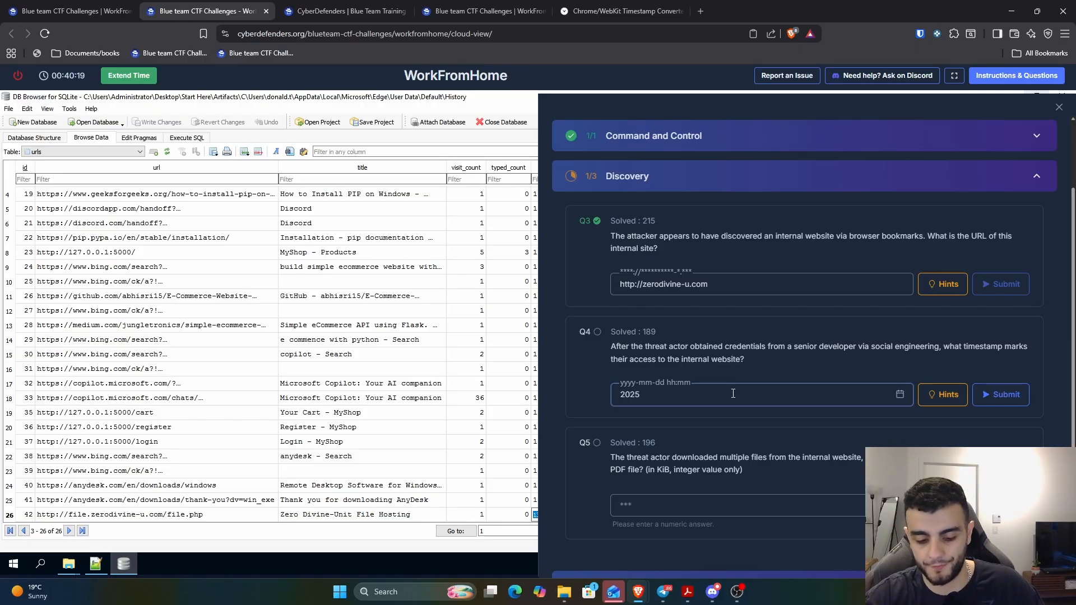
text(-06-21 09:10)
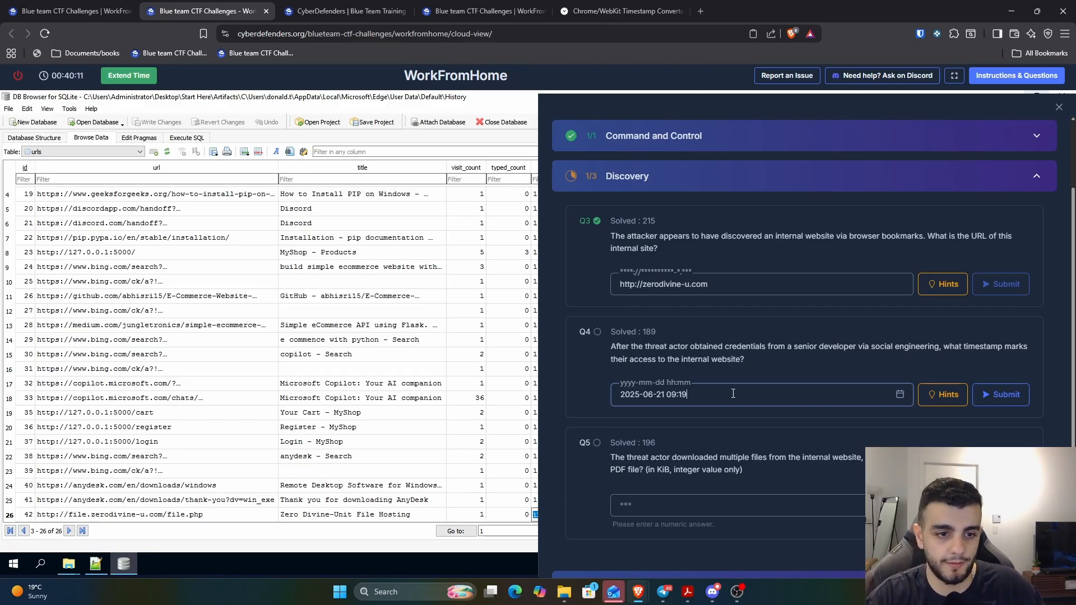
key(Return)
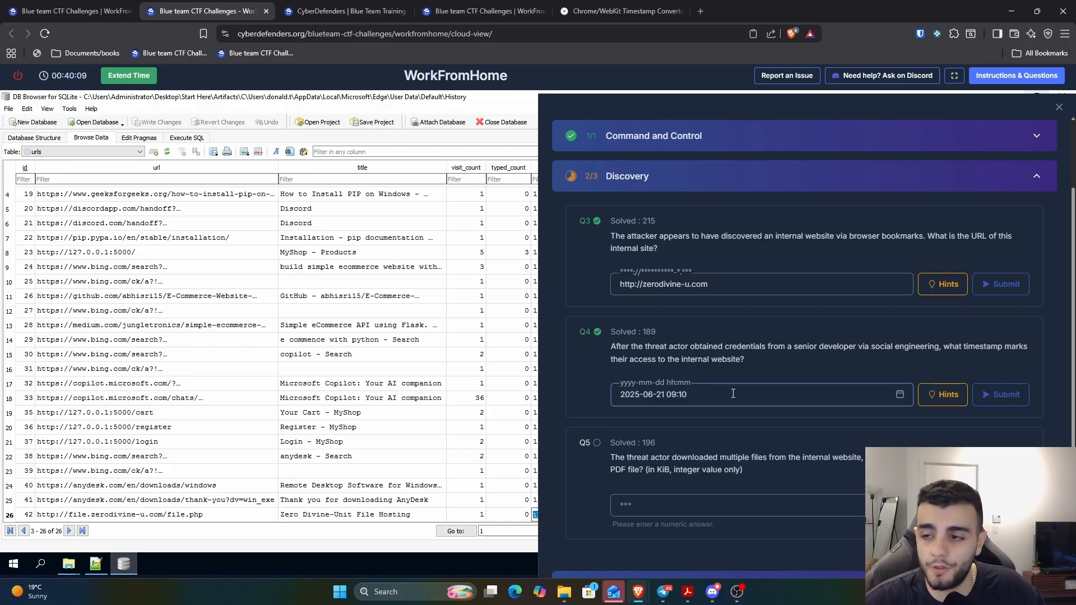
Step: Read Q5 about the downloaded PDF file, answered as an integer in KiB, and display the History database's downloads table
triple_click(624, 454)
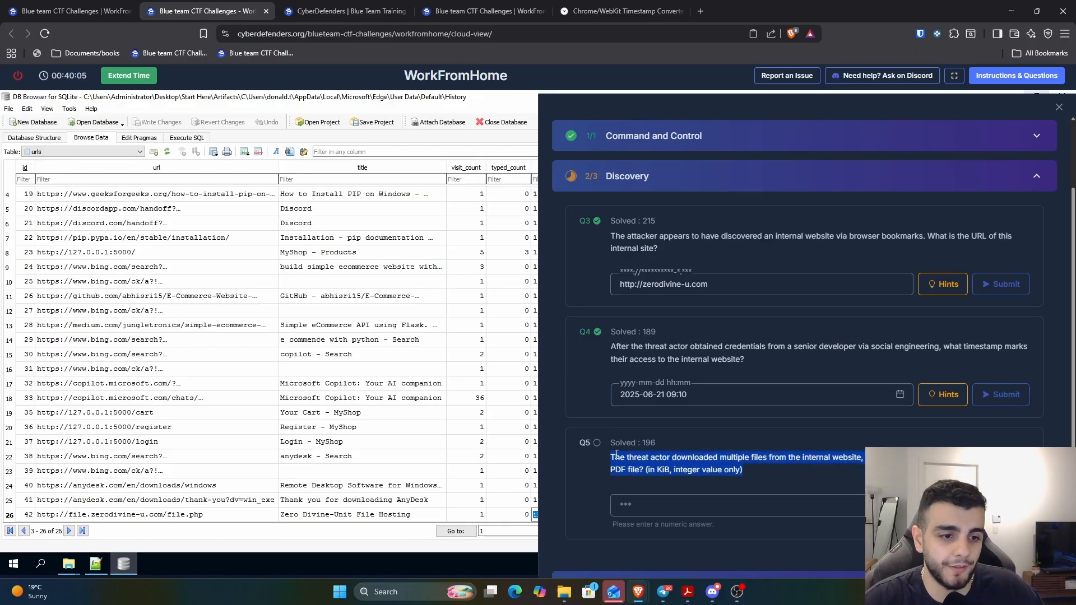
drag(616, 455, 845, 458)
click(875, 463)
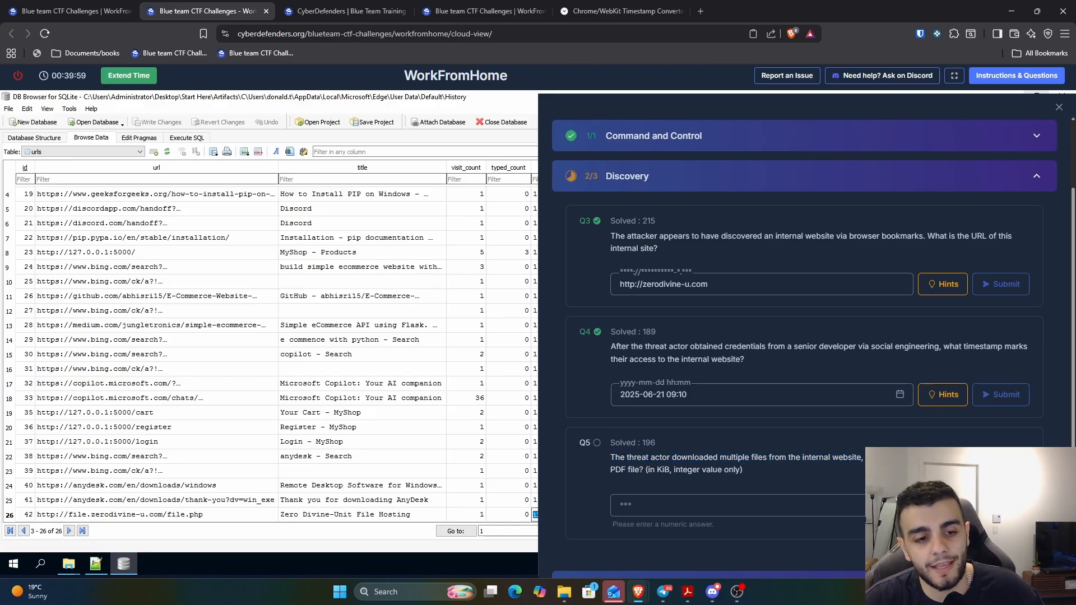
double_click(669, 471)
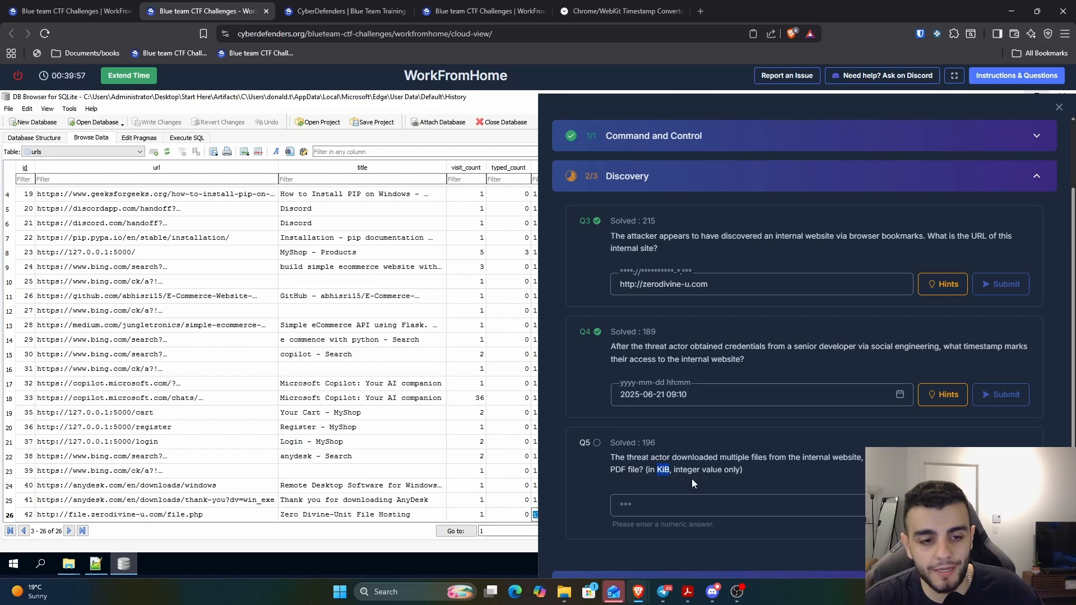
drag(684, 471, 732, 469)
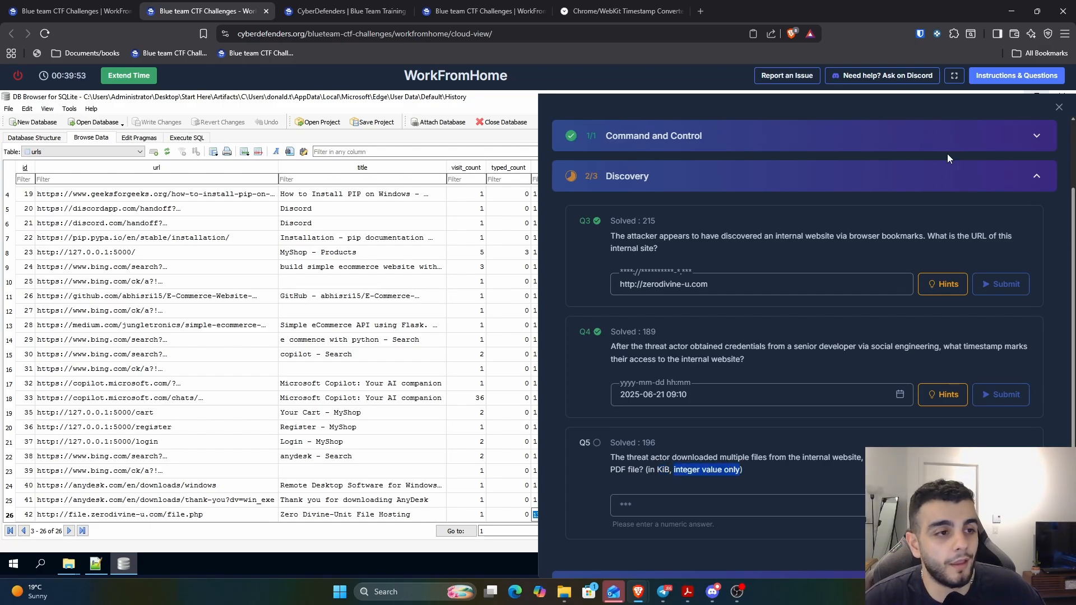
click(84, 152)
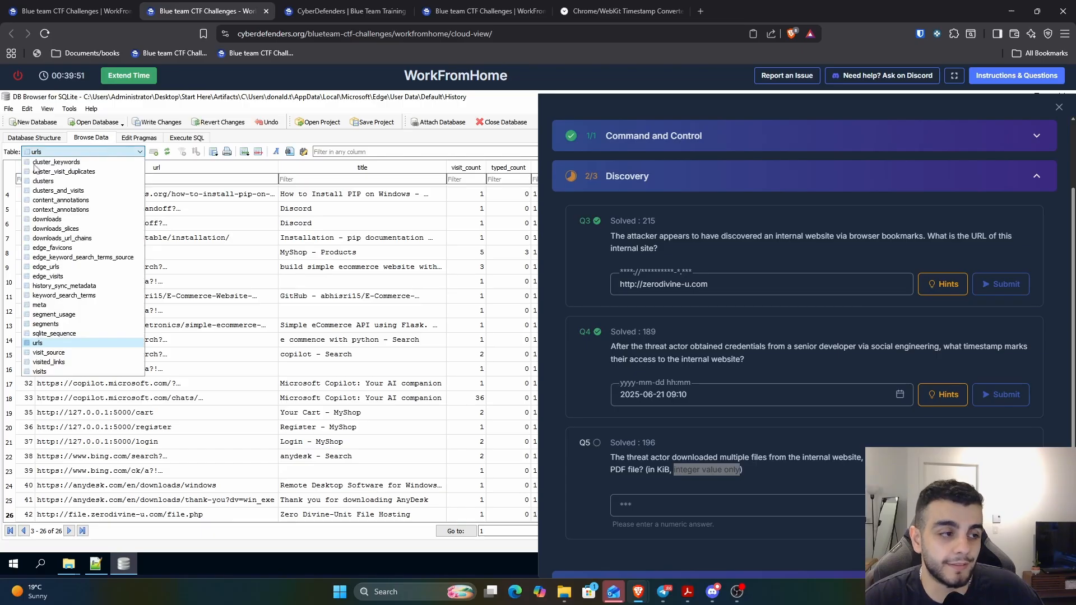
click(73, 219)
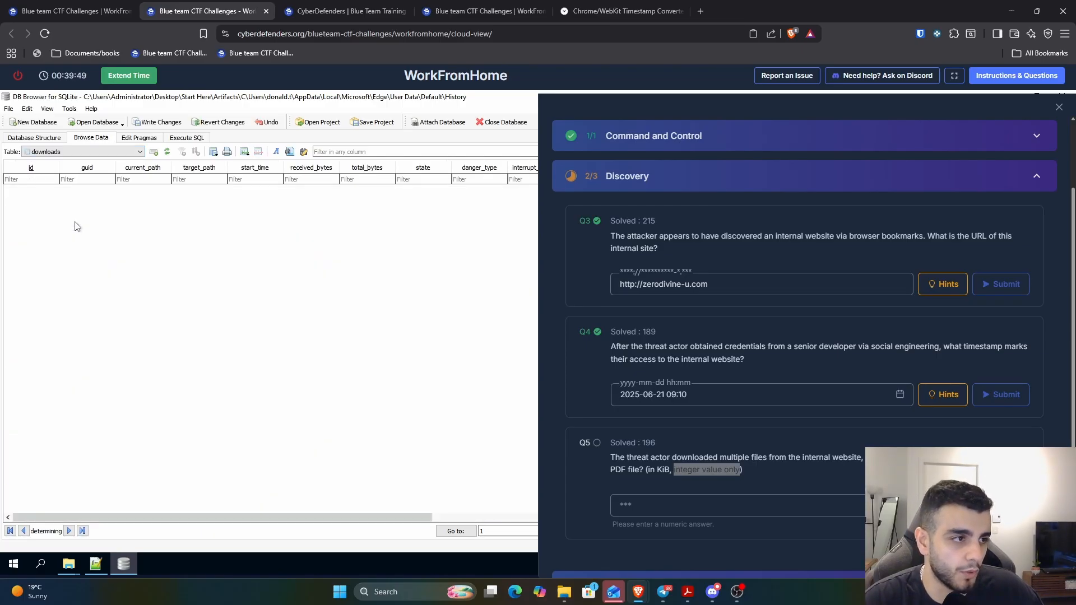
Step: Find the application/pdf record in the downloads table and select its whole row
click(1061, 109)
drag(254, 517, 748, 529)
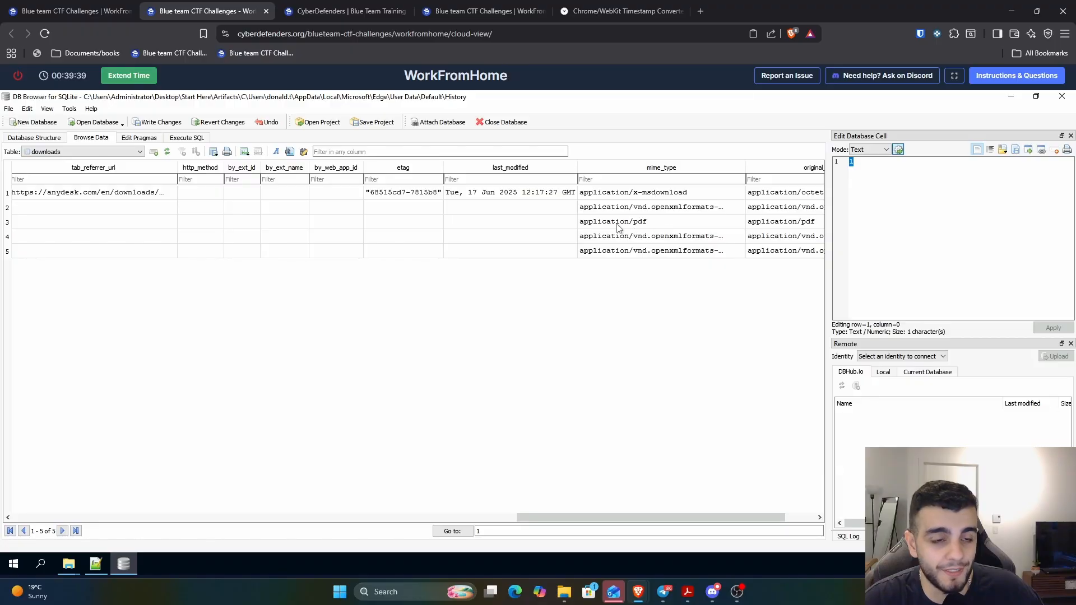
drag(574, 519, 685, 521)
click(688, 236)
click(687, 223)
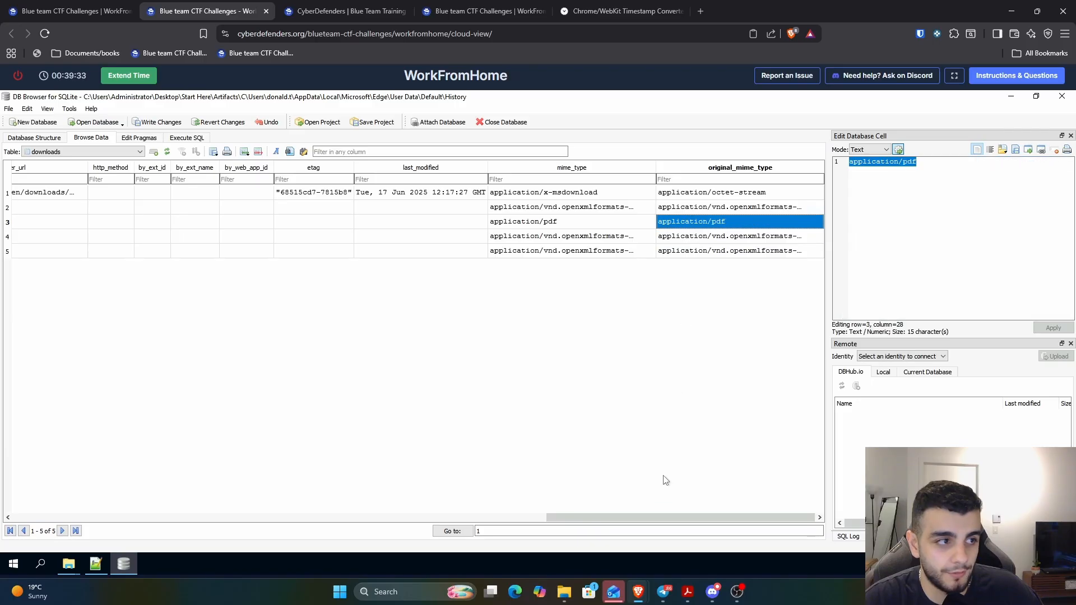
click(7, 222)
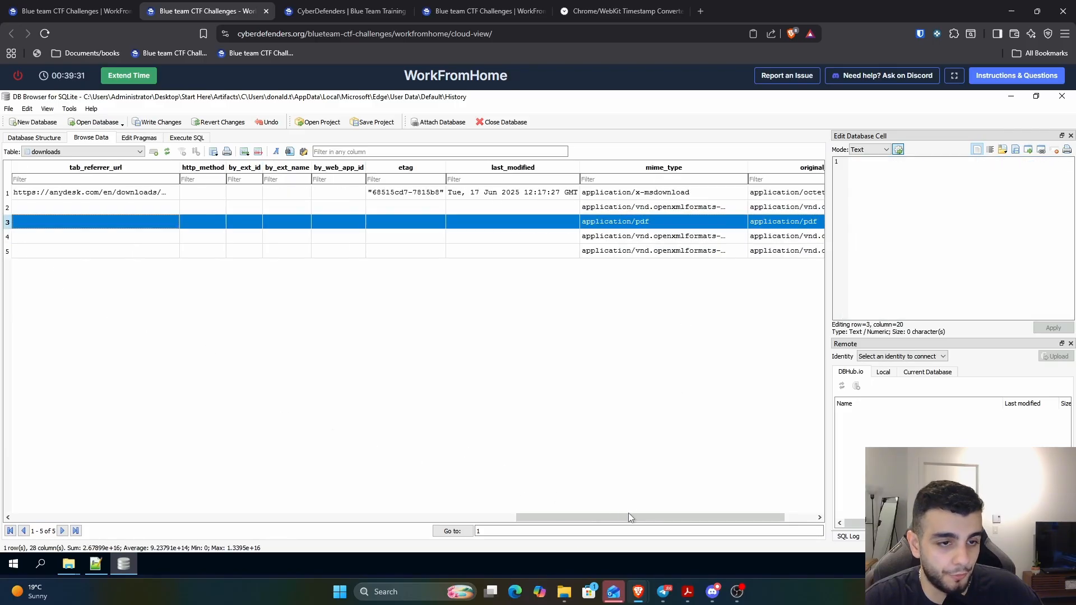
Step: Copy the total_bytes value 678650 from the PDF record
drag(623, 519, 142, 470)
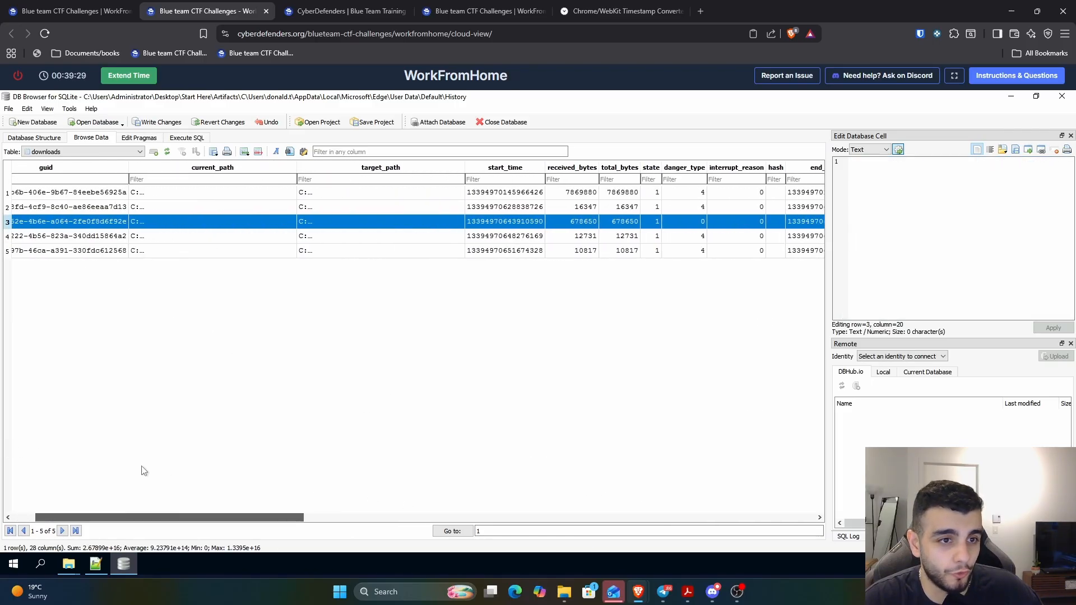
click(619, 221)
double_click(863, 162)
key(ctrl+c)
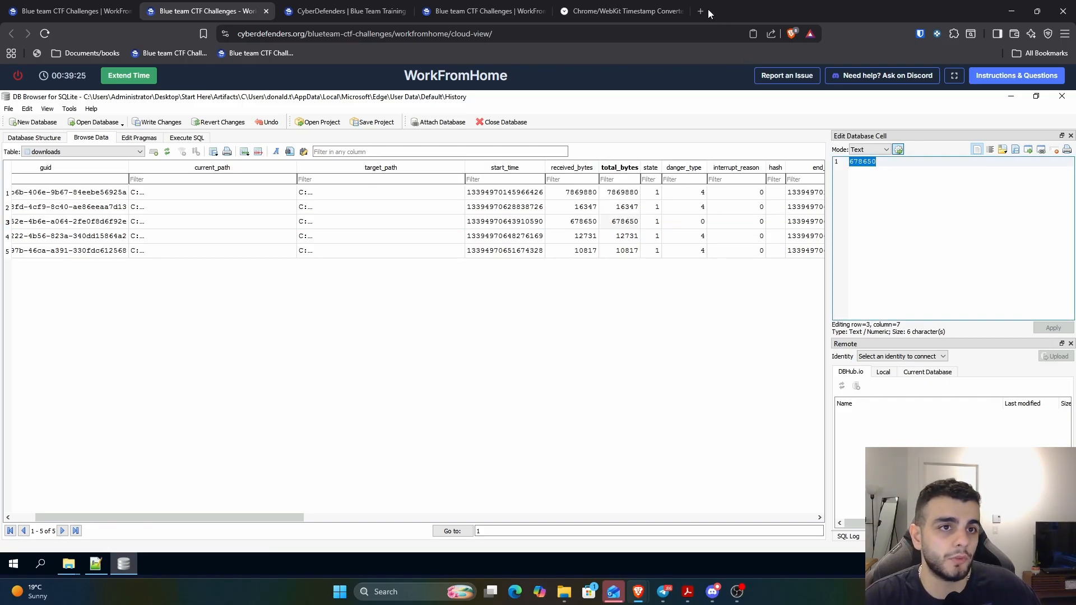
Step: Convert the PDF's size to KiB by calculating 678650/1024 with a web search in a new browser tab
click(701, 12)
key(ctrl+v)
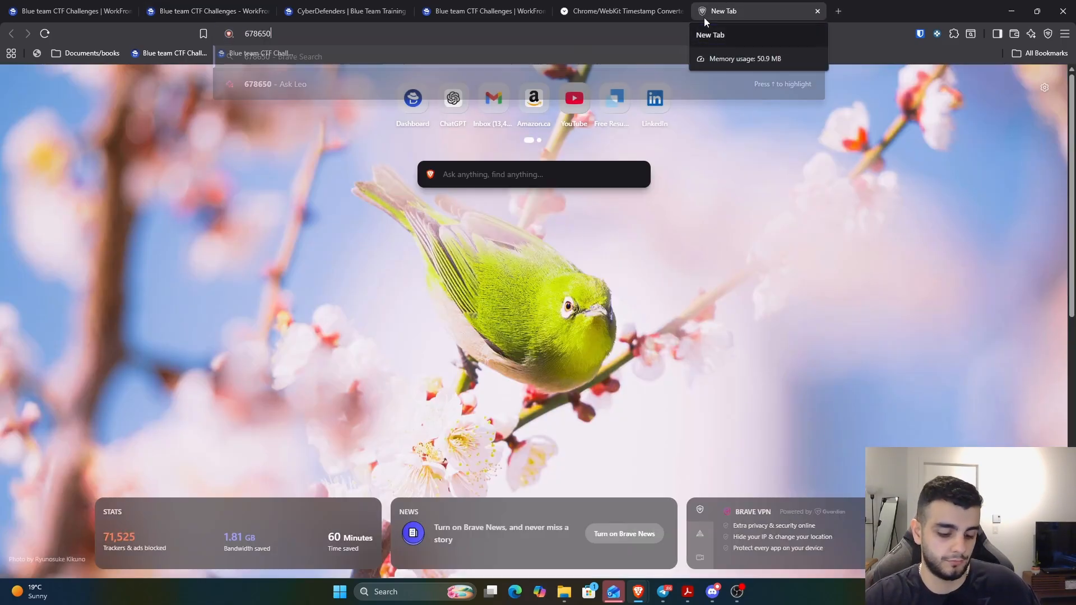
text(/1024)
key(Return)
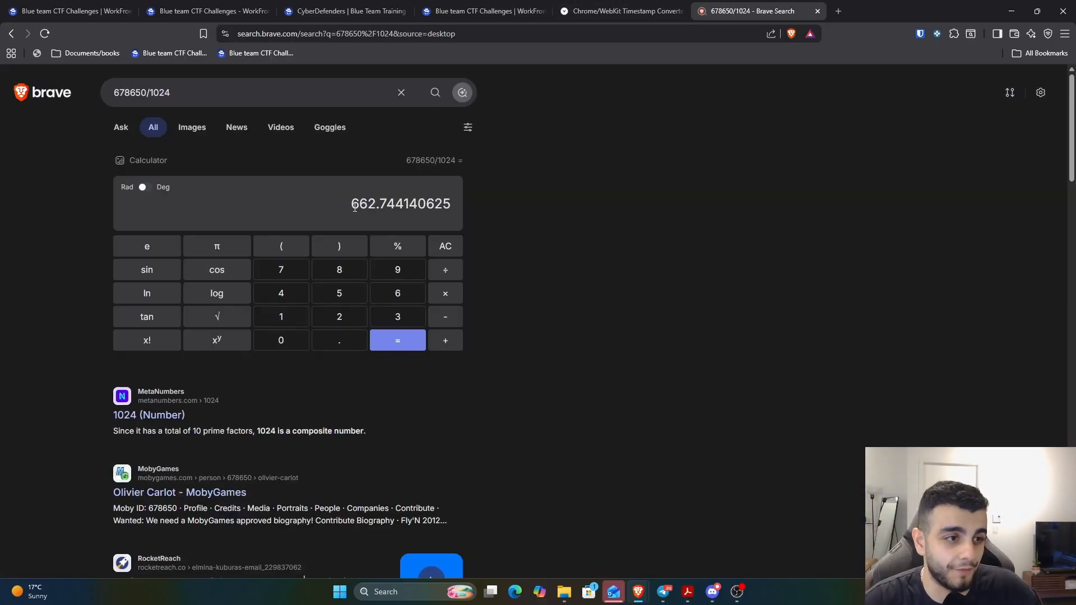
double_click(355, 207)
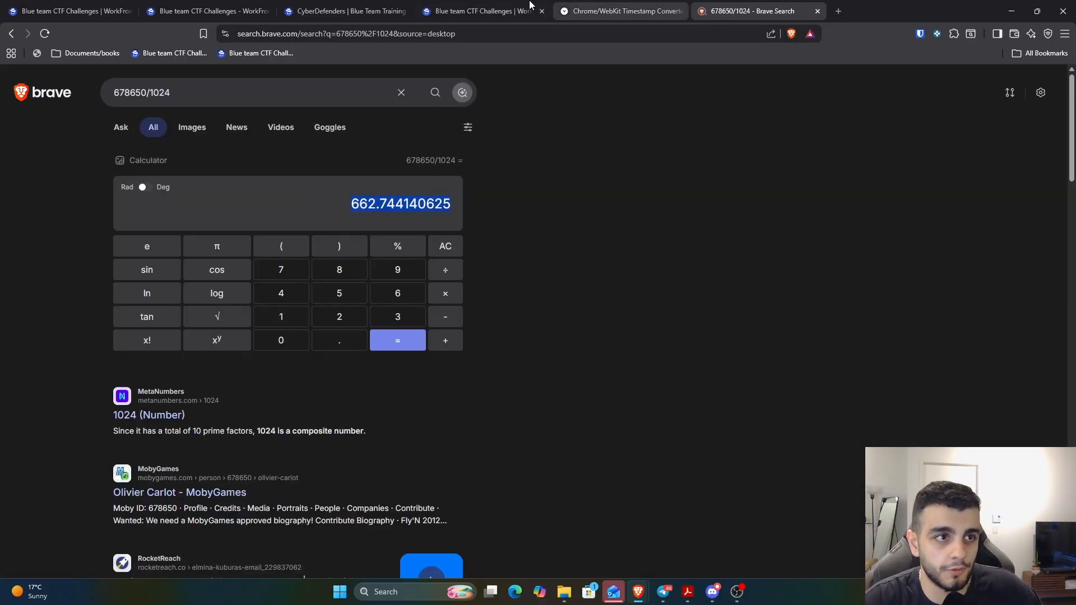
click(496, 13)
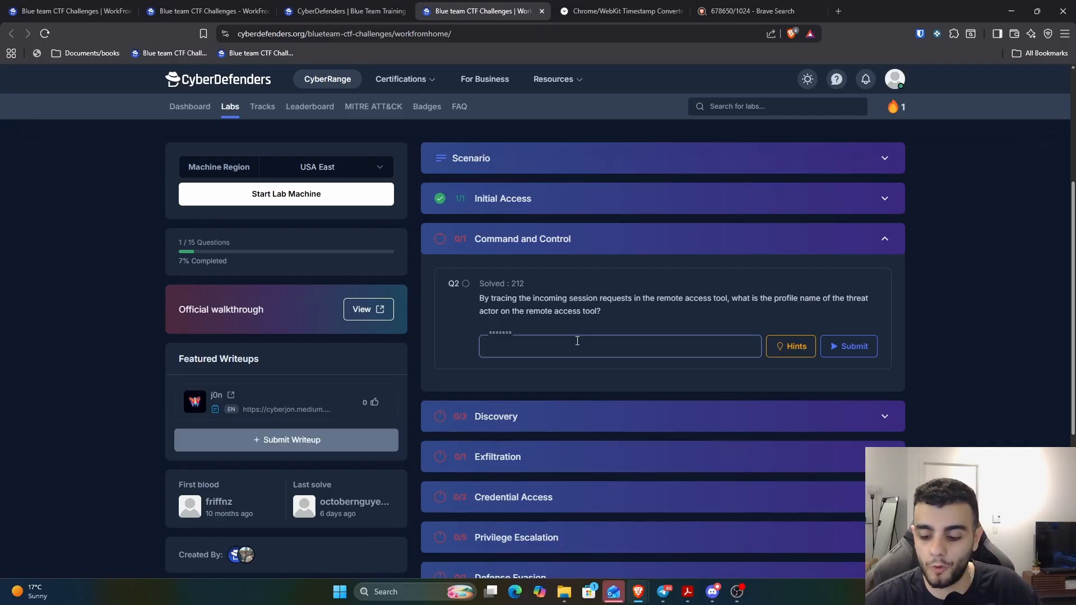
text(662)
key(ctrl+a)
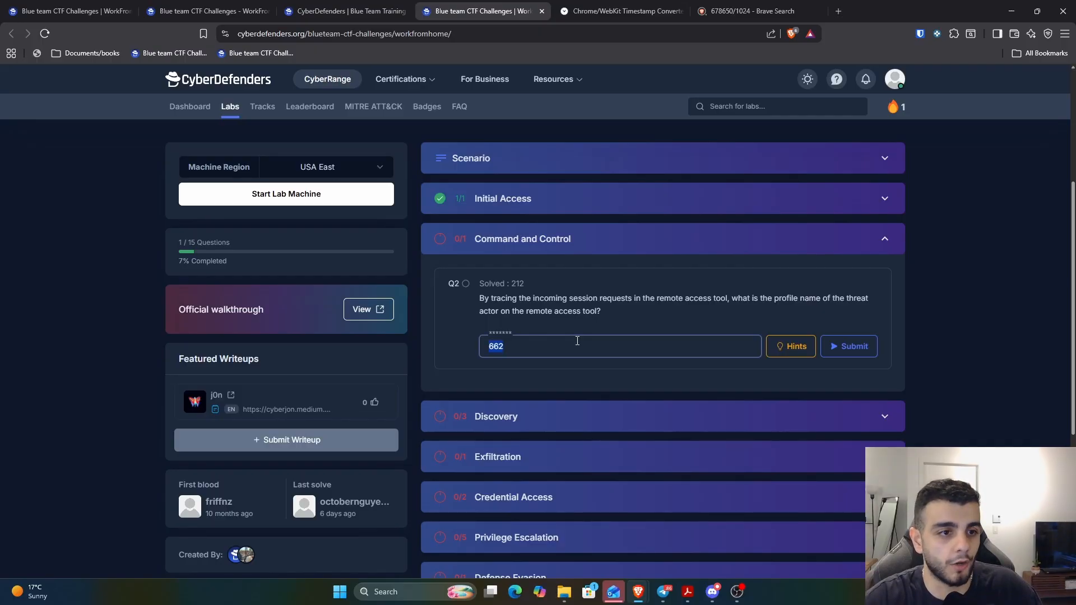
key(BackSpace)
Step: Return to the lab machine's questions and submit 662 as the answer to Q5
click(247, 7)
click(987, 81)
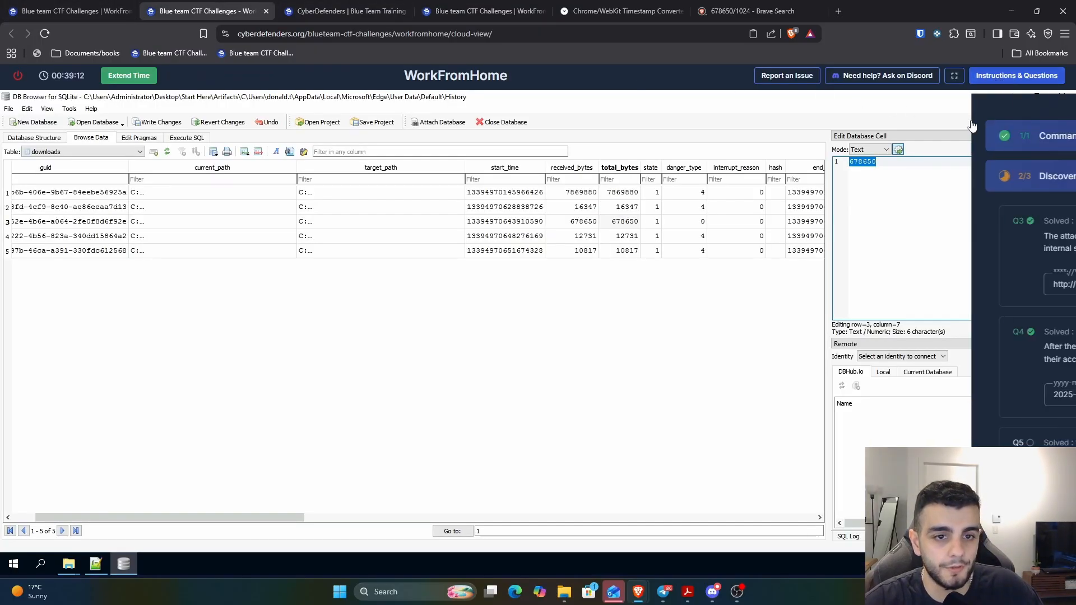
click(663, 502)
text(662)
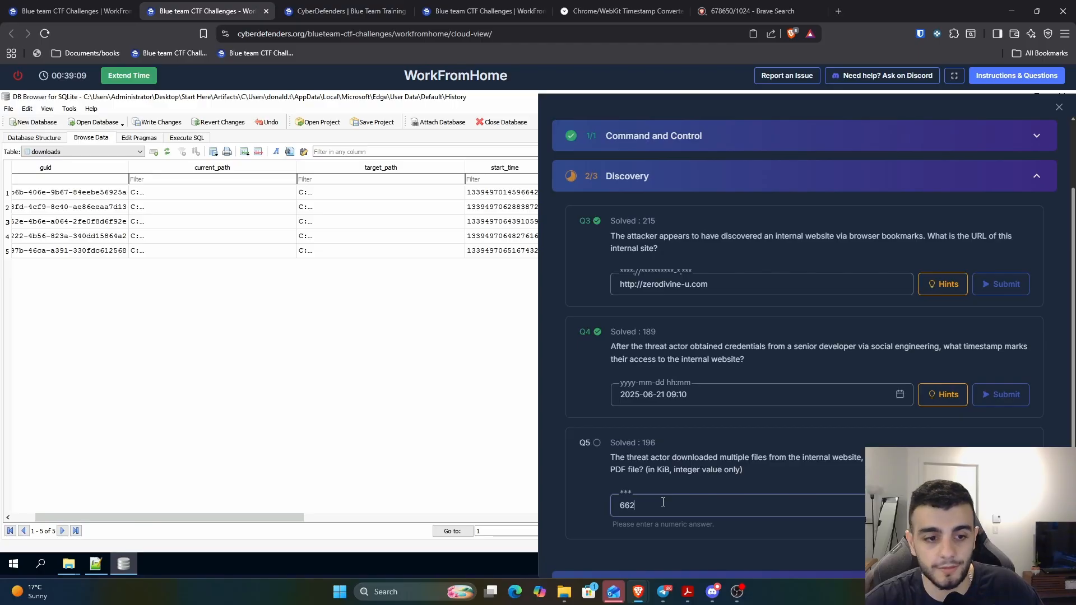
key(Return)
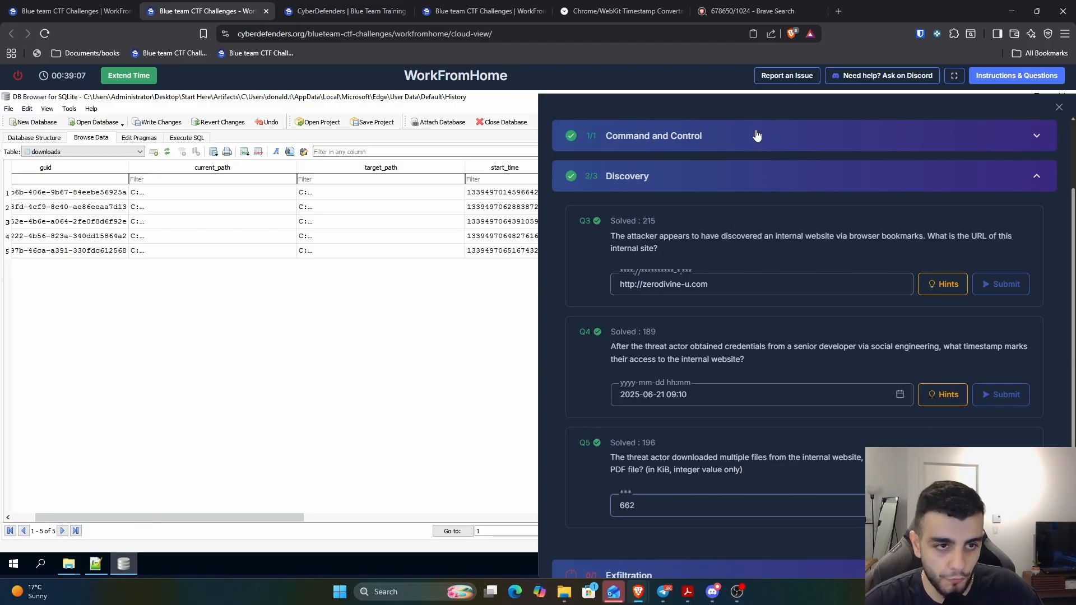
Step: Collapse the Discovery section and read Q6 under Exfiltration about when the file transfer began
click(714, 176)
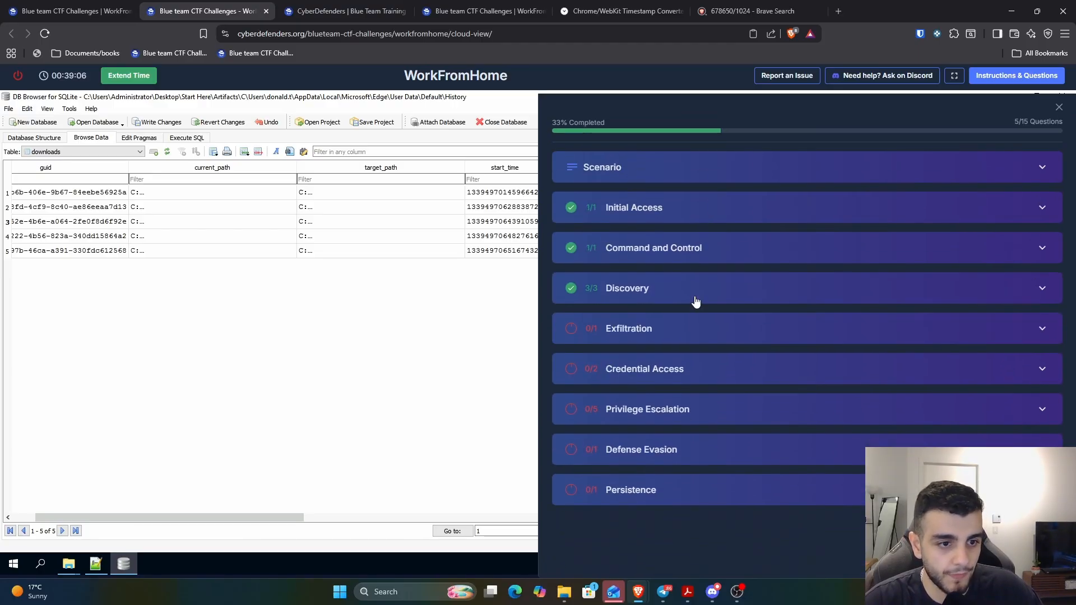
click(690, 326)
triple_click(670, 393)
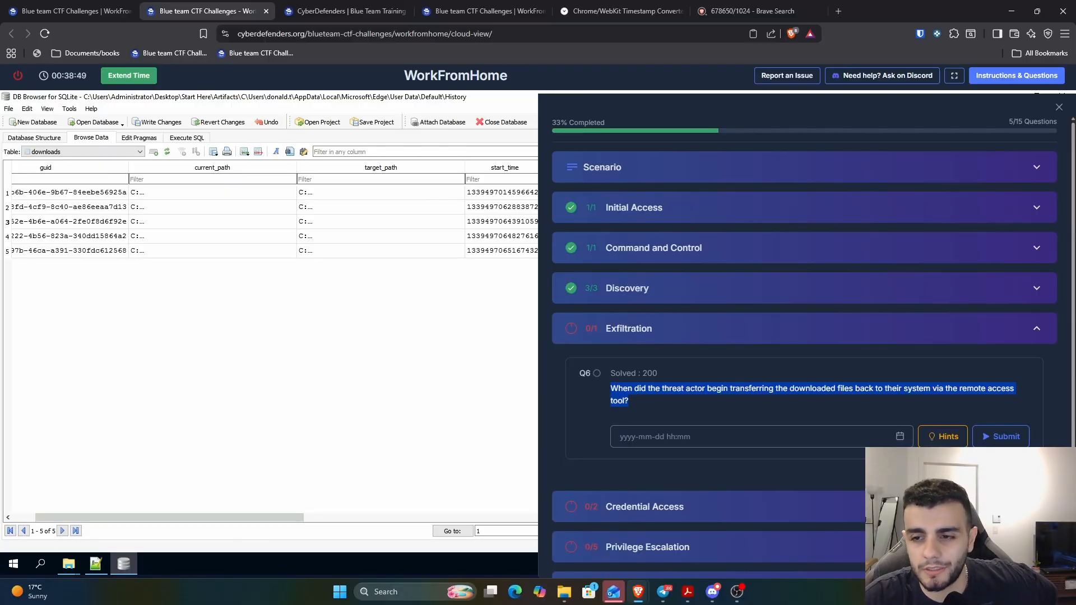
Step: Switch to the AnyDesk folder window in File Explorer and open file_transfer_trace.txt
click(65, 566)
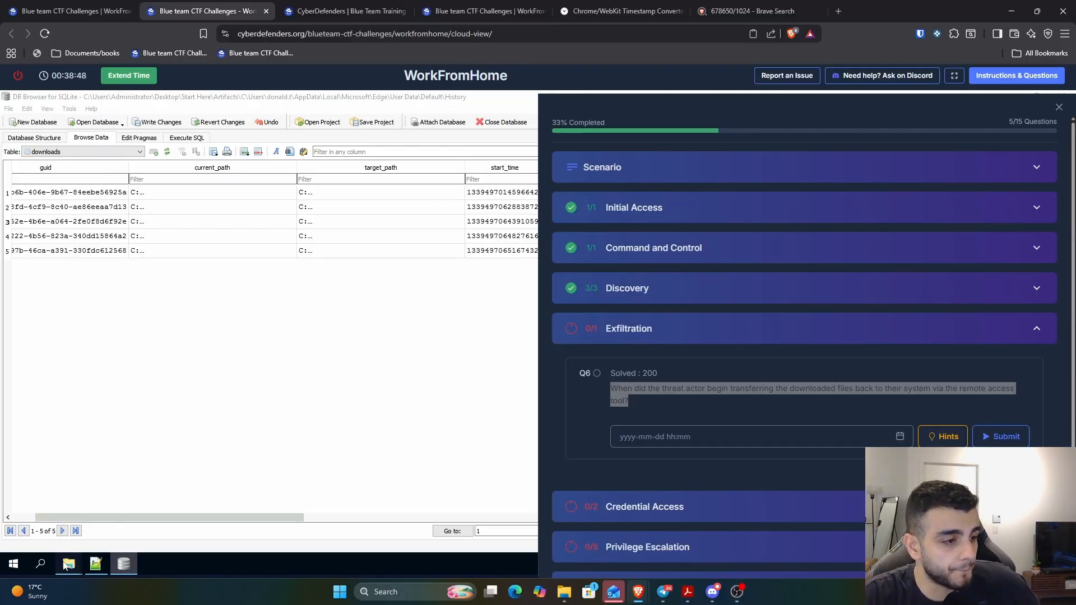
click(130, 506)
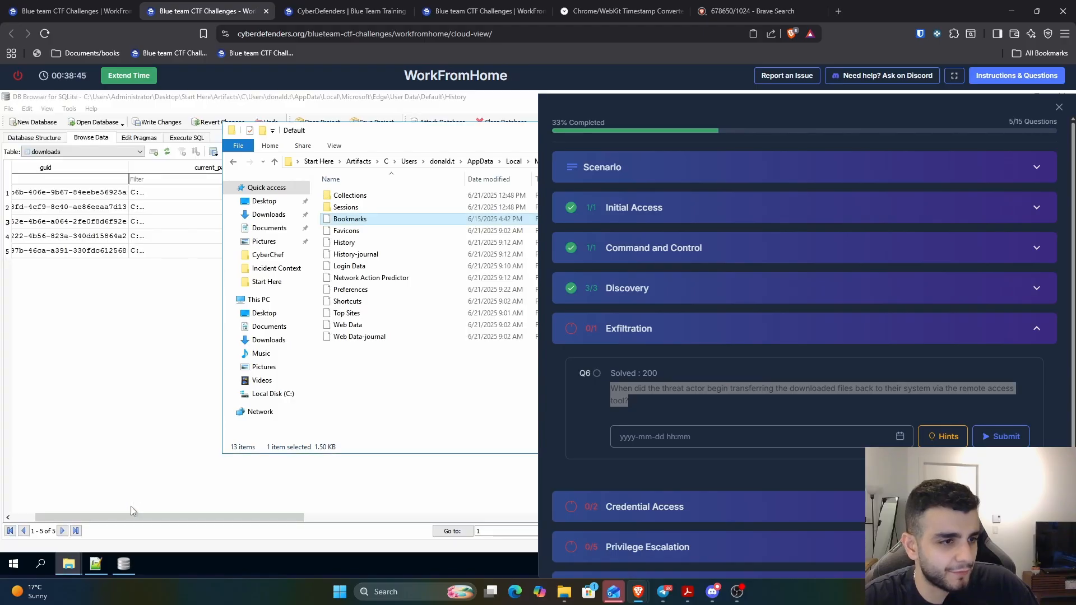
click(70, 562)
click(232, 520)
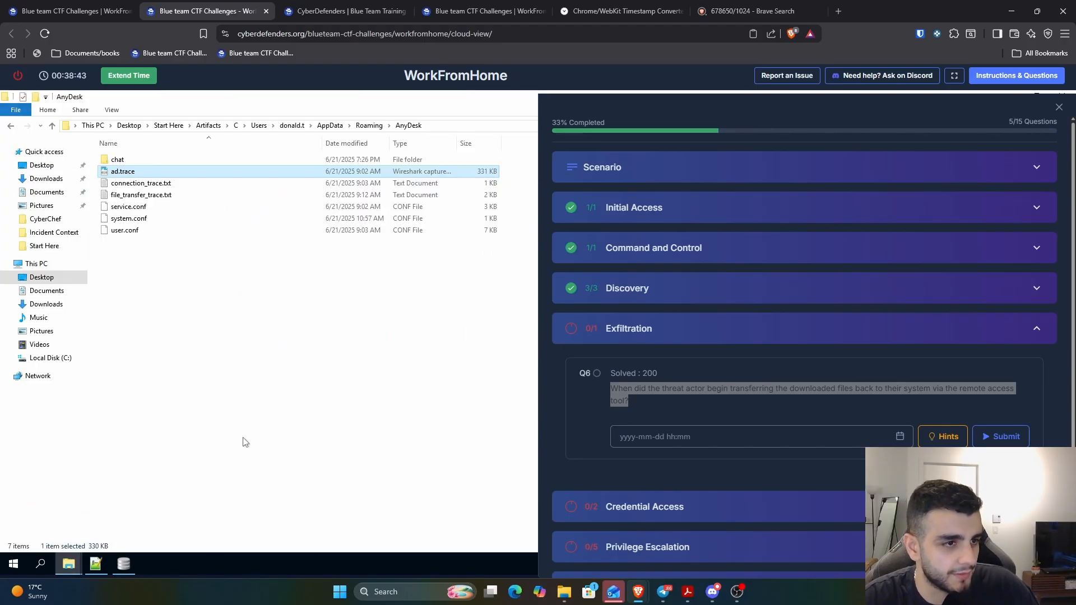
double_click(165, 195)
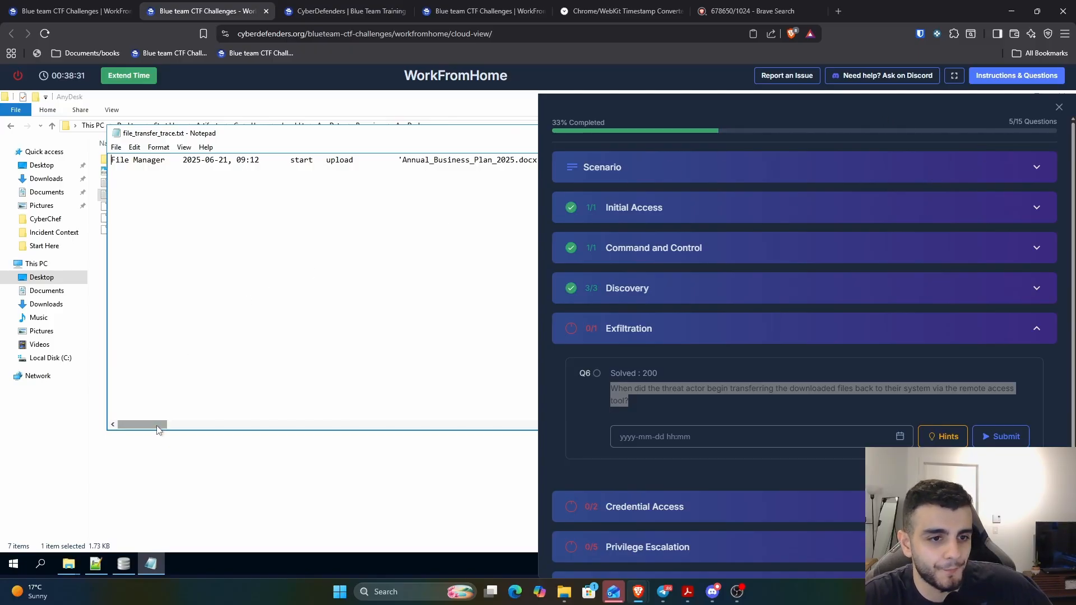
Step: Compare the Q4 access timestamp with the upload start time and file name in file_transfer_trace.txt
click(656, 292)
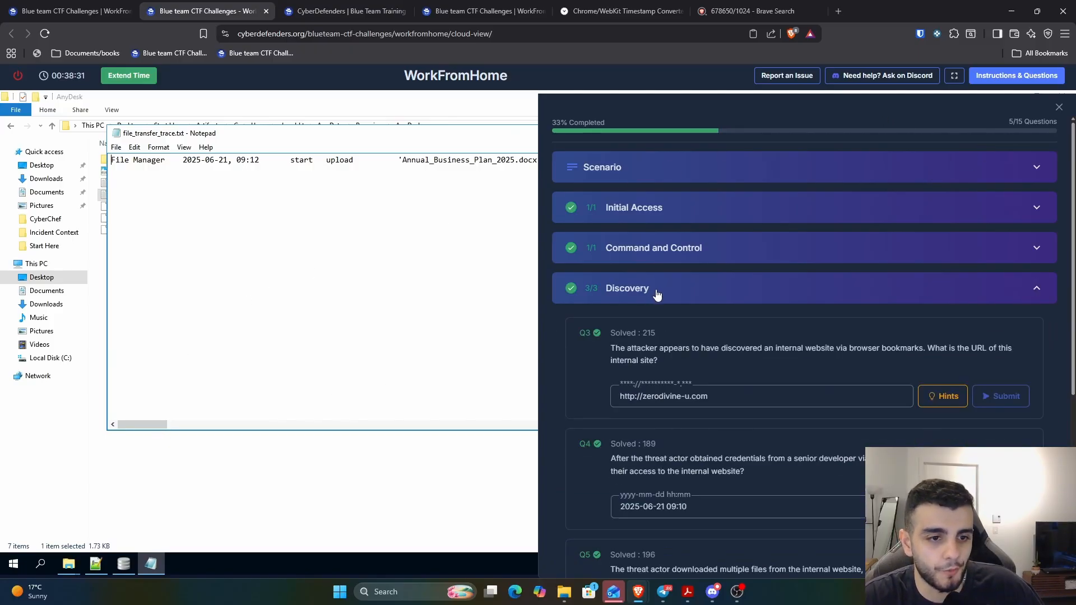
click(721, 508)
key(ctrl+a)
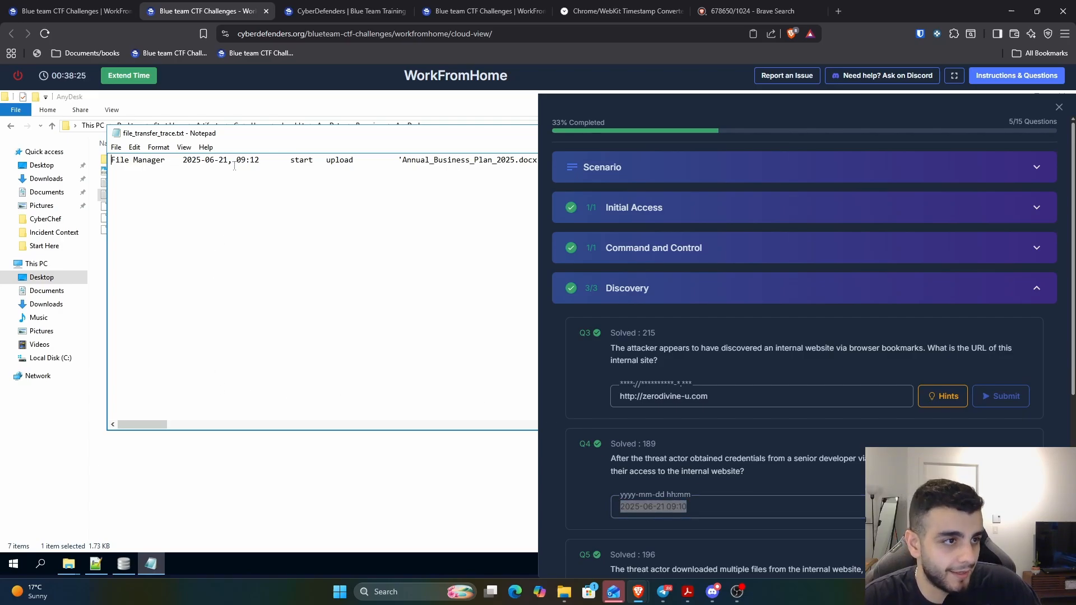
drag(260, 160, 182, 159)
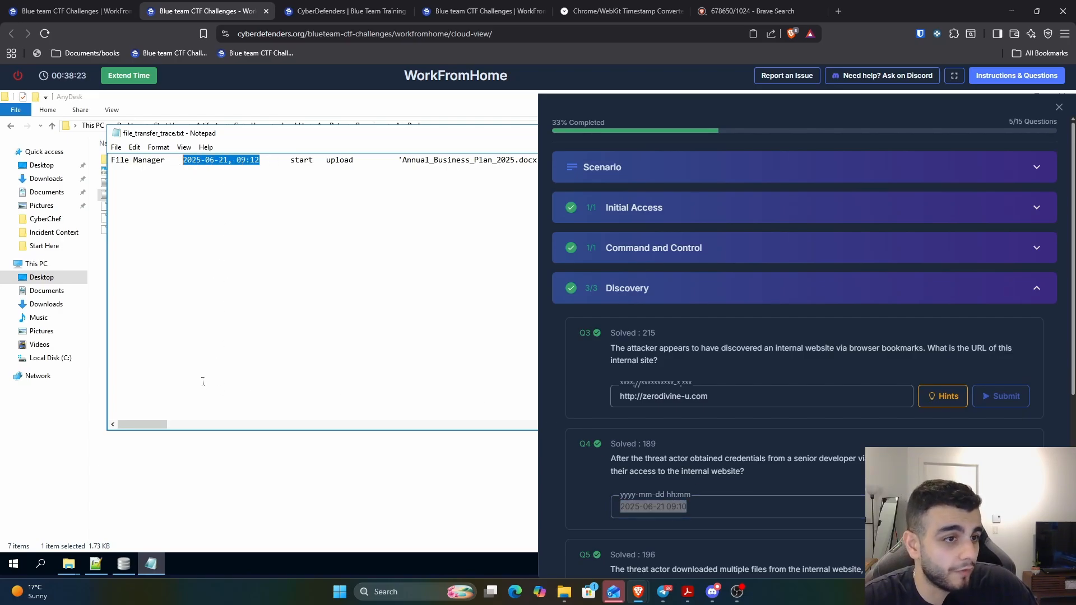
drag(149, 427, 182, 430)
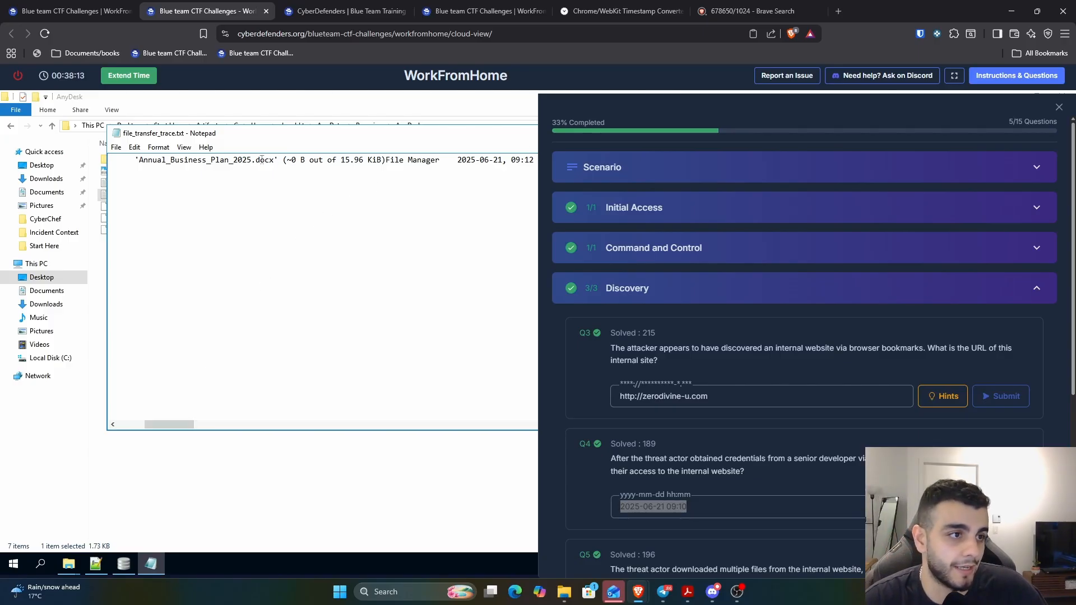
double_click(155, 165)
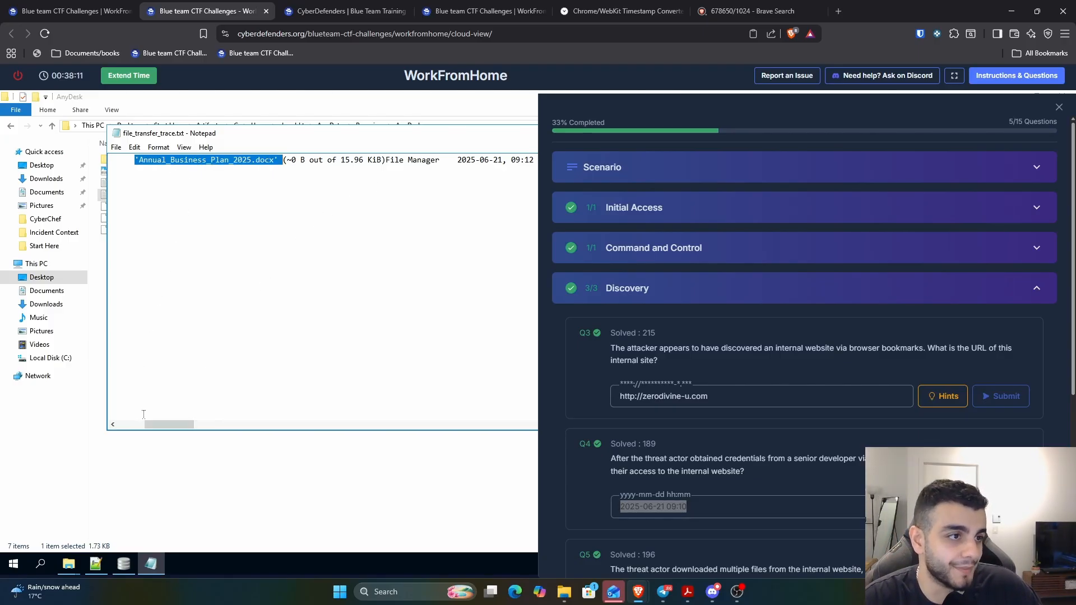
drag(160, 423, 133, 423)
Step: Reopen Q6 under Exfiltration and copy the upload date 2025-06-21 from the file transfer trace
scroll(819, 395, down, 2)
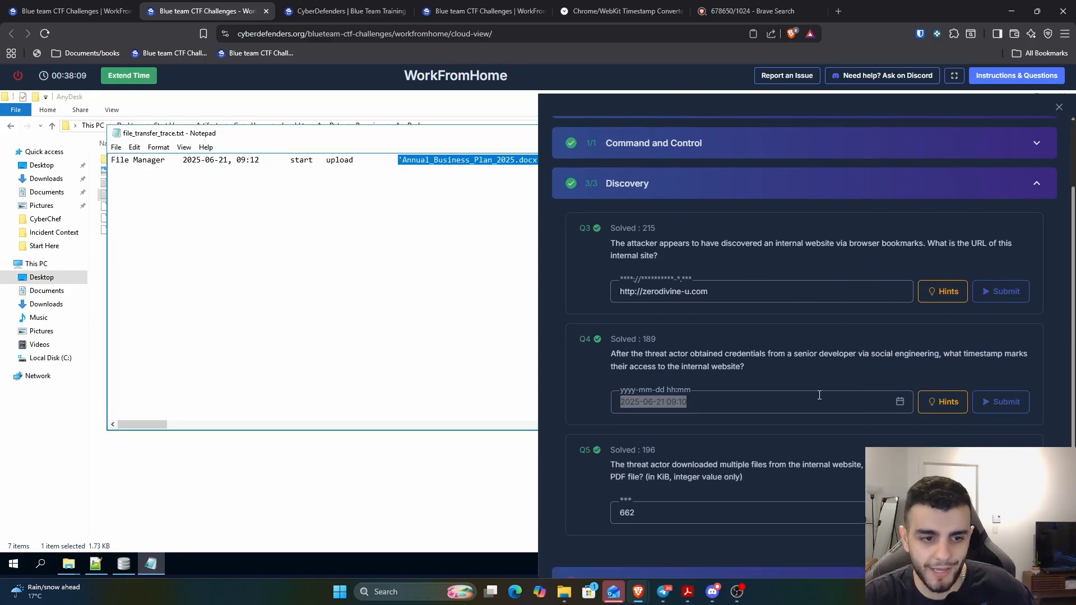
scroll(819, 395, down, 1)
click(710, 443)
click(684, 361)
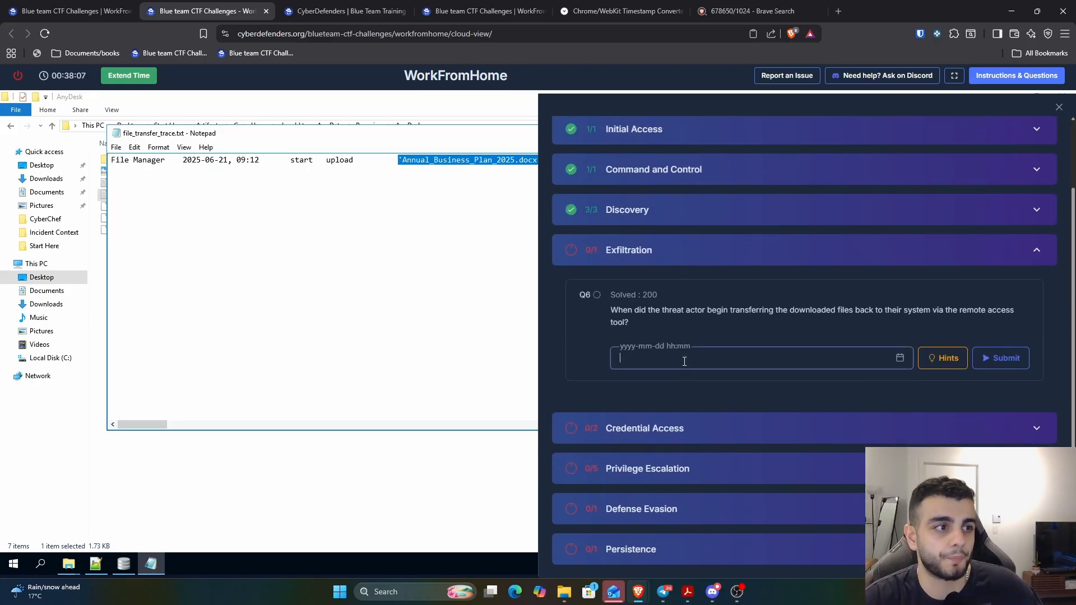
text(2020)
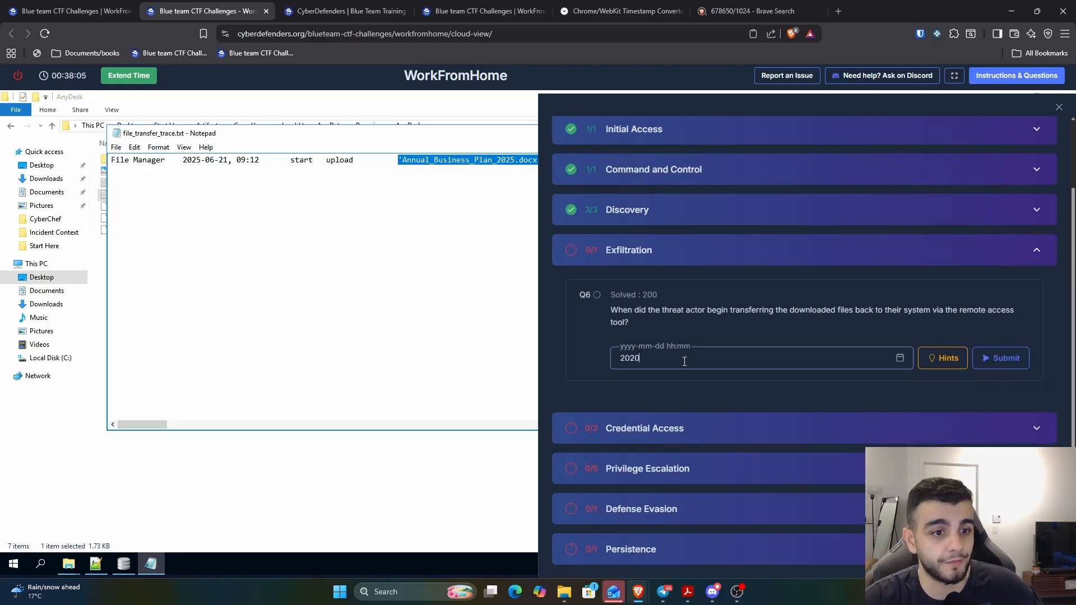
drag(184, 162, 231, 161)
key(ctrl+c)
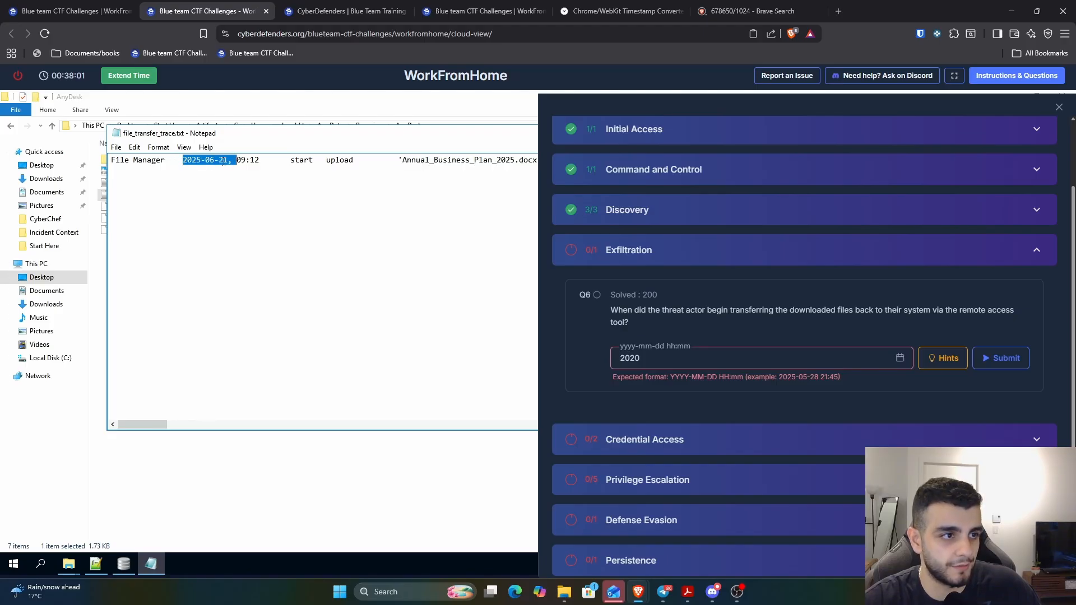
click(745, 365)
key(ctrl+a)
key(ctrl+v)
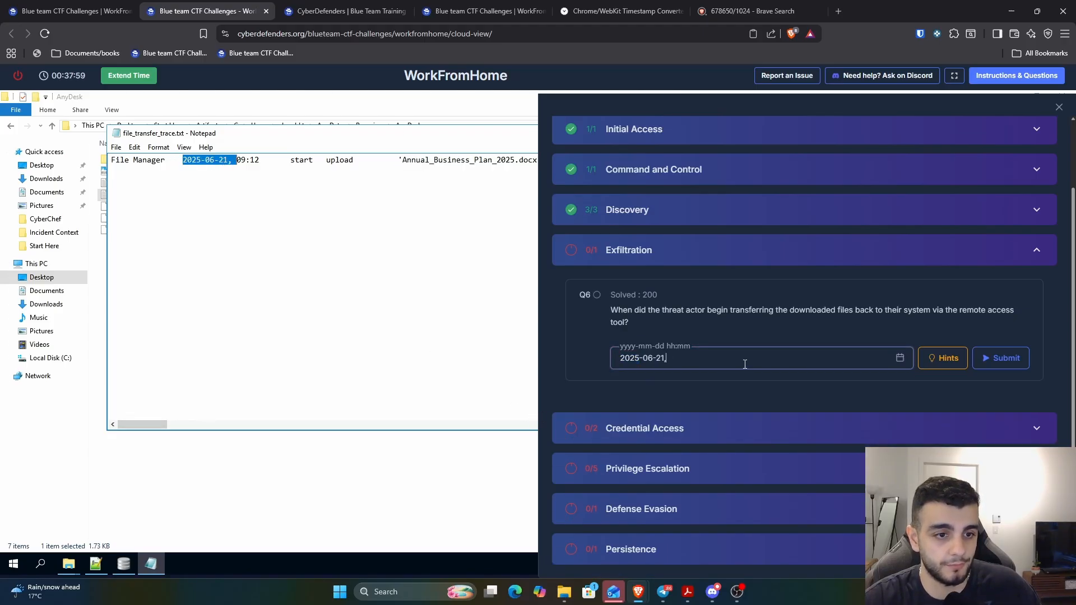
text(09)
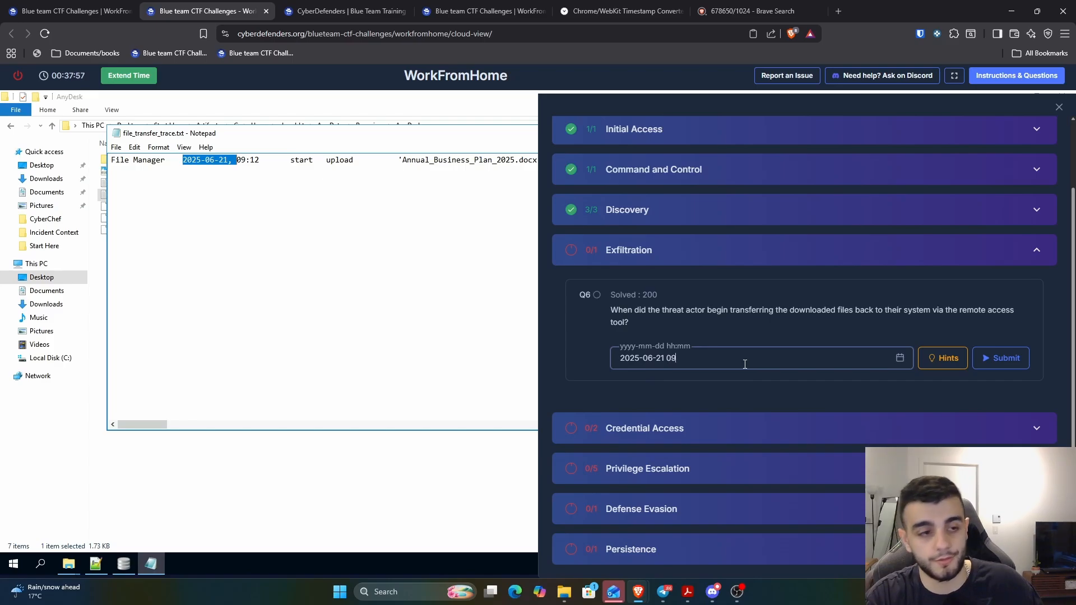
text(:12)
key(Return)
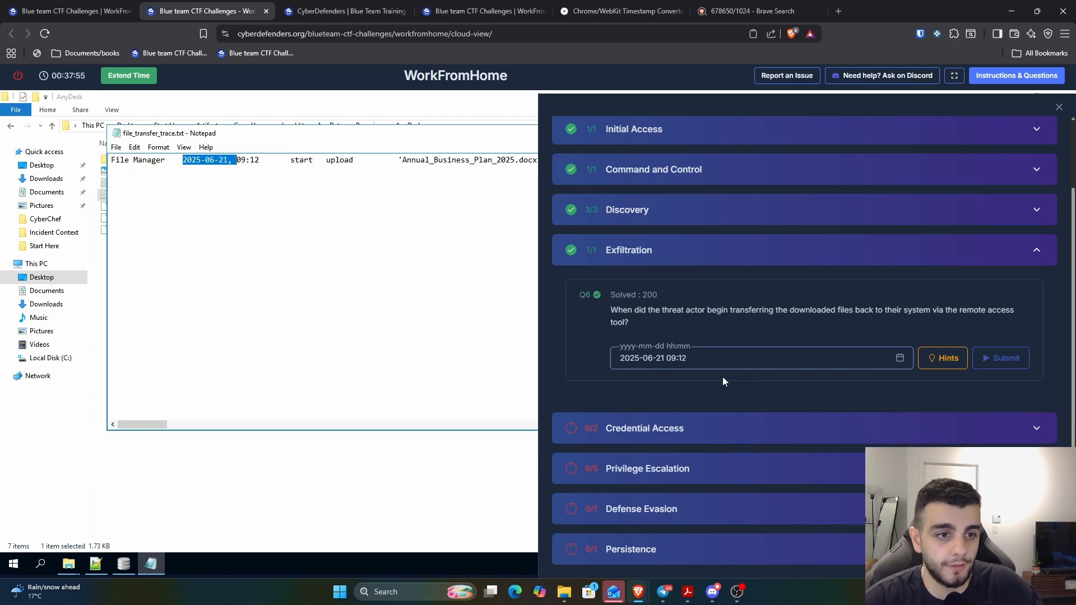
Step: Expand the Credential Access section and read Q7 about the IP address used to brute-force the senior developer's account
click(723, 427)
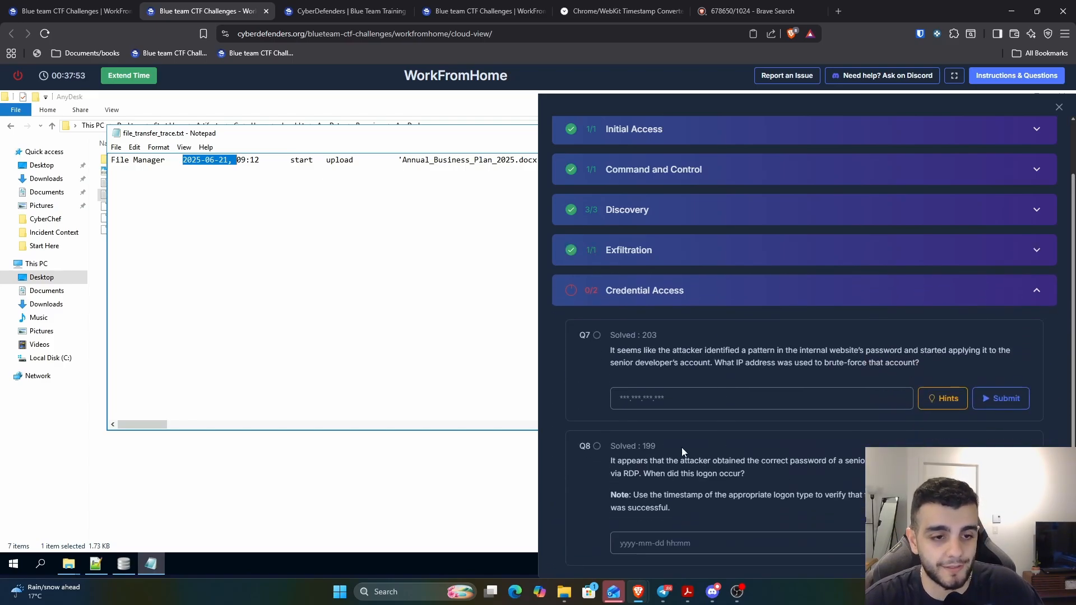
triple_click(632, 351)
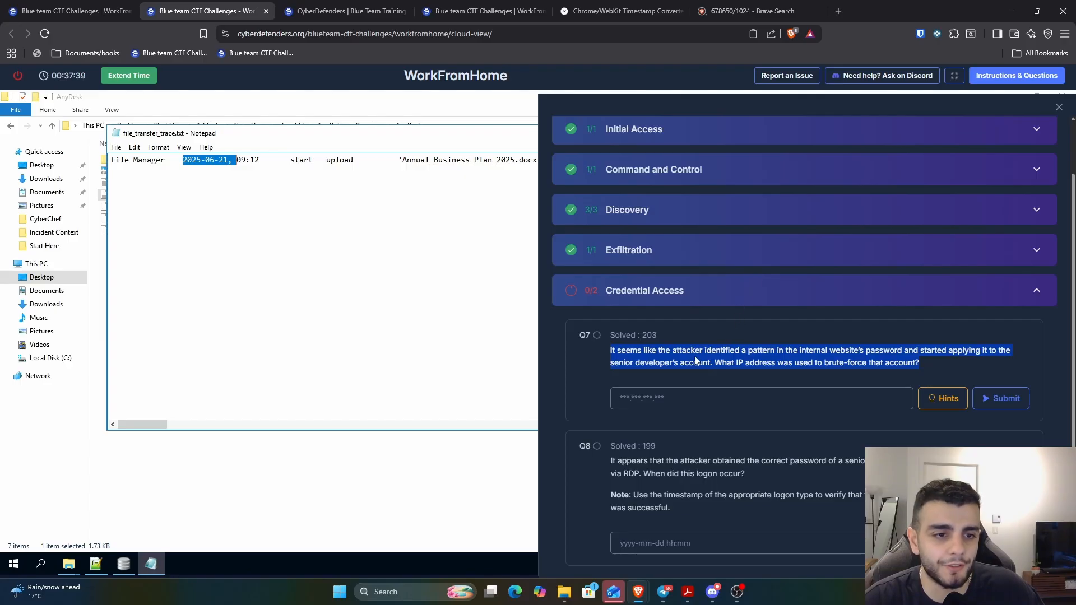
drag(715, 362, 905, 363)
triple_click(903, 364)
triple_click(904, 365)
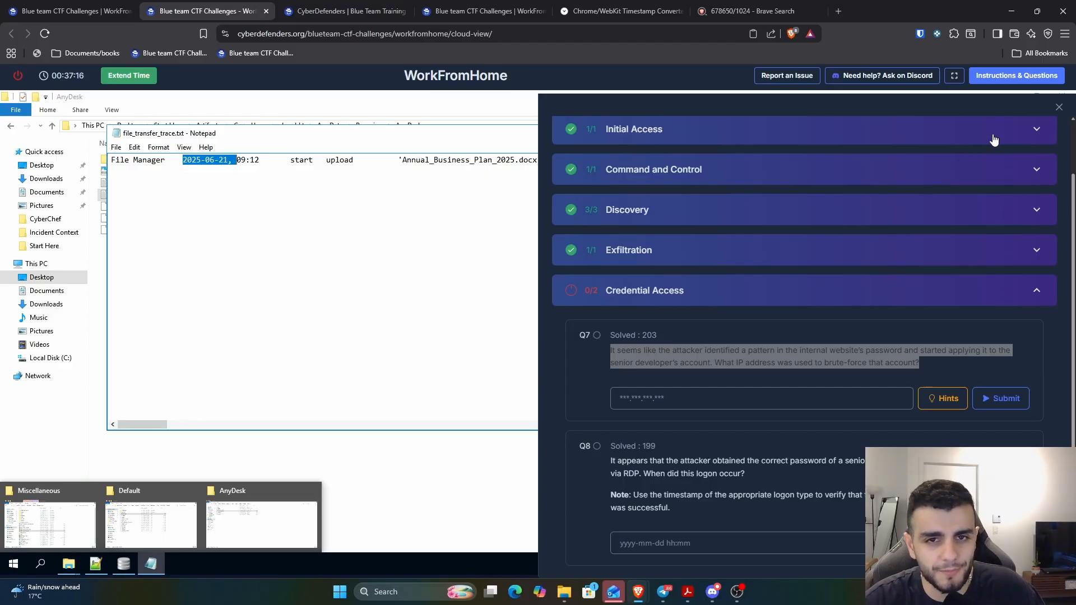
Step: Launch kape_gui.exe from Start Here\Tools\Miscellaneous\KAPE and review question Q7 about the brute-force IP address
click(1058, 106)
drag(511, 145, 613, 145)
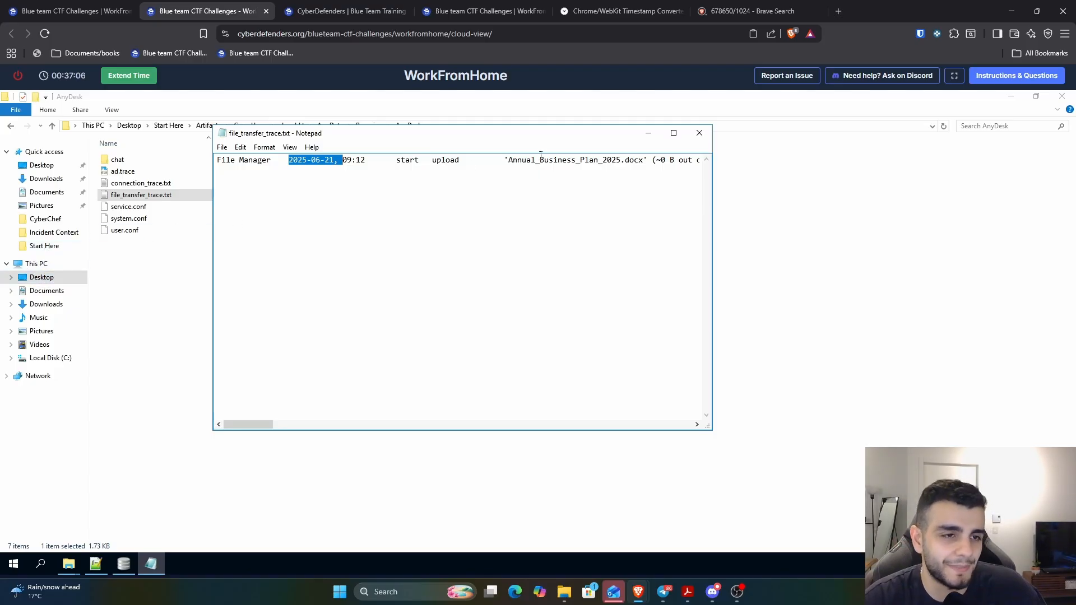
drag(551, 137, 679, 139)
click(44, 245)
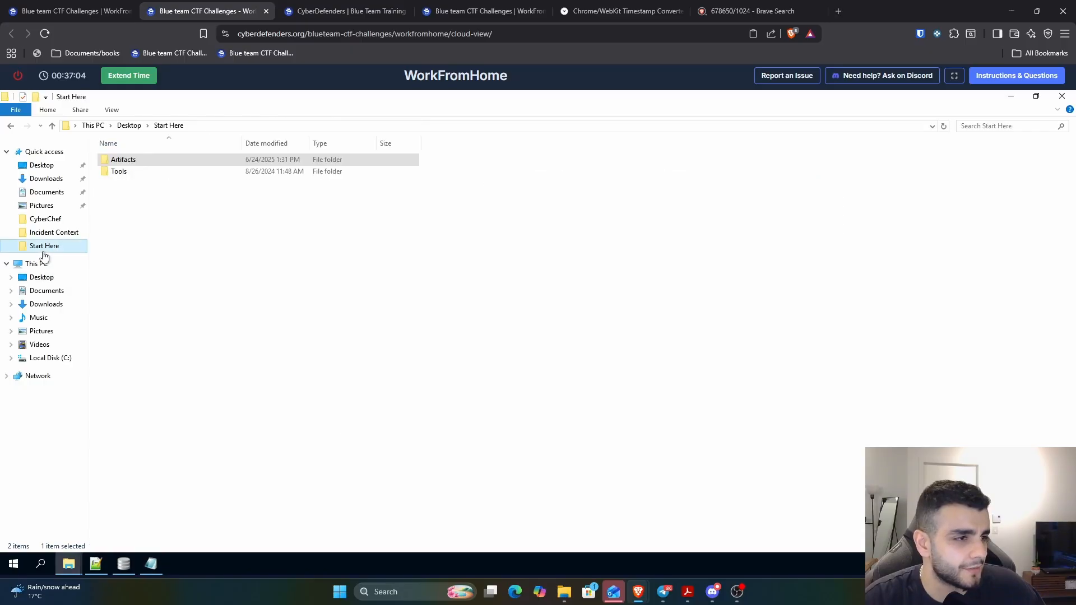
double_click(134, 172)
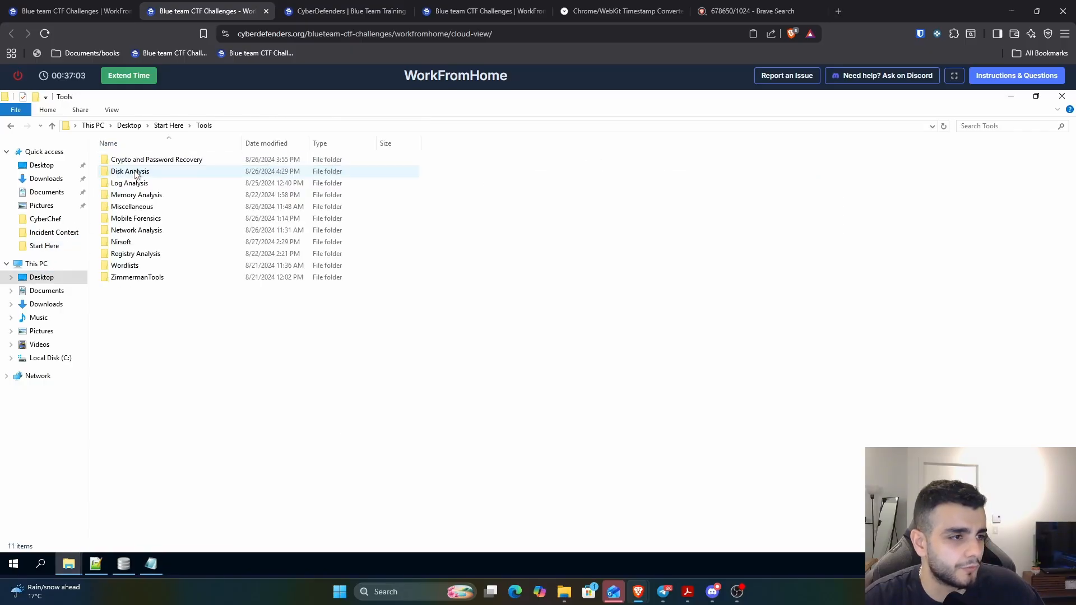
double_click(155, 208)
double_click(140, 207)
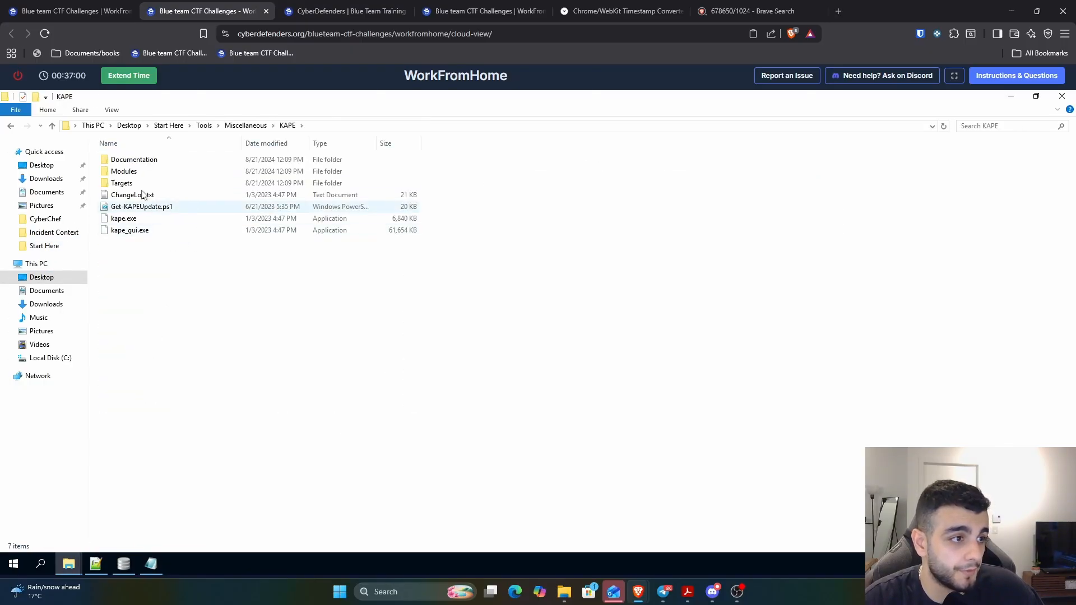
double_click(141, 231)
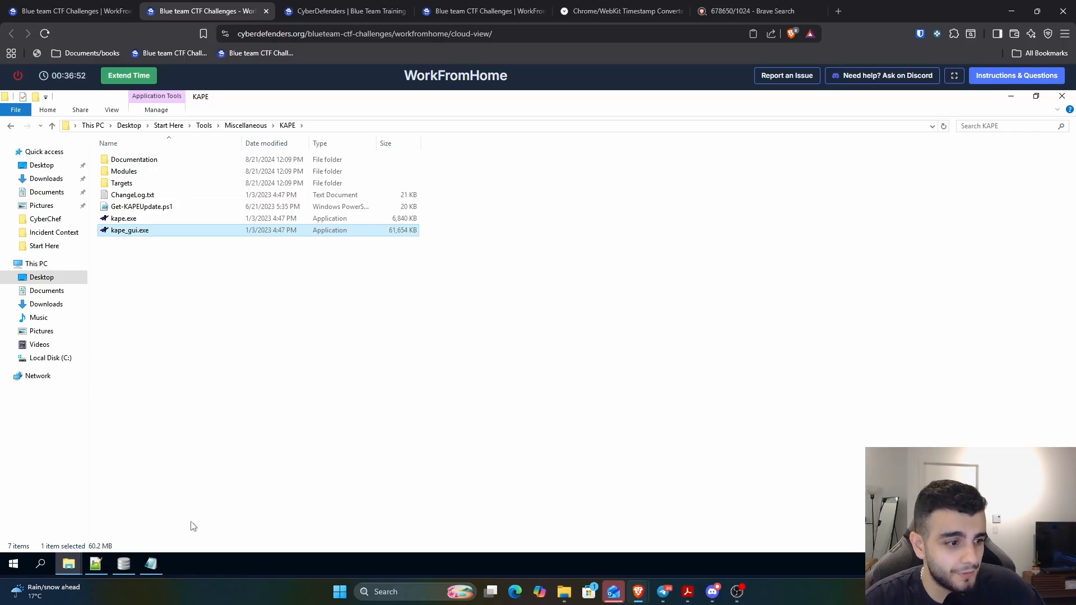
click(1012, 78)
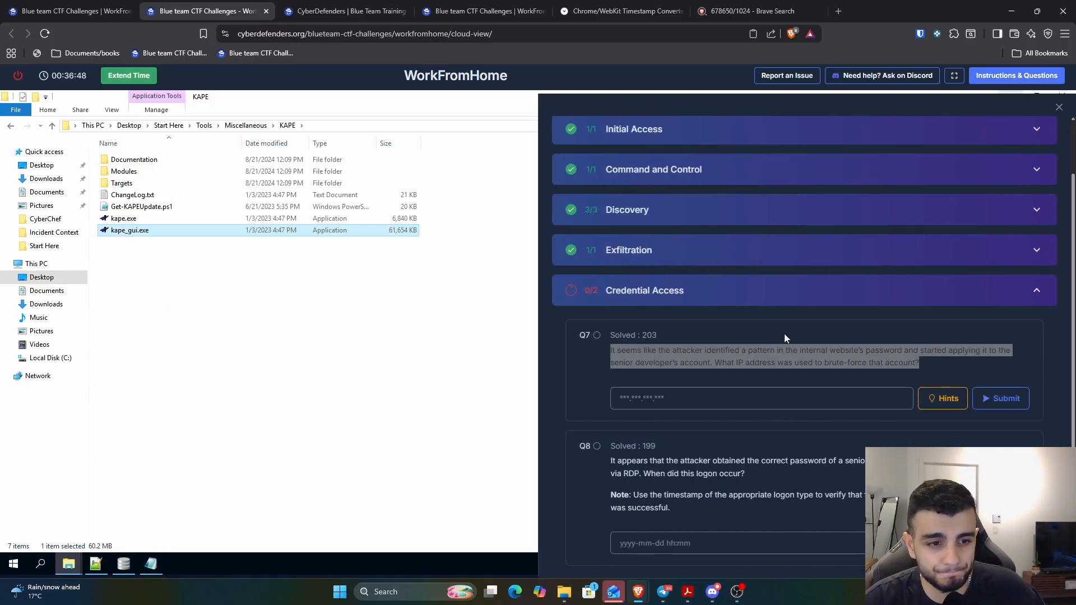
scroll(729, 336, down, 1)
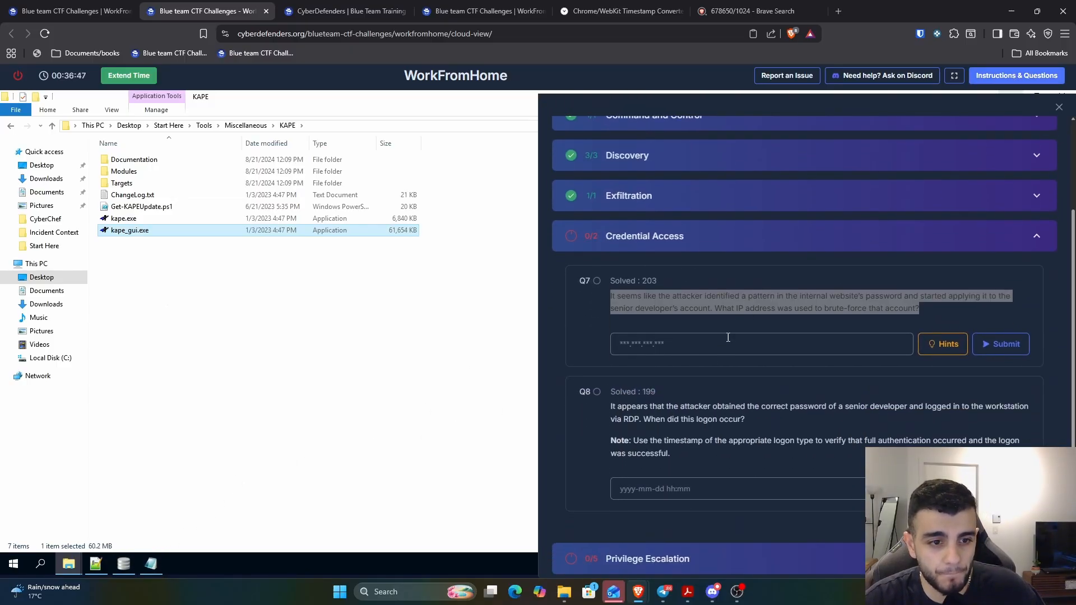
triple_click(738, 308)
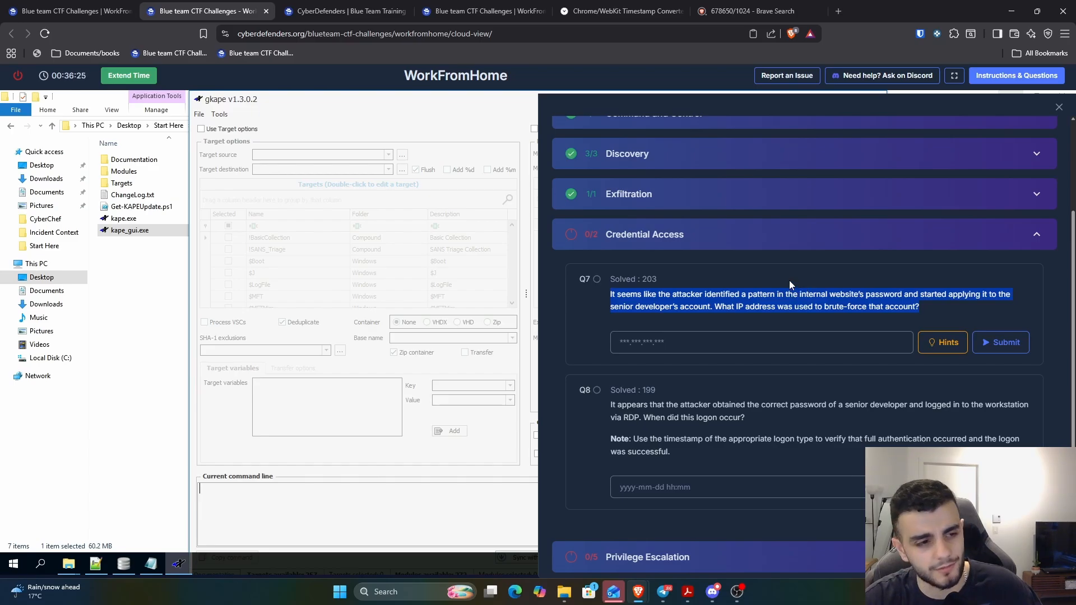
click(1058, 108)
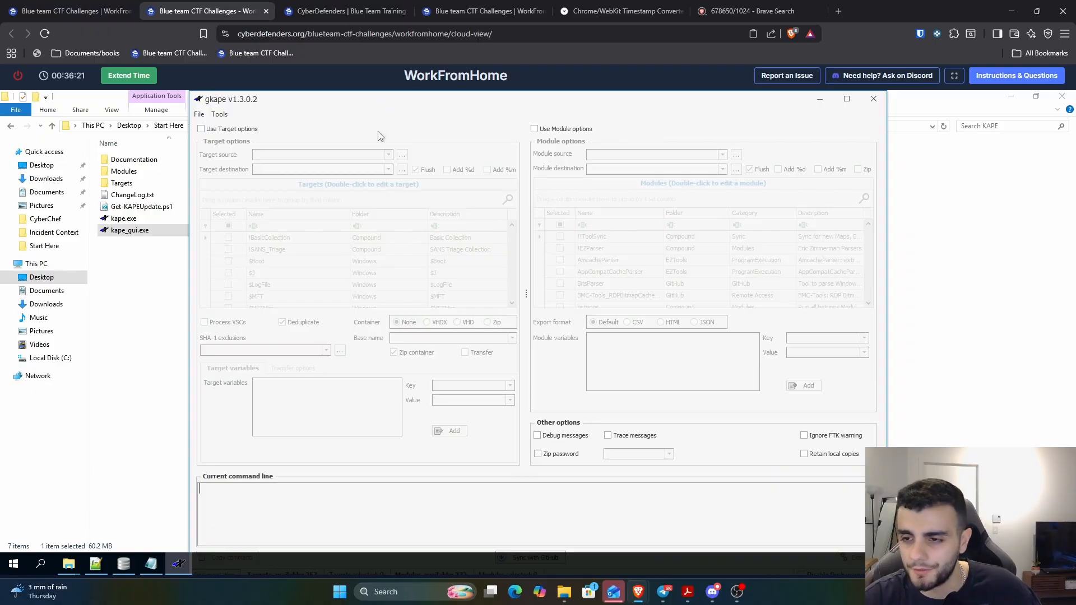
Step: Enable the module options and set the module source to the Desktop\Start Here\Artifacts\C folder
click(534, 129)
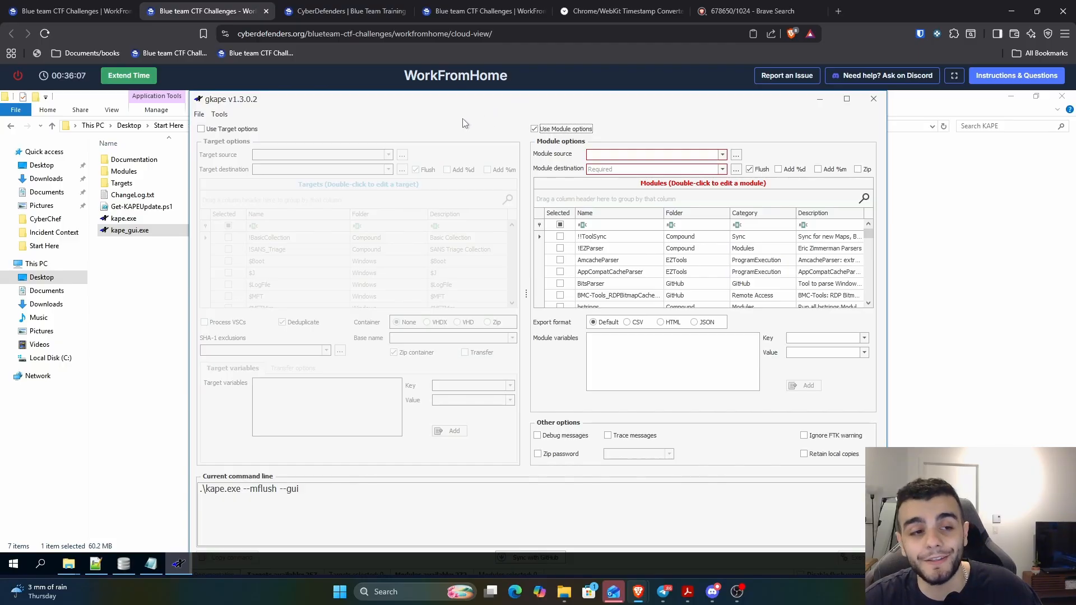
click(736, 155)
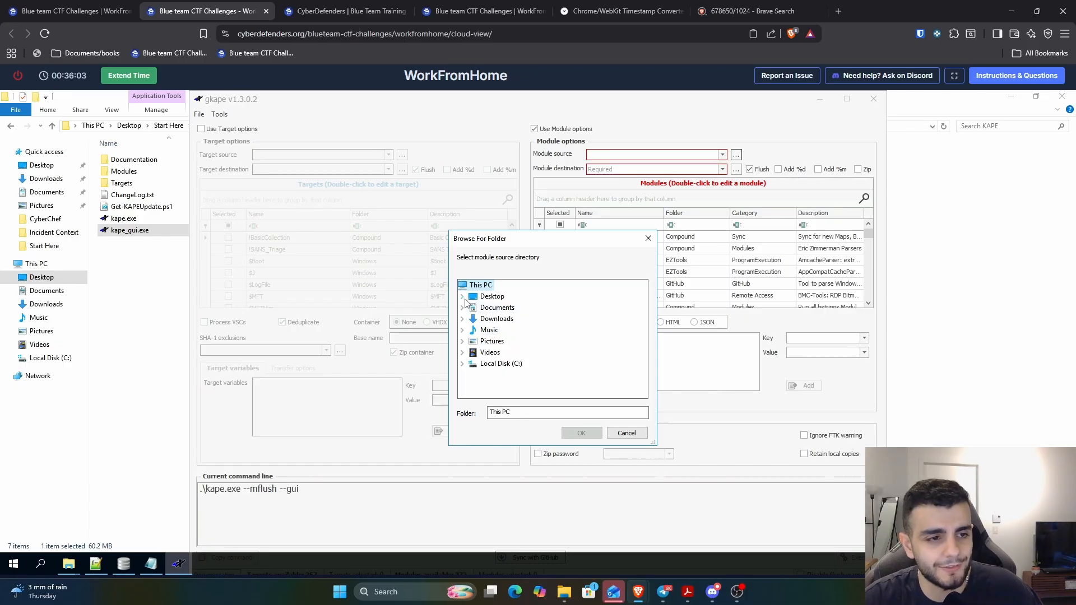
click(463, 296)
click(473, 307)
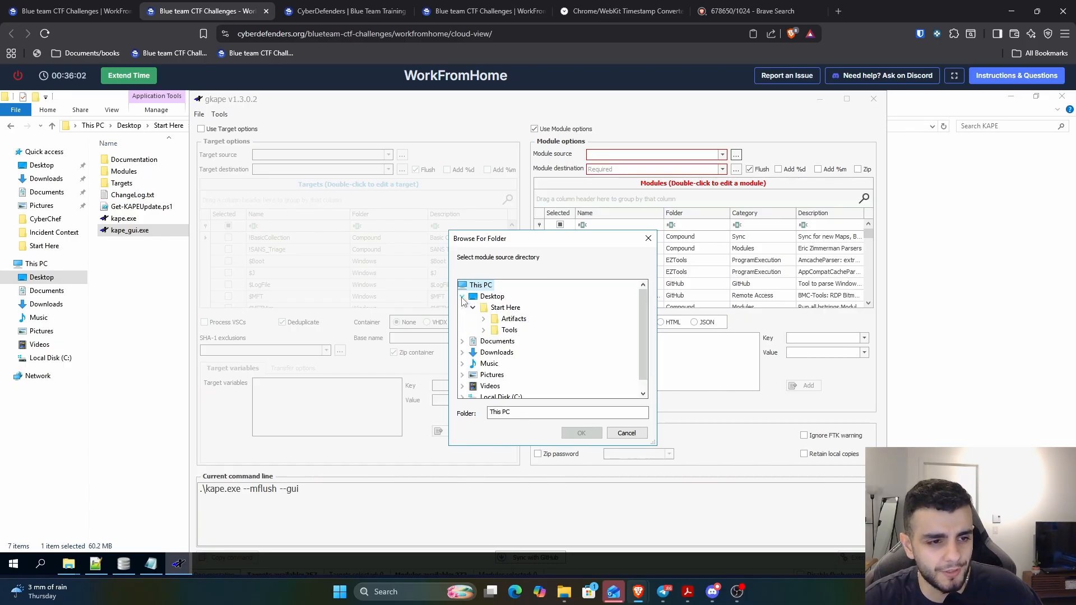
click(483, 319)
double_click(504, 329)
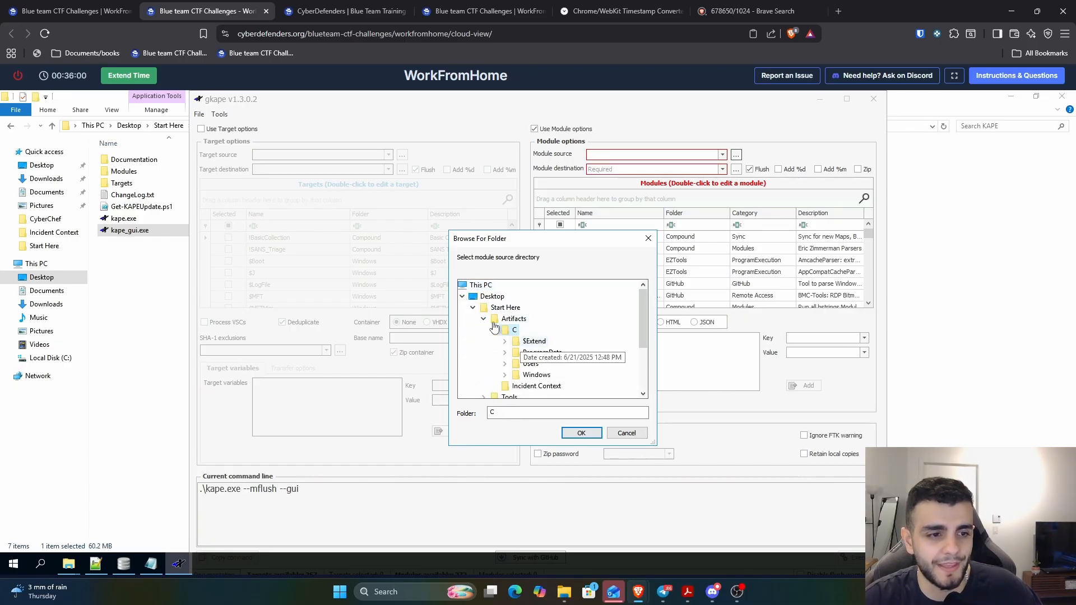
click(581, 433)
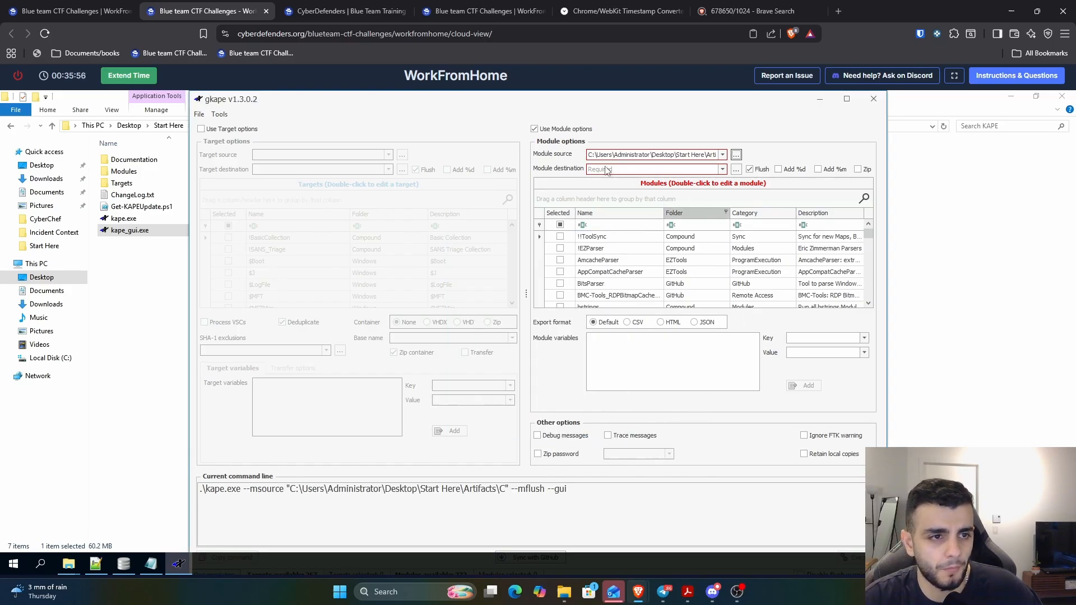
Step: Set the module destination to the Desktop\Start Here folder and turn off Flush for the modules
click(736, 169)
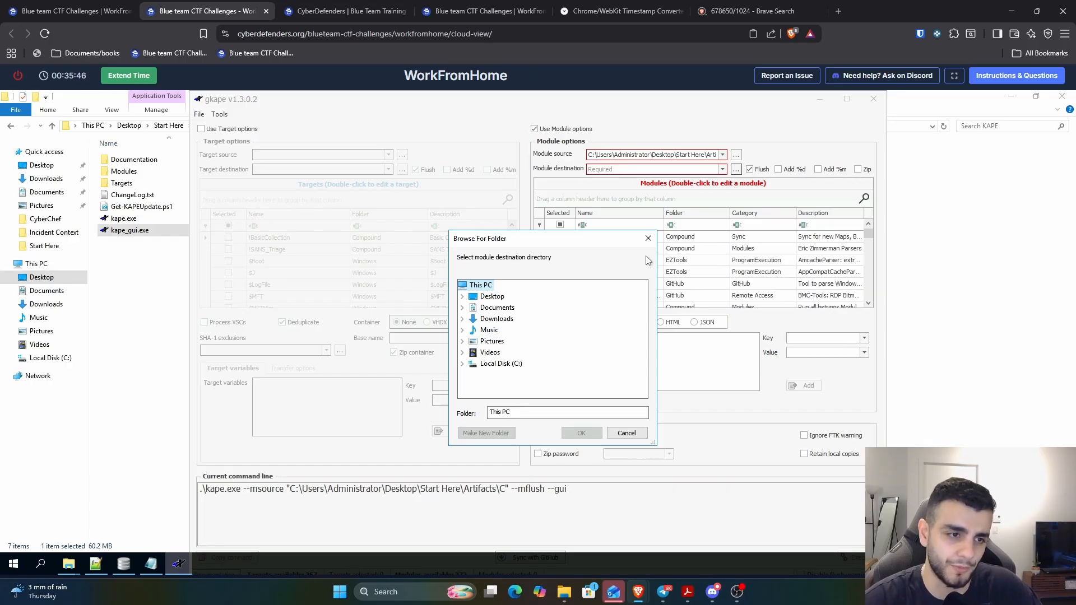
double_click(473, 297)
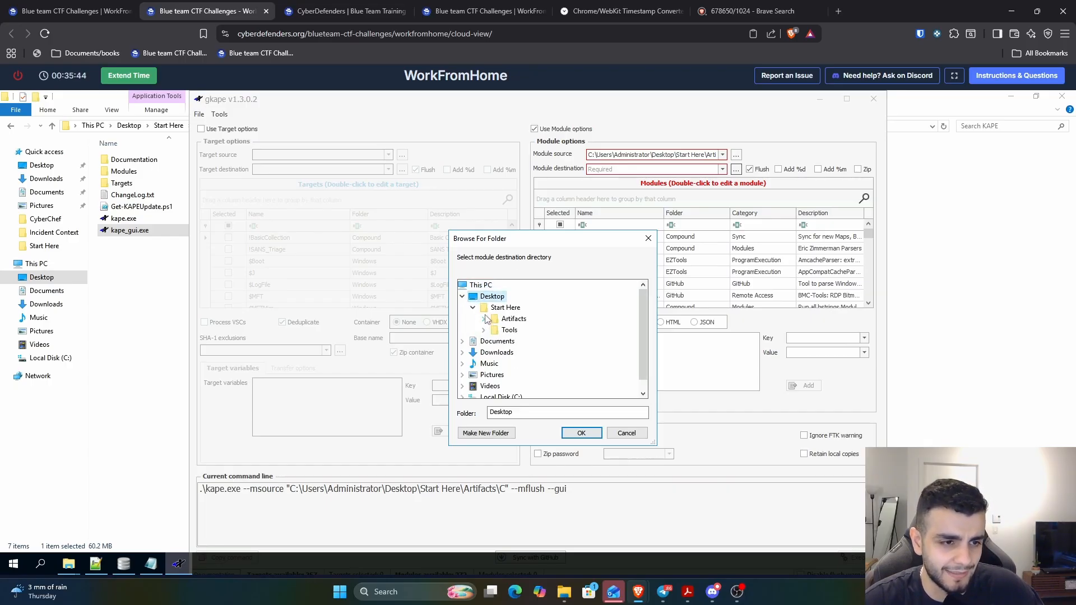
click(501, 308)
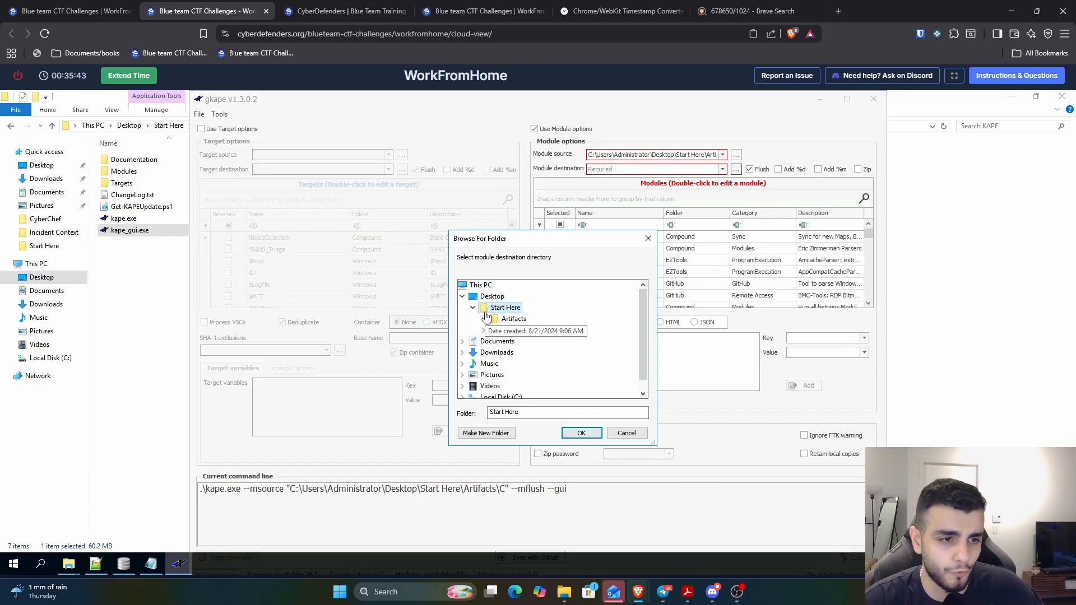
click(583, 437)
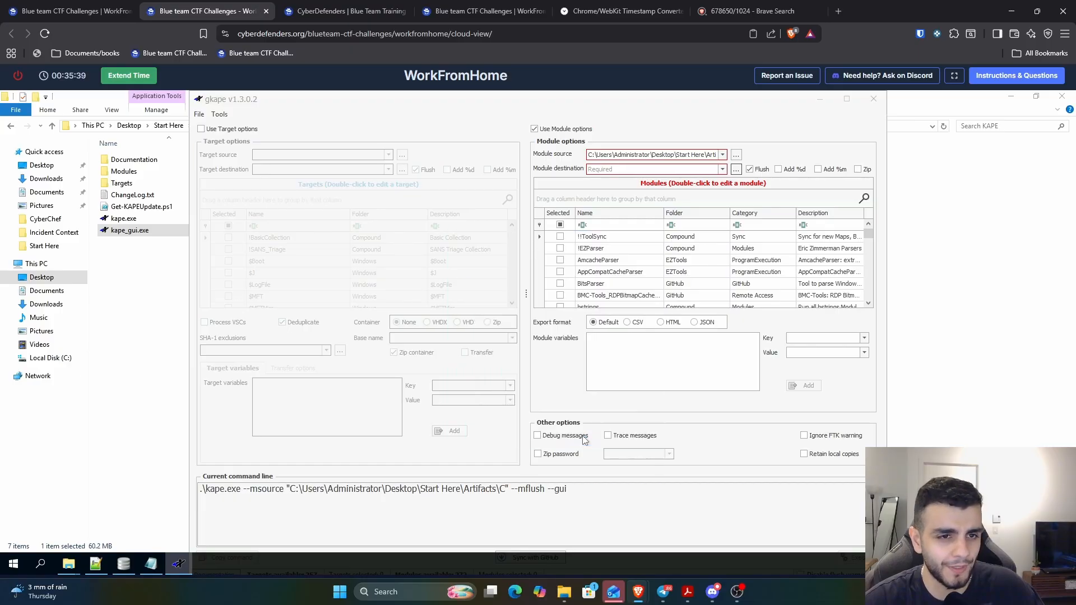
click(750, 170)
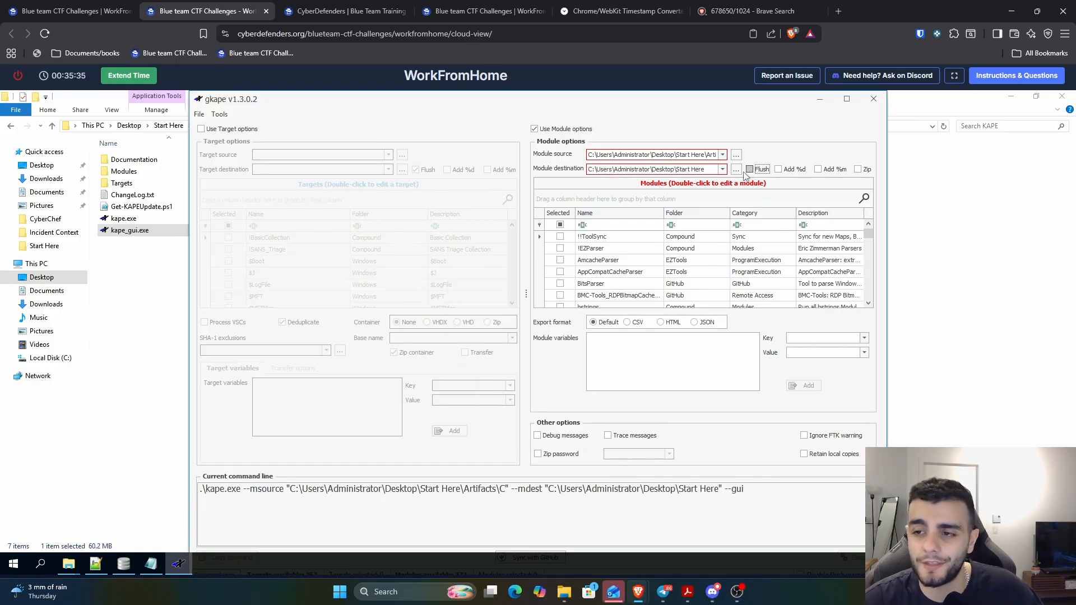
Step: Filter the module names by "EV", select the EvtxECmd module, and execute KAPE with the lab in full screen
click(618, 225)
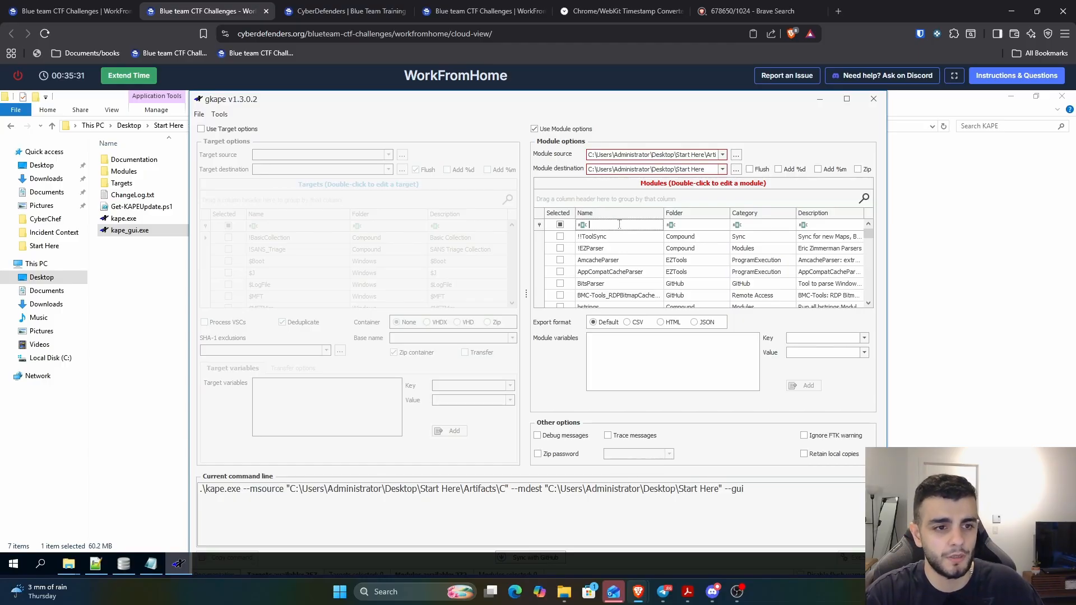
click(954, 75)
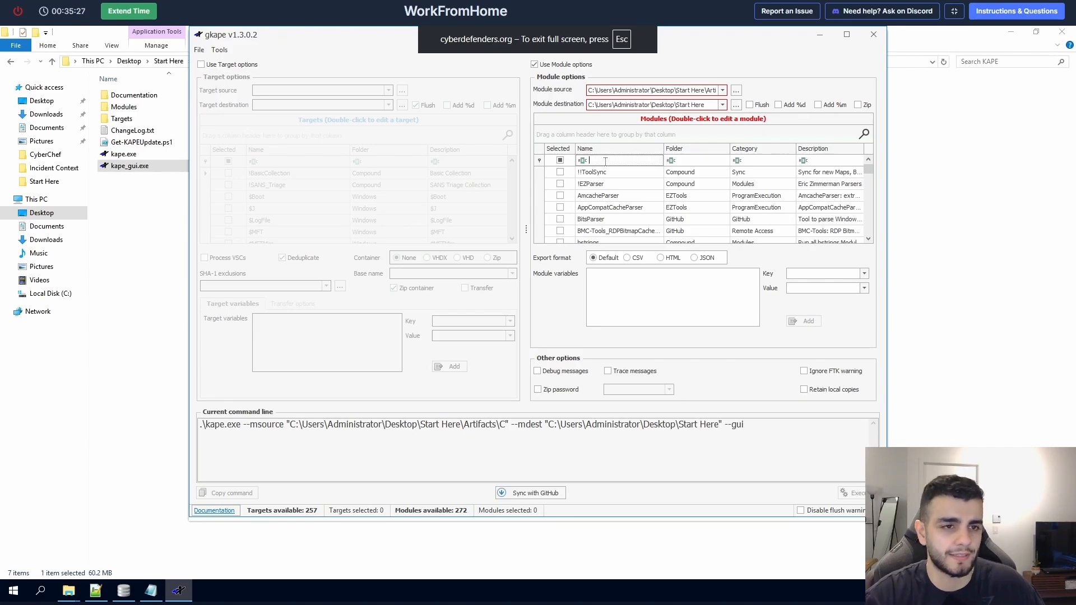
text(EV)
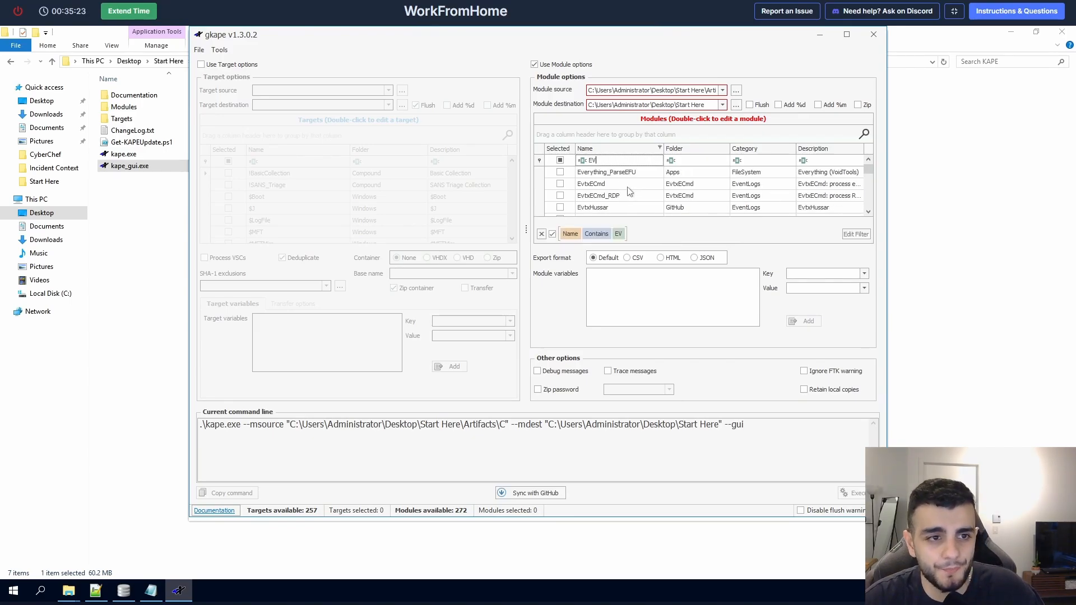
click(560, 185)
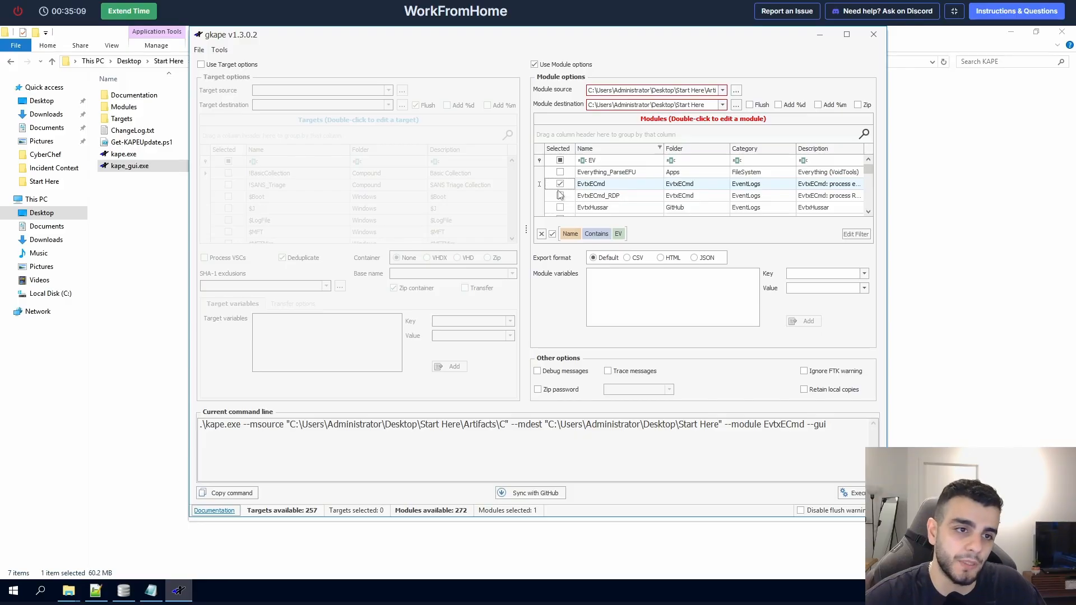
click(850, 493)
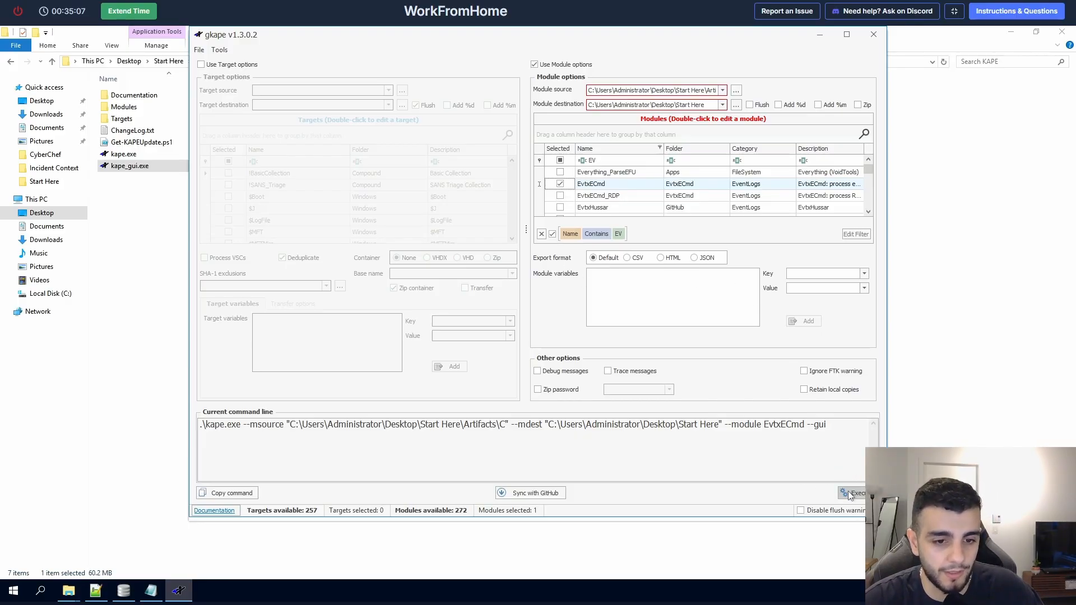
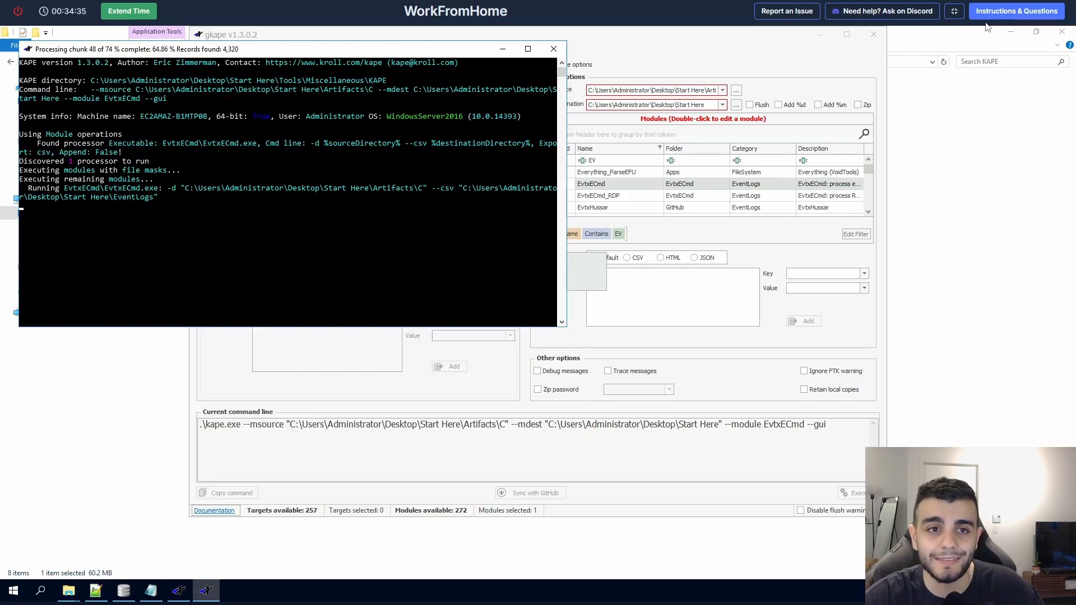
Step: Reread question Q7 while KAPE processes the logs, extend the lab time, and dismiss the KAPE console
click(1014, 18)
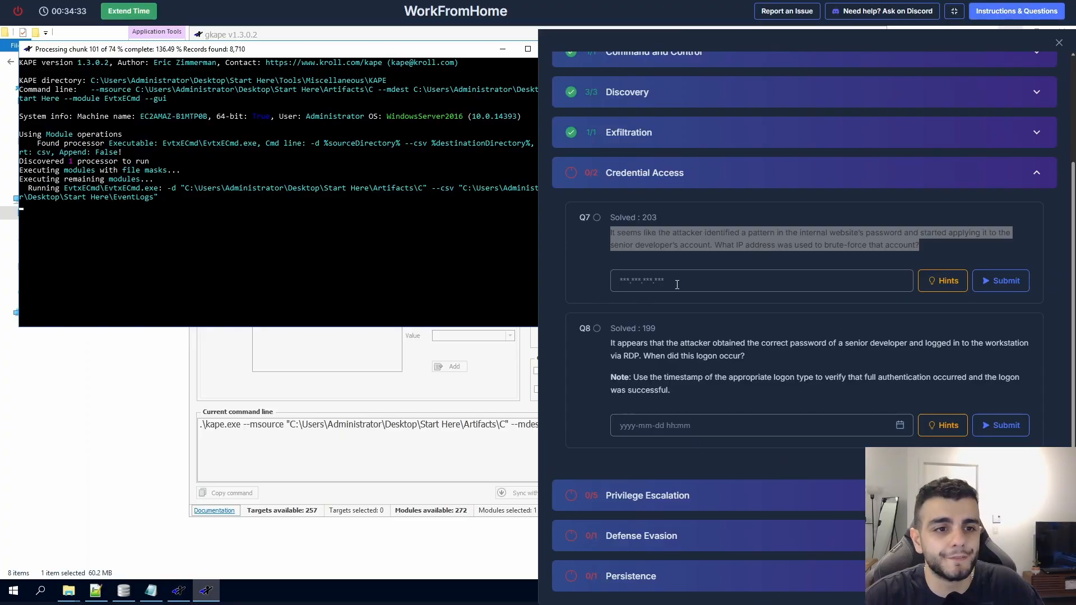
double_click(718, 251)
click(717, 251)
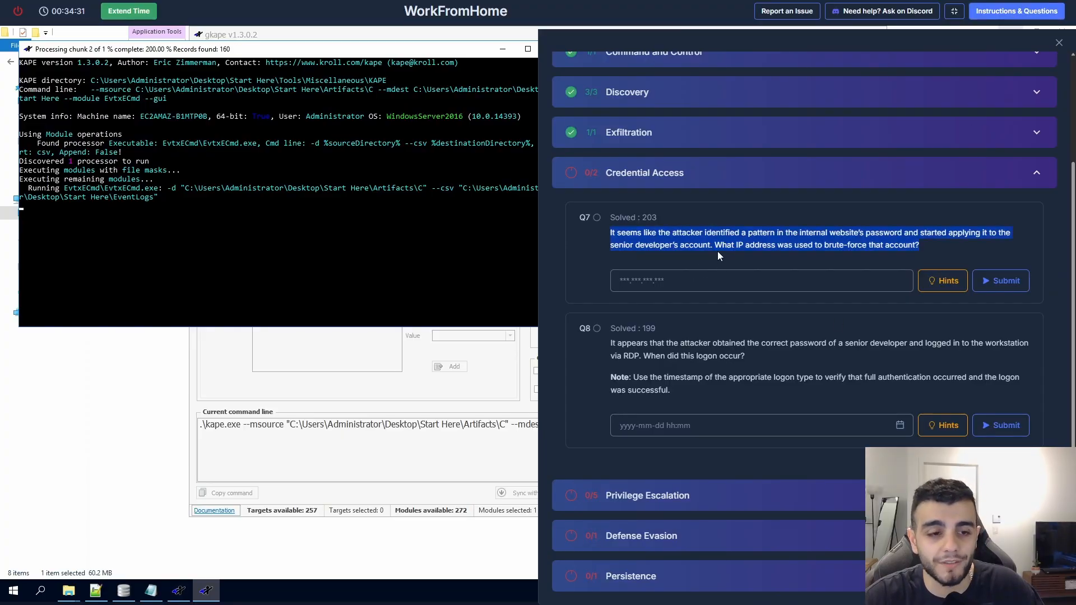
click(1058, 41)
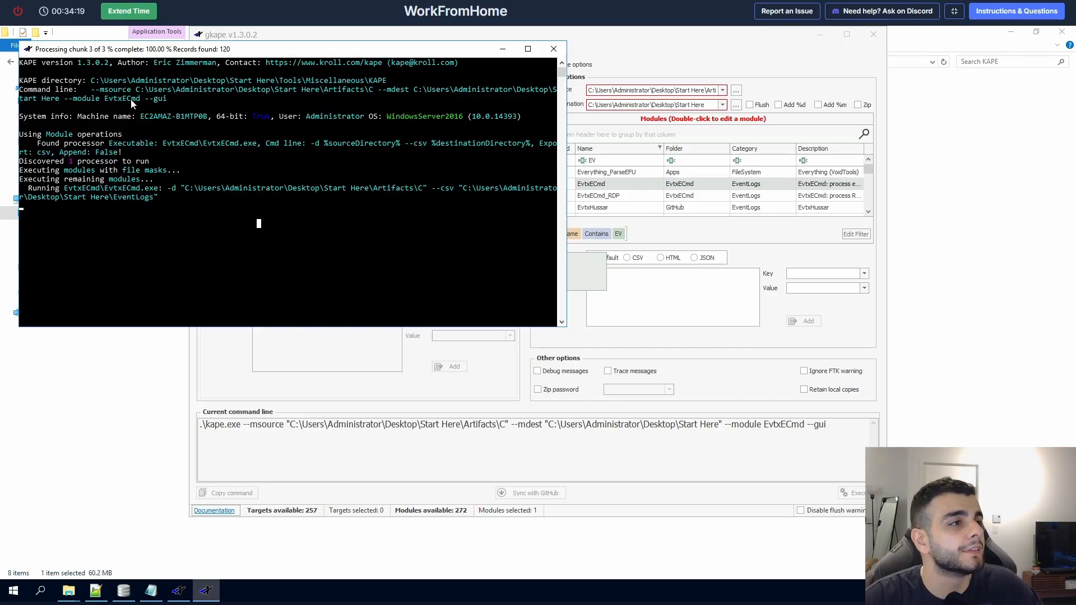
click(129, 11)
click(286, 260)
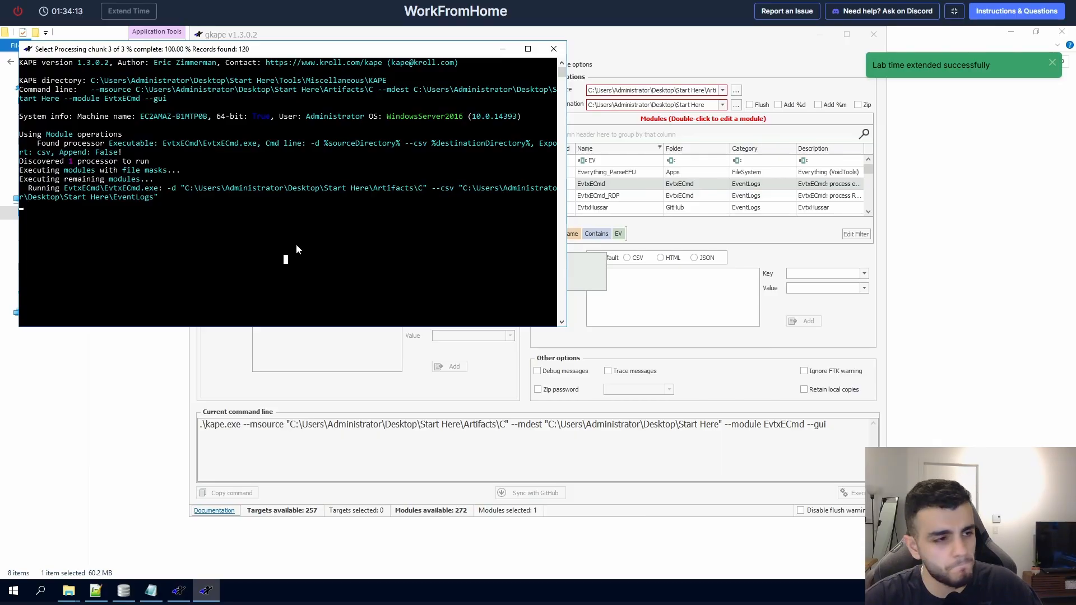
click(267, 238)
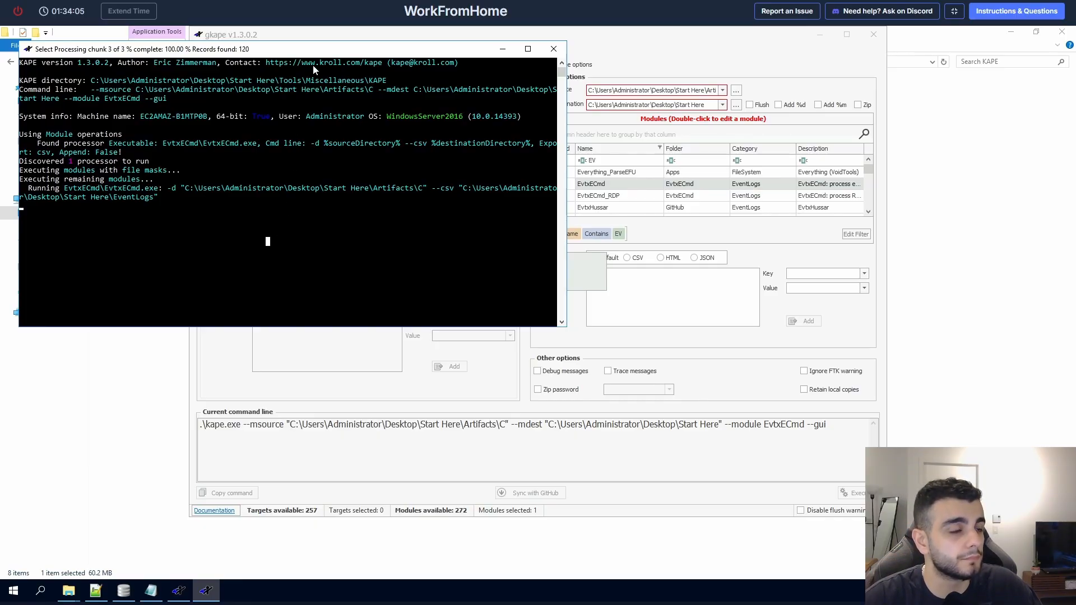
key(Return)
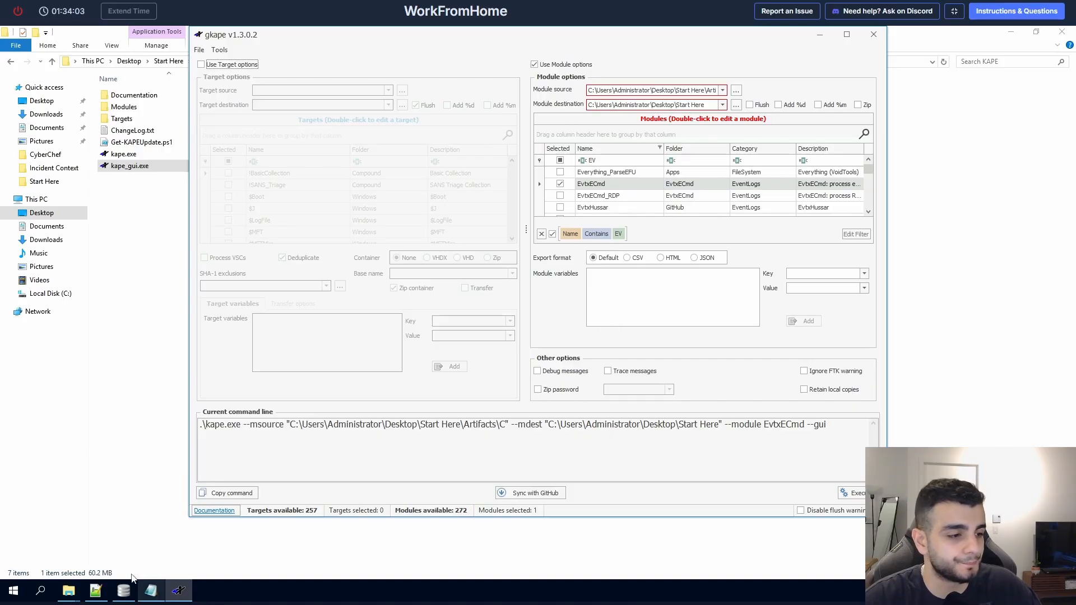
Step: Open the EventLogs output folder inside Start Here, widening the Name column to read the generated file names
click(104, 404)
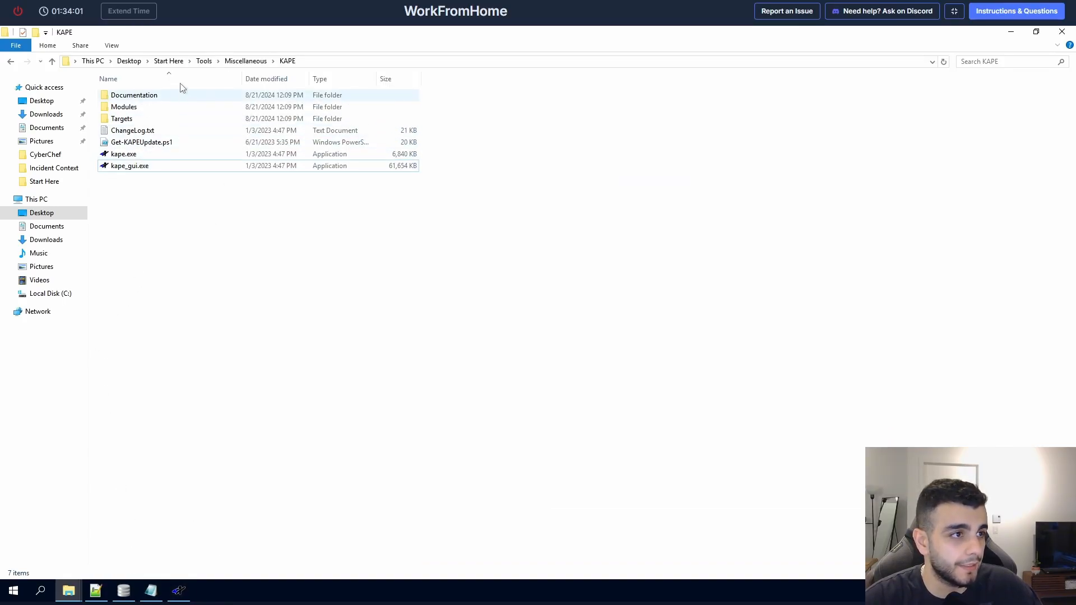
click(168, 61)
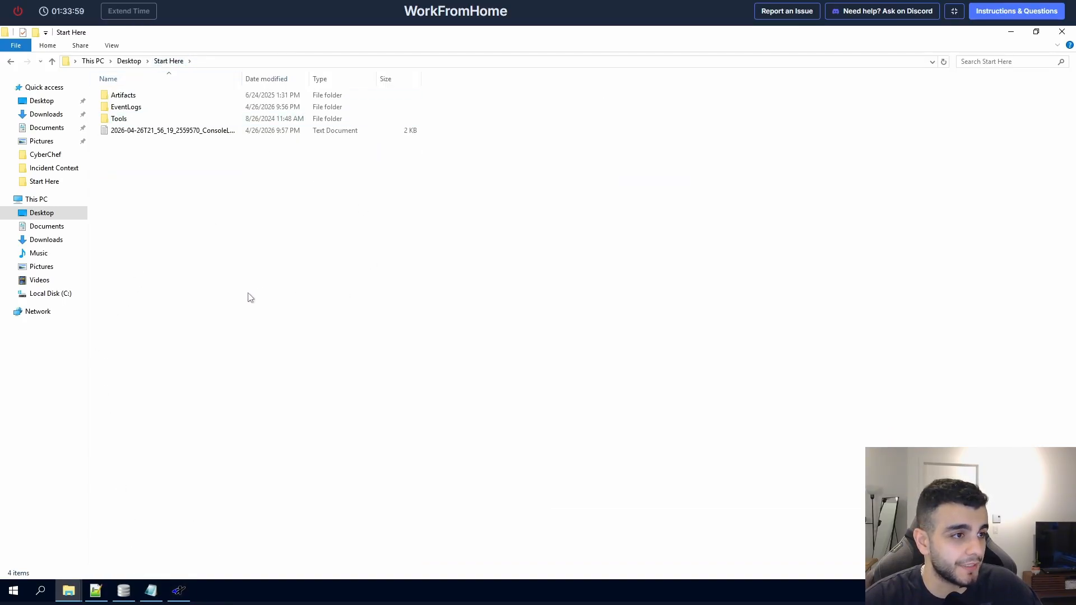
drag(243, 78, 441, 82)
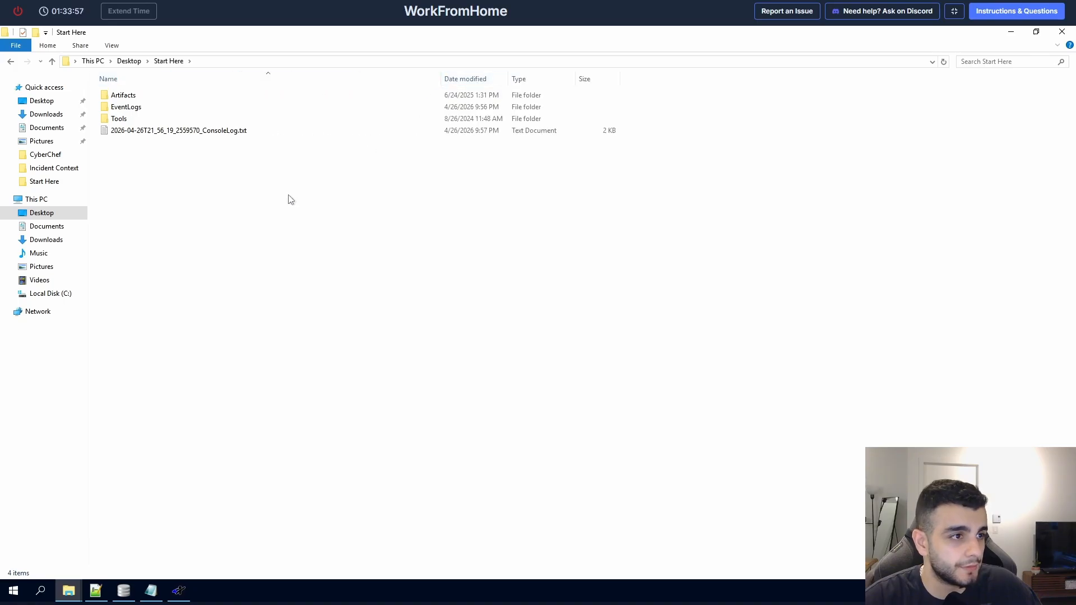
double_click(189, 113)
drag(224, 212, 163, 86)
click(182, 180)
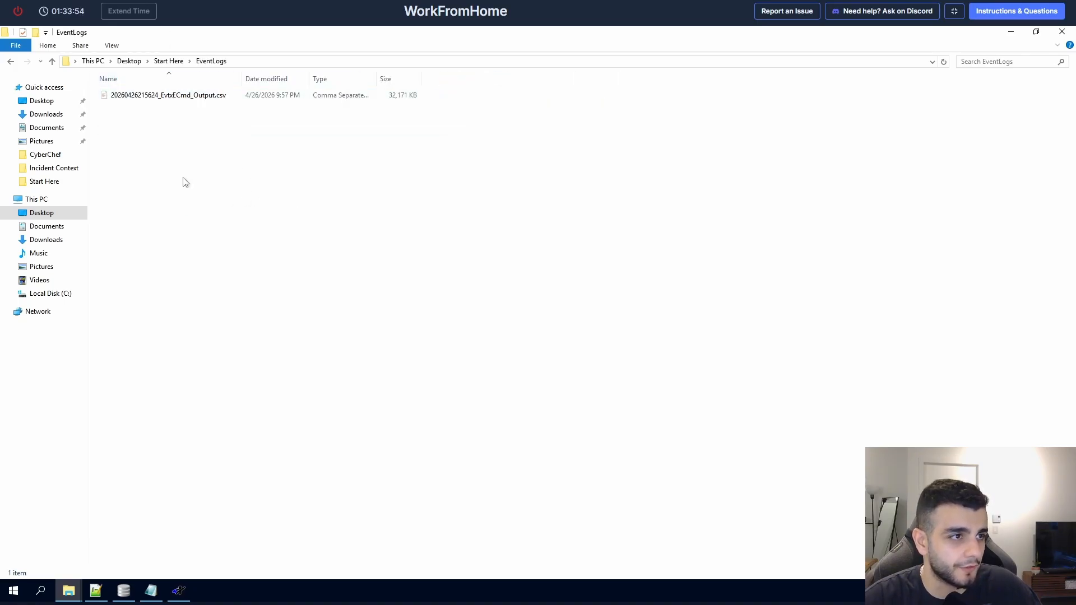
Step: Browse to the Tools\Log Analysis folder inside Start Here and launch TimelineExplorer.exe
click(127, 64)
double_click(119, 94)
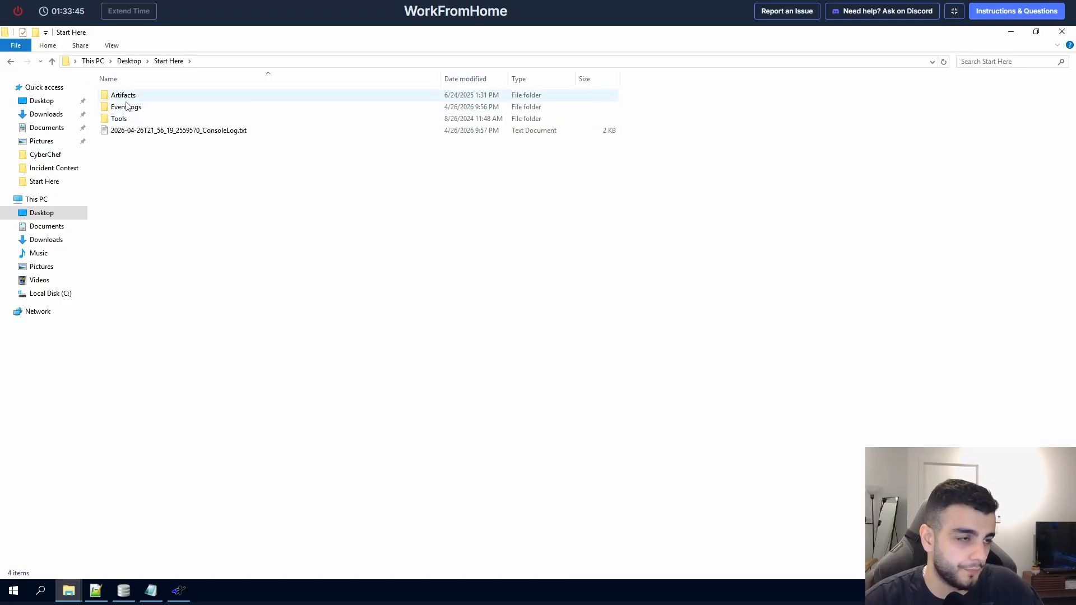
double_click(119, 118)
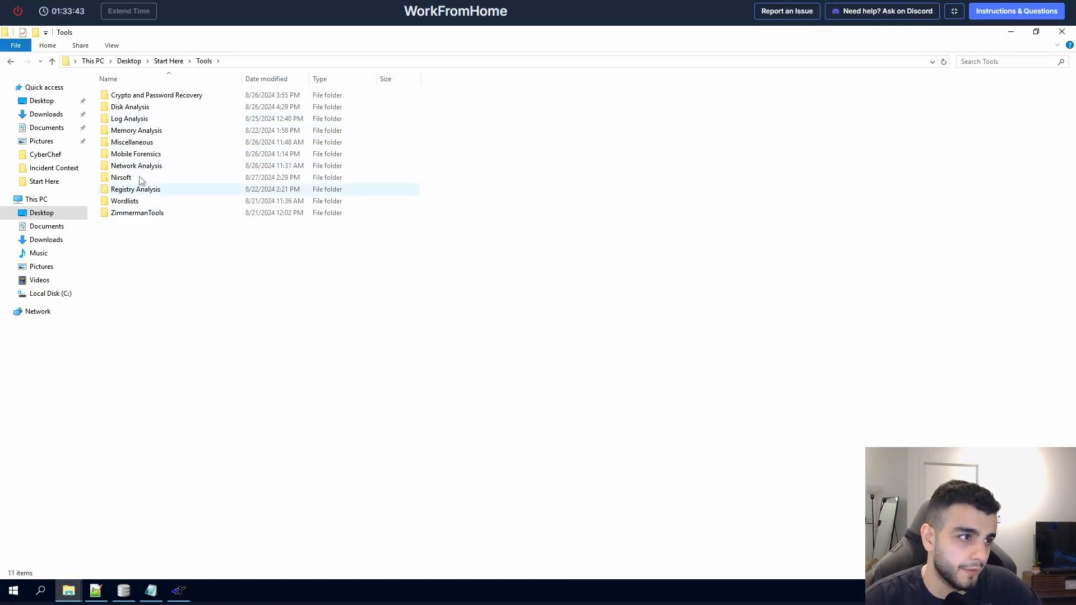
double_click(137, 119)
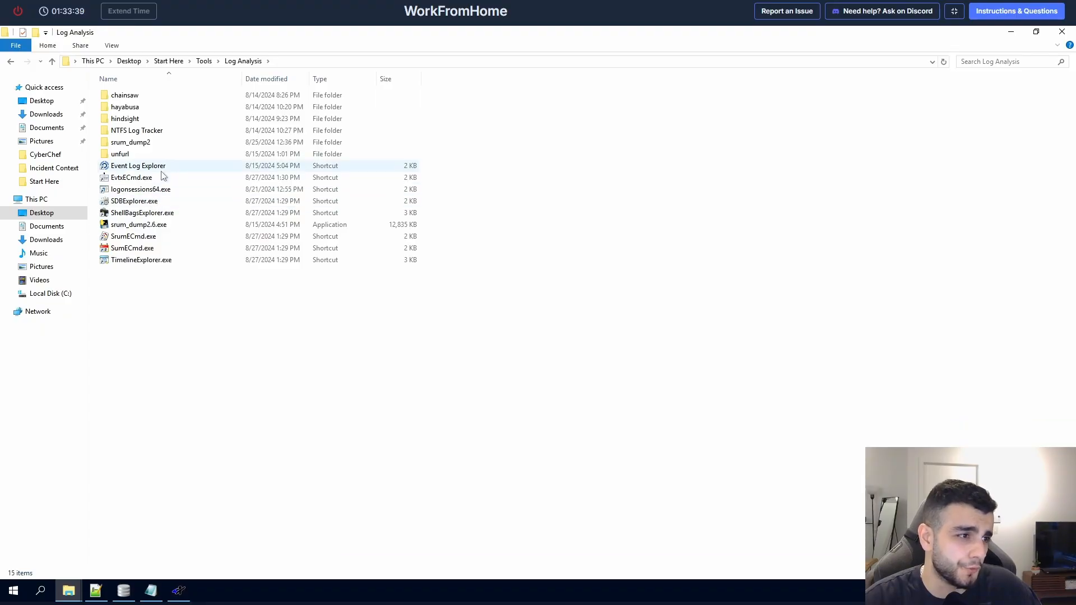
double_click(143, 260)
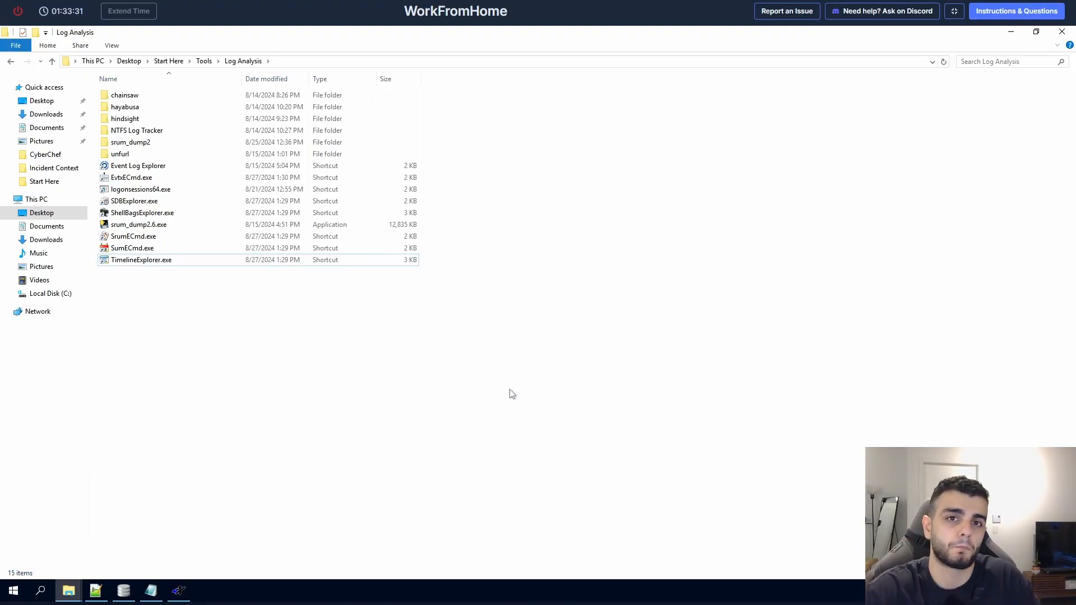
Step: Reread question Q7 in the Credential Access section while Timeline Explorer loads, and return to the Log Analysis folder
click(1016, 13)
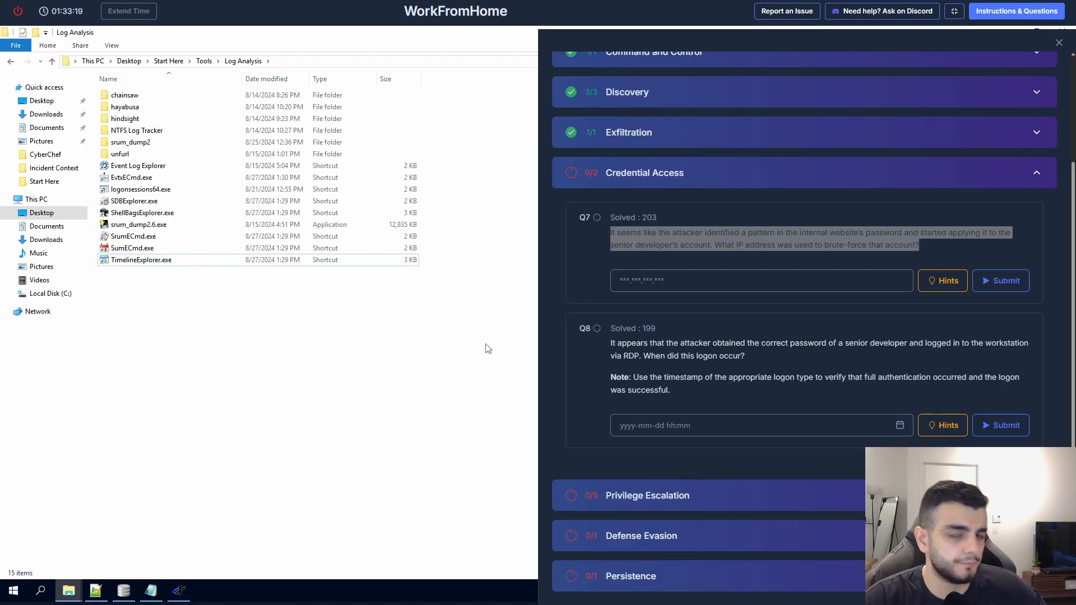
click(1058, 43)
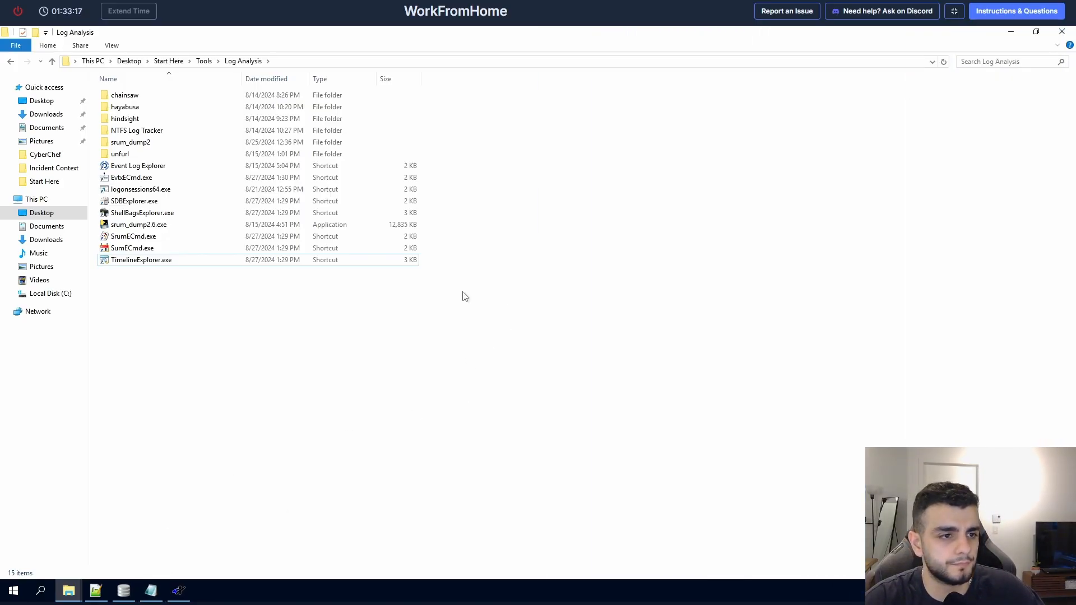
drag(508, 306, 332, 253)
click(411, 298)
drag(472, 294, 423, 261)
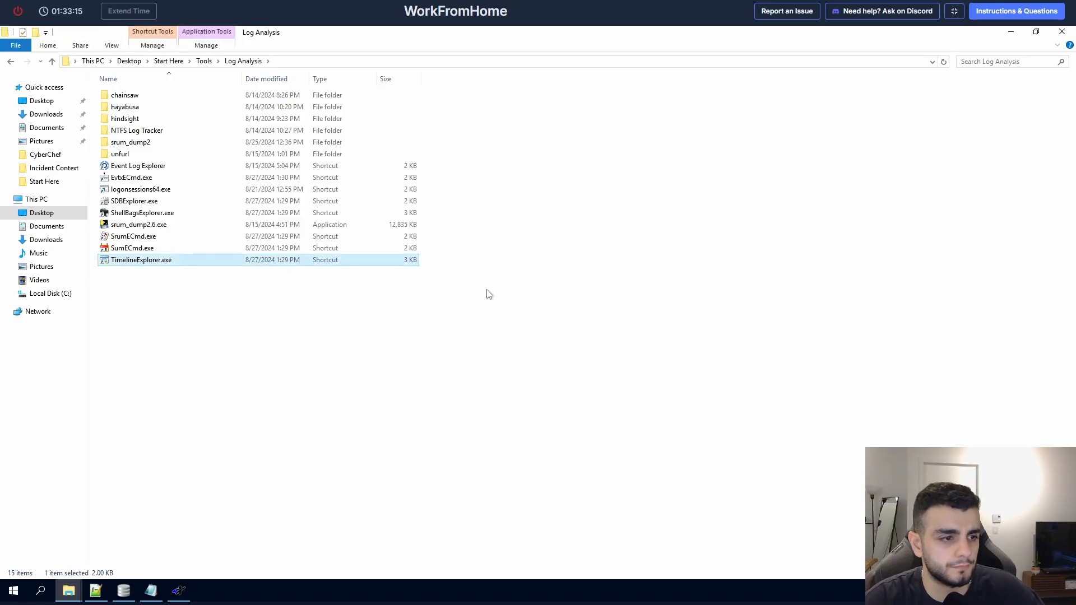
click(487, 293)
Step: Bring up and minimize the KAPE window, and close the file_transfer_trace.txt document
click(179, 591)
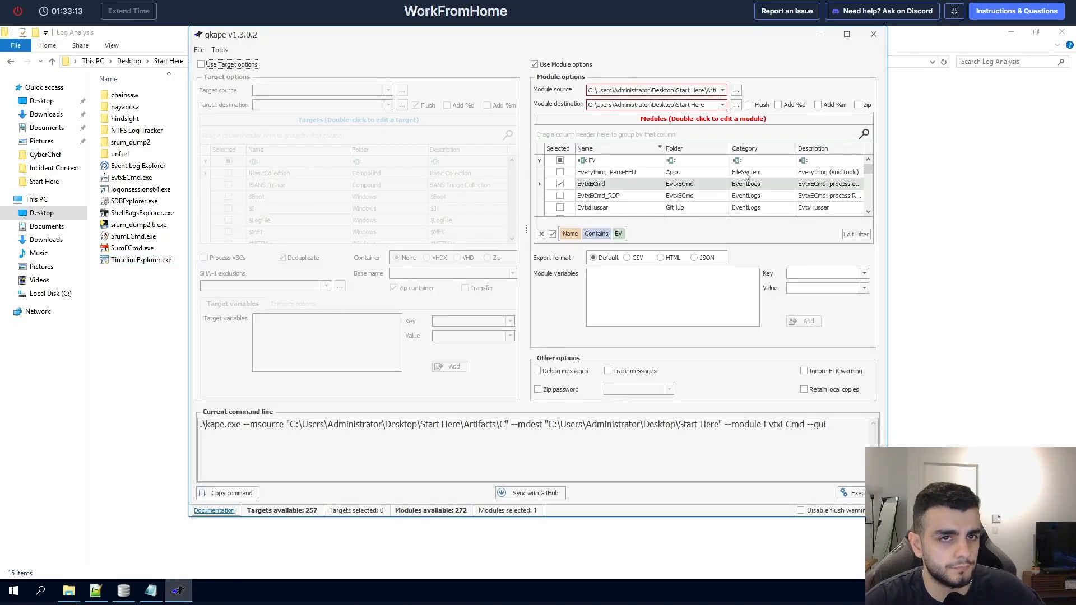
click(819, 38)
click(150, 591)
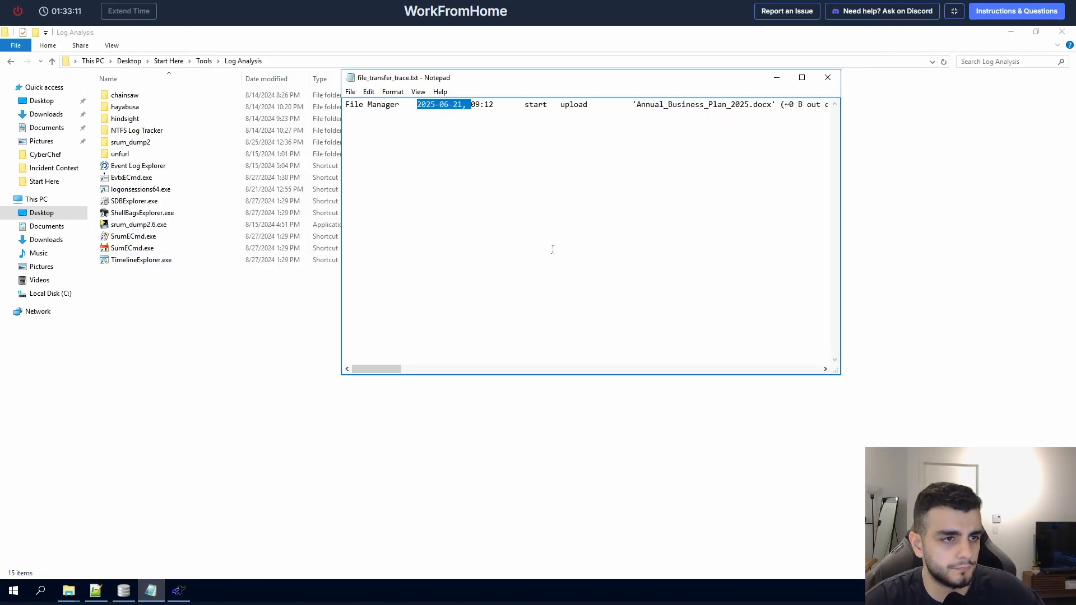
click(828, 78)
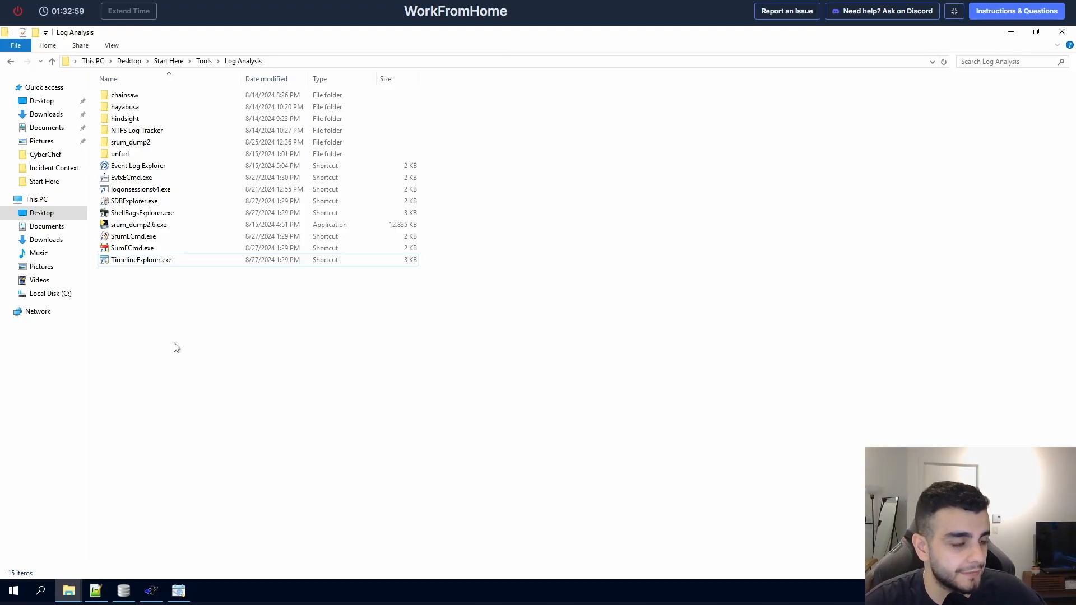
double_click(150, 266)
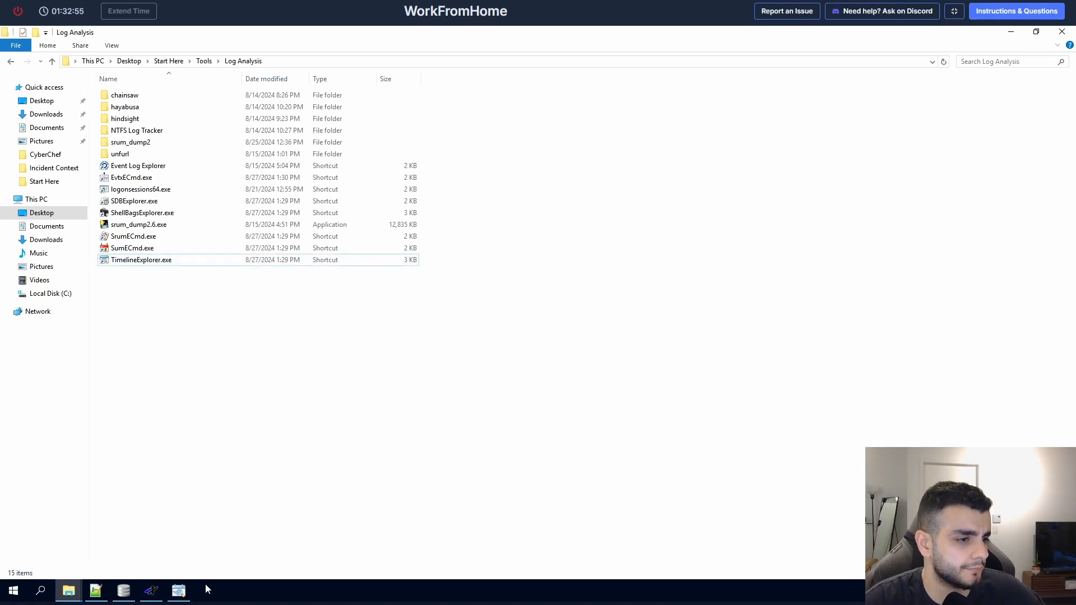
click(191, 113)
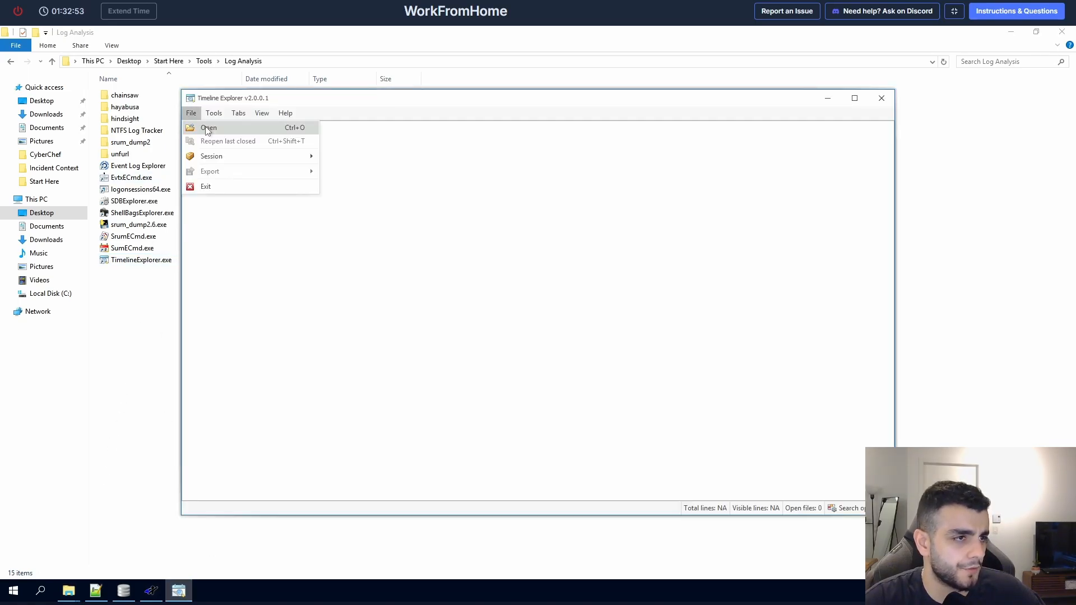
click(207, 129)
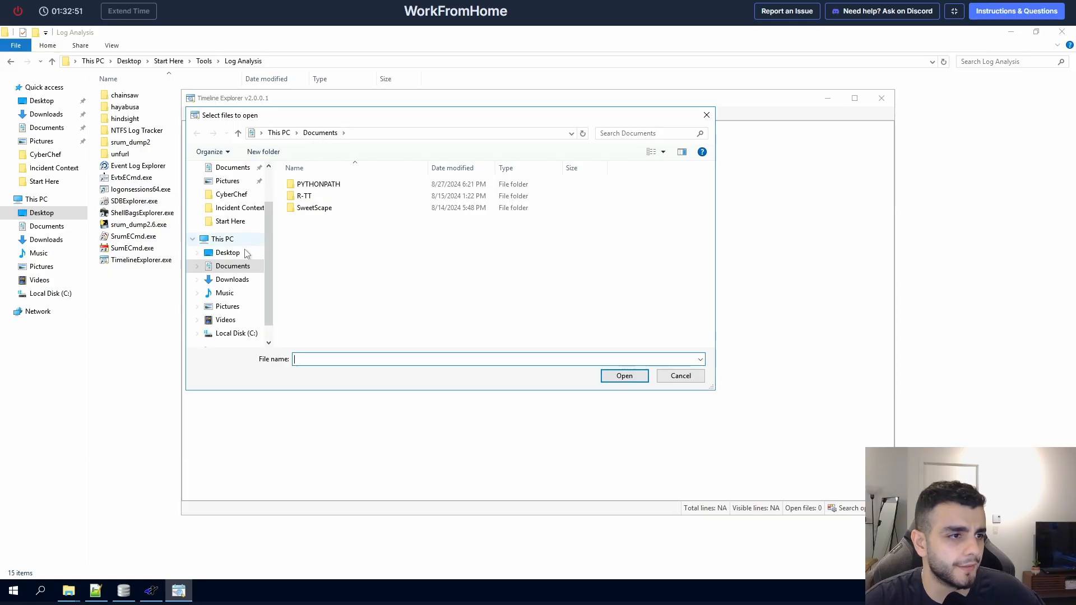
click(221, 252)
double_click(323, 185)
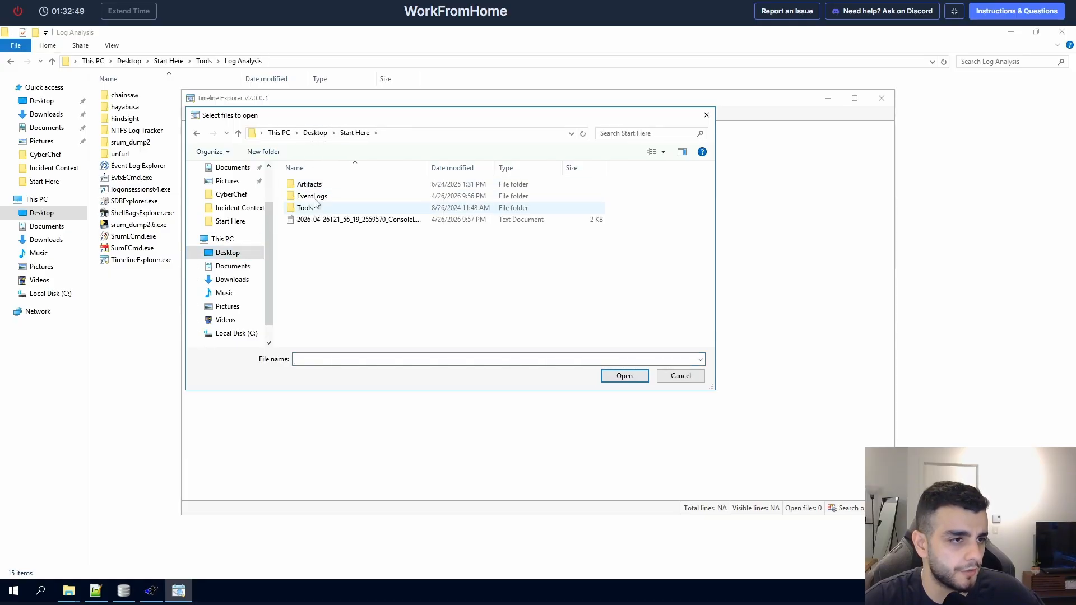
double_click(316, 196)
click(322, 186)
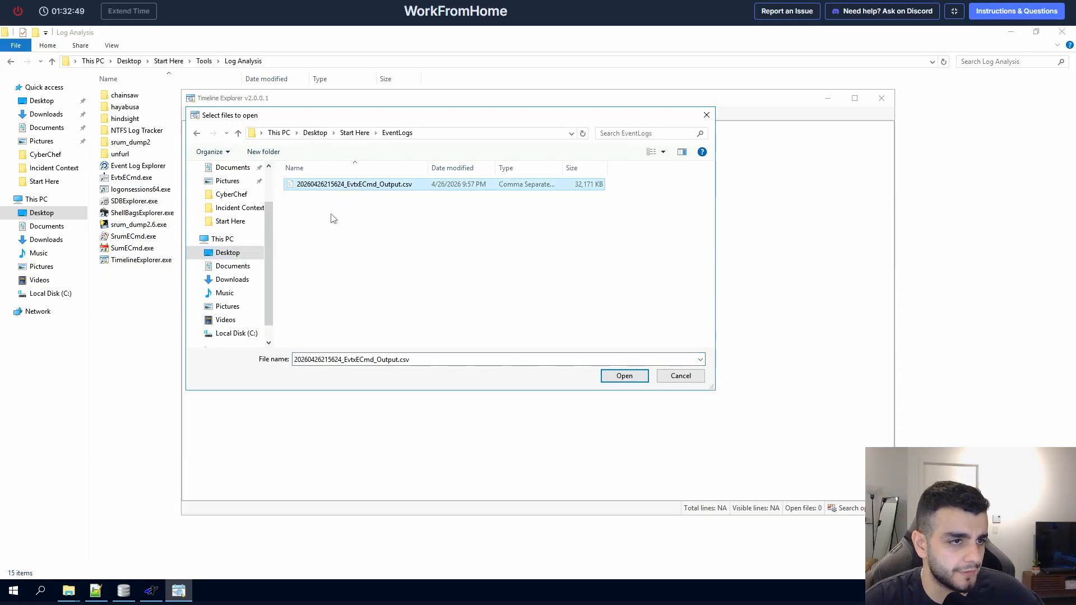
click(620, 376)
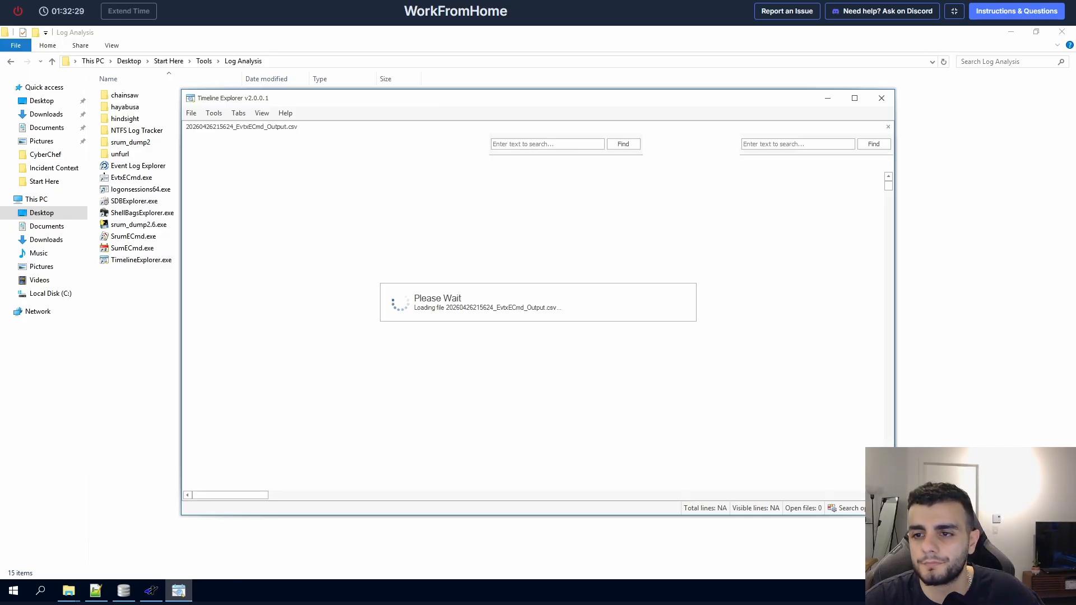
Step: Maximize Timeline Explorer and filter the loaded events to Event Id 4625
click(854, 98)
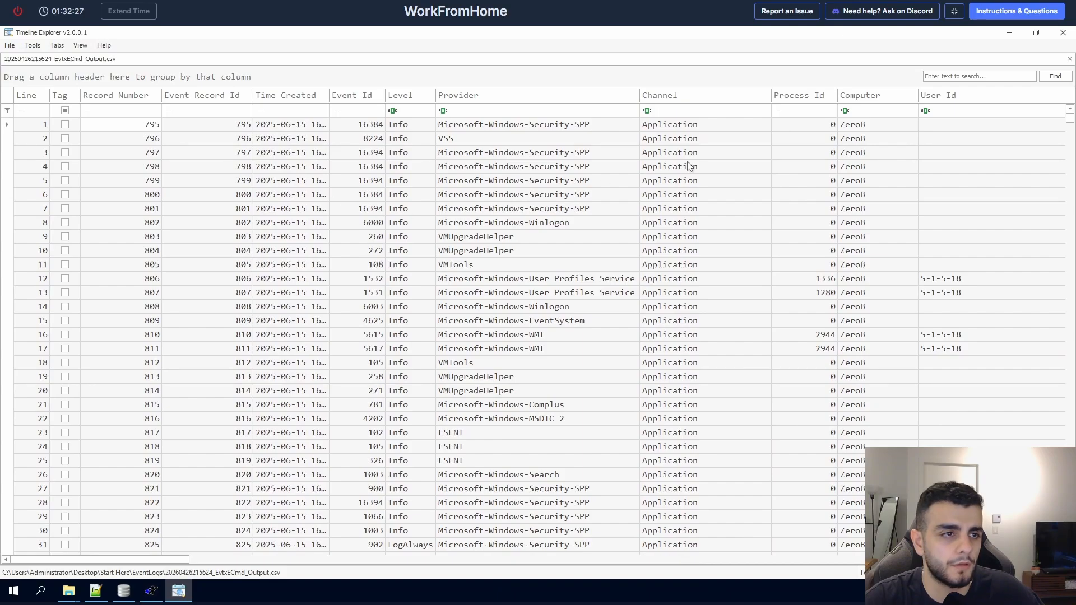
click(375, 111)
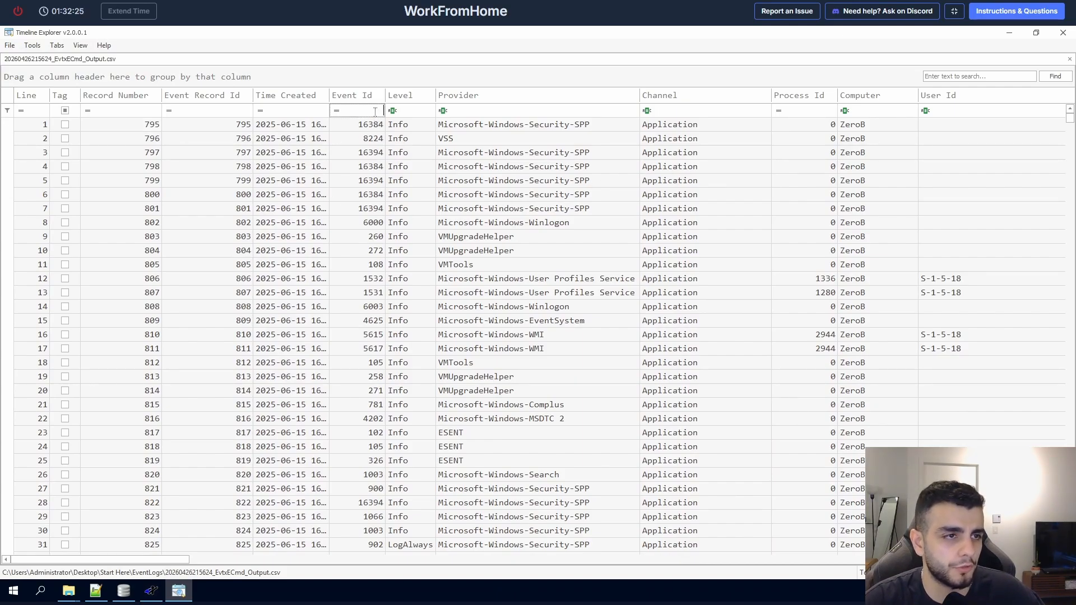
text(4625)
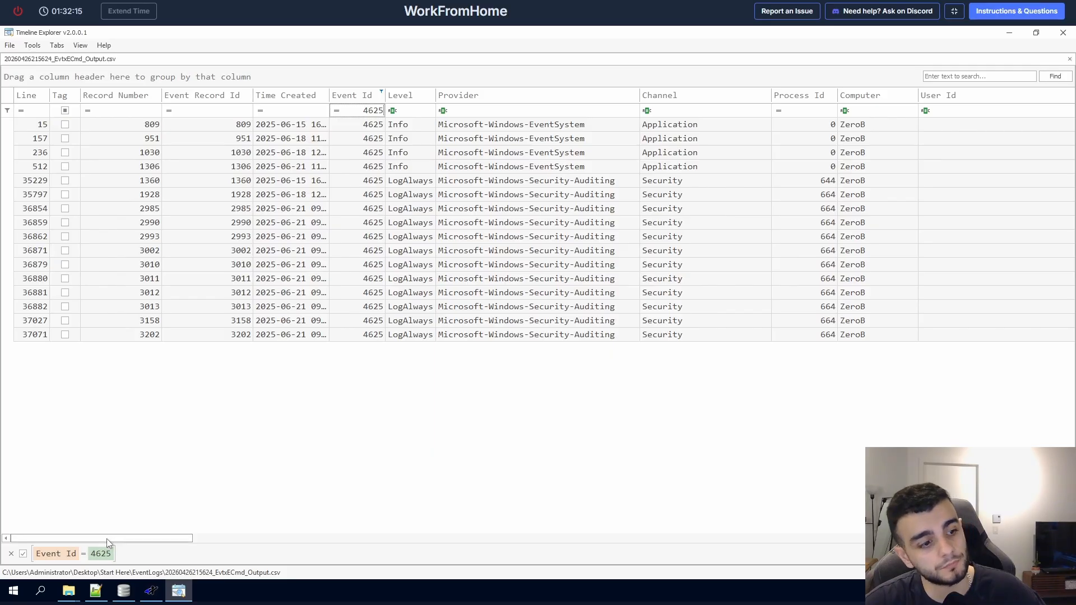
Step: Examine the failed logon events, comparing the Remote Host addresses with the targeted accounts in Payload Data1
drag(106, 539, 247, 546)
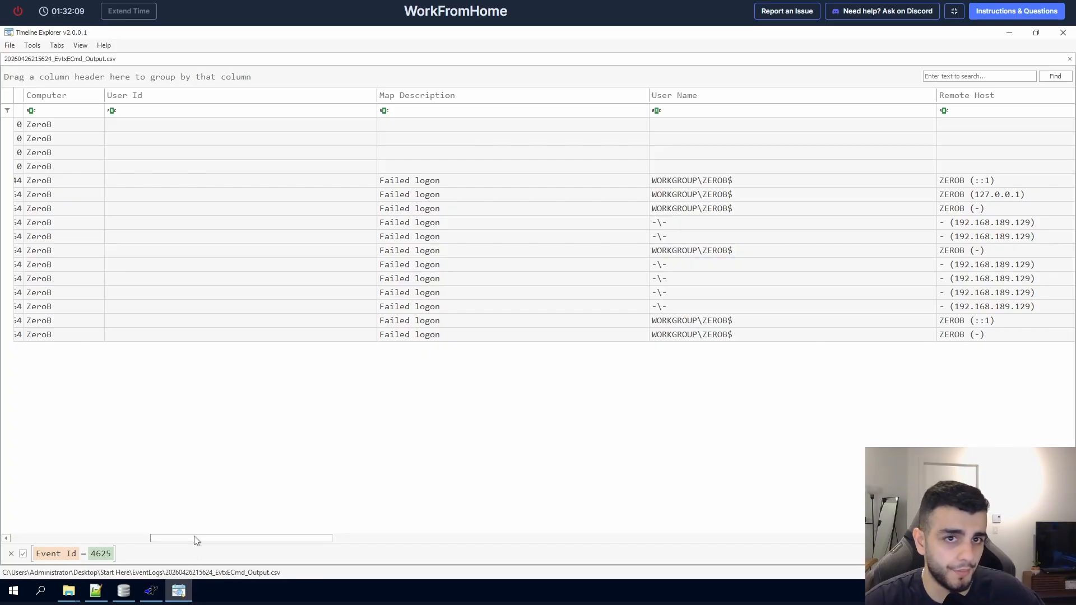
drag(194, 538, 329, 548)
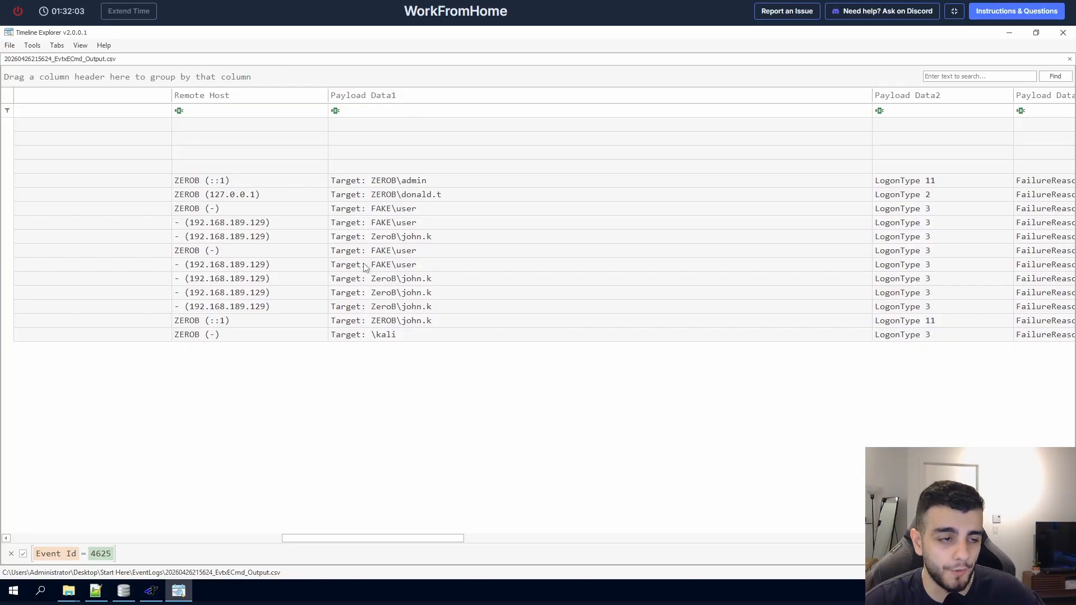
click(432, 240)
click(444, 293)
click(443, 282)
click(440, 308)
click(439, 321)
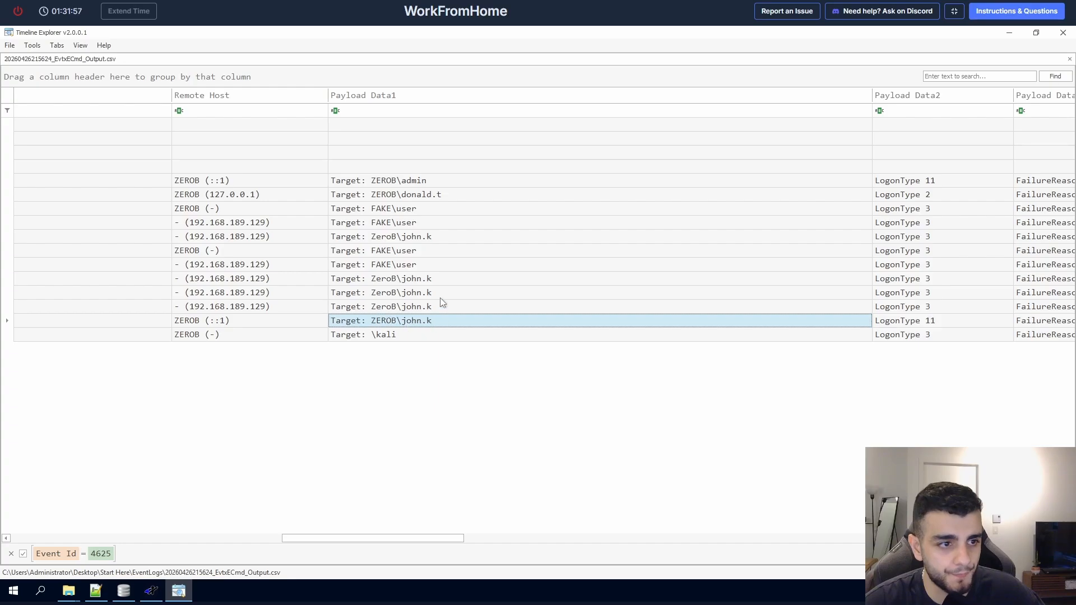
click(441, 294)
click(437, 323)
click(386, 338)
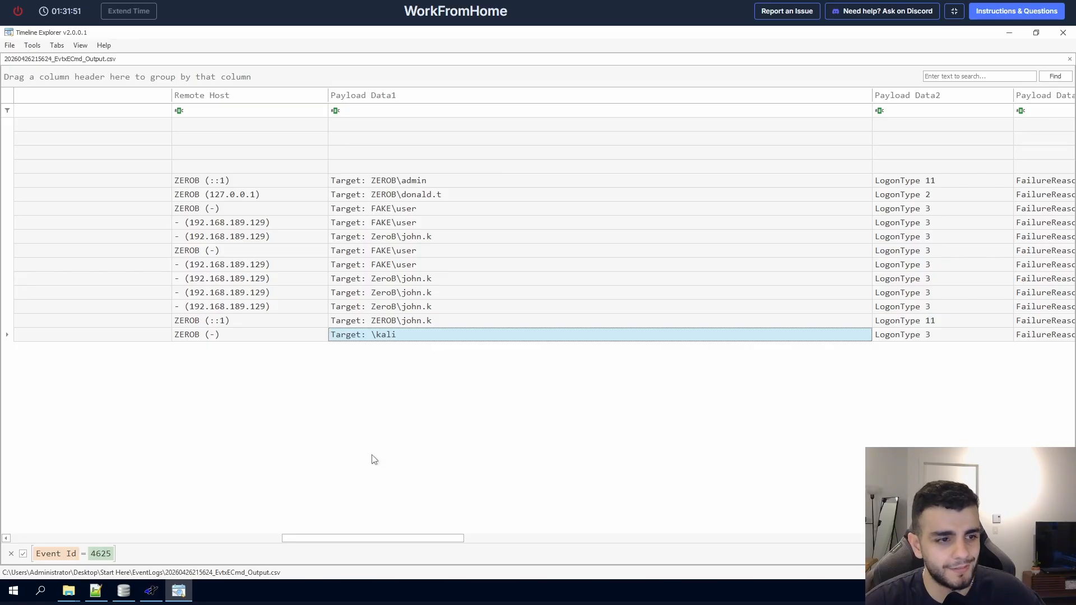
Step: Examine the logon types in Payload Data2 and widen the Payload Data3 column to read the failure reasons
drag(321, 539, 350, 540)
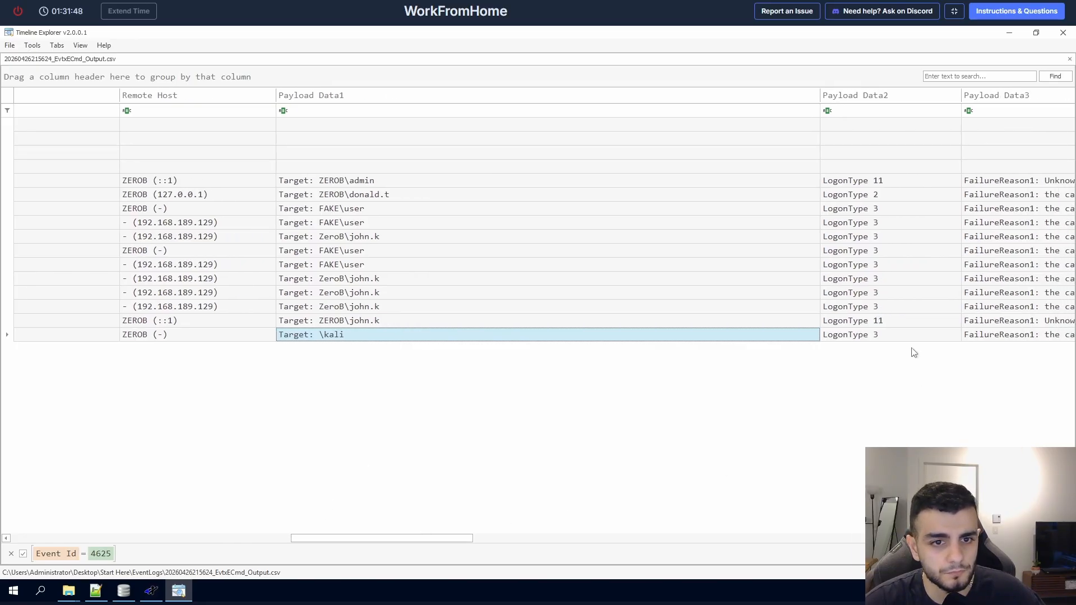
click(877, 322)
drag(878, 322, 880, 251)
click(881, 226)
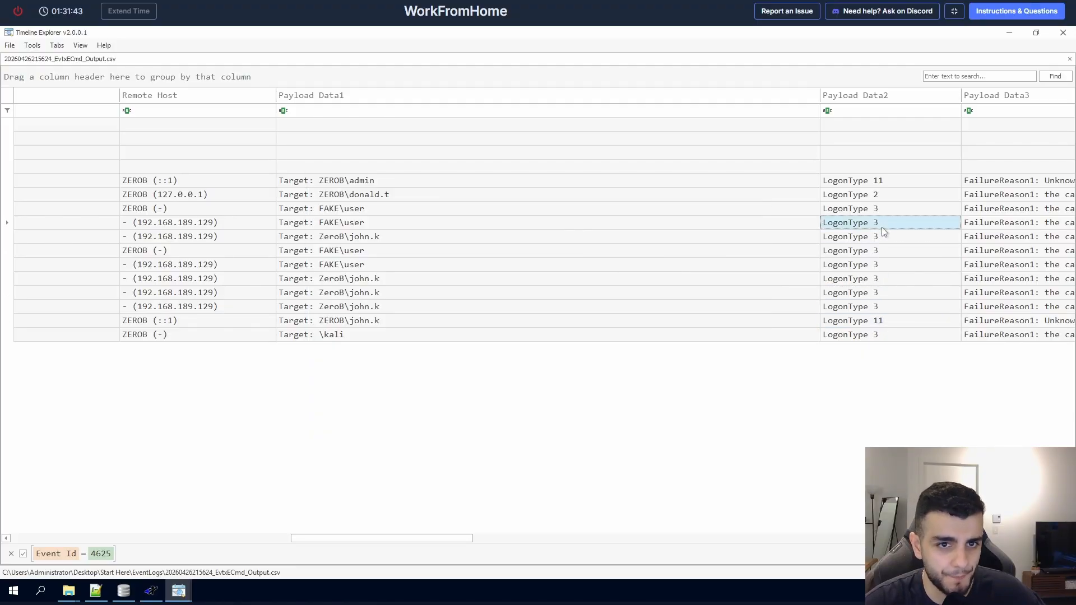
click(881, 231)
click(885, 212)
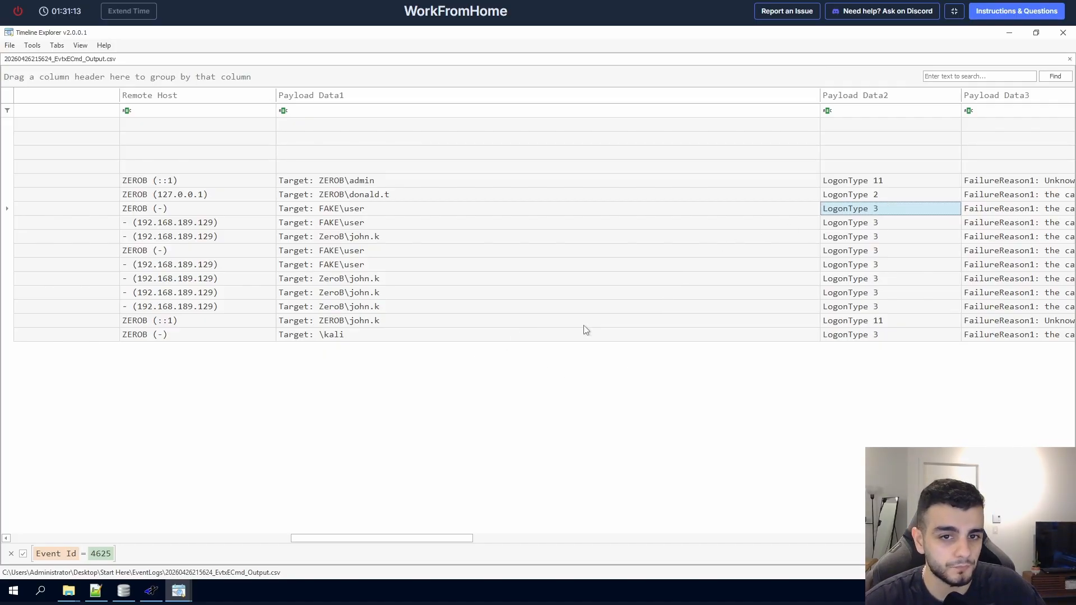
drag(345, 537, 391, 545)
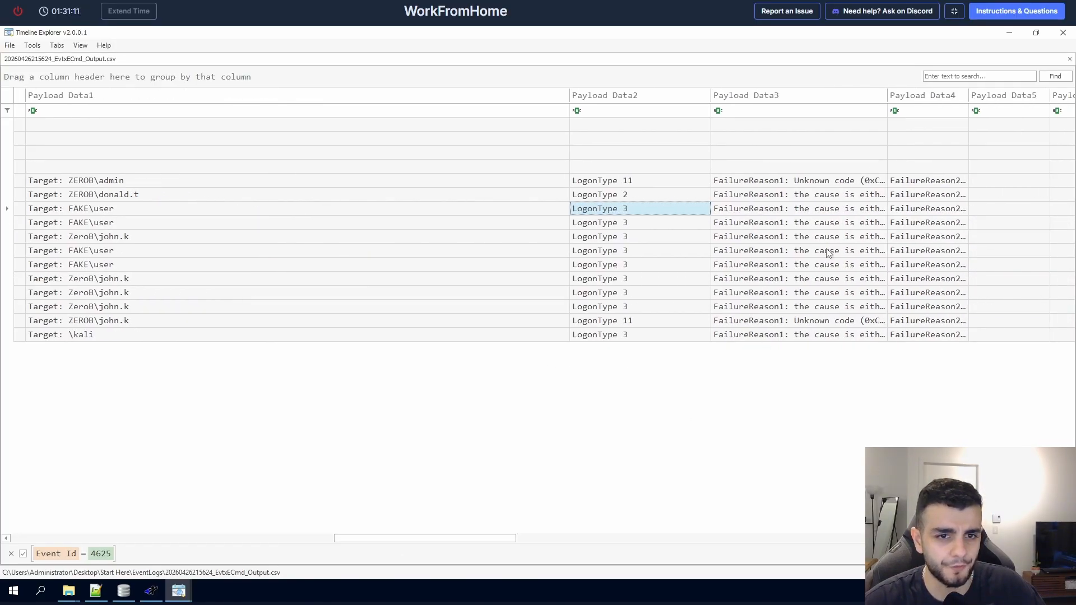
drag(889, 93, 1074, 94)
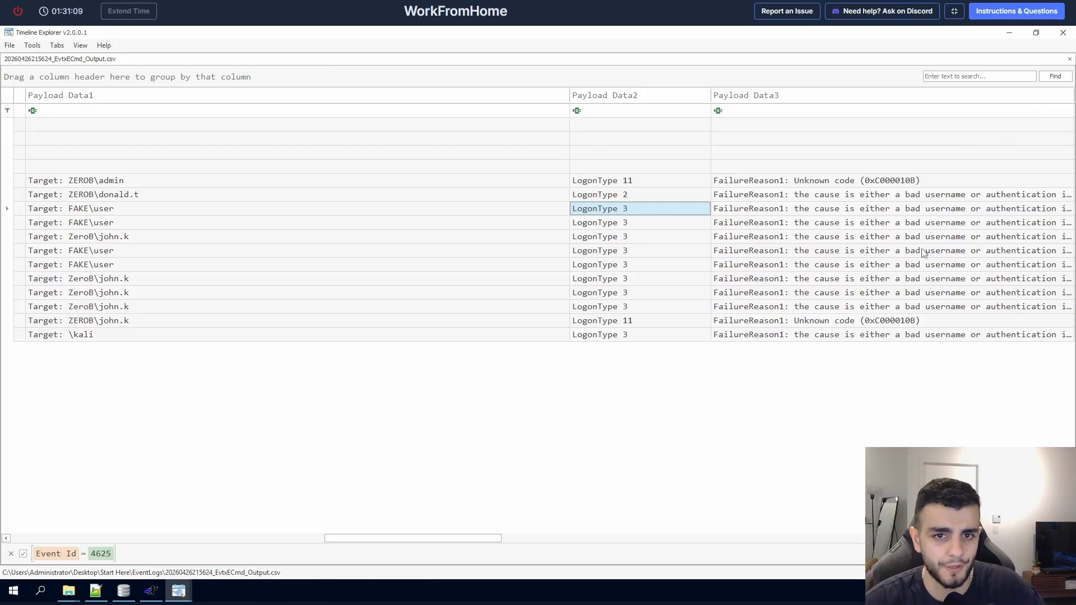
Step: Copy the IP address from the Remote Host cell of the developer's failed logon and submit 192.168.189.129 as the Q7 answer
drag(365, 540, 291, 528)
double_click(402, 294)
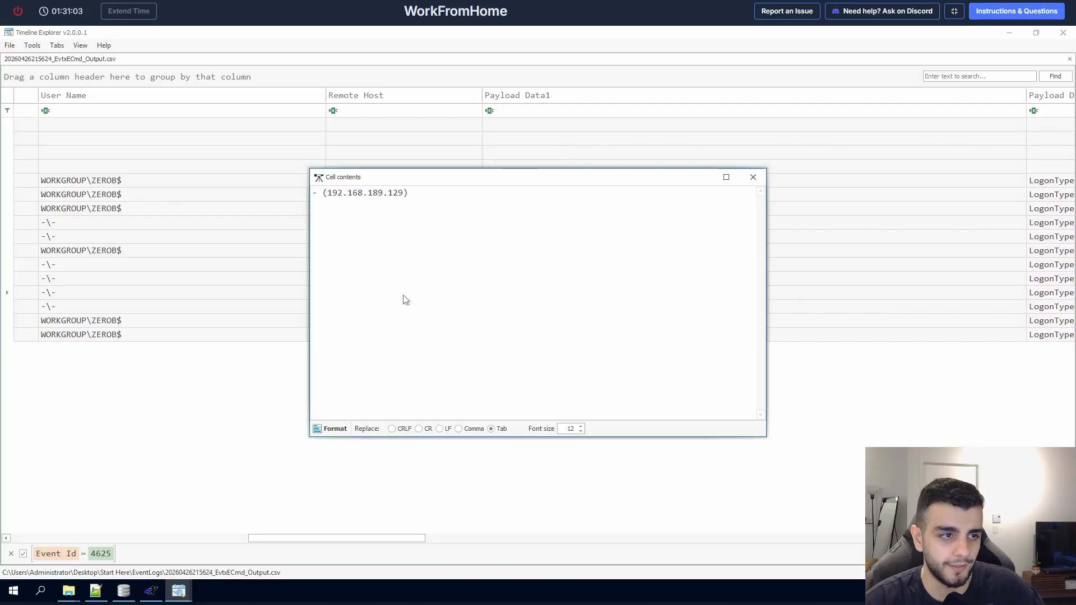
mouse_move(328, 193)
mouse_down()
mouse_move(404, 193)
mouse_move(334, 193)
mouse_up()
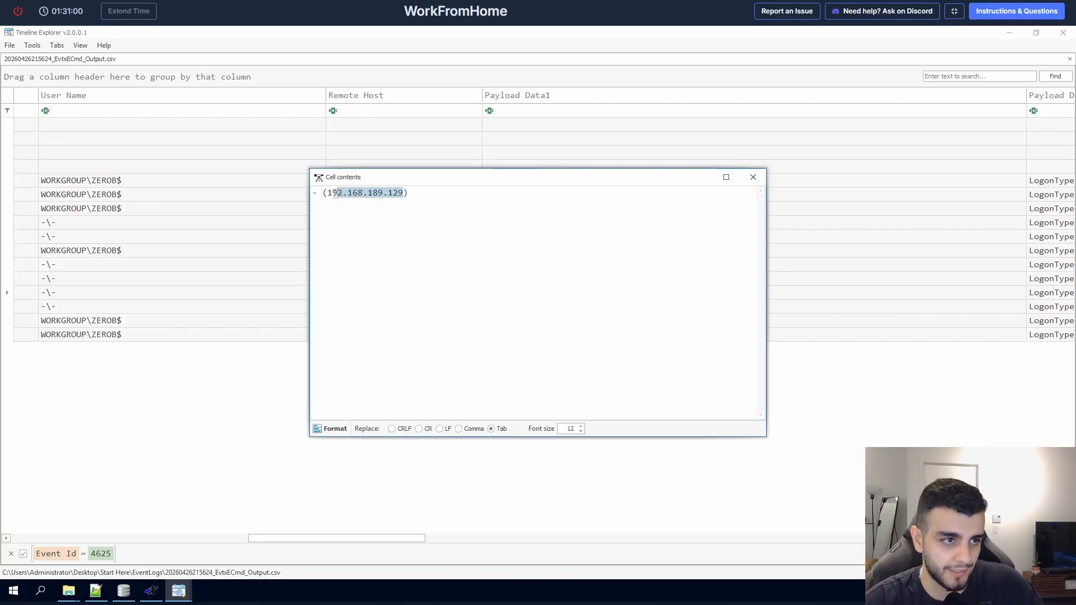
click(1016, 11)
click(739, 277)
text(192.168.189.129)
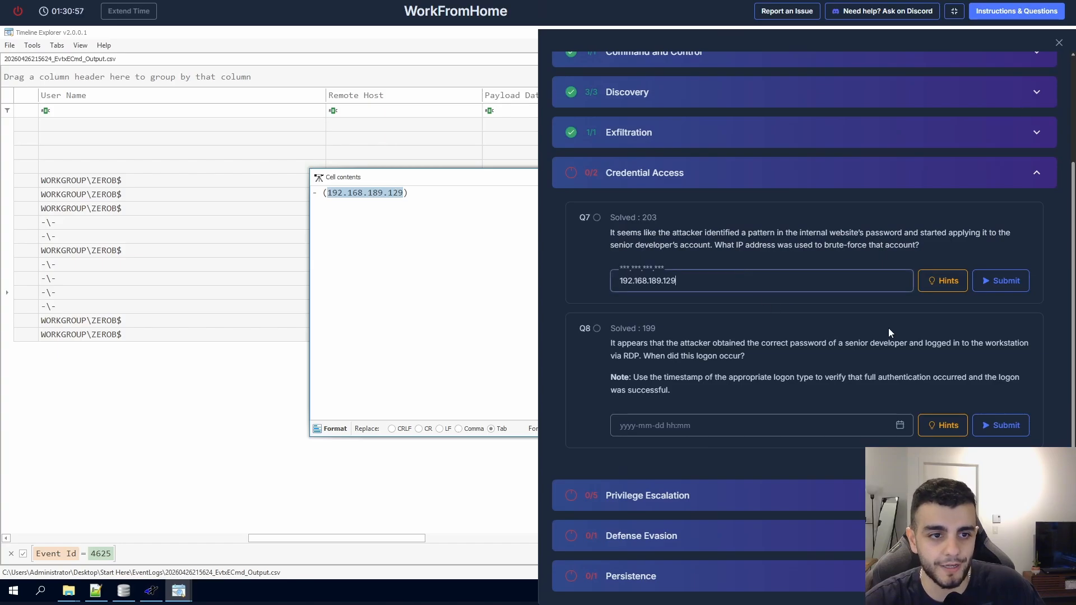
click(1001, 284)
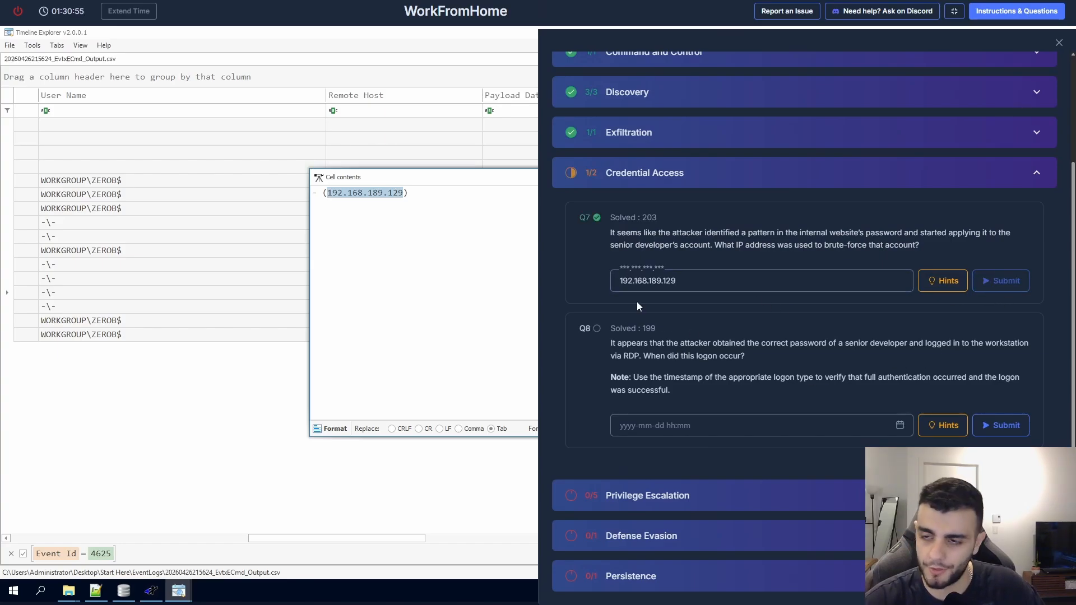
Step: Read question Q8 about the RDP logon time, and close the cell contents window to return to the filtered event list
triple_click(625, 342)
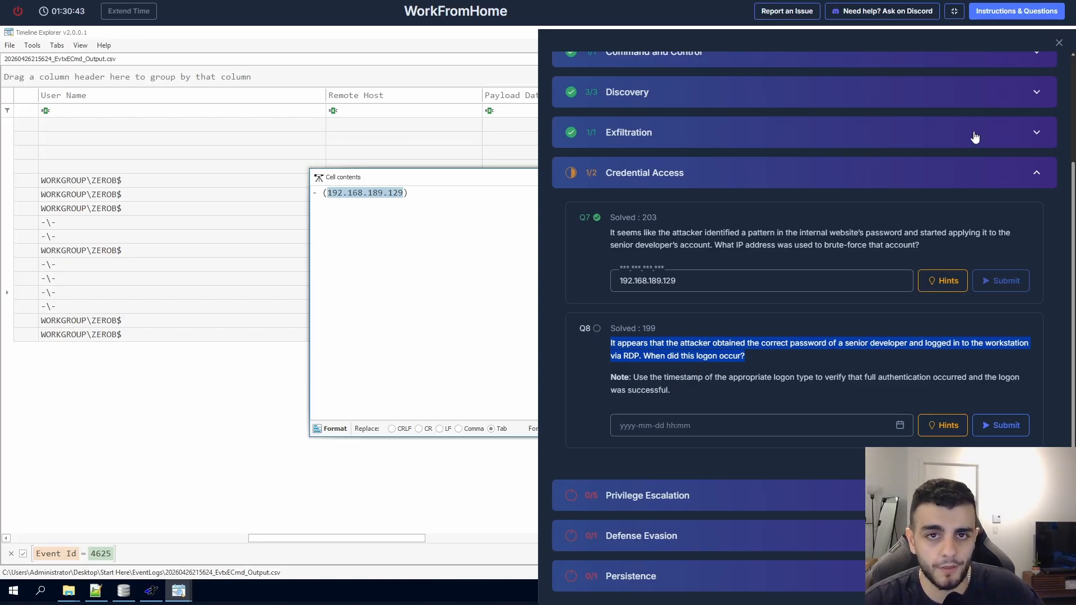
click(1057, 43)
click(757, 182)
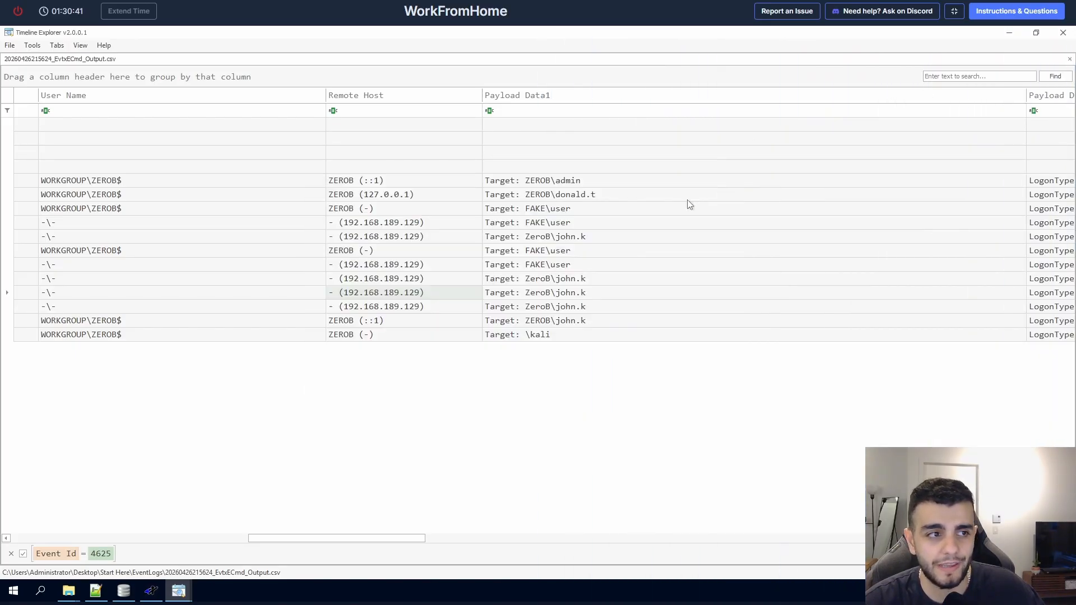
drag(407, 540, 170, 533)
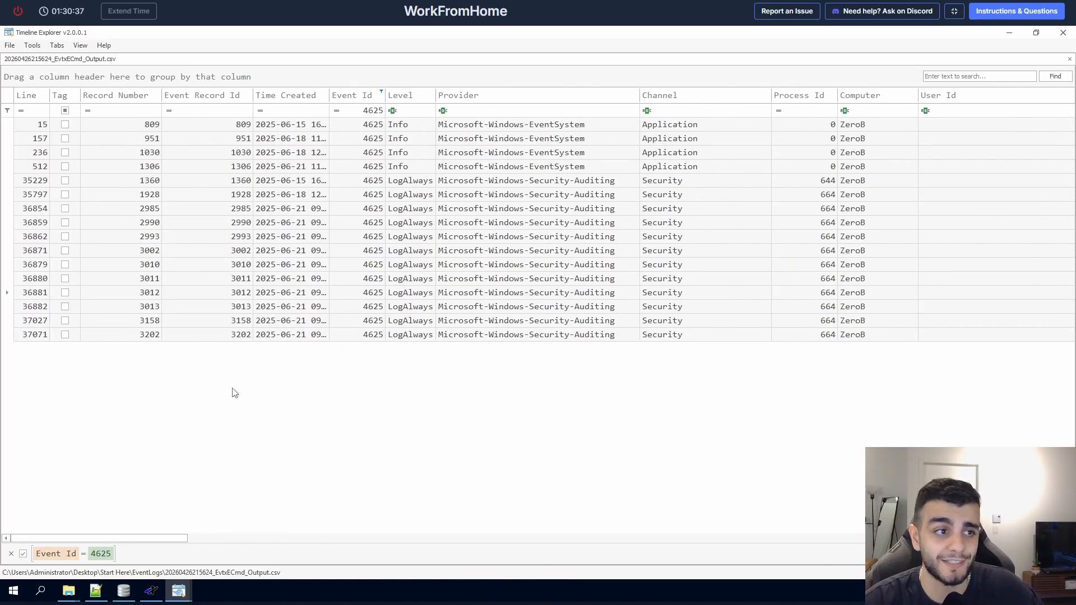
Step: Change the Event Id filter to 4624 to list the successful logon events
click(381, 110)
double_click(383, 110)
click(382, 110)
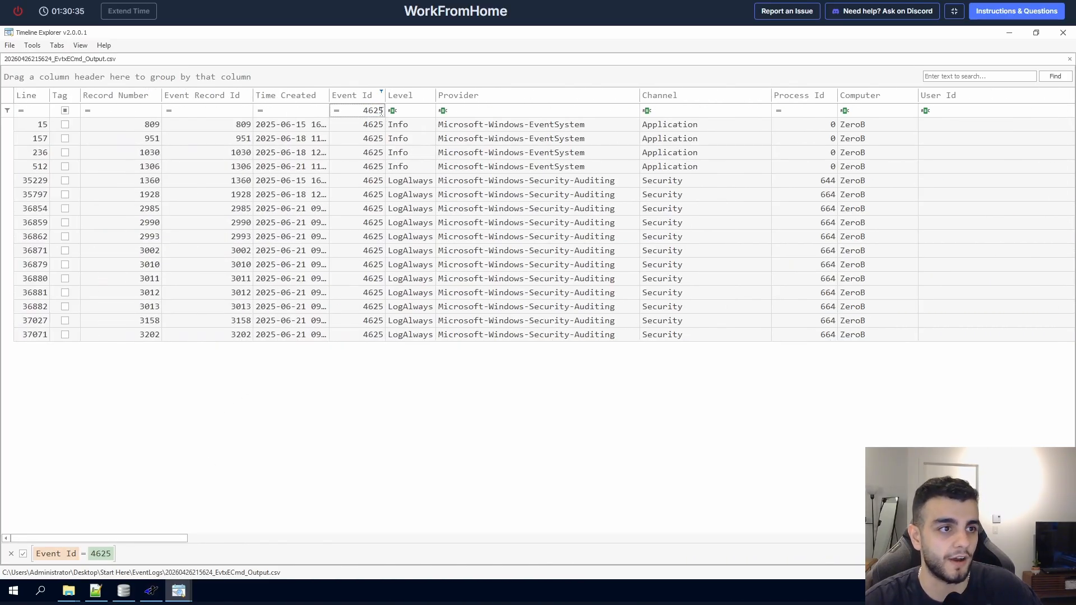
key(BackSpace)
text(4)
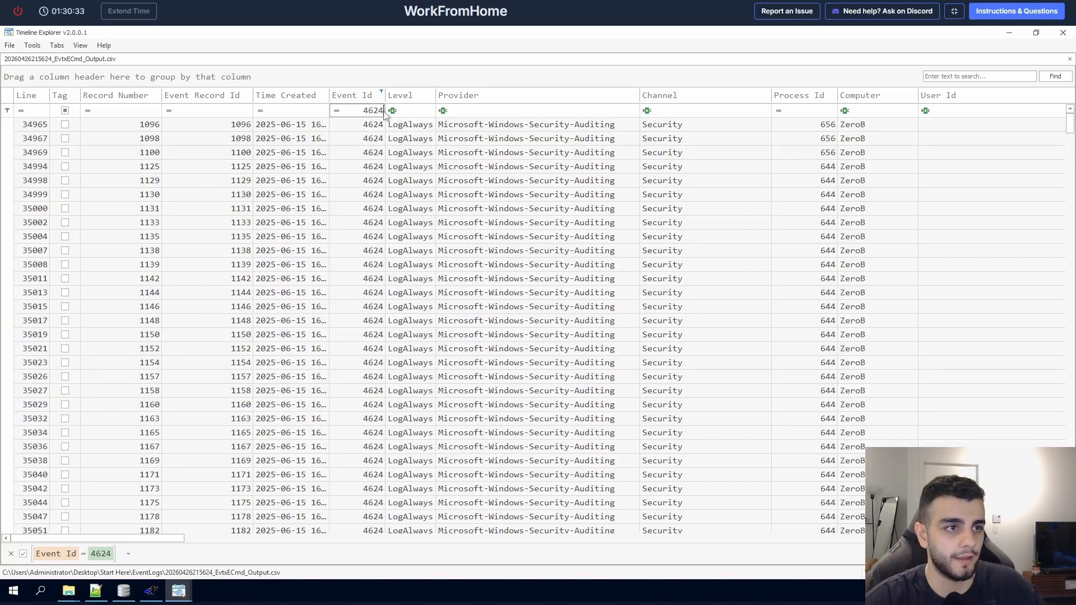
Step: Try to filter the User Name column by the senior developer's first name, and clear that filter
drag(212, 539, 346, 547)
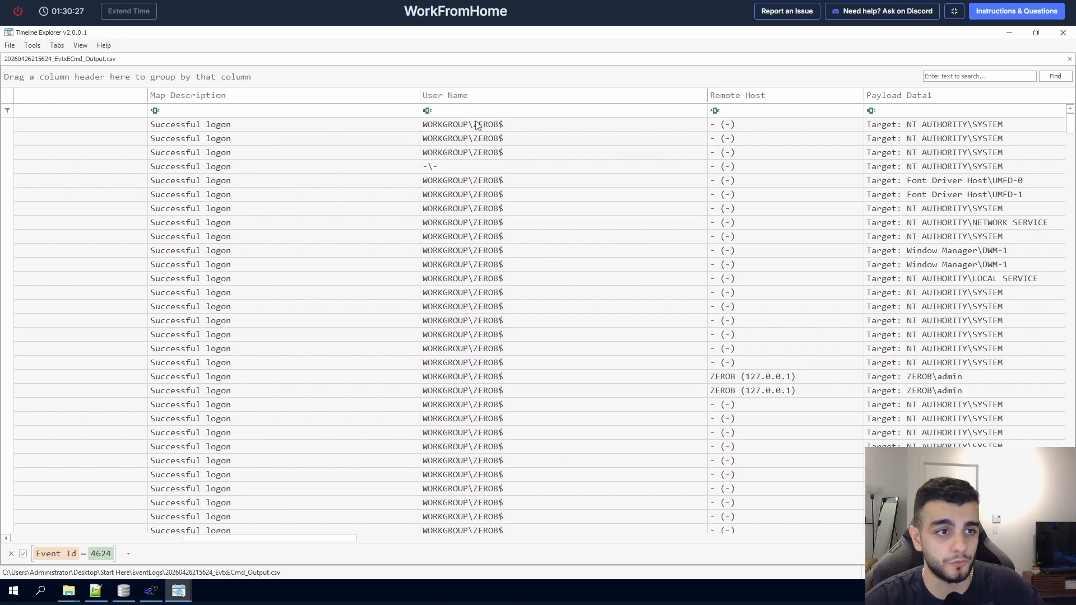
click(488, 110)
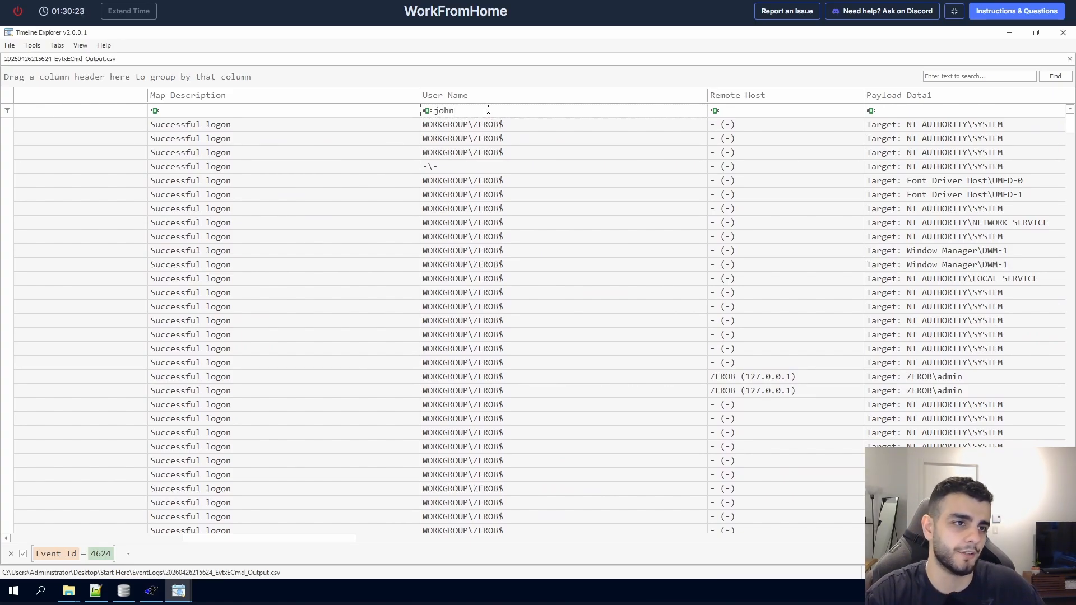
key(ctrl+a)
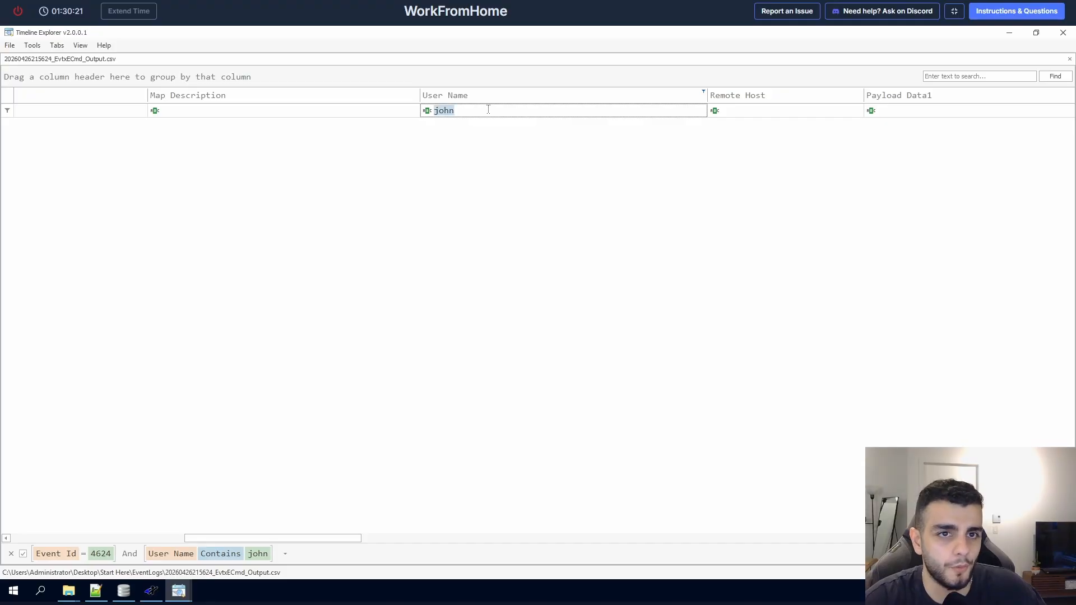
key(BackSpace)
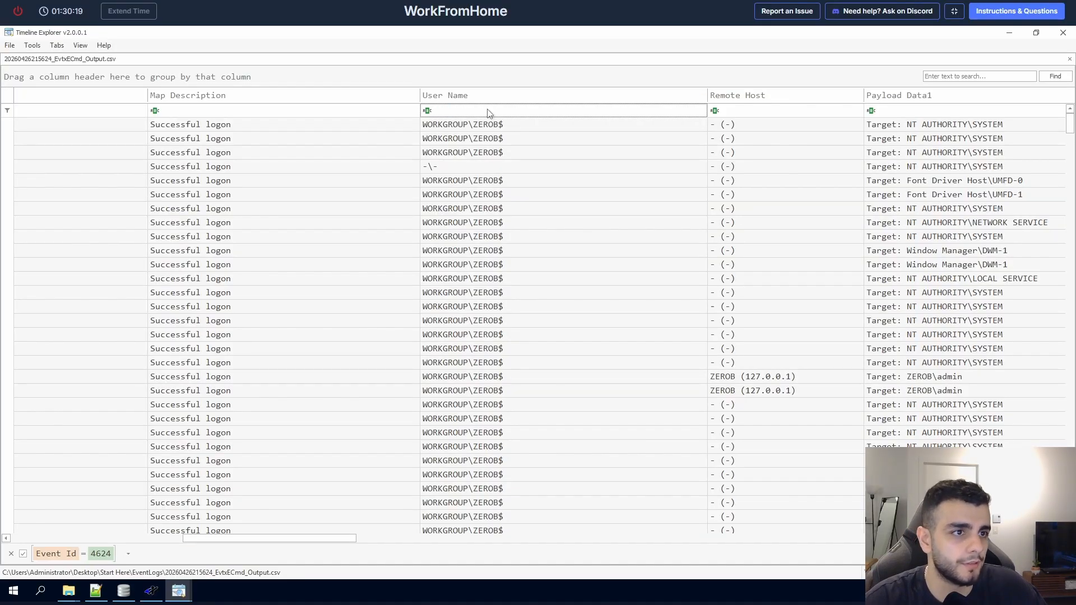
Step: Filter the Payload Data1 column by the senior developer's first name
drag(317, 539, 387, 543)
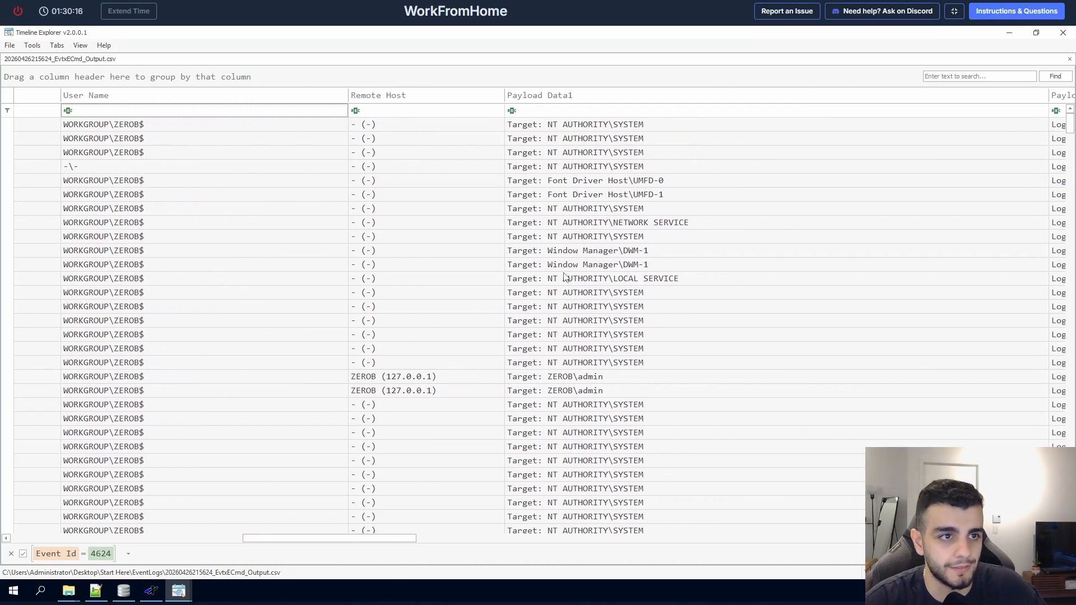
click(641, 110)
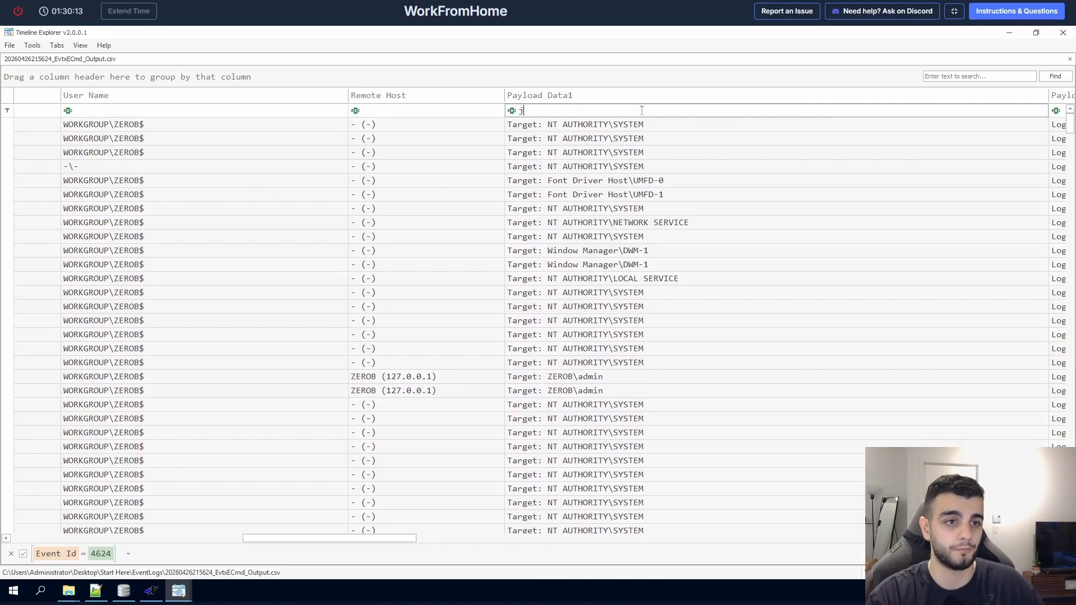
text(john)
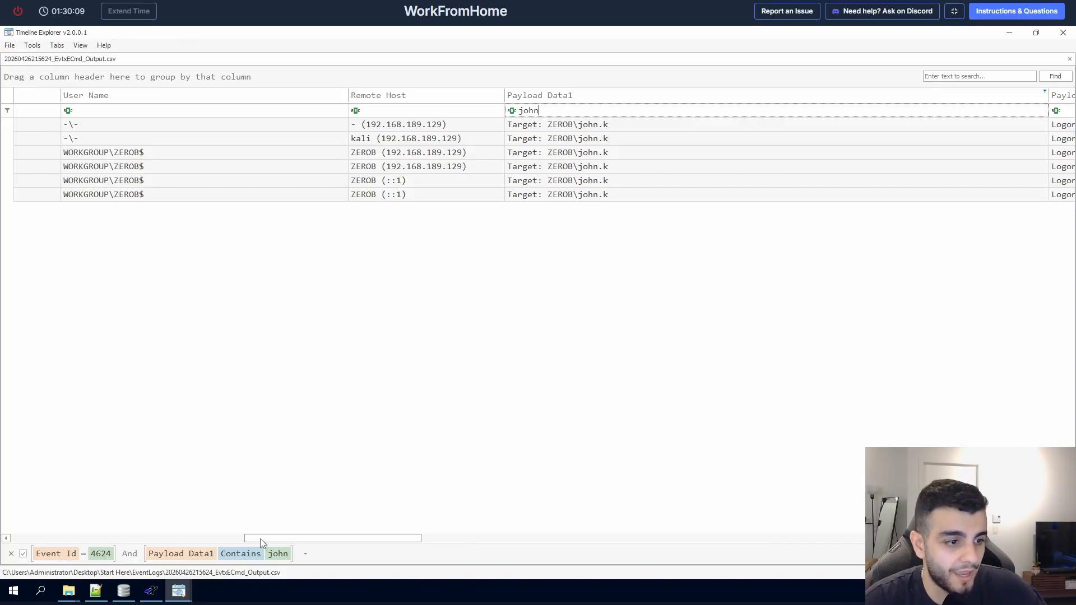
Step: Check the Remote Host values of the developer's logons, and widen the Time Created column to show full timestamps
drag(266, 540, 264, 541)
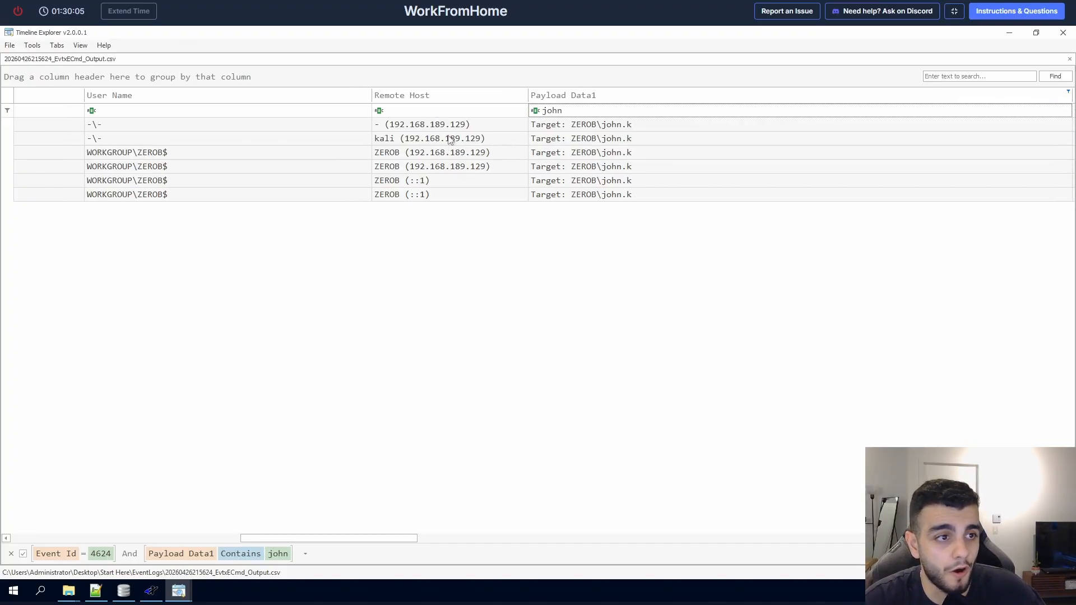
click(384, 143)
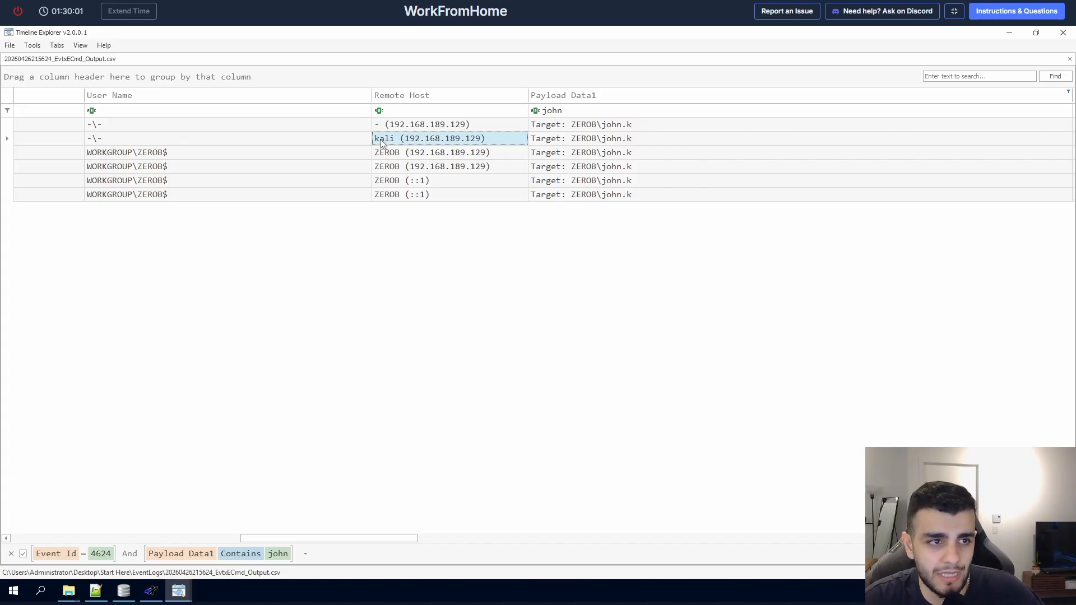
drag(274, 541, 22, 529)
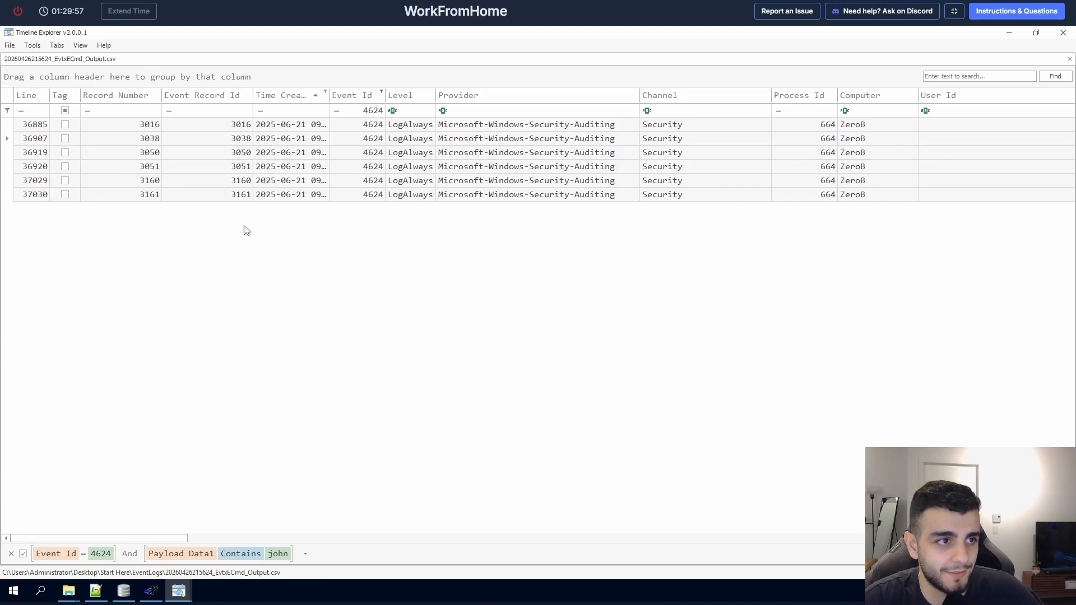
drag(329, 95, 397, 95)
drag(180, 538, 302, 542)
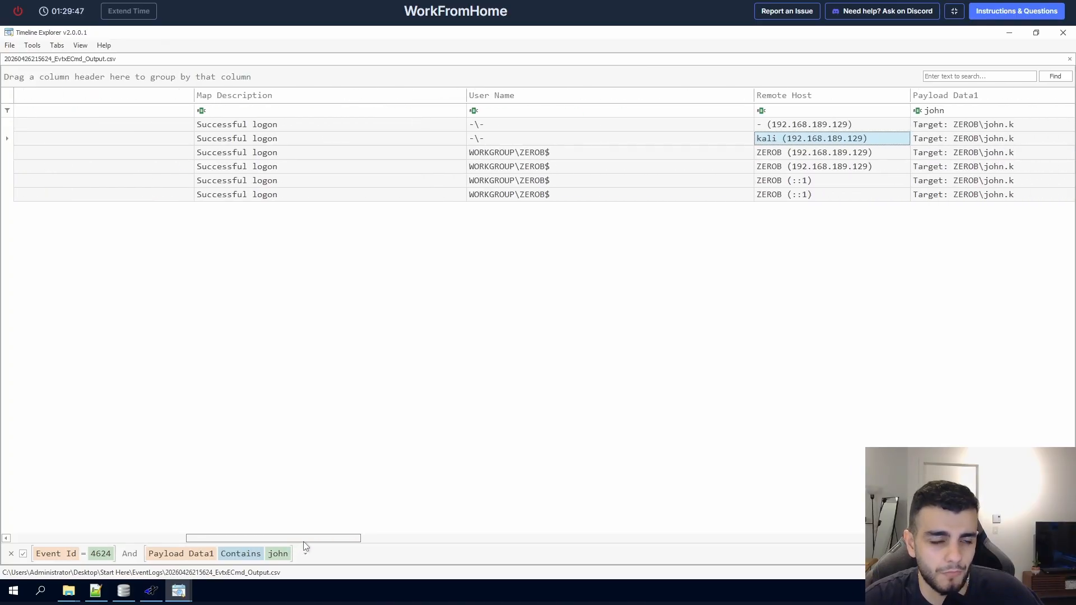
drag(267, 542, 10, 511)
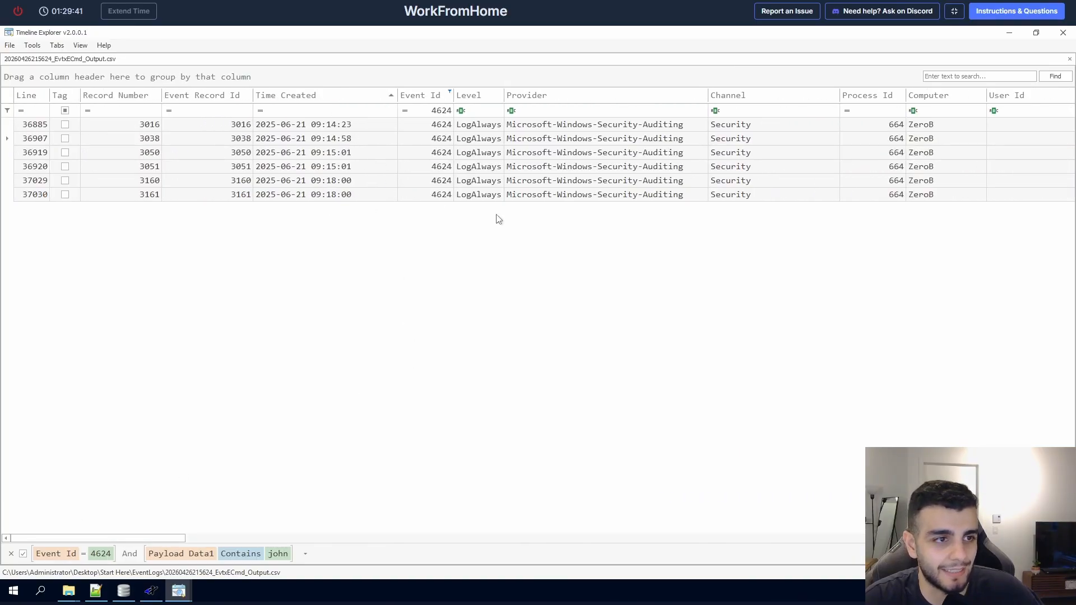
Step: Read the Q8 note about the appropriate logon type, and locate the first LogonType 10 event in Payload Data2
click(1034, 18)
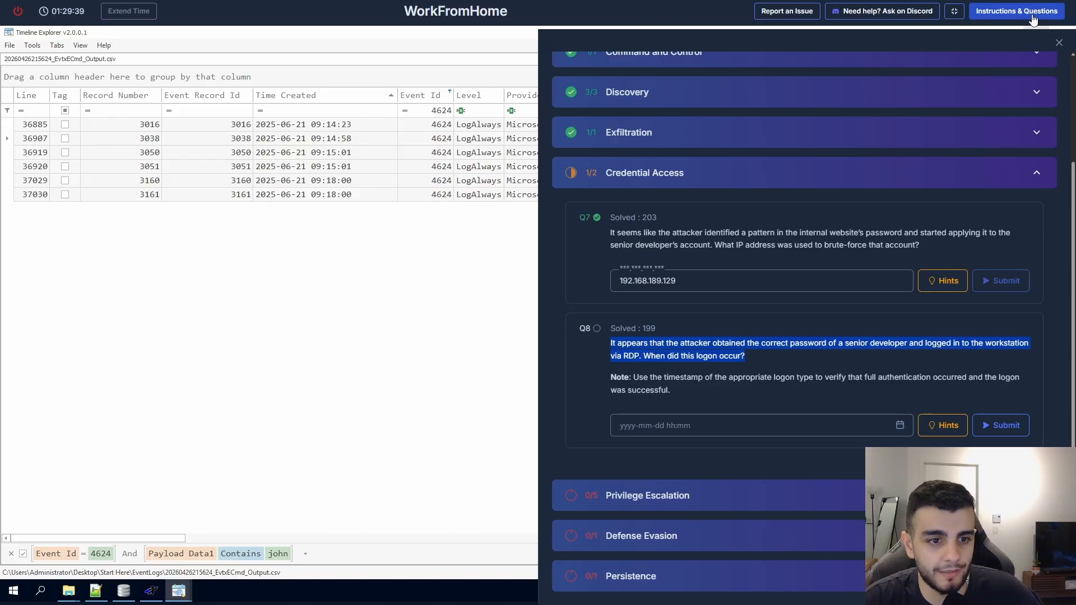
triple_click(835, 390)
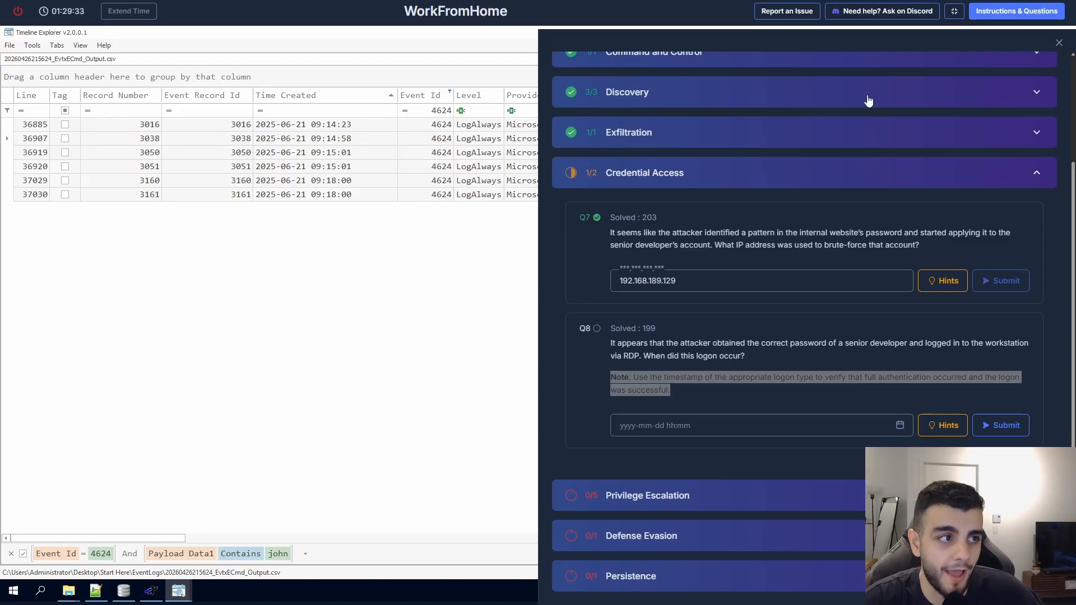
click(1058, 43)
drag(182, 538, 501, 535)
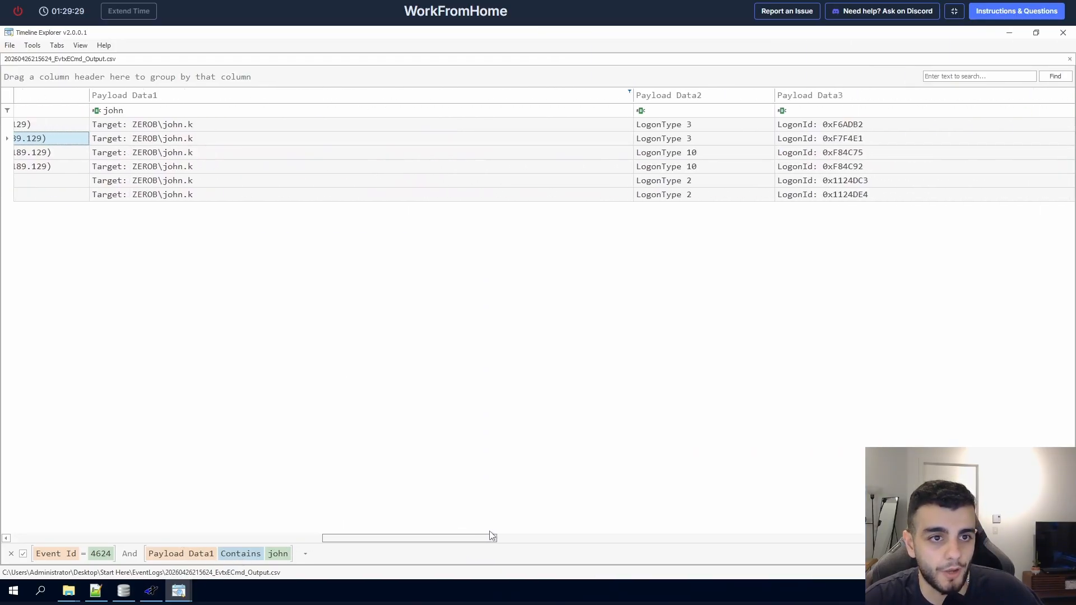
click(673, 159)
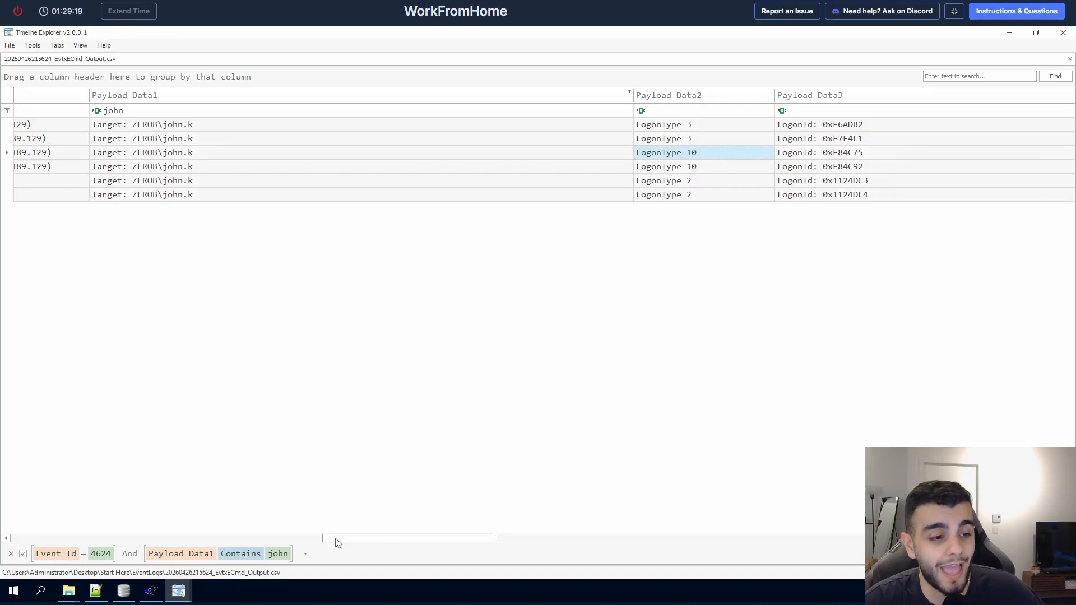
Step: Copy the Time Created value of the first LogonType 10 logon into the Q8 answer field
drag(336, 539, 5, 538)
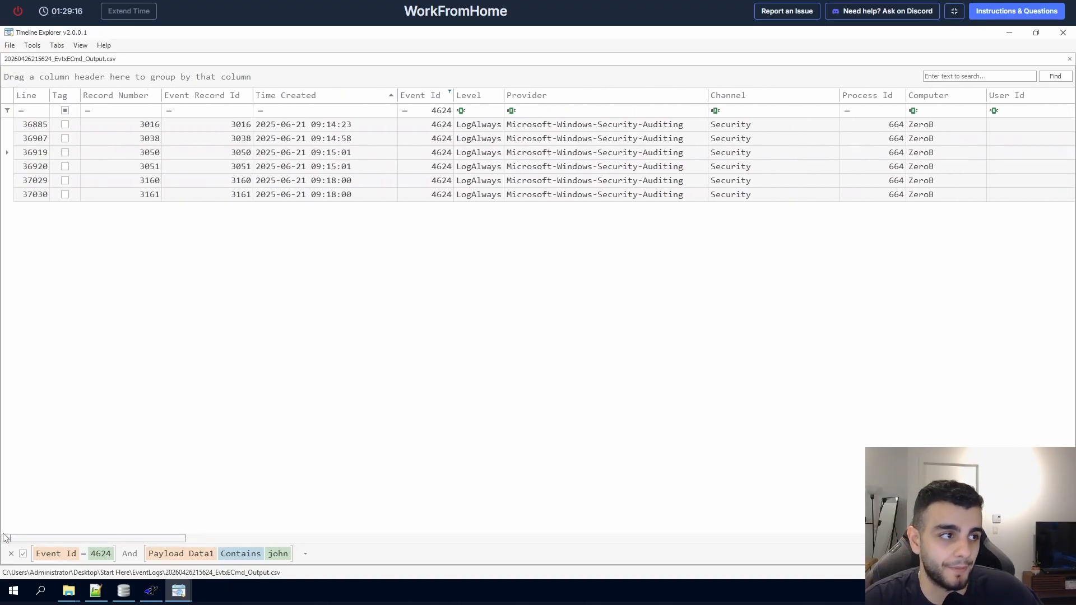
click(324, 155)
click(987, 20)
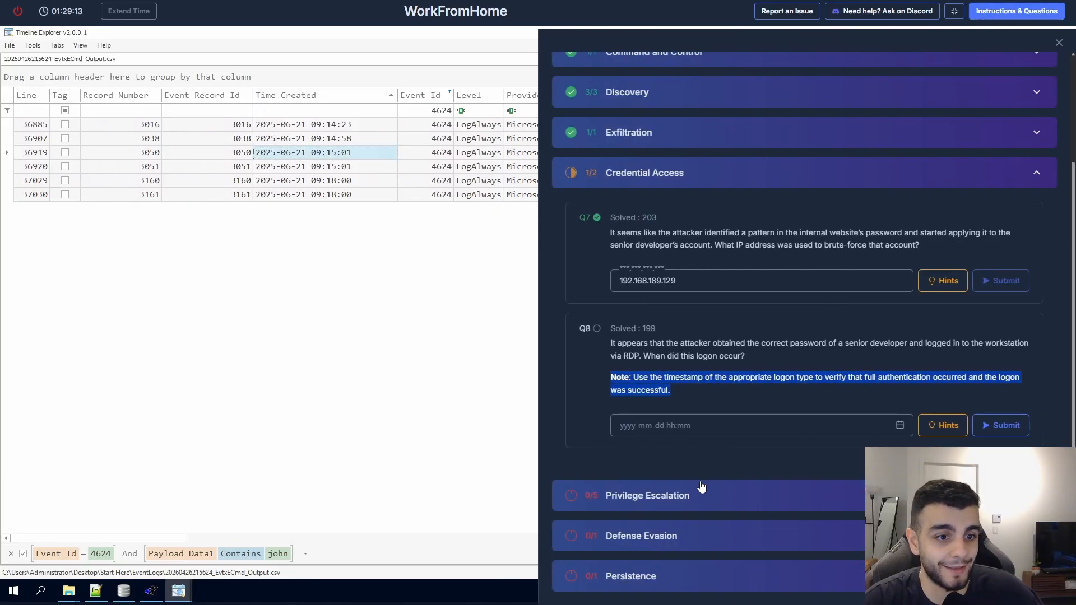
click(704, 432)
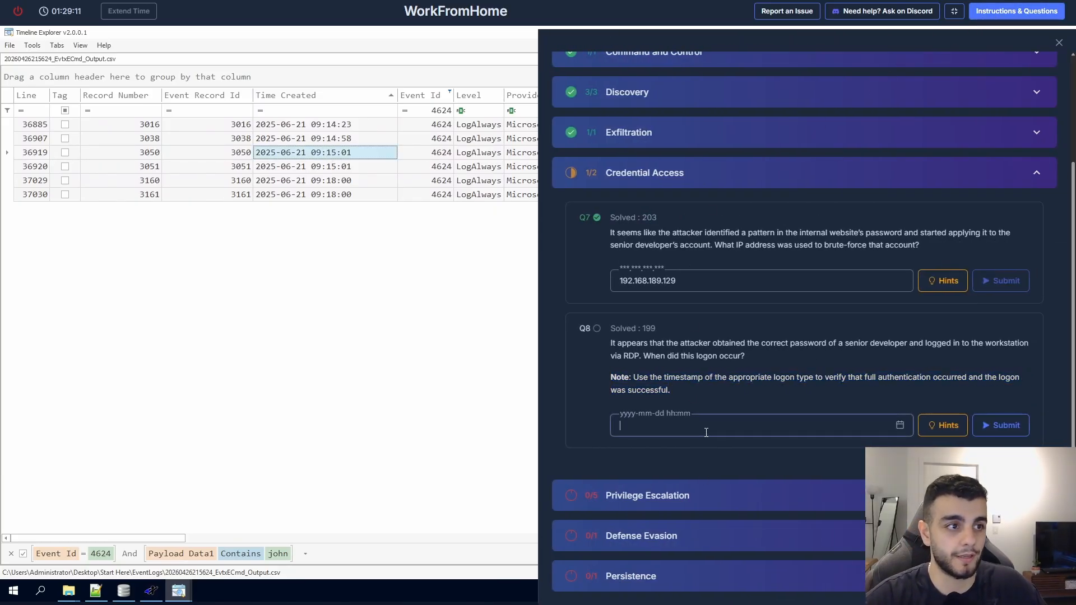
double_click(357, 157)
key(ctrl+a)
key(ctrl+c)
click(722, 432)
key(ctrl+v)
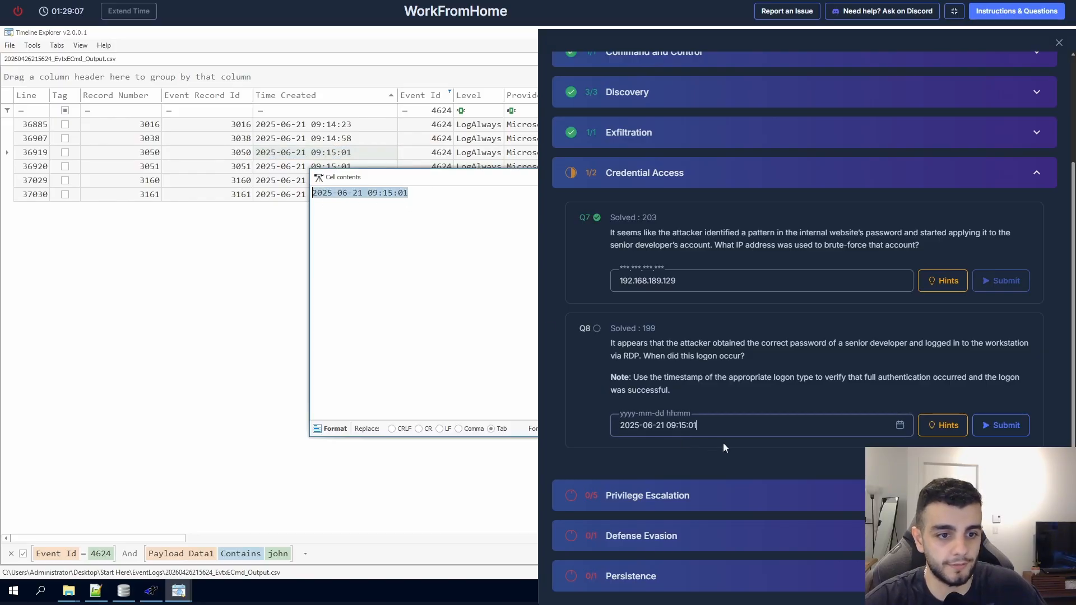
key(BackSpace)
key(BackSpace)
key(BackSpace)
key(Return)
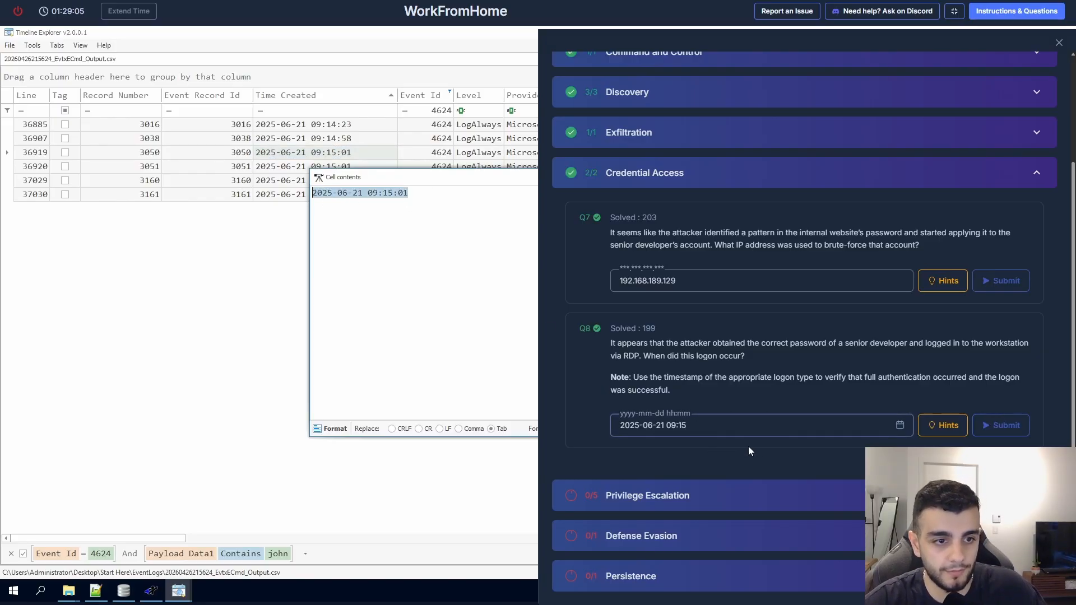
Step: Read question Q9 in the Privilege Escalation section, and close the cell contents window to return to the event list
click(760, 170)
click(718, 355)
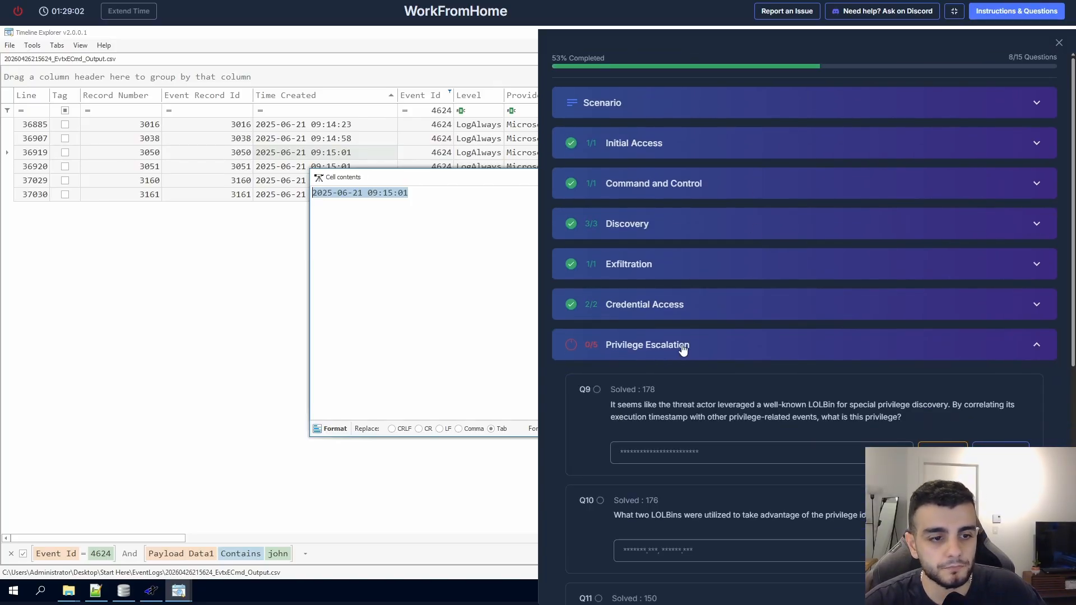
scroll(631, 376, down, 2)
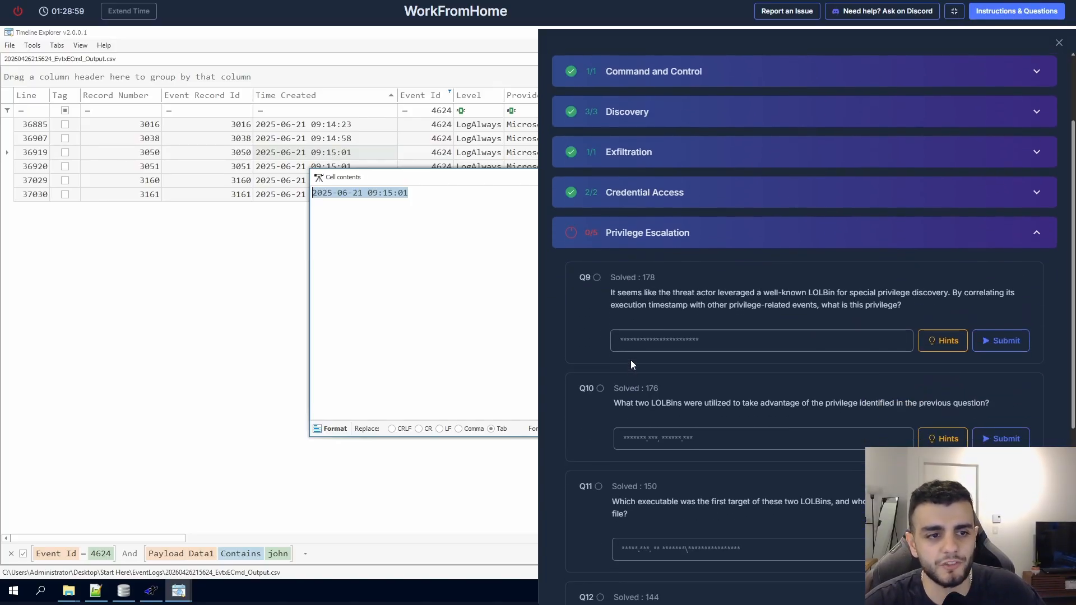
triple_click(639, 294)
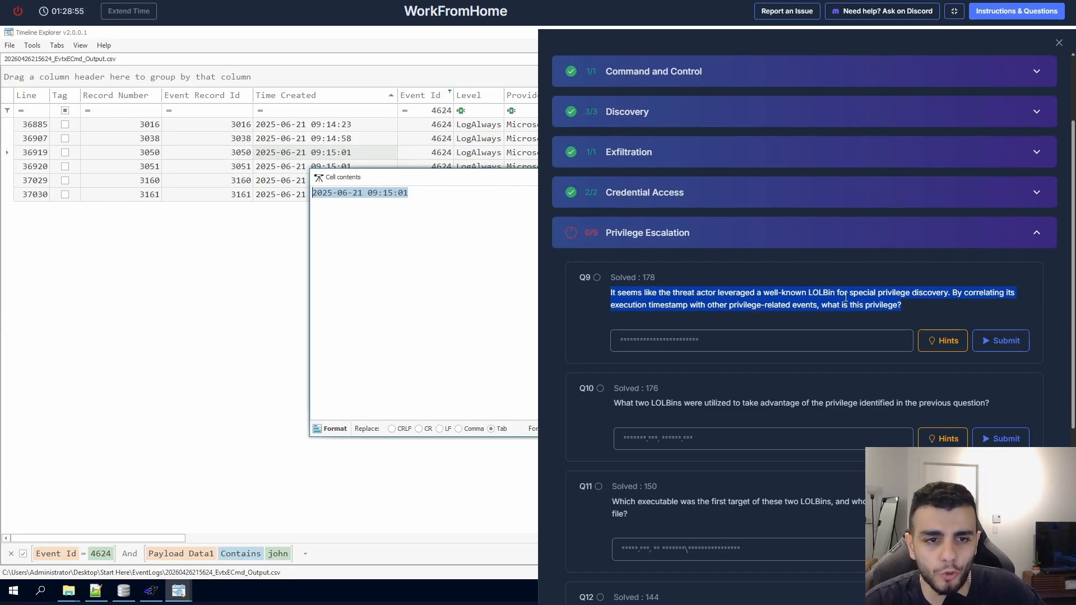
drag(837, 293, 880, 306)
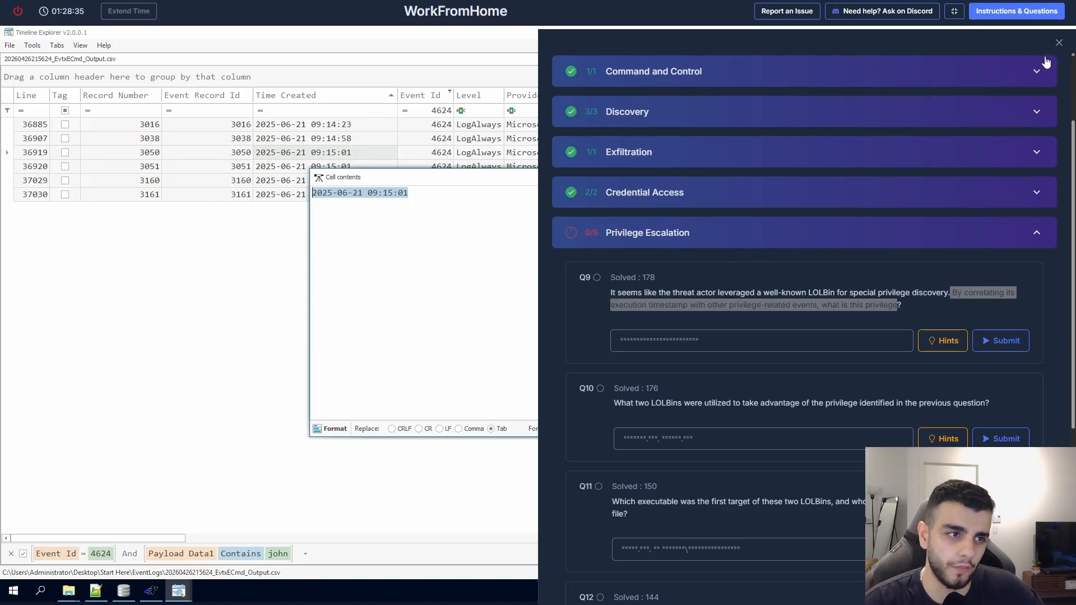
click(1058, 42)
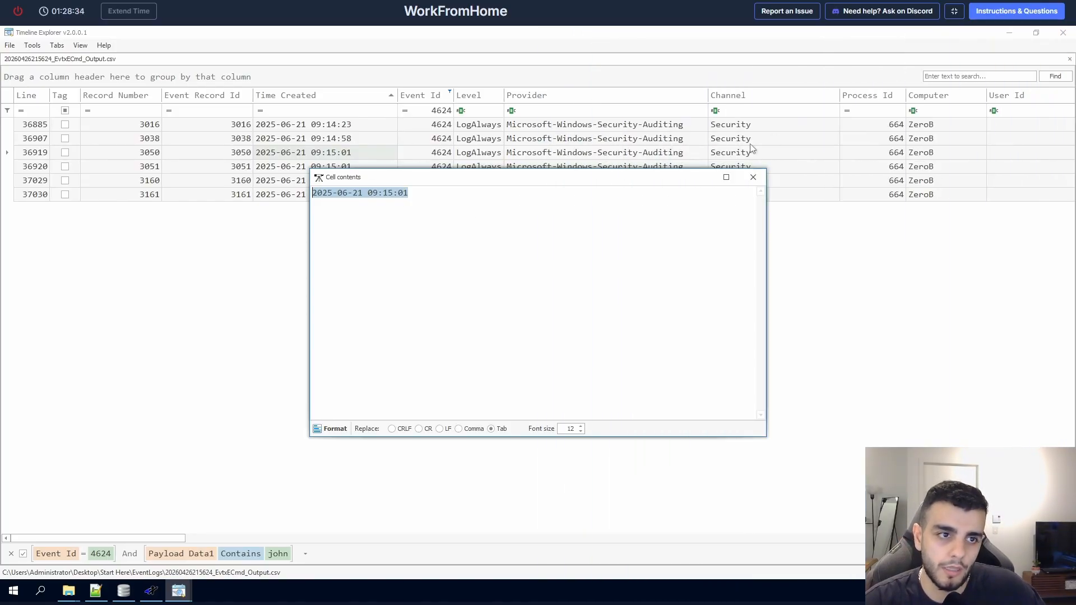
click(753, 177)
Step: Try to filter the developer's events by Event Id 4672
click(440, 115)
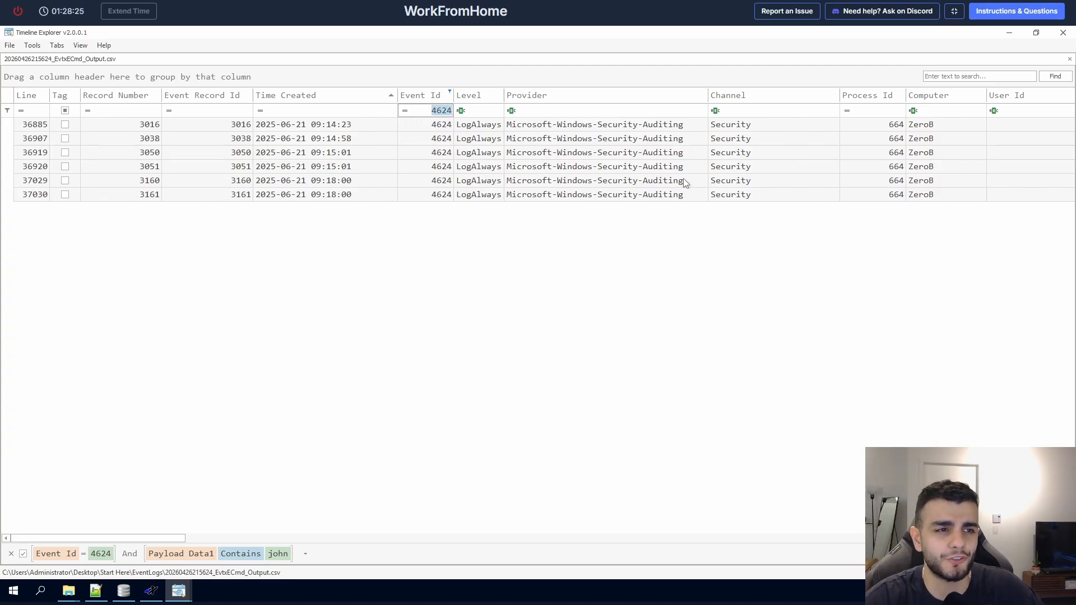
key(BackSpace)
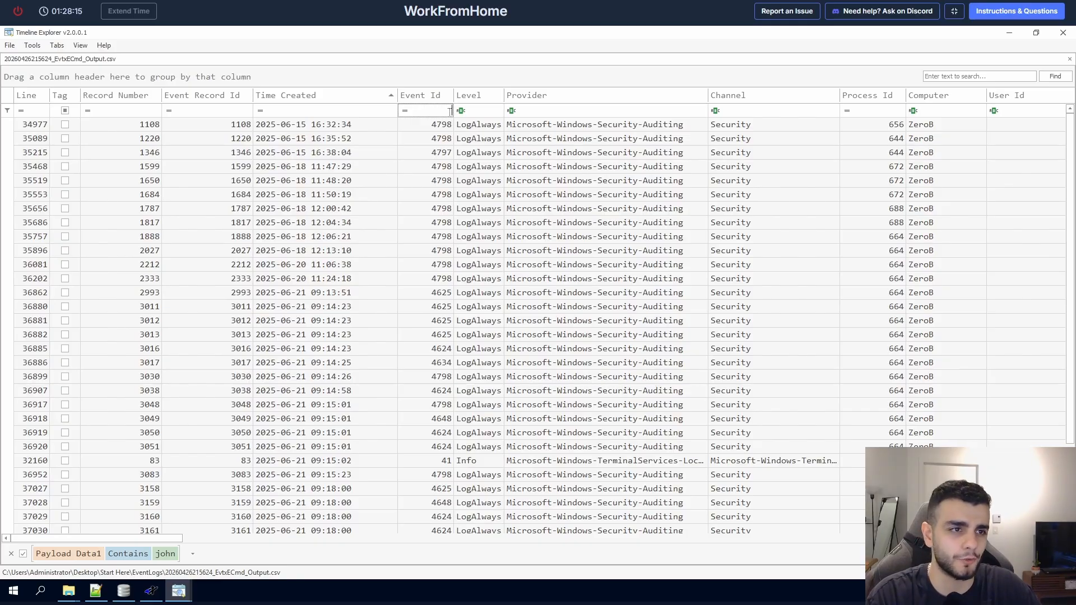
text(4672)
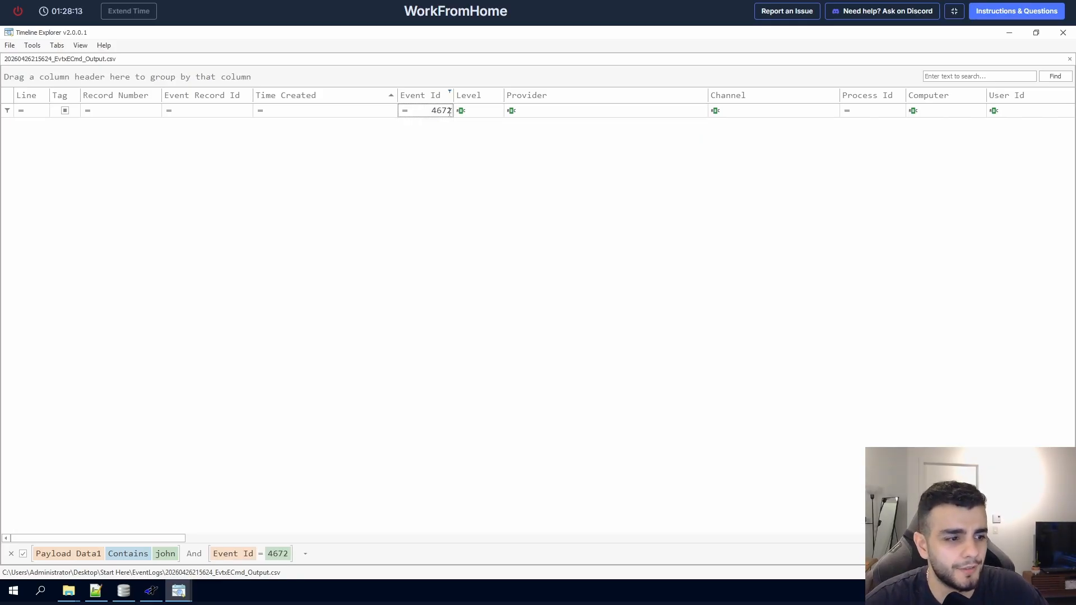
Step: Clear all column filters, and filter by Event Id 4672 alone to view the privilege lists in Payload Data1
click(12, 554)
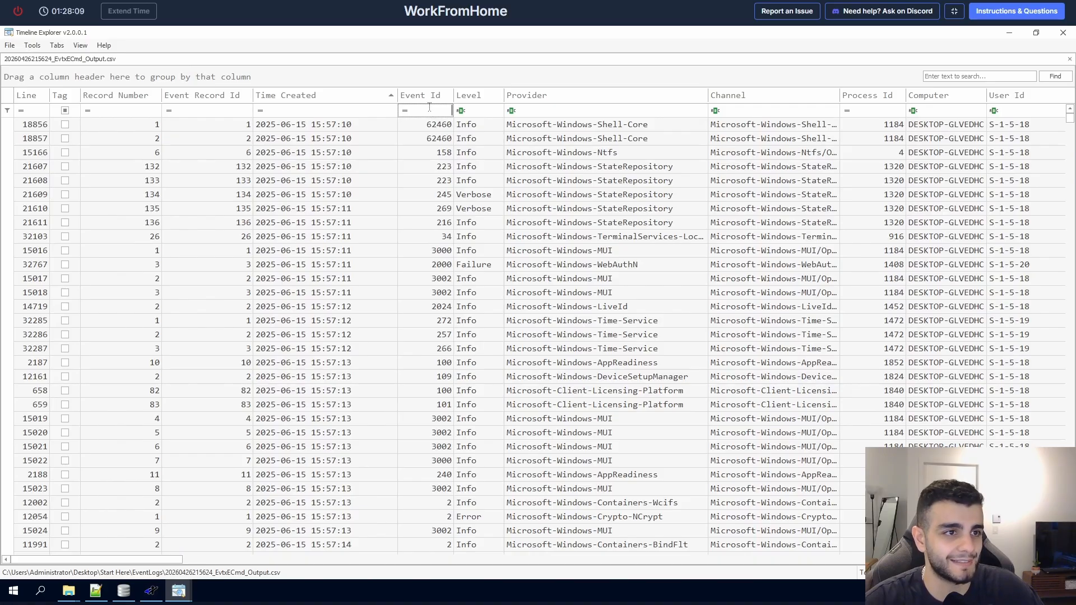
text(5)
key(BackSpace)
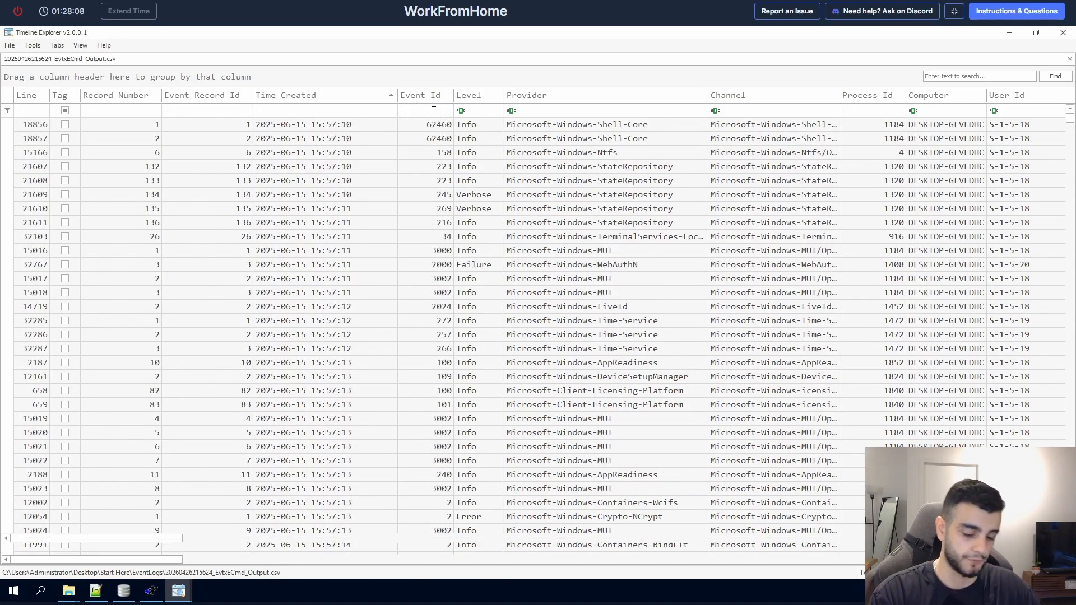
text(4672)
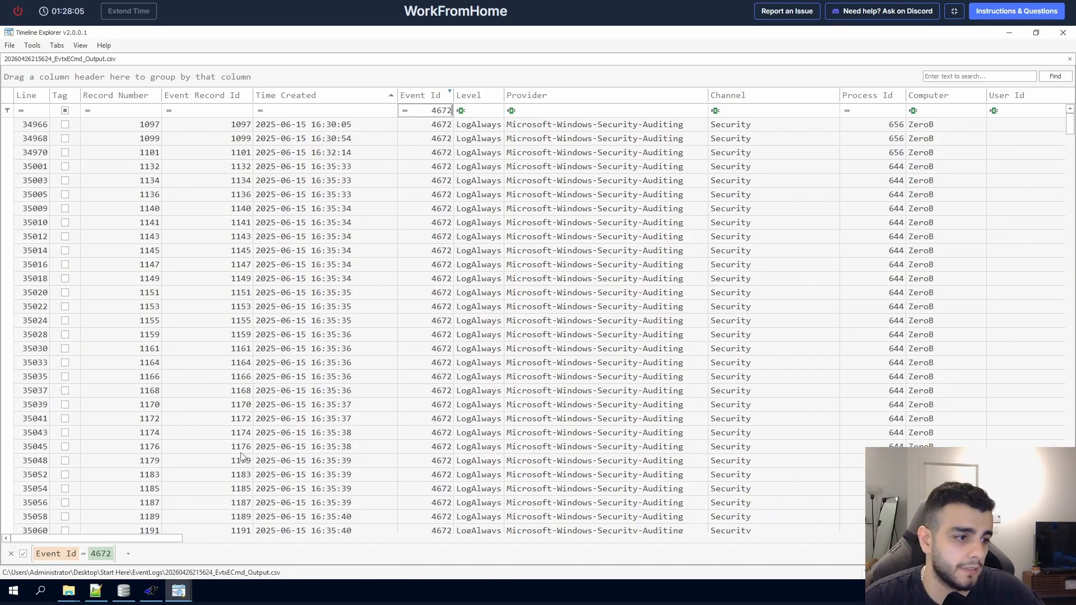
drag(171, 539, 458, 552)
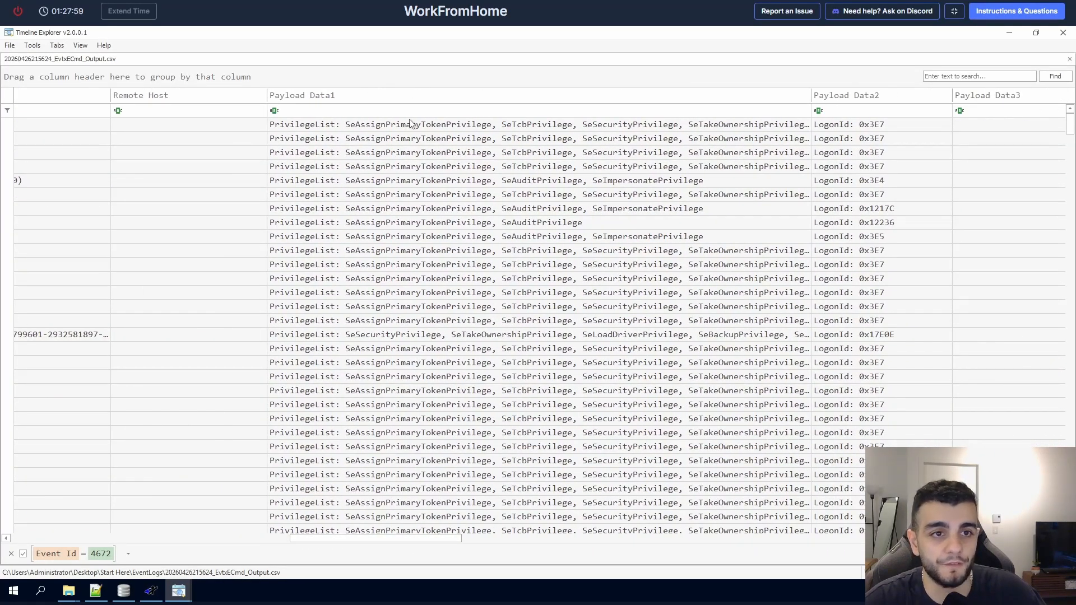
Step: Widen the Payload Data1 and User Name columns so the privilege lists and full account names can be read
drag(811, 99, 914, 99)
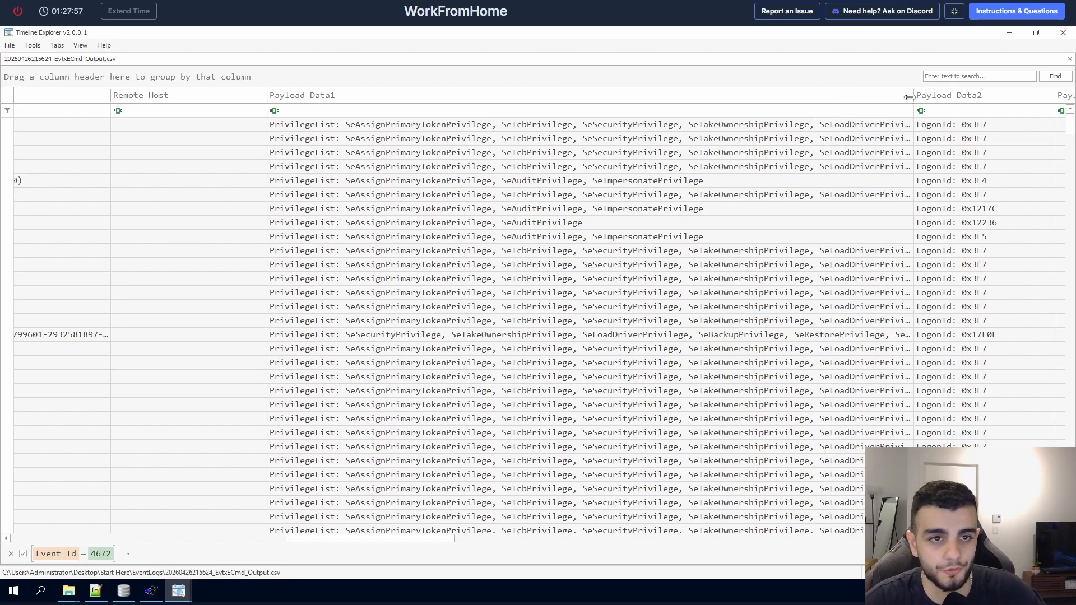
drag(330, 541, 263, 542)
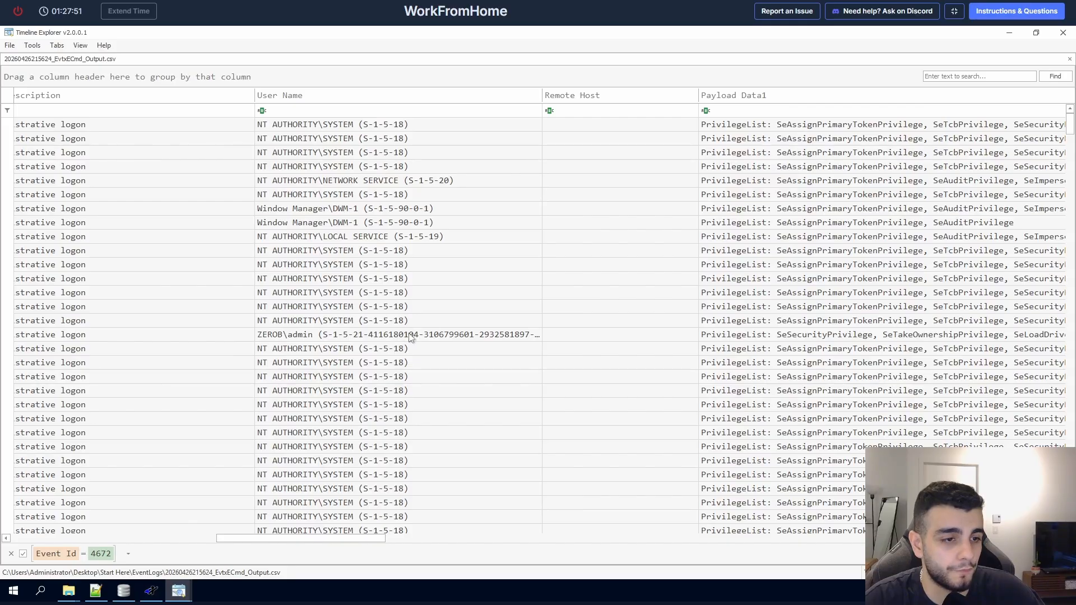
drag(542, 95, 646, 96)
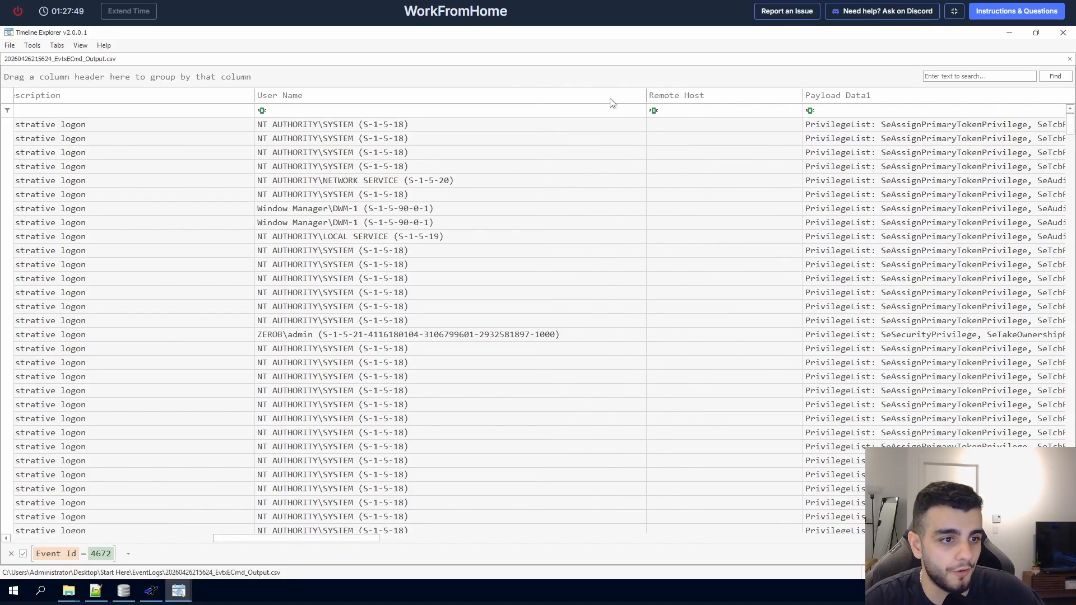
Step: Filter User Name to the ZEROB account whose SID ends in 1002, and view its privilege lists in Payload Data1
click(643, 93)
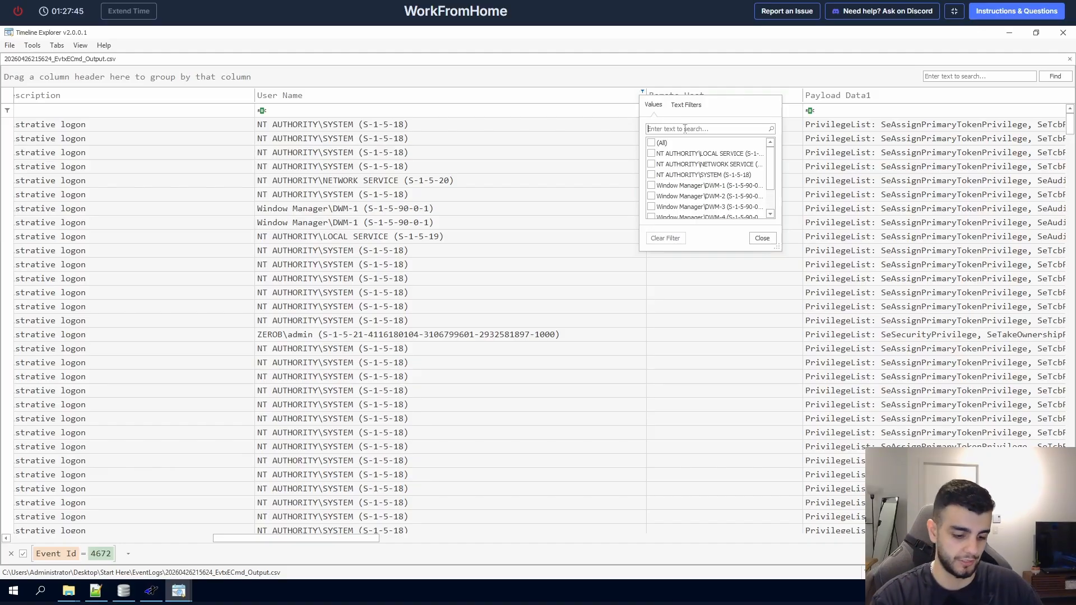
text(john)
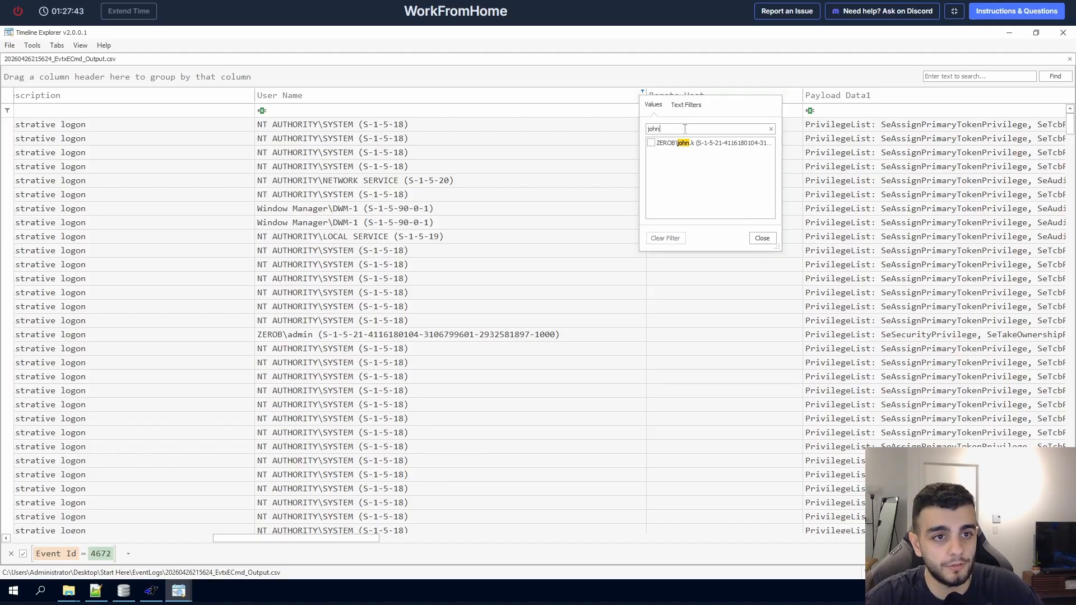
click(651, 143)
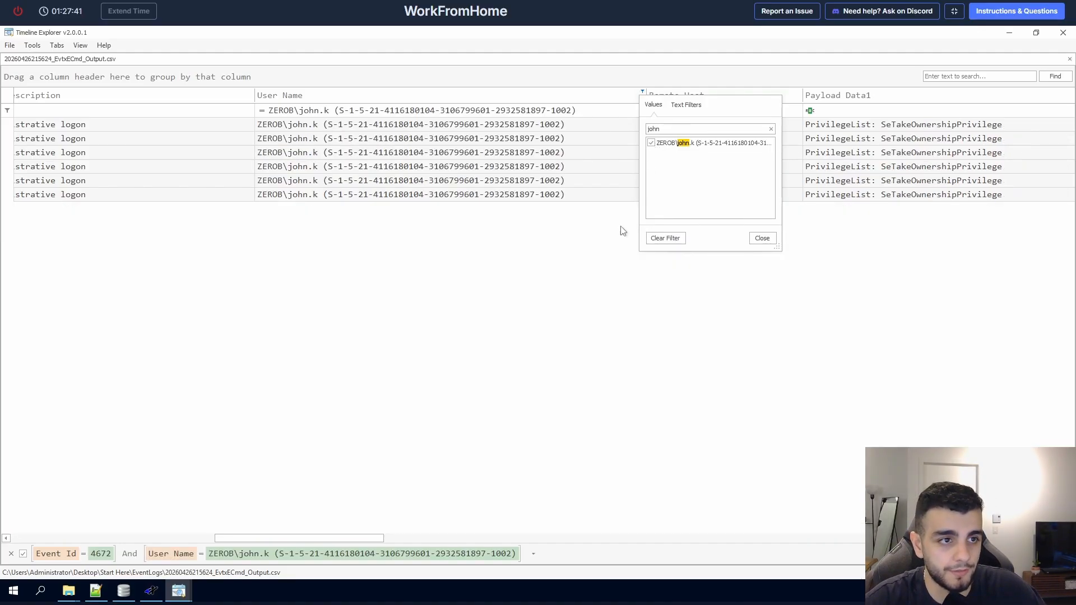
click(752, 455)
drag(343, 540, 444, 547)
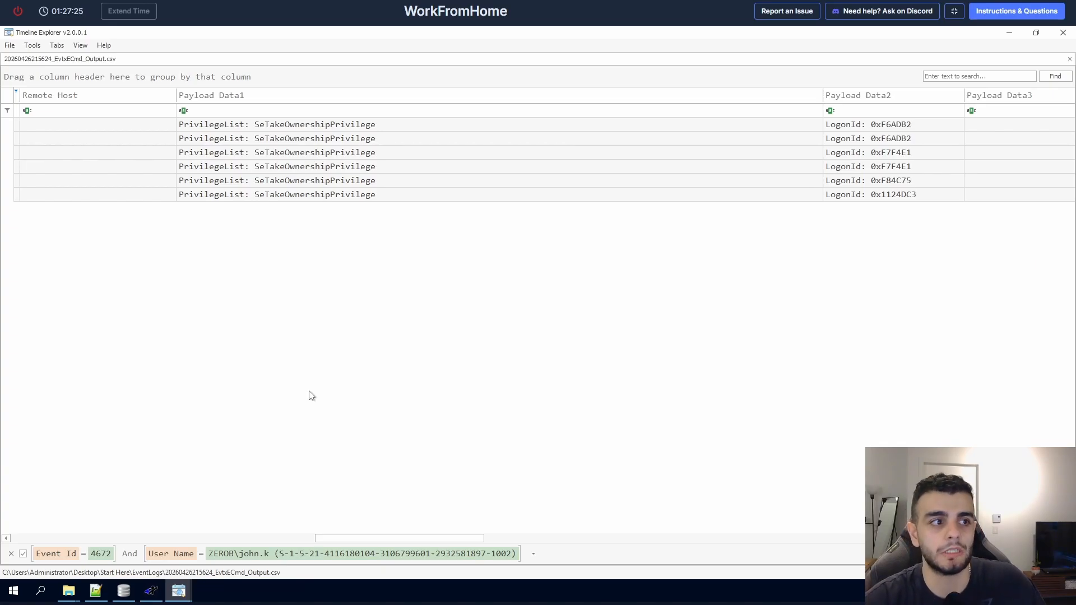
Step: Copy SeTakeOwnershipPrivilege from the Payload Data1 cell contents and submit it as the Q9 answer
double_click(336, 152)
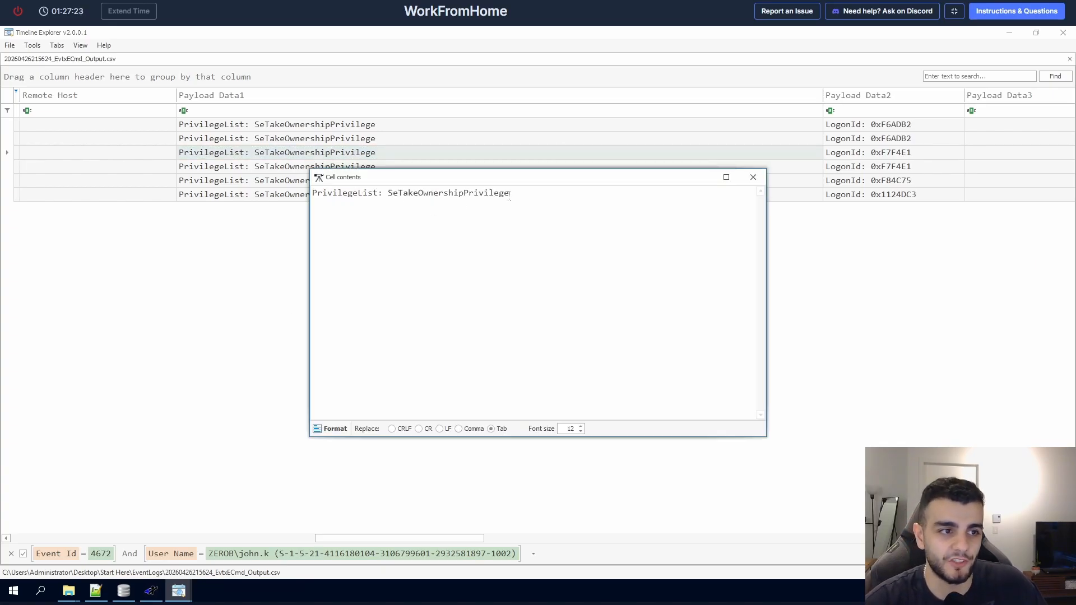
drag(509, 196, 385, 196)
key(ctrl+c)
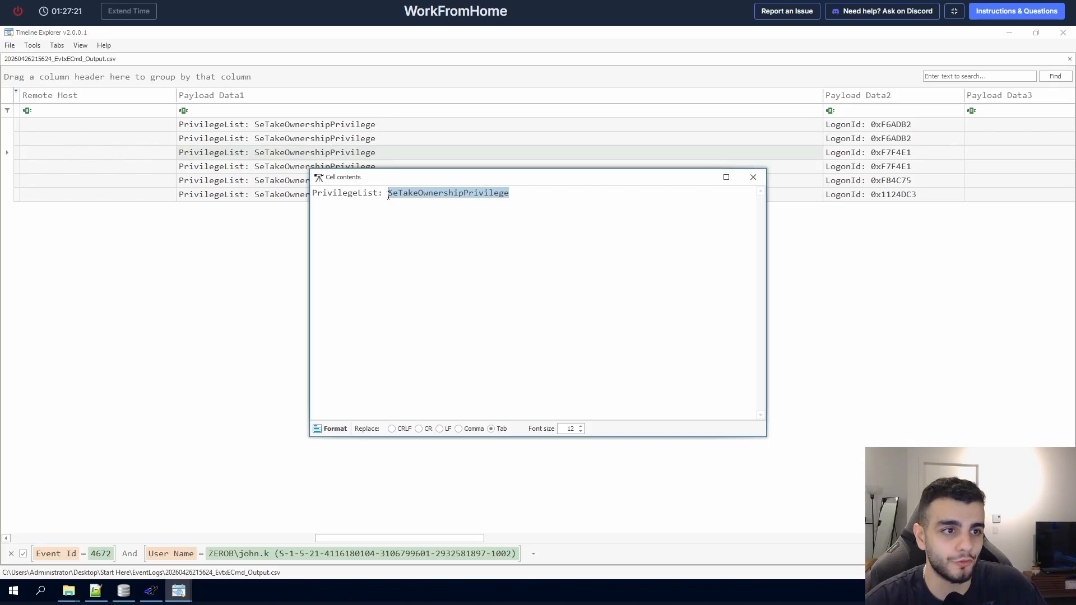
click(1016, 11)
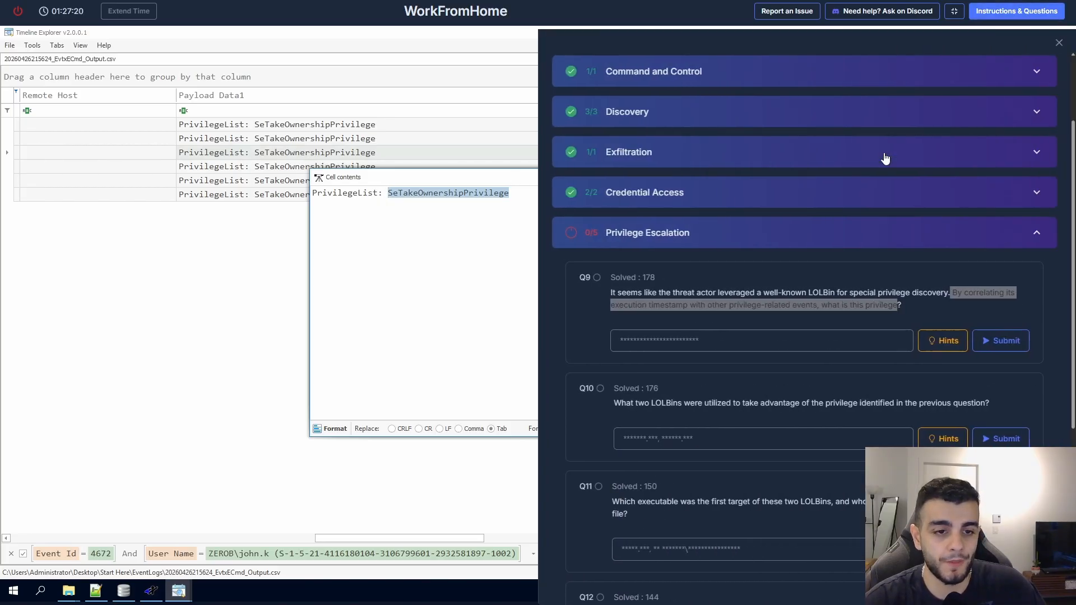
click(707, 344)
key(ctrl+v)
click(1000, 341)
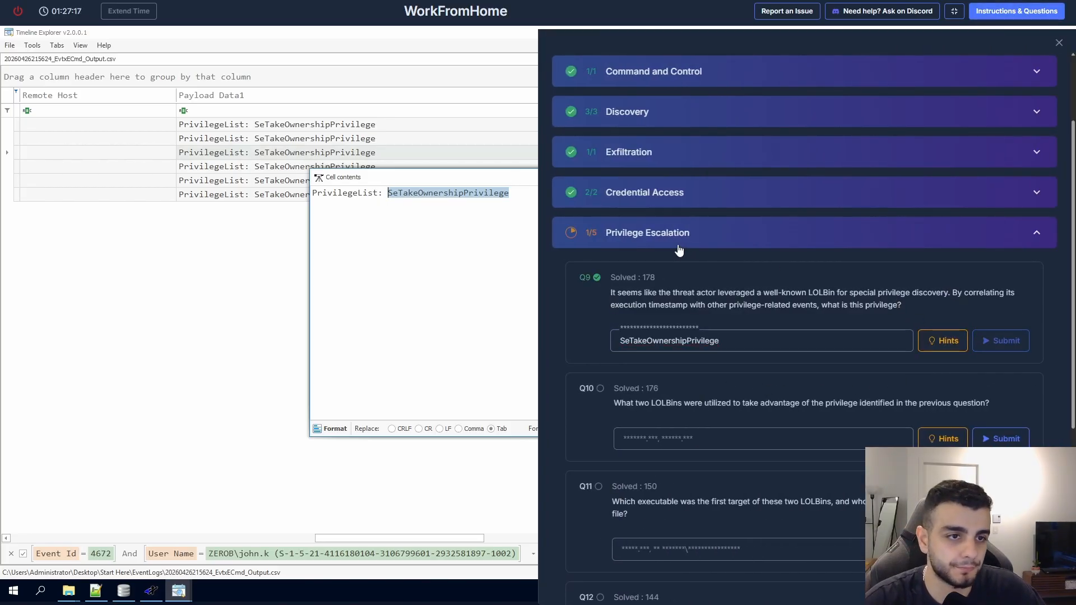
Step: Read question Q10 about the two LOLBins, and close all open cell contents windows to return to the event list
drag(614, 404, 628, 412)
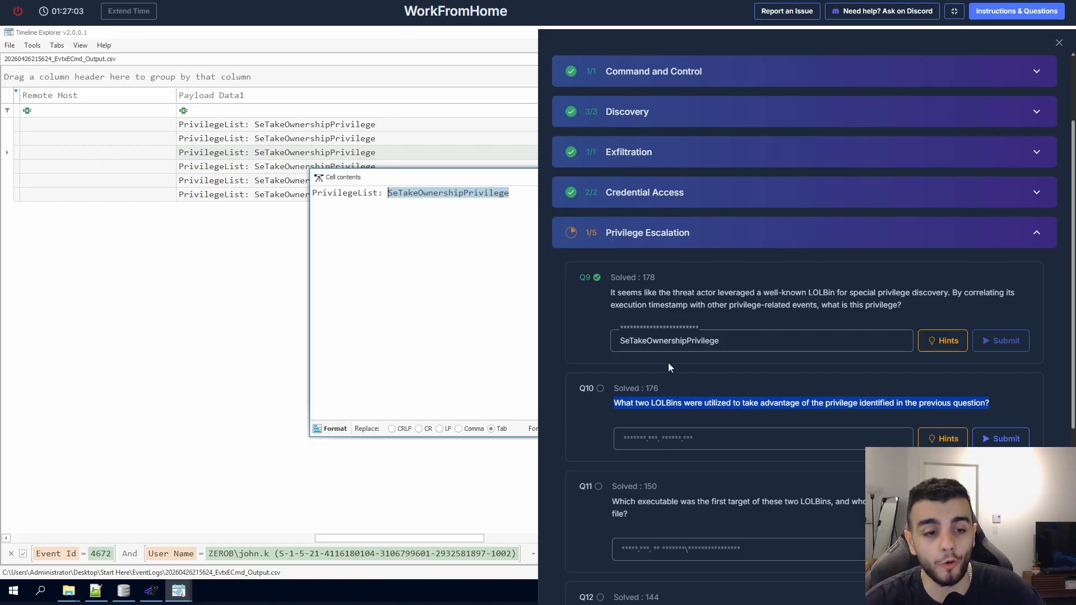
click(1058, 42)
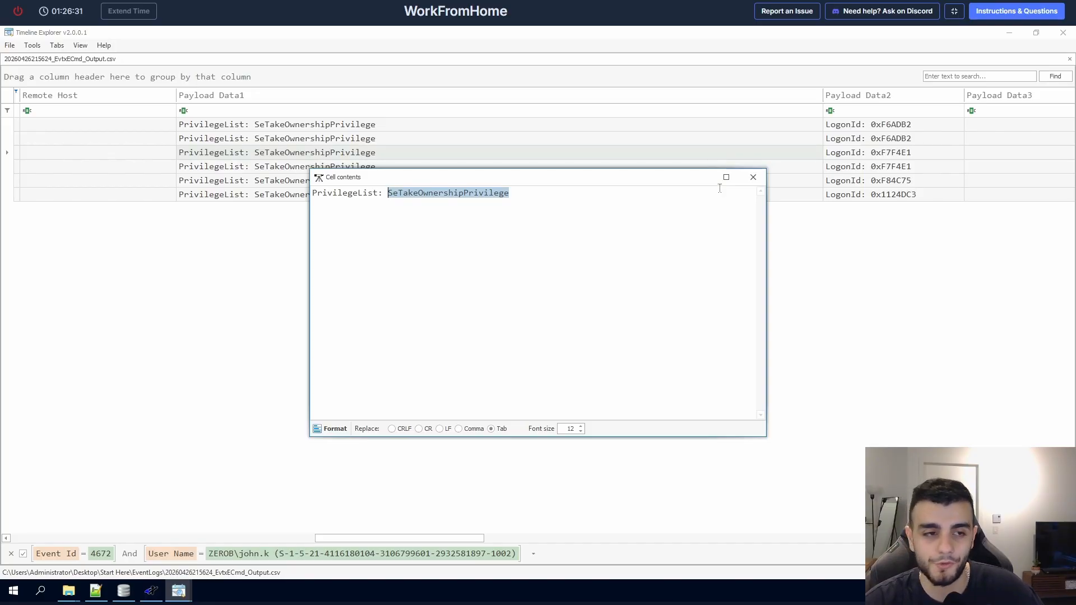
click(753, 177)
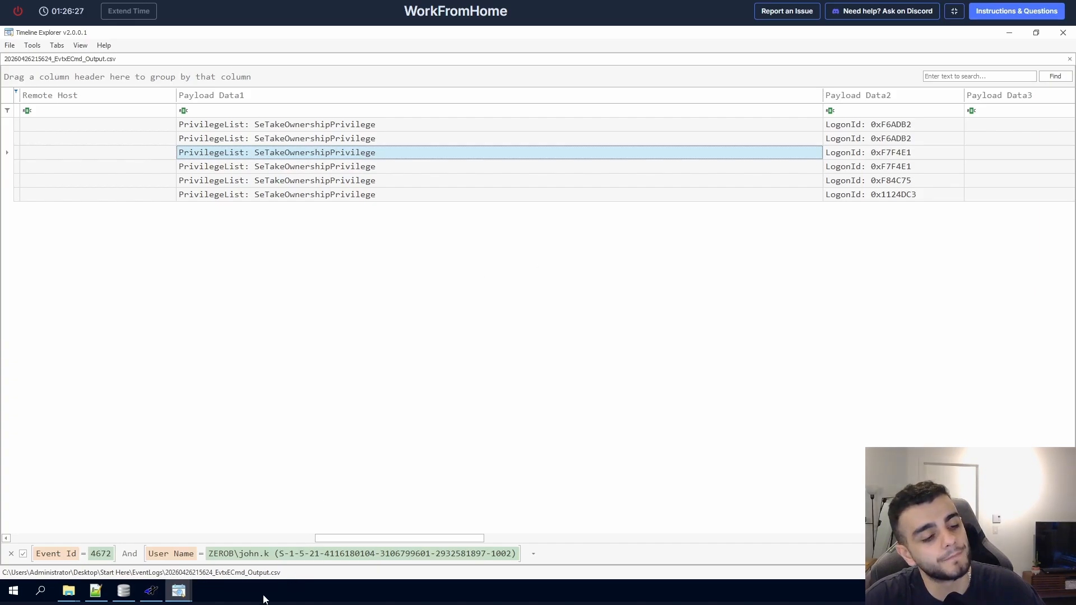
click(178, 591)
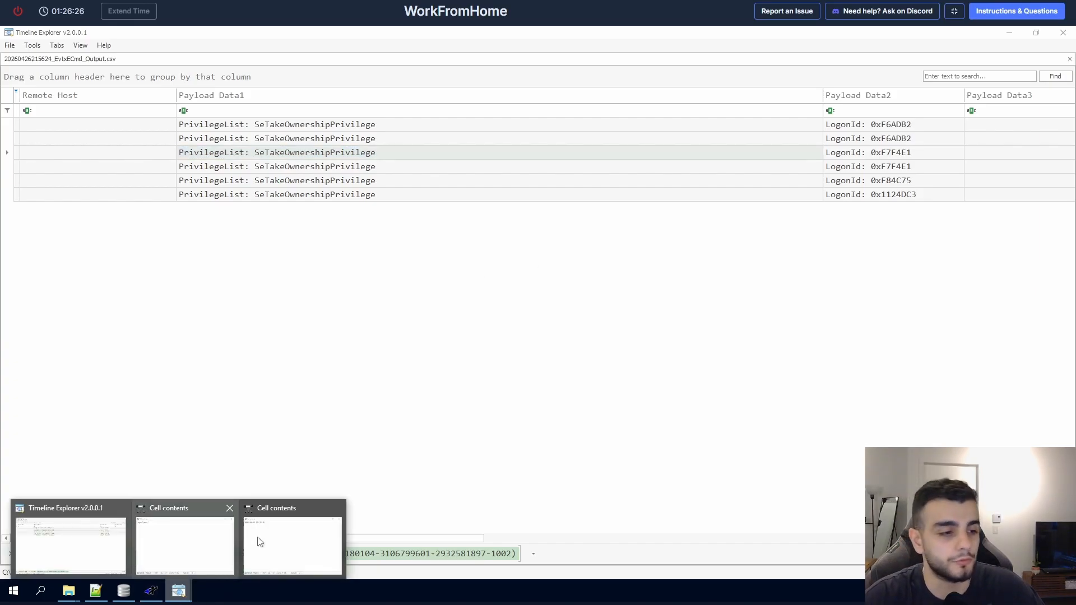
click(230, 508)
click(280, 508)
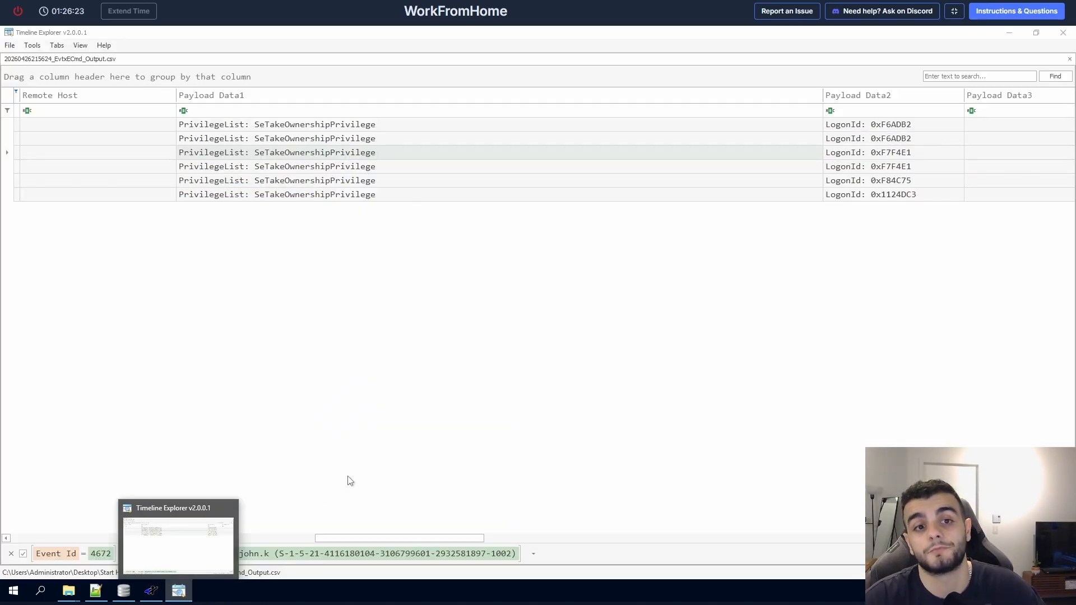
click(209, 537)
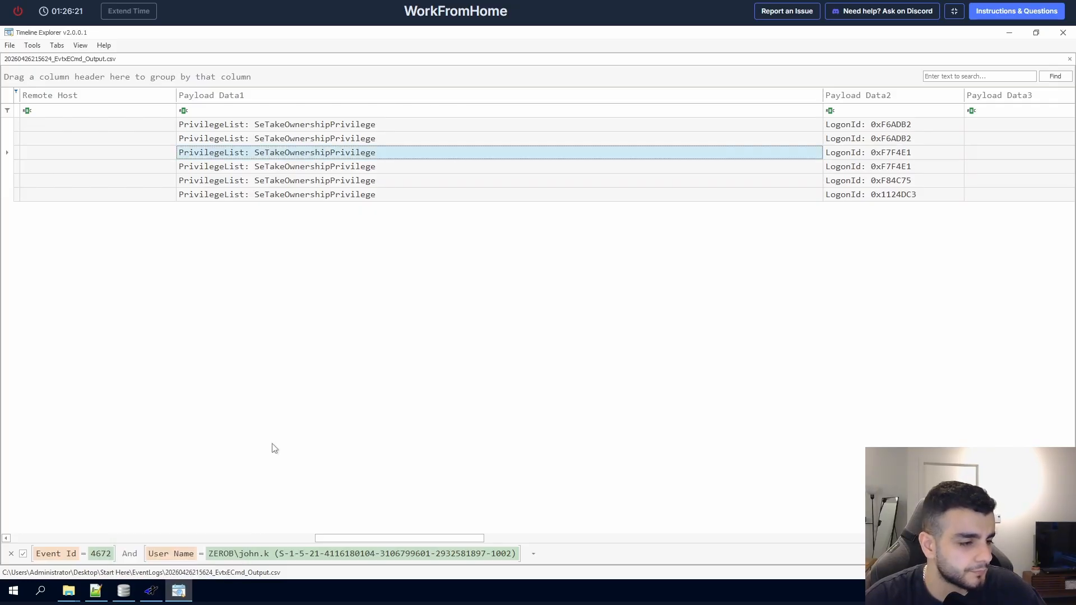
click(987, 16)
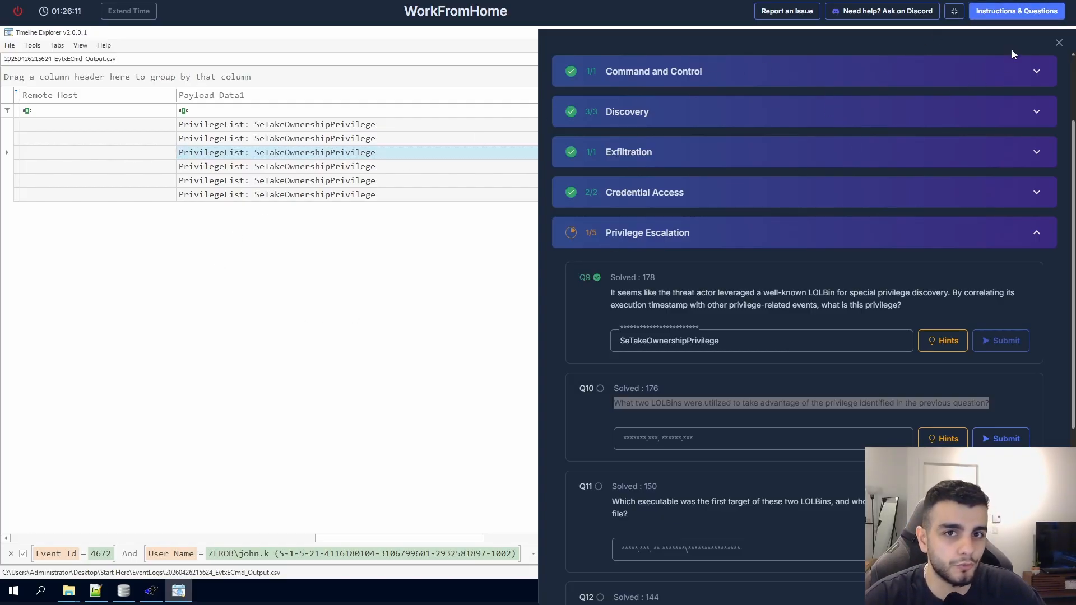
click(1058, 42)
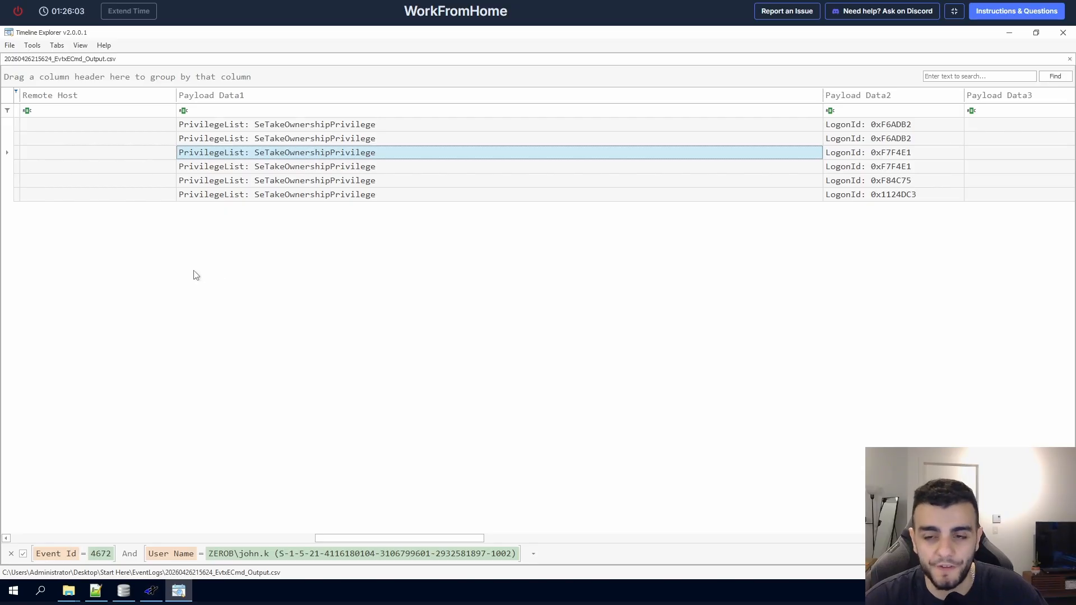
Step: Switch to gkape, deselect the EvtxECmd module, filter the module names by PEC and select PECmd
click(151, 590)
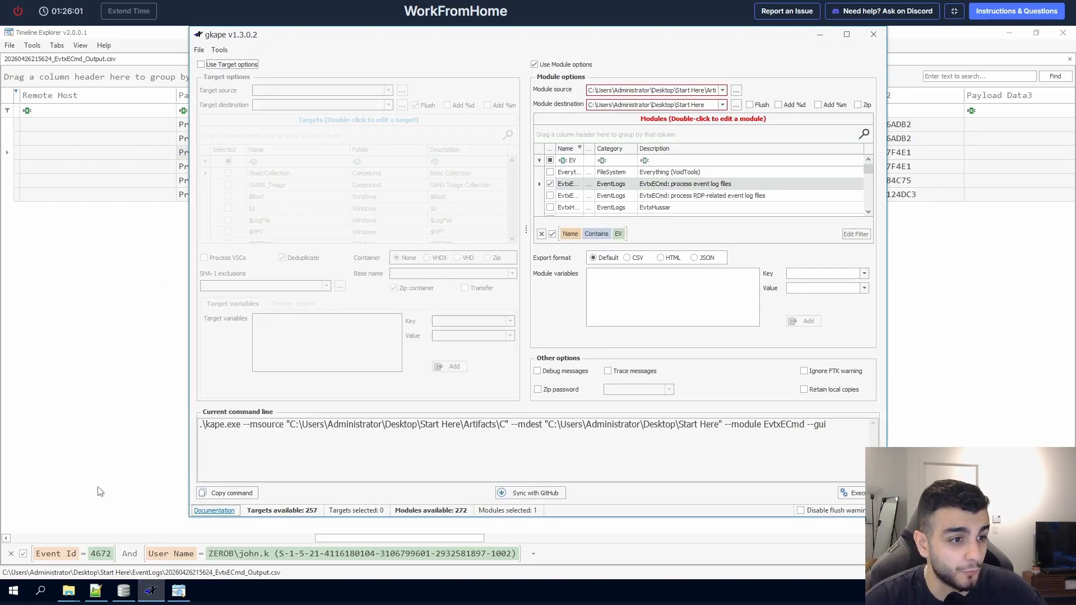
click(549, 184)
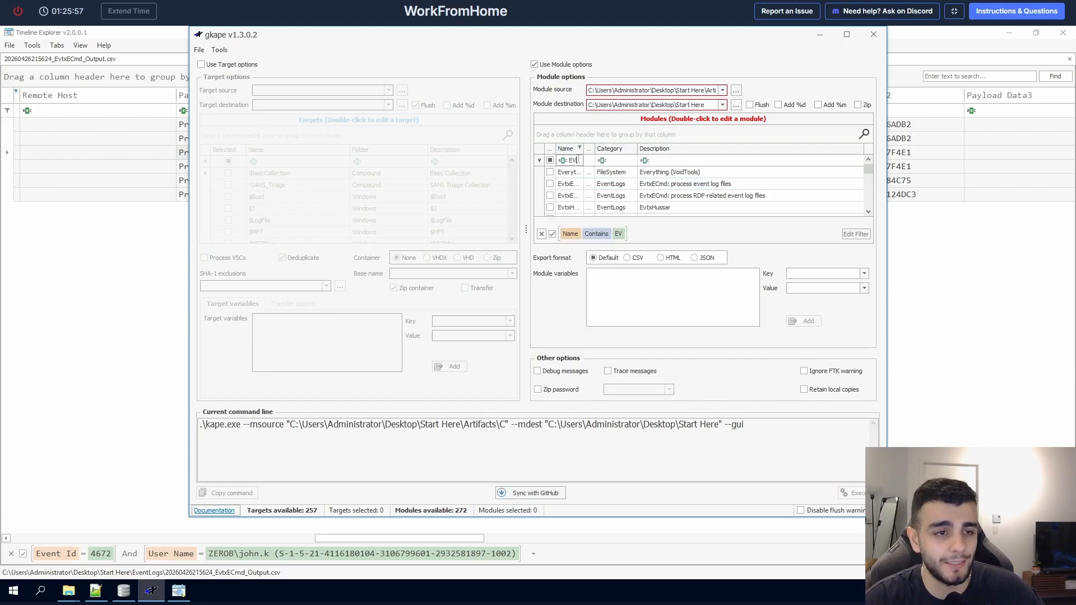
click(571, 161)
text(EC)
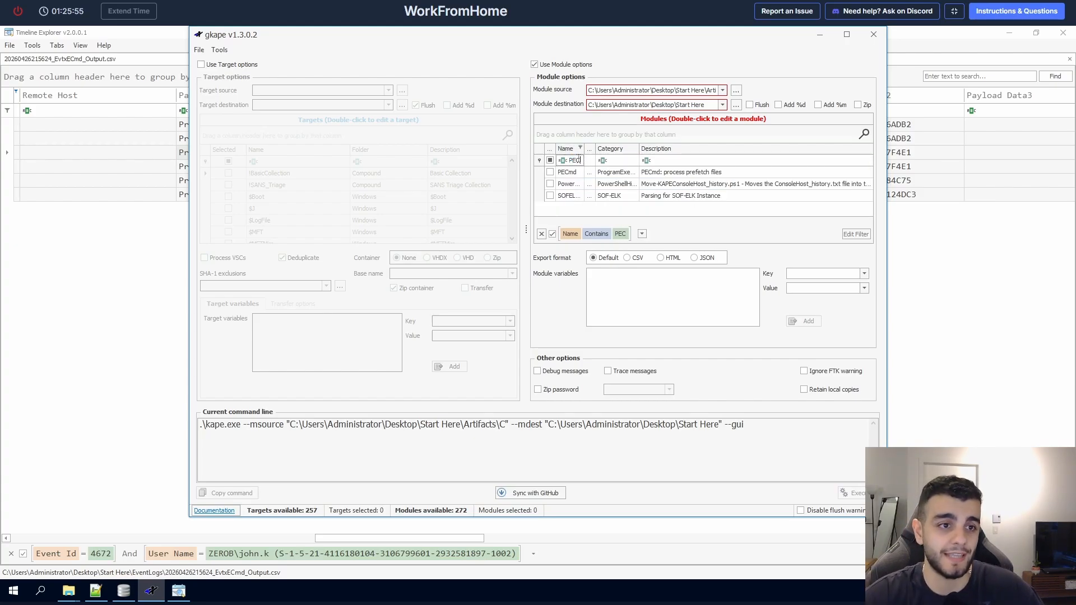
click(550, 172)
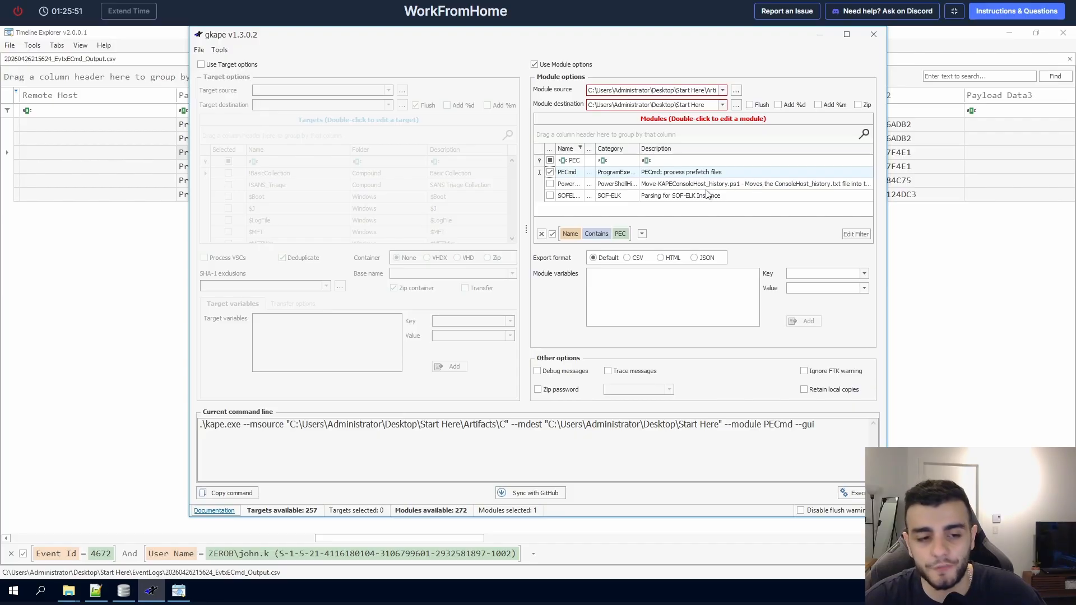
Step: Execute the PECmd module on the collected artifacts, and dismiss the KAPE console once processing is finished
click(842, 492)
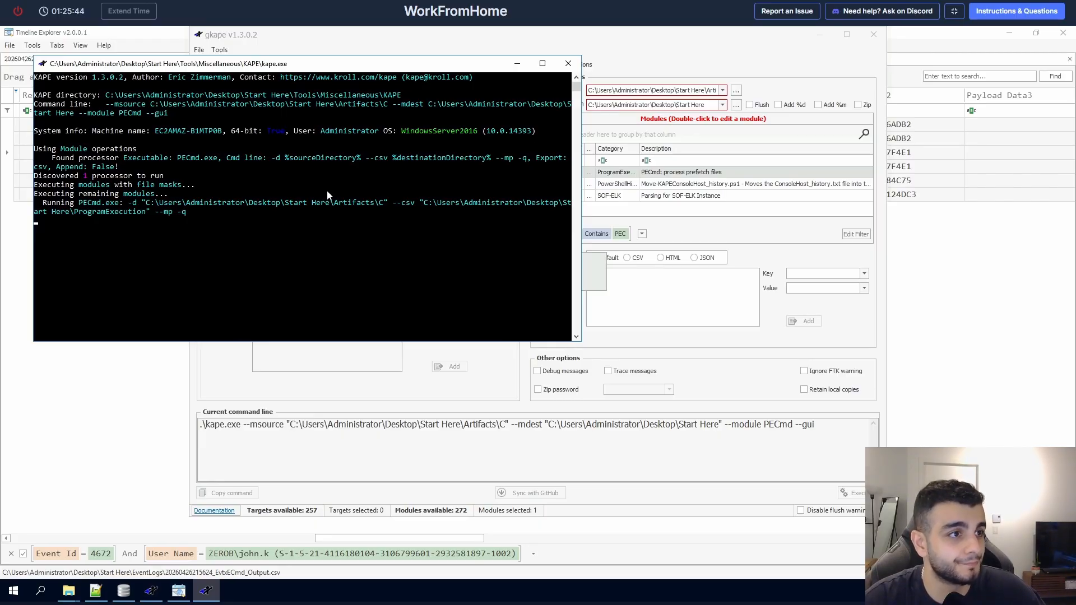
click(314, 259)
key(Return)
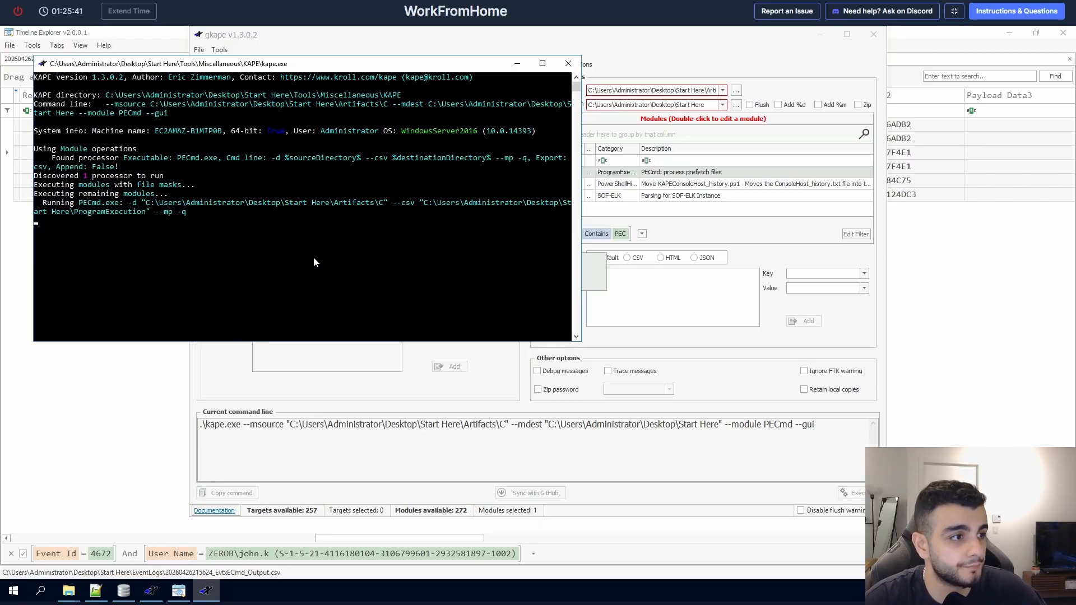
click(314, 258)
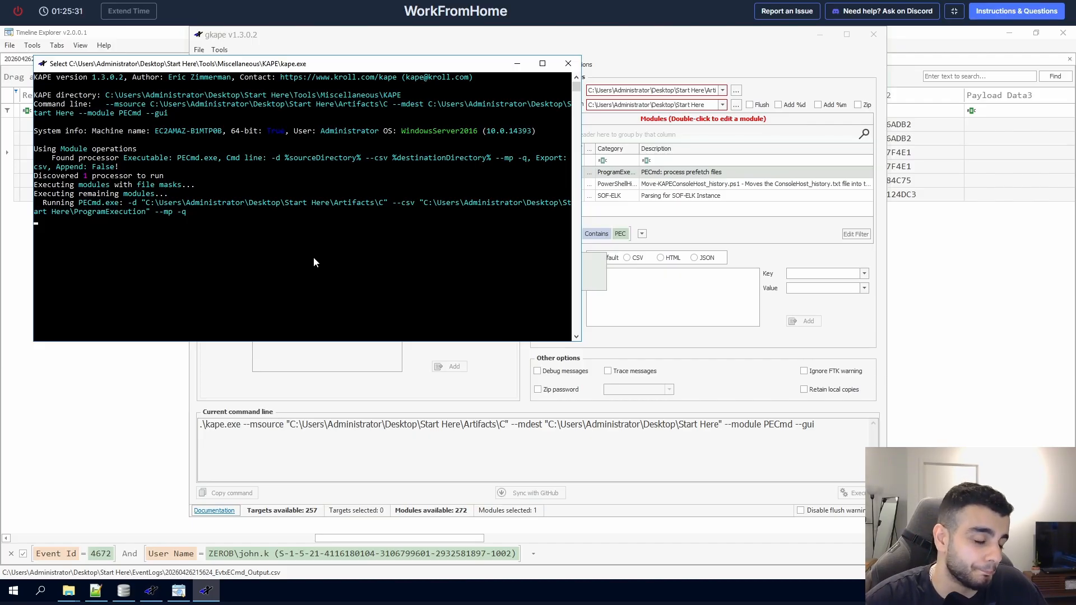
key(Return)
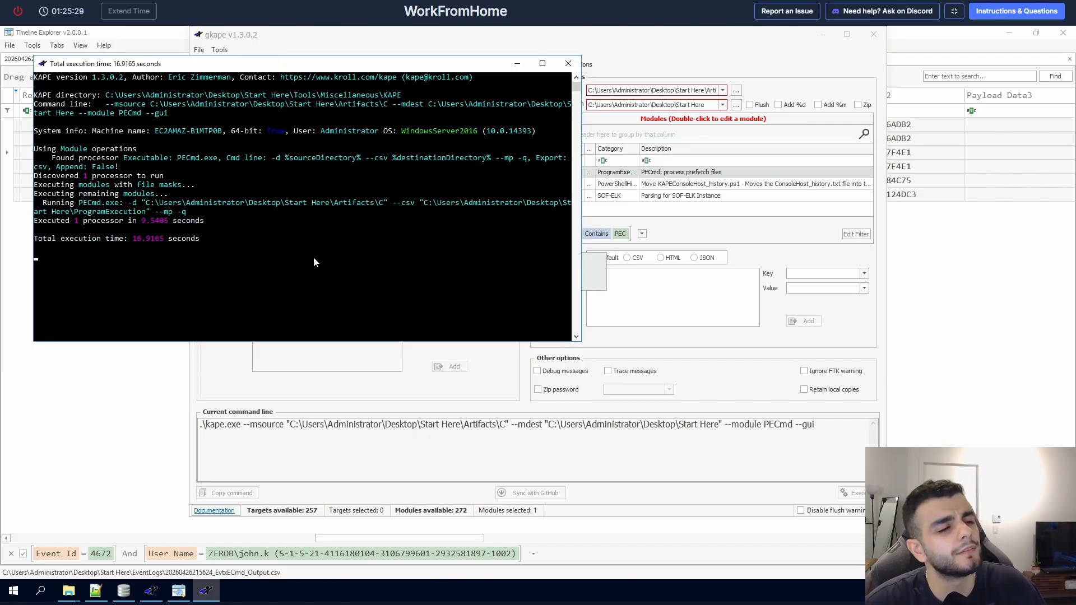
key(Return)
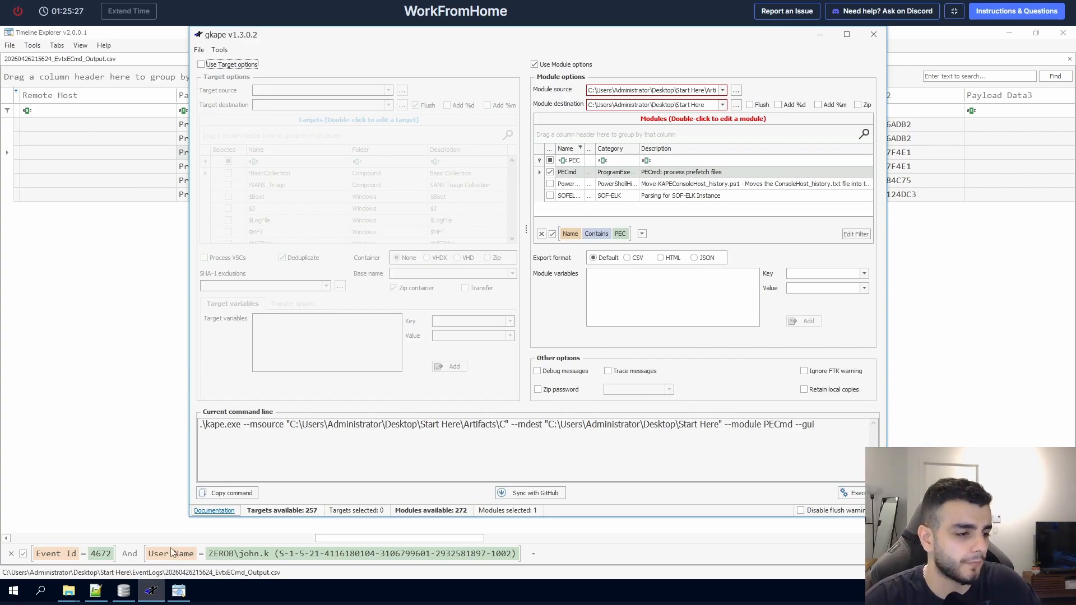
click(177, 591)
click(177, 591)
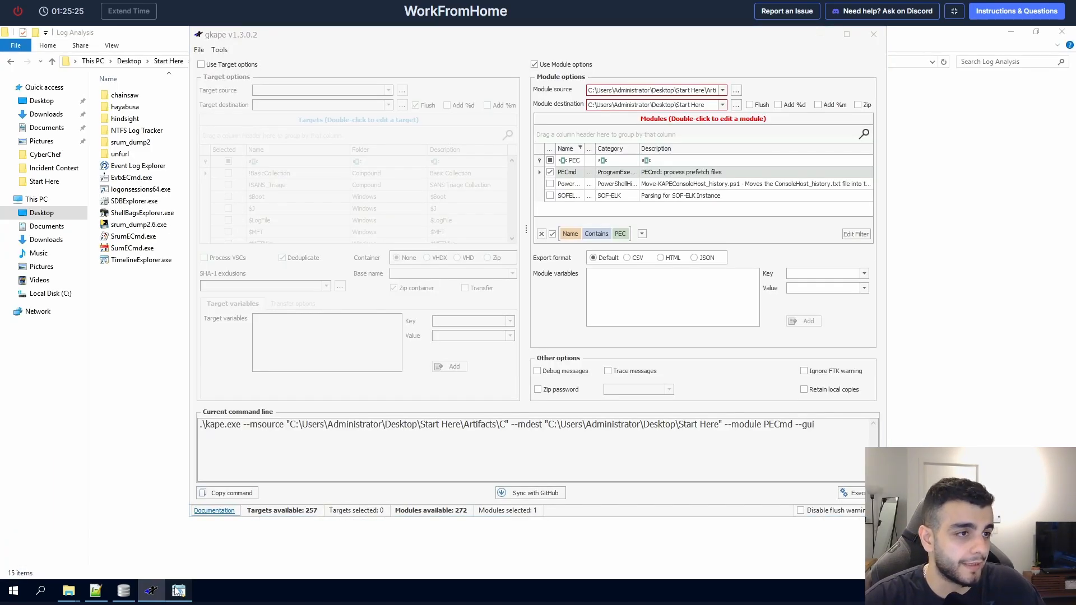
click(177, 591)
click(10, 44)
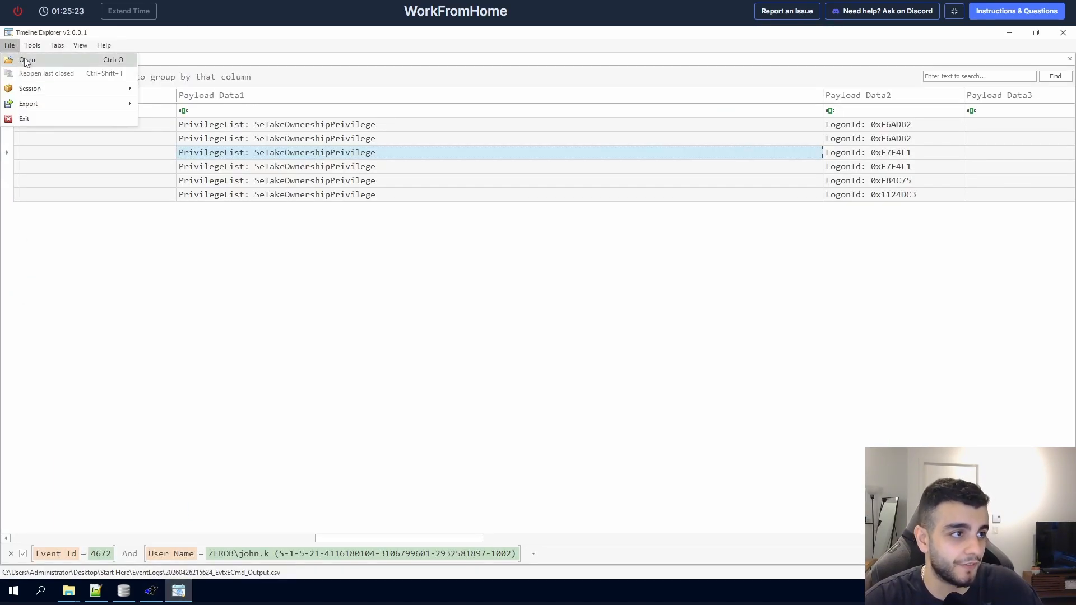
click(25, 67)
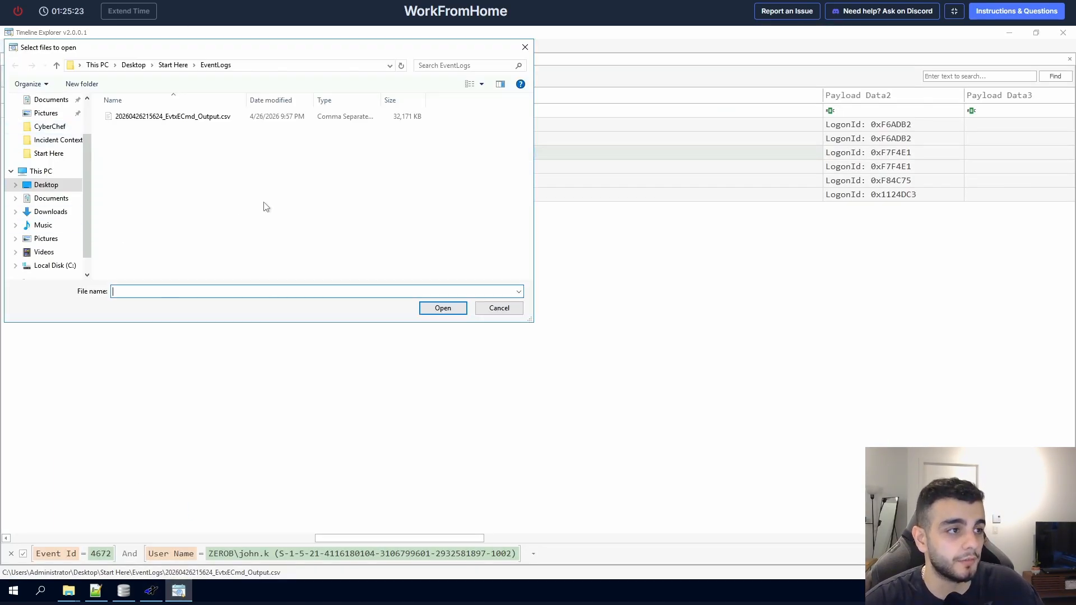
click(173, 65)
double_click(143, 141)
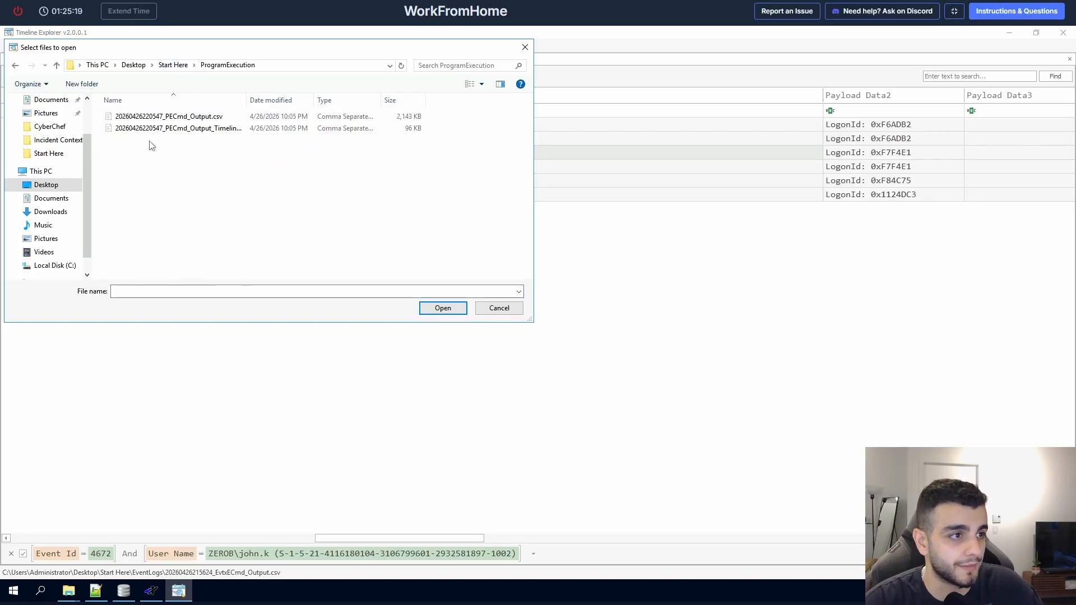
drag(247, 104, 348, 103)
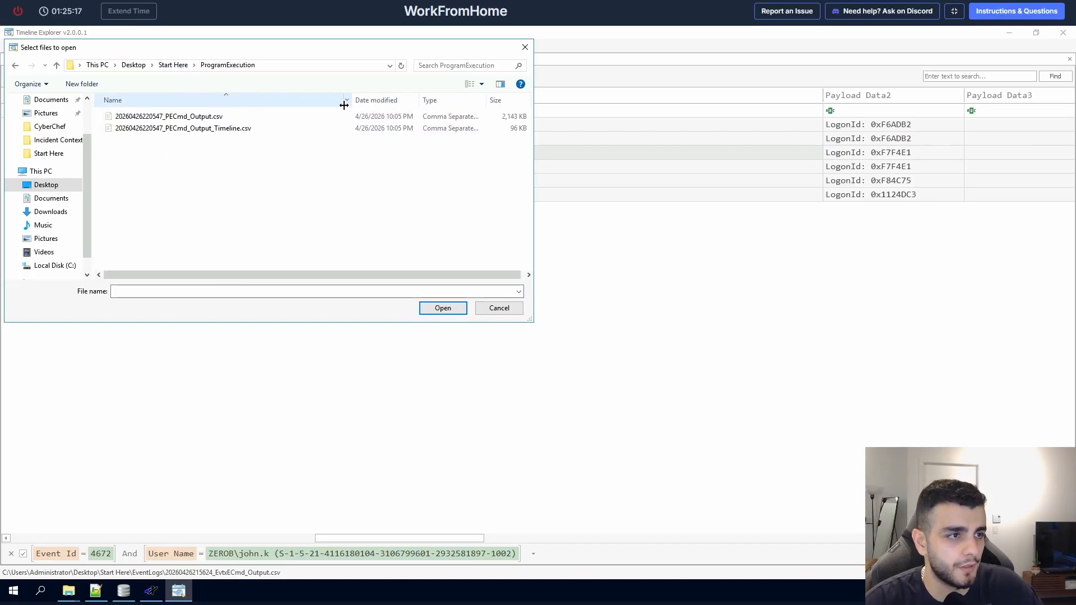
click(228, 129)
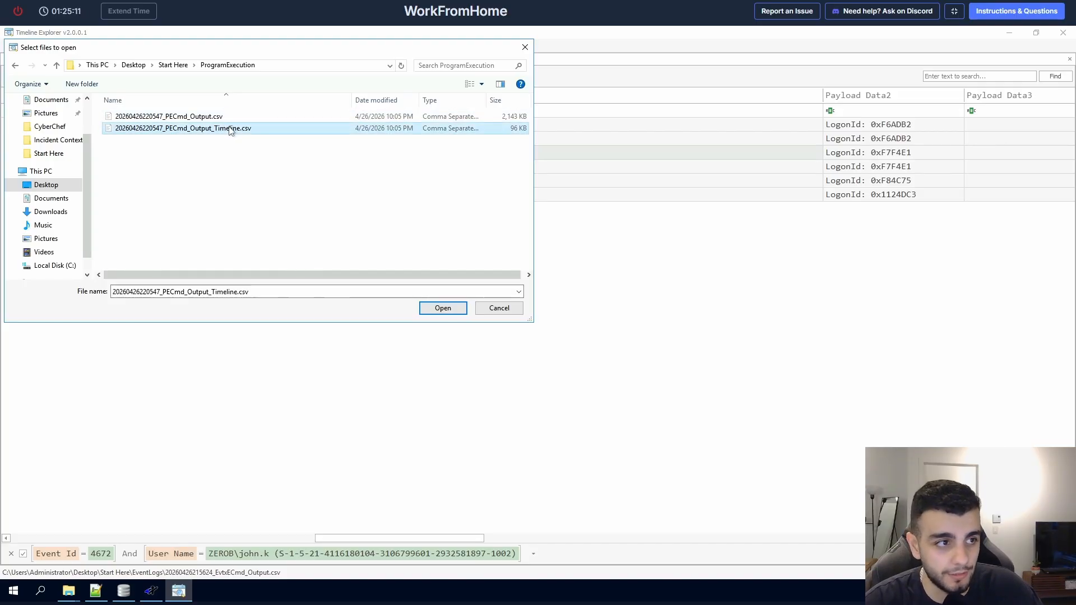
click(443, 308)
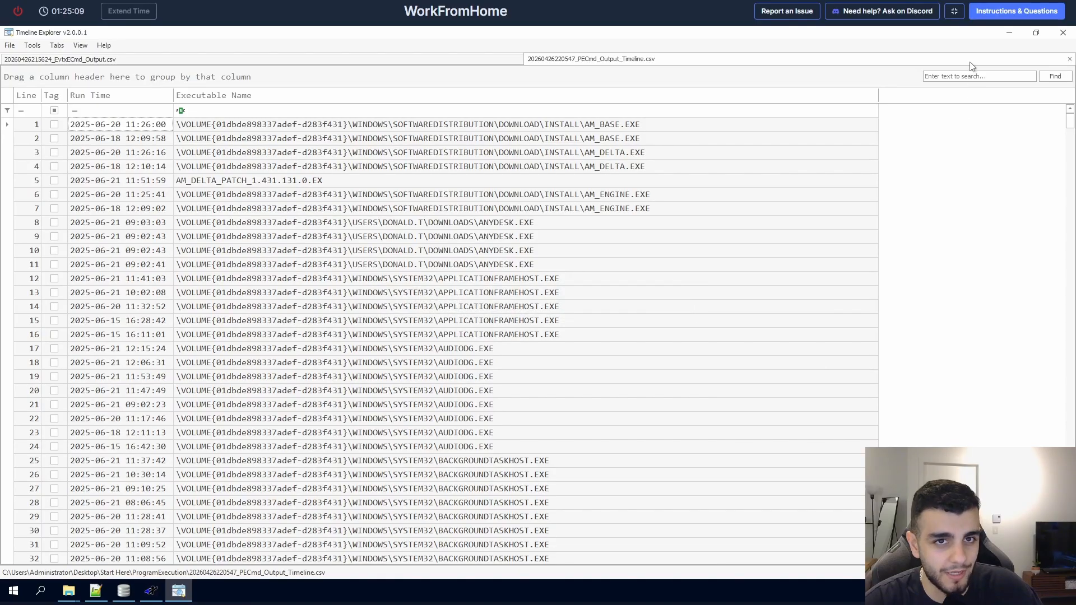
Step: Sort the prefetch timeline by ascending run time, and check the RDP logon time in Credential Access question Q8
click(130, 96)
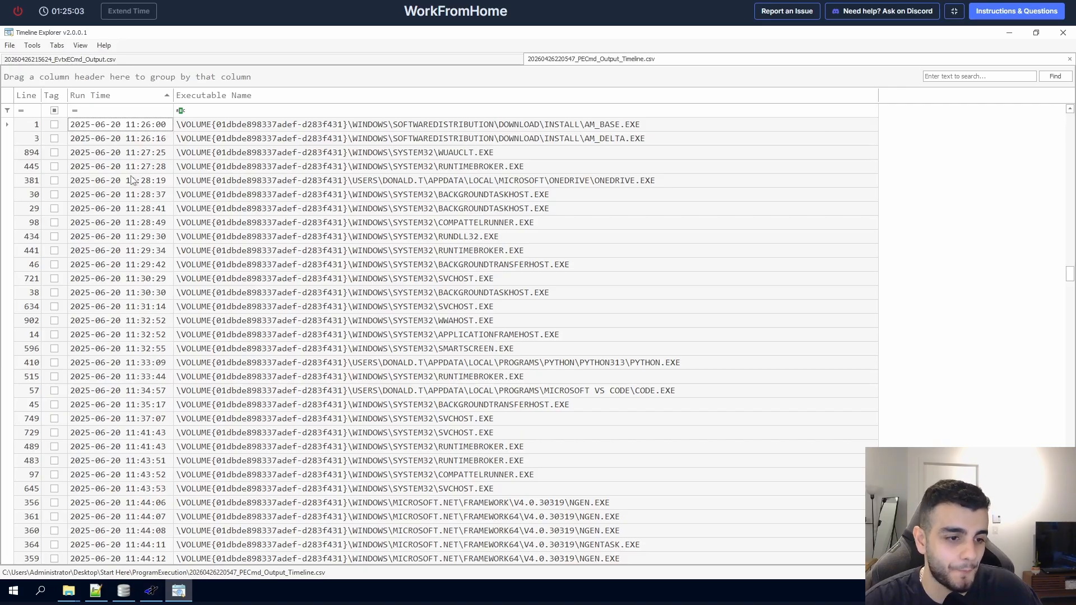
scroll(133, 180, down, 20)
click(1027, 9)
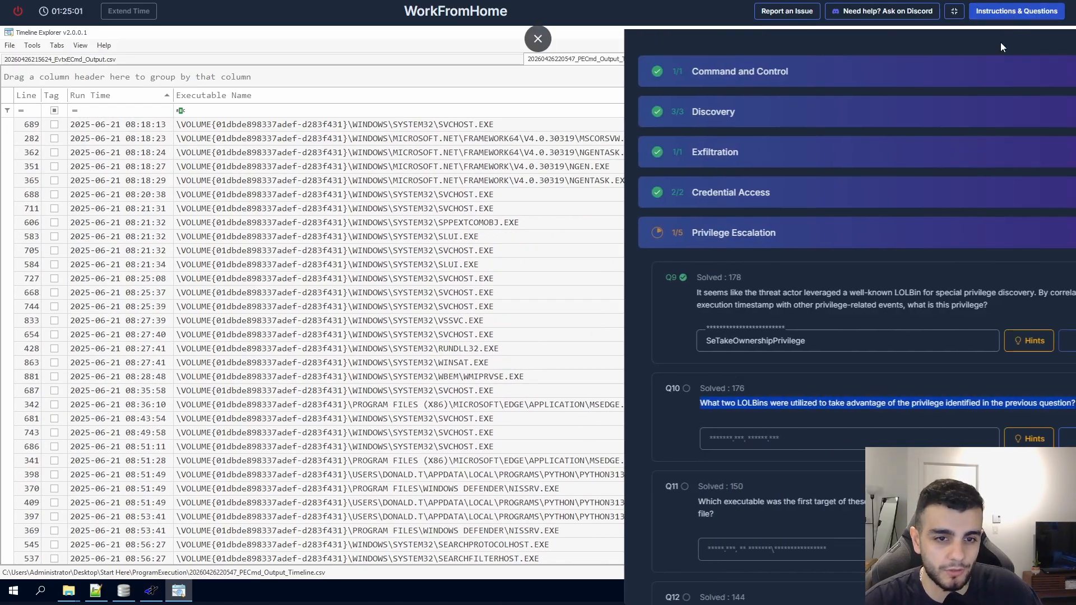
click(767, 205)
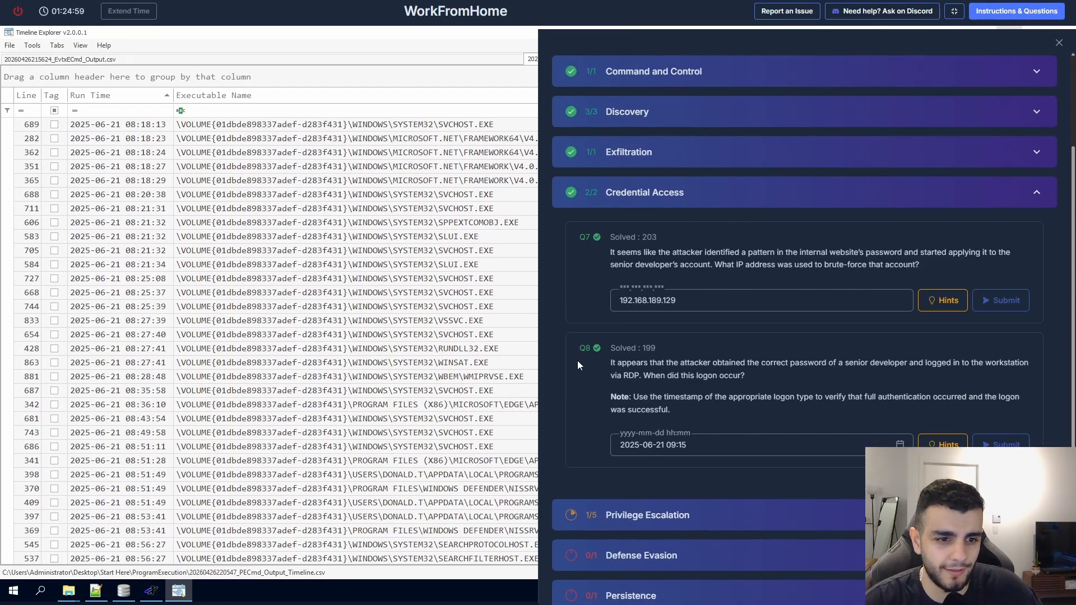
click(1058, 43)
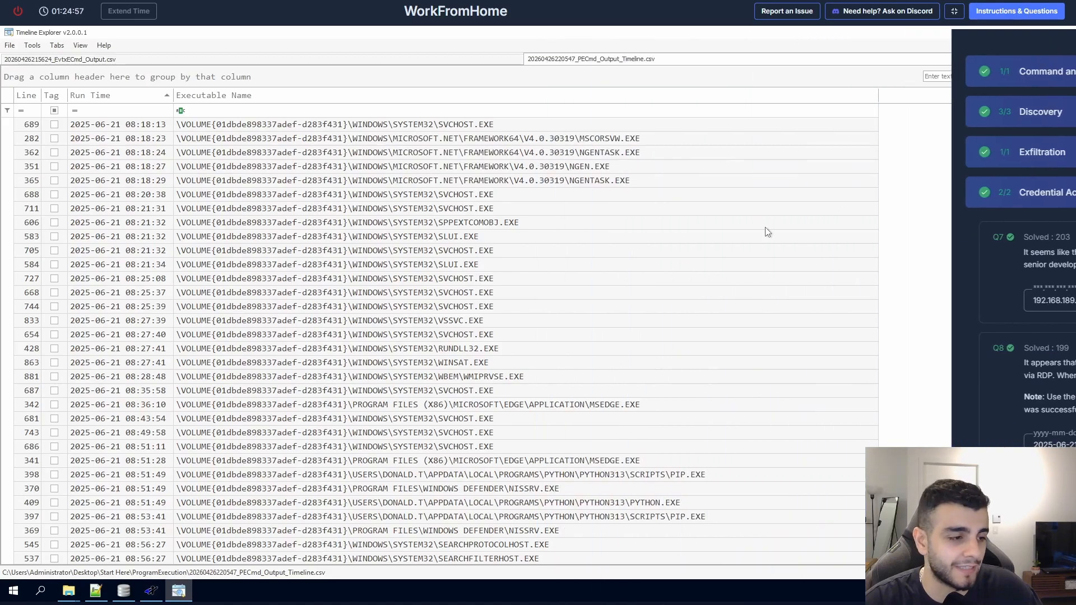
Step: Examine the prefetch executions on 2025-06-21 leading up to and just after the 09:15 RDP logon
scroll(285, 419, down, 6)
scroll(285, 419, down, 12)
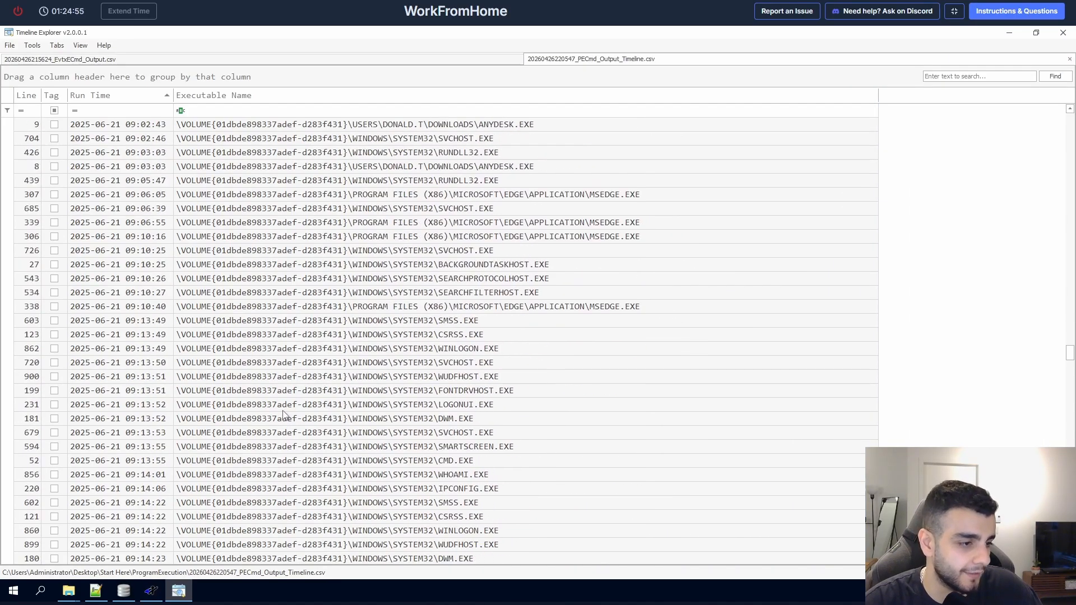
scroll(279, 409, down, 2)
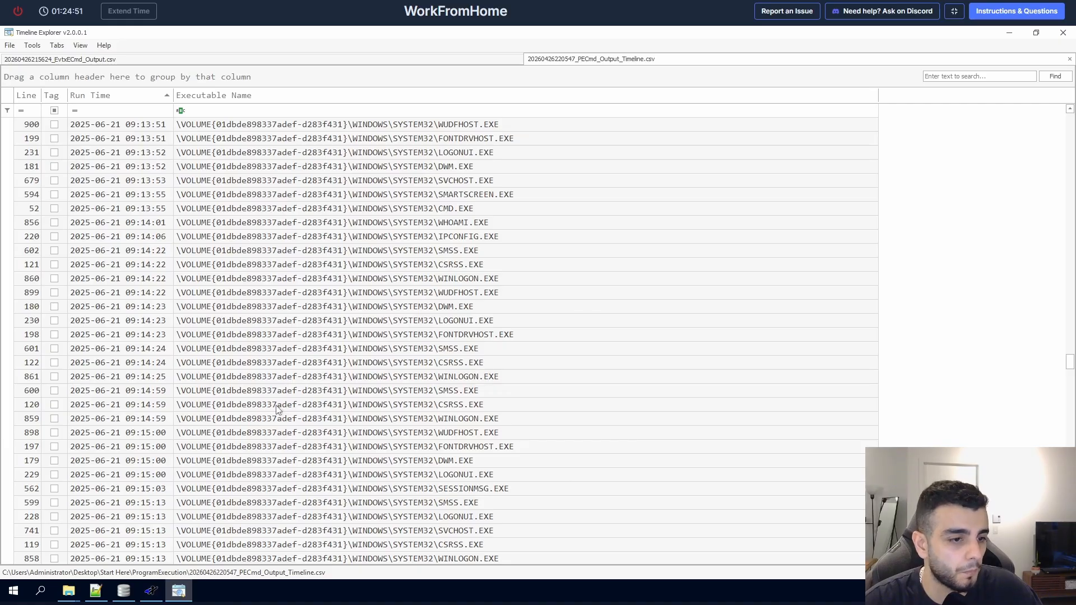
scroll(495, 499, down, 1)
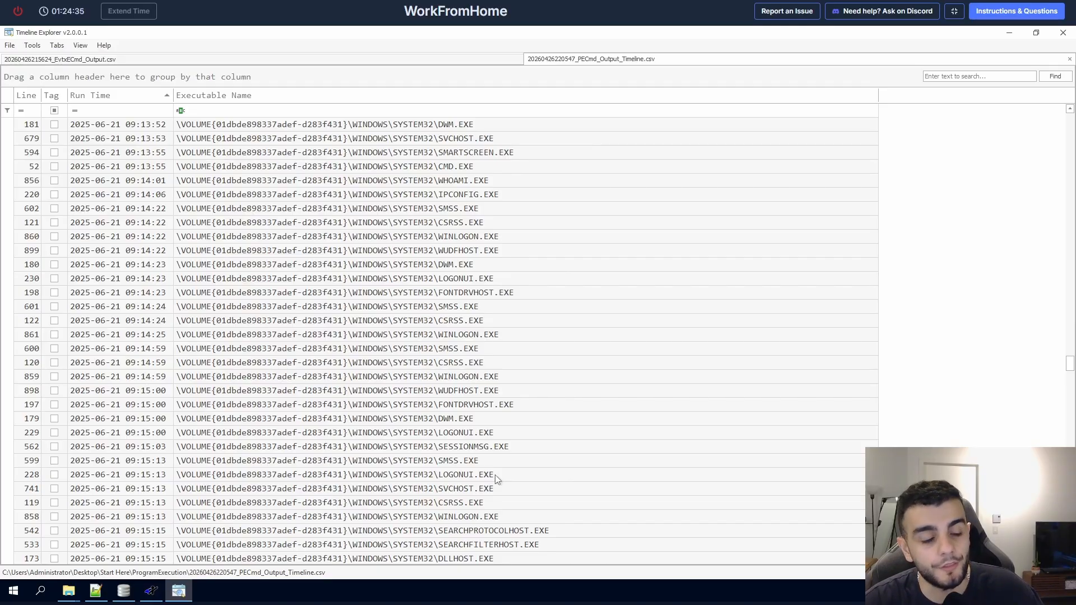
scroll(494, 480, down, 1)
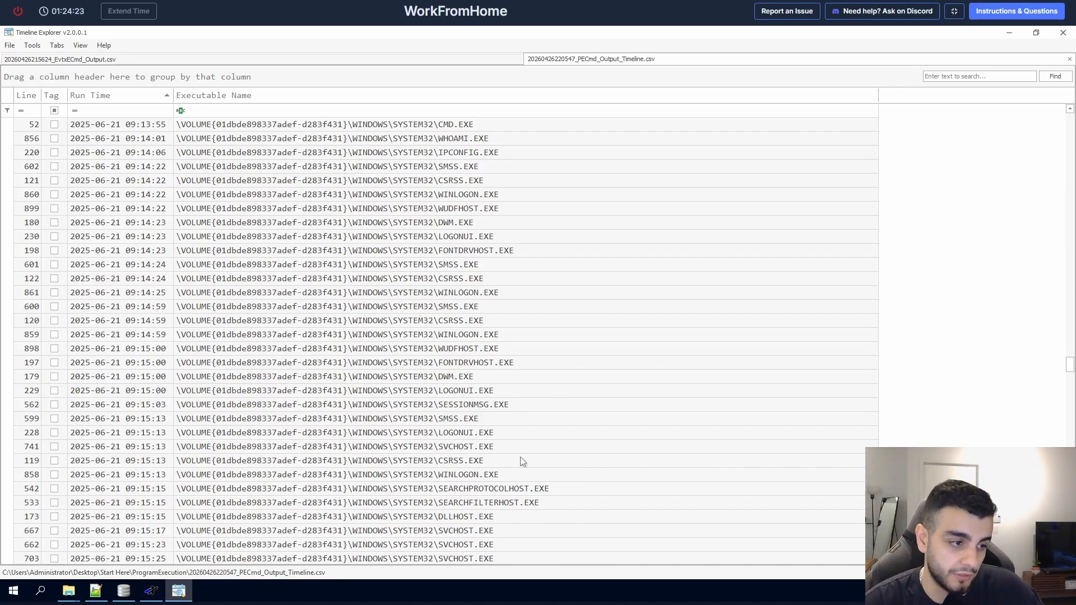
scroll(520, 457, down, 3)
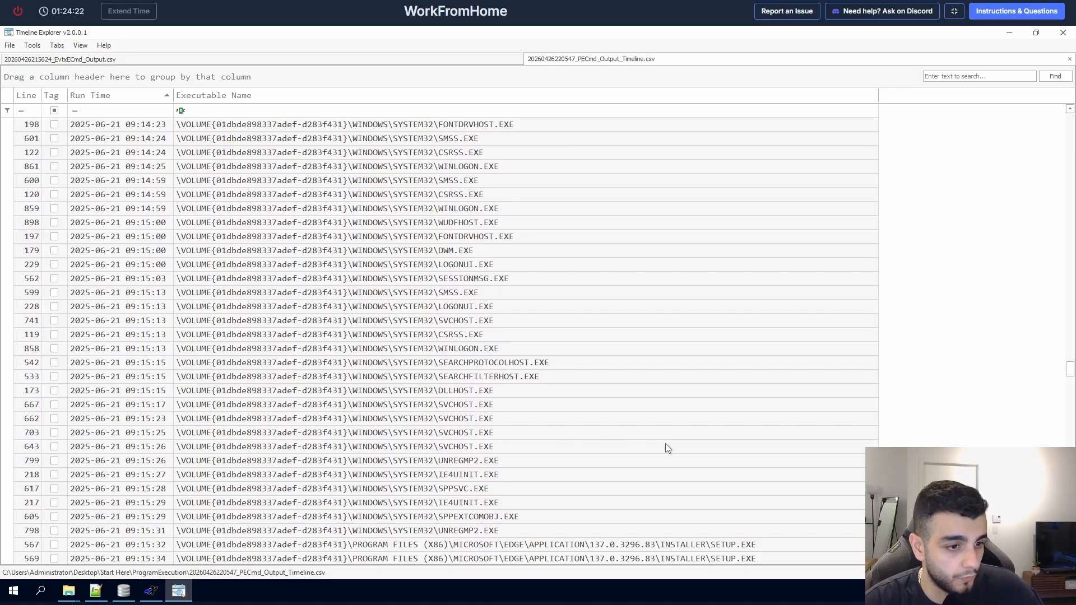
scroll(651, 435, down, 1)
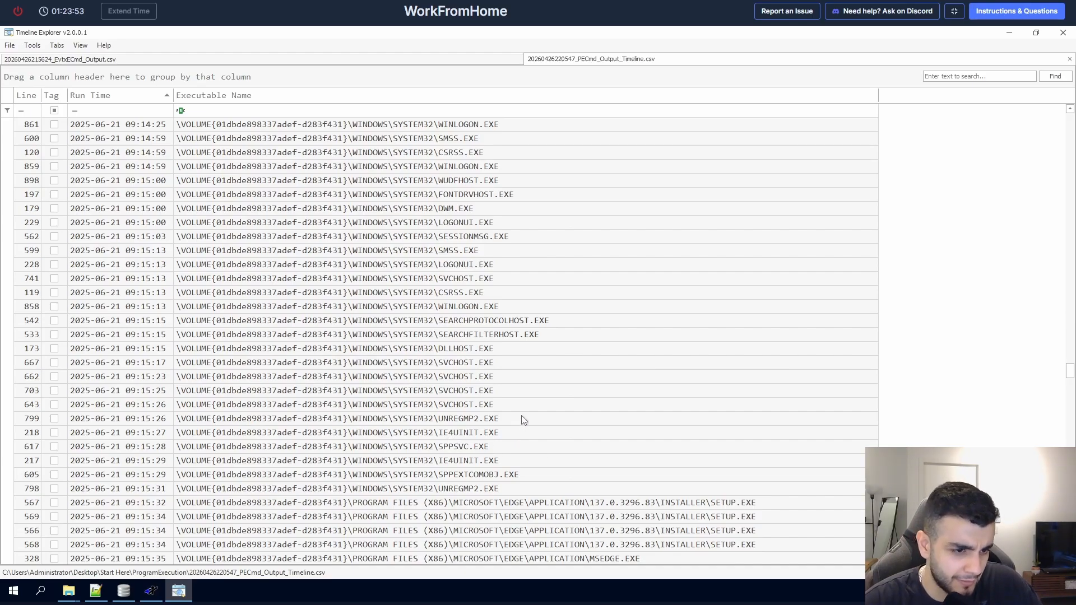
Step: Inspect the full cell contents of the UNREGMP2.EXE entry at 09:15:26 and the IE4UINIT.EXE entry at 09:15:29
double_click(482, 419)
drag(574, 193, 638, 193)
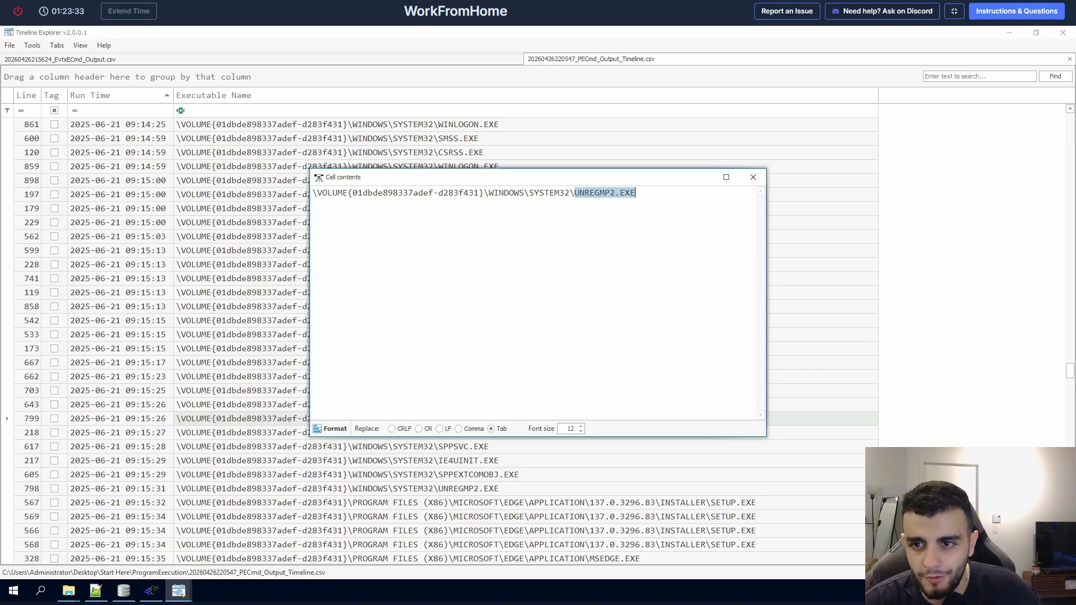
click(753, 178)
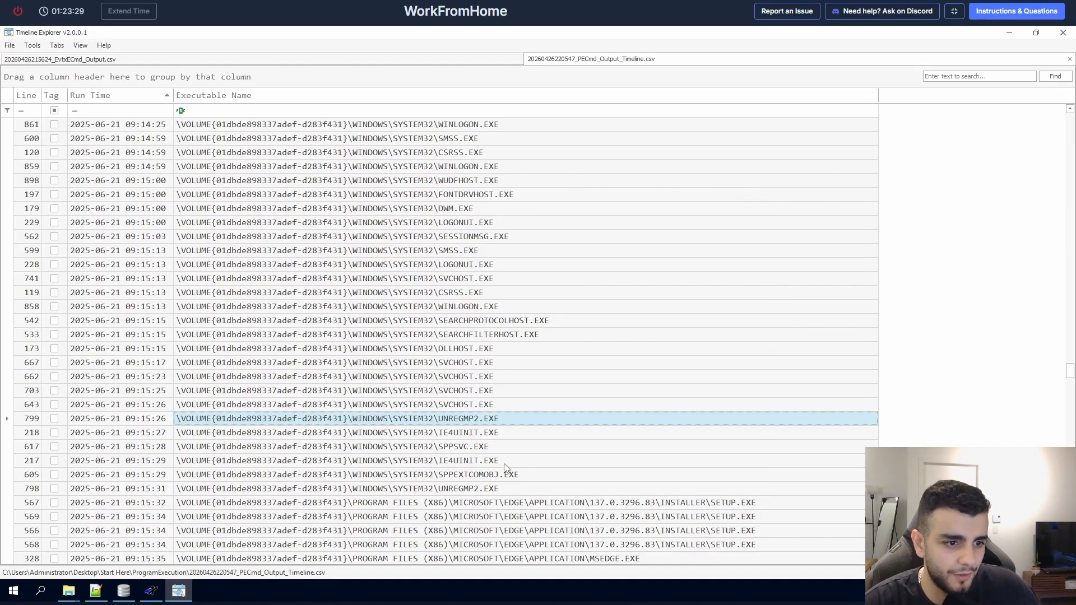
double_click(467, 467)
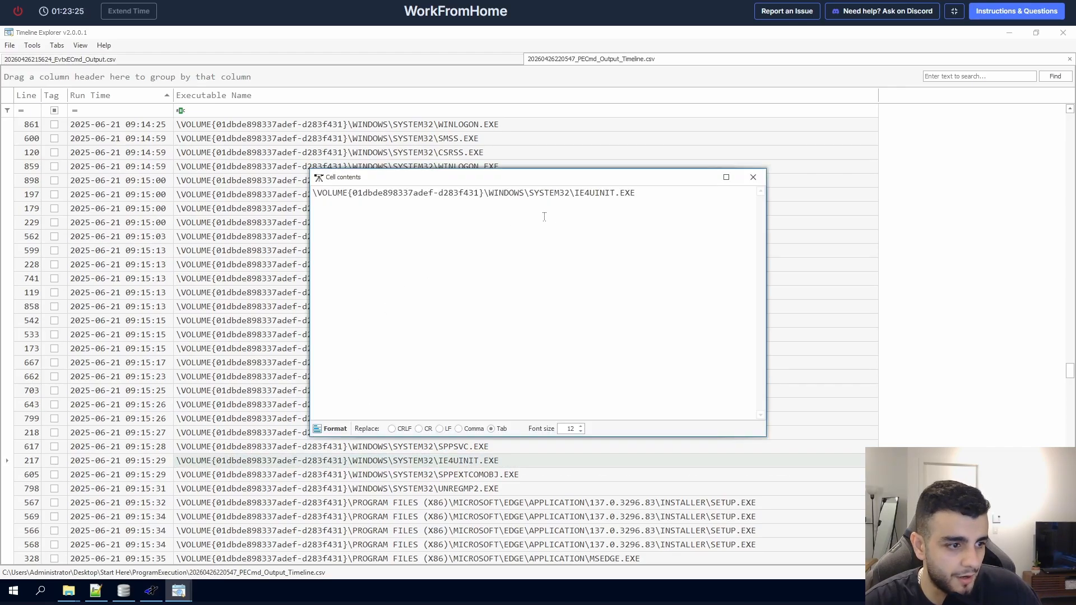
double_click(590, 194)
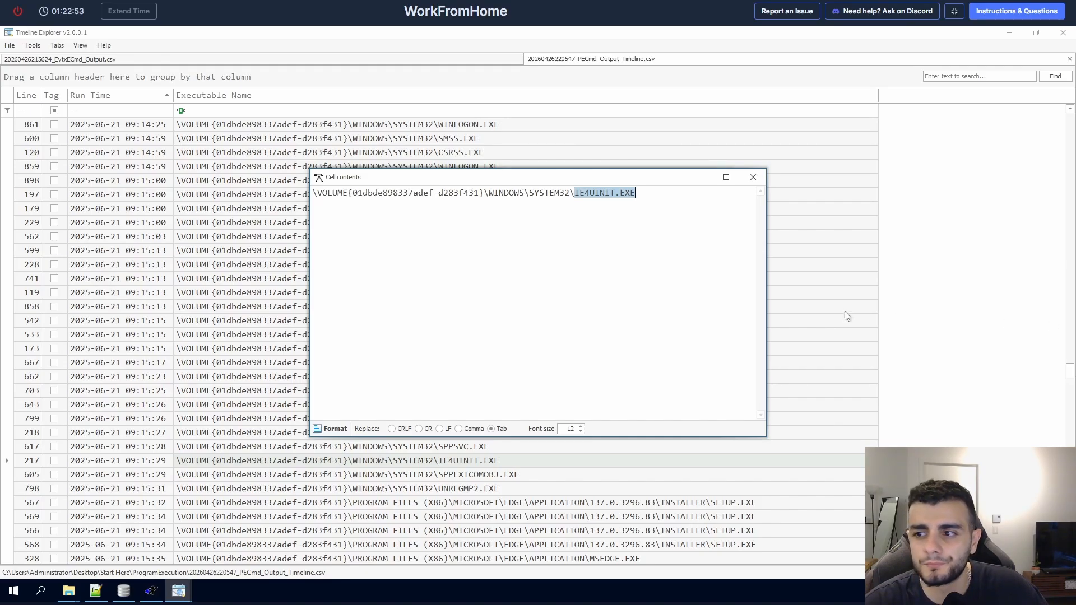
click(753, 177)
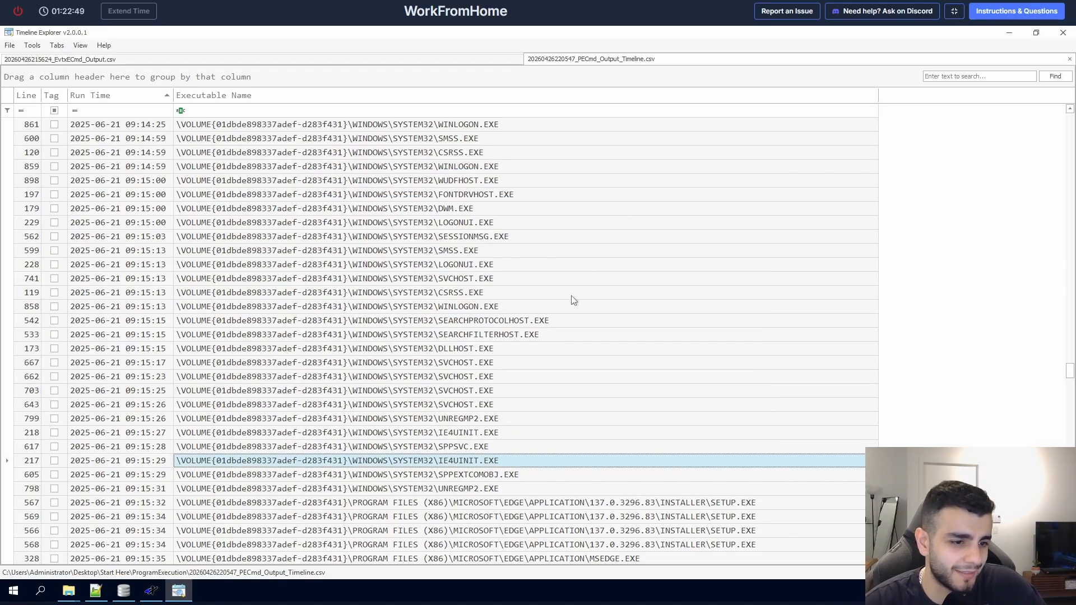
Step: Follow the executions after the logon to the CMD.EXE entry at 09:17:24 and the WHOAMI.EXE entry at 09:17:27
scroll(570, 298, down, 3)
scroll(567, 310, down, 4)
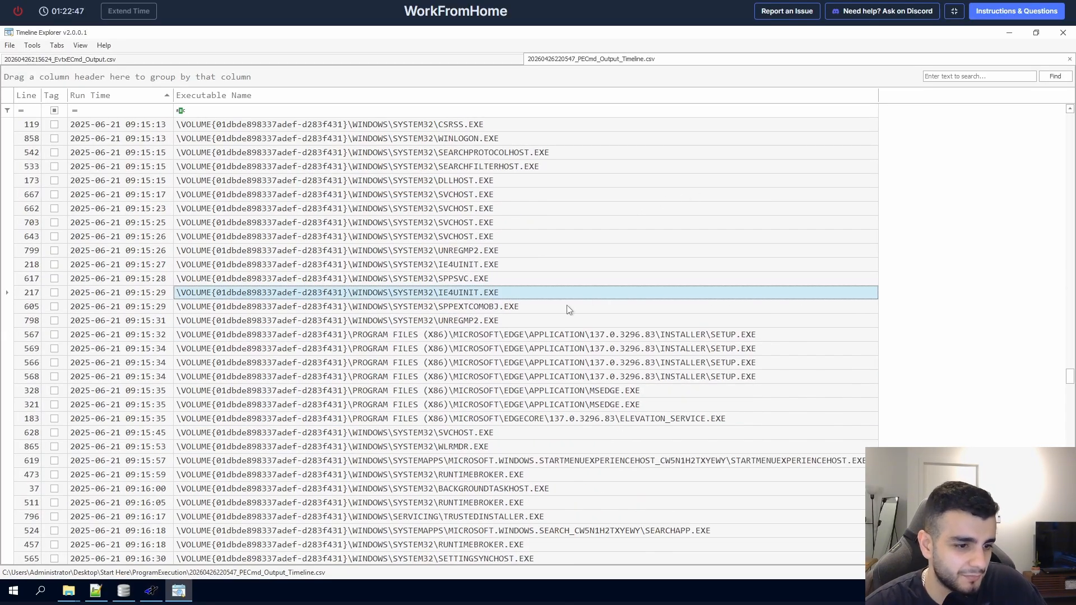
scroll(570, 314, down, 2)
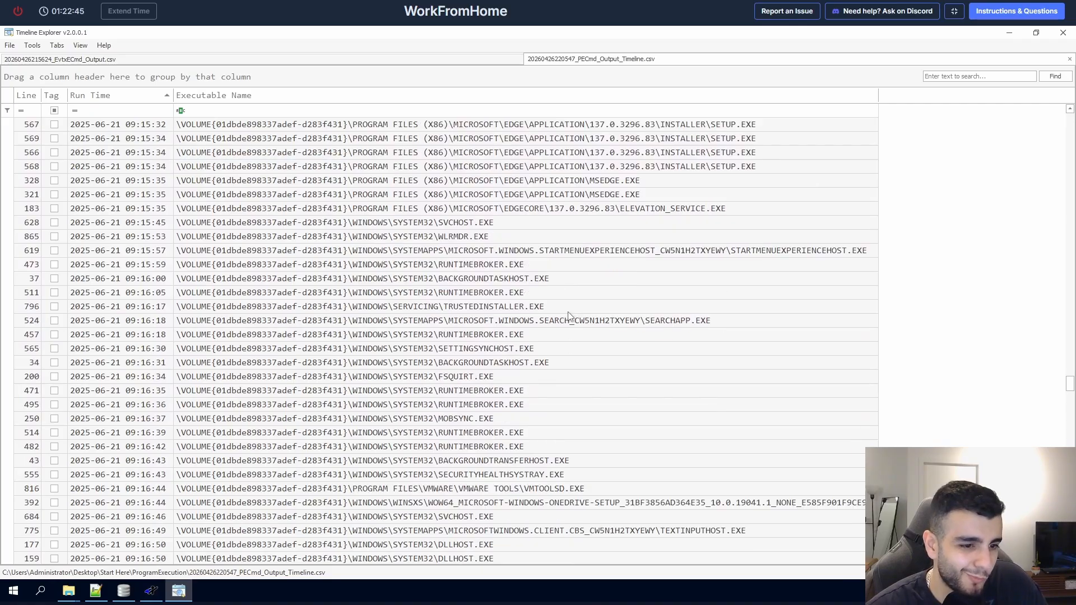
scroll(569, 315, down, 2)
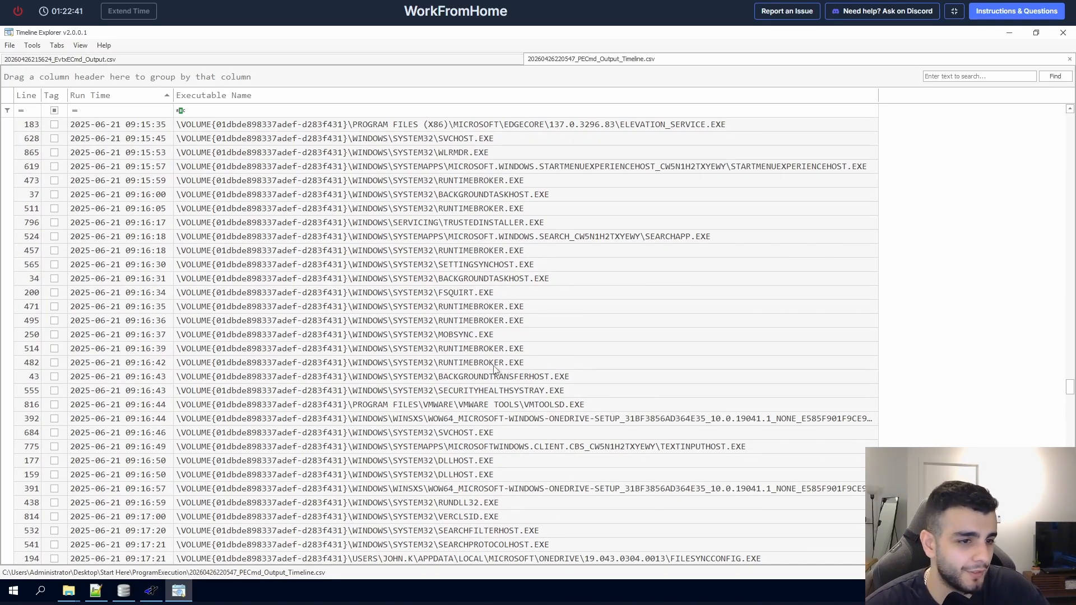
scroll(508, 386, down, 3)
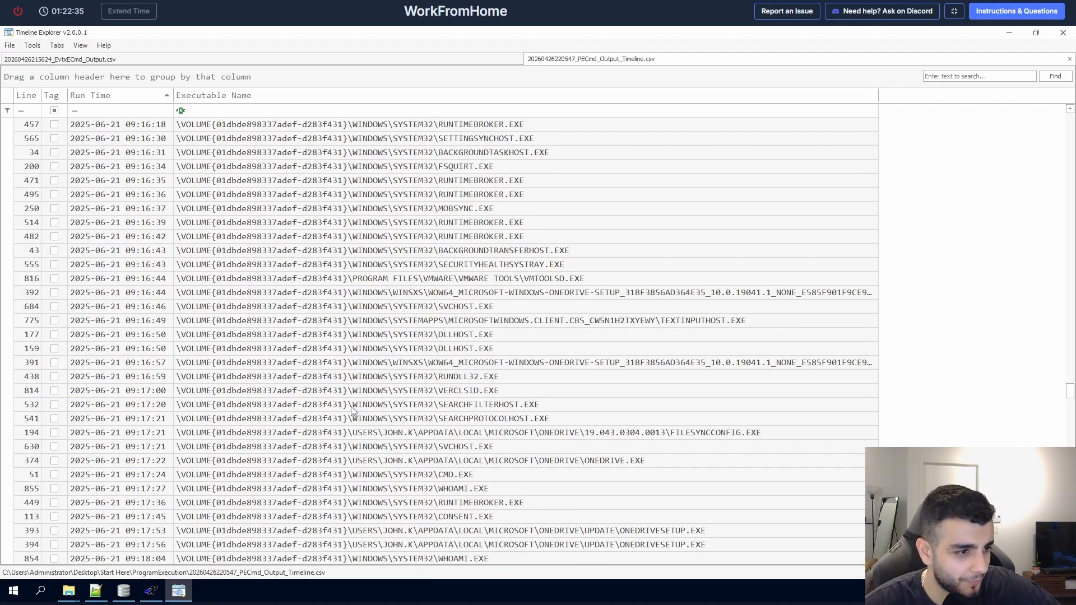
click(453, 478)
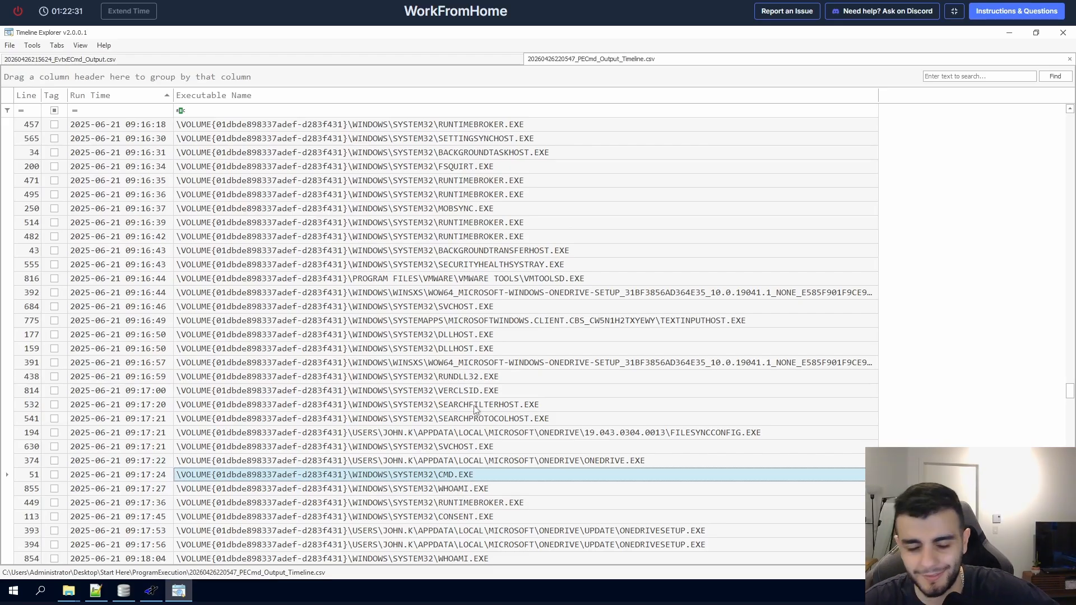
scroll(476, 412, down, 2)
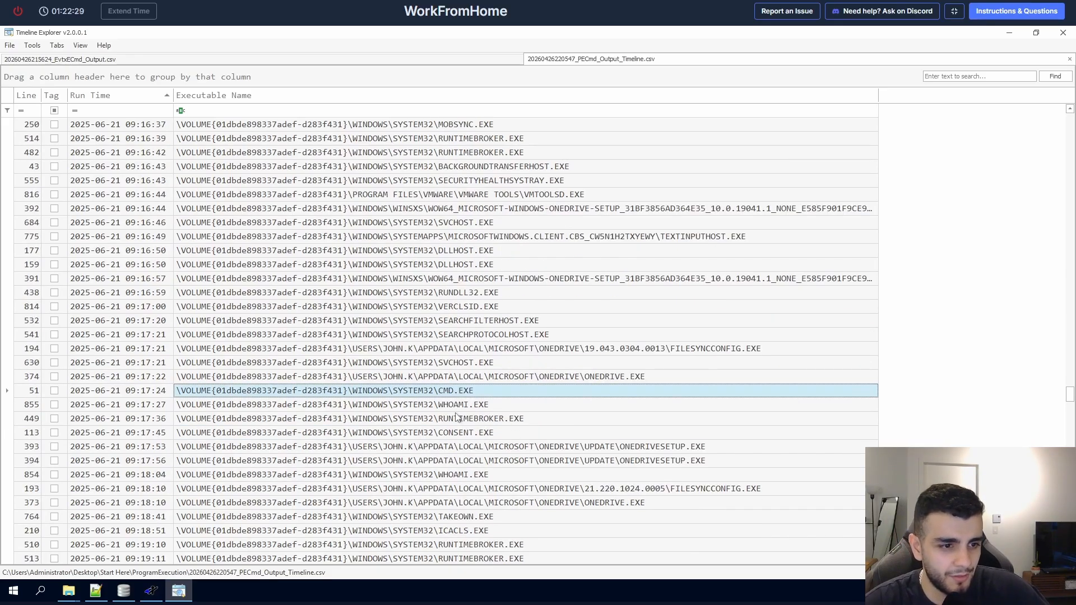
click(453, 409)
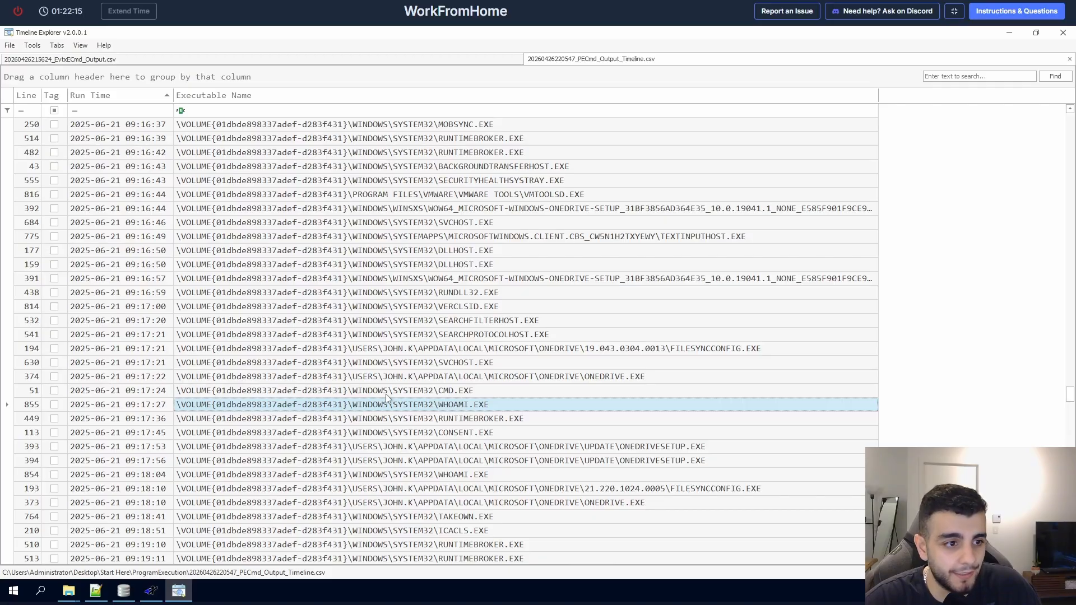
Step: Review the OneDrive executions under the developer's profile, and the ICACLS.EXE entry at 09:19:24 and TAKEOWN.EXE entry at 09:19:54
click(404, 350)
click(391, 378)
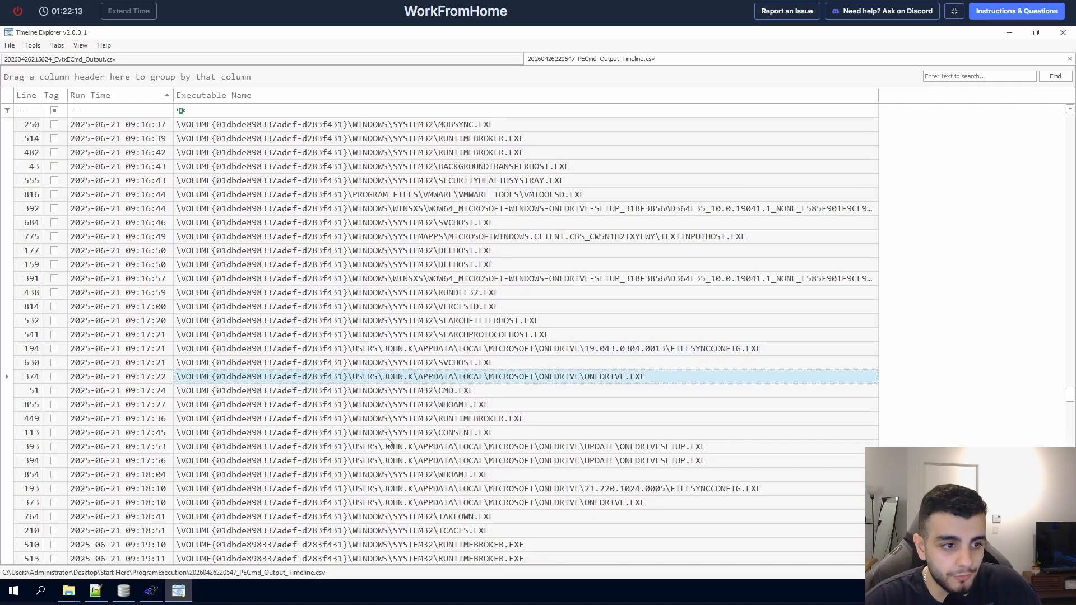
click(390, 447)
click(390, 461)
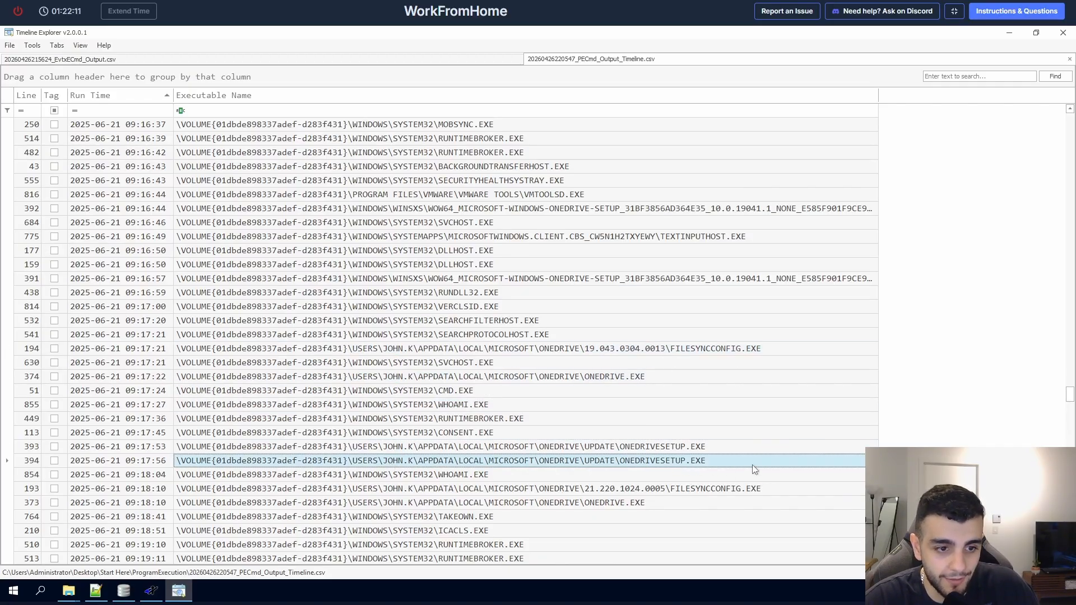
scroll(520, 438, down, 3)
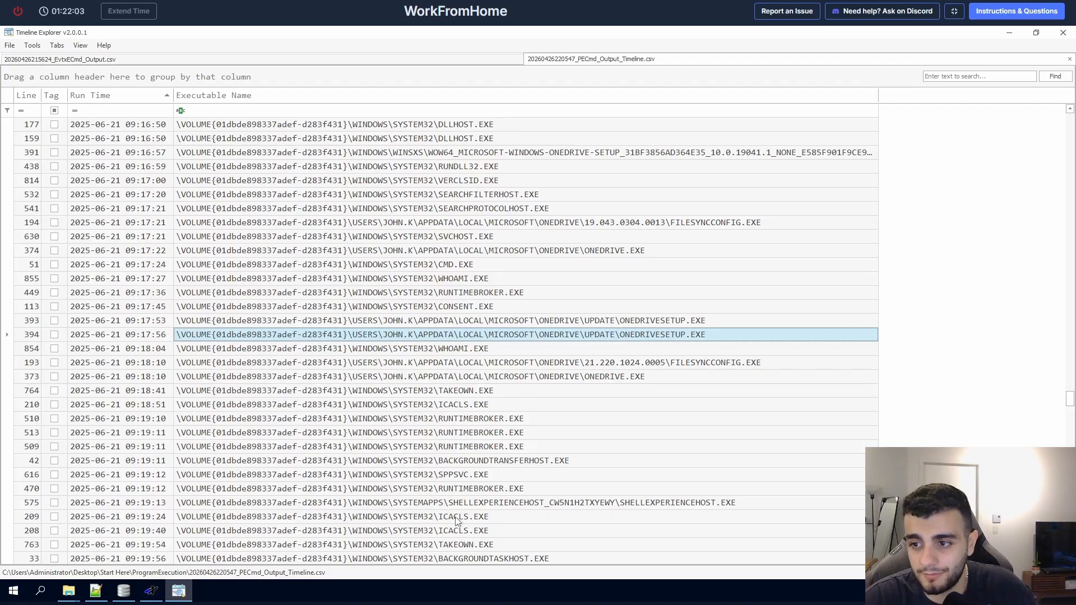
click(456, 521)
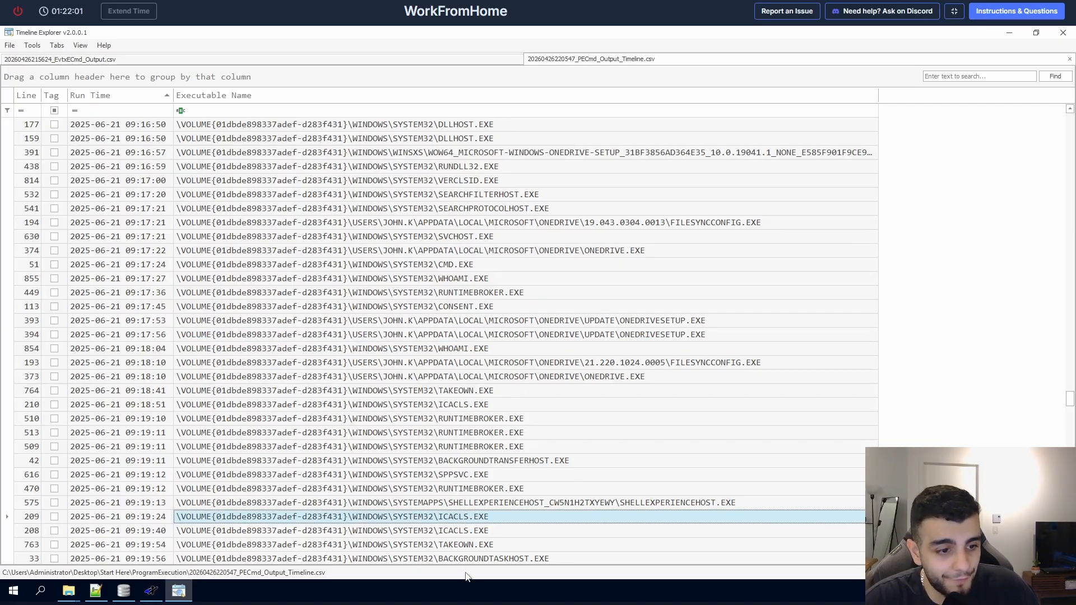
click(519, 546)
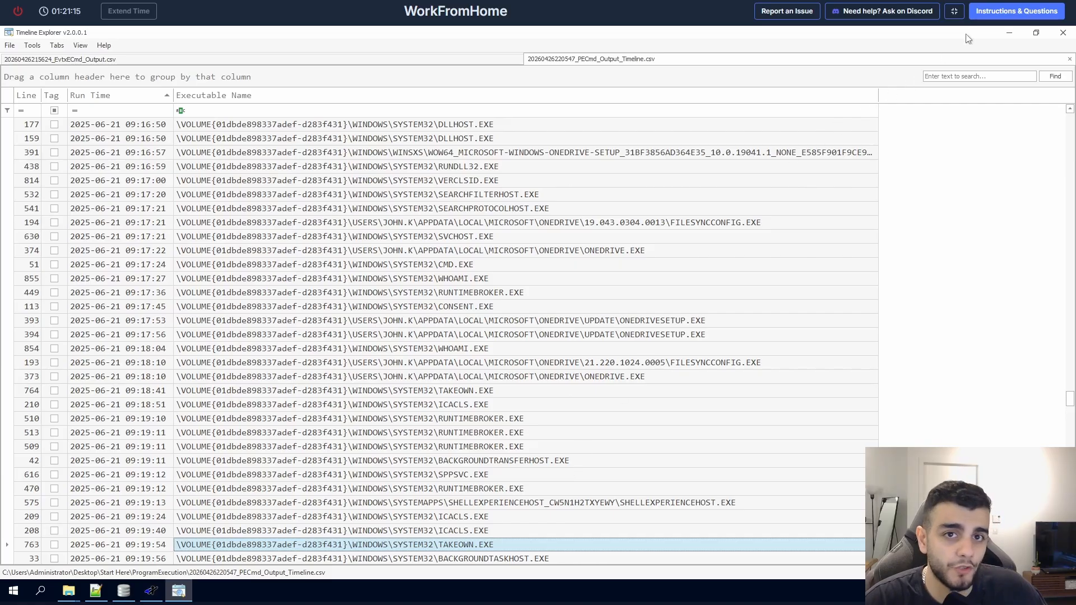
Step: Try submitting "Takeown.exe, ICACLAS.exe" as the answer to Privilege Escalation question Q10
click(989, 20)
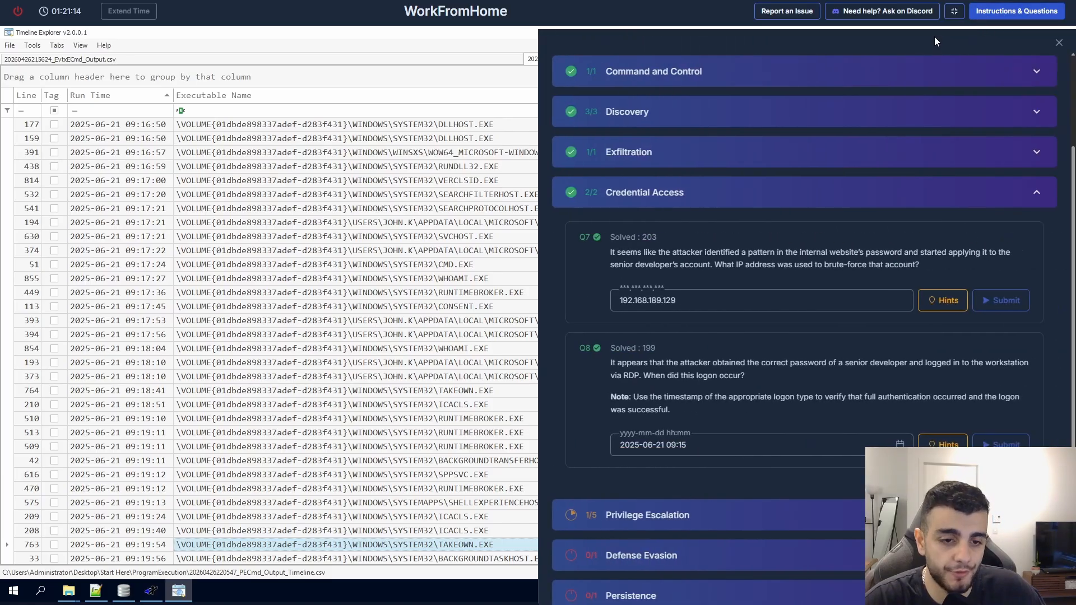
click(680, 498)
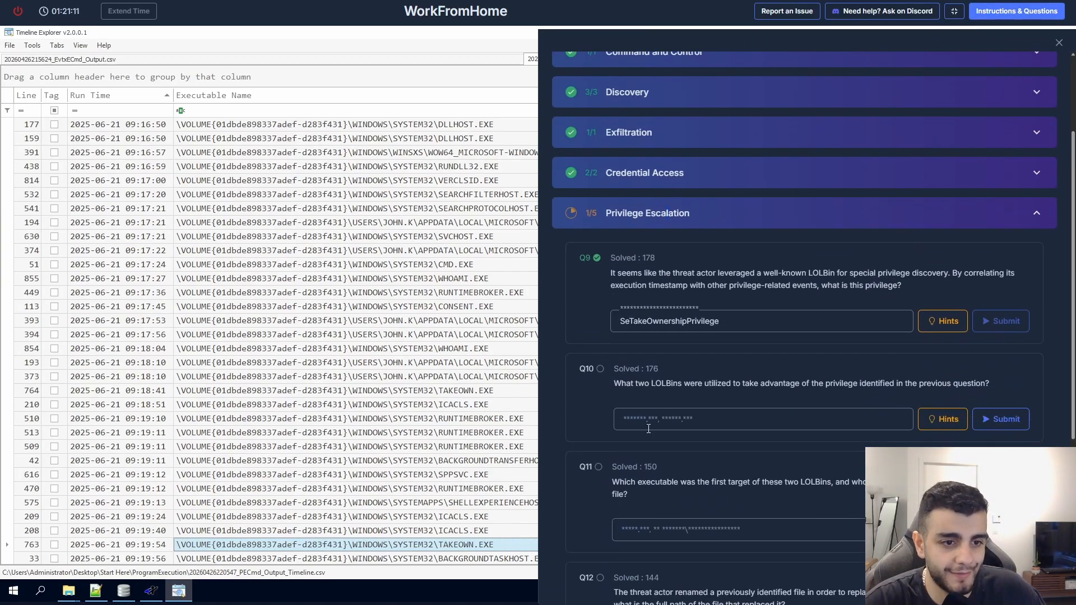
click(673, 426)
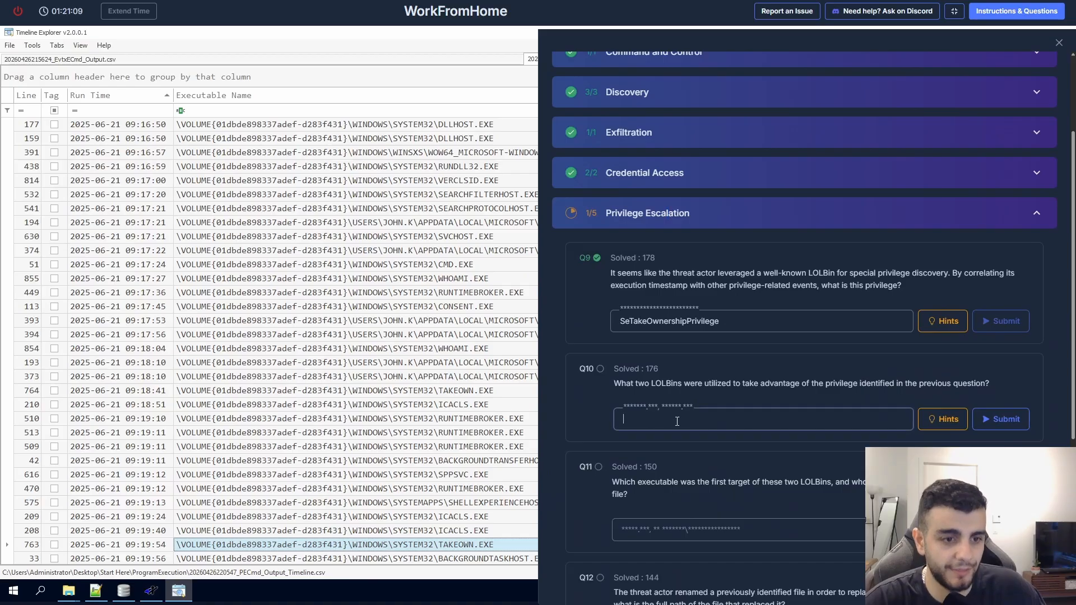
text(Takeown)
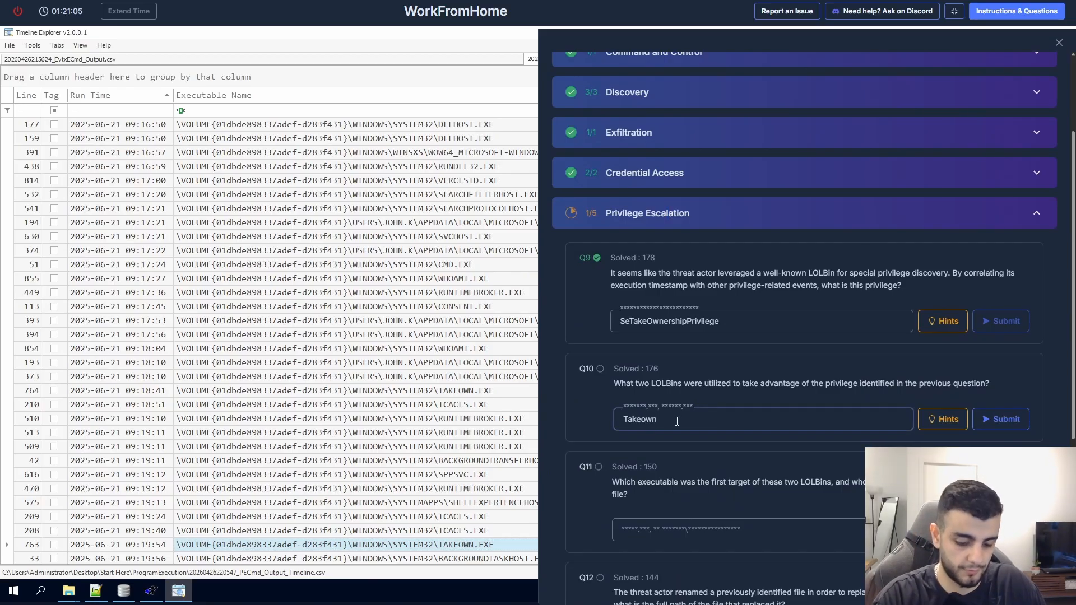
text(.exe,)
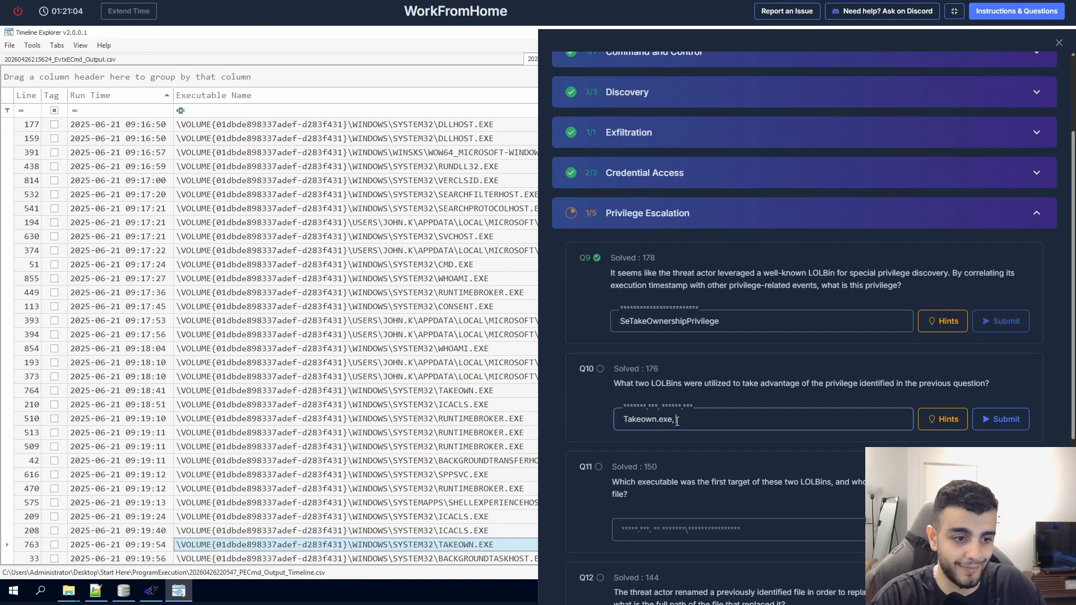
text( ICA)
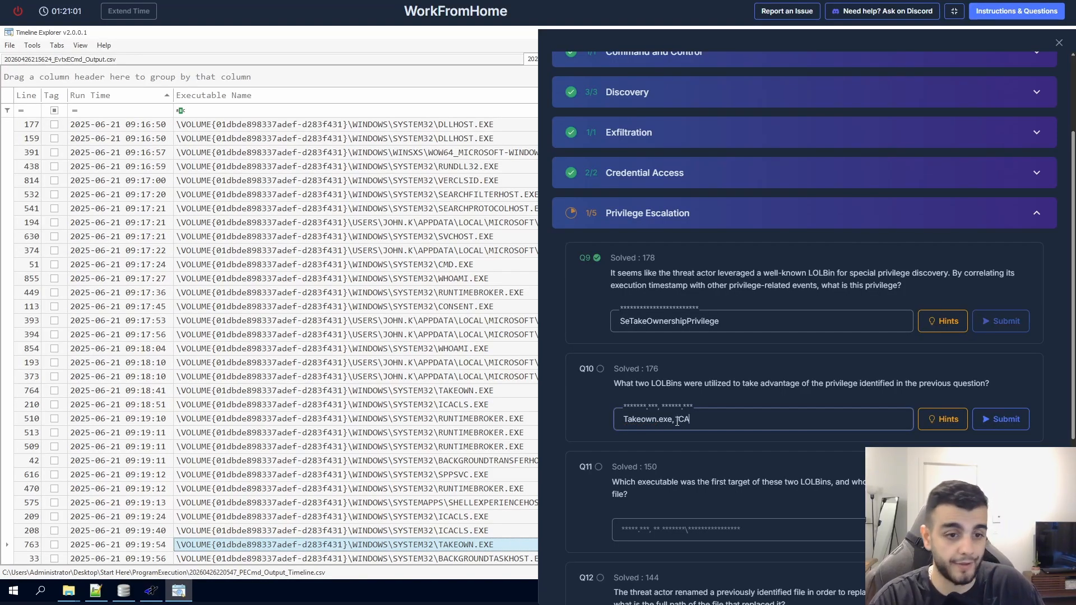
text(CLAS.exe)
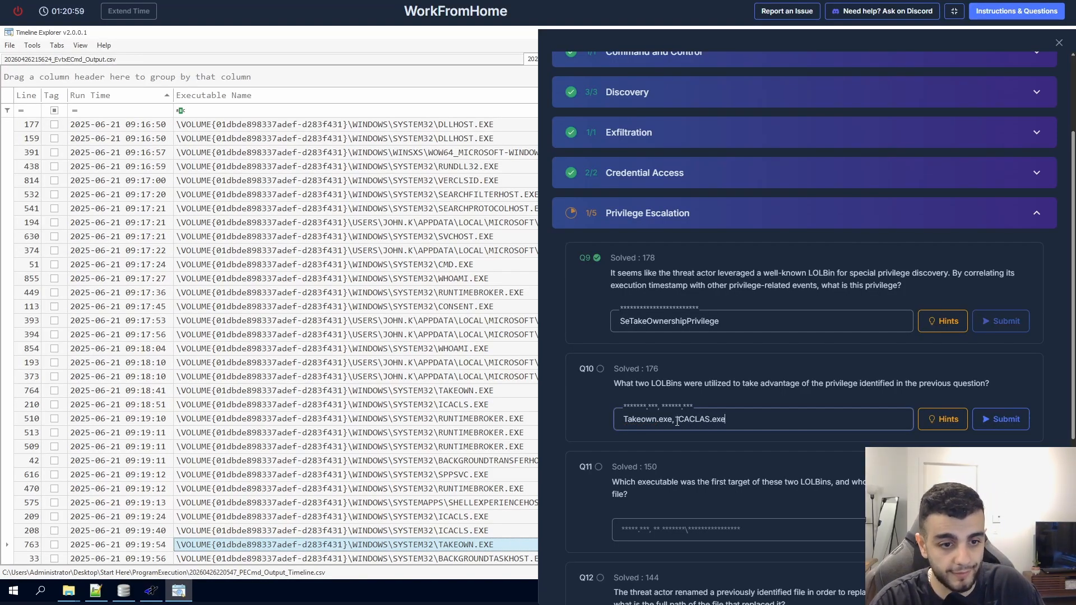
key(Return)
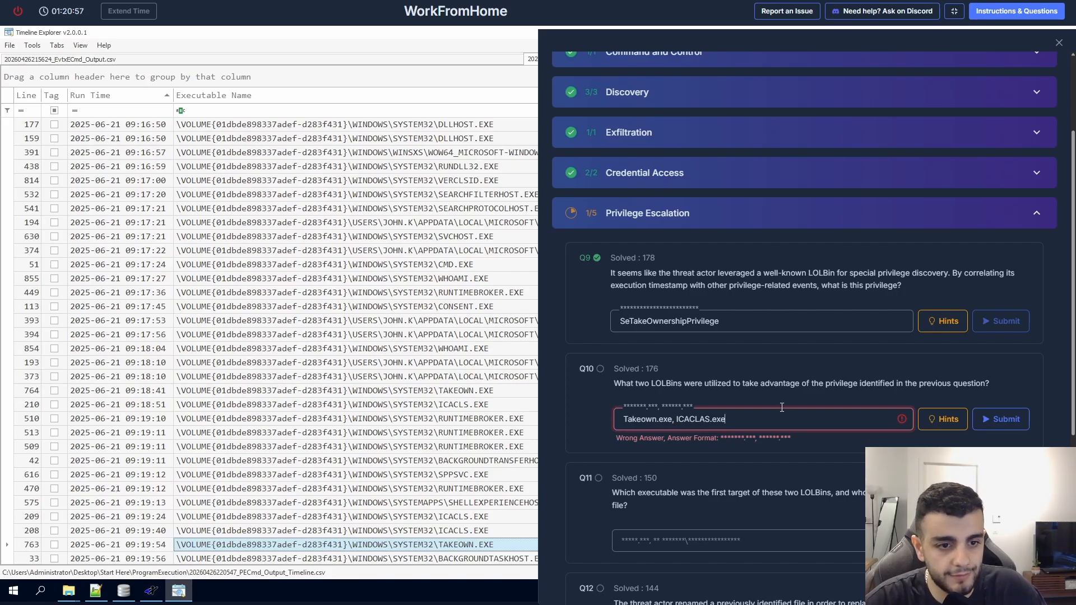
Step: Try submitting "Takeown.exe, ICALCS.exe" as the answer to Privilege Escalation question Q10
click(708, 418)
key(BackSpace)
key(BackSpace)
key(BackSpace)
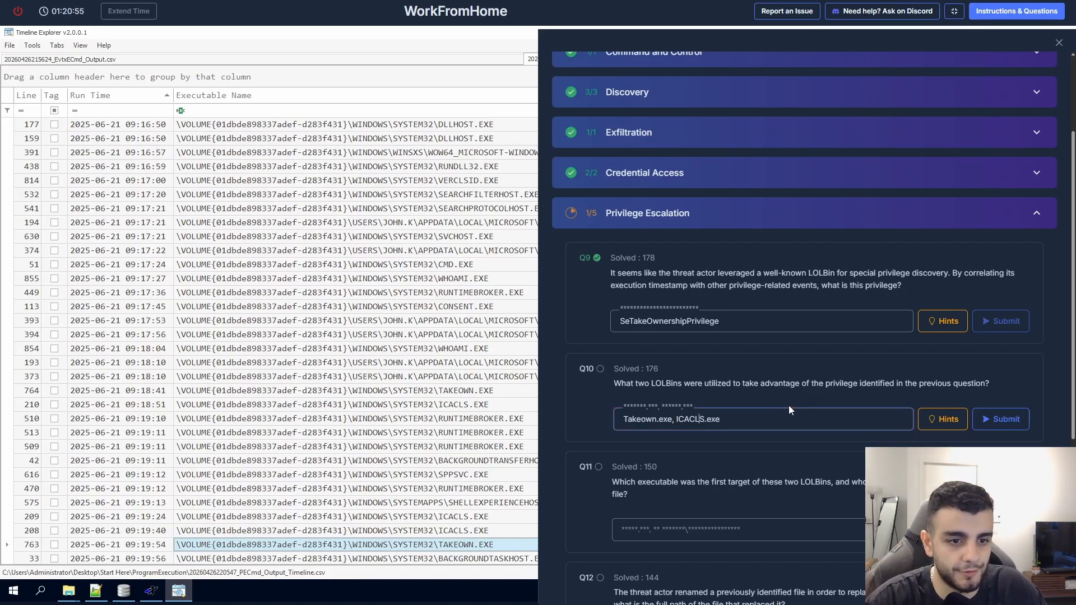
text(LC)
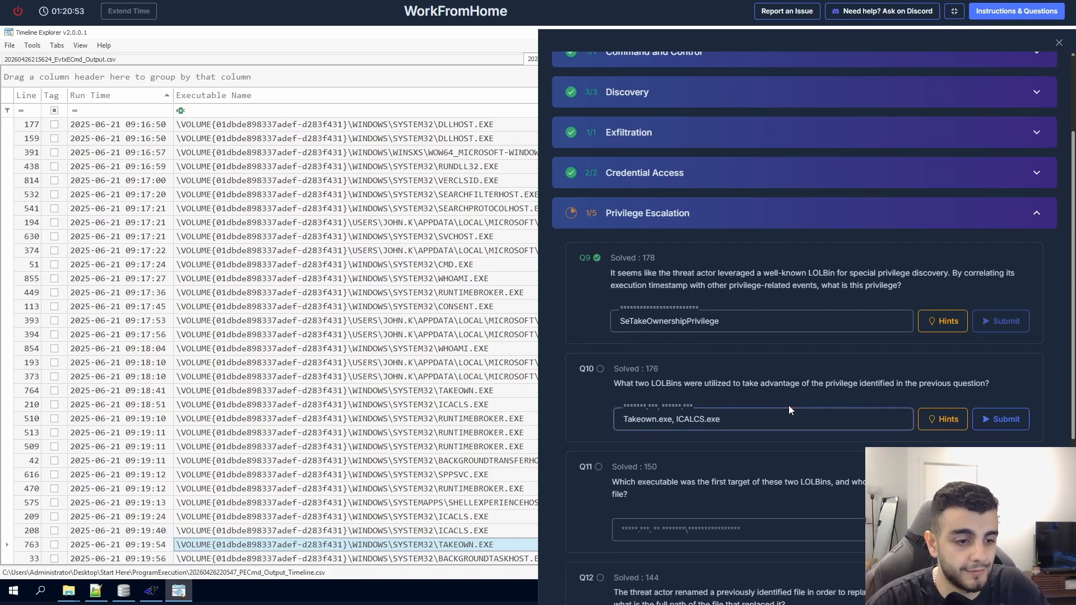
key(Return)
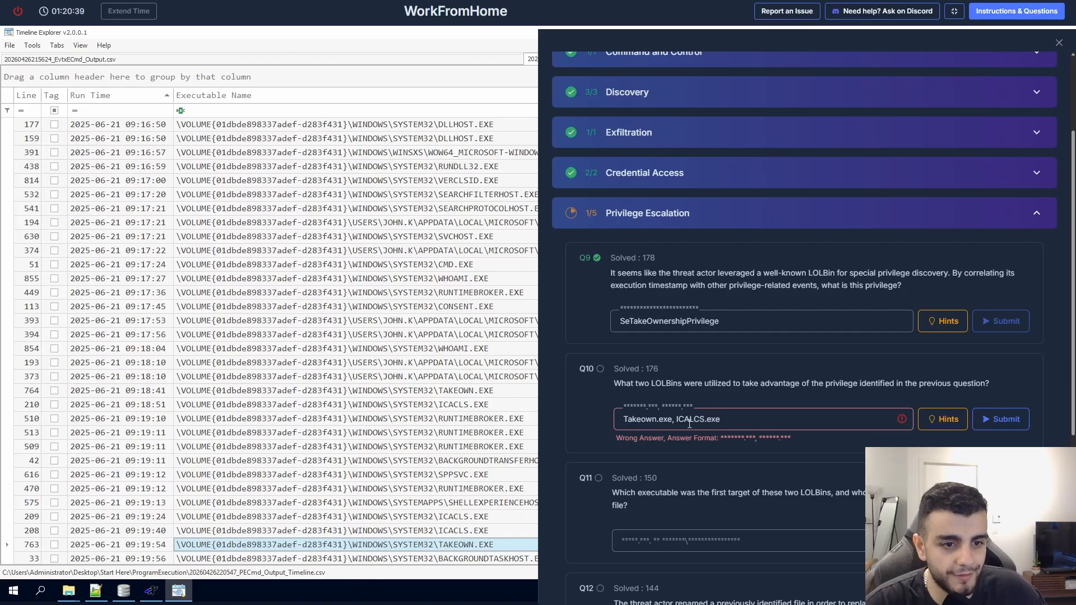
Step: Replace the Q10 answer with "takeown.exe, icacls.exe" and submit it
click(640, 421)
drag(640, 423, 653, 423)
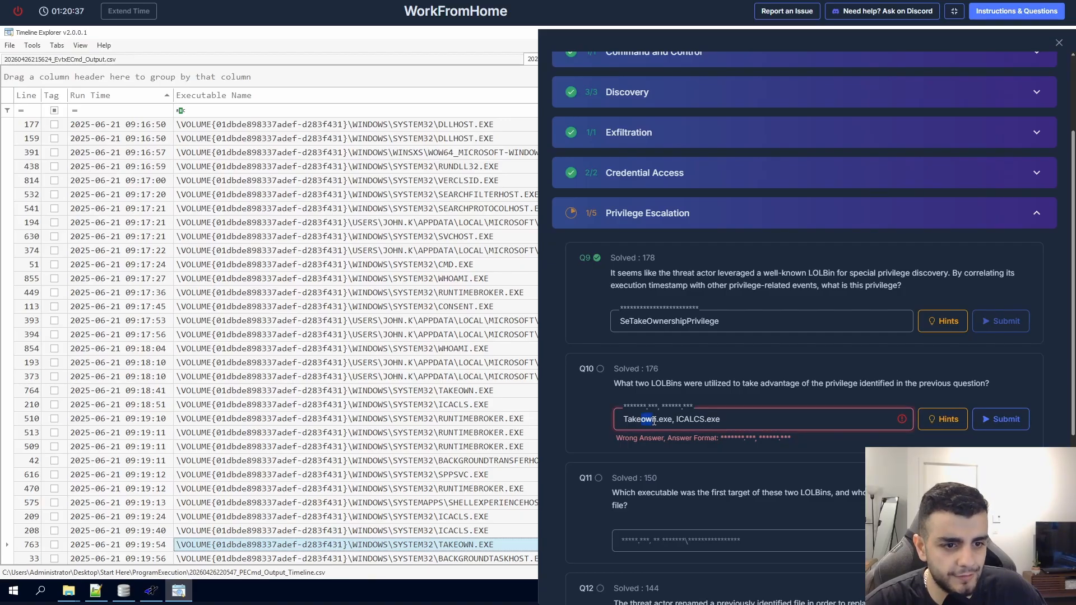
triple_click(653, 424)
key(alt+Tab)
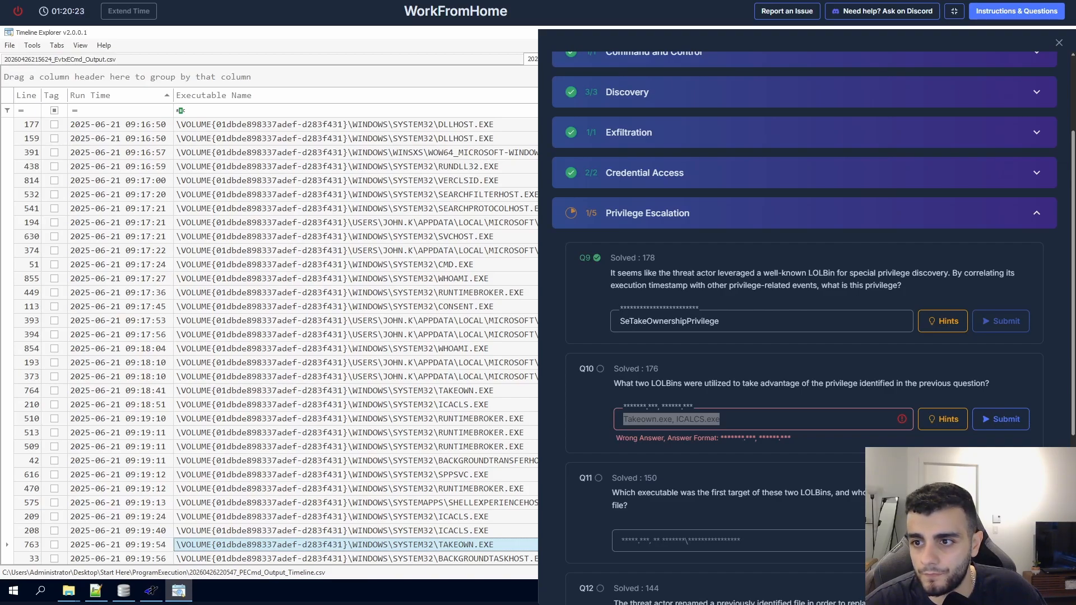
triple_click(693, 418)
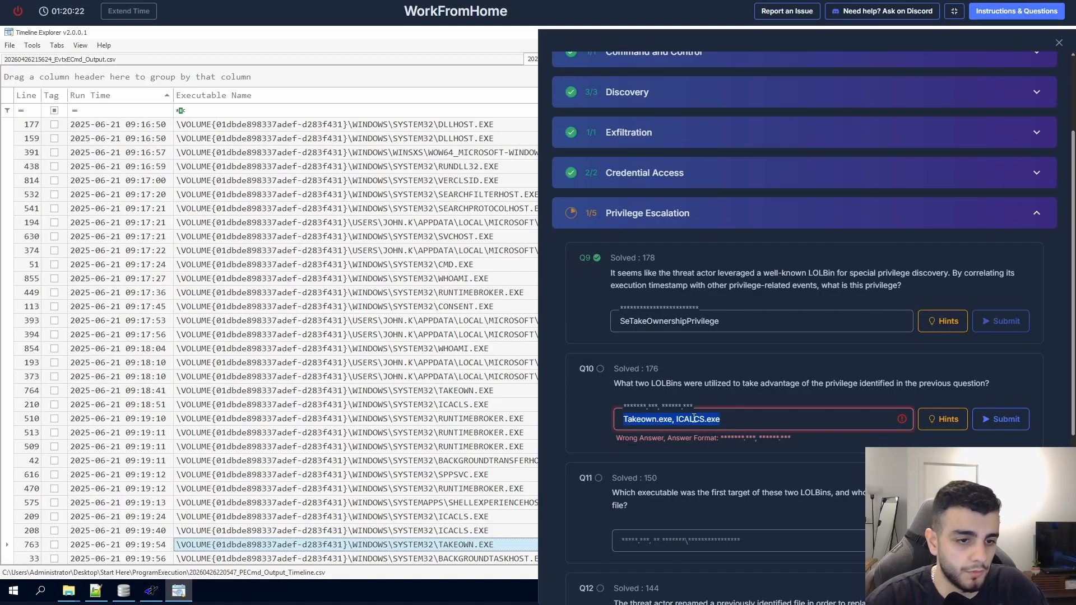
key(BackSpace)
text(takeown.)
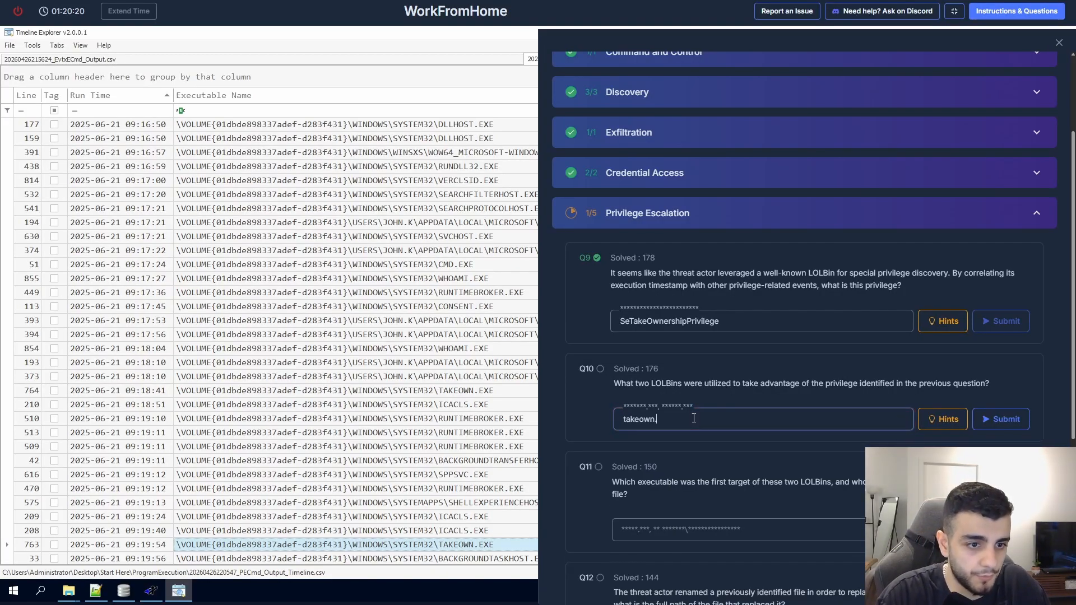
text(exe)
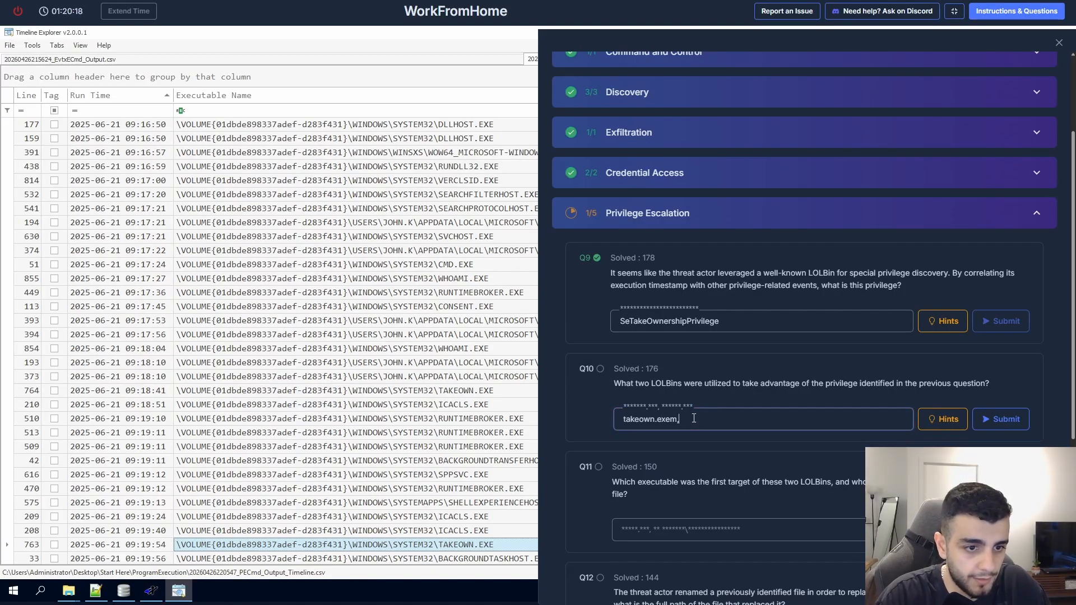
text(,)
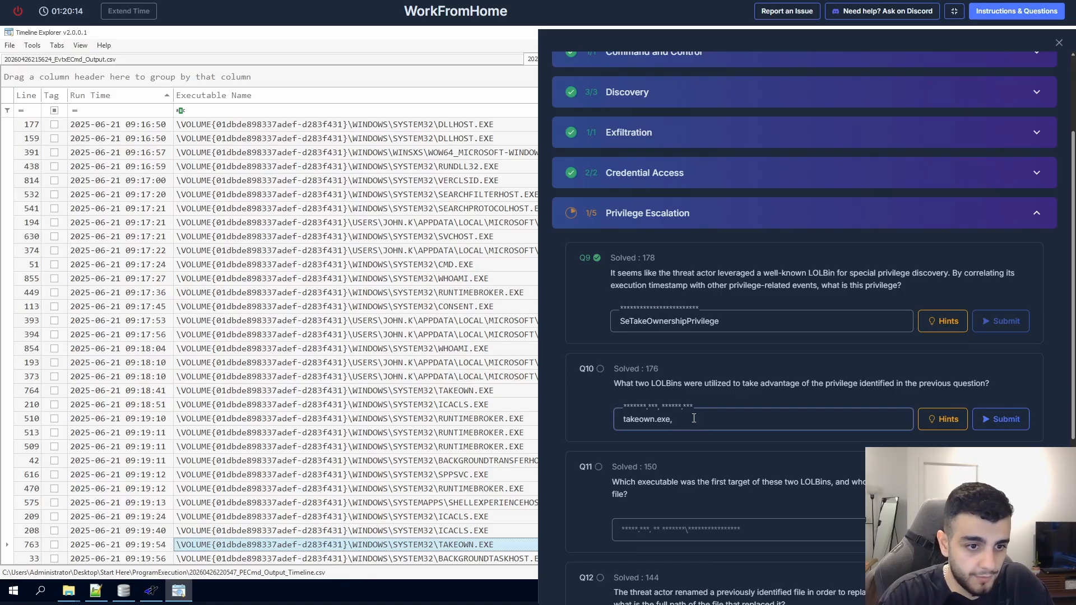
text( icacl)
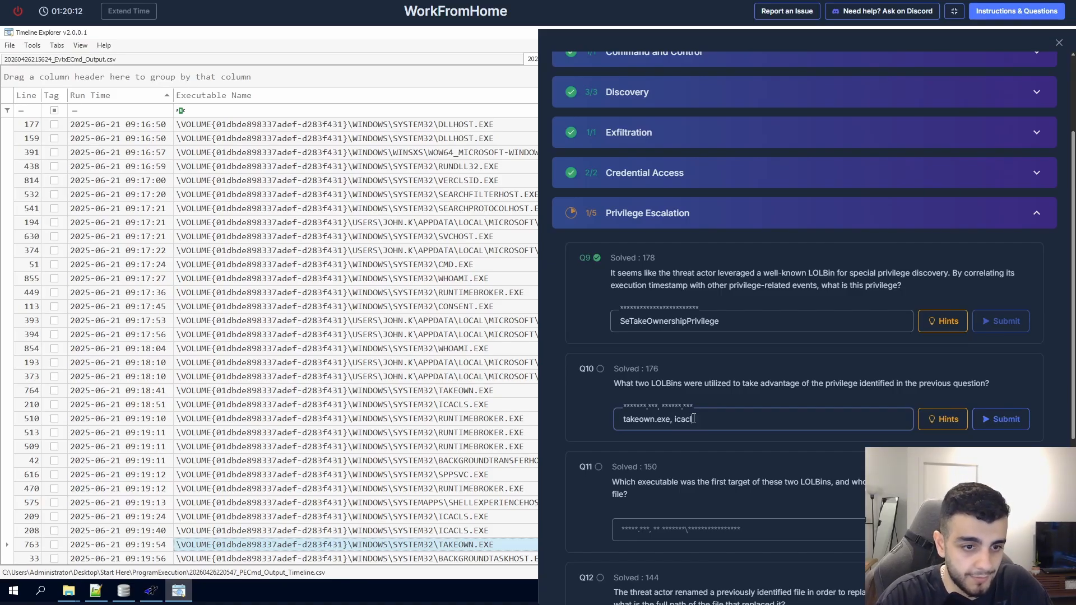
text(s)
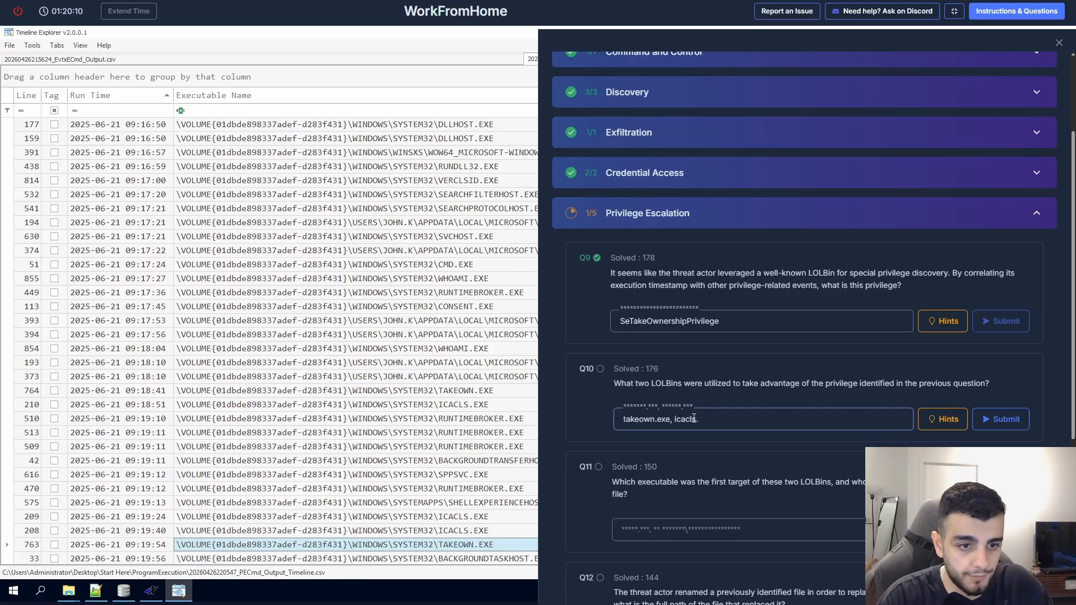
text(.exe)
key(Return)
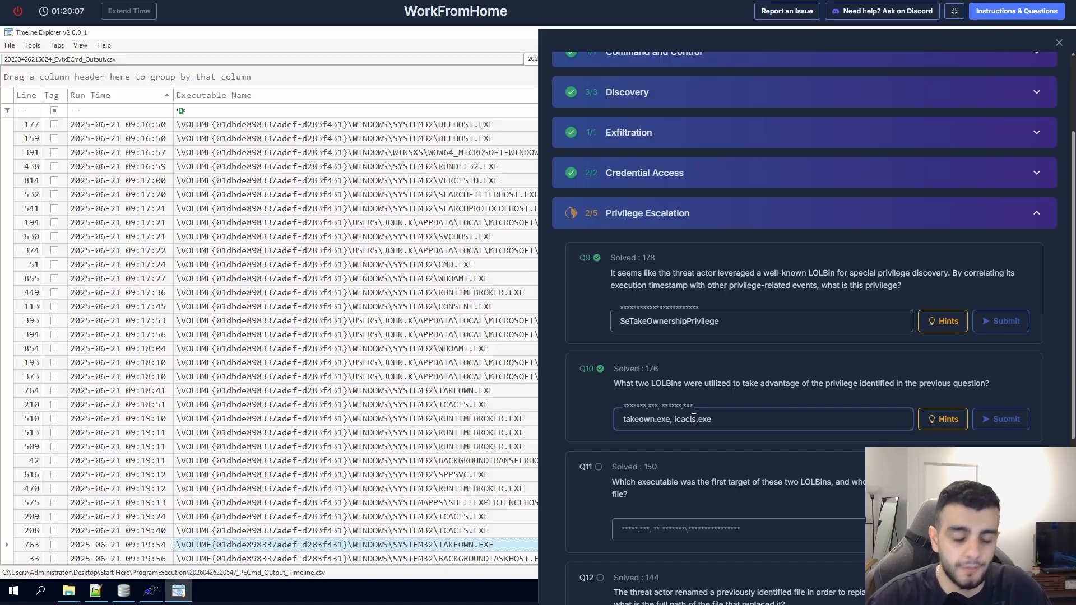
Step: Read question Q11 about the first executable targeted by the two LOLBins and the original user with full control
double_click(673, 481)
triple_click(650, 483)
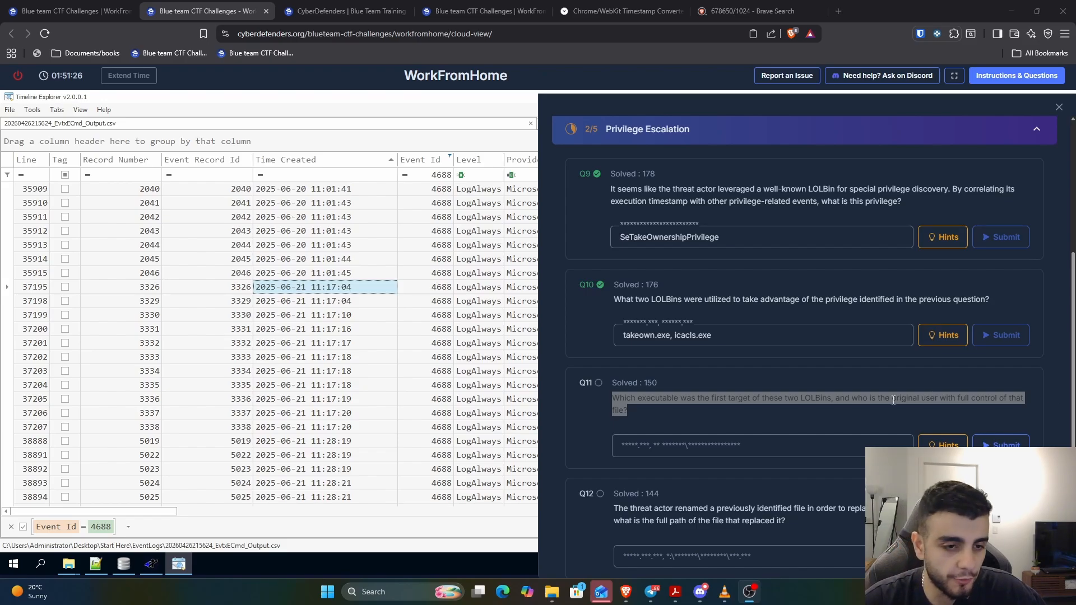
triple_click(663, 399)
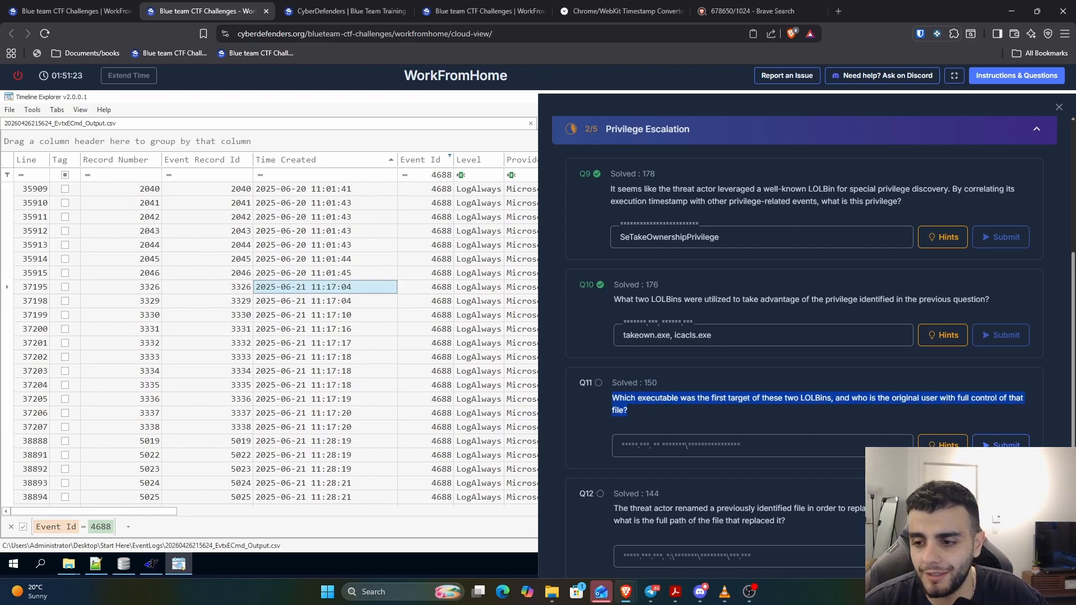
key(super+d)
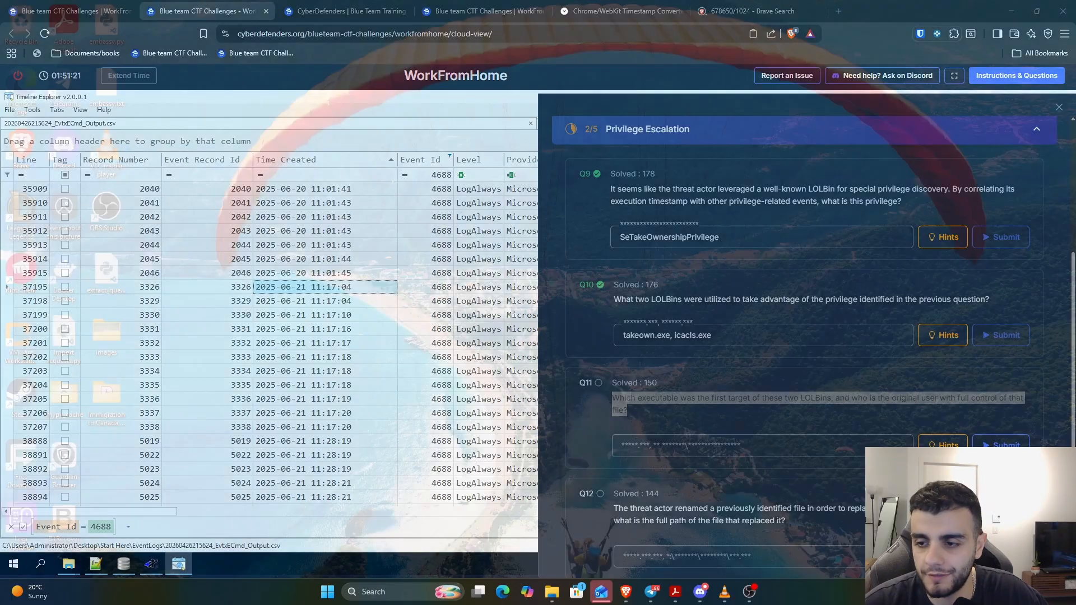
key(super+d)
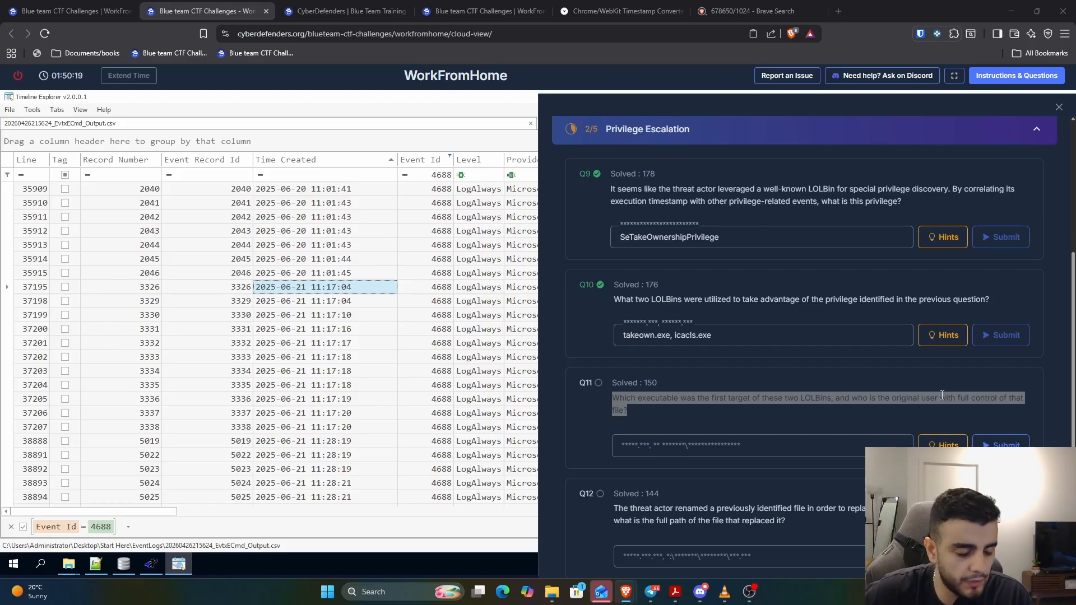
Step: Switch to gkape, deselect the PECmd module and filter the module names by "MFTE" in a maximized, full-screen view
click(151, 564)
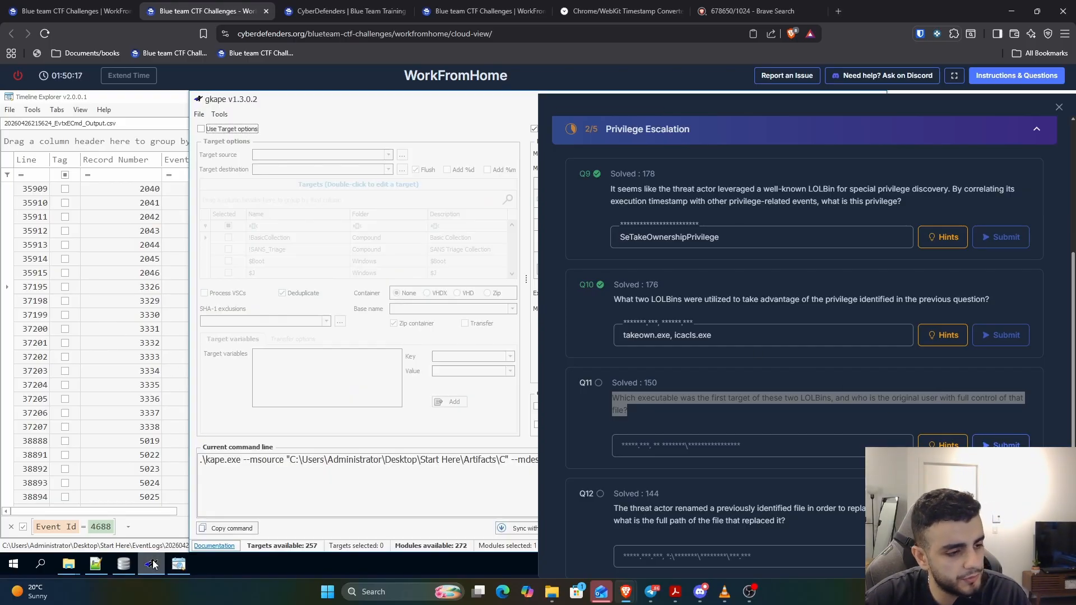
click(1059, 107)
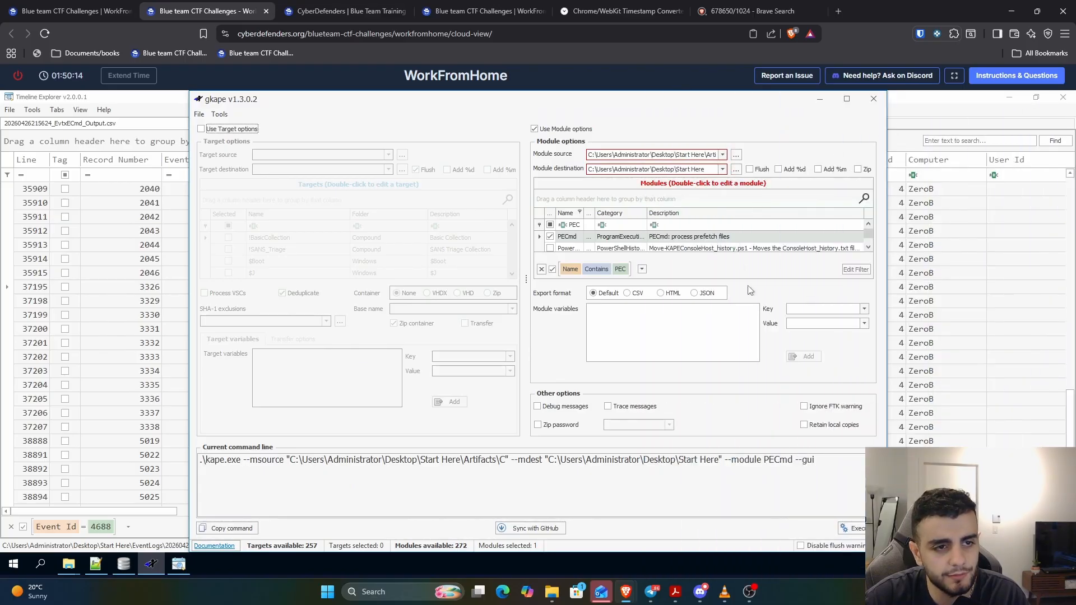
click(550, 237)
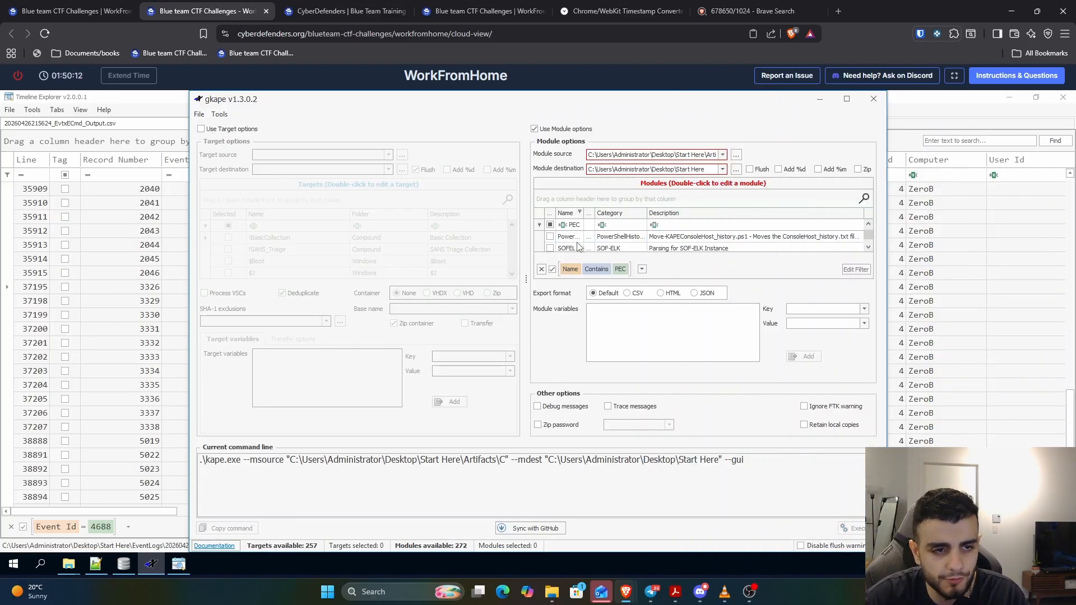
click(575, 225)
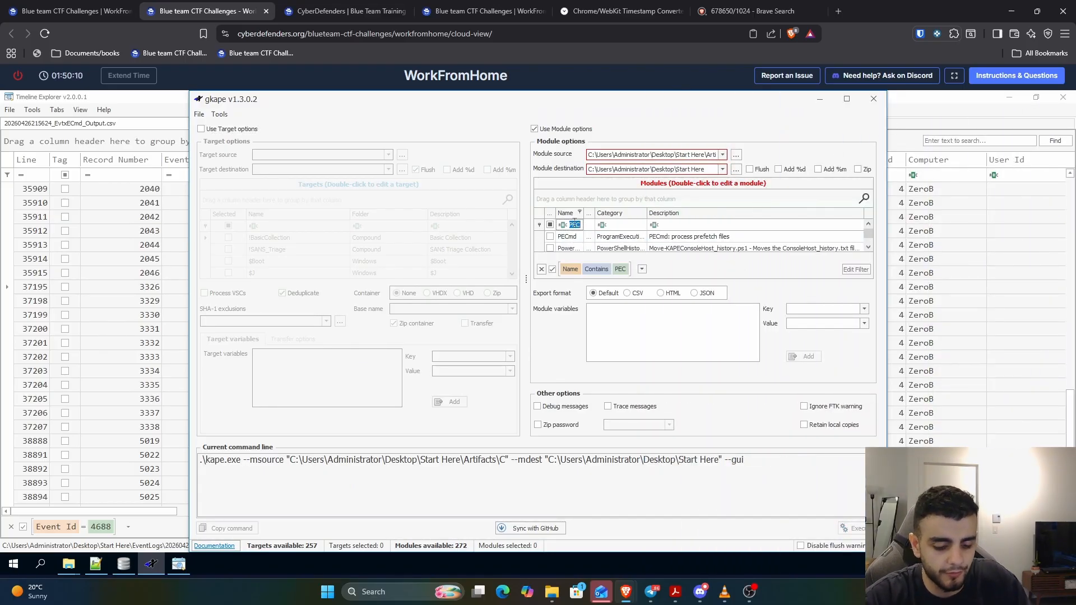
text(MFTE)
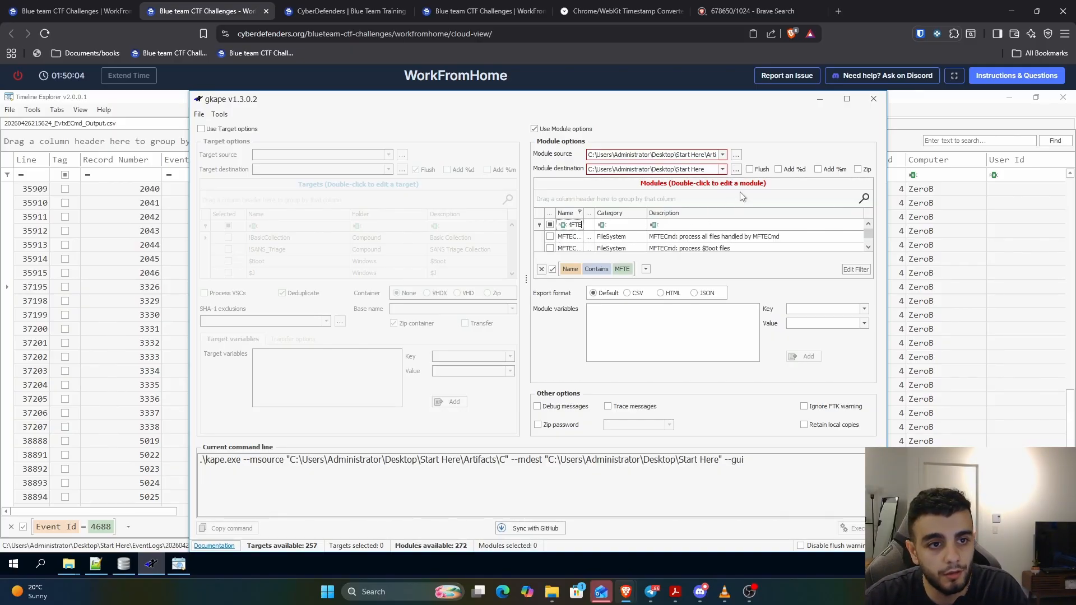
click(847, 98)
click(954, 75)
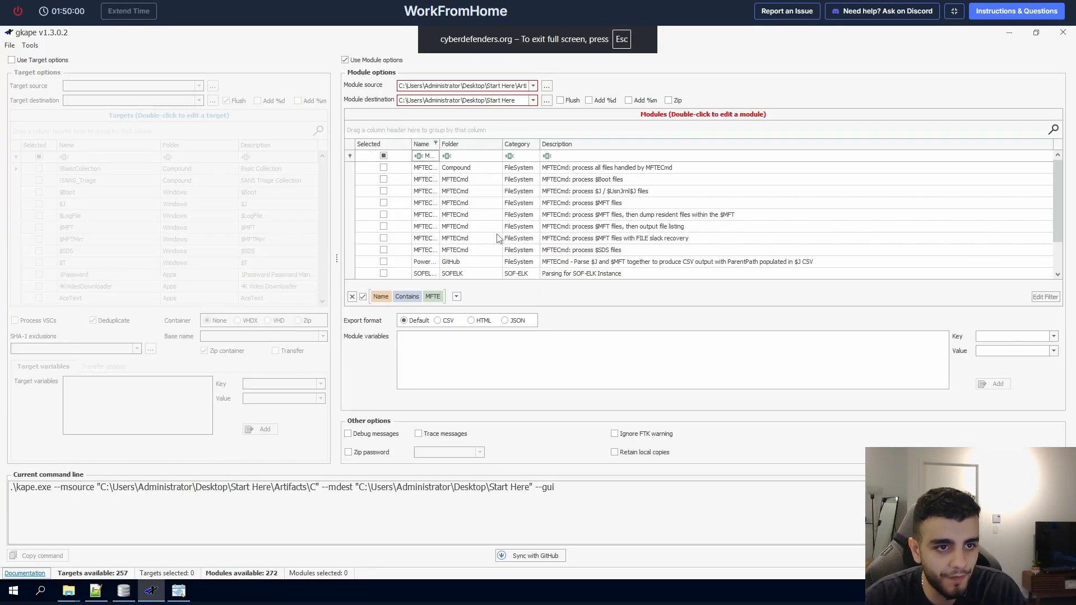
Step: Select the MFTECmd module that processes $J / $UsnJrnl$J files and execute it on the artifacts
click(384, 192)
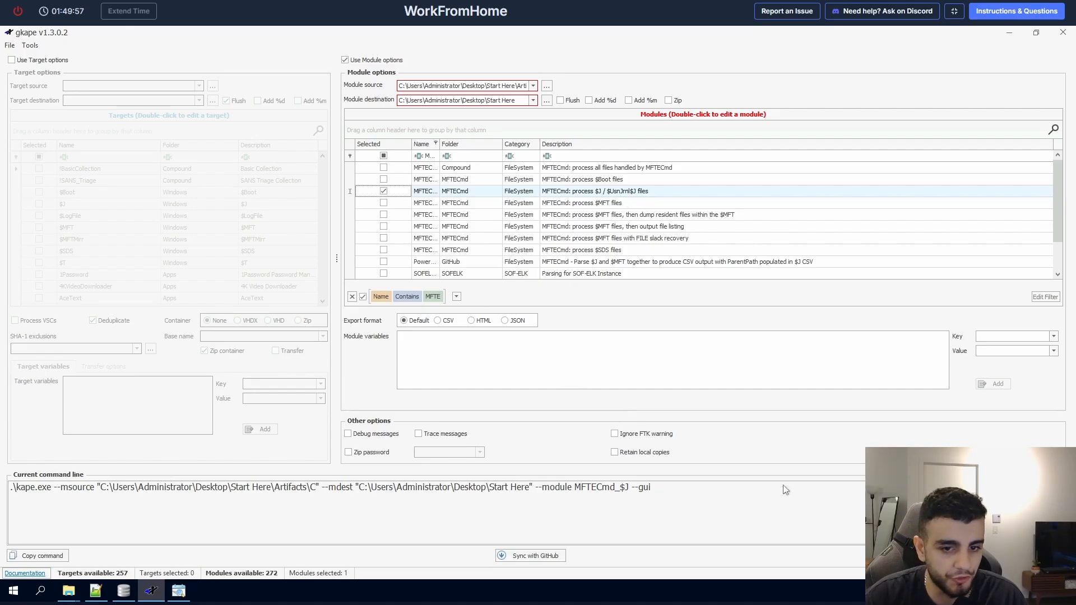
click(1034, 556)
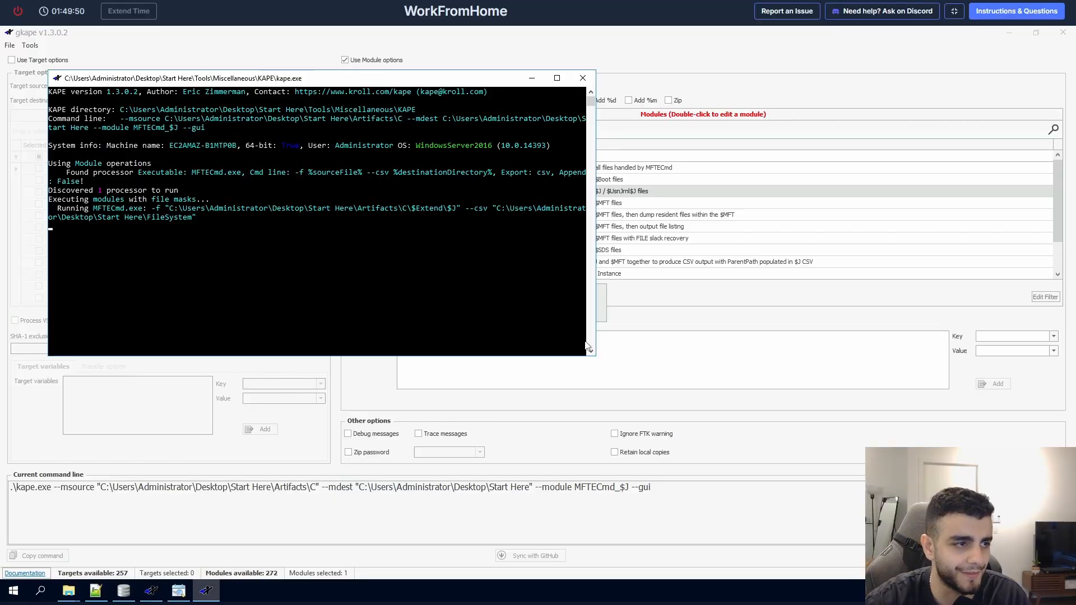
click(396, 227)
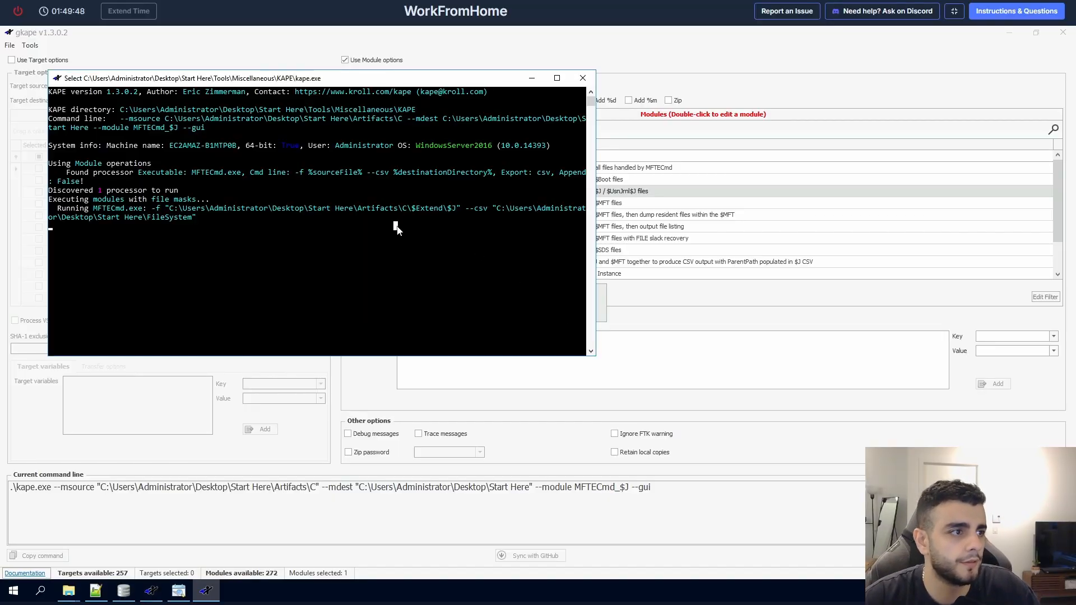
key(Return)
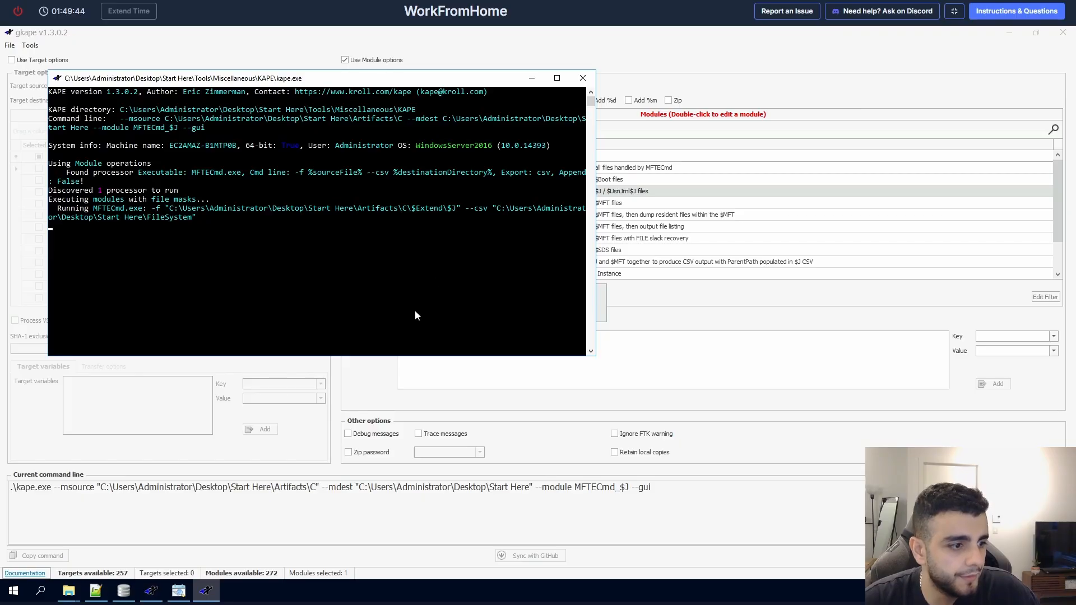
click(186, 599)
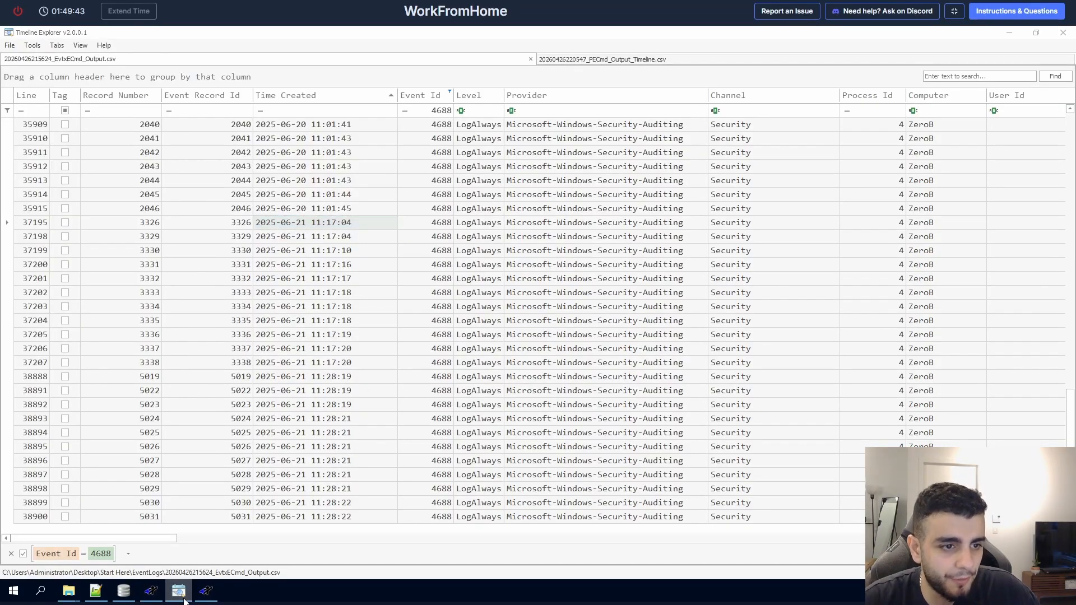
click(185, 600)
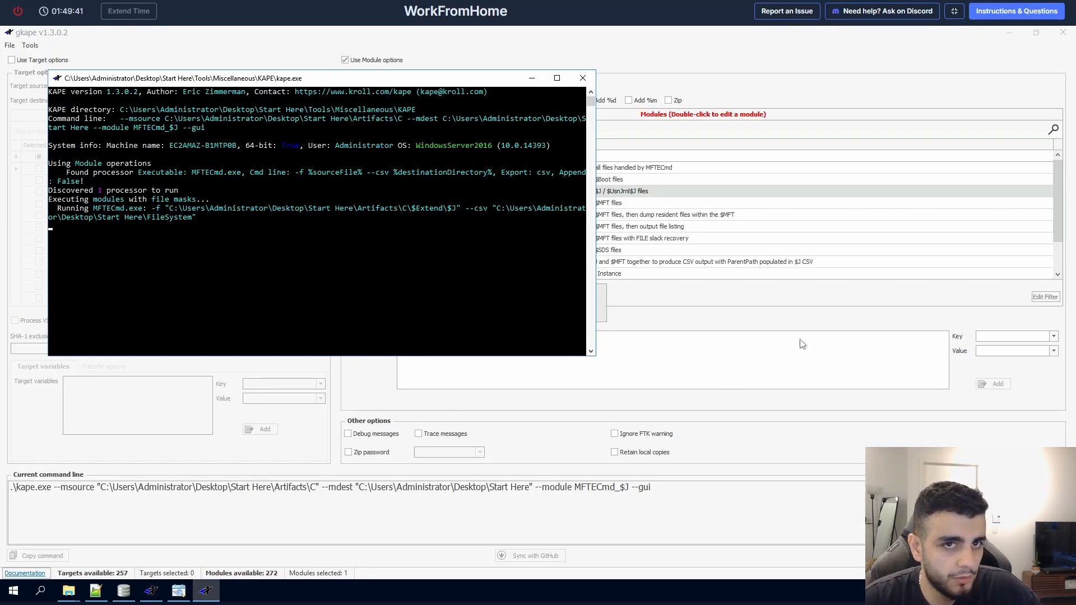
click(1016, 12)
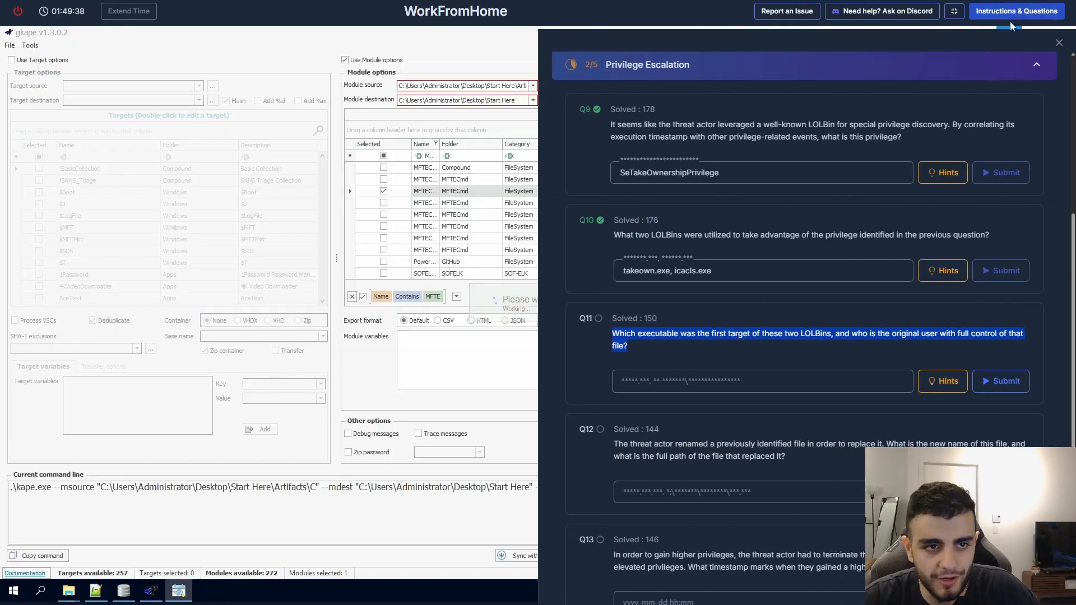
click(153, 595)
click(170, 597)
click(151, 595)
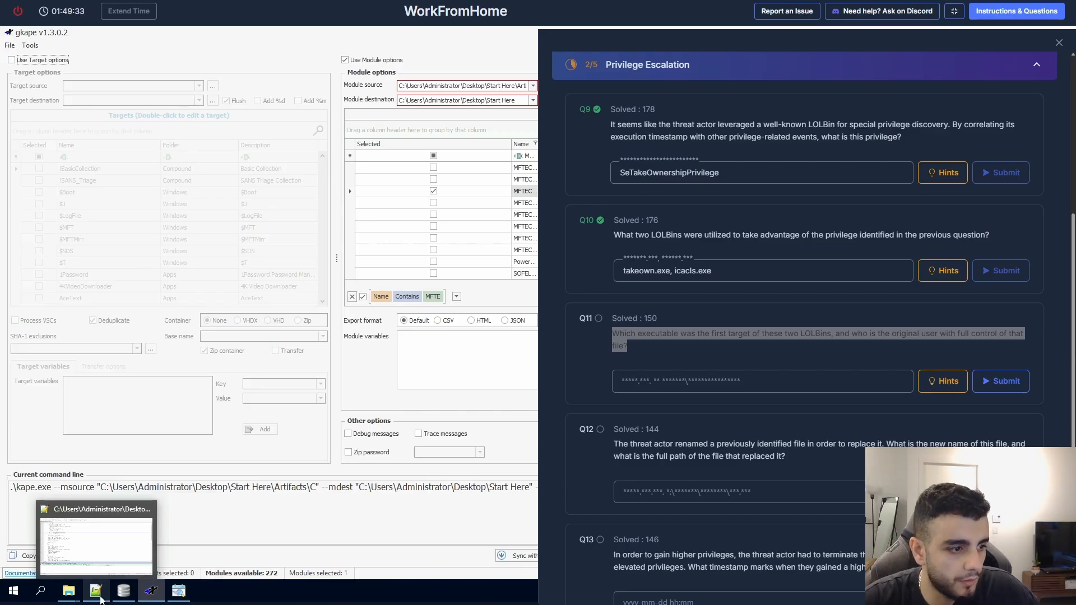
Step: Switch to File Explorer, close the questions, open the FileSystem folder inside Start Here and widen the Name column
mouse_move(69, 593)
click(260, 552)
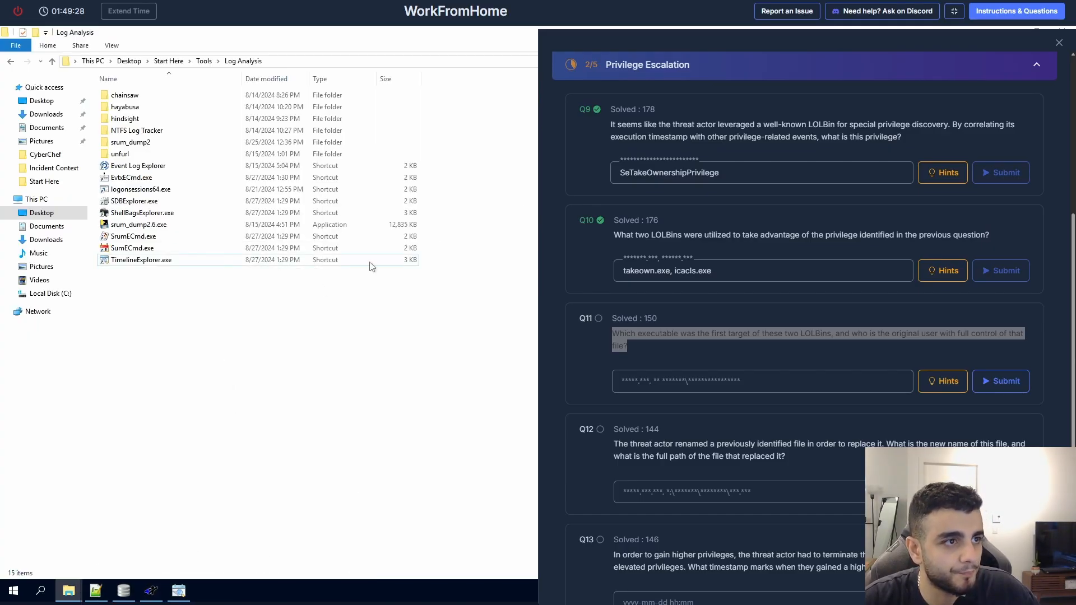
click(1063, 46)
click(1061, 44)
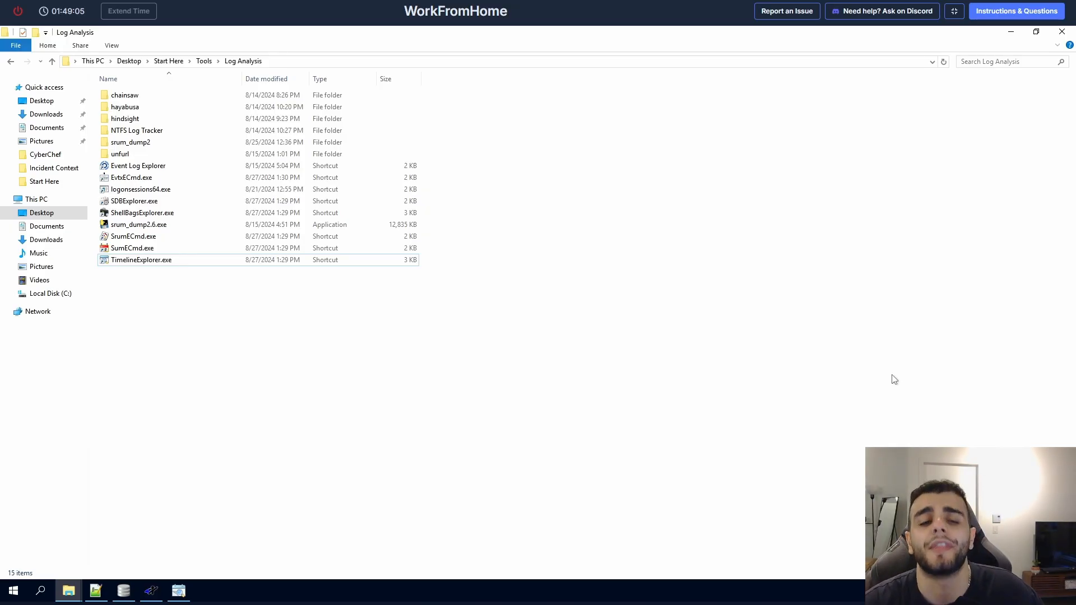
click(158, 62)
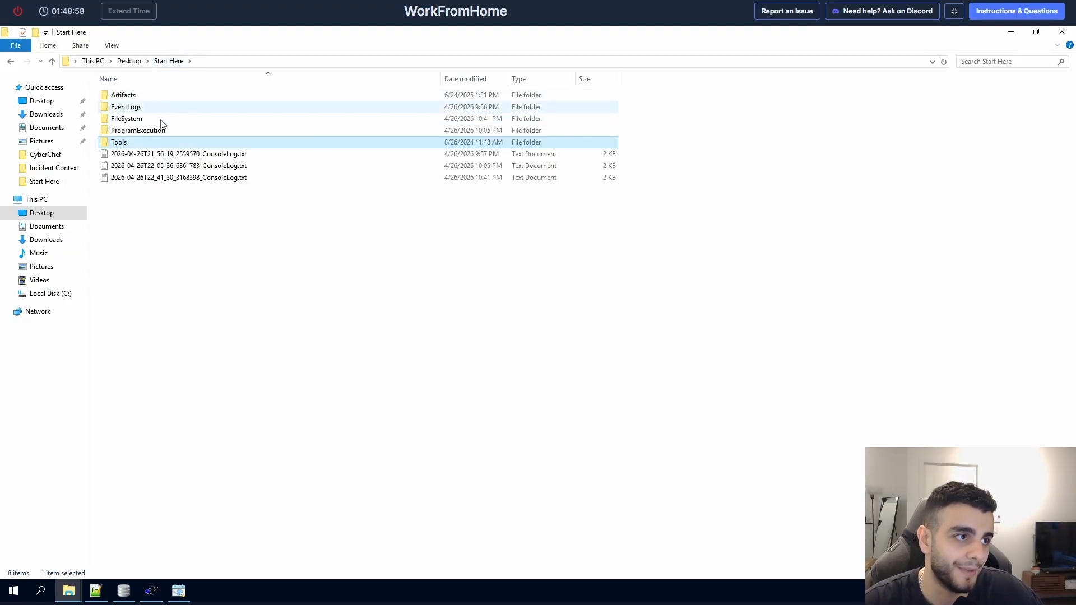
double_click(162, 120)
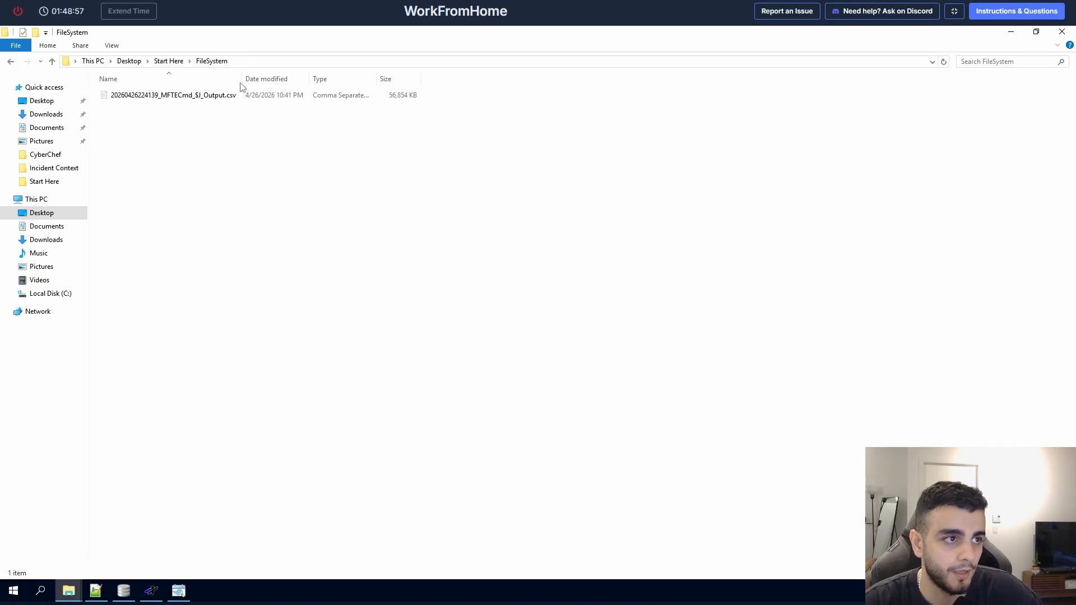
drag(292, 81, 299, 81)
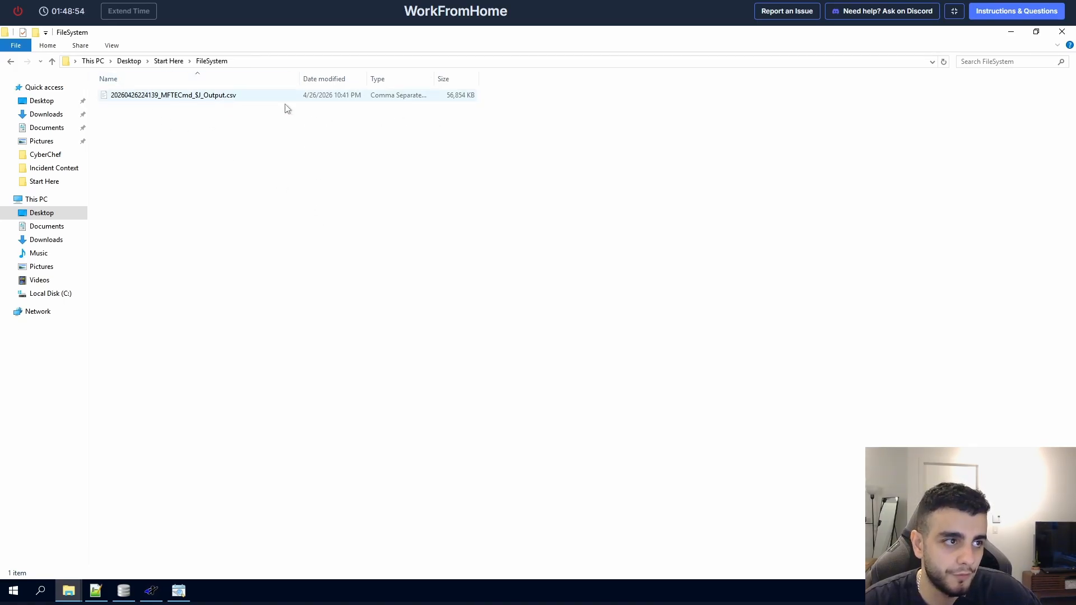
click(178, 591)
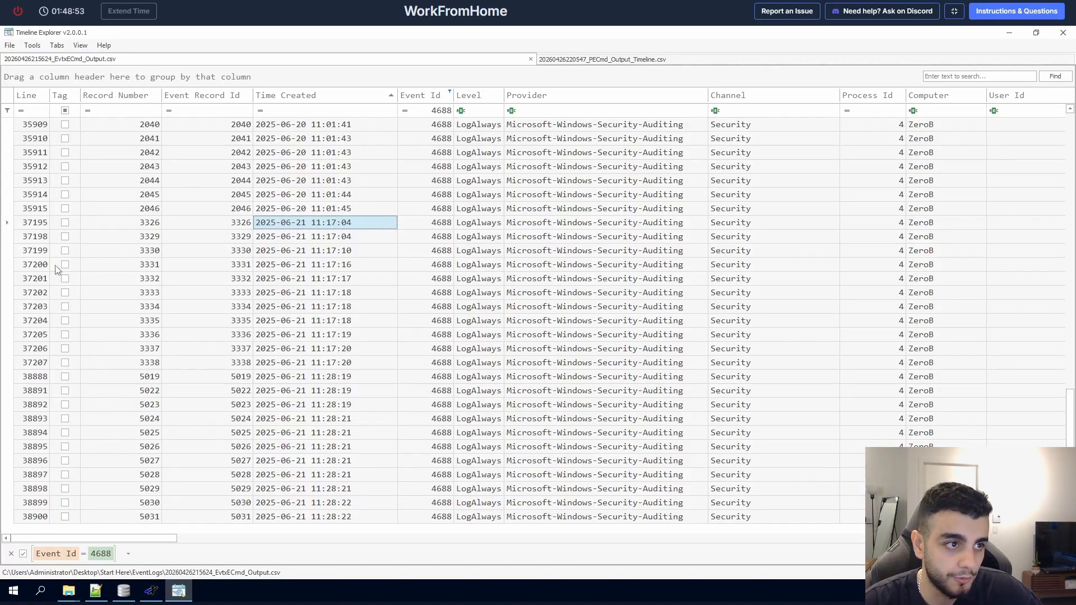
click(10, 44)
click(27, 62)
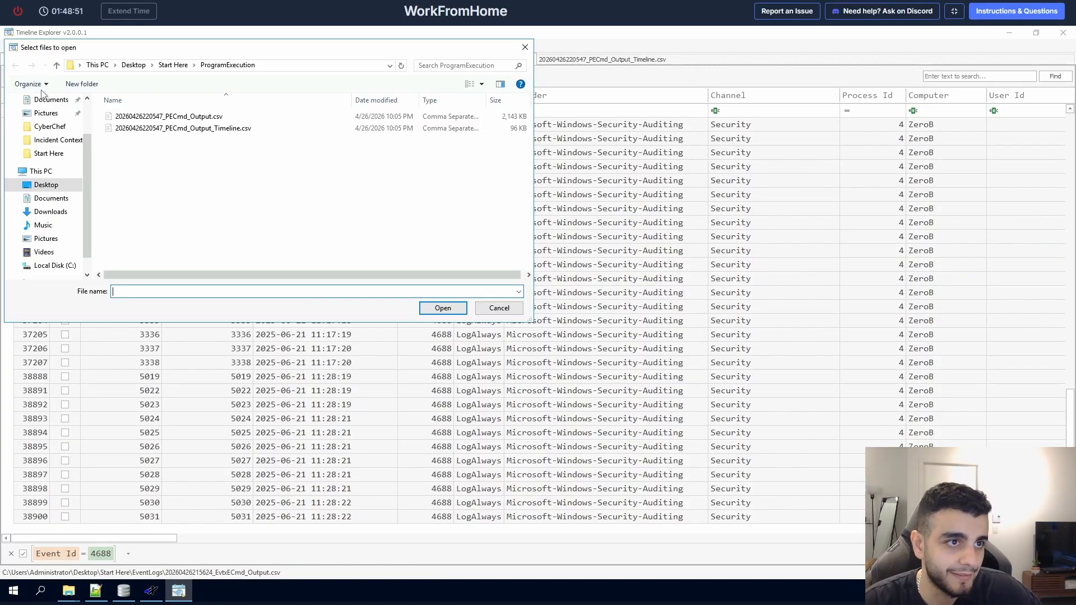
click(173, 65)
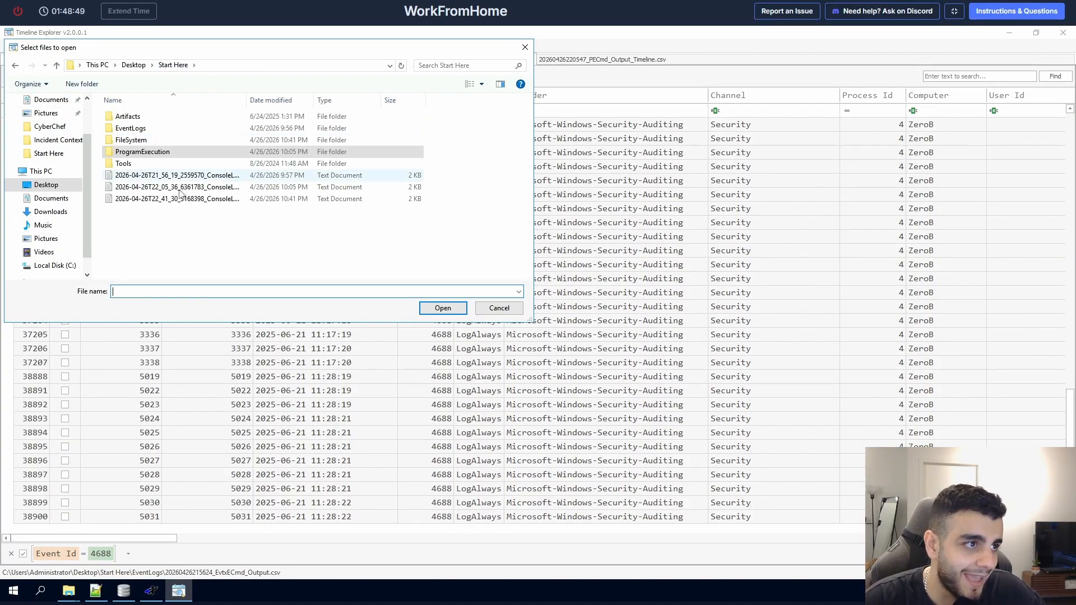
double_click(142, 151)
double_click(158, 125)
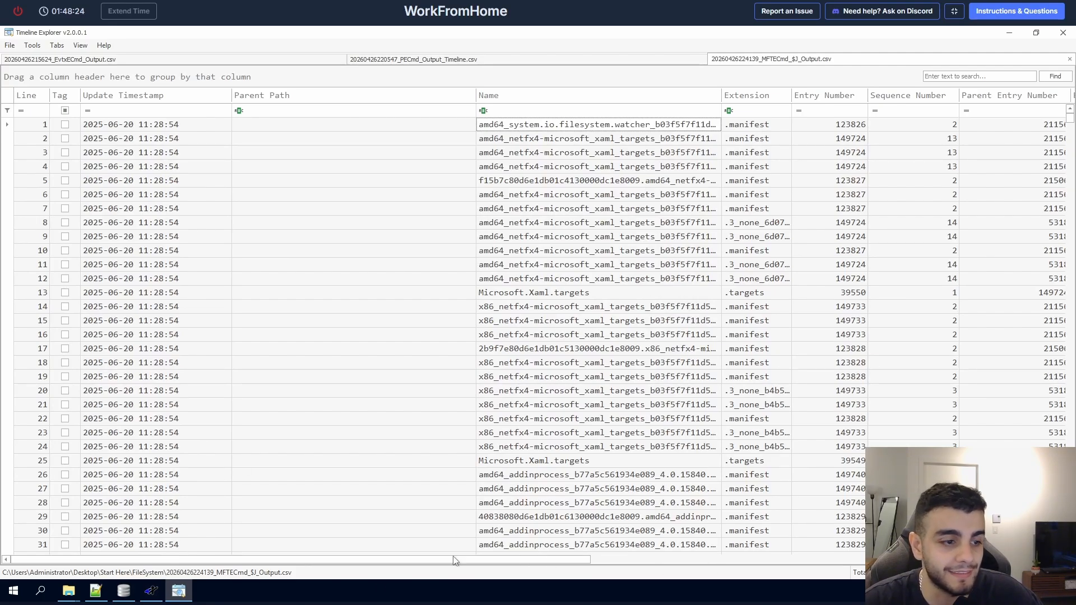
Step: Filter the Update Reasons column of the $J output to entries containing "SecurityChange"
drag(344, 563, 718, 575)
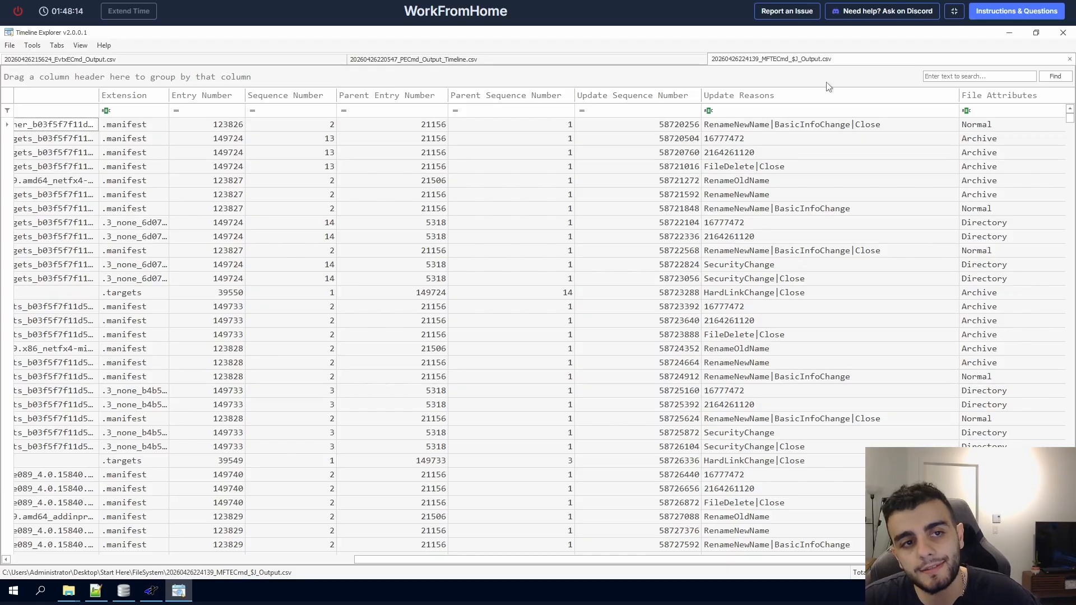
click(792, 111)
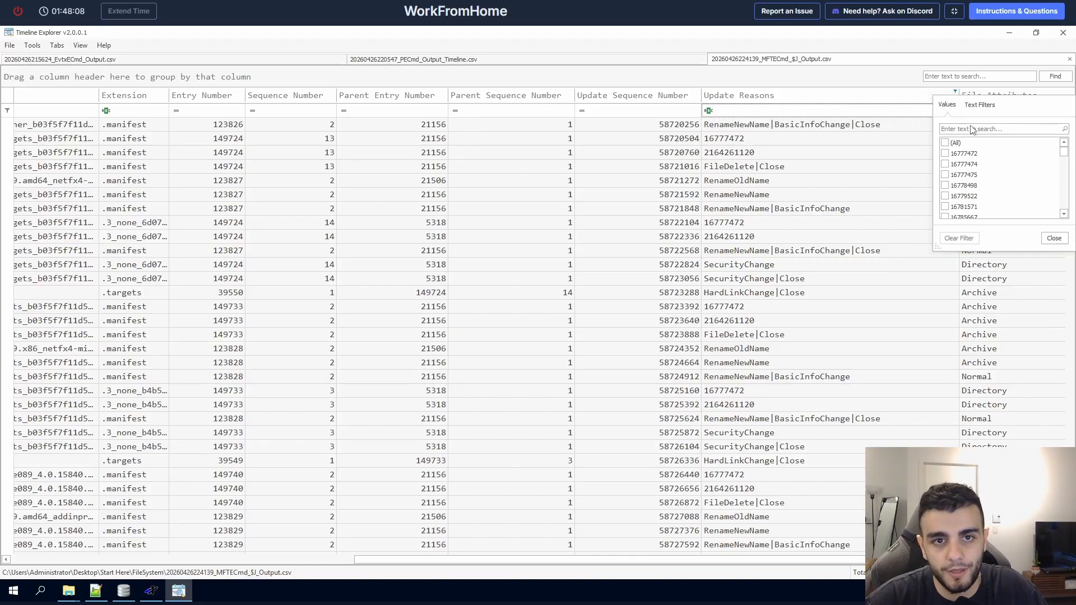
click(973, 129)
text(SecurityChange)
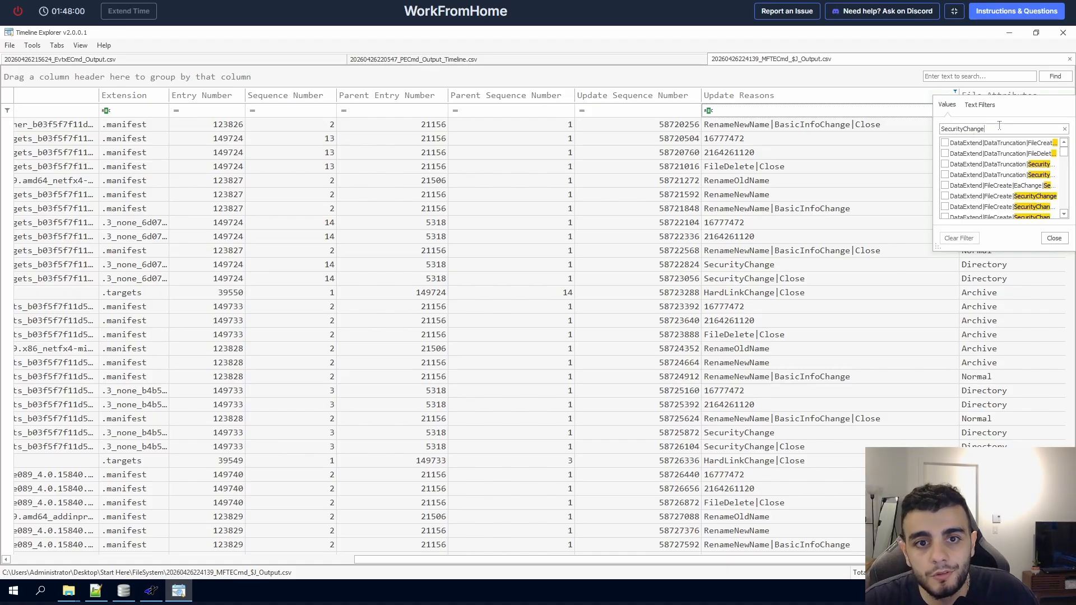
click(798, 109)
text(SecurityChange)
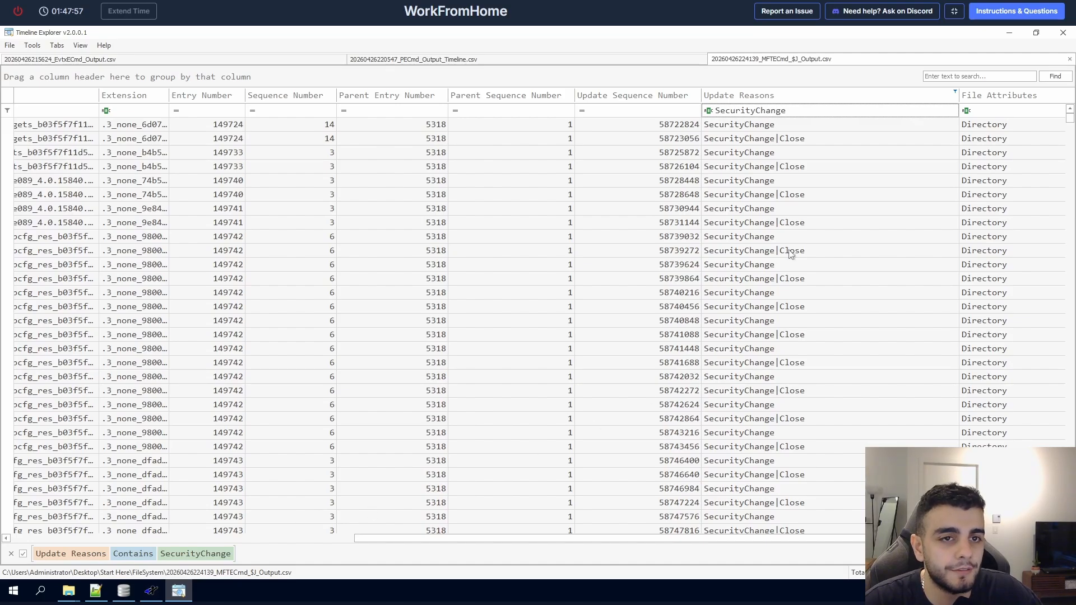
scroll(718, 233, down, 1)
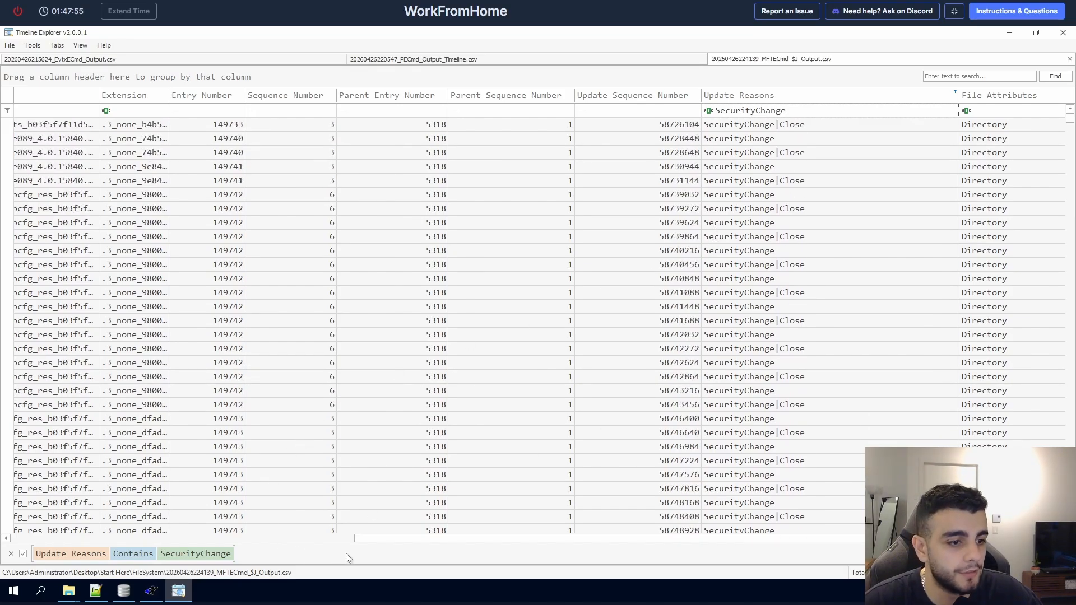
Step: Add a date filter on Update Timestamp that keeps only entries after 6/21/2025
drag(396, 539, 42, 539)
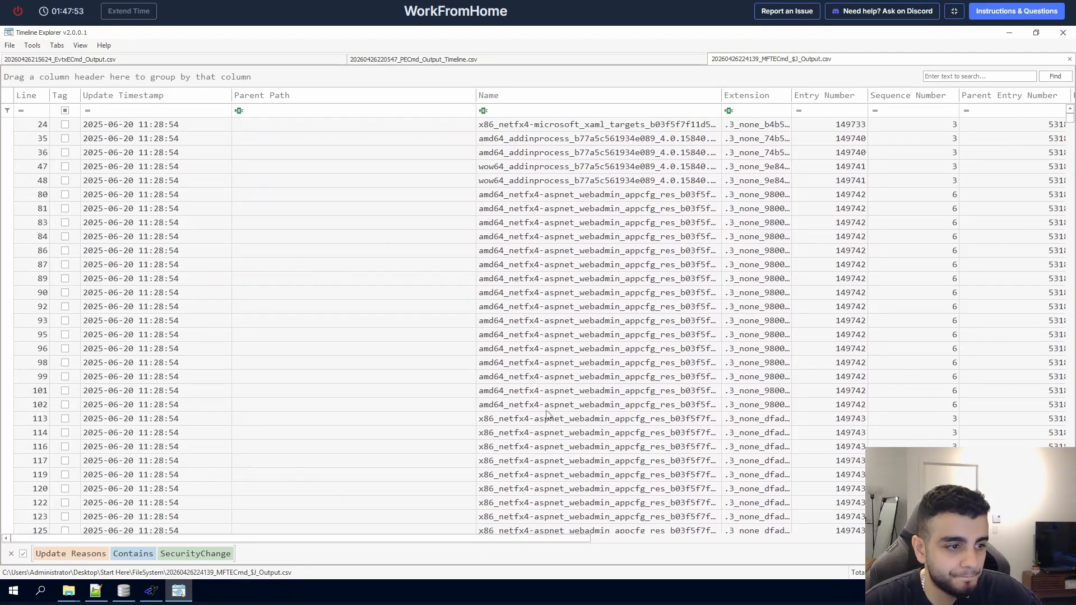
scroll(546, 415, down, 15)
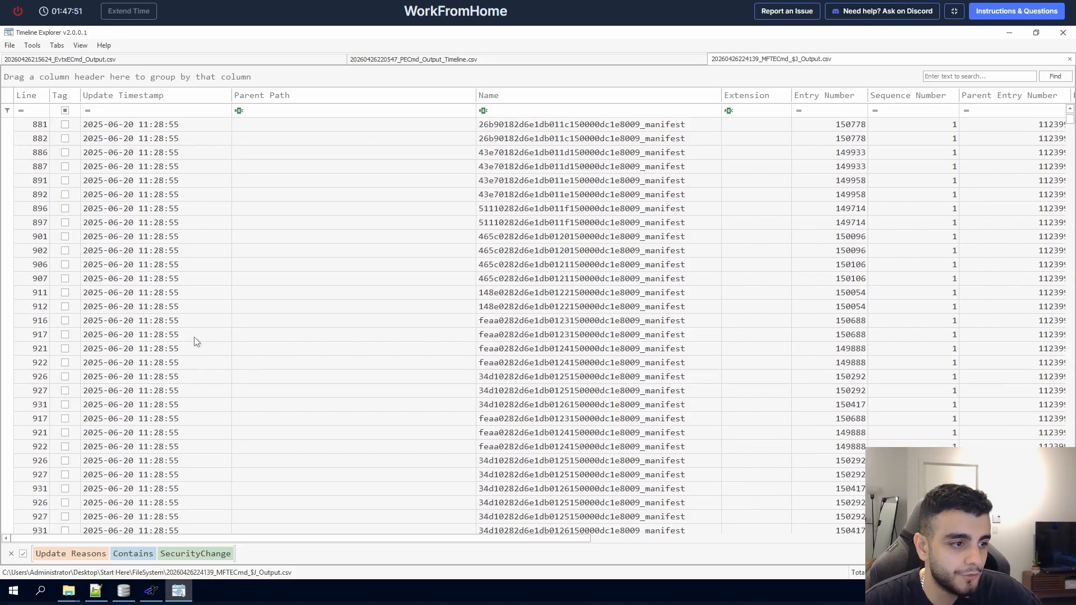
click(228, 91)
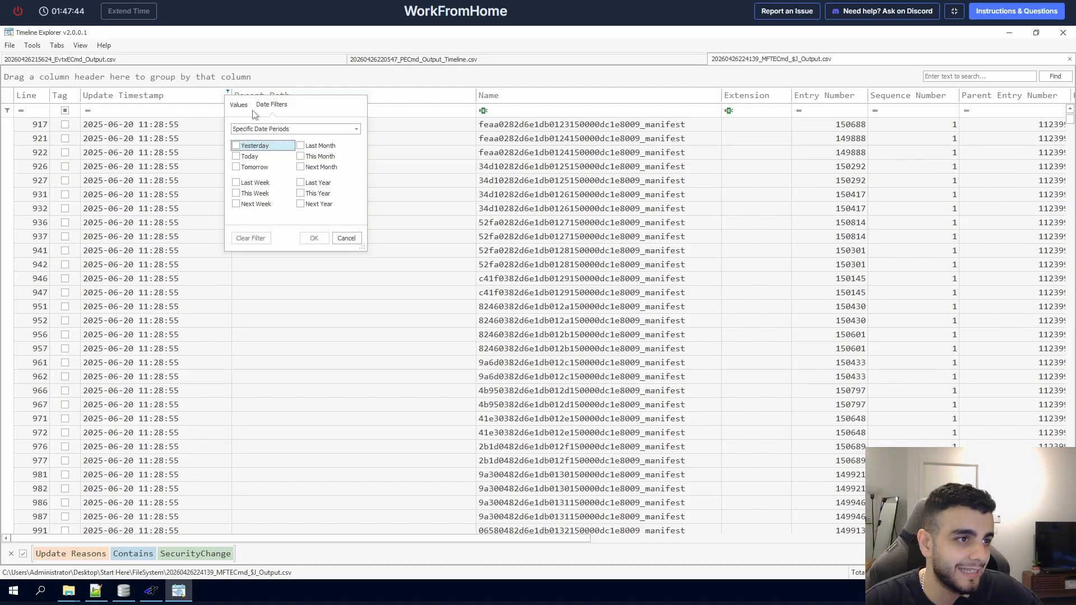
click(275, 130)
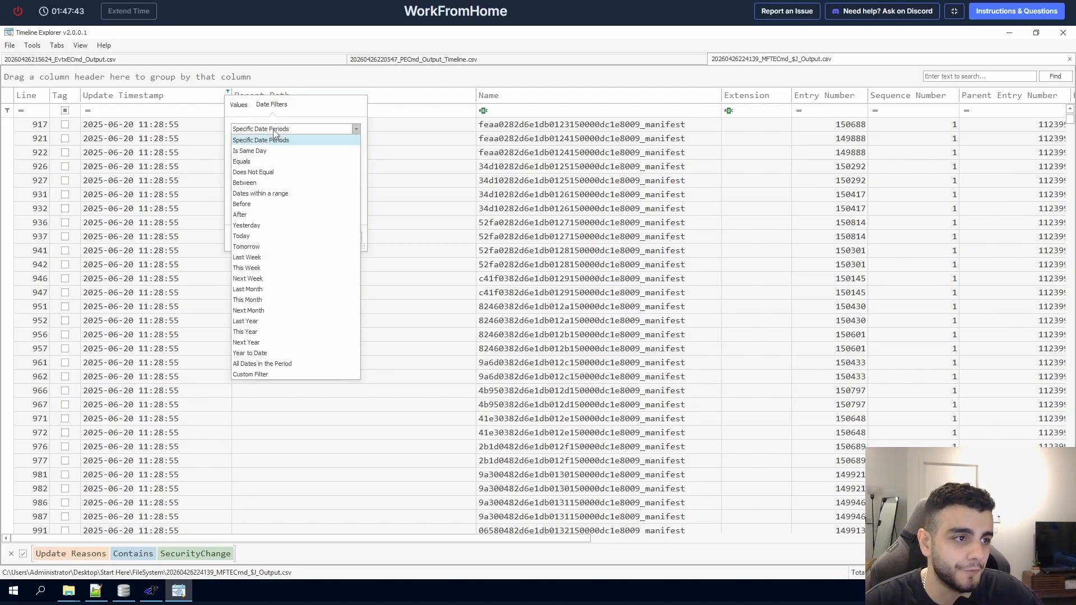
click(270, 212)
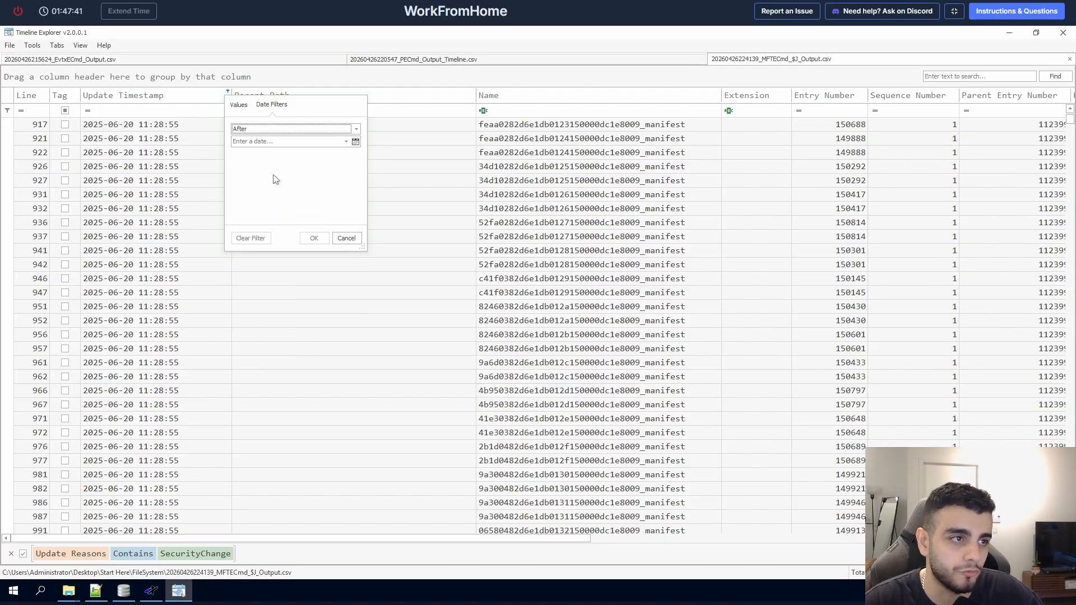
click(355, 142)
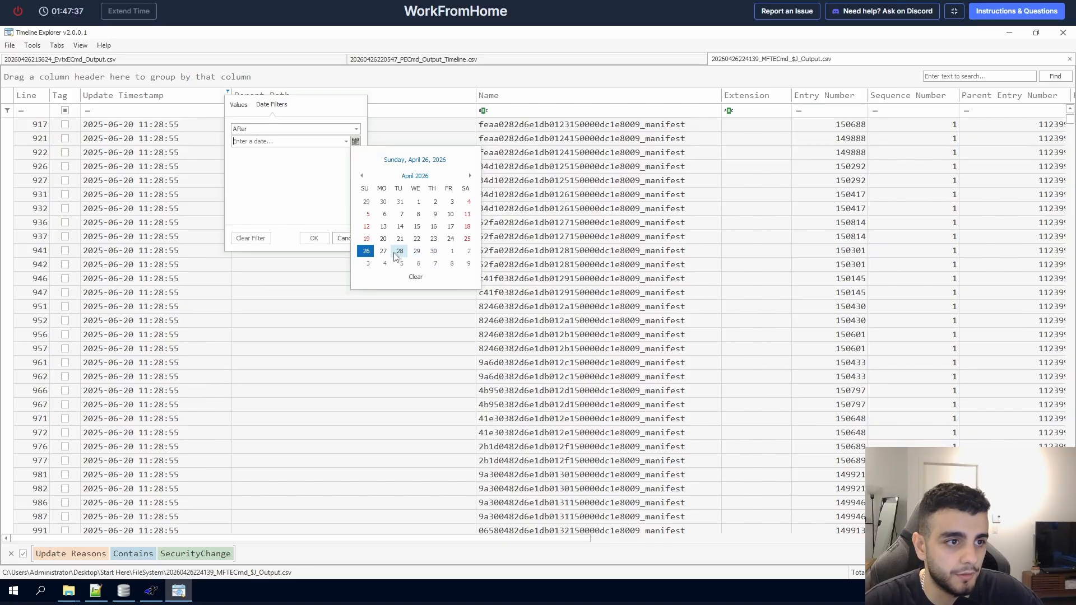
click(415, 176)
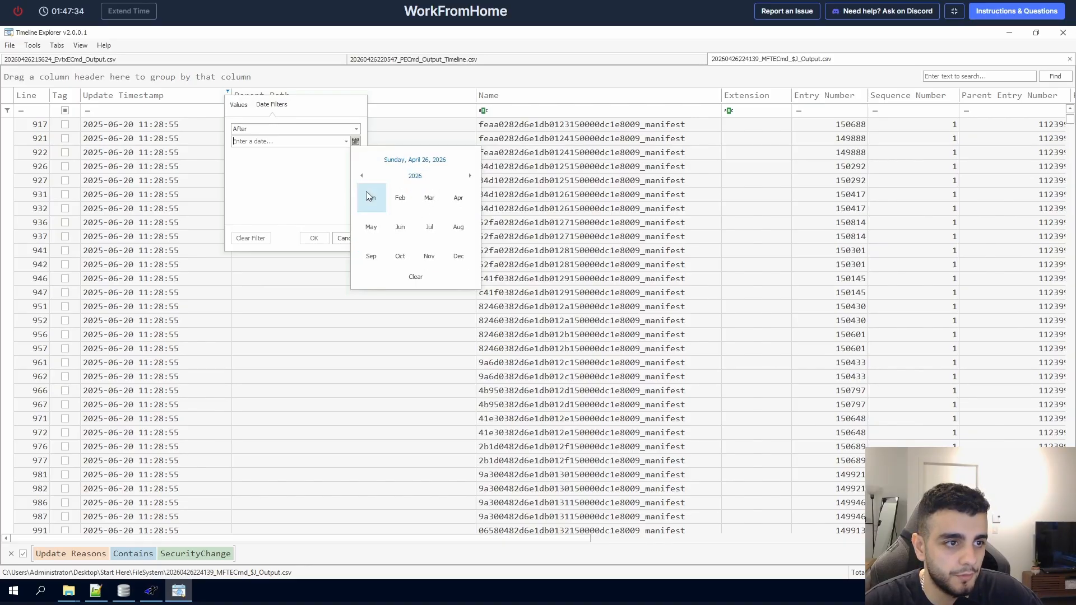
click(361, 177)
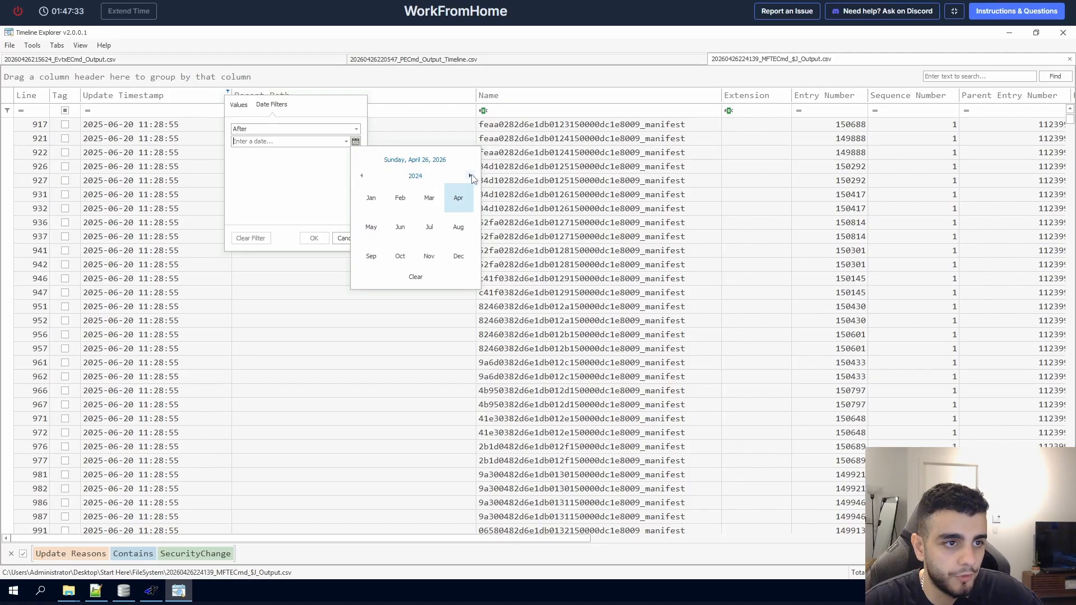
click(405, 227)
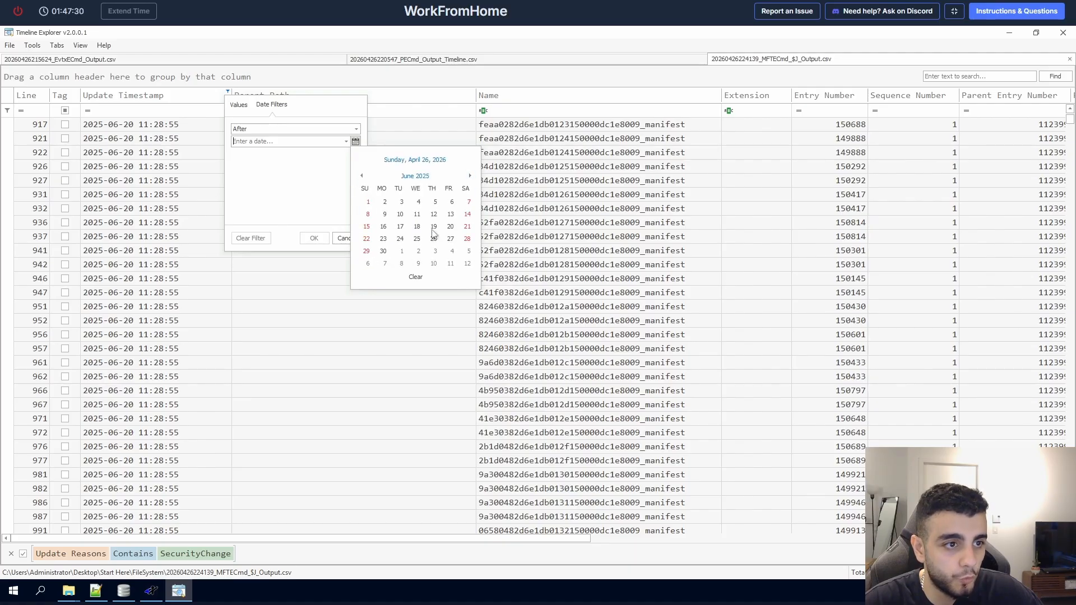
click(467, 227)
click(314, 238)
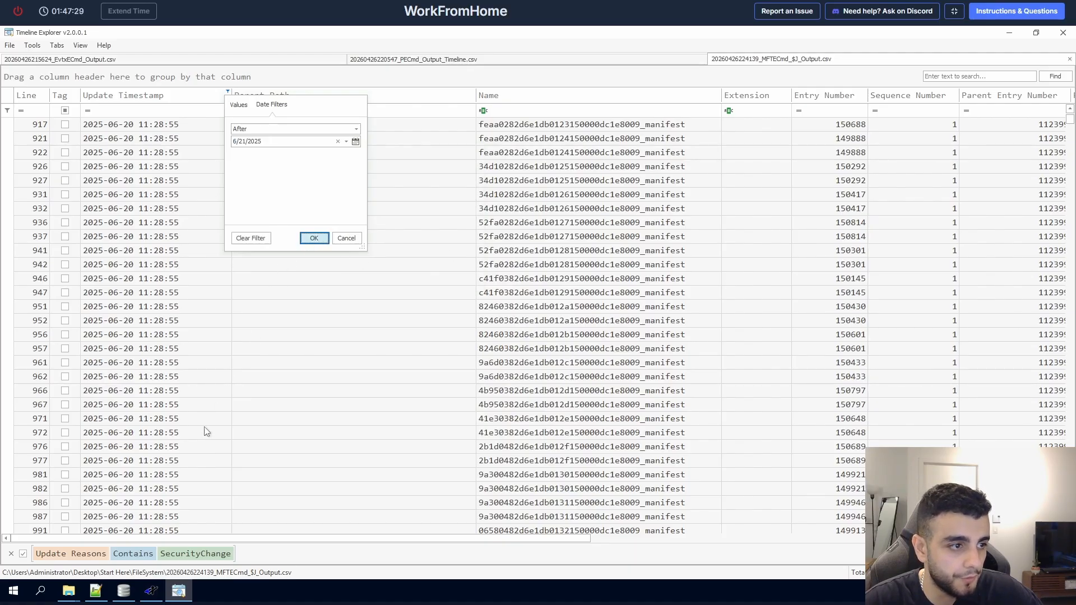
Step: Browse the filtered journal entries and look up the RDP logon time in Q8 of the Credential Access questions
scroll(250, 372, down, 10)
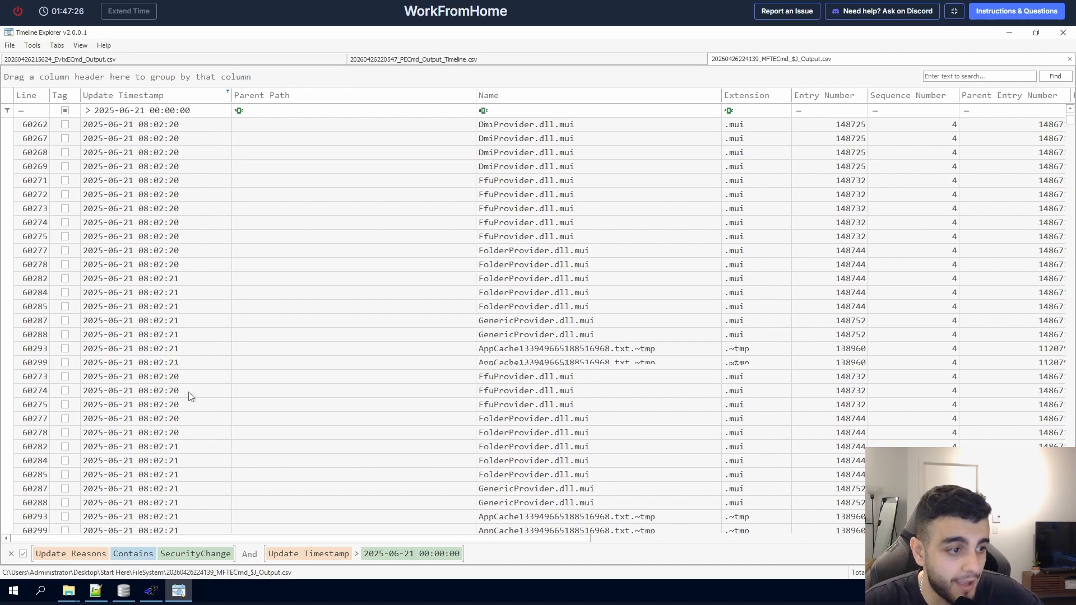
scroll(197, 403, down, 10)
scroll(201, 414, down, 20)
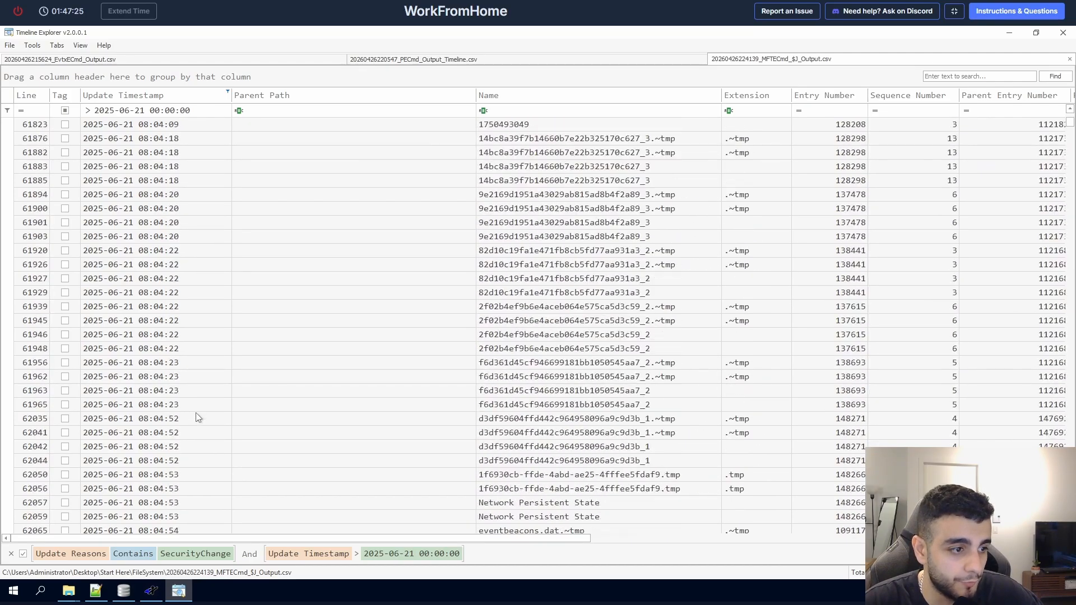
scroll(209, 432, down, 10)
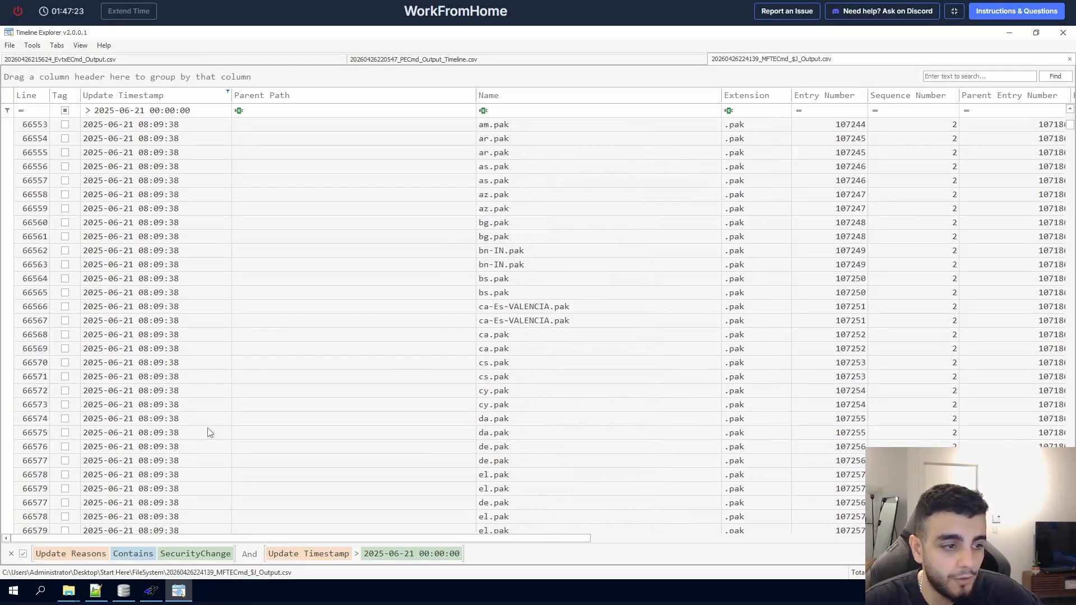
click(999, 16)
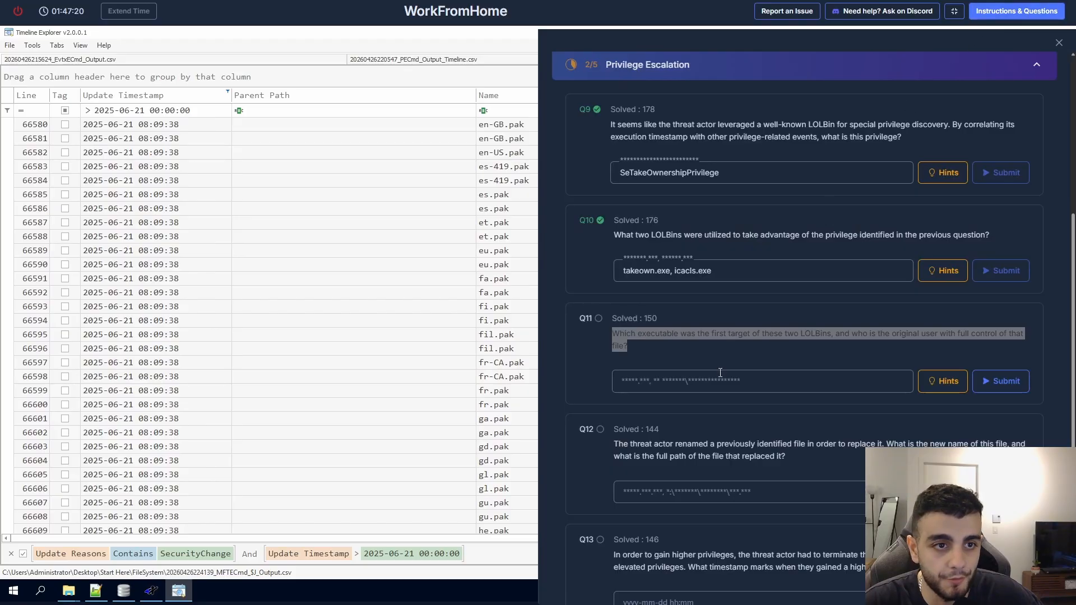
scroll(719, 373, up, 5)
click(678, 254)
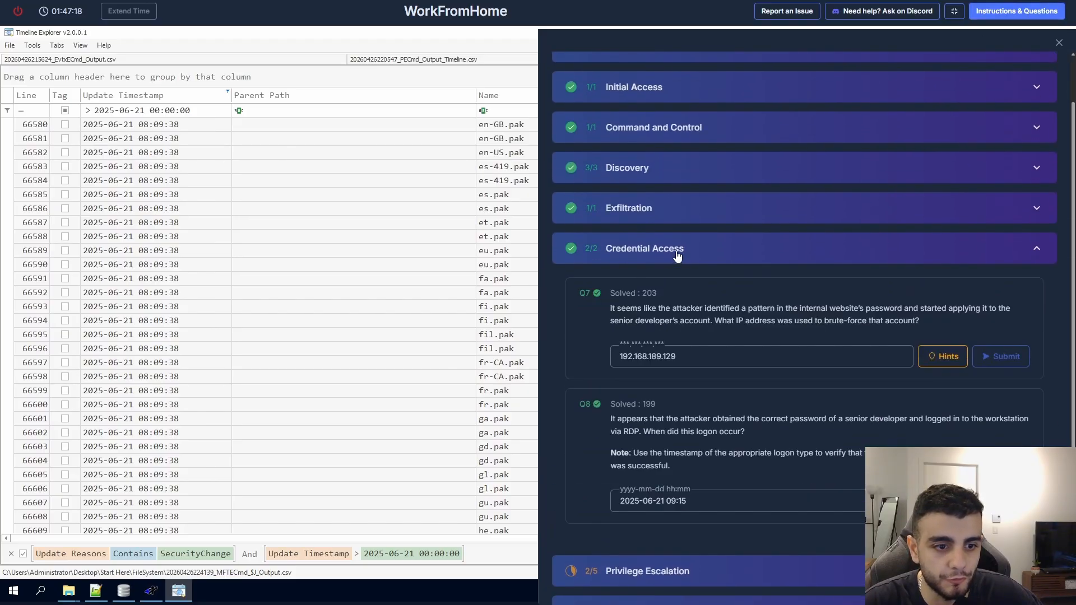
click(678, 253)
click(1059, 42)
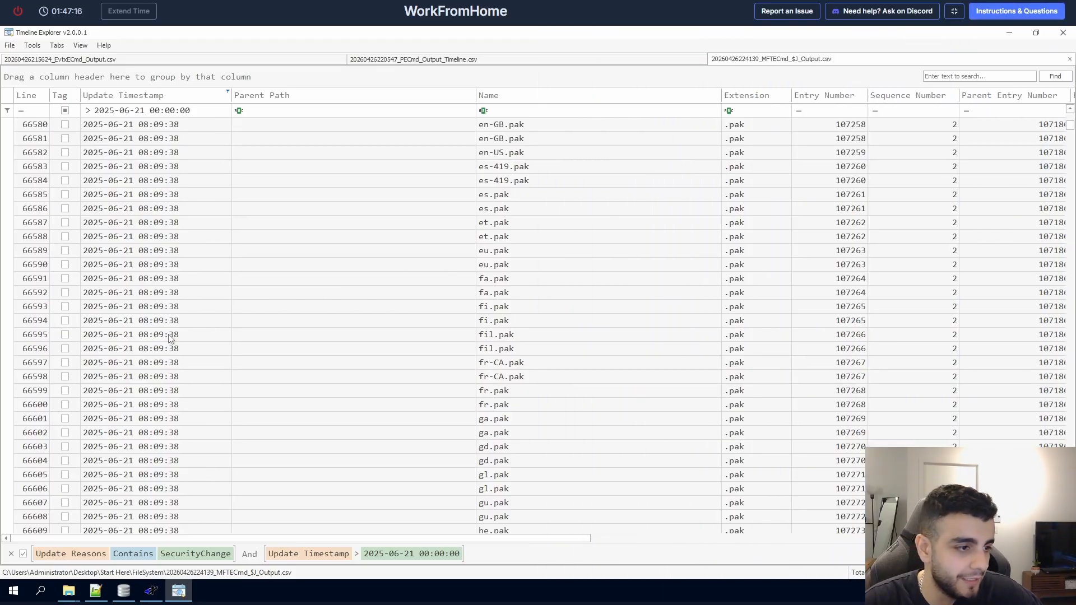
Step: Go through the filtered $J entries to those recorded after the senior developer's RDP logon
scroll(175, 348, down, 14)
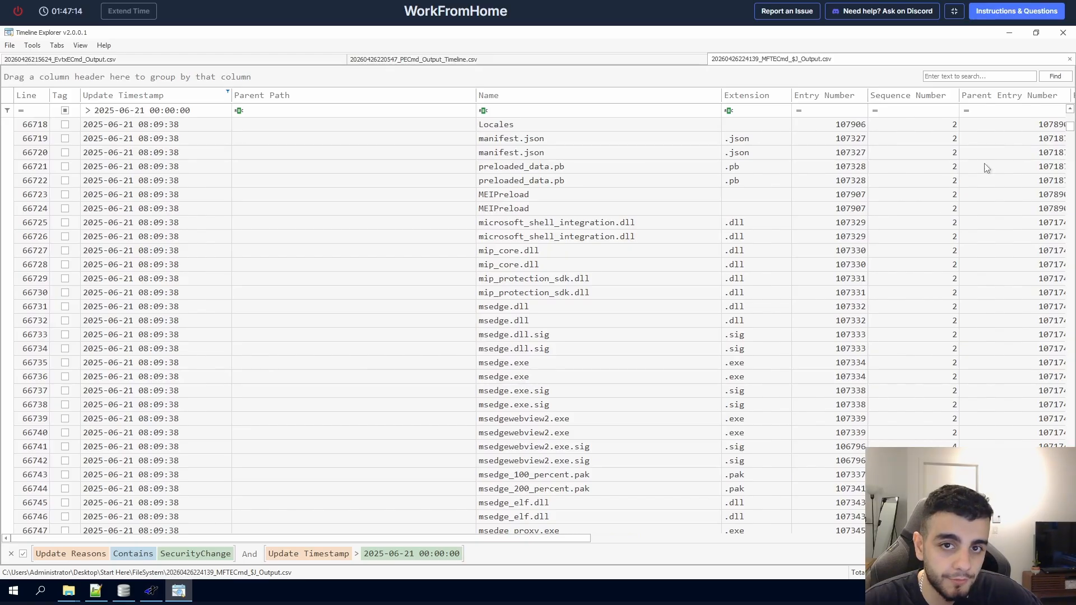
drag(1069, 128, 1071, 162)
scroll(224, 311, down, 15)
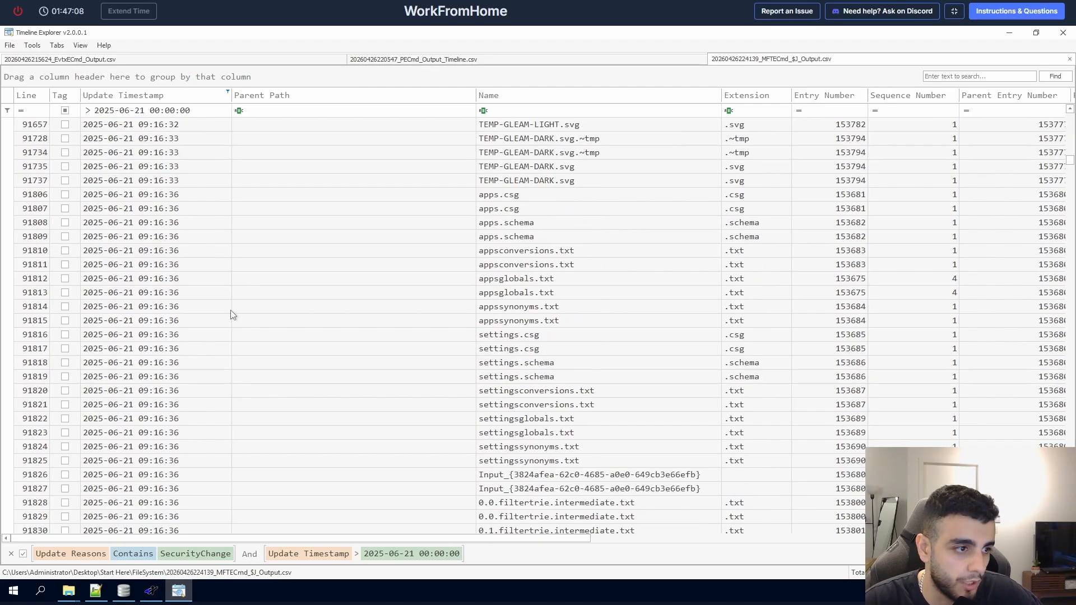
scroll(224, 312, down, 20)
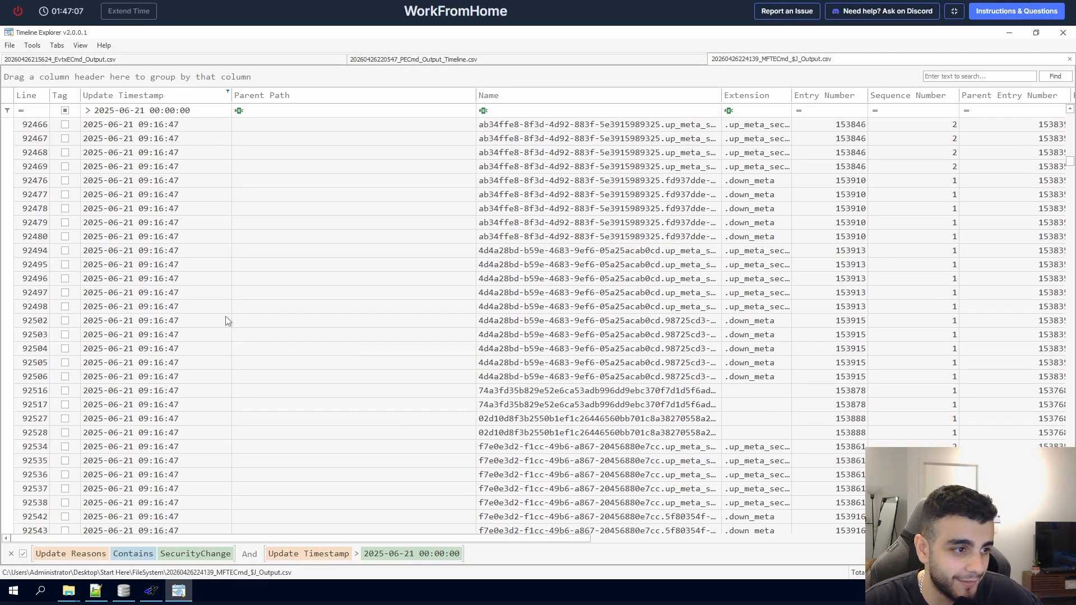
Step: Check the run times of the first TAKEOWN.EXE and ICACLS.EXE executions in the PECmd timeline output
click(580, 59)
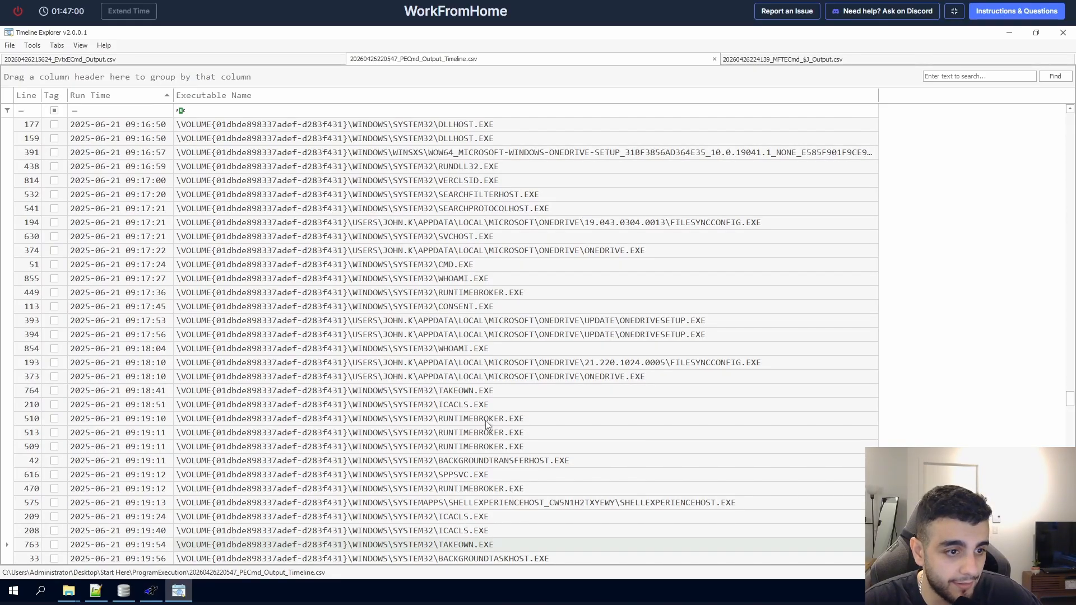
click(483, 392)
click(474, 403)
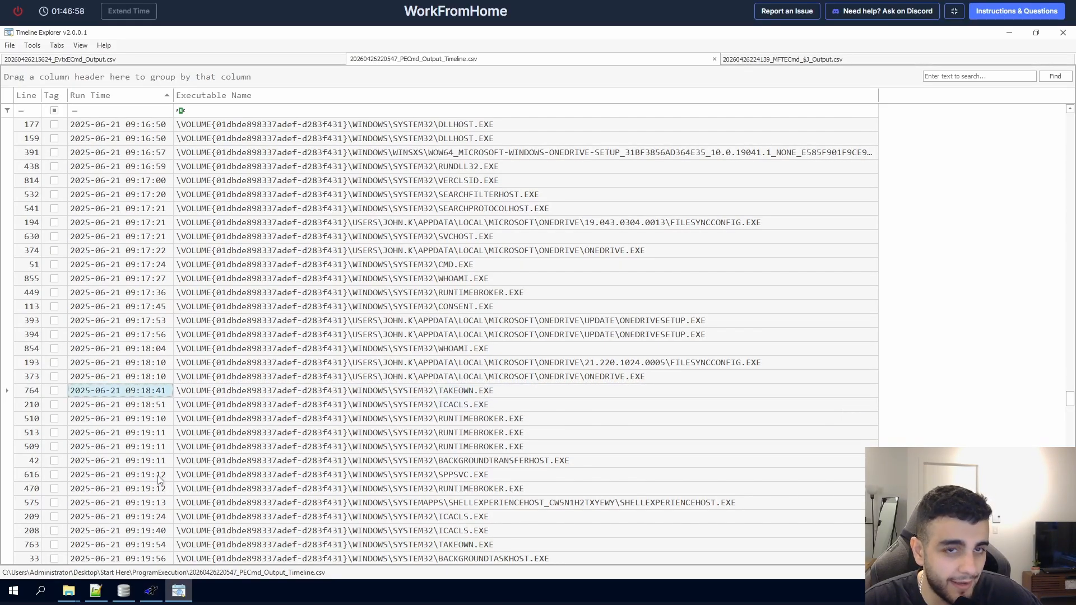
Step: Return to the $J output and examine the names and details of SecurityChange entries around the first TAKEOWN.EXE and ICACLS.EXE run times
click(835, 61)
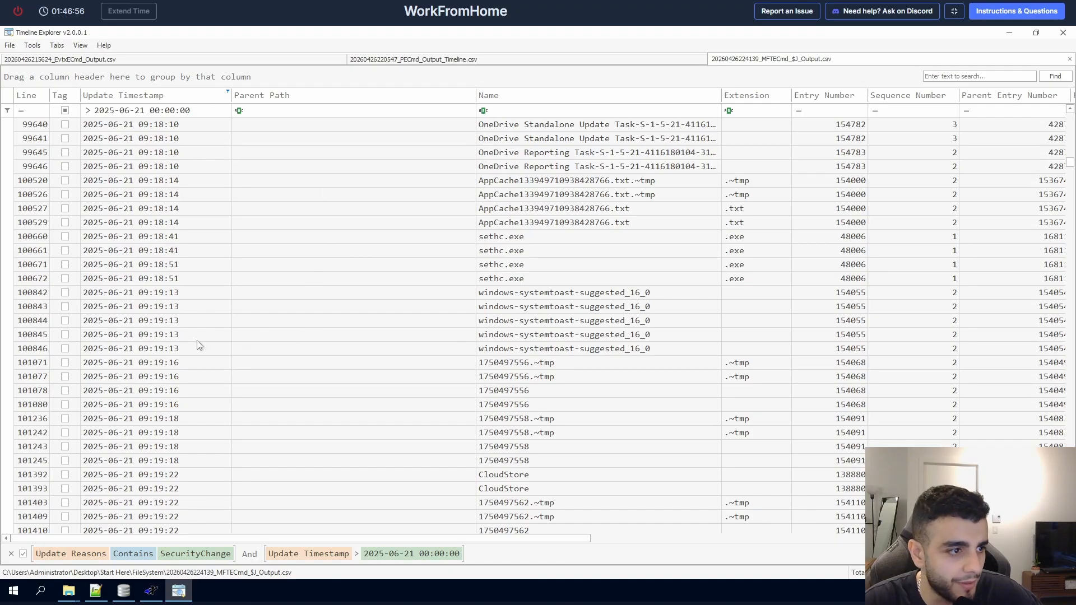
scroll(197, 341, down, 8)
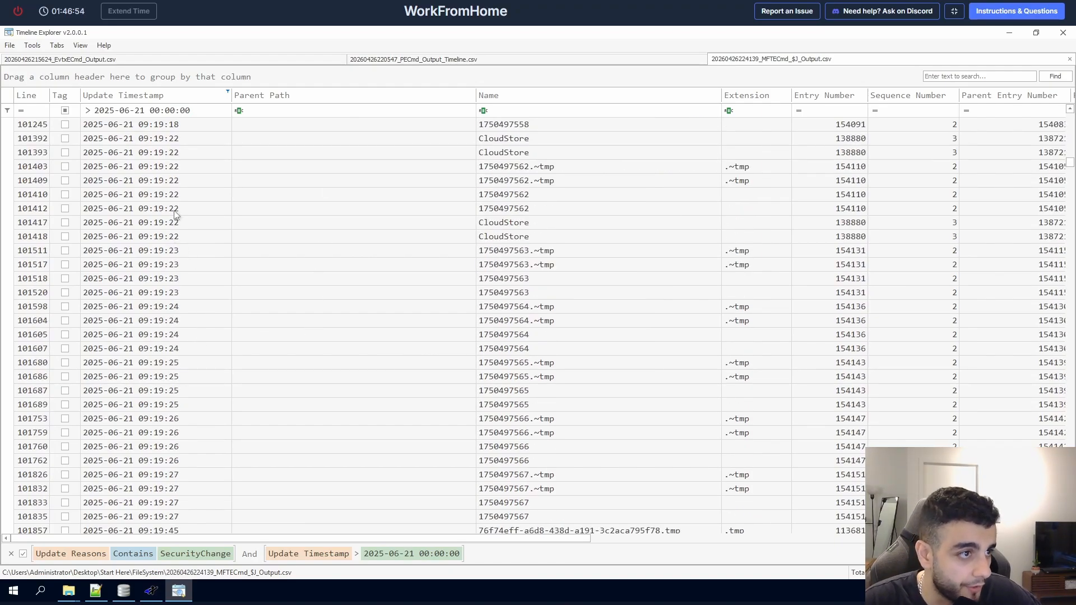
scroll(187, 209, up, 4)
scroll(181, 196, up, 4)
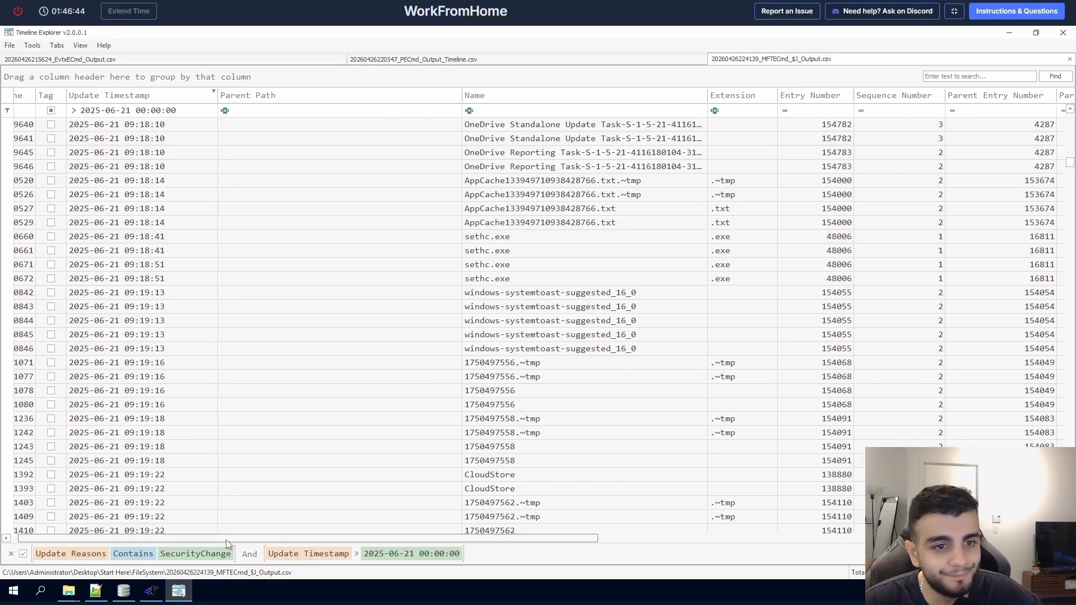
drag(226, 540, 353, 529)
scroll(378, 507, up, 2)
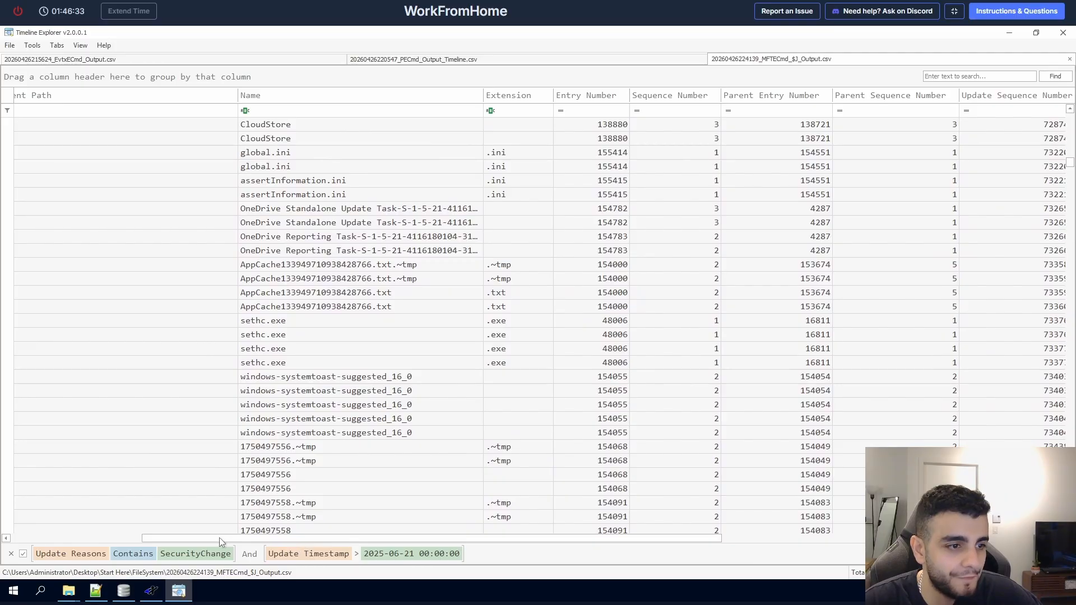
drag(226, 537, 90, 538)
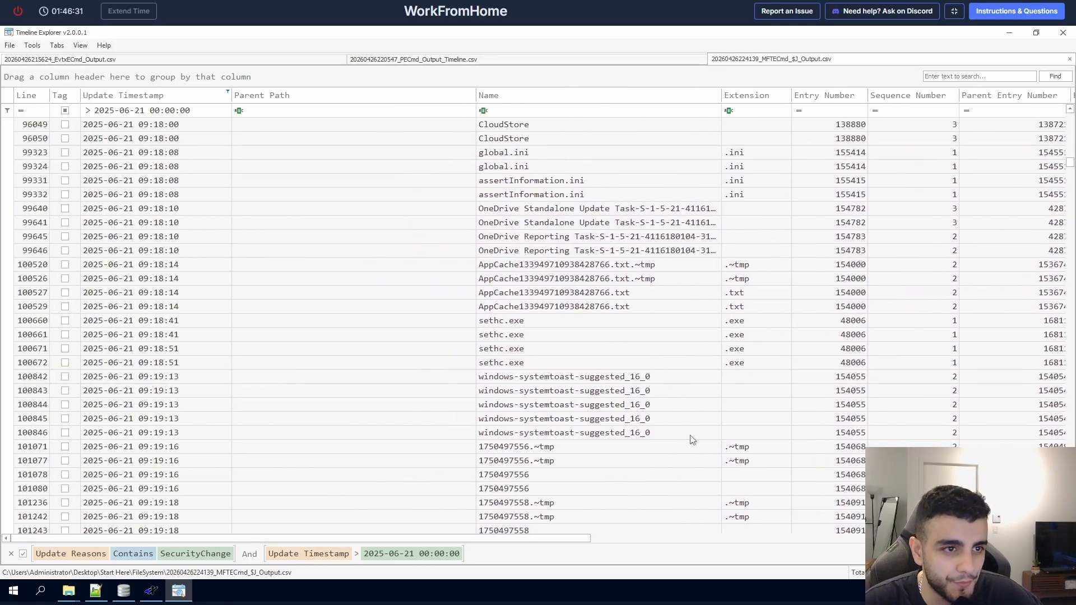
Step: Recheck the SecurityChange entries around 09:18 and copy the name sethc.exe from the 09:18:51 entry's cell contents
scroll(690, 436, up, 9)
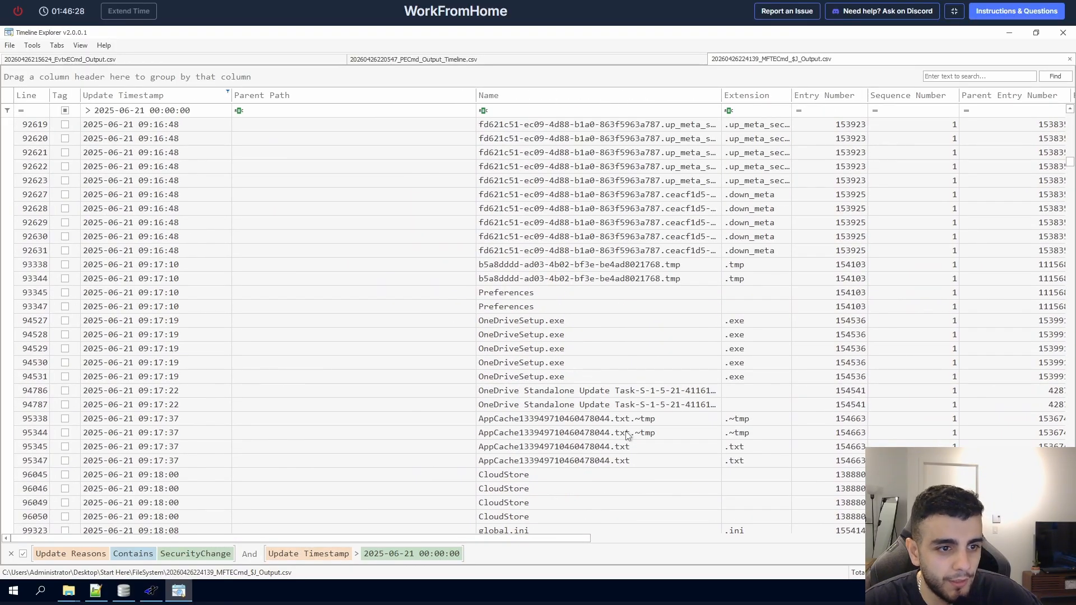
scroll(628, 436, down, 9)
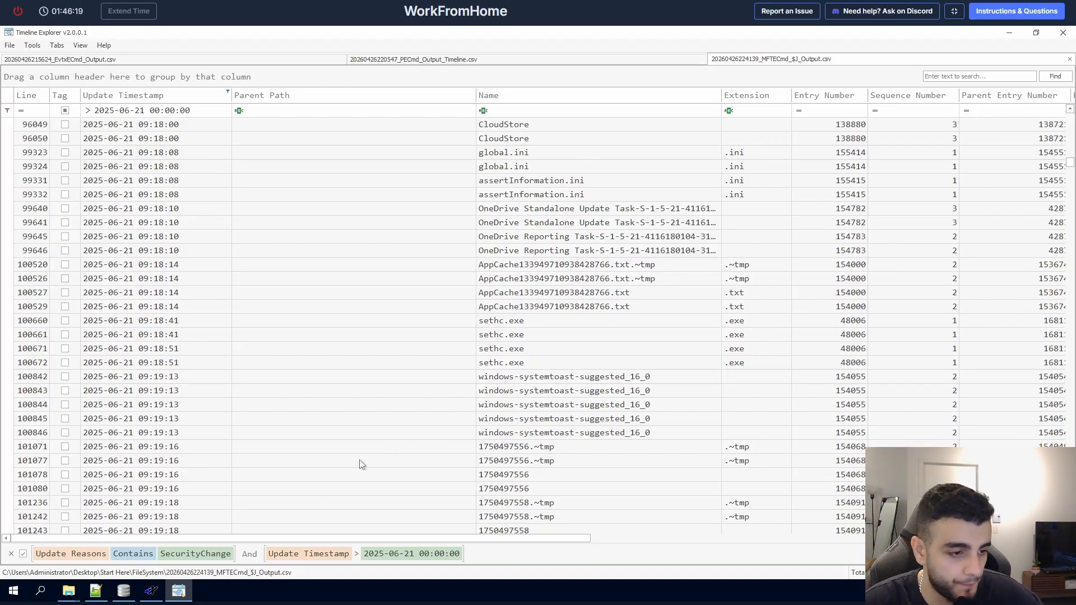
double_click(530, 345)
drag(357, 194, 297, 195)
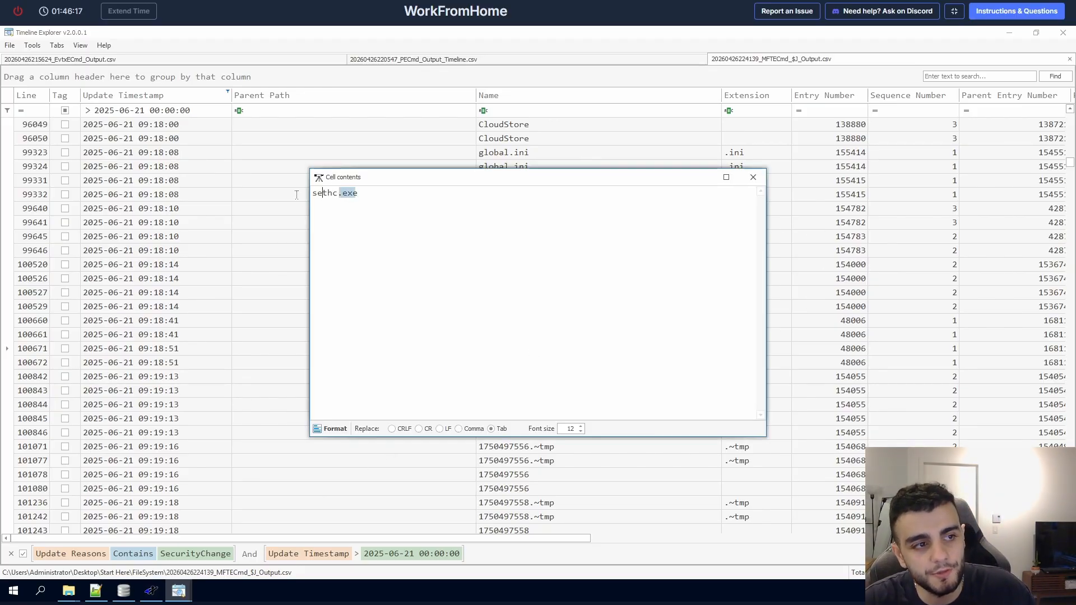
click(413, 194)
drag(413, 195, 305, 194)
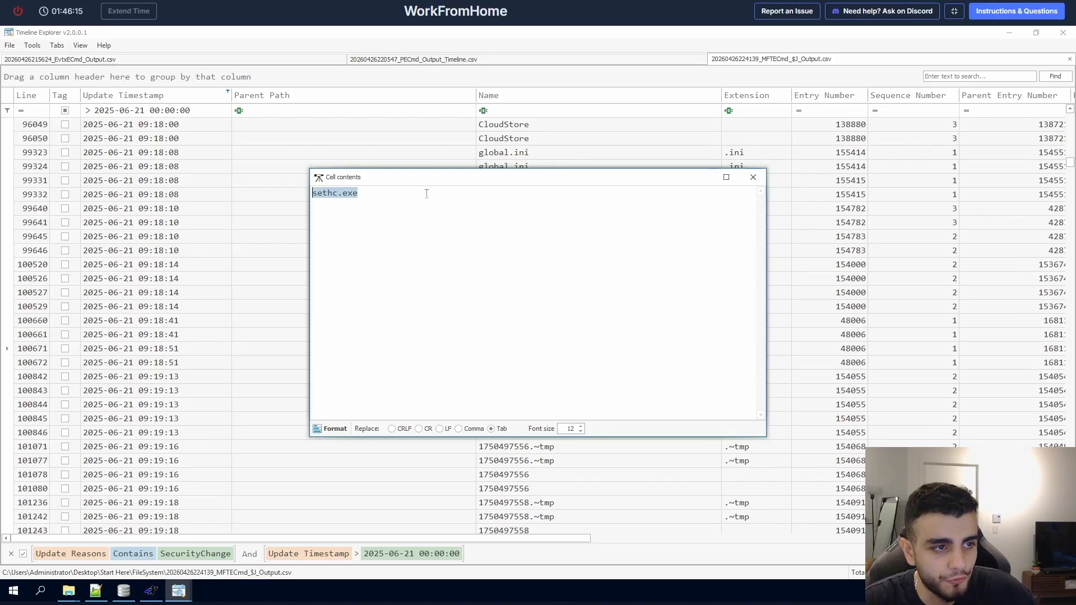
click(753, 177)
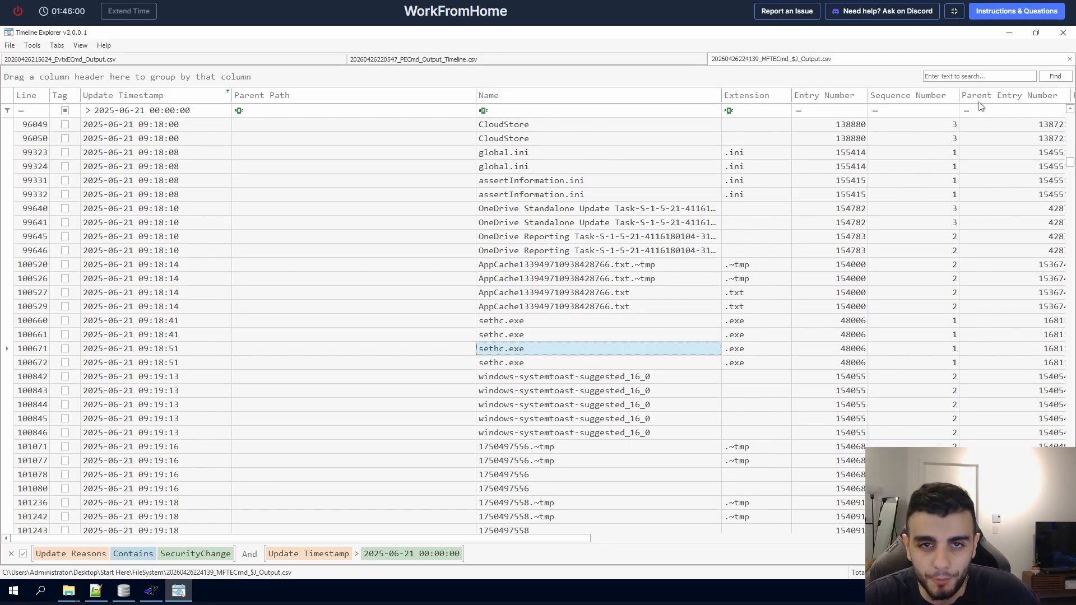
Step: Enter "sethc.exe," as the first part of the Q11 answer in the lab's Privilege Escalation questions
click(1021, 14)
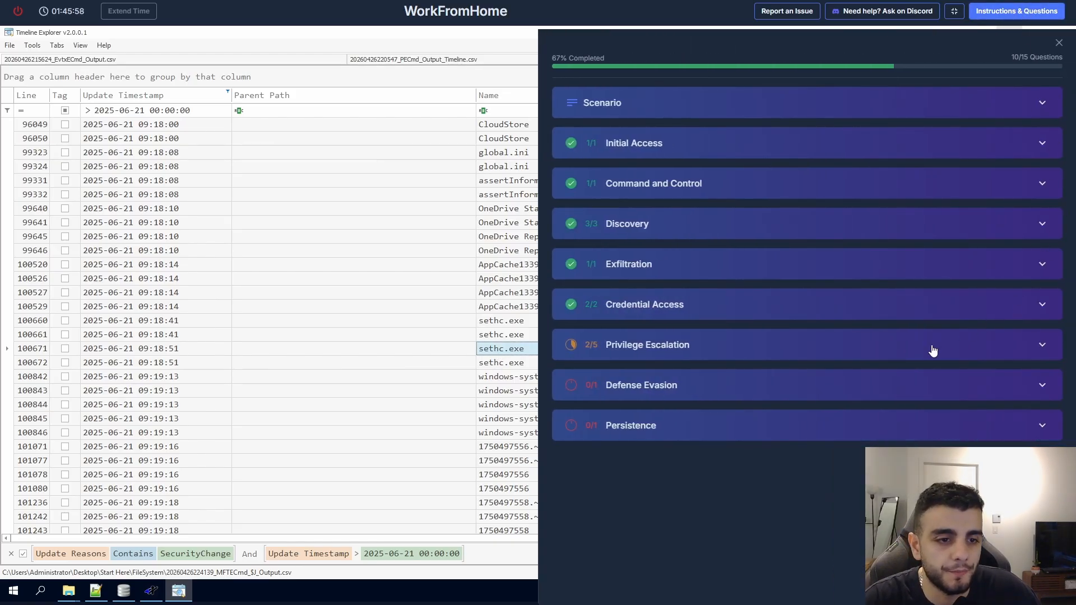
click(932, 351)
scroll(767, 365, down, 4)
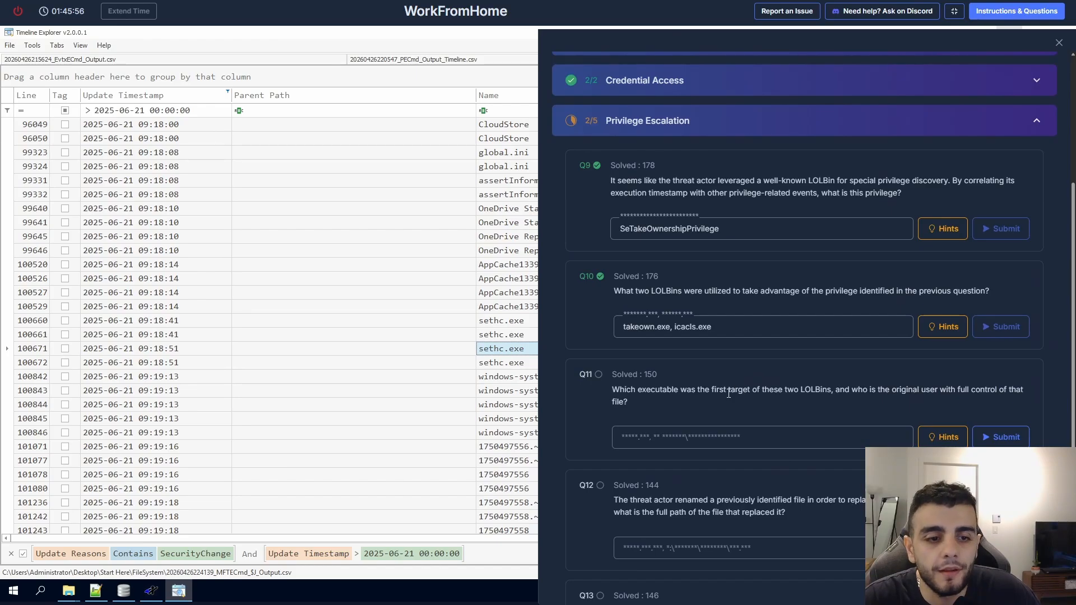
click(645, 443)
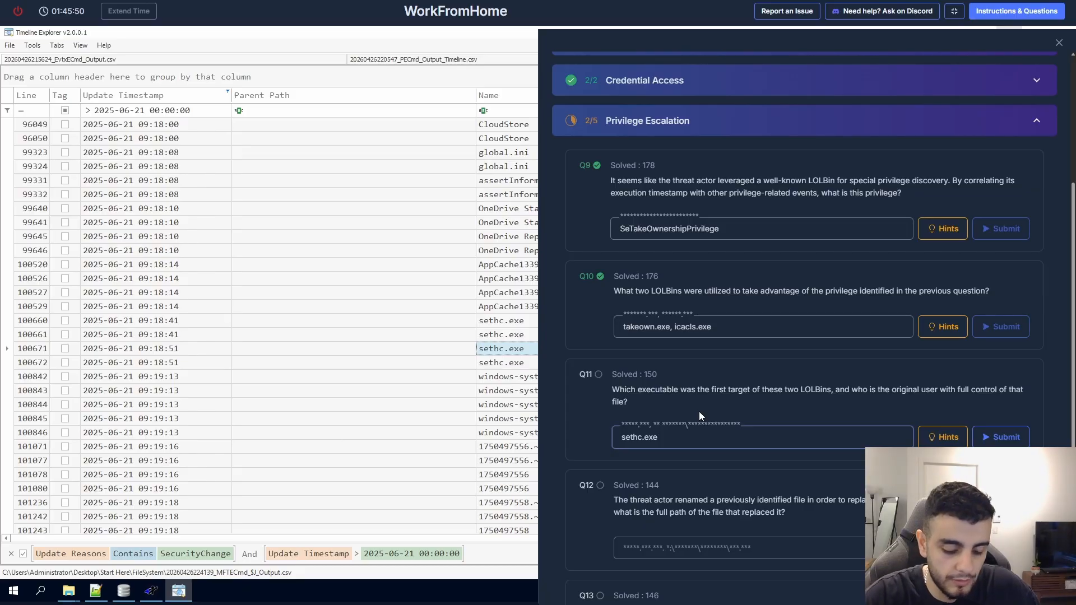
text(,)
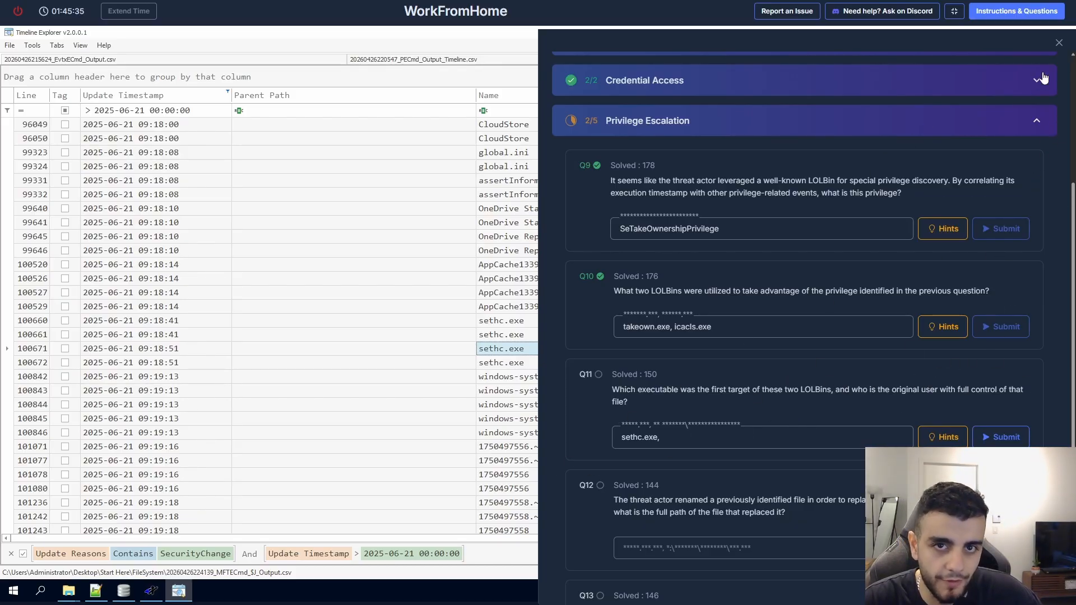
click(1058, 43)
drag(158, 539, 124, 531)
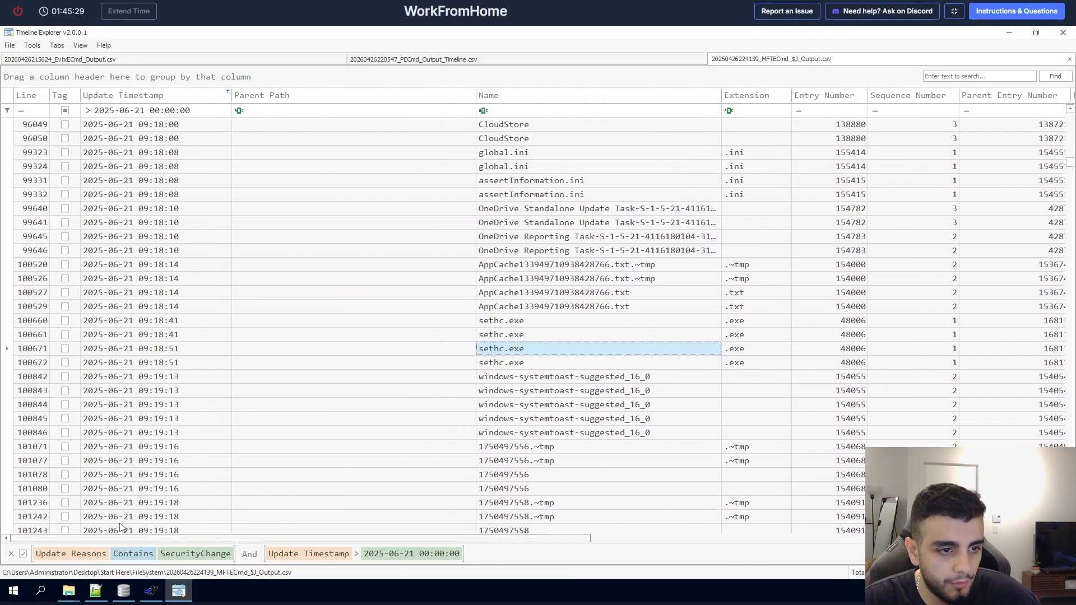
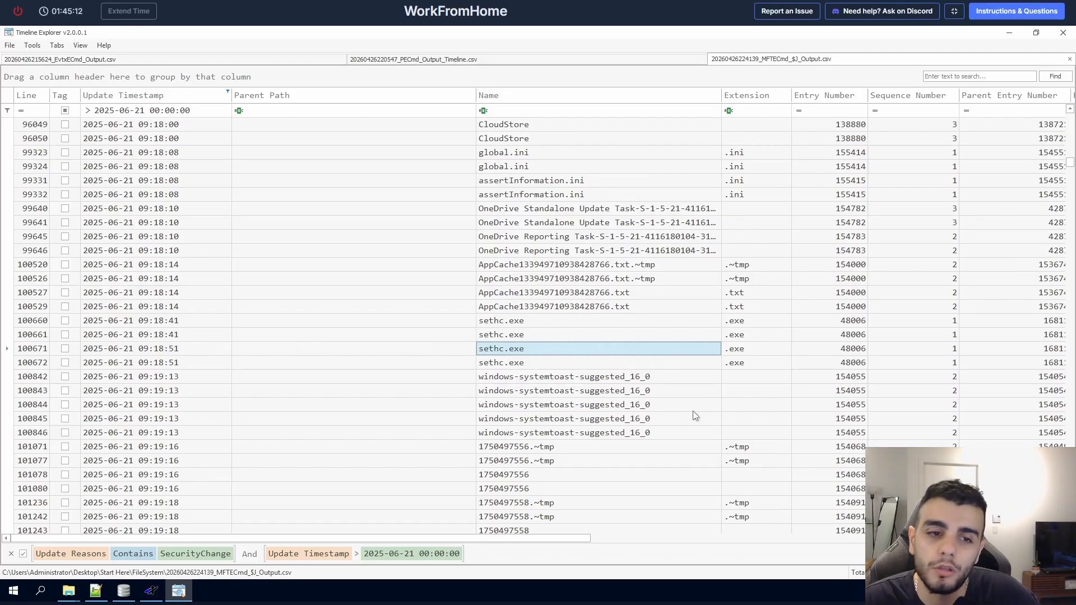
click(1017, 10)
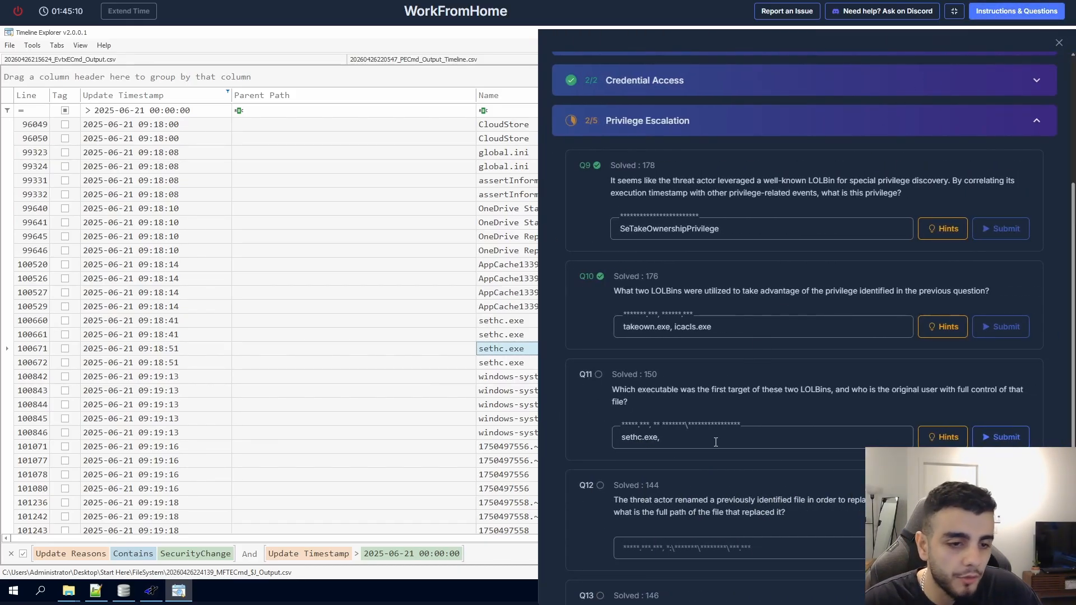
double_click(639, 441)
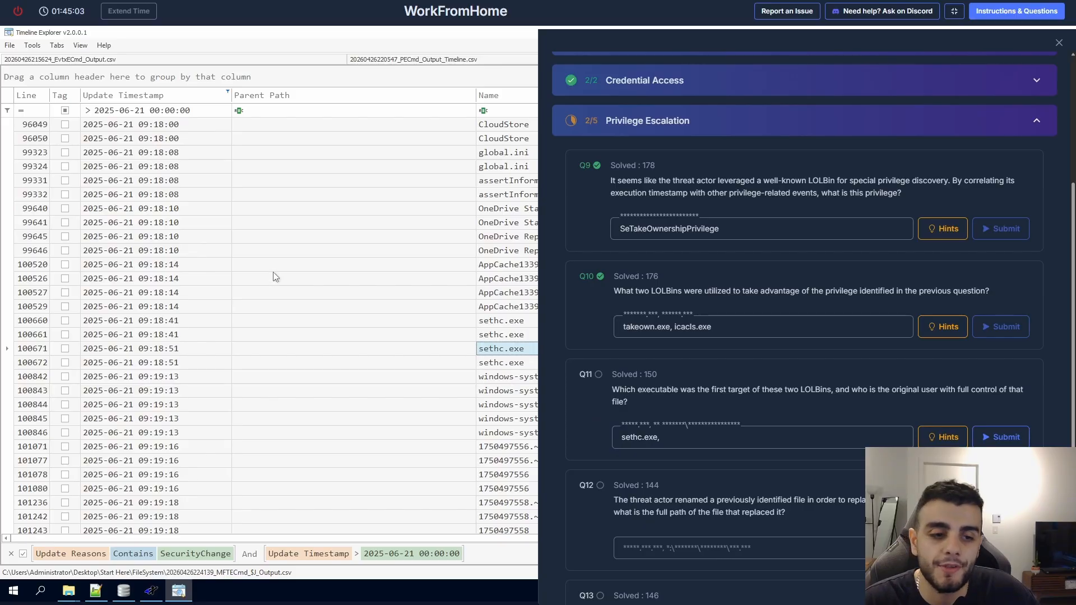
mouse_move(656, 440)
mouse_down()
mouse_move(620, 440)
mouse_move(642, 439)
mouse_up()
double_click(647, 440)
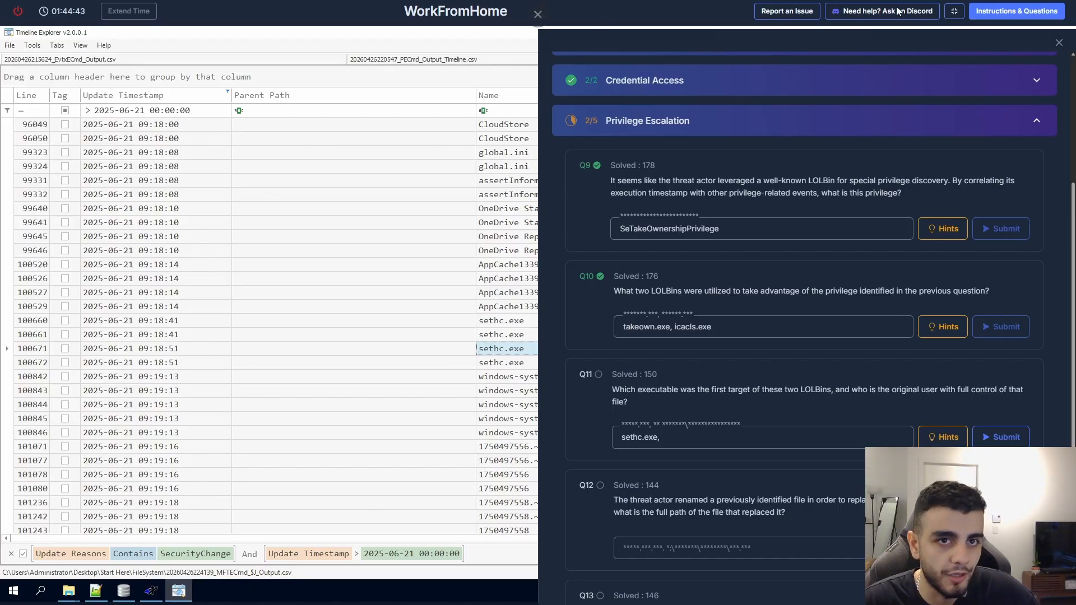
Step: Switch to the Brave browser, search the web for "who is the owner of sethc.exe" in a new tab and read the answer
click(954, 11)
click(838, 11)
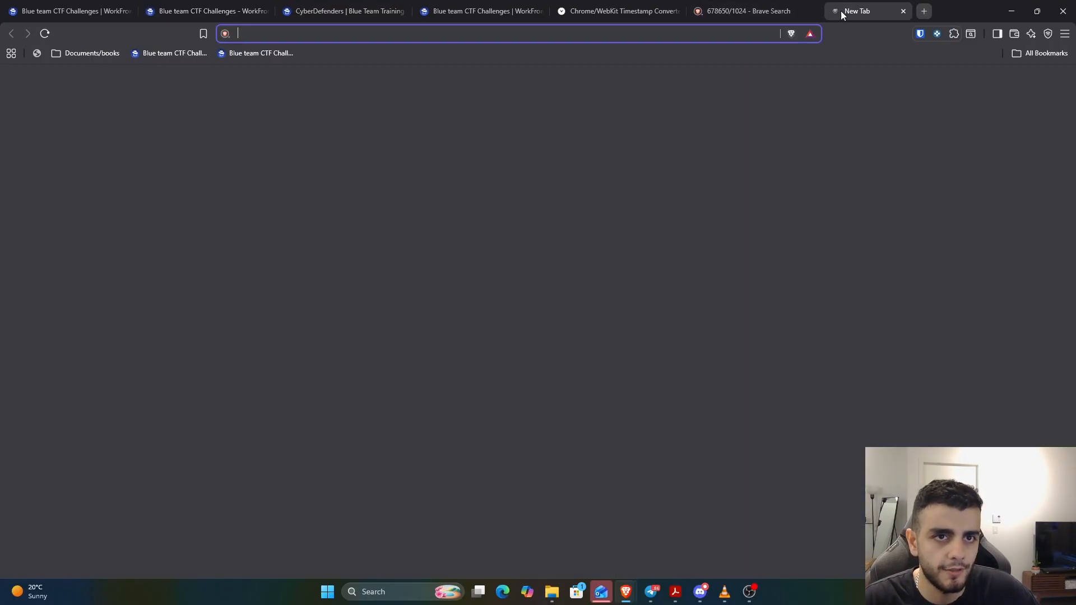
text(who is )
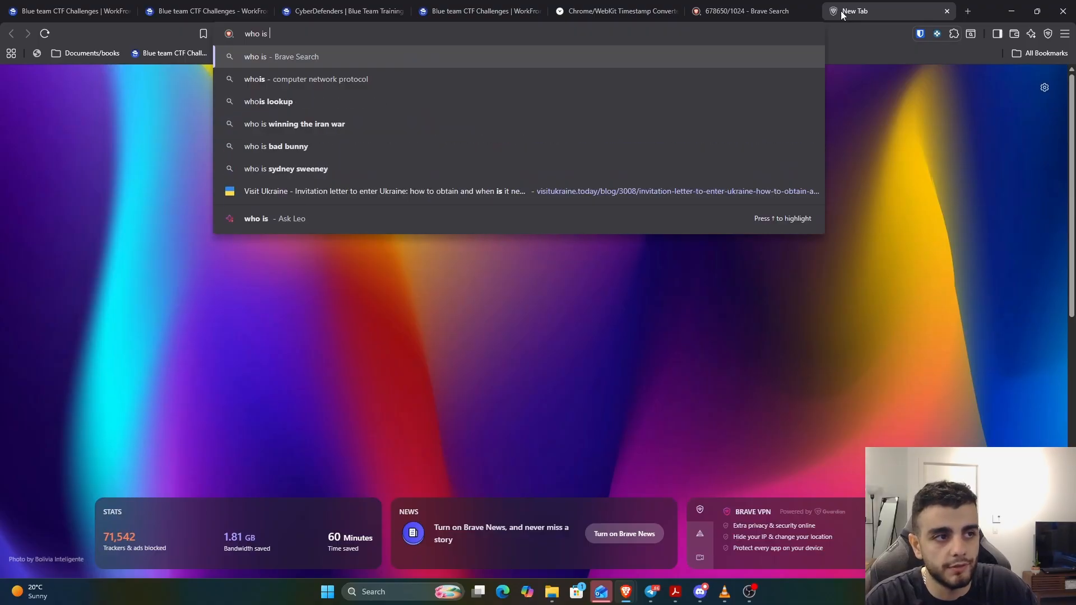
text(the owner of sethc.)
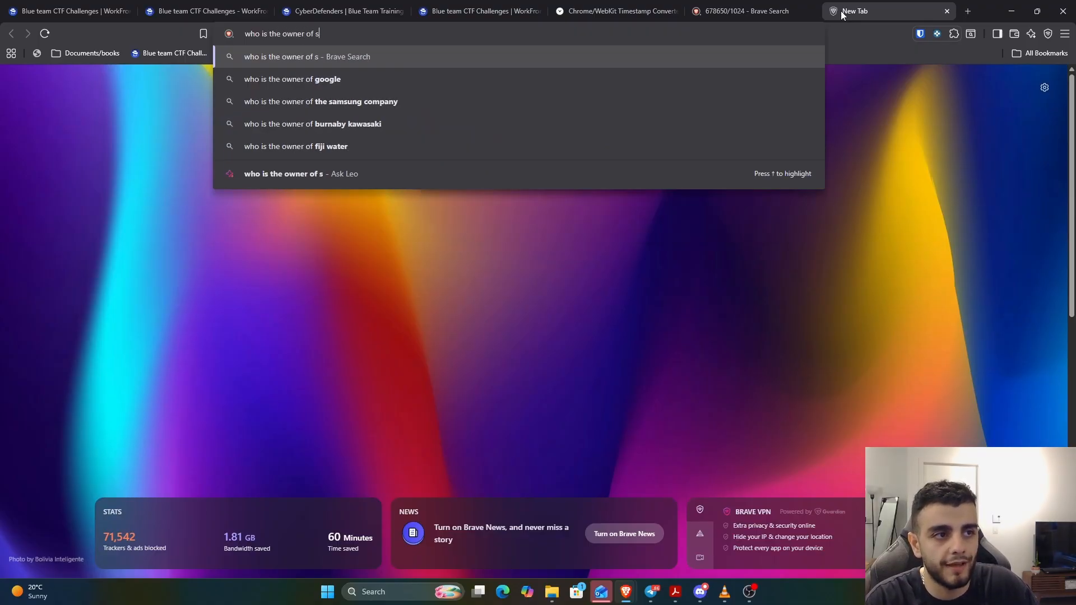
text(exe)
key(Return)
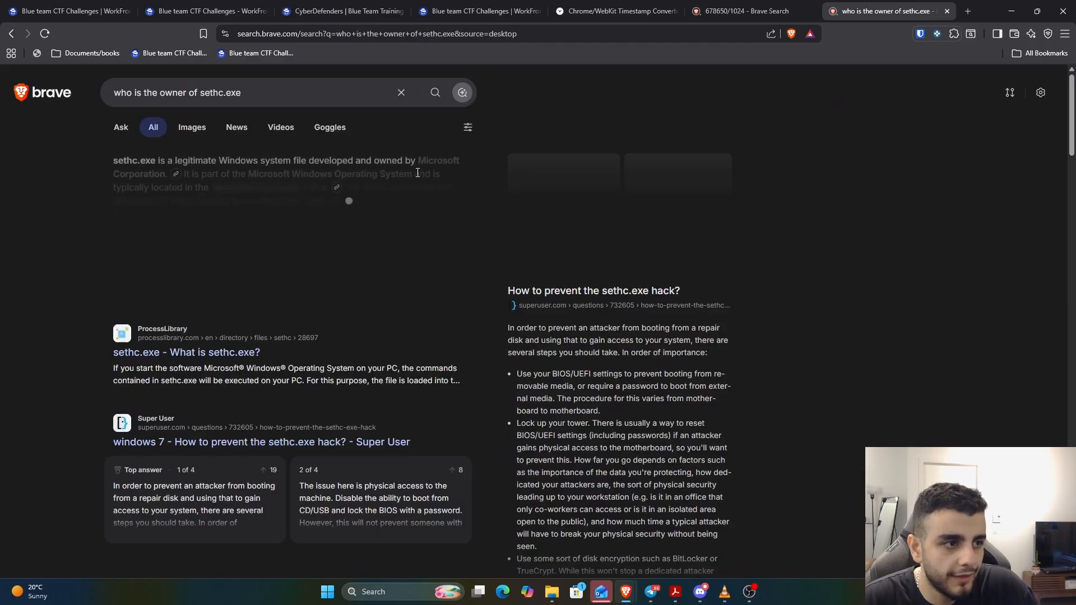
click(319, 279)
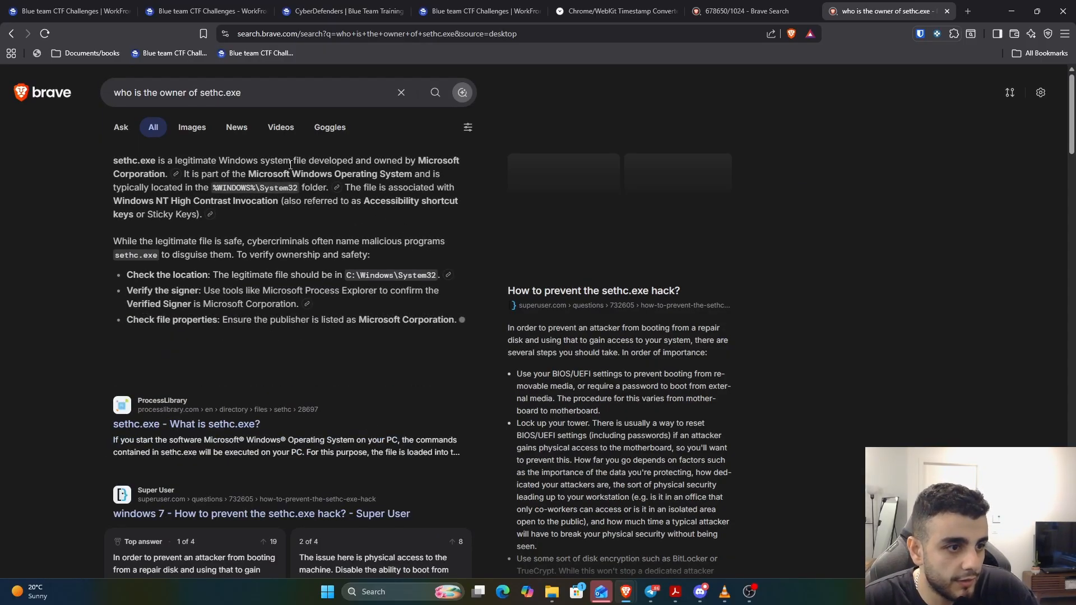
scroll(305, 221, down, 2)
scroll(306, 224, up, 2)
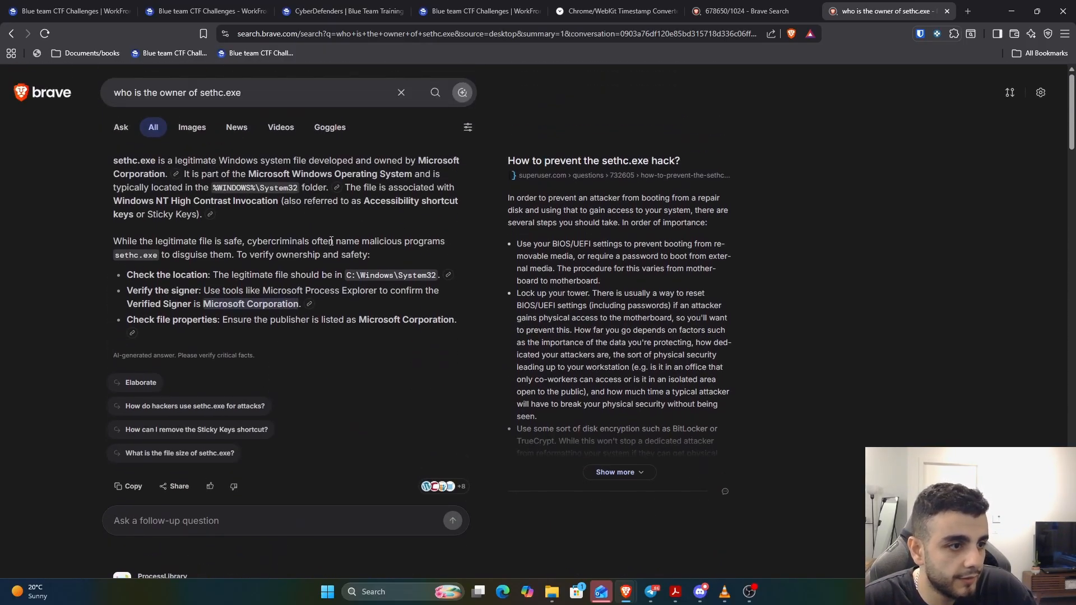
Step: Refine the web search to "who is the owner account of sethc.exe", passing the human check, and examine the account named in the expanded answer
click(160, 93)
double_click(160, 93)
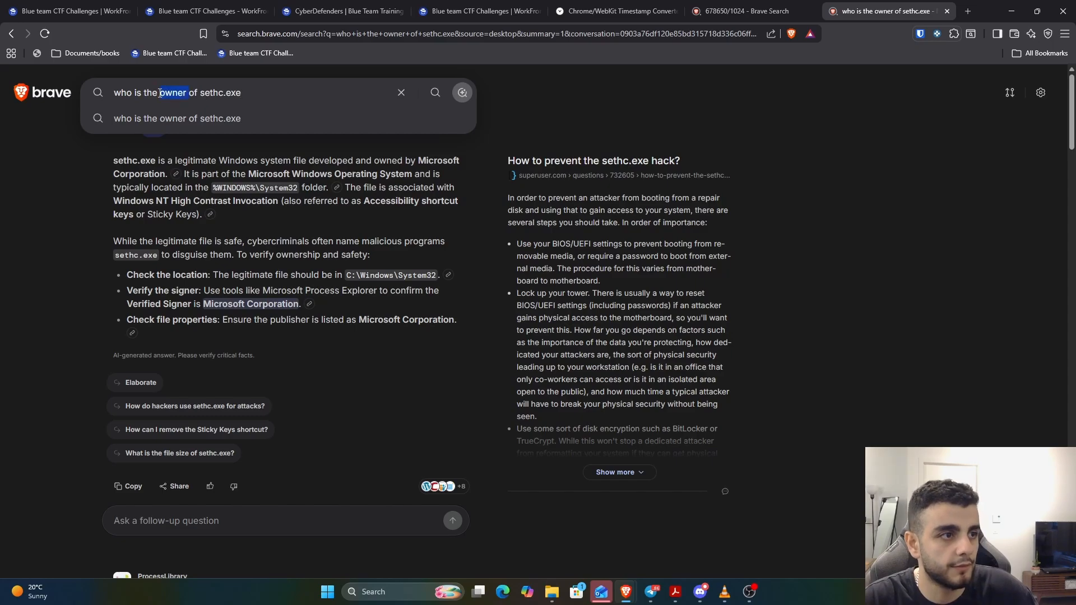
click(183, 92)
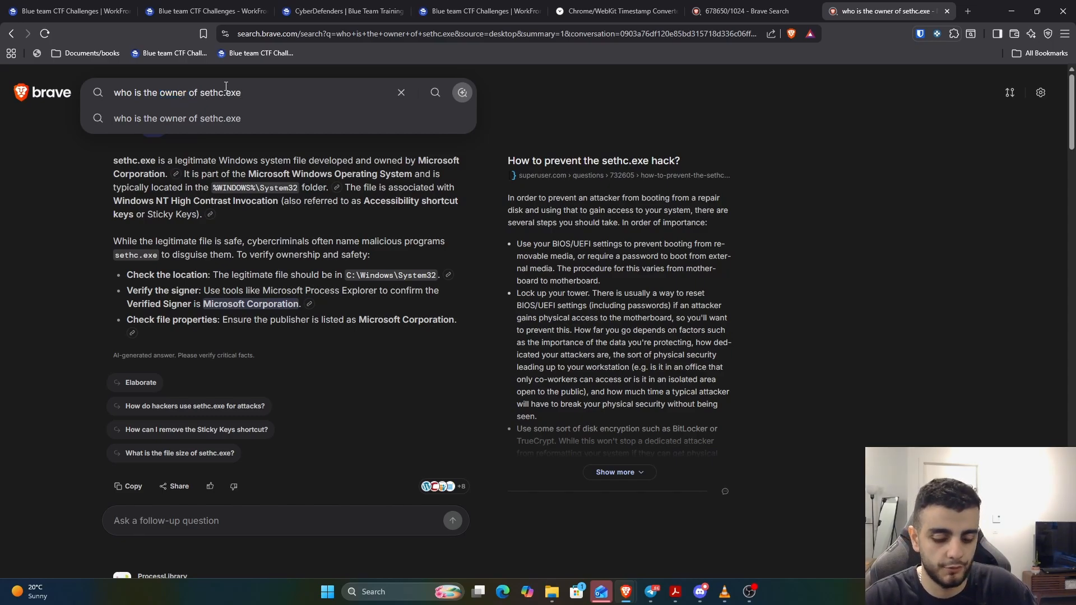
text(account)
key(Return)
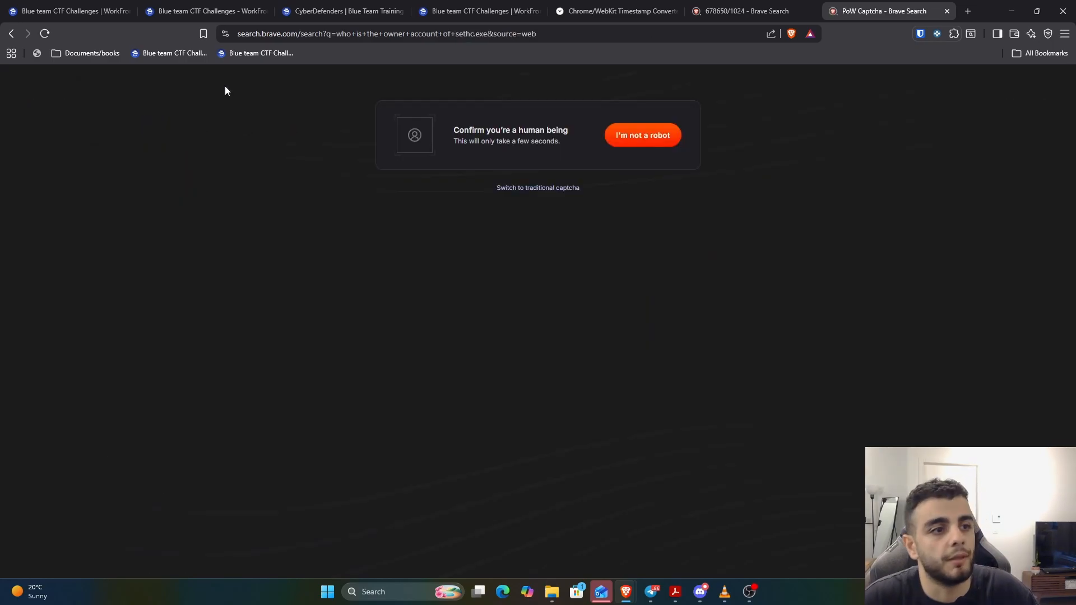
click(650, 143)
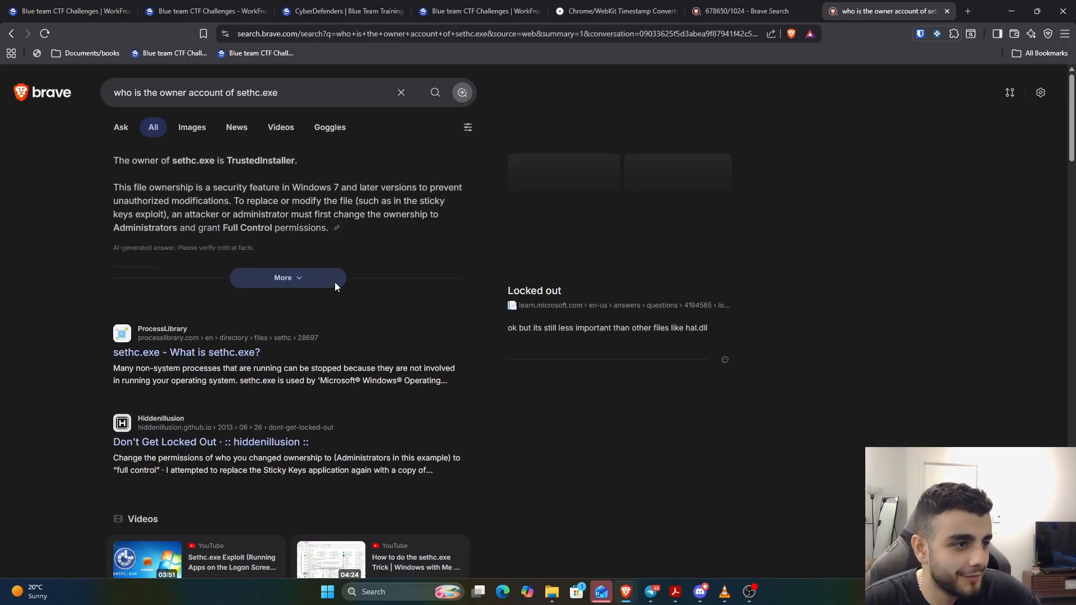
click(307, 280)
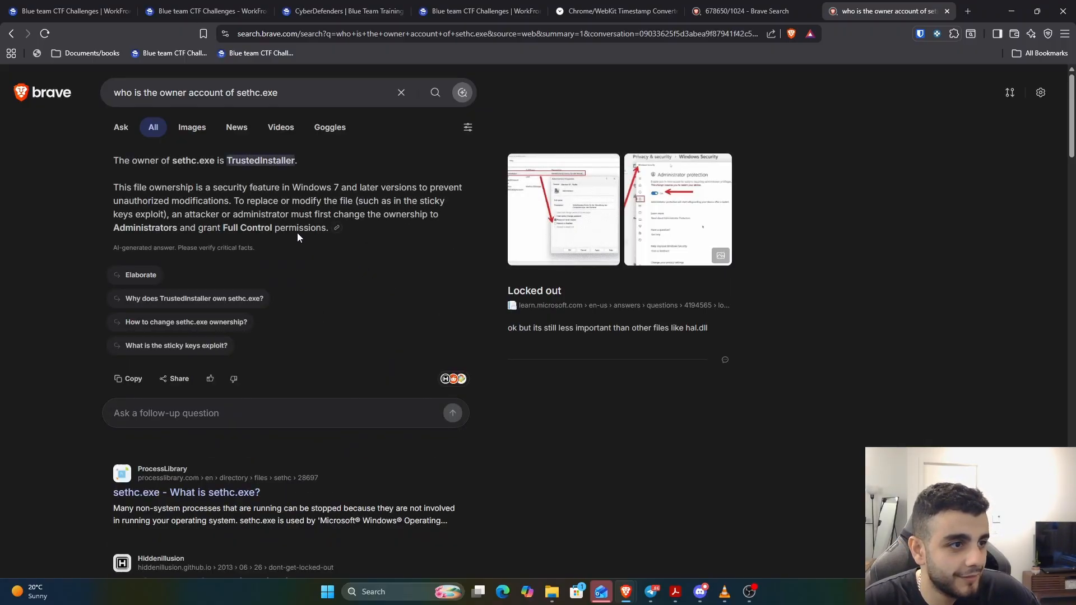
double_click(263, 160)
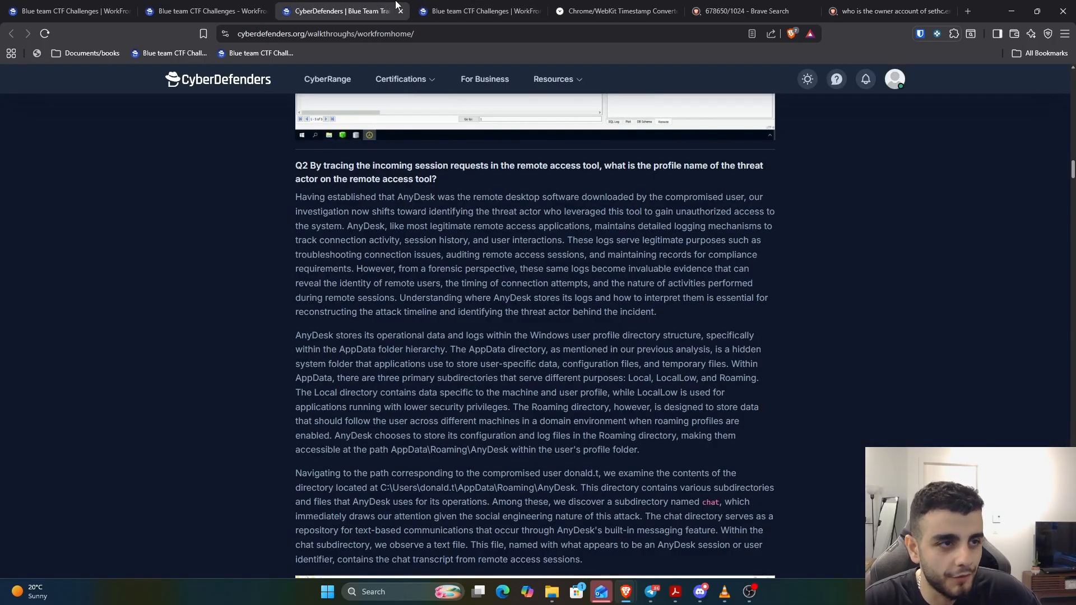
Step: Search the web for "trusted installer NTDOMAIN" to find the owner account's full name for question Q11
click(181, 10)
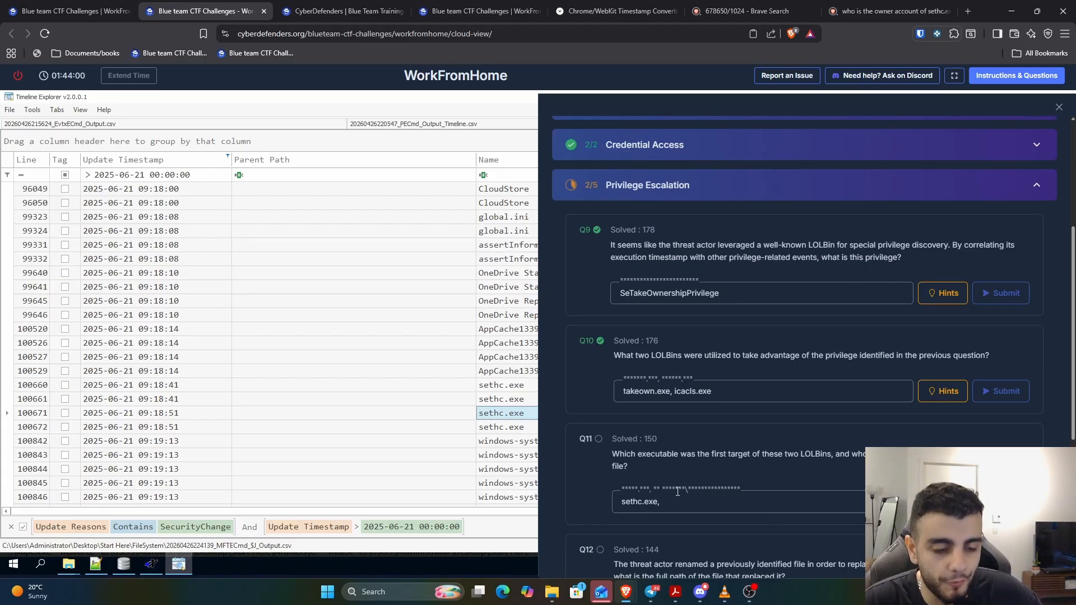
click(888, 11)
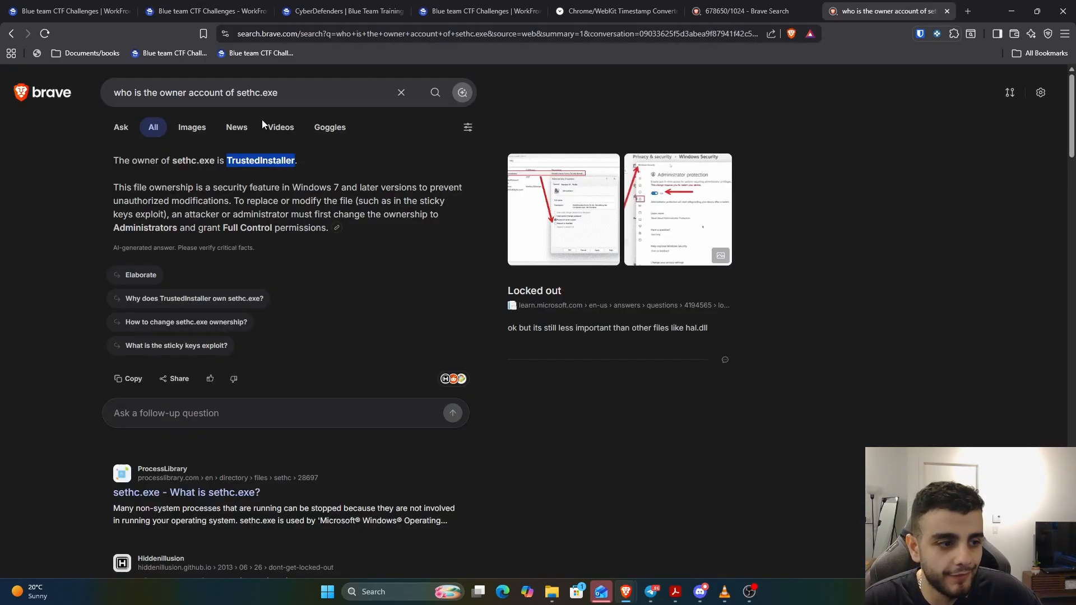
scroll(304, 271, down, 3)
scroll(304, 272, up, 3)
click(226, 9)
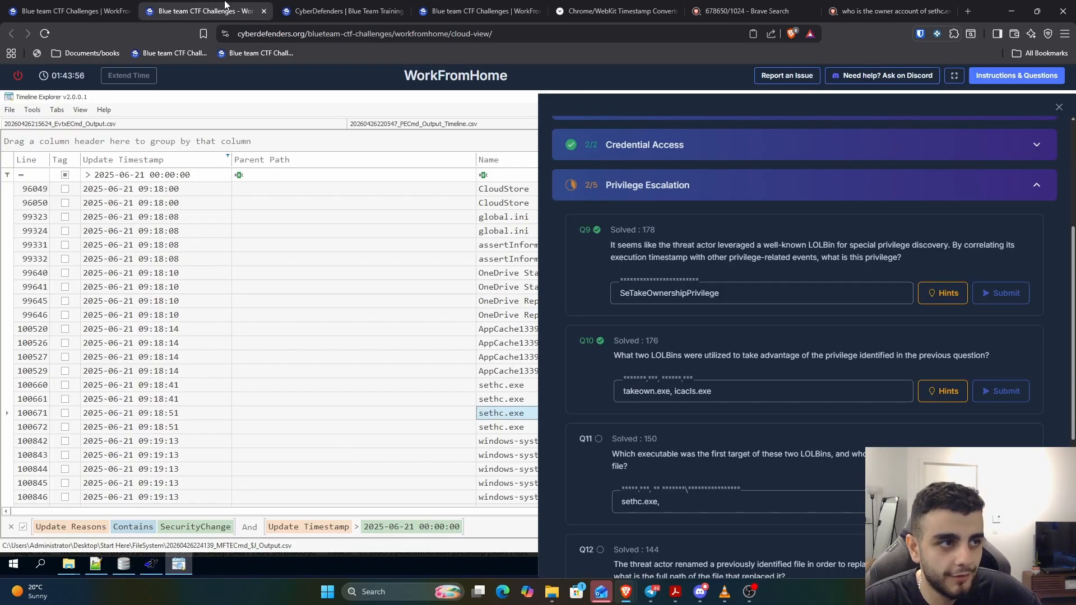
click(925, 15)
triple_click(244, 101)
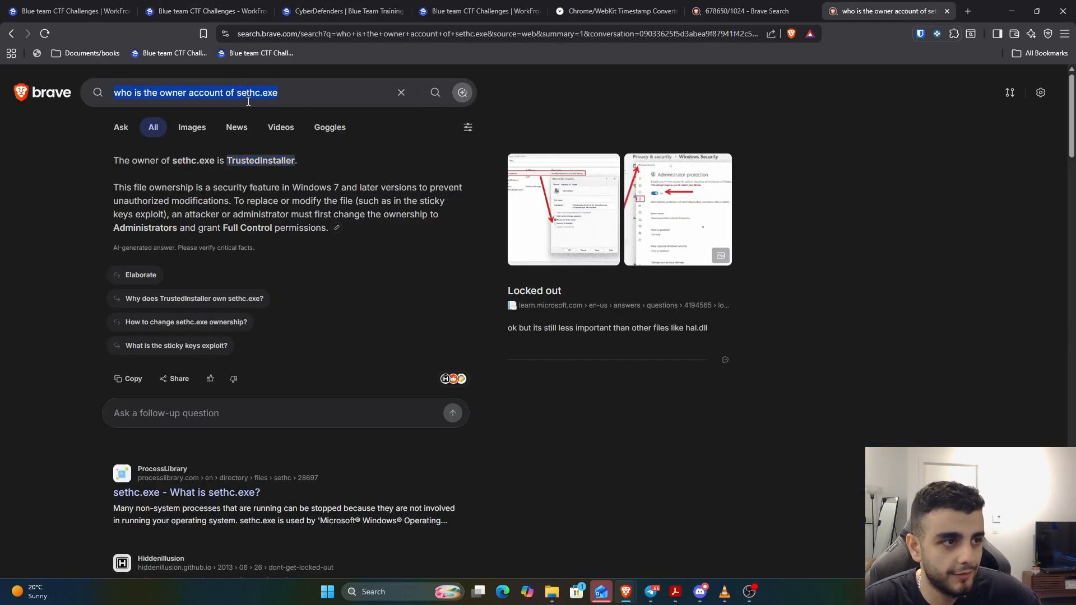
text(sethc.exe)
key(BackSpace)
key(BackSpace)
key(BackSpace)
key(BackSpace)
key(BackSpace)
key(BackSpace)
key(BackSpace)
key(BackSpace)
key(BackSpace)
key(BackSpace)
text(trunst)
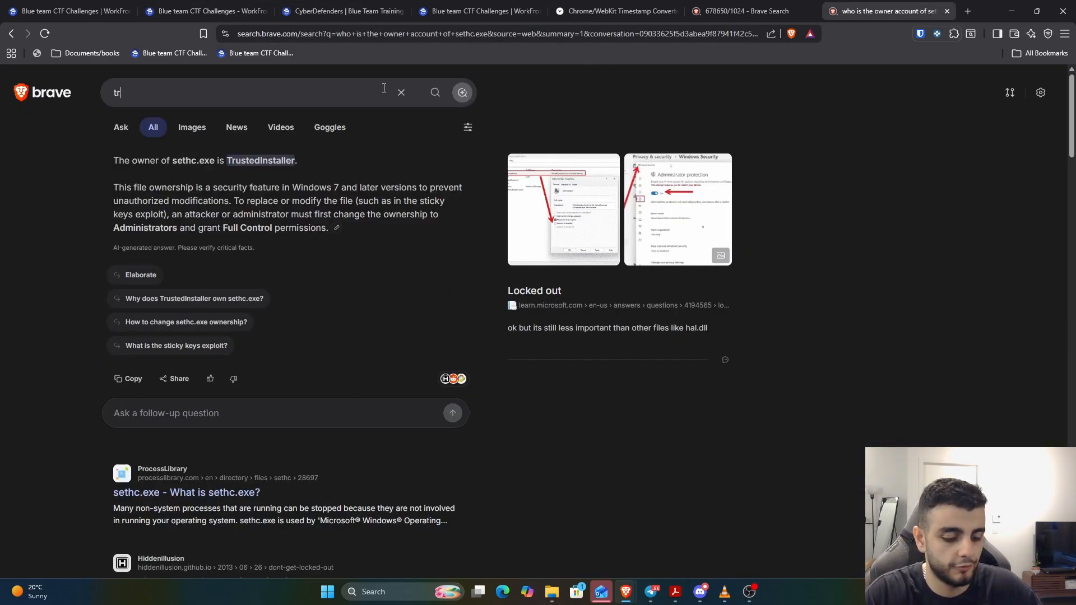
key(BackSpace)
key(BackSpace)
key(BackSpace)
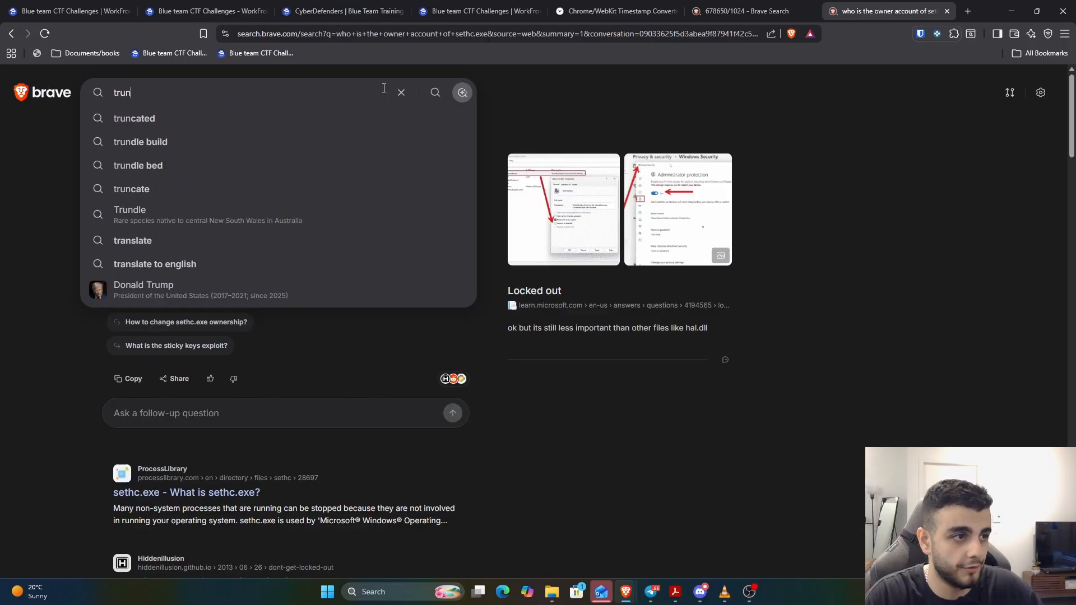
text(sted installer )
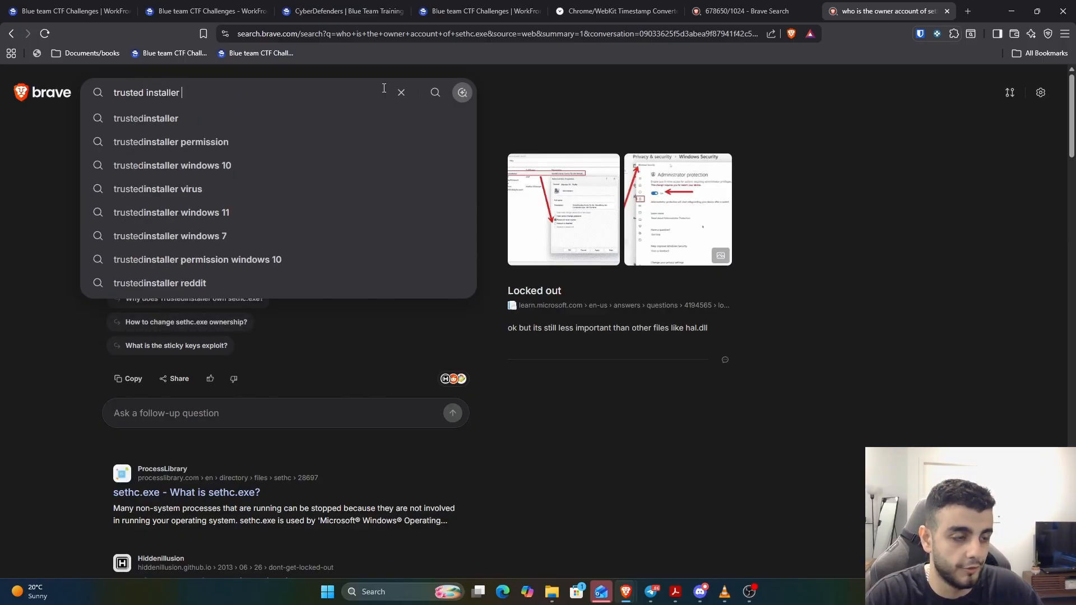
text(NTDOMAIN)
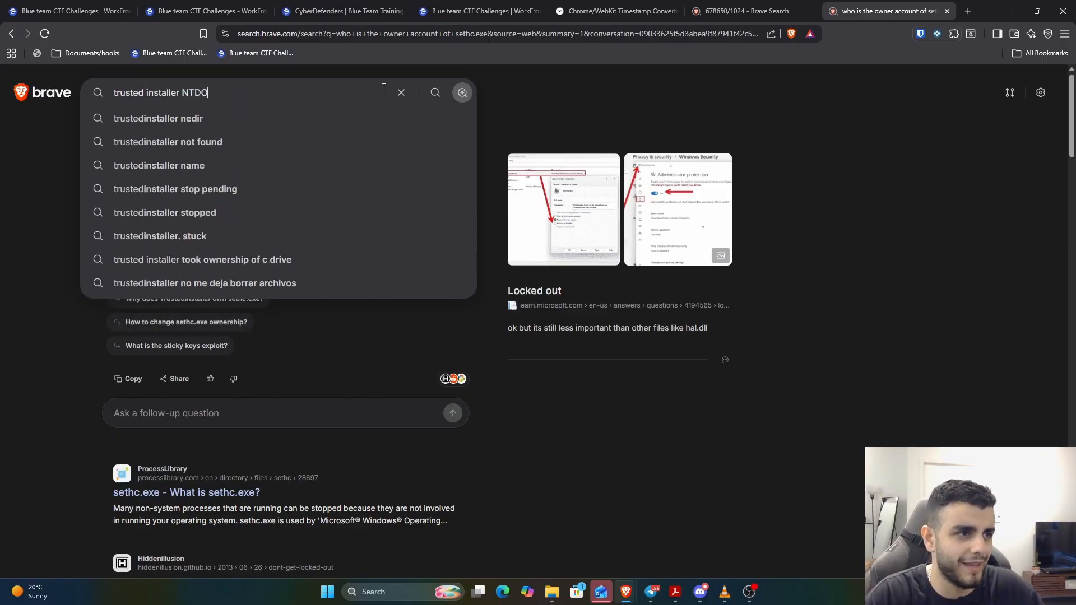
key(Return)
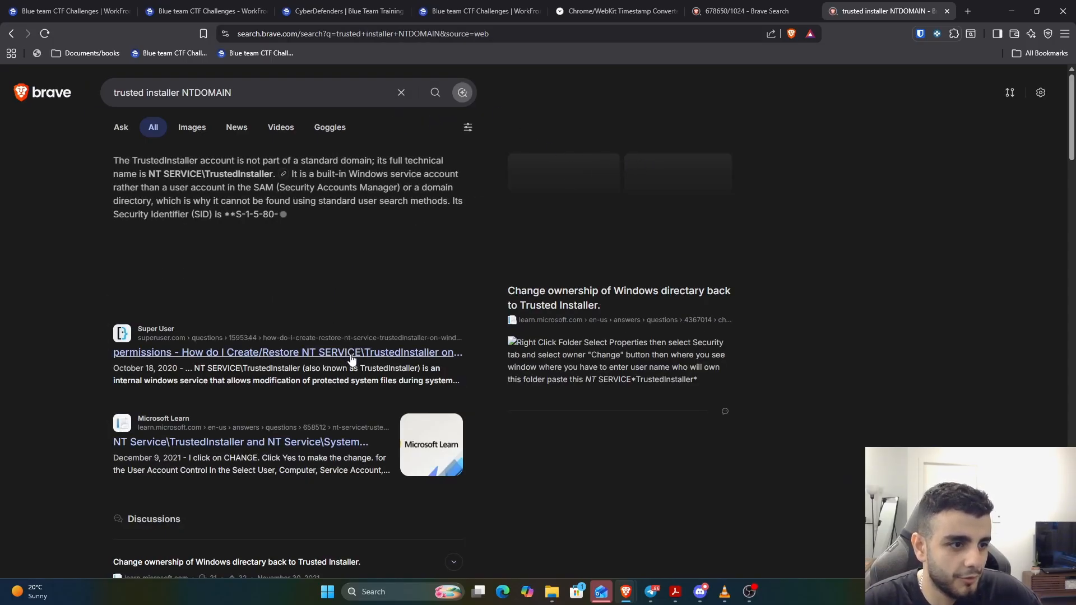
Step: Copy NT SERVICE\TrustedInstaller from the search answer and submit "sethc.exe, NT SERVICE\TrustedInstaller" as the answer to Q11
drag(149, 174, 231, 175)
key(ctrl+c)
click(204, 11)
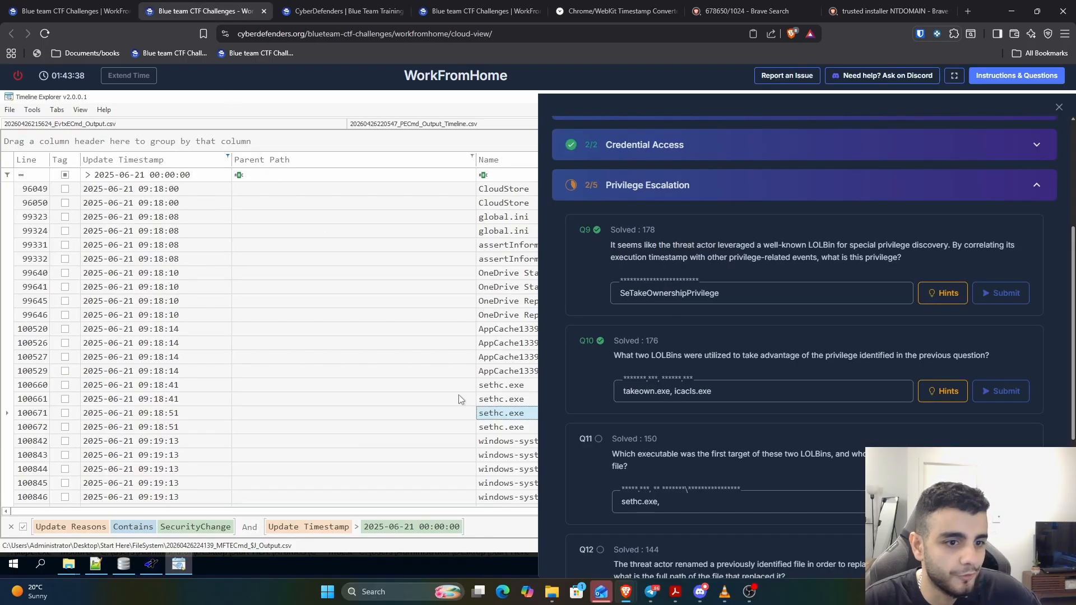
click(690, 508)
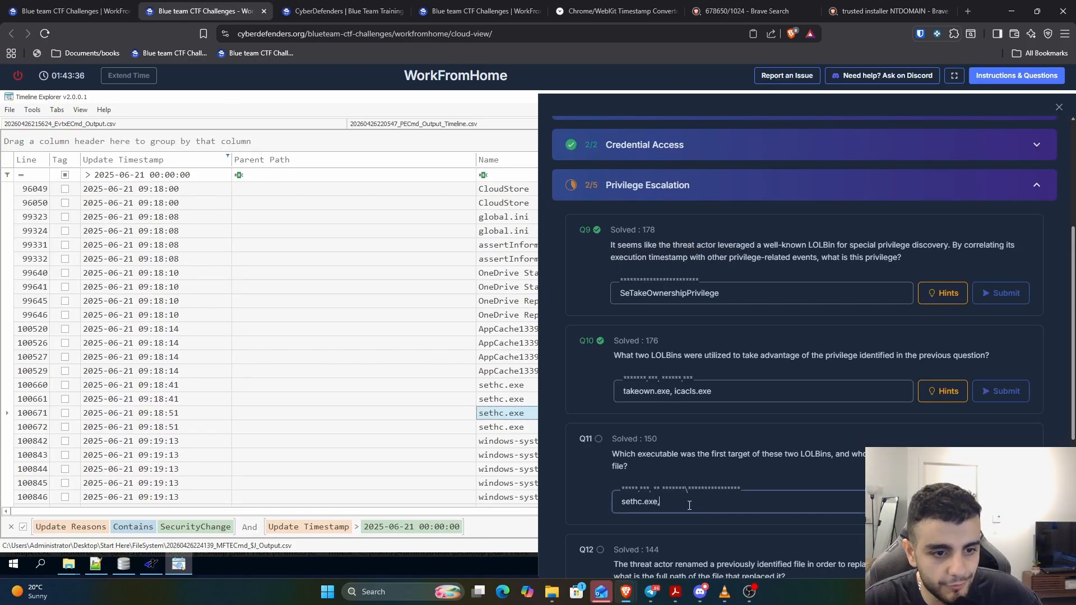
drag(655, 490, 659, 492)
click(674, 507)
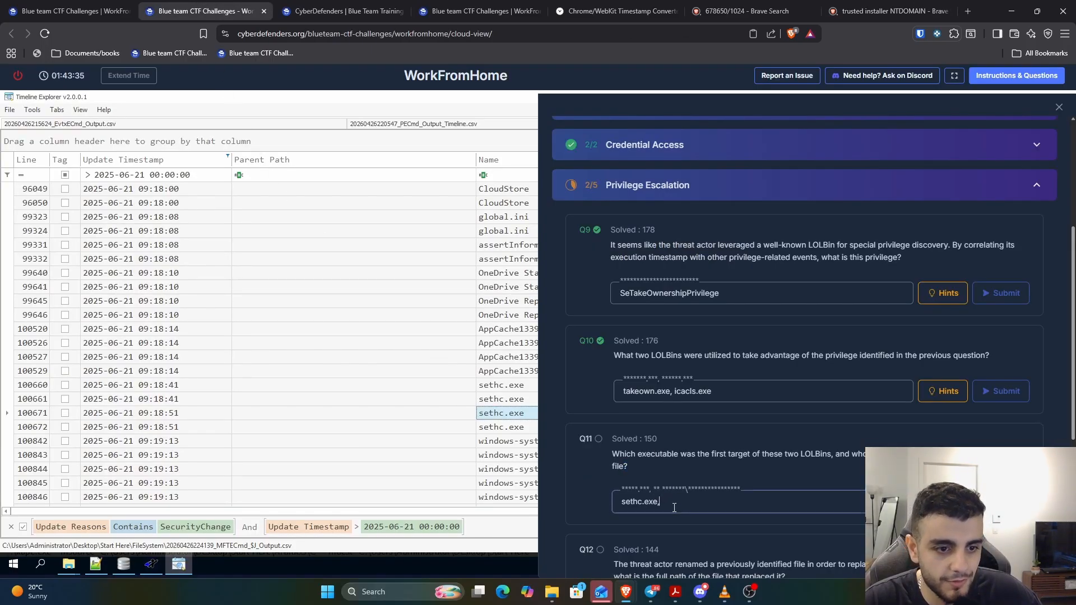
key(ctrl+v)
key(Return)
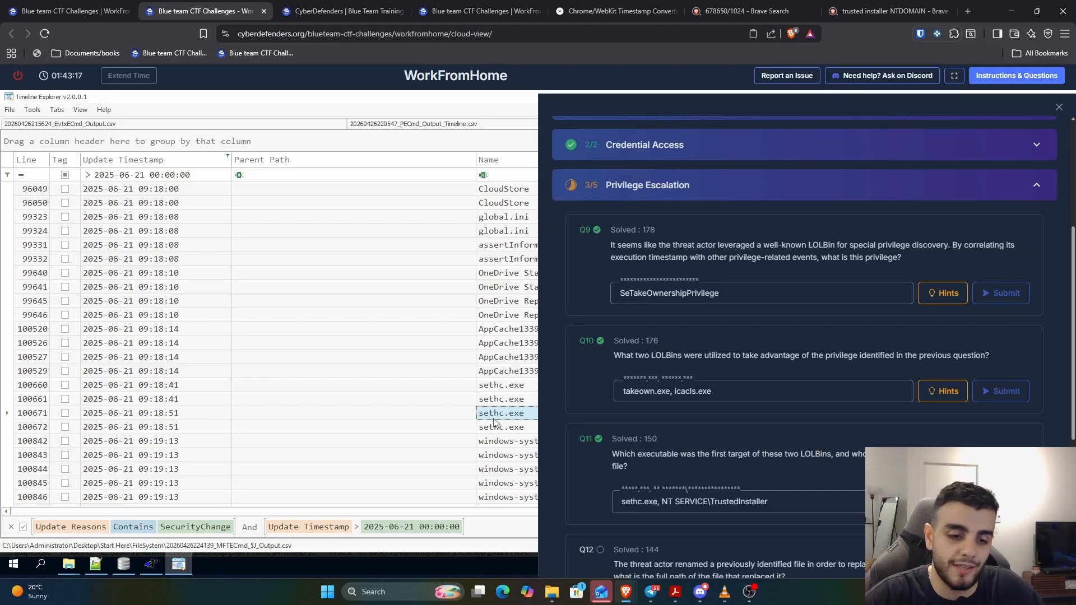
scroll(494, 423, down, 1)
click(756, 595)
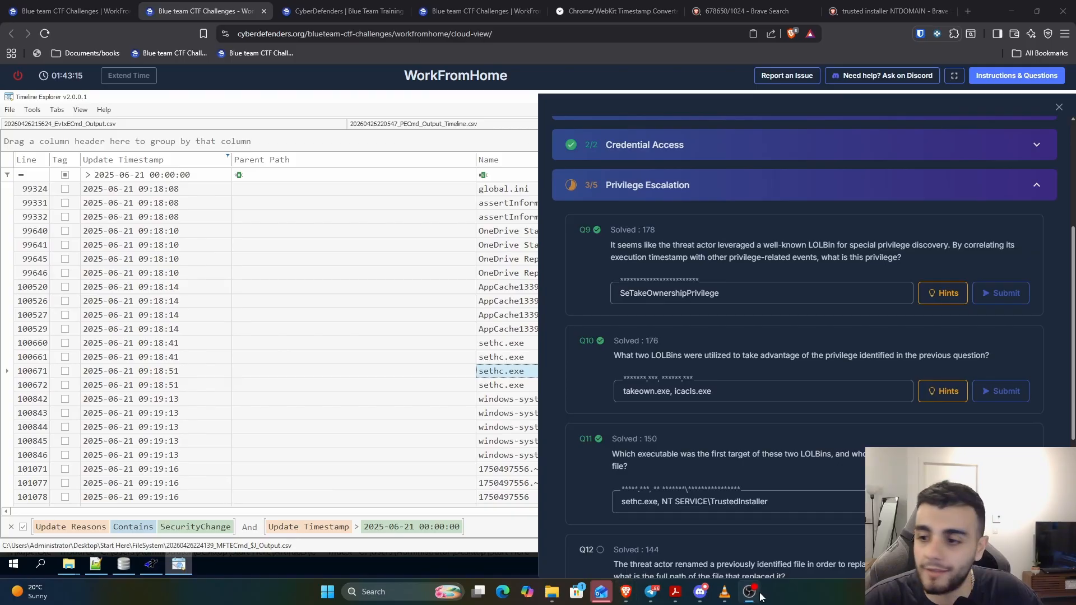
click(759, 596)
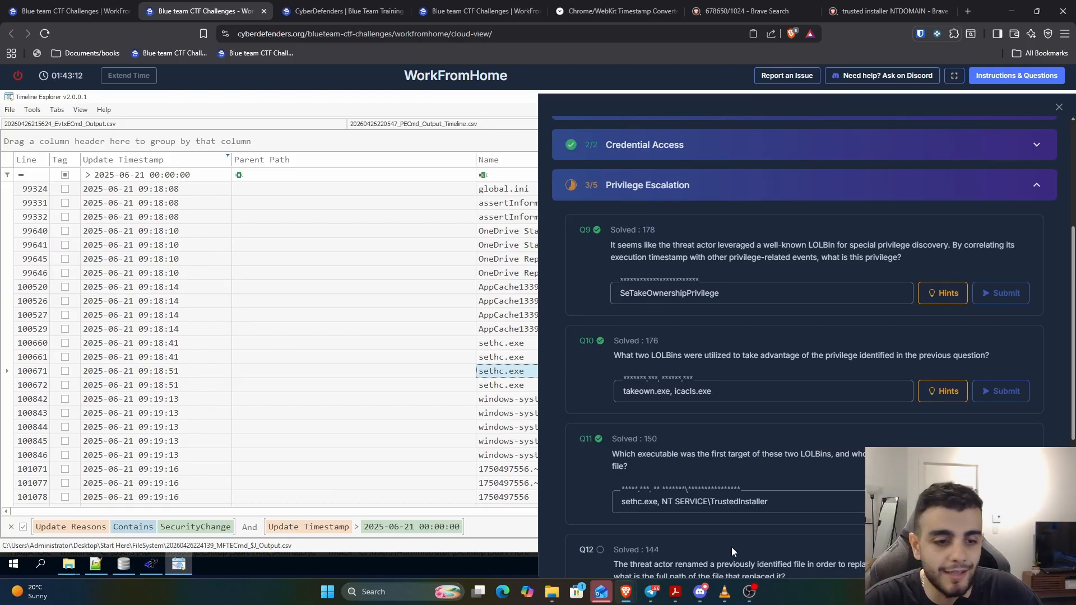
Step: Read question Q12 on the renamed file's new name and the full path of its replacement, checking the expected answer format
scroll(728, 532, down, 1)
scroll(646, 500, down, 2)
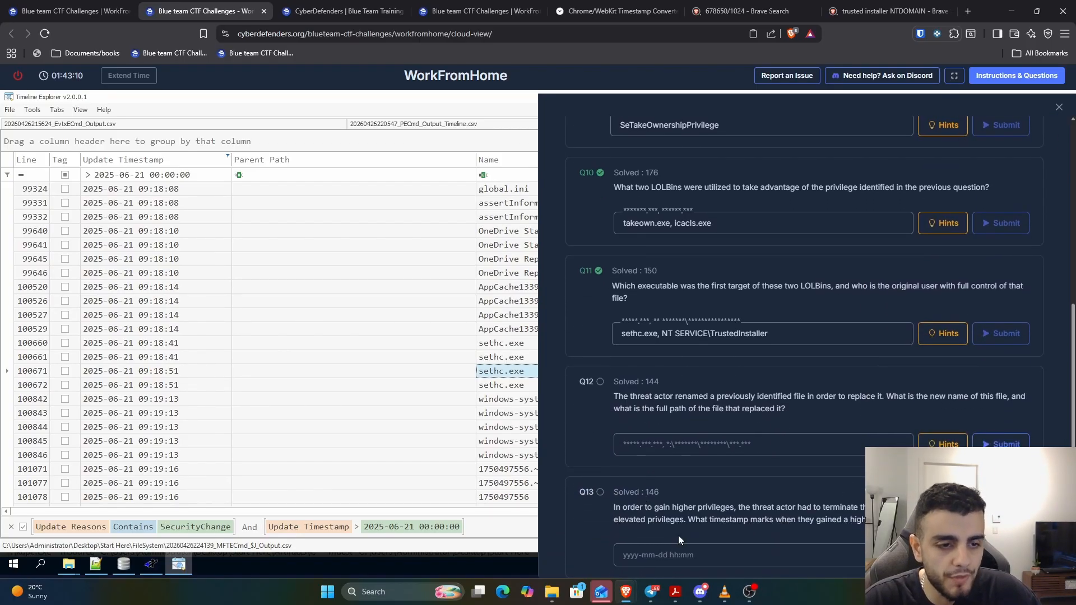
triple_click(662, 411)
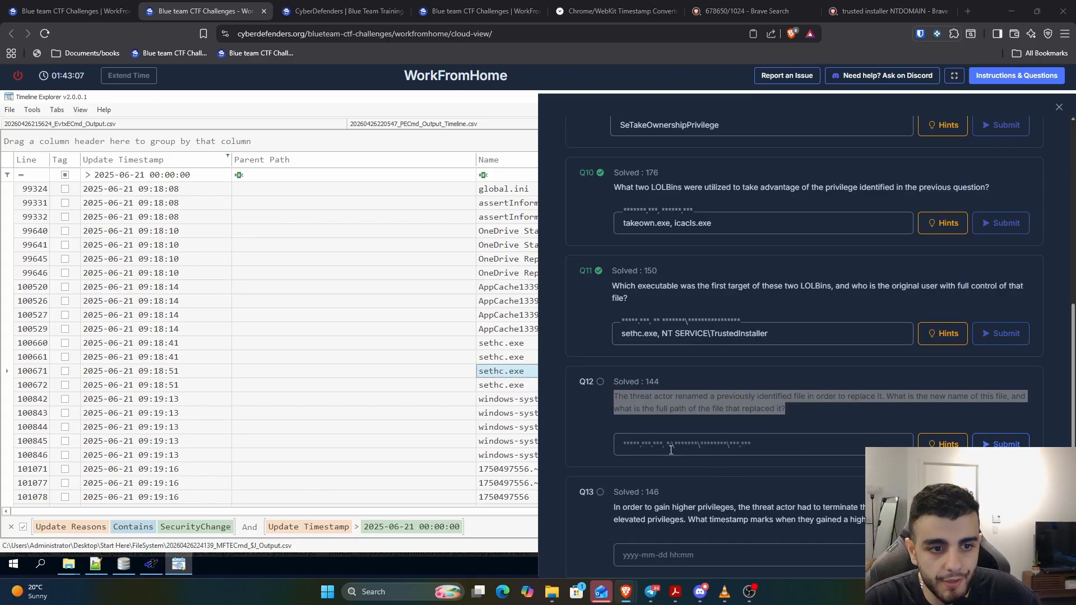
triple_click(651, 404)
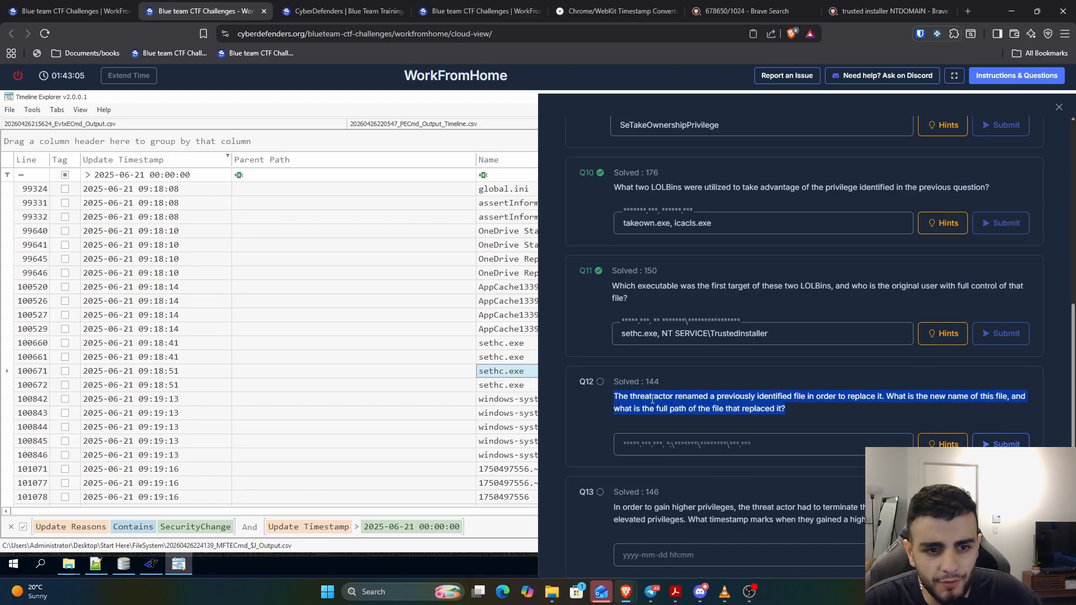
click(710, 394)
double_click(700, 396)
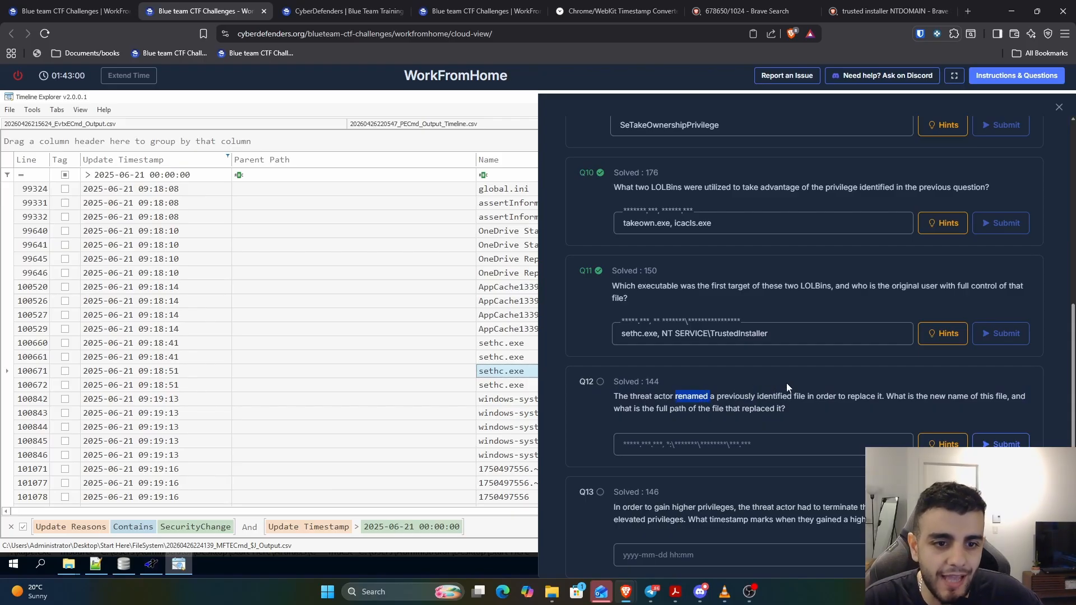
drag(801, 396, 1000, 398)
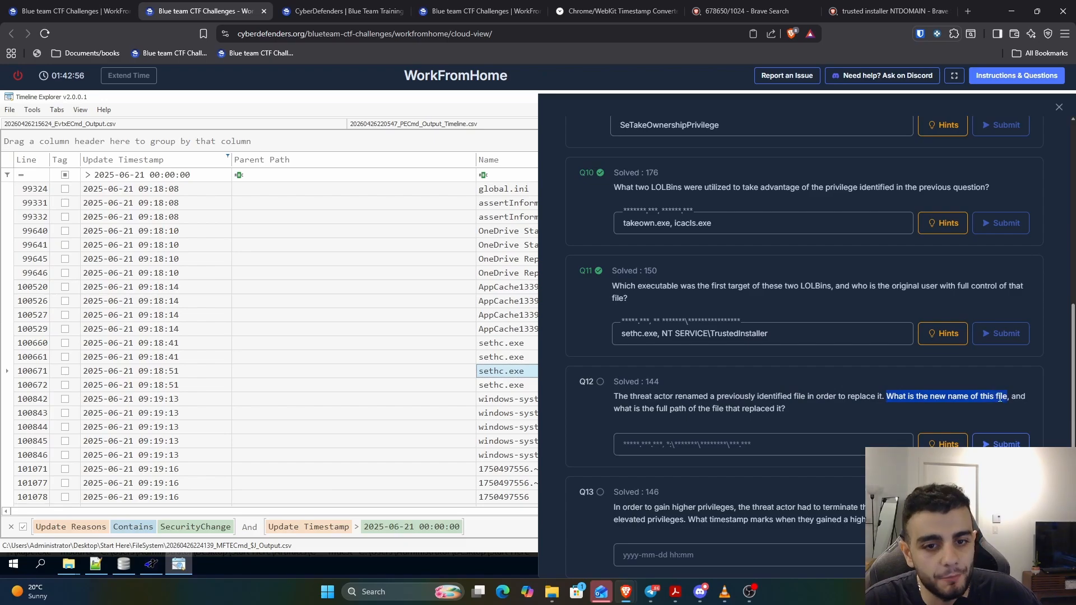
drag(629, 410, 744, 419)
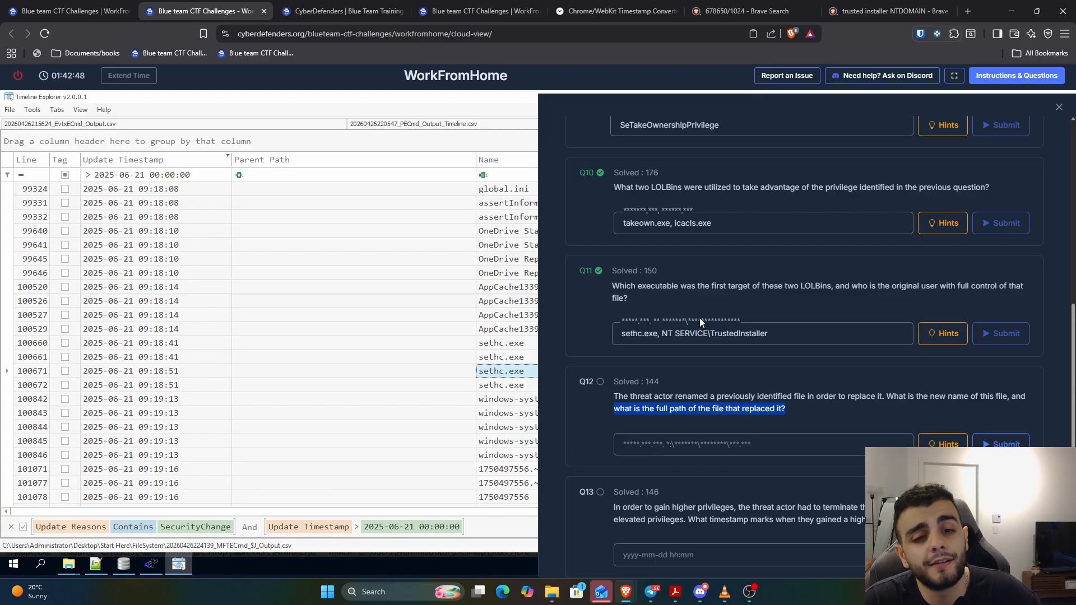
triple_click(660, 402)
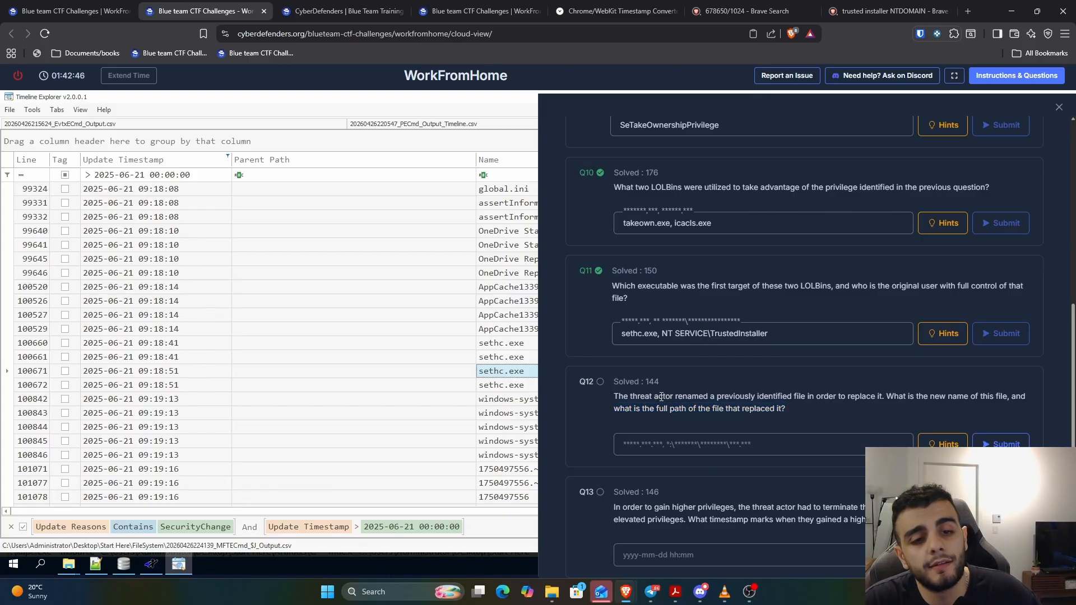
click(642, 444)
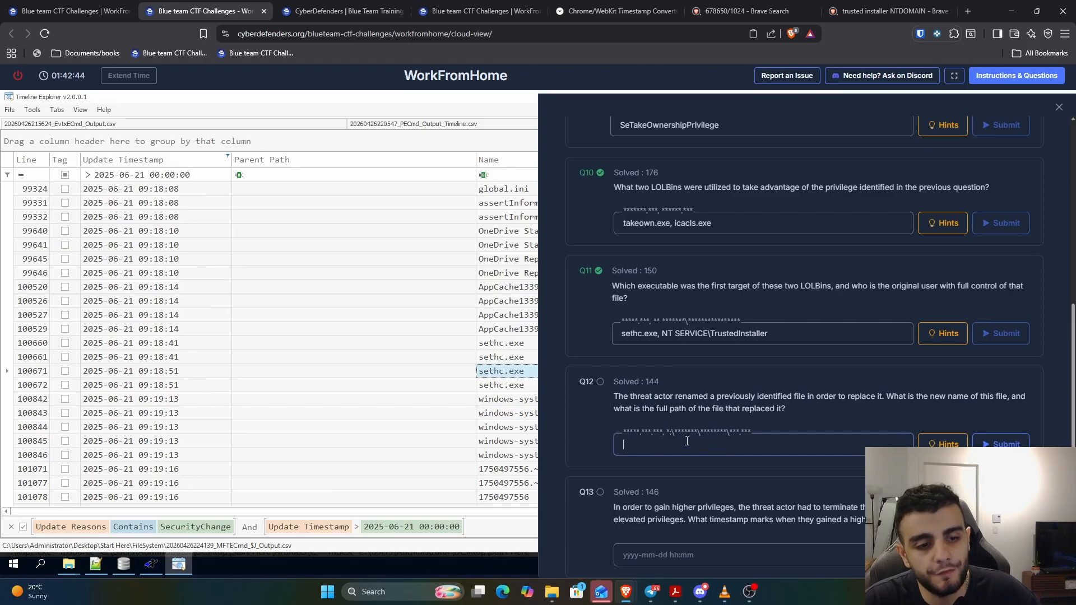
Step: Hide the lab questions and select the full file name in the cell contents of the highlighted sethc.exe entry
click(1058, 107)
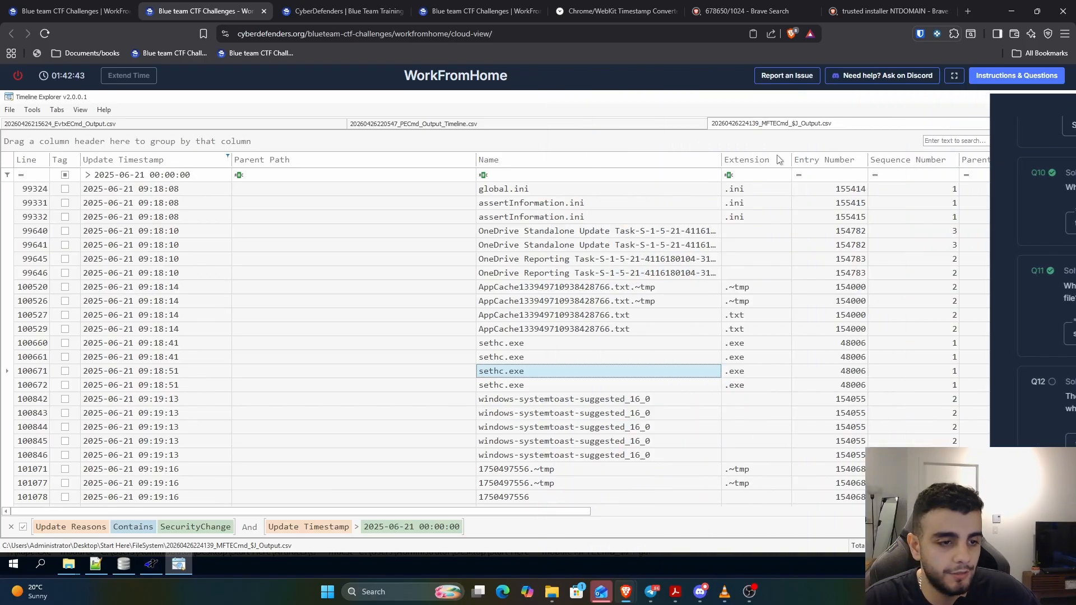
double_click(510, 370)
double_click(349, 212)
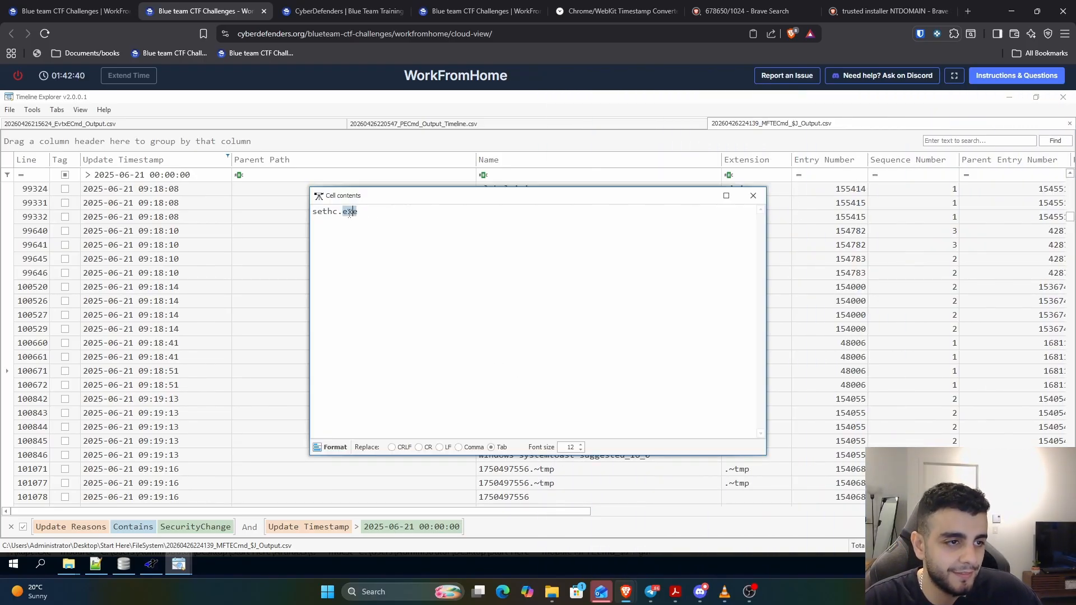
drag(357, 212, 291, 217)
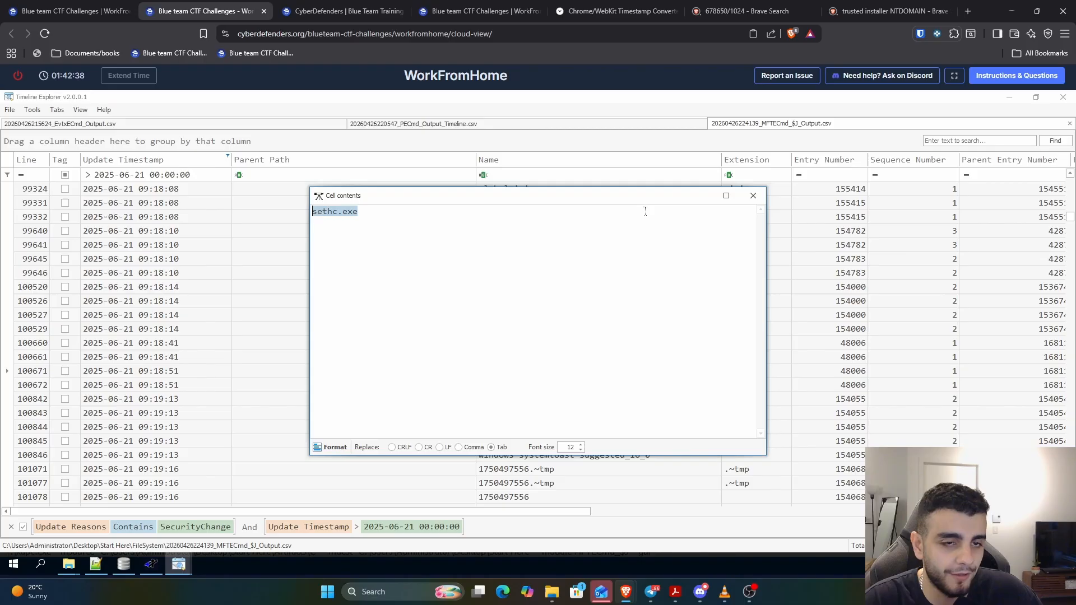
click(757, 197)
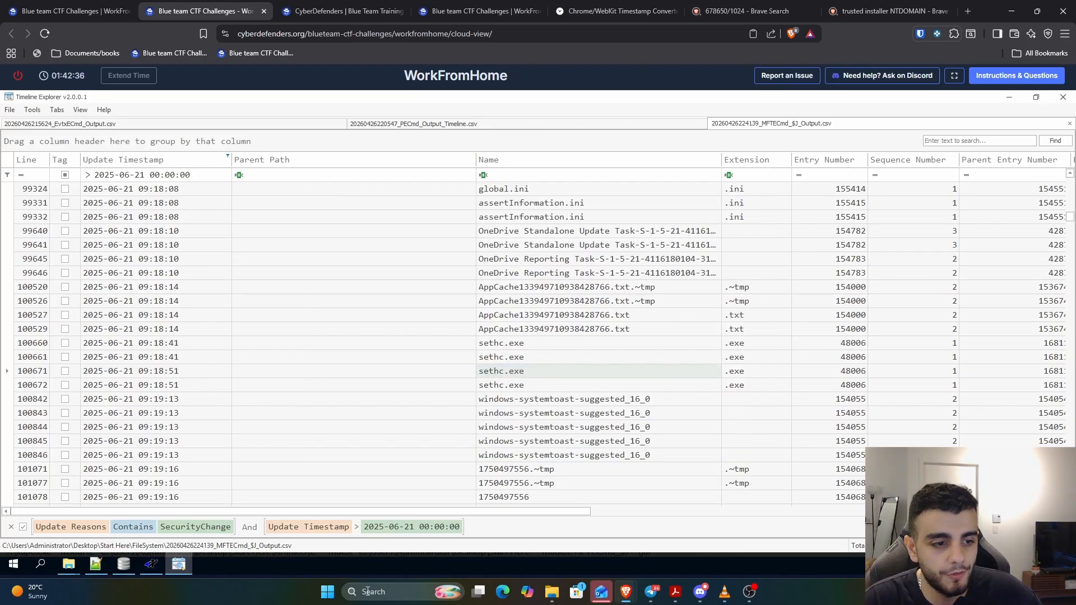
Step: Clear the SecurityChange and timestamp filters, and filter the USN journal's Update Reasons column to entries containing "Rename"
click(12, 527)
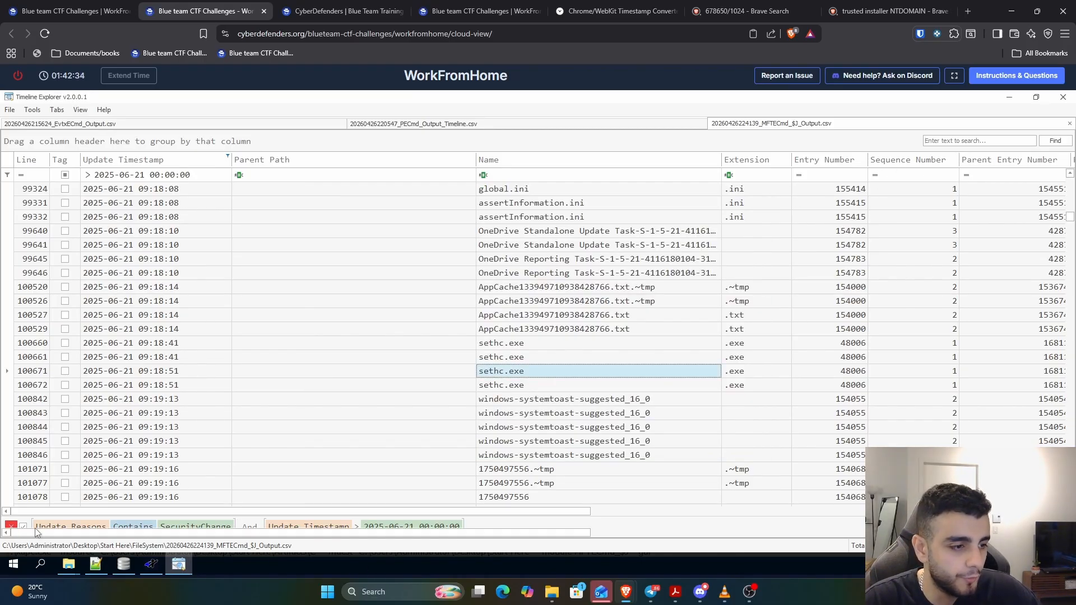
drag(158, 532, 494, 533)
click(780, 177)
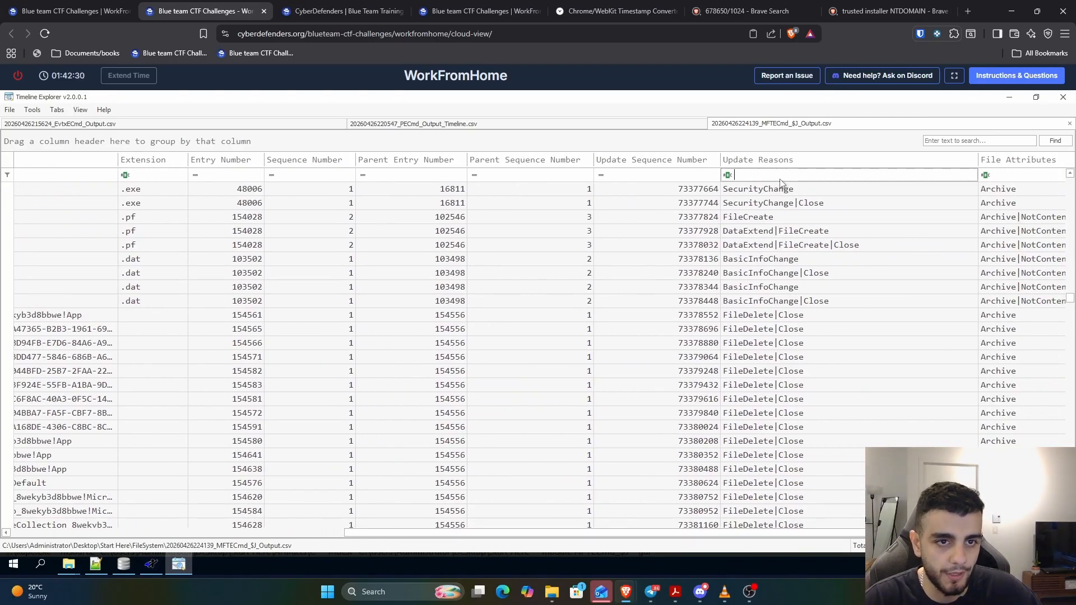
text(Rename)
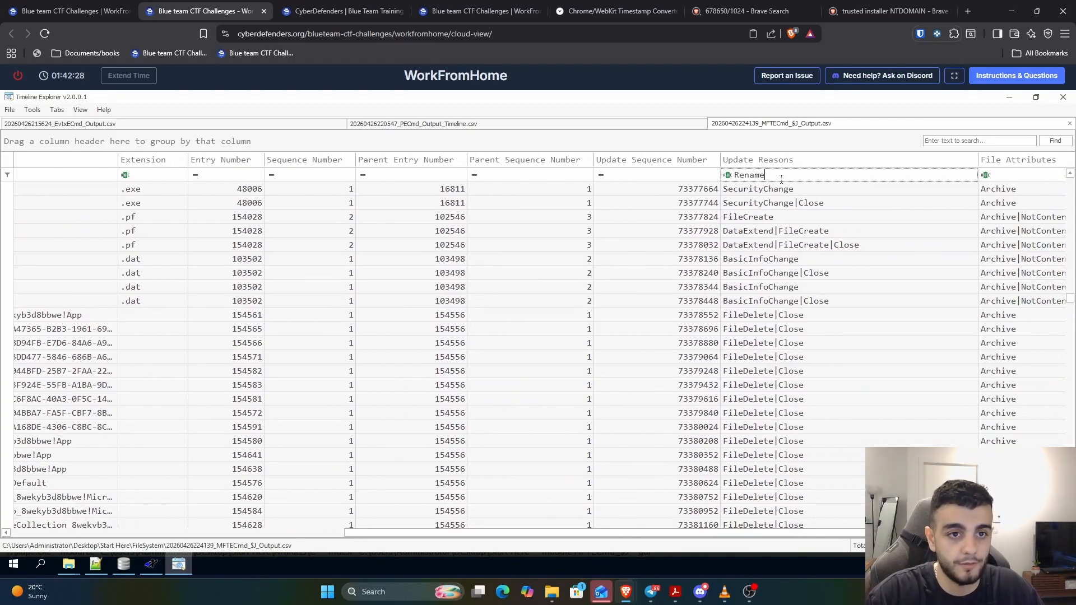
drag(370, 514, 34, 499)
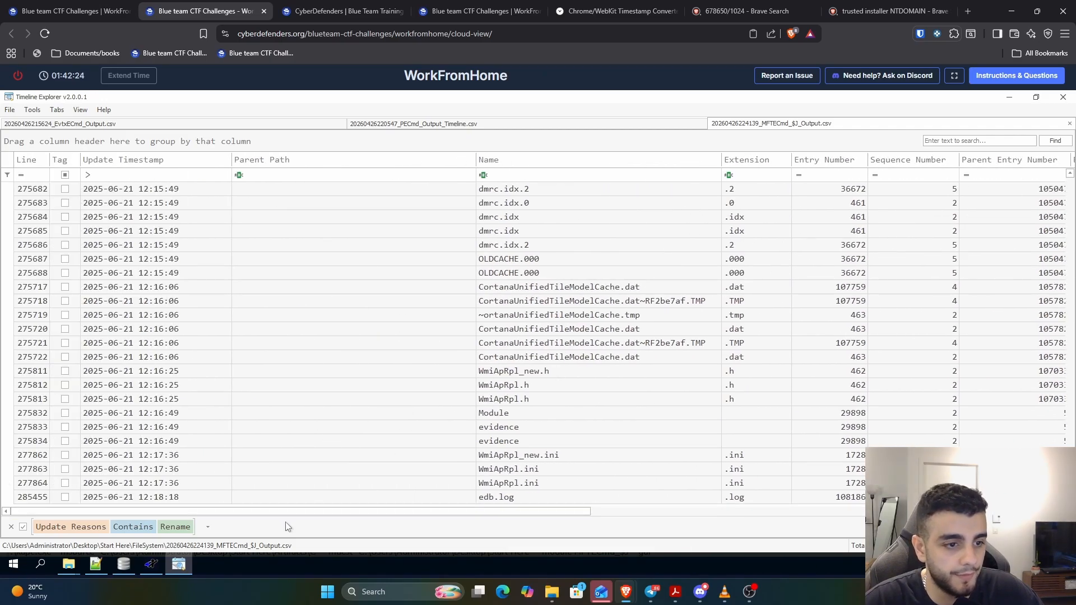
drag(297, 512, 384, 512)
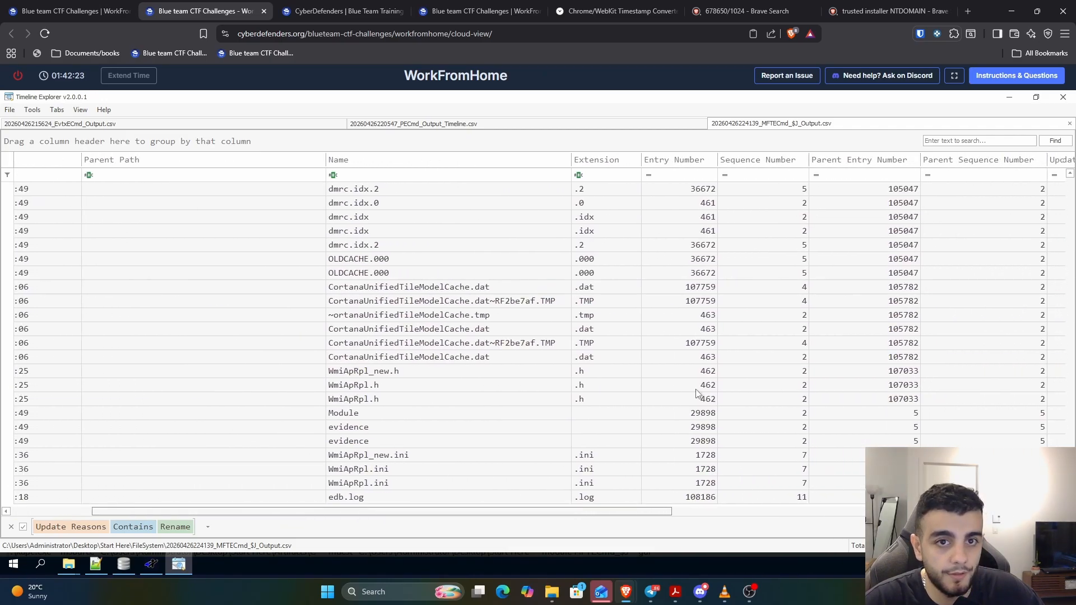
Step: Search the rename entries for sethc.exe and examine the matching entries' timestamps and file names
click(976, 140)
text(sethc.exe)
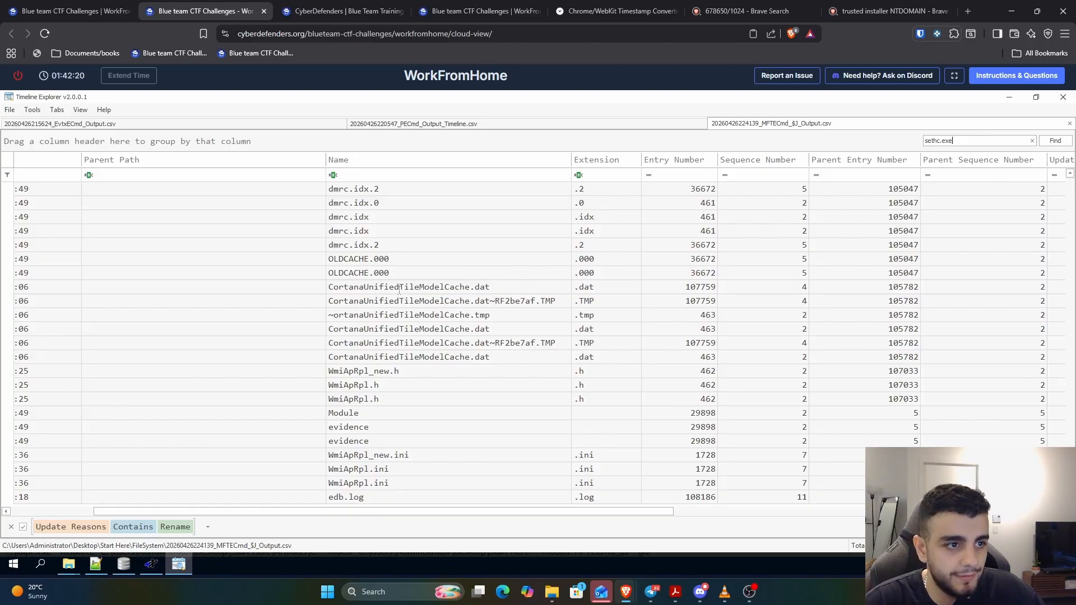
key(Return)
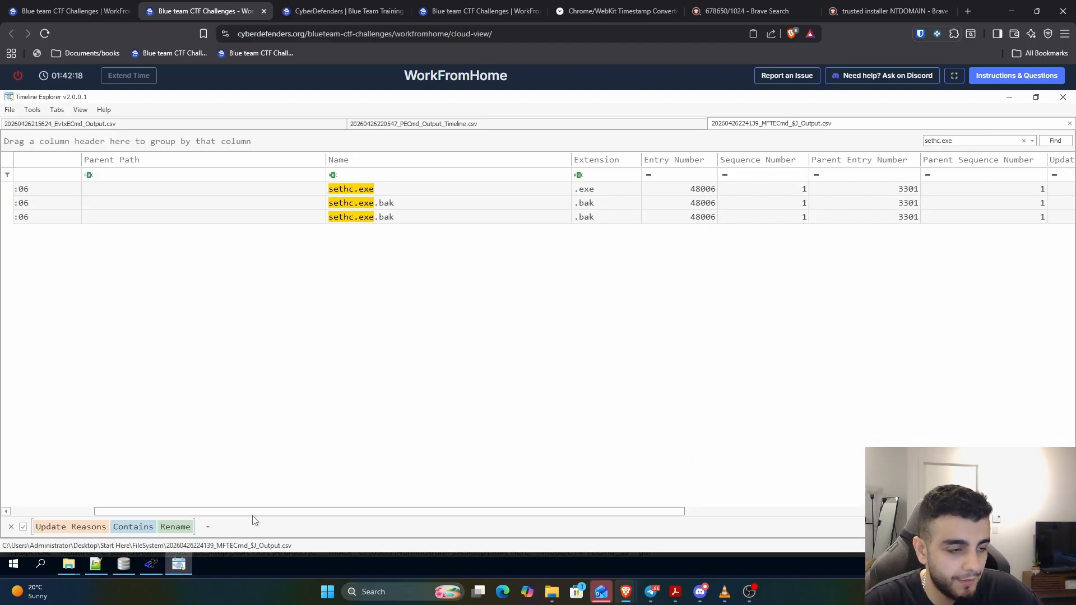
drag(252, 515, 118, 509)
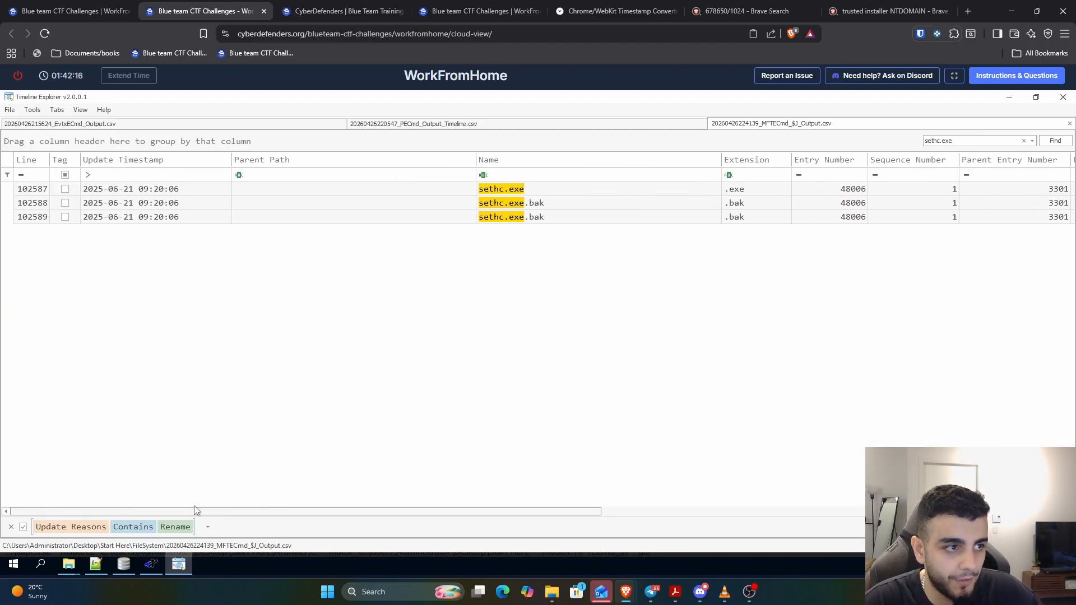
Step: Examine the update reasons and file attributes of the three sethc.exe rename entries alongside their file names
drag(196, 510, 506, 493)
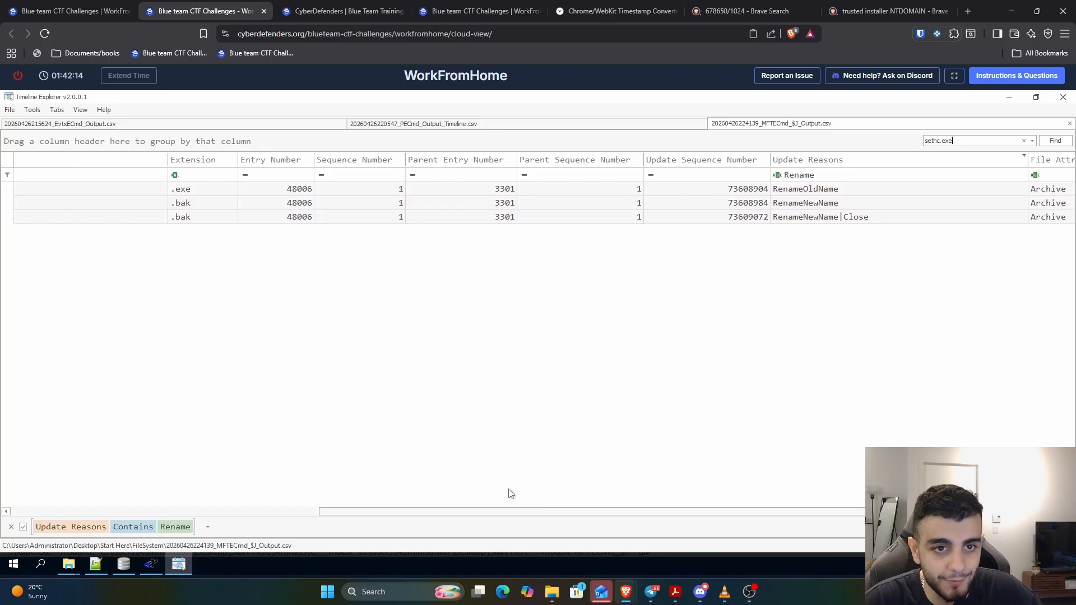
click(849, 196)
drag(716, 512, 437, 511)
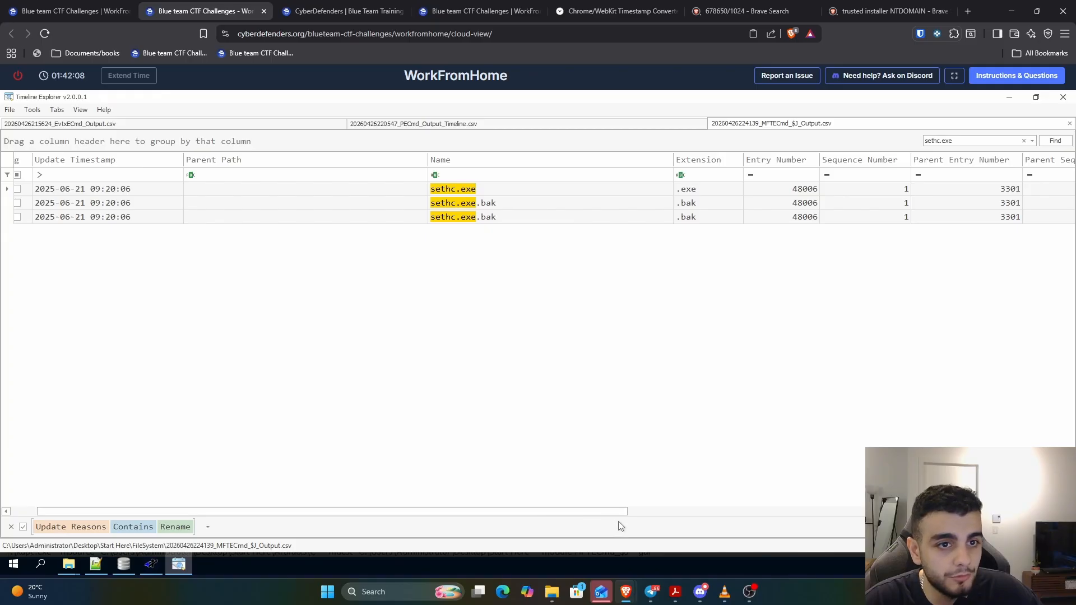
drag(626, 512, 905, 515)
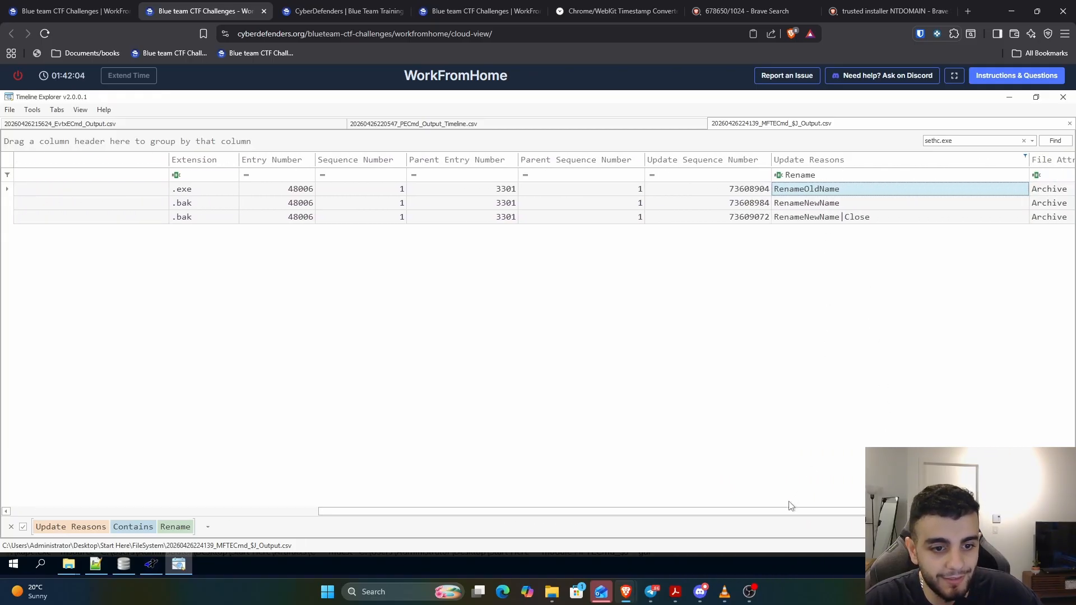
drag(790, 511, 946, 512)
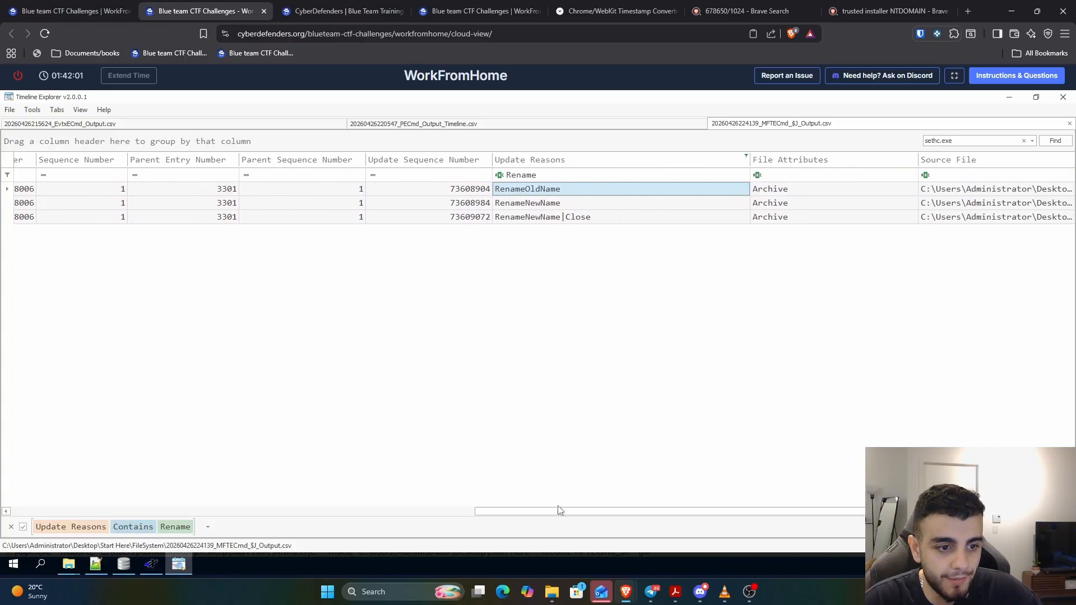
drag(558, 510, 241, 476)
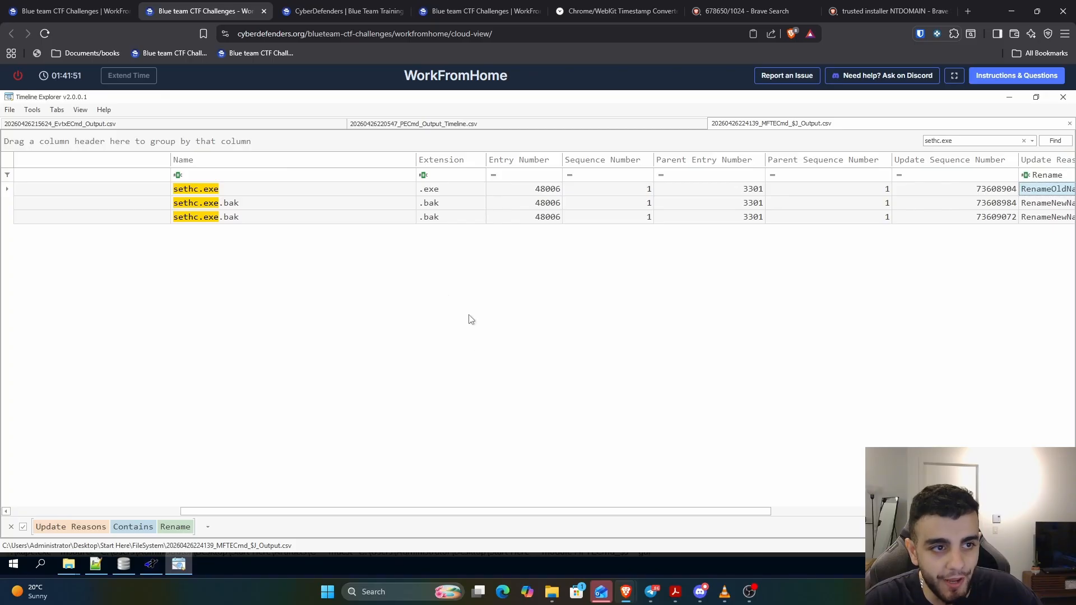
Step: Copy the new file name sethc.exe.bak from its cell contents into the Q12 answer, followed by a comma, and return to the journal
double_click(197, 209)
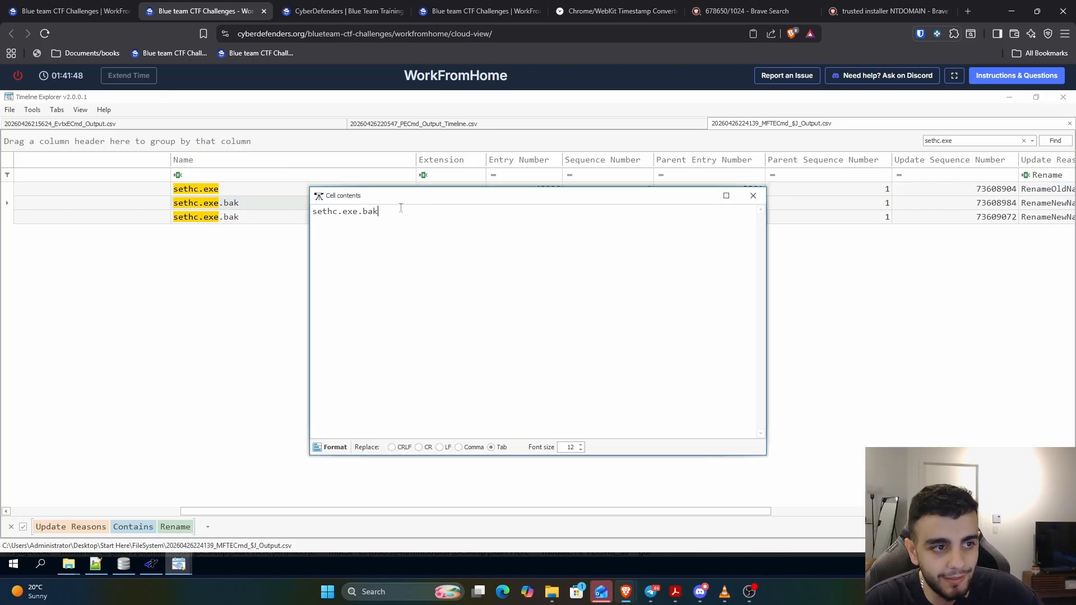
drag(401, 208, 287, 208)
key(ctrl+c)
click(997, 78)
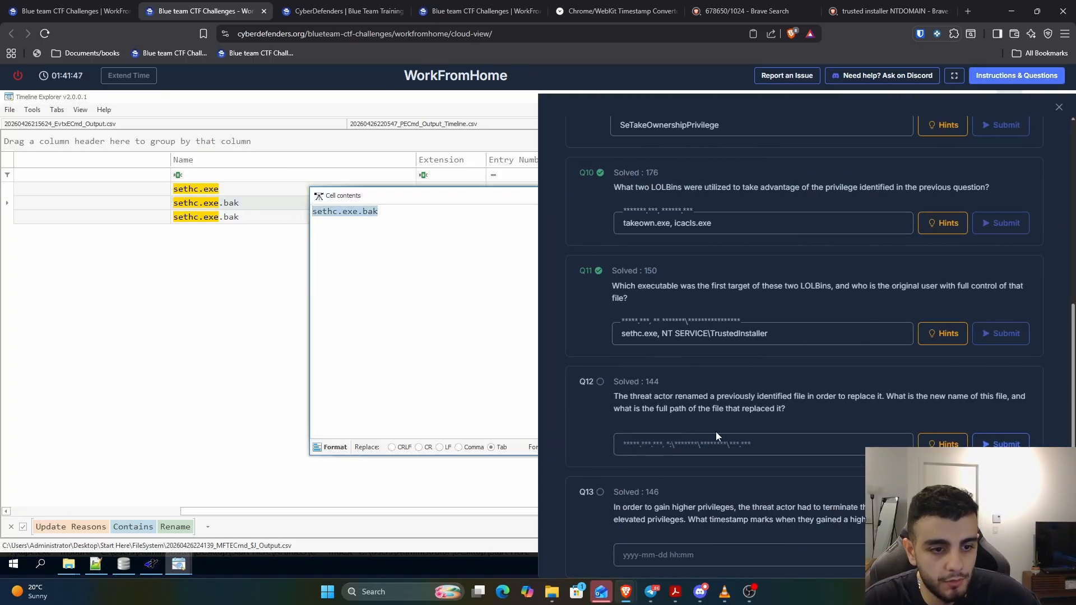
click(723, 441)
key(ctrl+v)
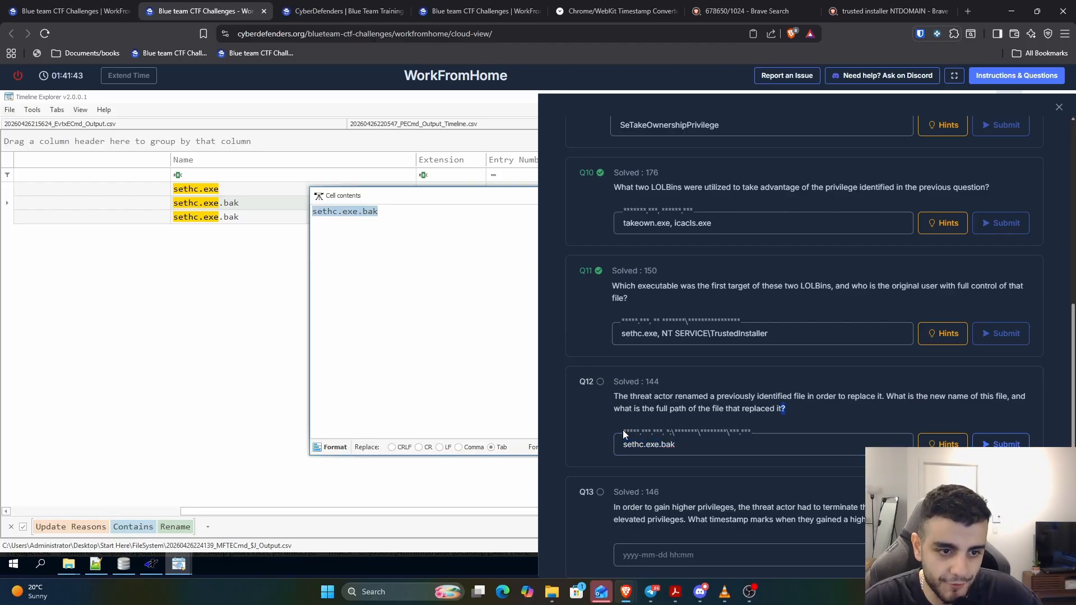
click(687, 444)
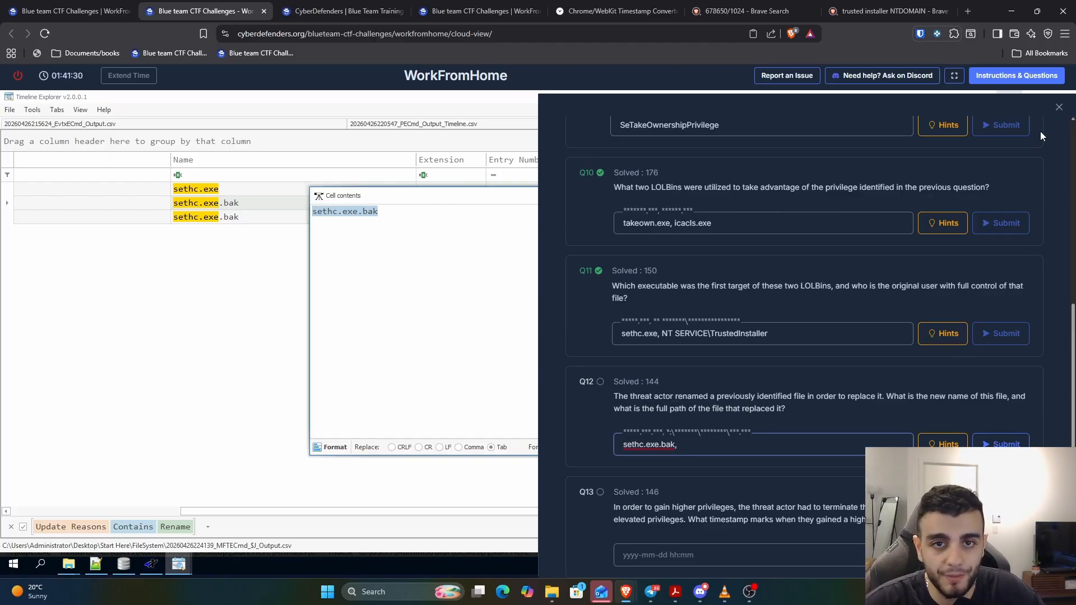
click(1058, 107)
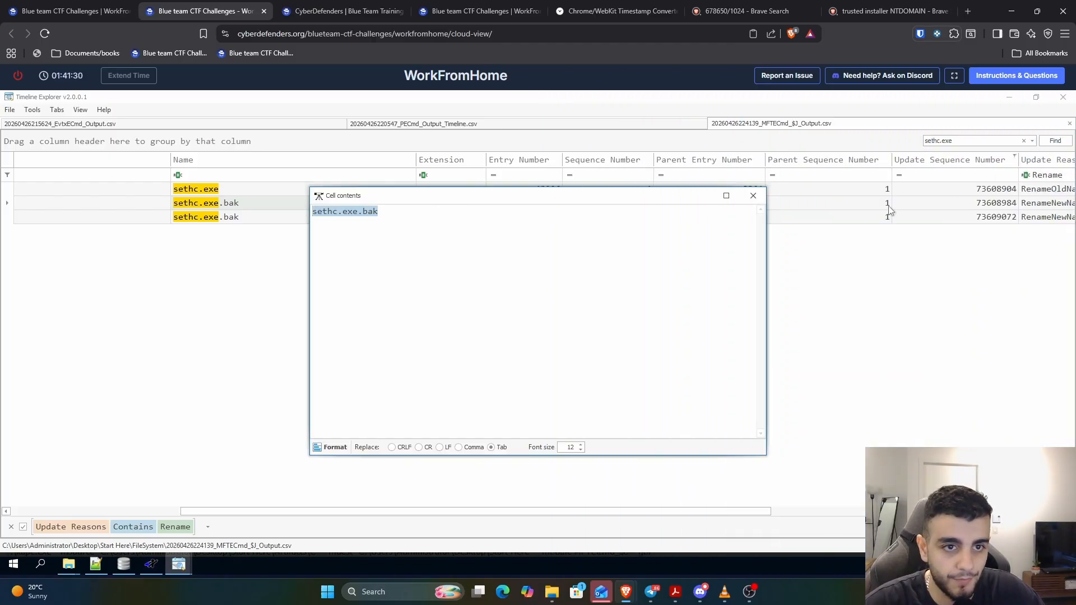
click(753, 195)
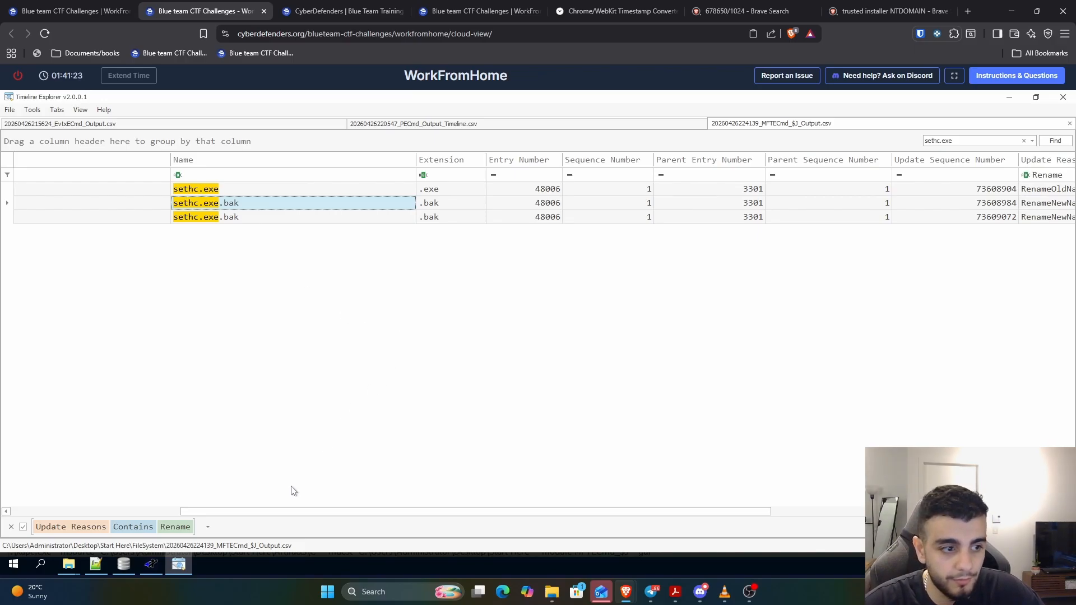
Step: Clear the Update Reasons filter and the search, and filter the journal's Name column to entries containing "sethc.exe"
drag(215, 513, 286, 519)
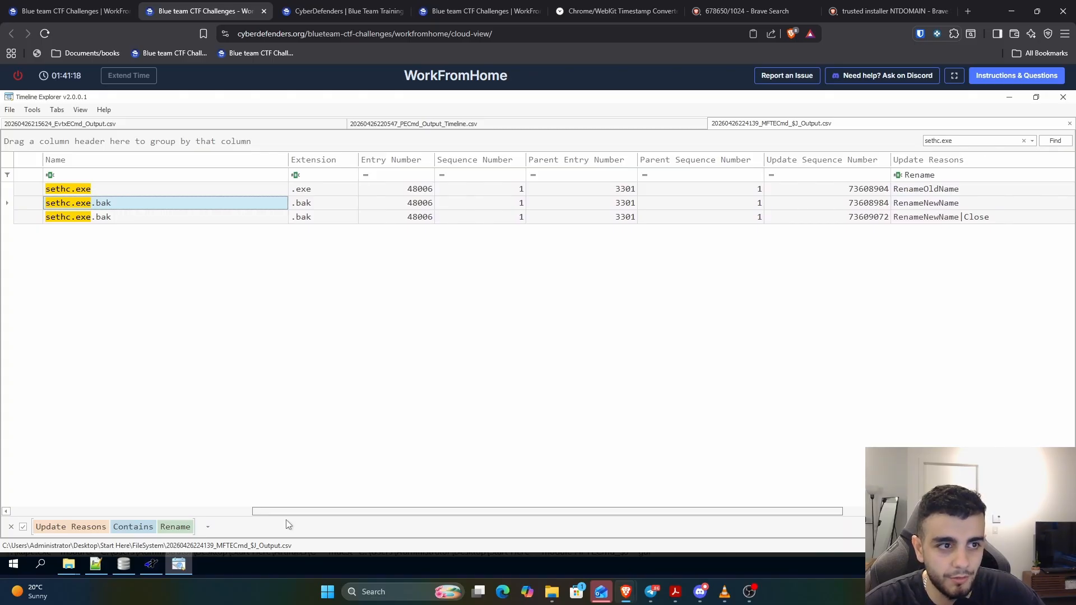
drag(286, 524, 287, 524)
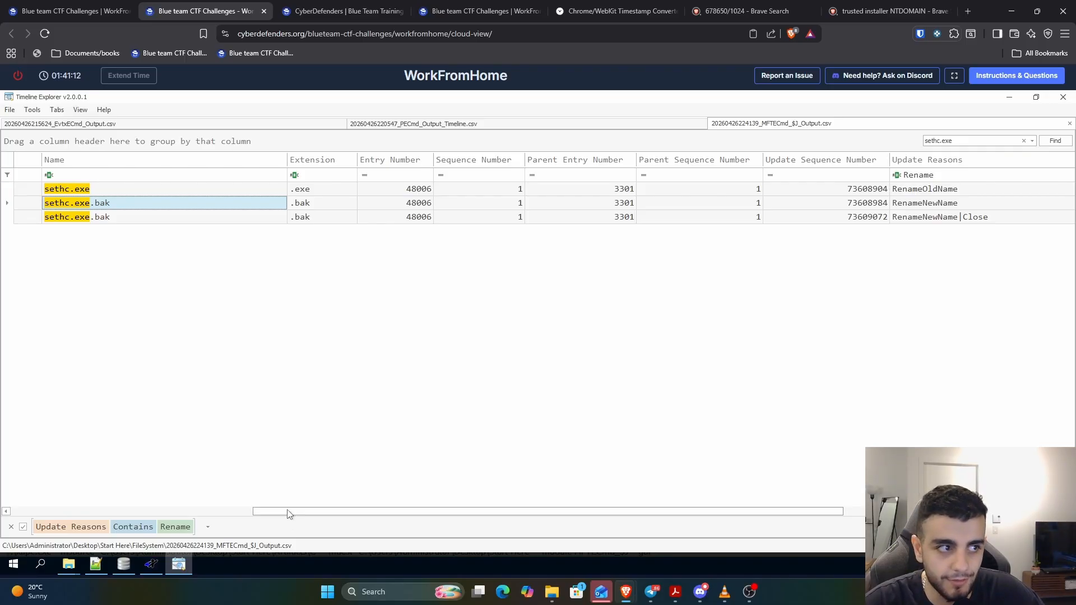
click(11, 527)
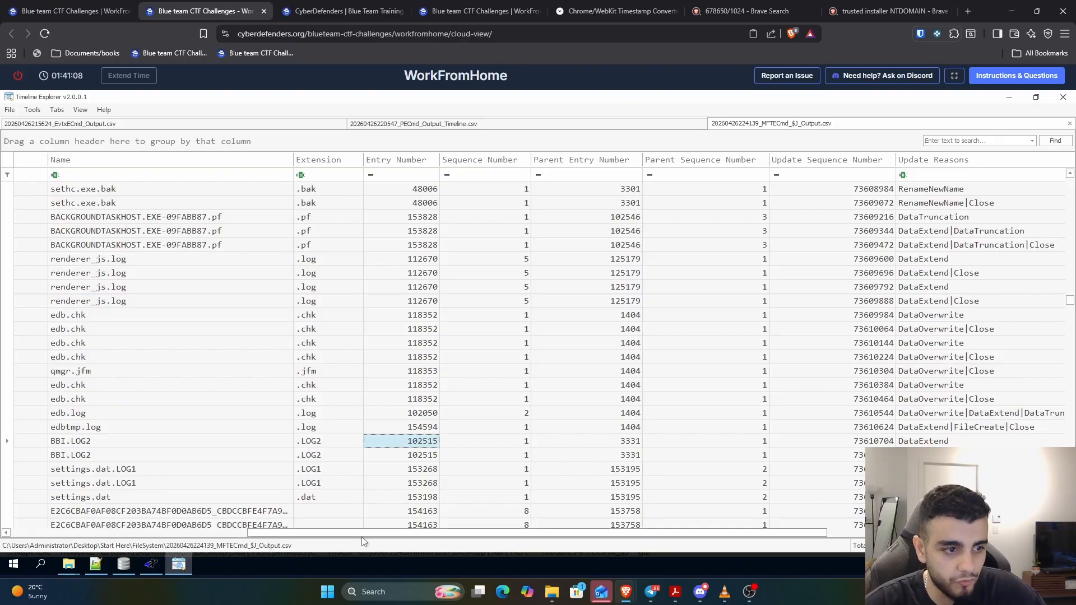
drag(360, 534, 190, 516)
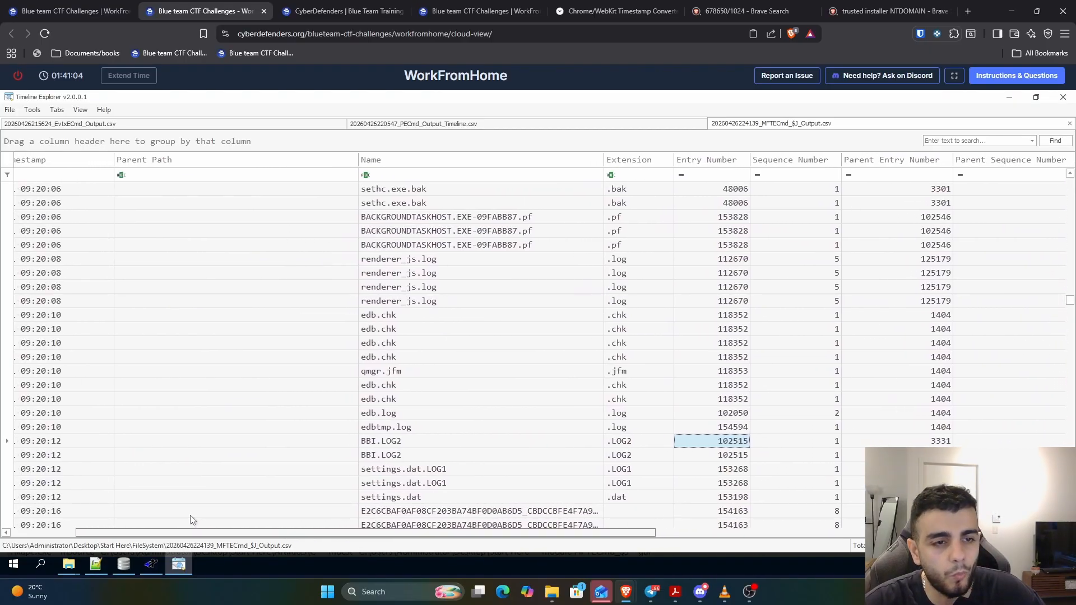
drag(190, 516, 224, 518)
scroll(446, 505, down, 6)
scroll(448, 509, down, 10)
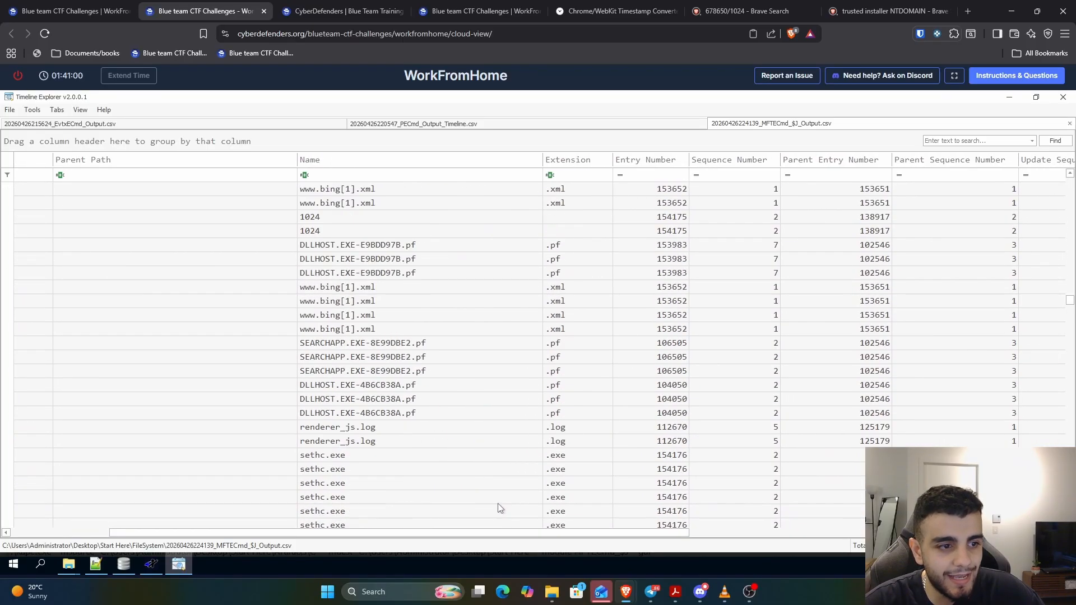
scroll(644, 320, down, 3)
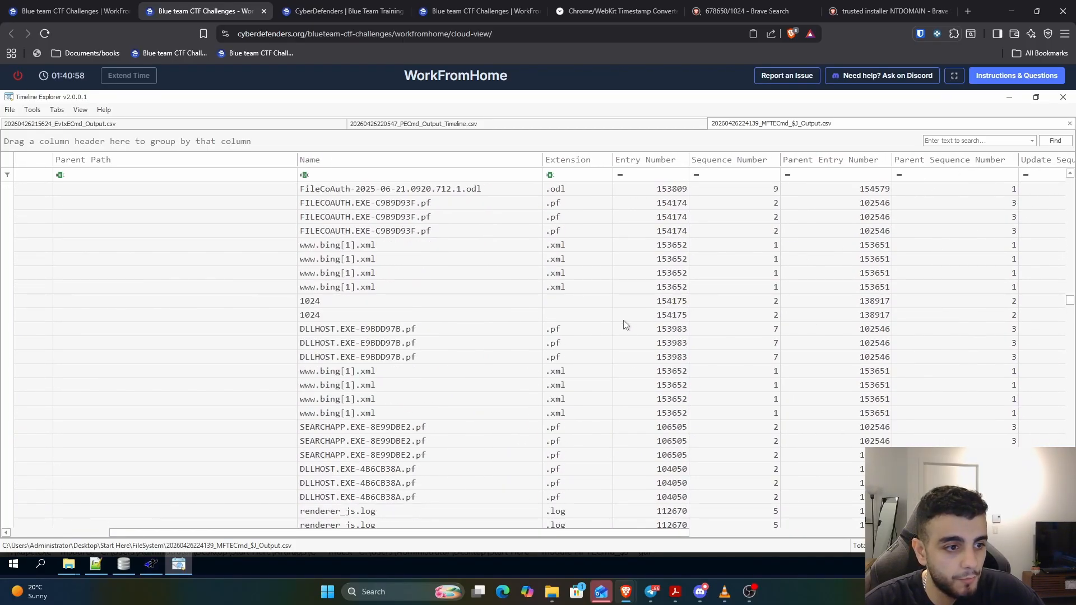
click(361, 175)
text(sethc.exe)
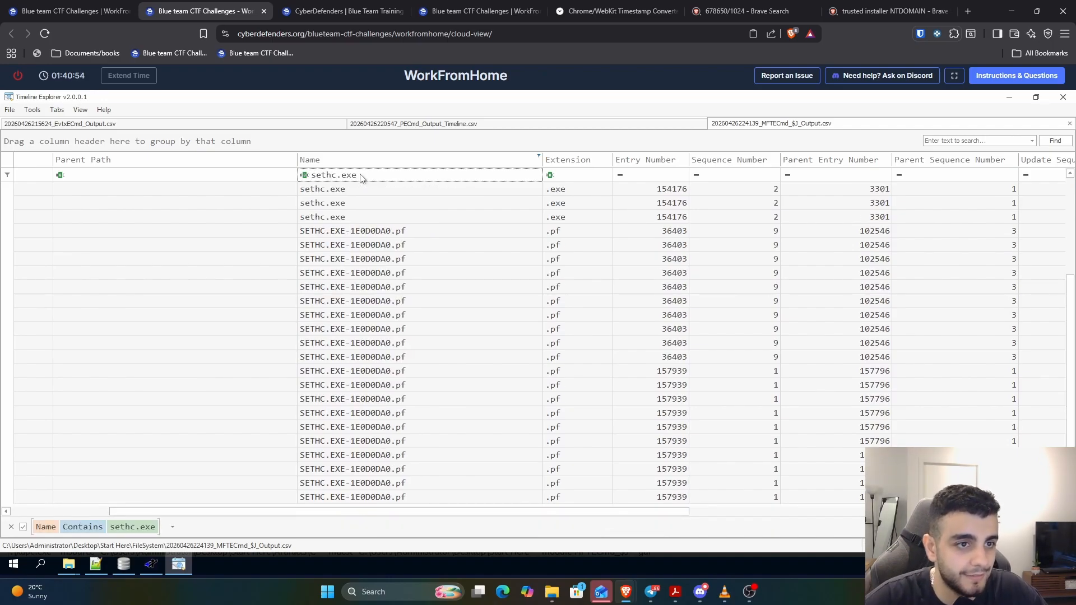
Step: Try narrowing the sethc.exe entries to Update Reasons containing "rename", and remove that condition again
drag(312, 513, 730, 510)
click(579, 175)
text(re)
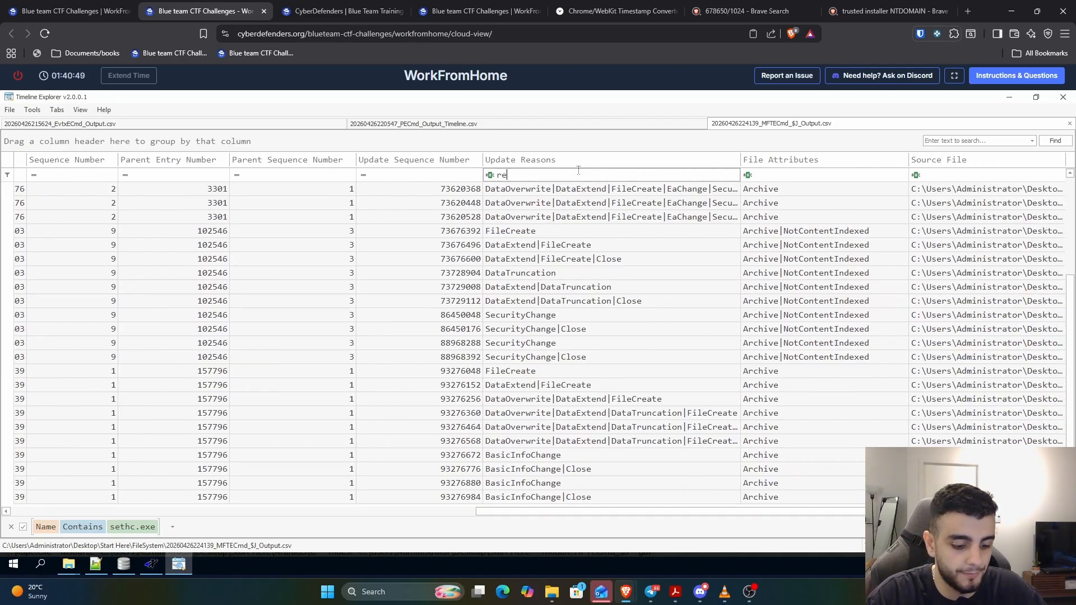
text(name)
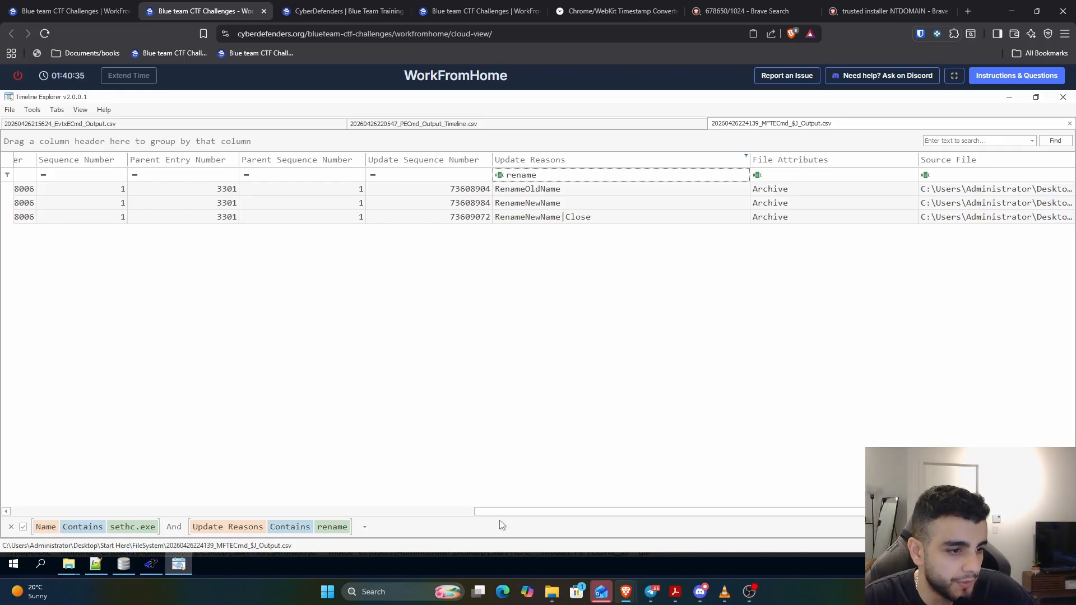
drag(533, 512, 507, 513)
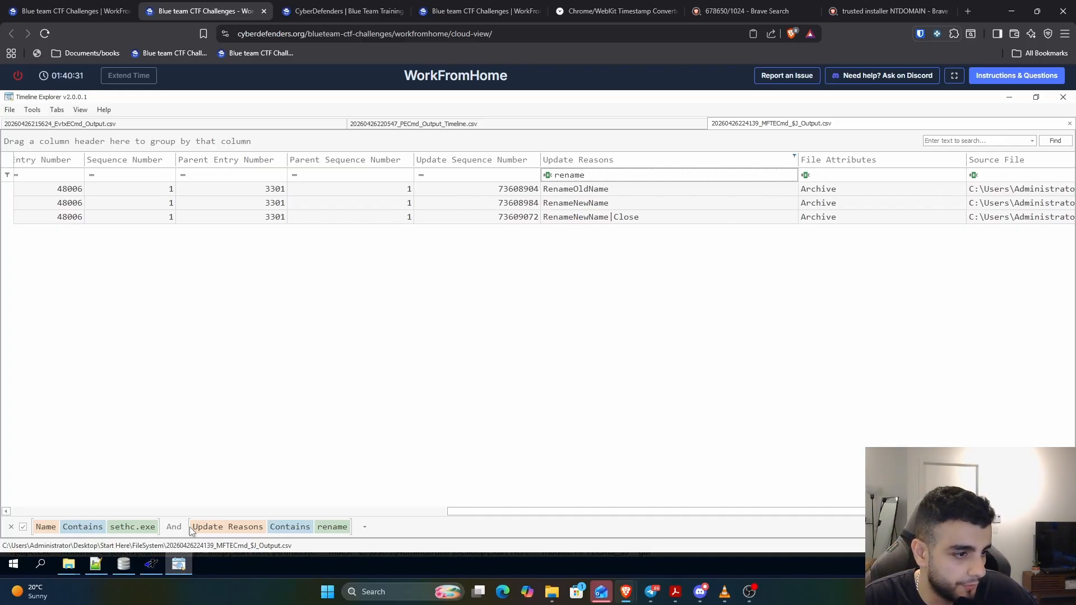
click(355, 521)
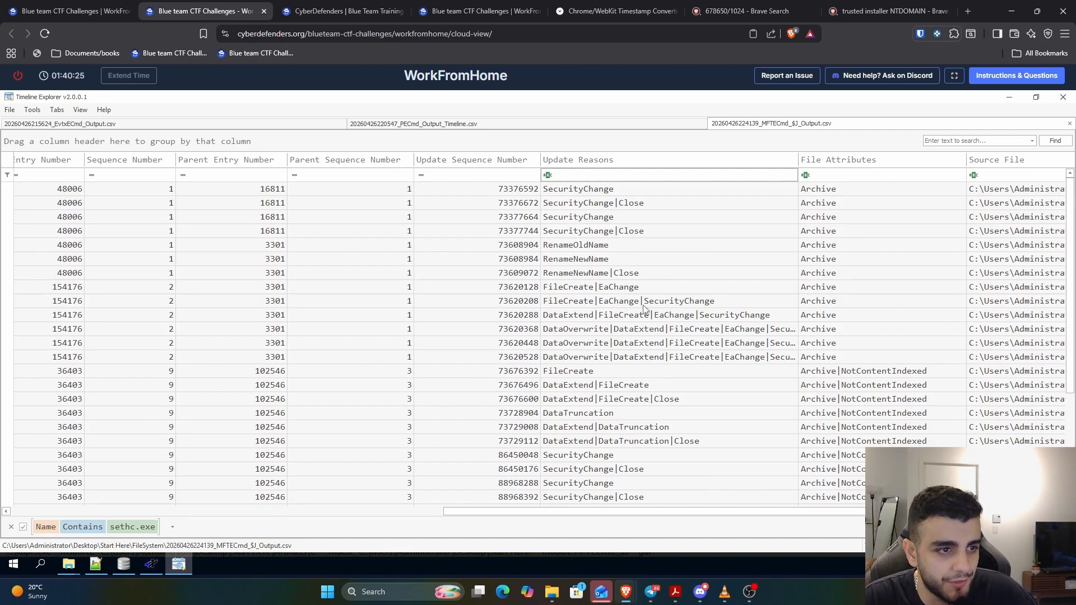
Step: Compare the entry numbers of the original, renamed sethc.exe with those of the sethc.exe entries logged at 09:20:42
drag(465, 511, 3, 512)
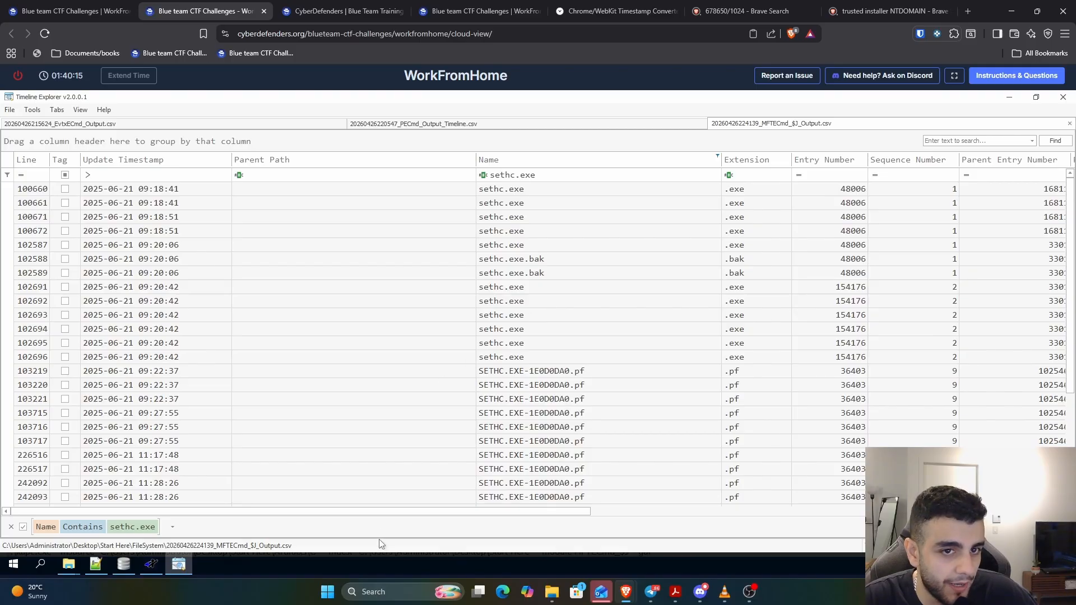
drag(332, 514, 394, 512)
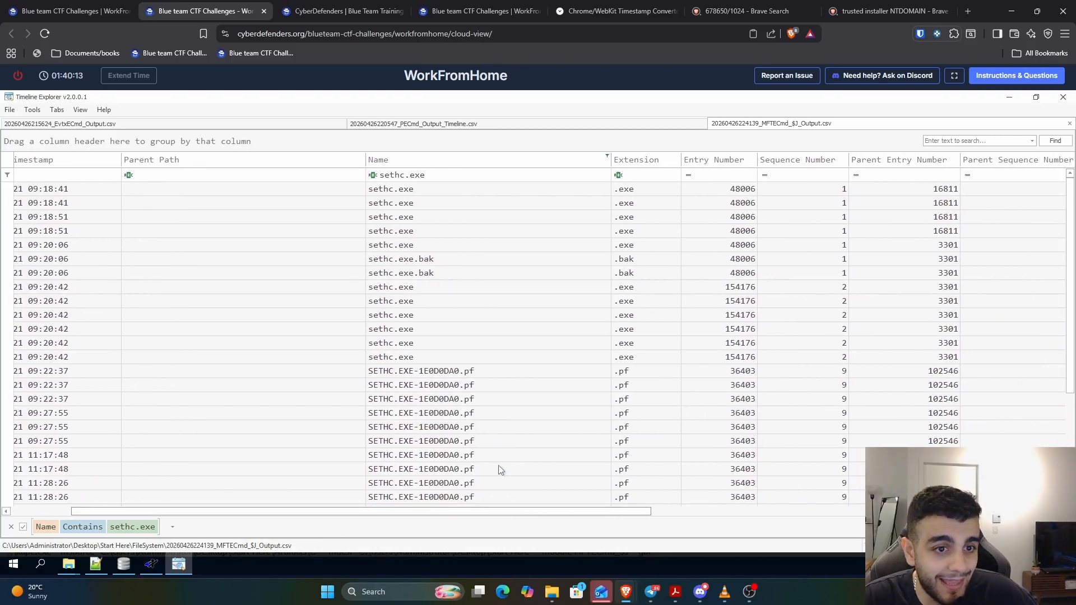
click(741, 250)
click(742, 301)
click(739, 249)
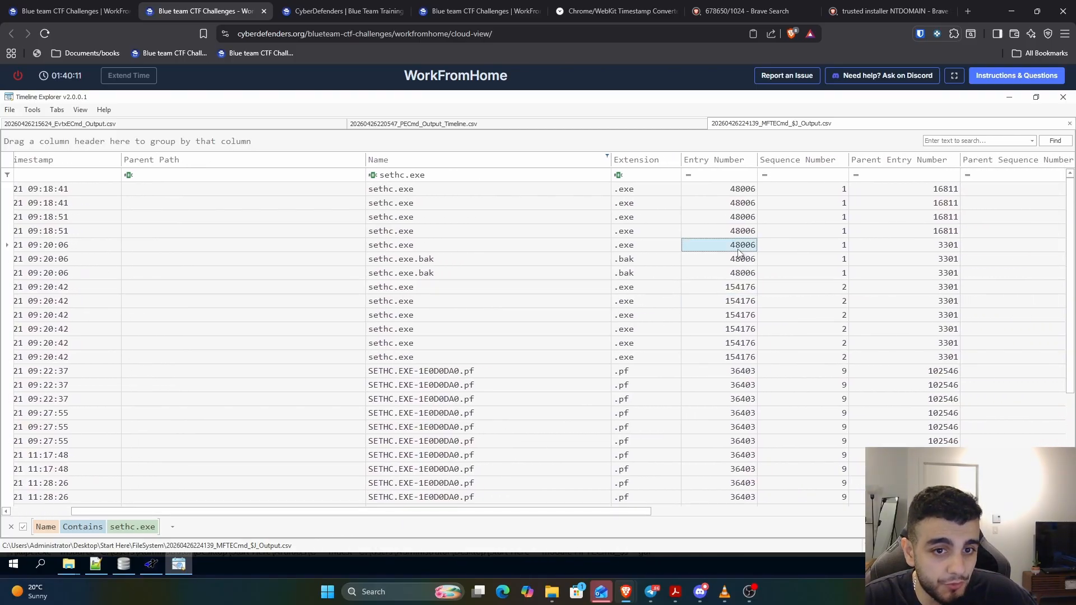
click(732, 303)
click(728, 245)
click(733, 302)
click(737, 259)
click(743, 331)
click(734, 259)
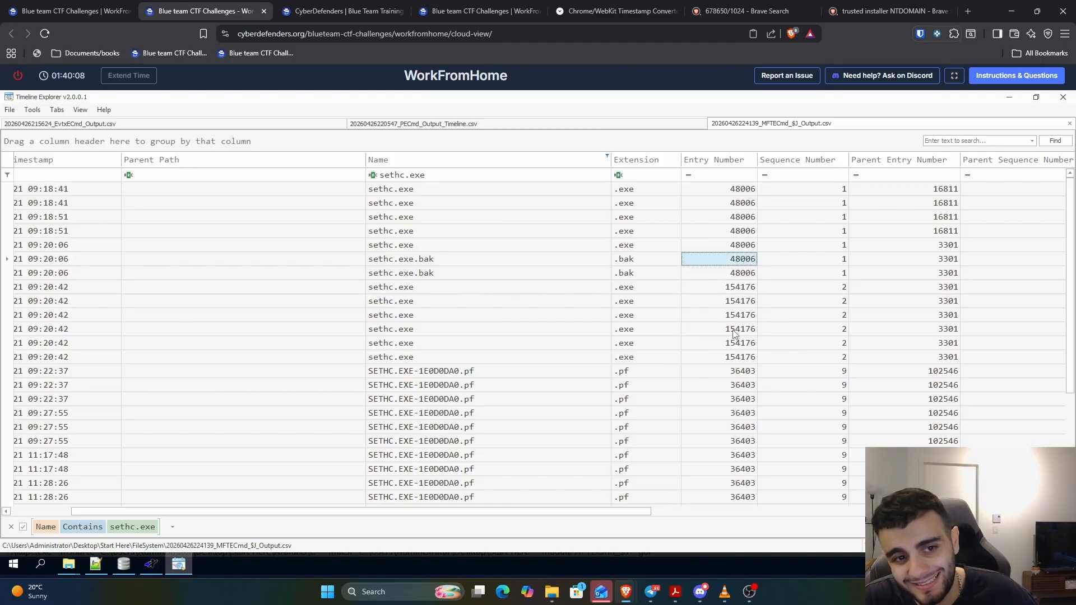
click(732, 329)
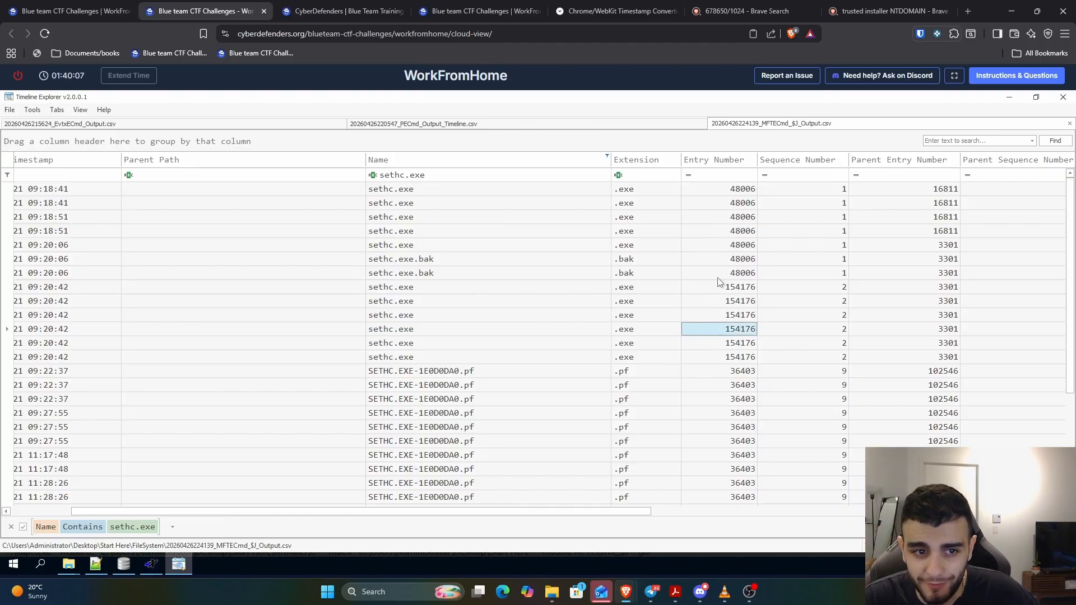
Step: Examine the update reasons, parent entry numbers and entry numbers of the sethc.exe entries that follow the rename
scroll(560, 518, right, 3)
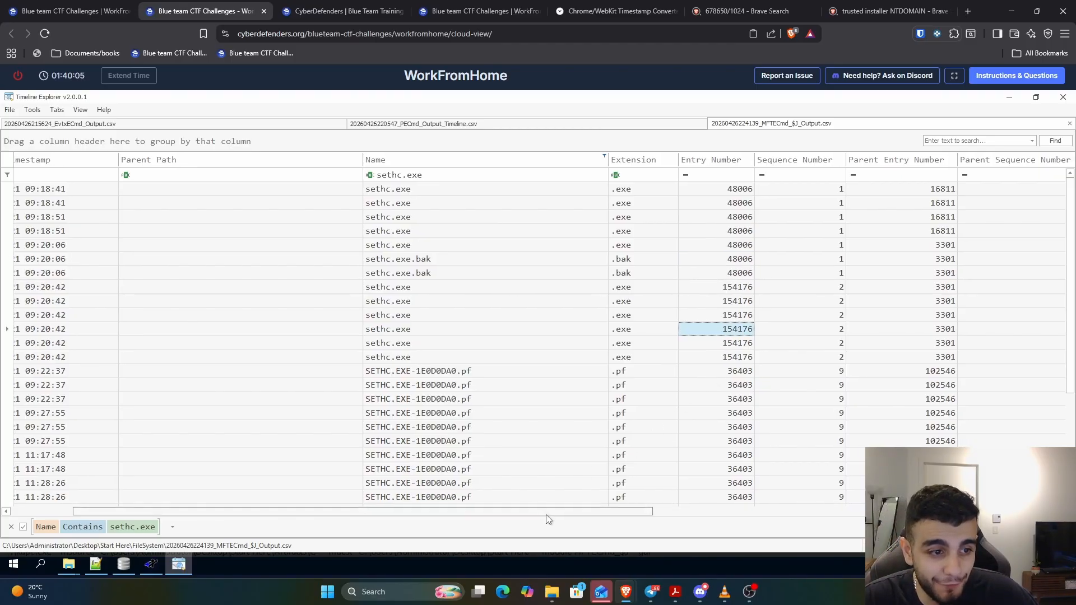
scroll(580, 518, right, 10)
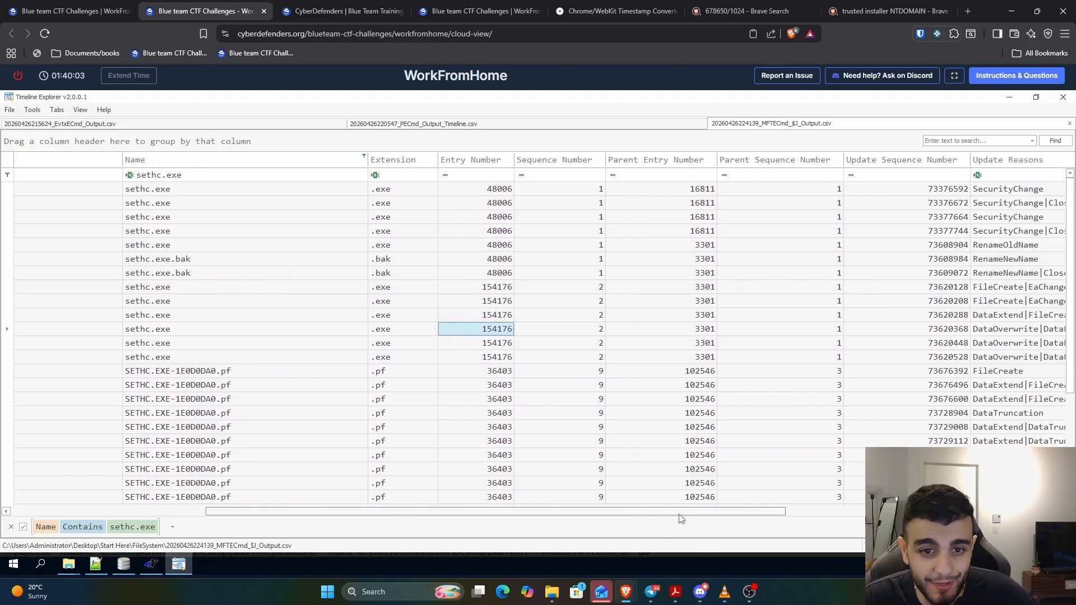
scroll(752, 518, right, 1)
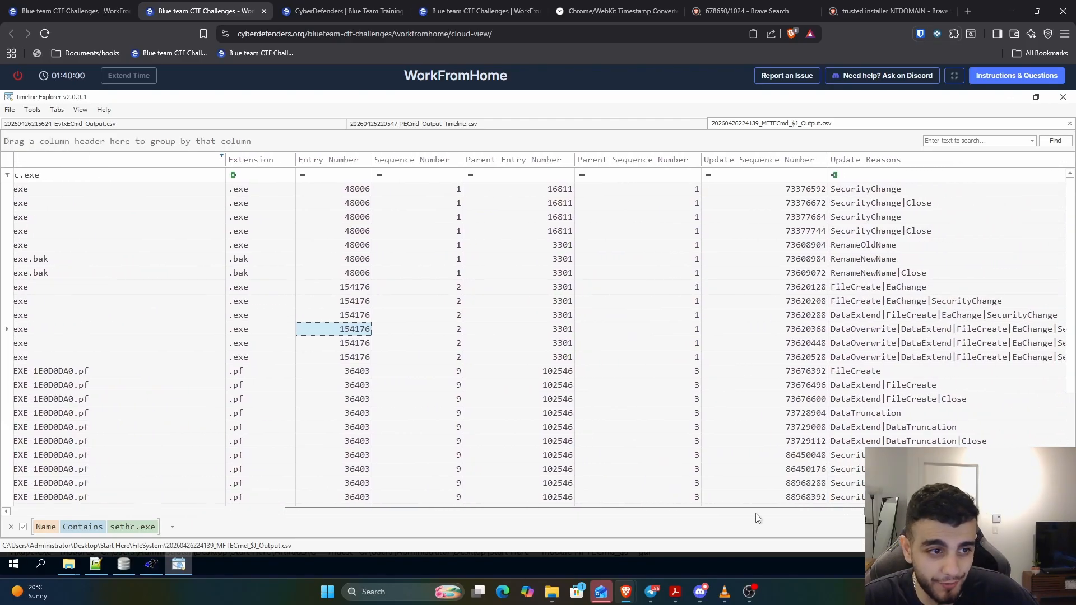
scroll(792, 521, right, 10)
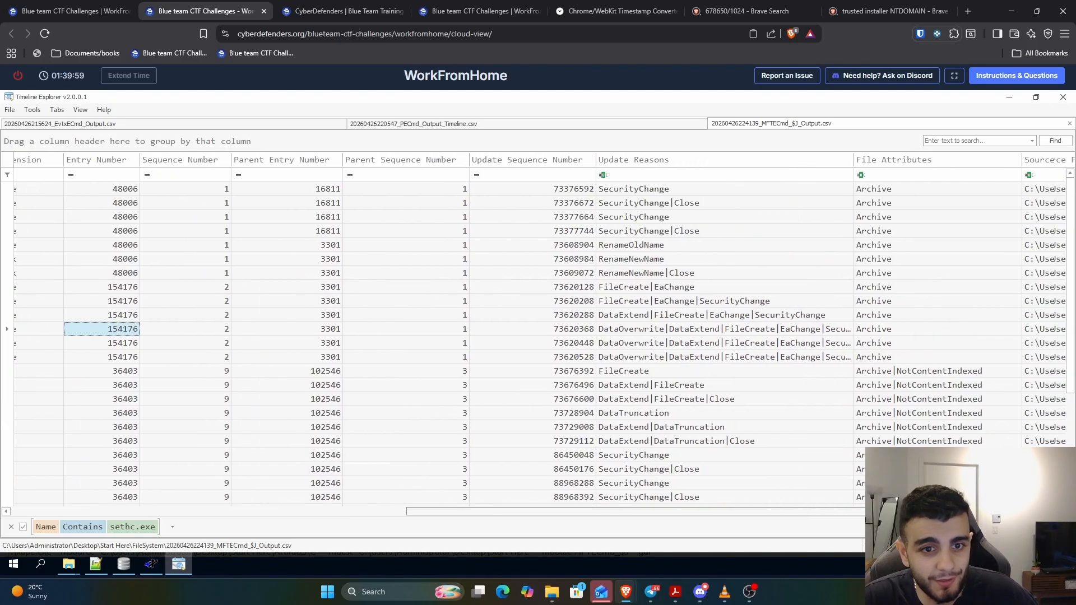
scroll(584, 509, left, 20)
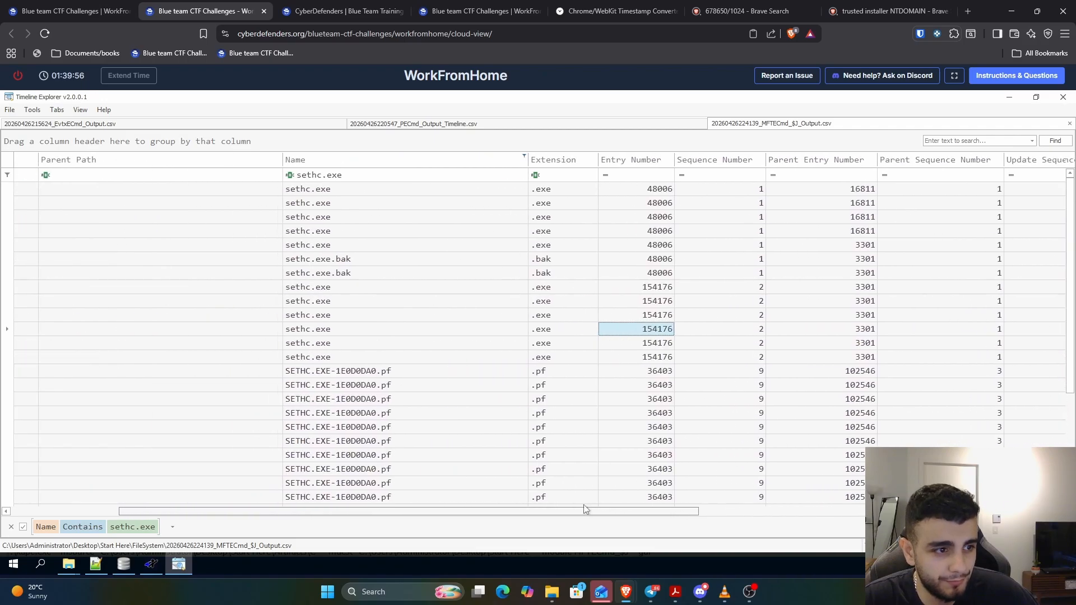
drag(539, 508, 676, 489)
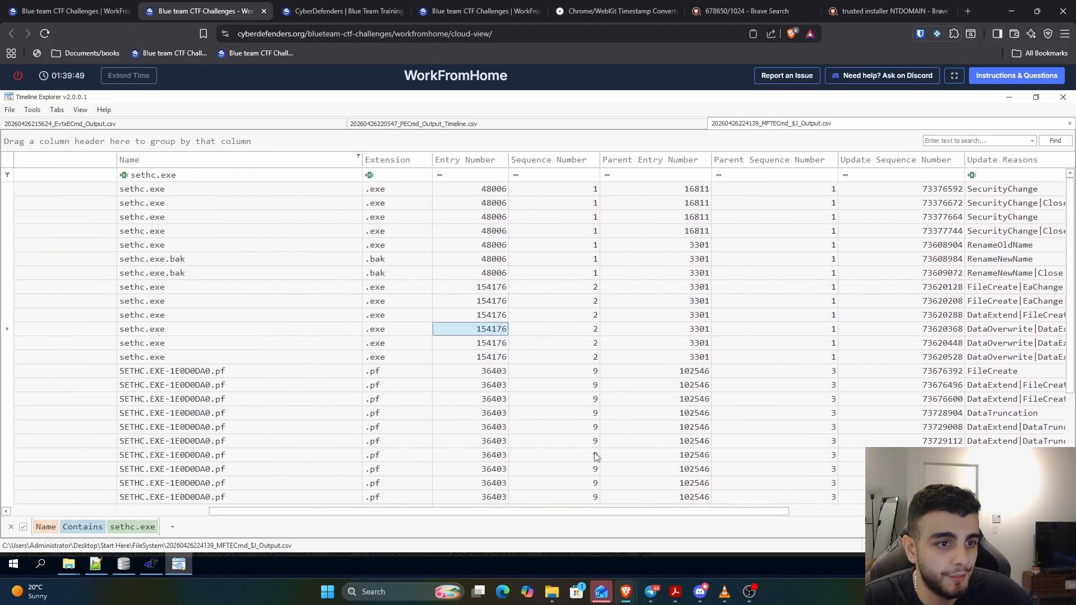
click(714, 390)
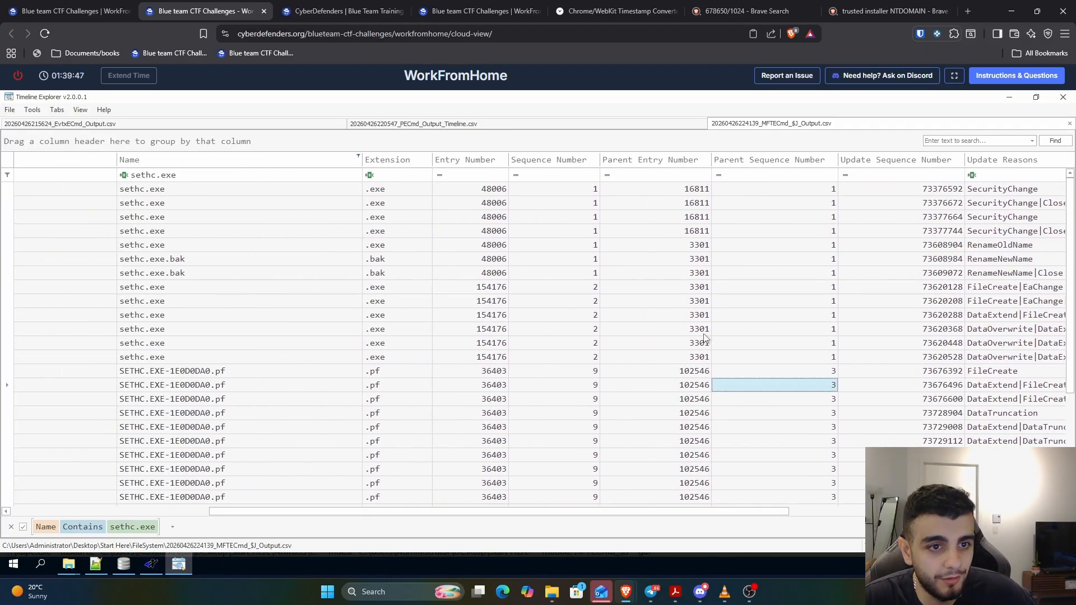
click(704, 334)
click(499, 315)
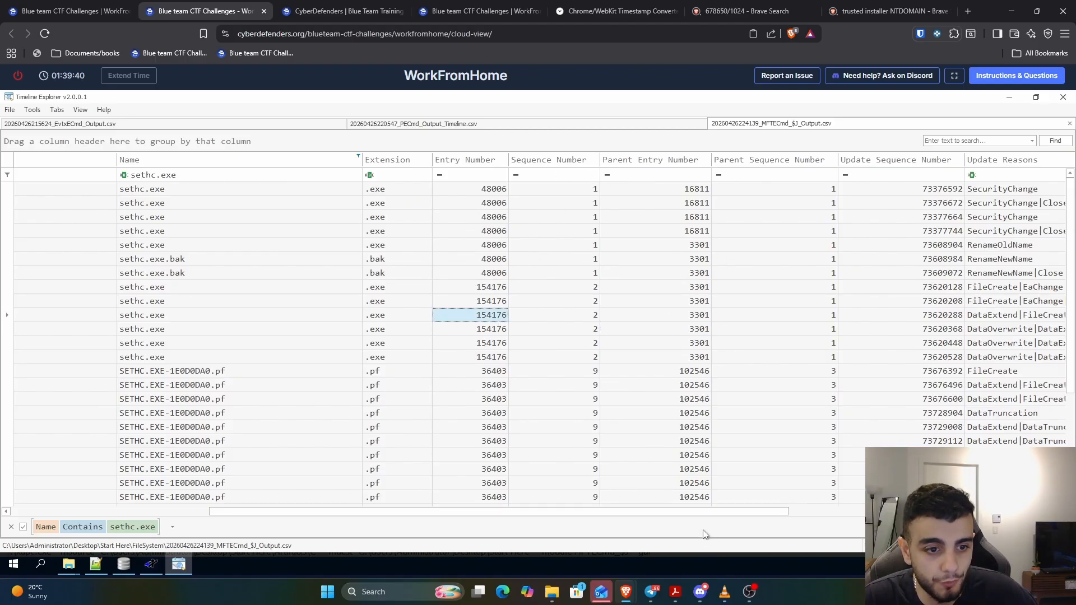
Step: Switch to gkape, show the lab full screen, and replace the module Name filter with a Description filter for "mft"
mouse_move(709, 514)
mouse_down()
mouse_move(900, 513)
mouse_move(718, 506)
mouse_up()
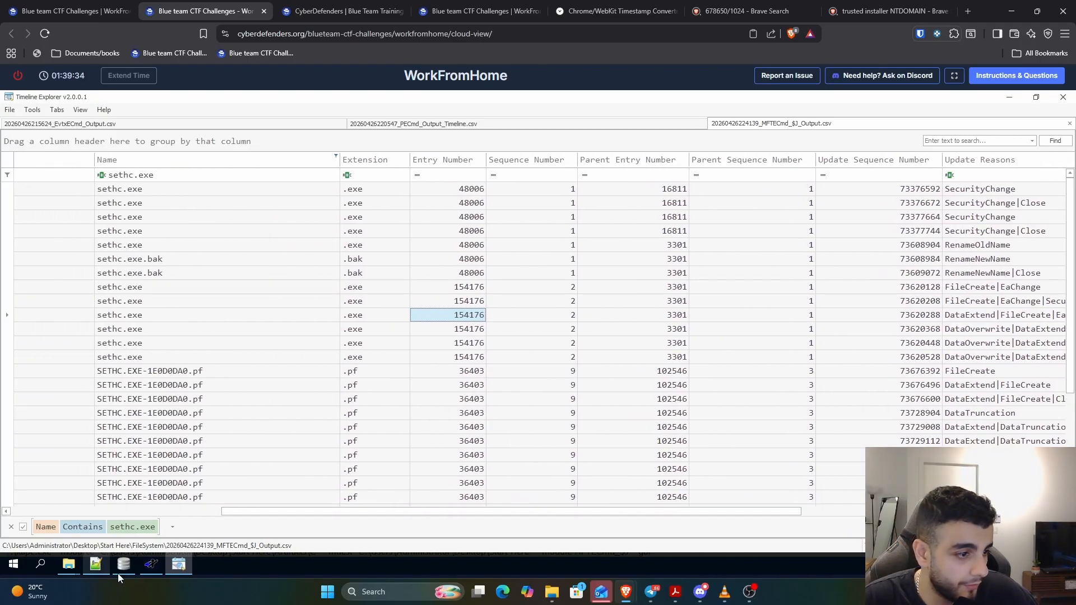
click(157, 567)
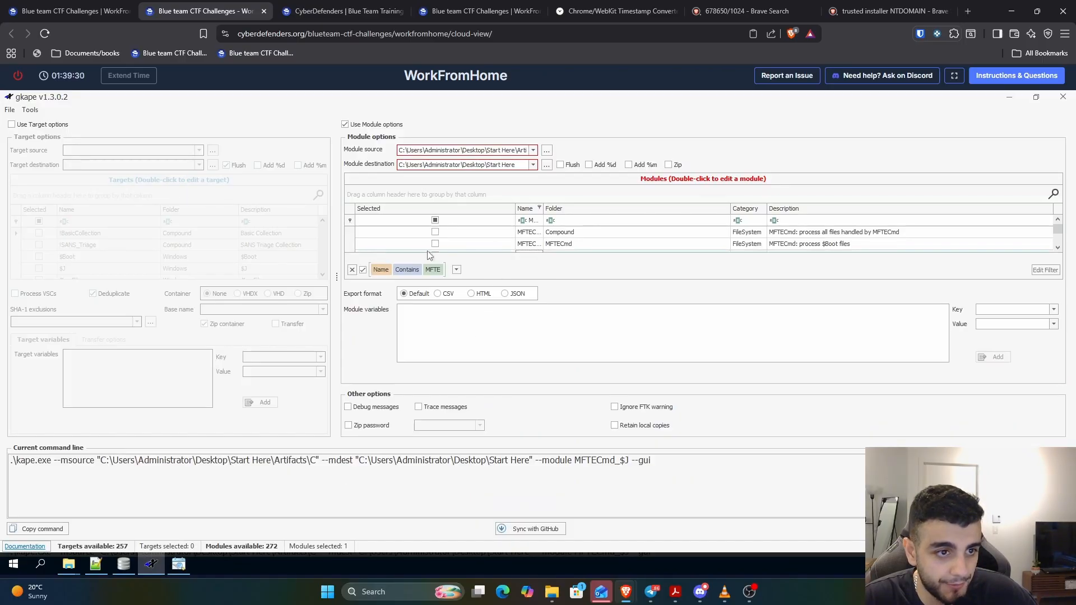
click(562, 247)
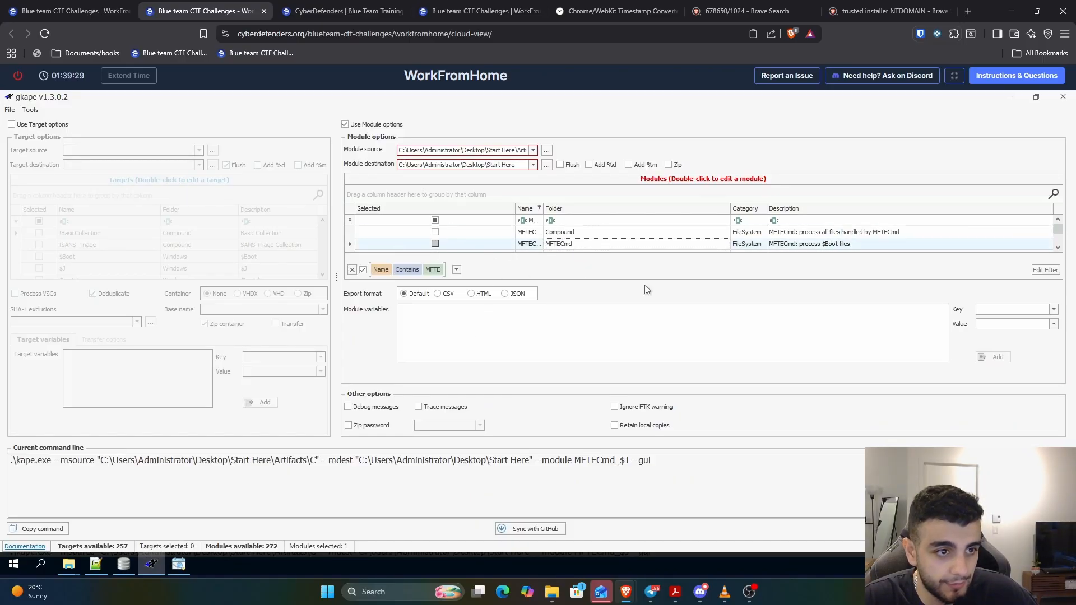
click(957, 75)
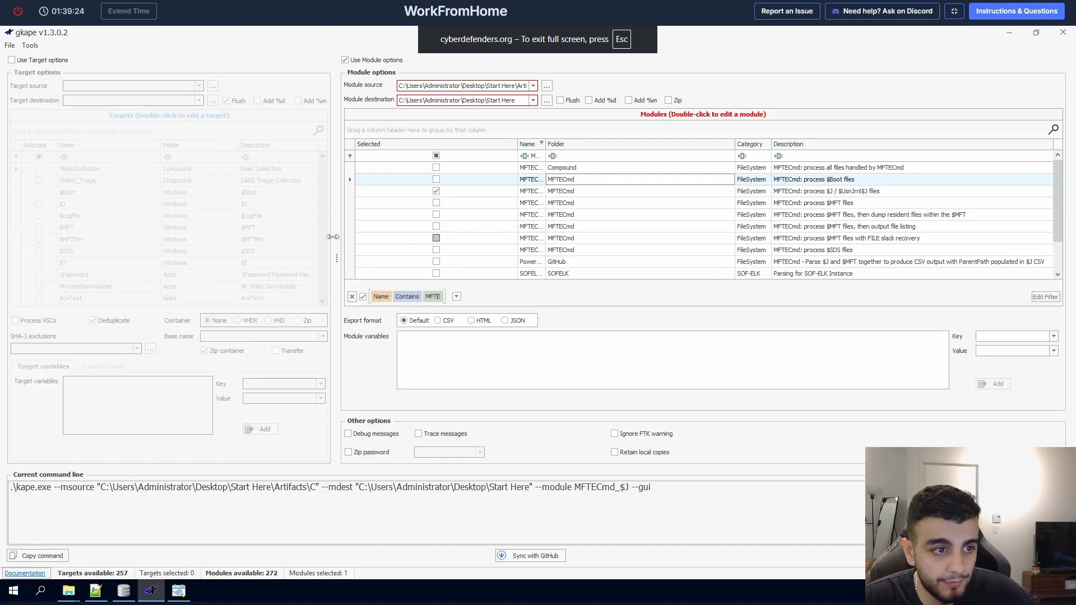
click(352, 296)
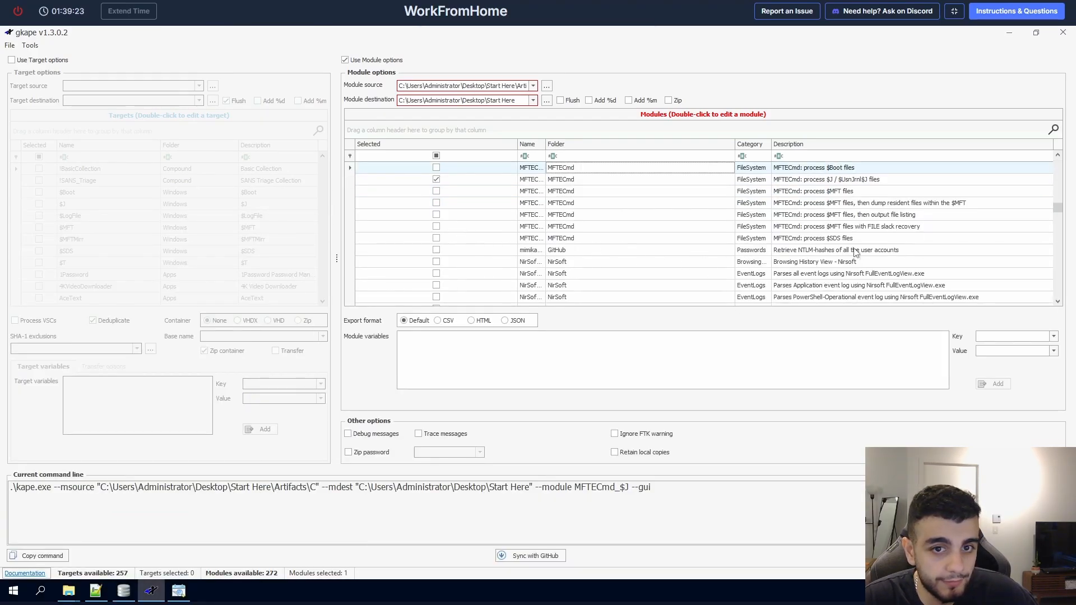
click(821, 157)
text(mft)
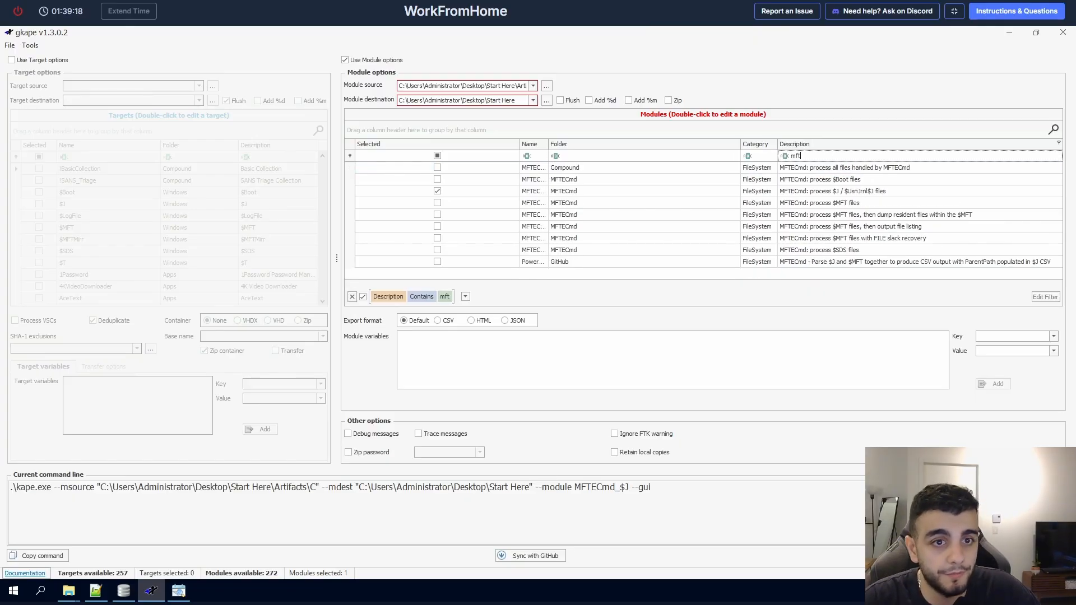
Step: Select the MFTECmd module that processes $MFT files instead of the $J one, and execute it
click(881, 205)
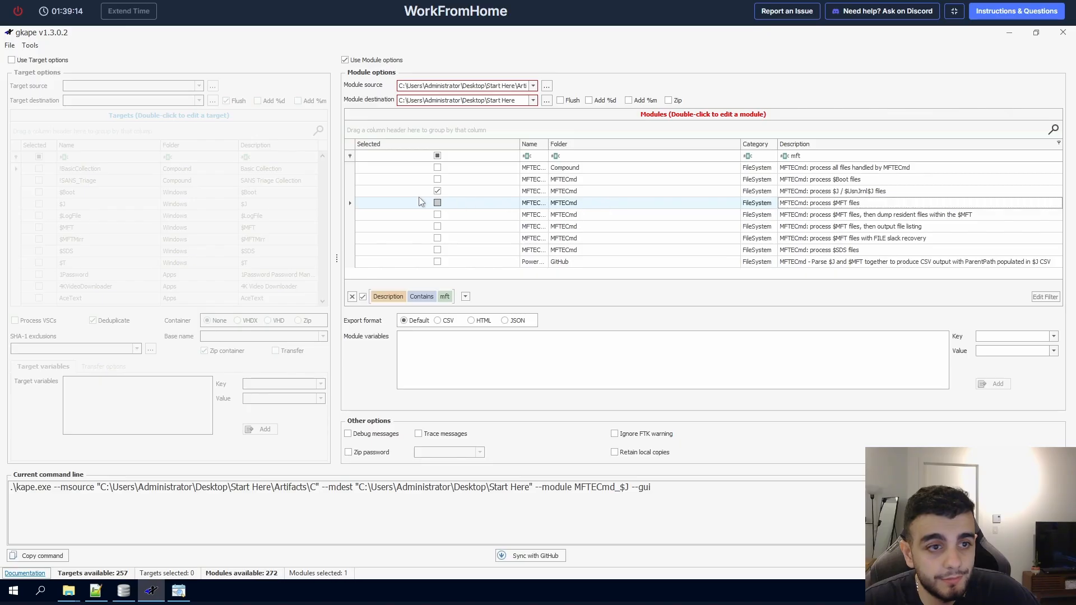
click(437, 202)
click(437, 191)
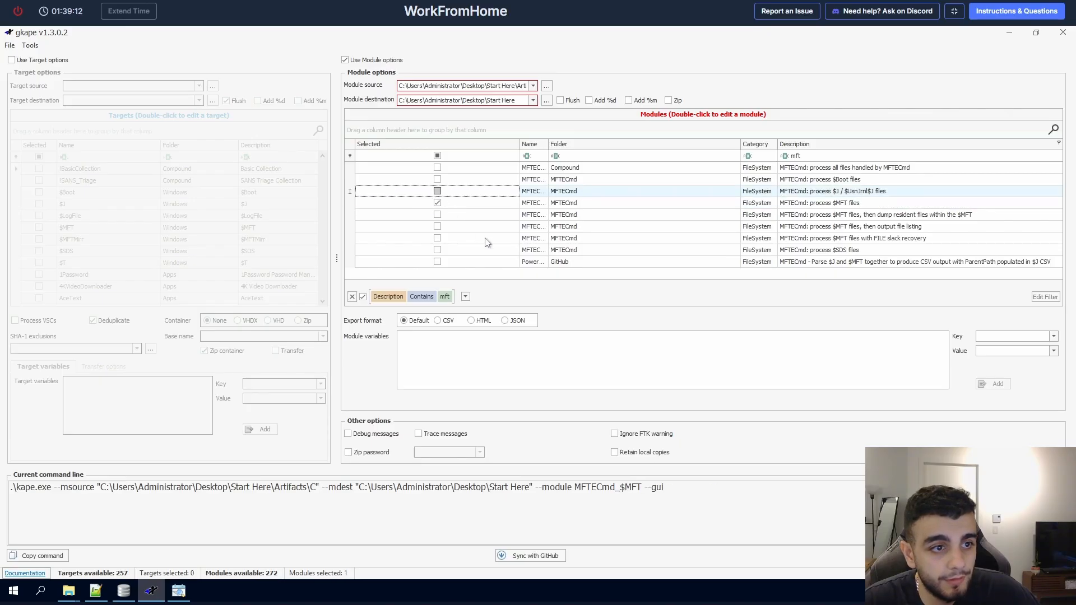
click(851, 207)
click(1037, 556)
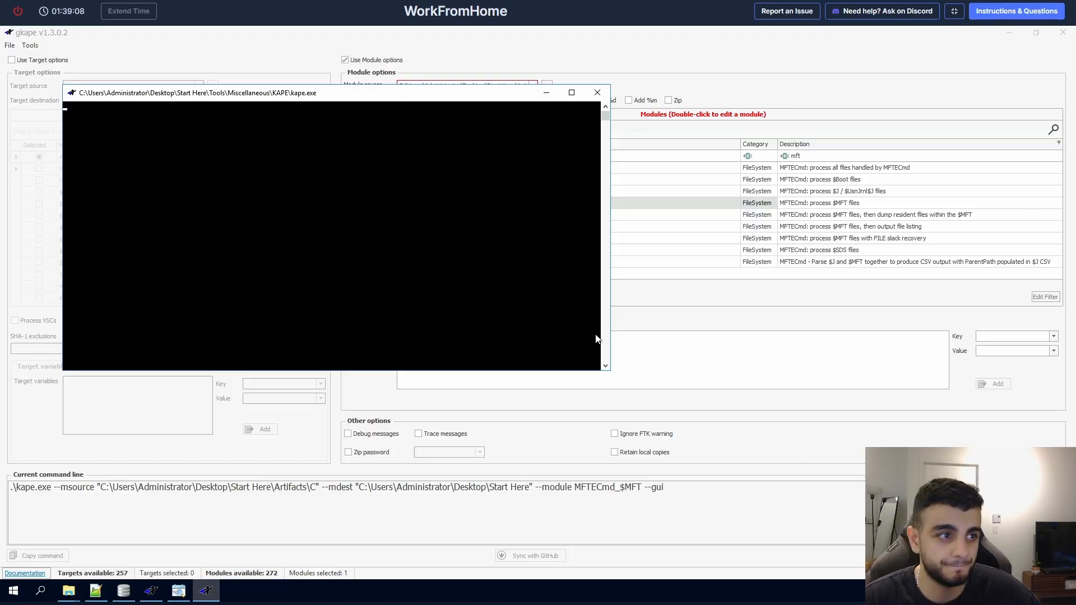
Step: Read the Q13 question in the lab questions, and return to the sethc.exe journal entries in Timeline Explorer
click(1040, 17)
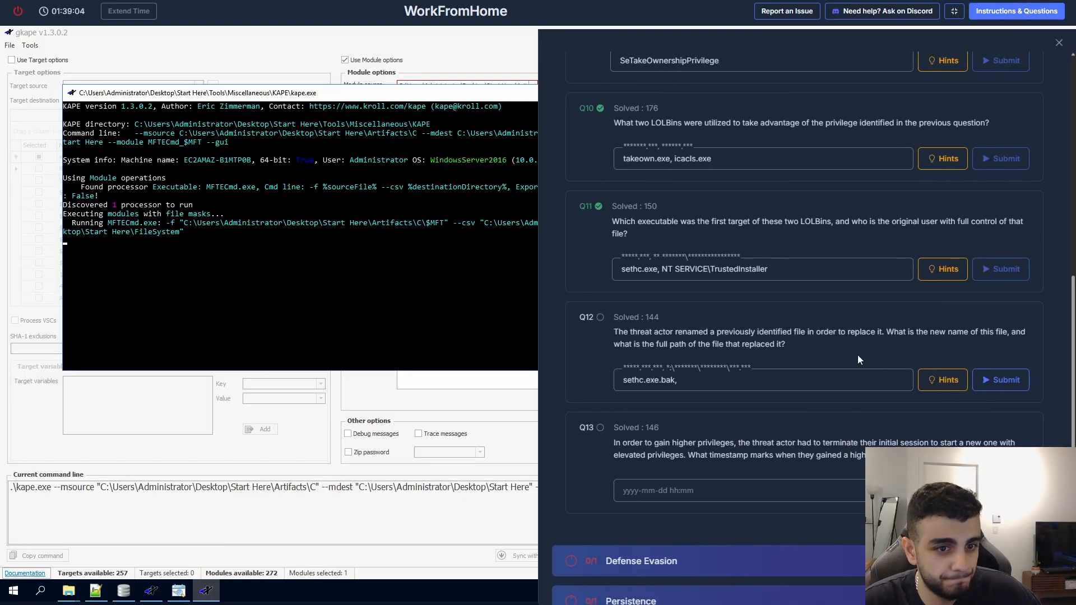
triple_click(692, 458)
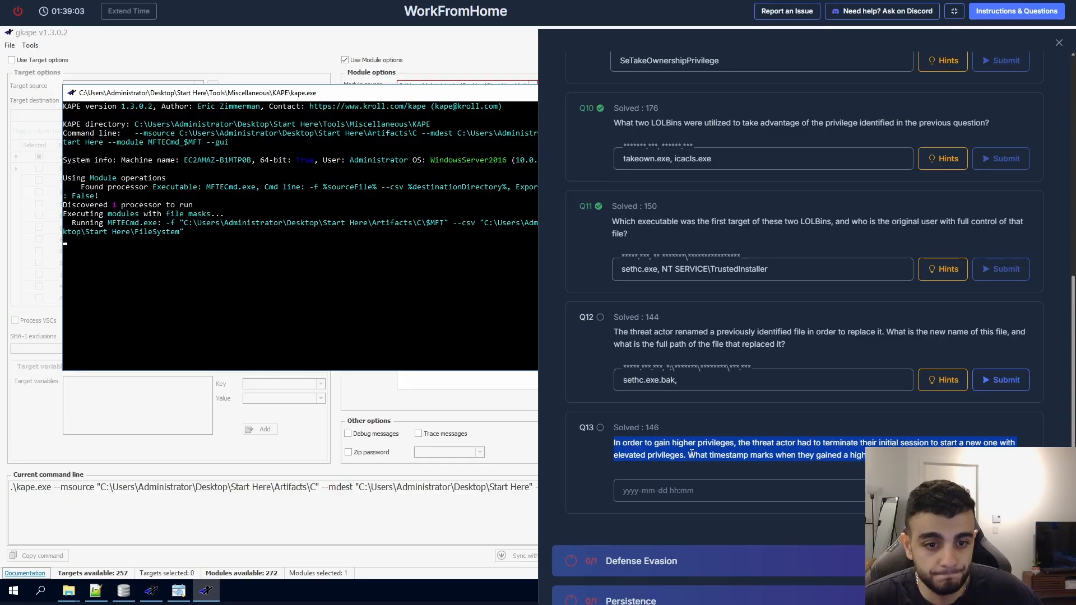
click(303, 349)
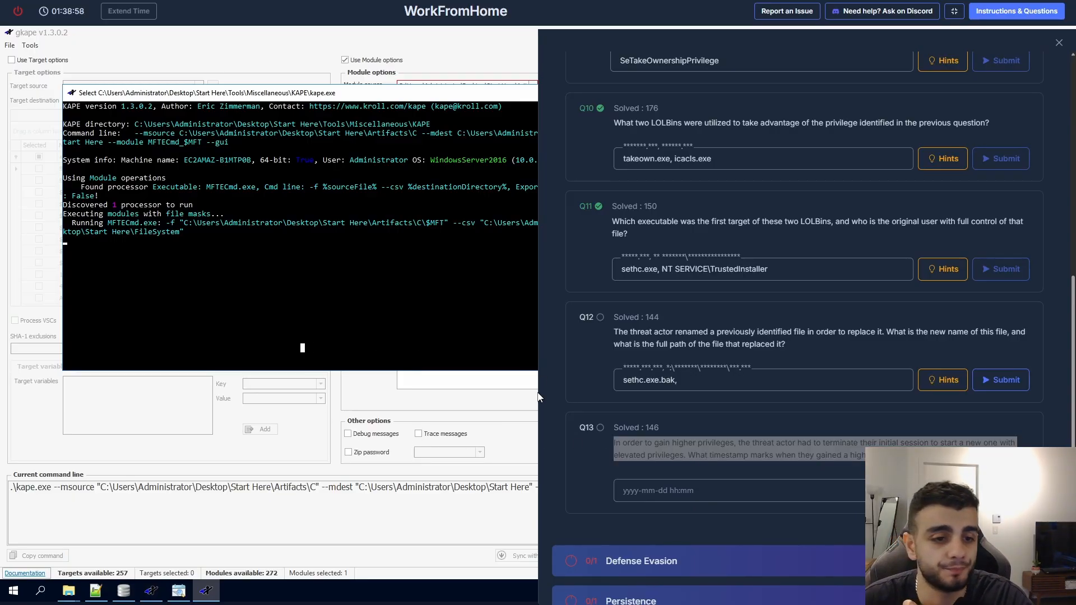
click(178, 591)
click(1059, 43)
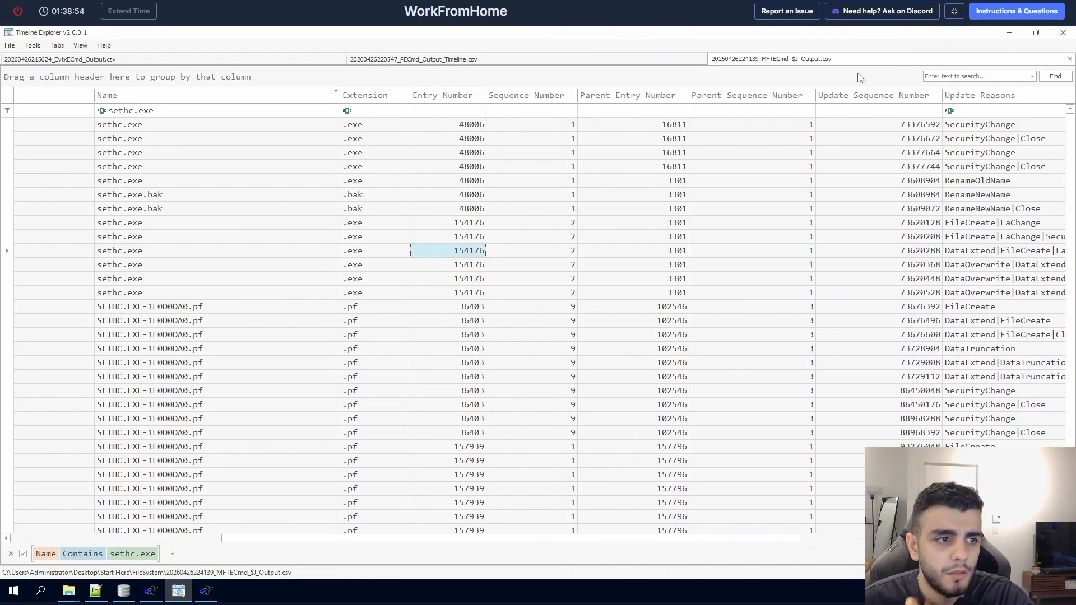
Step: Compare the entry numbers of the original sethc.exe with those of the sethc.exe created after the rename
double_click(466, 251)
click(752, 177)
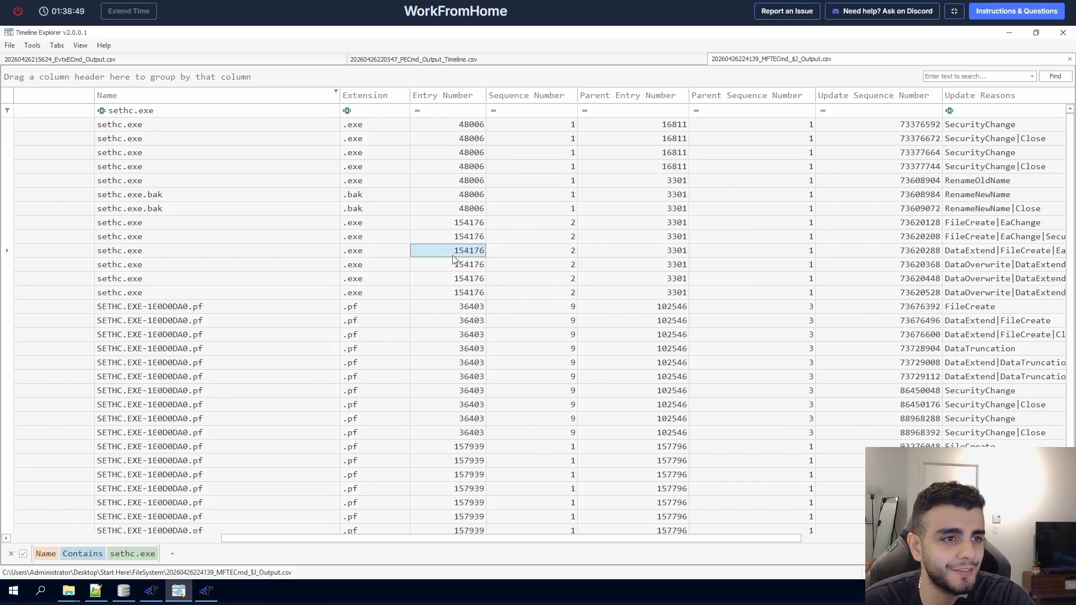
click(458, 157)
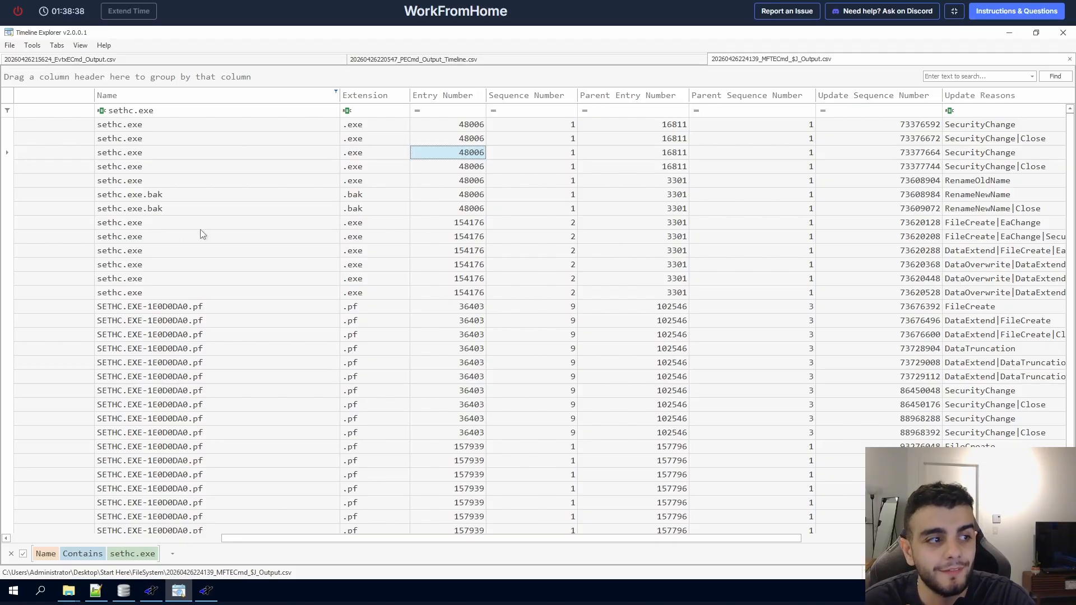
click(137, 240)
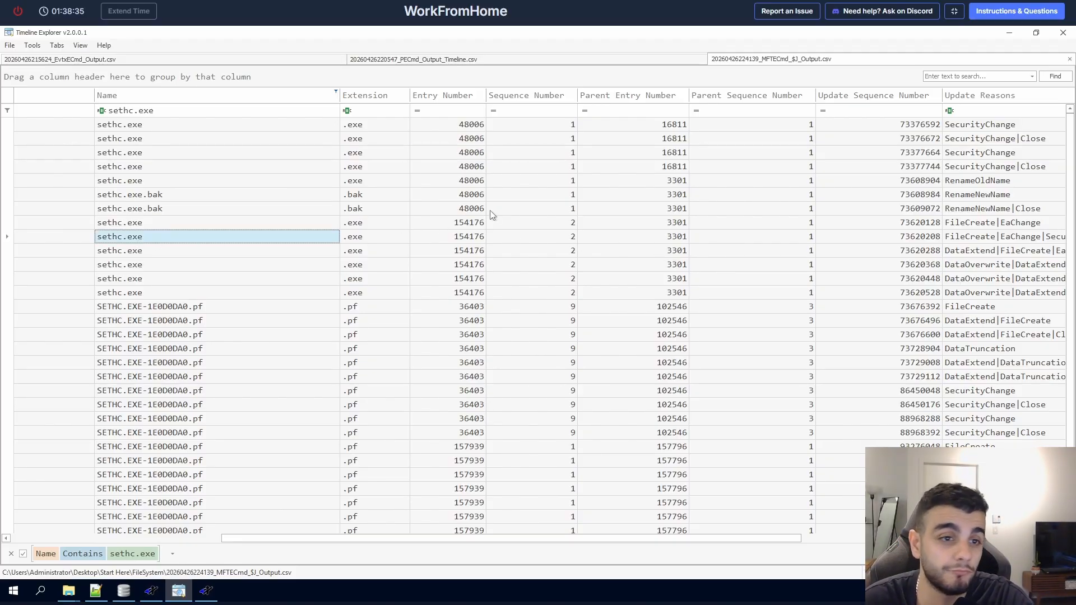
click(206, 590)
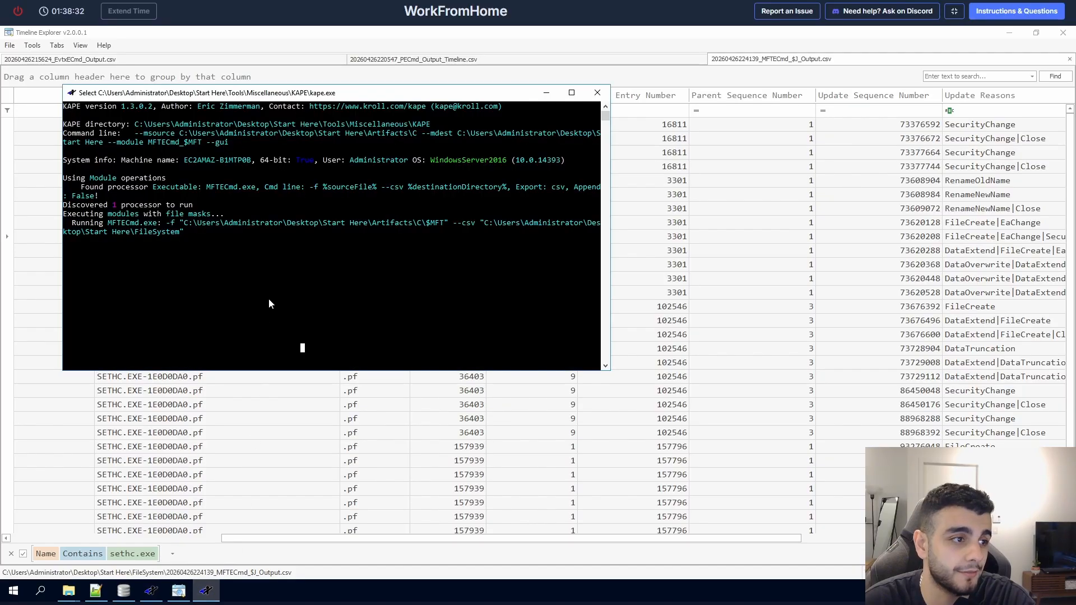
key(Return)
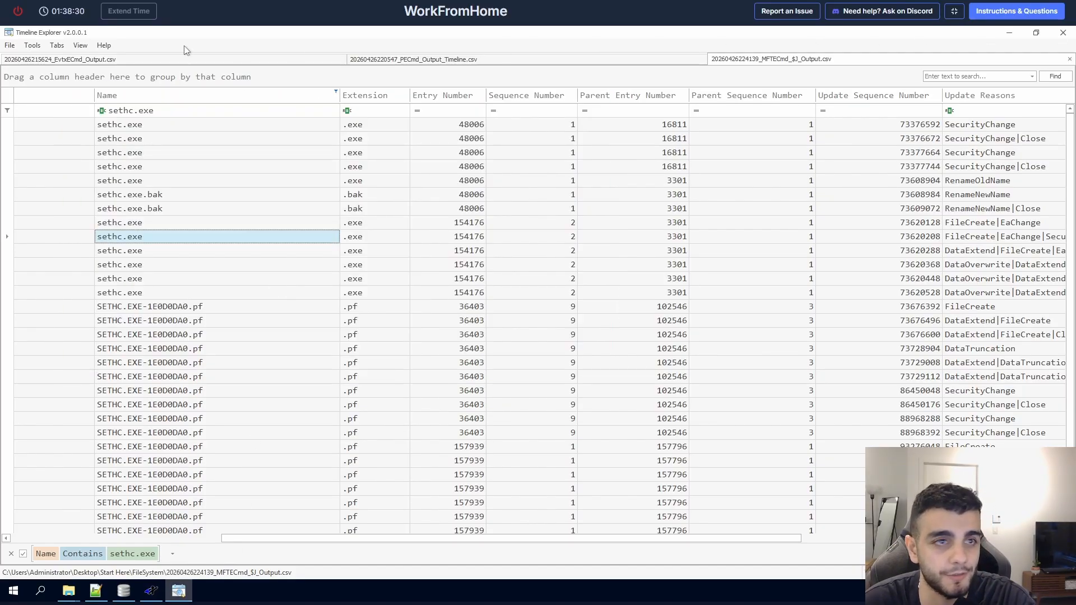
click(10, 45)
click(53, 79)
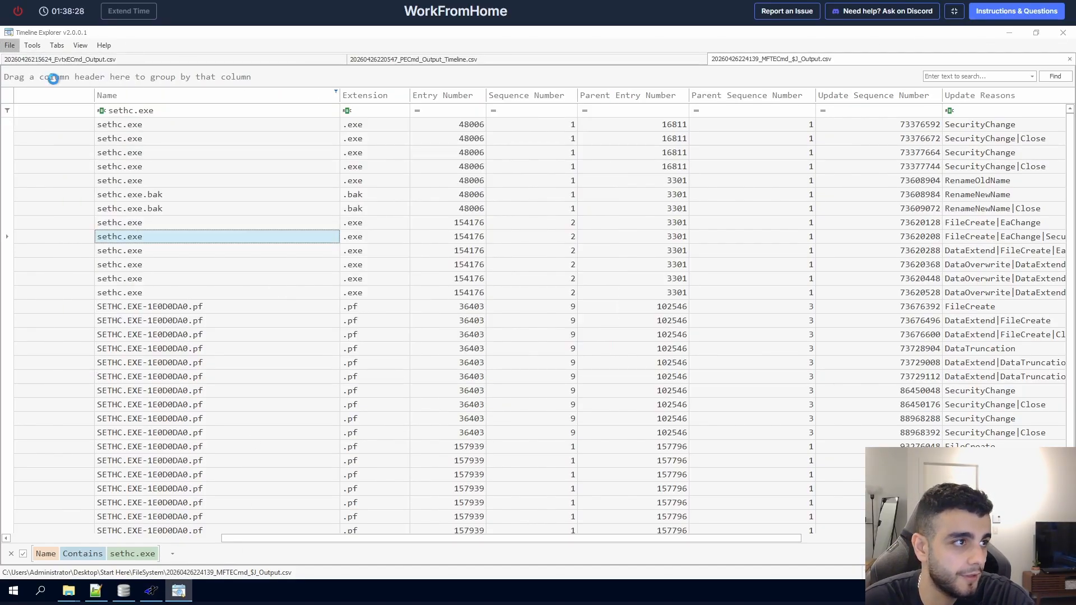
click(224, 129)
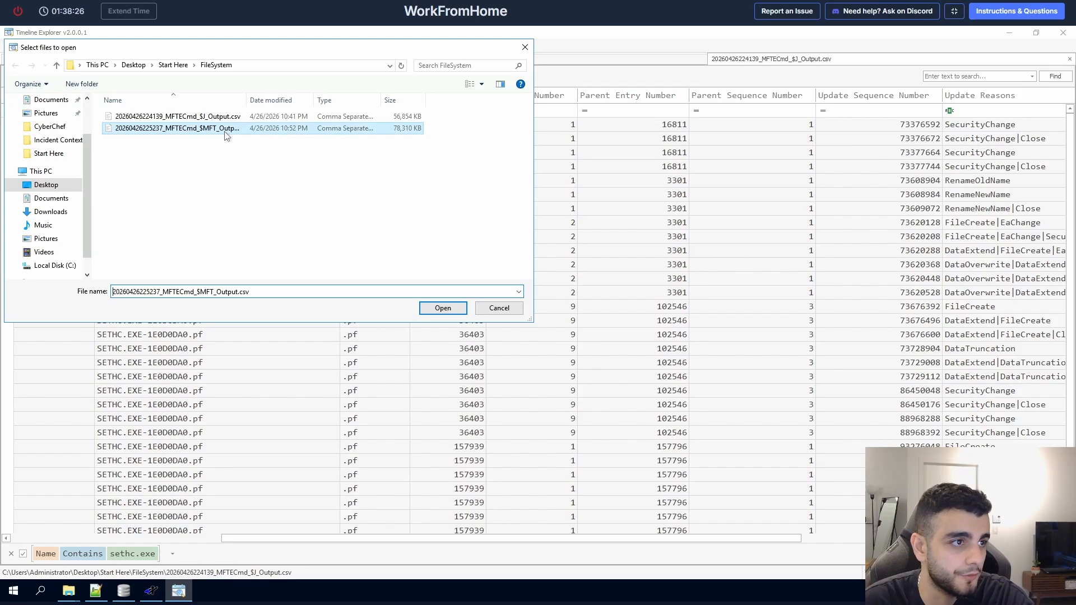
click(458, 311)
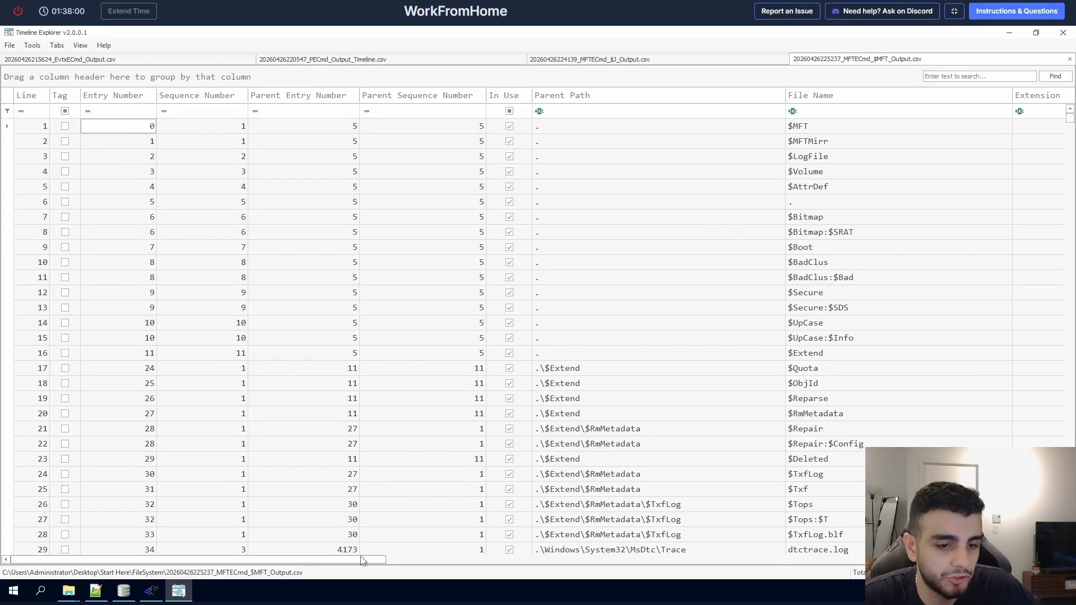
drag(362, 560, 399, 563)
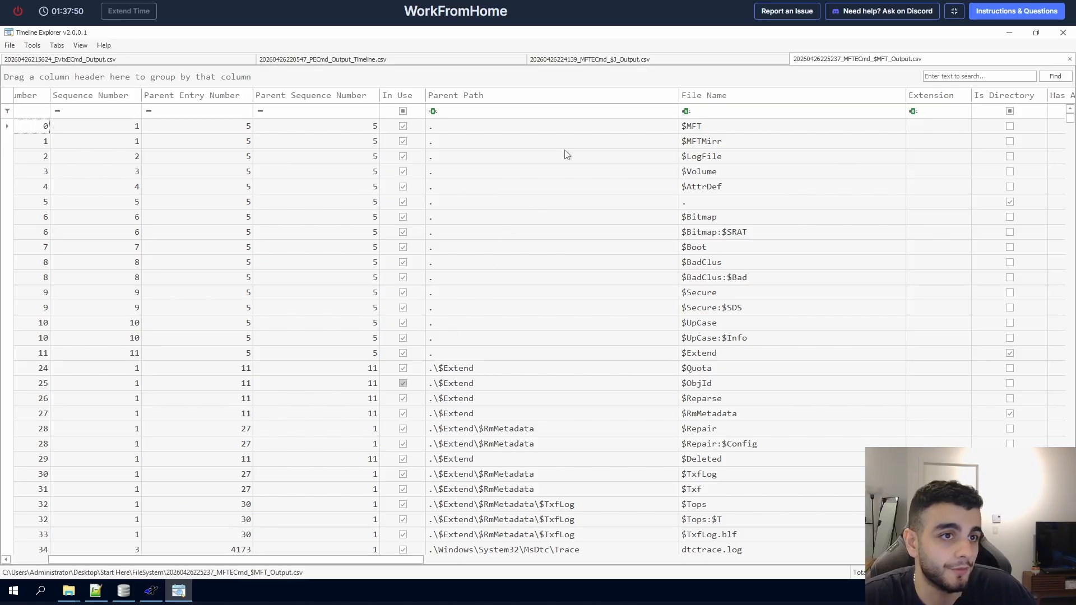
Step: Take the original sethc.exe's entry number from the $J output and filter the $MFT output's Entry Number to 48006
click(656, 62)
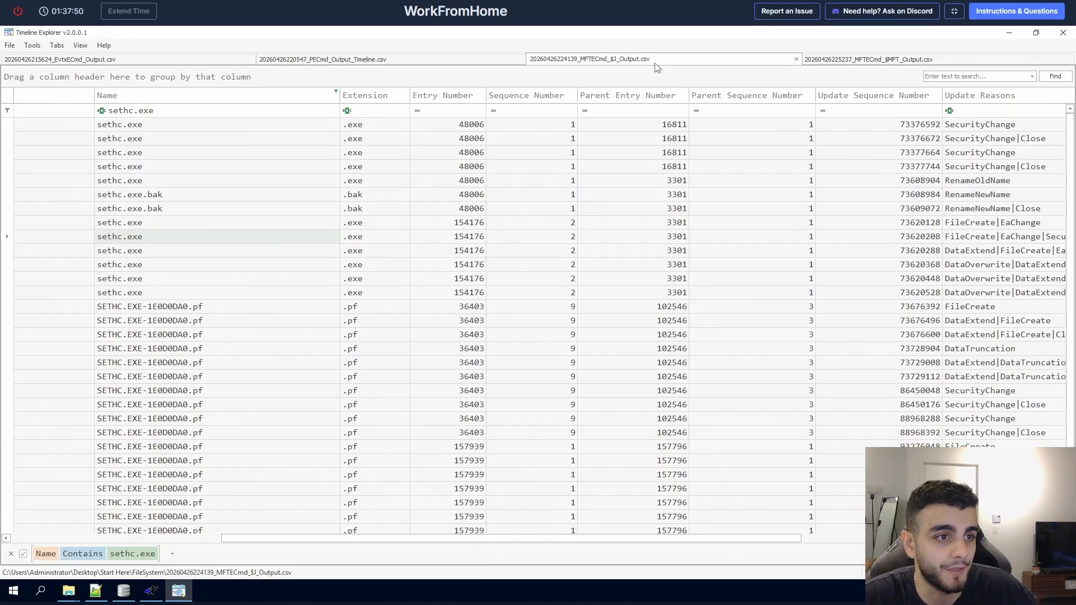
double_click(475, 128)
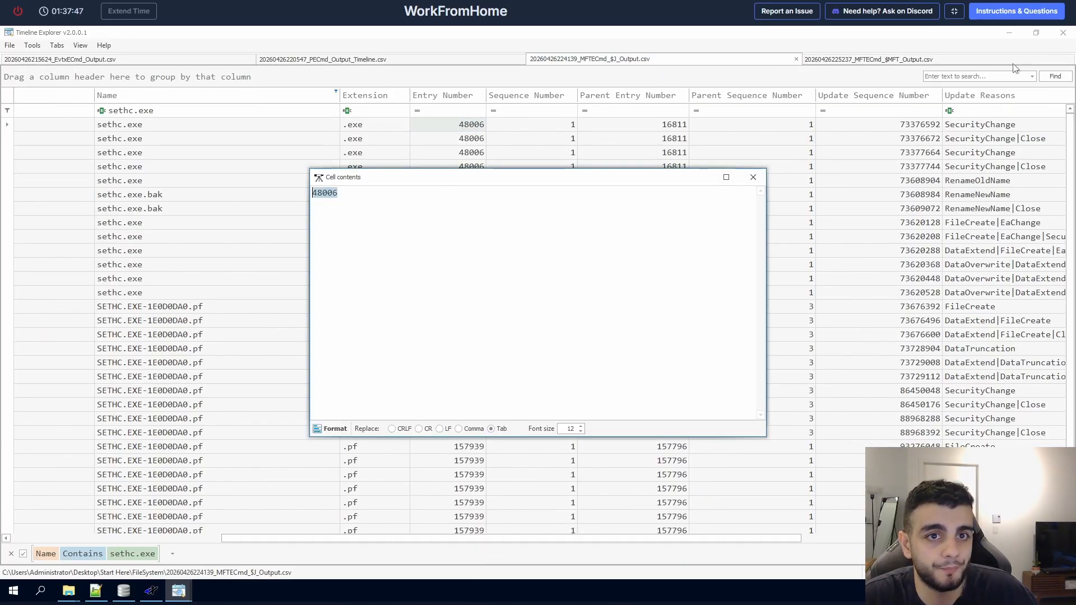
click(996, 62)
drag(325, 563, 264, 552)
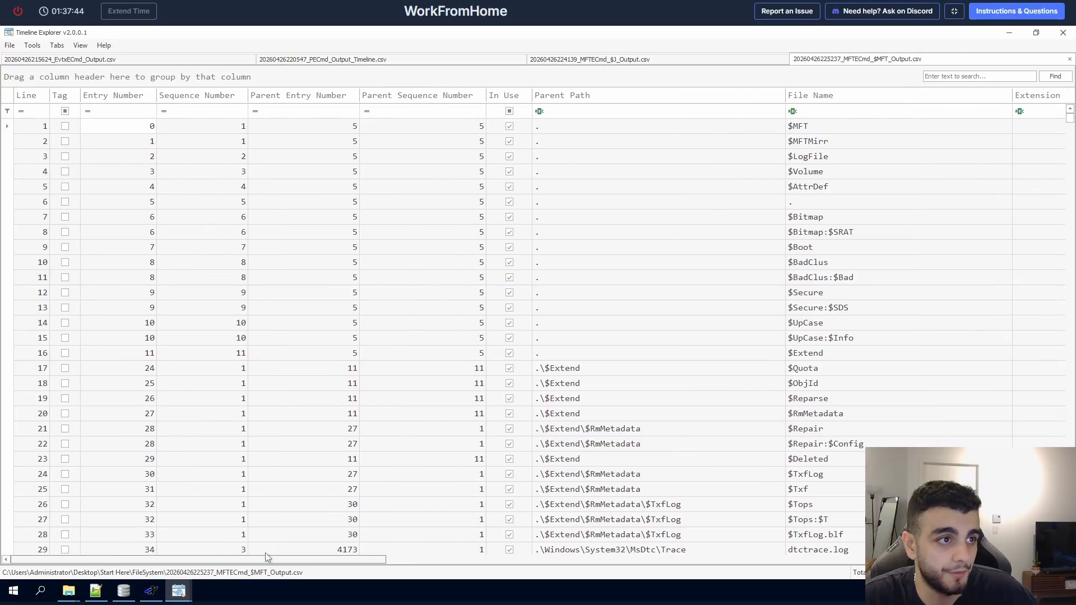
click(135, 111)
text(48006)
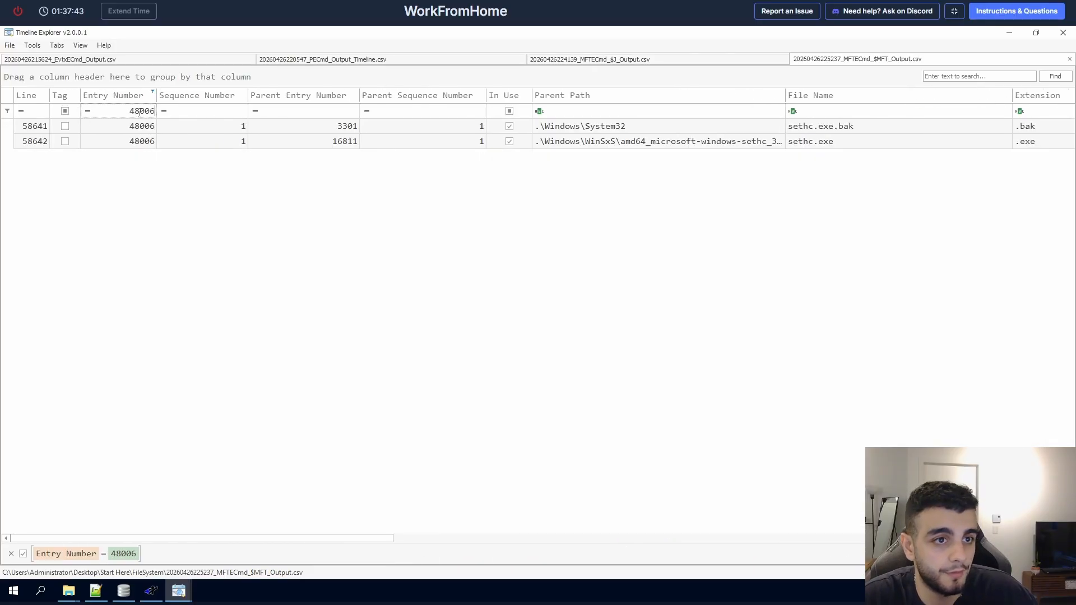
drag(257, 539, 361, 540)
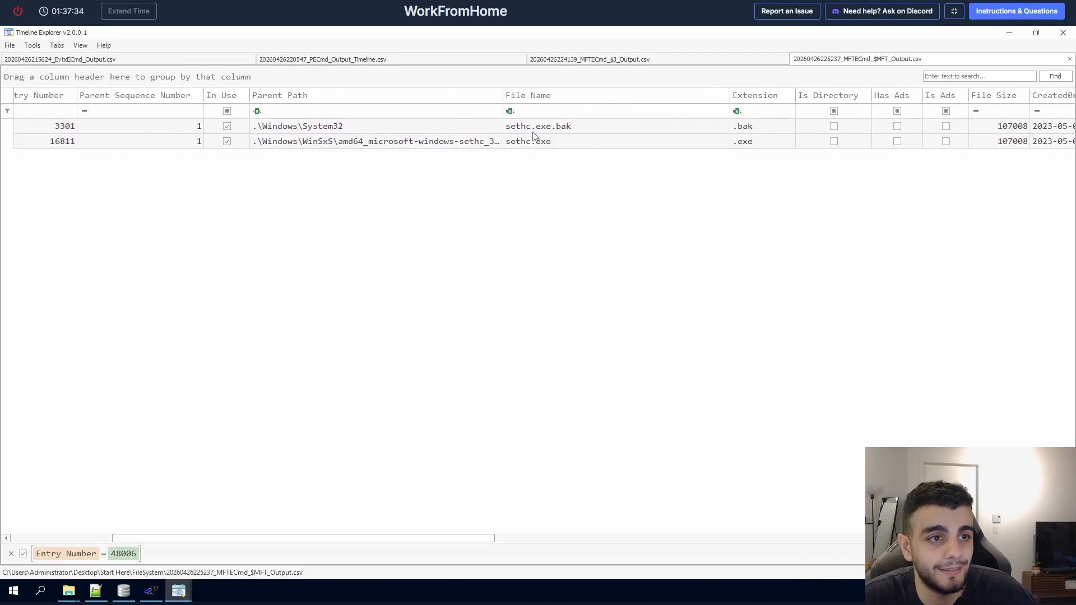
drag(465, 539, 294, 525)
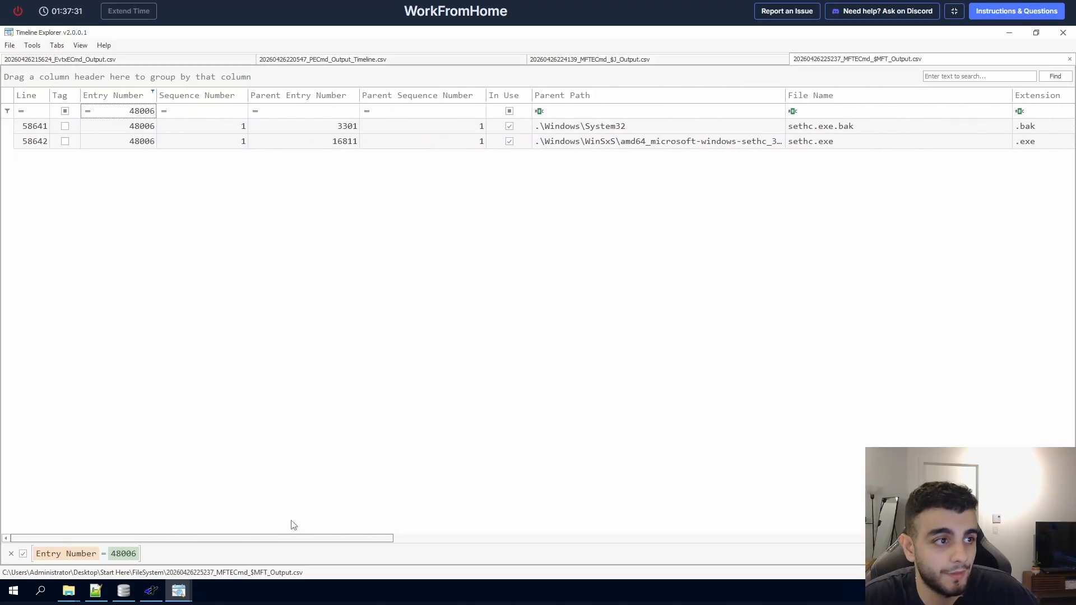
Step: Copy the replacement sethc.exe's entry number from the $J output and filter the $MFT output's Entry Number to 154176
click(712, 60)
double_click(473, 238)
key(ctrl+c)
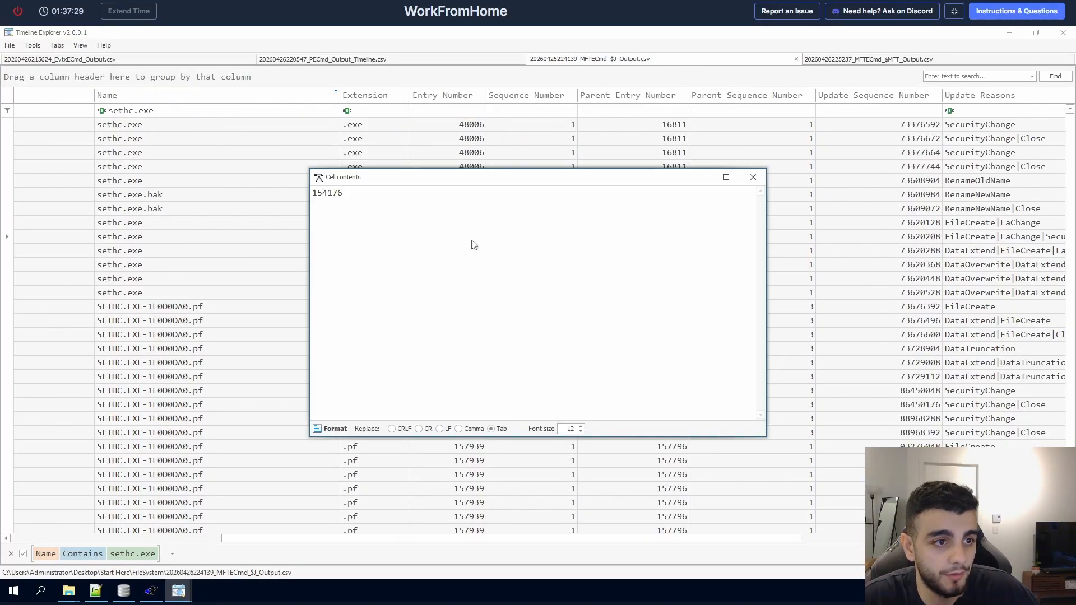
click(947, 60)
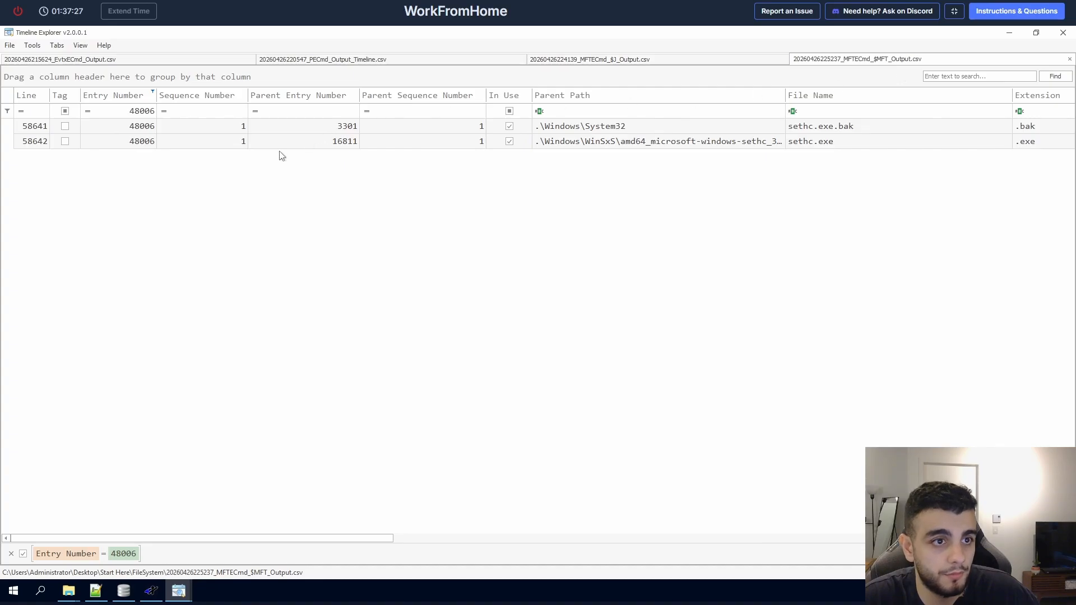
click(134, 111)
key(ctrl+v)
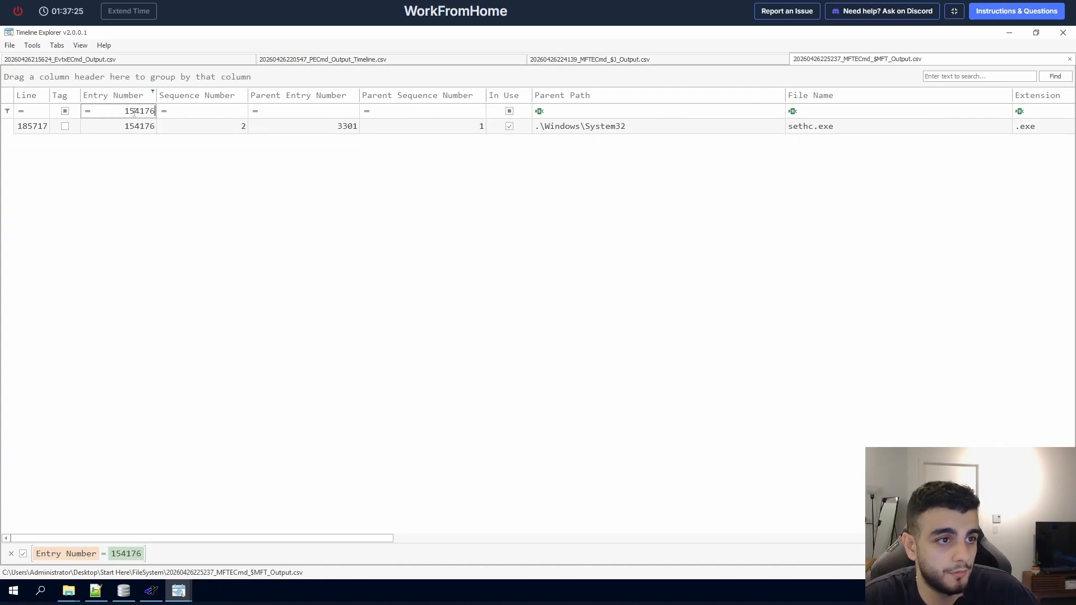
drag(307, 539, 453, 541)
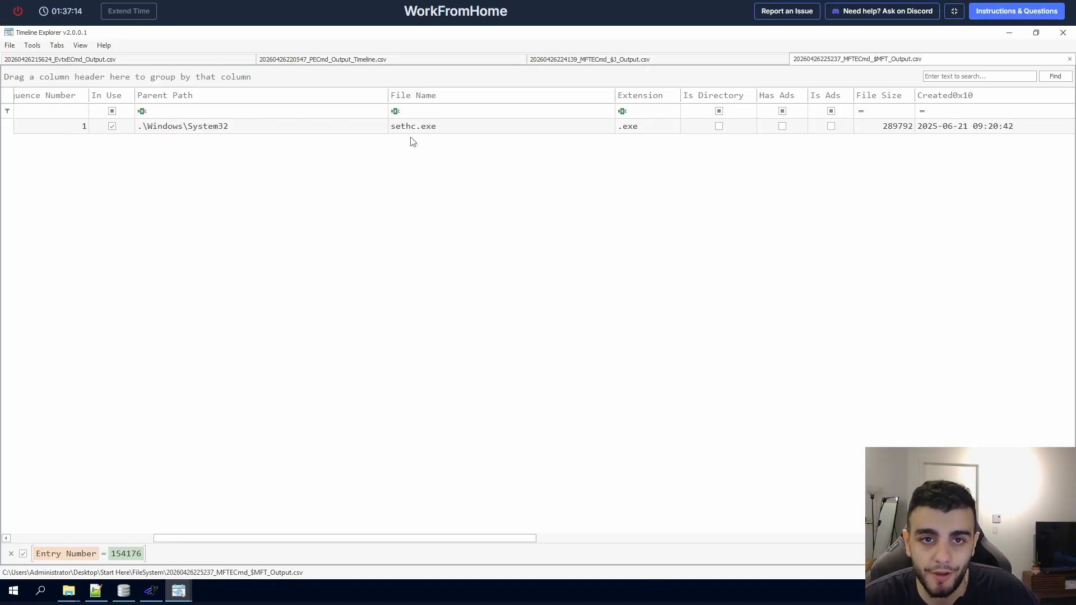
Step: Open the File Size value of the replacement sethc.exe, and clear the Entry Number filter from the $MFT output
drag(379, 541, 511, 540)
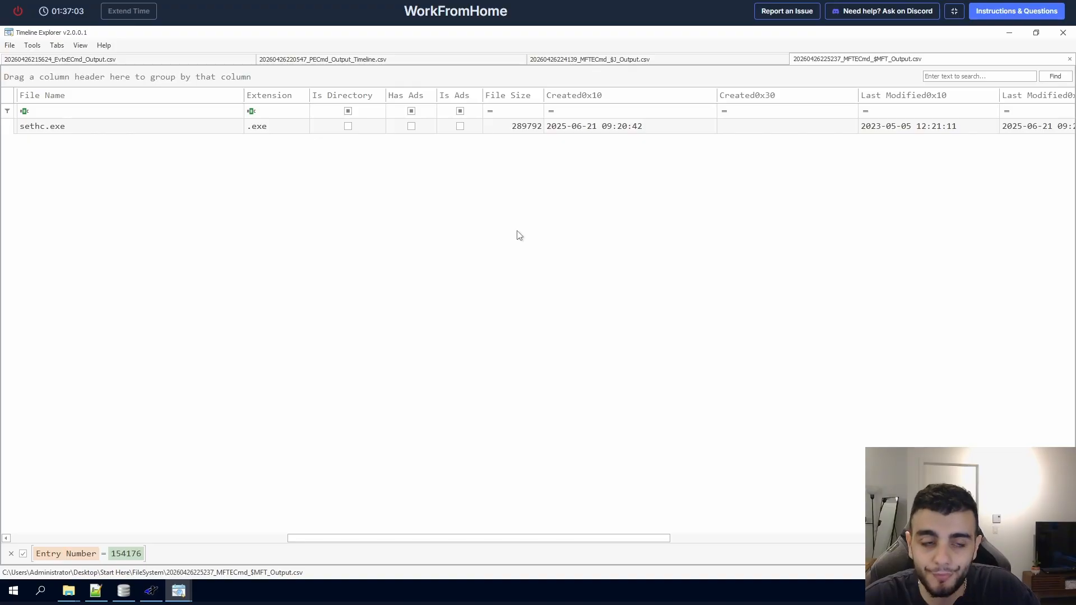
double_click(531, 128)
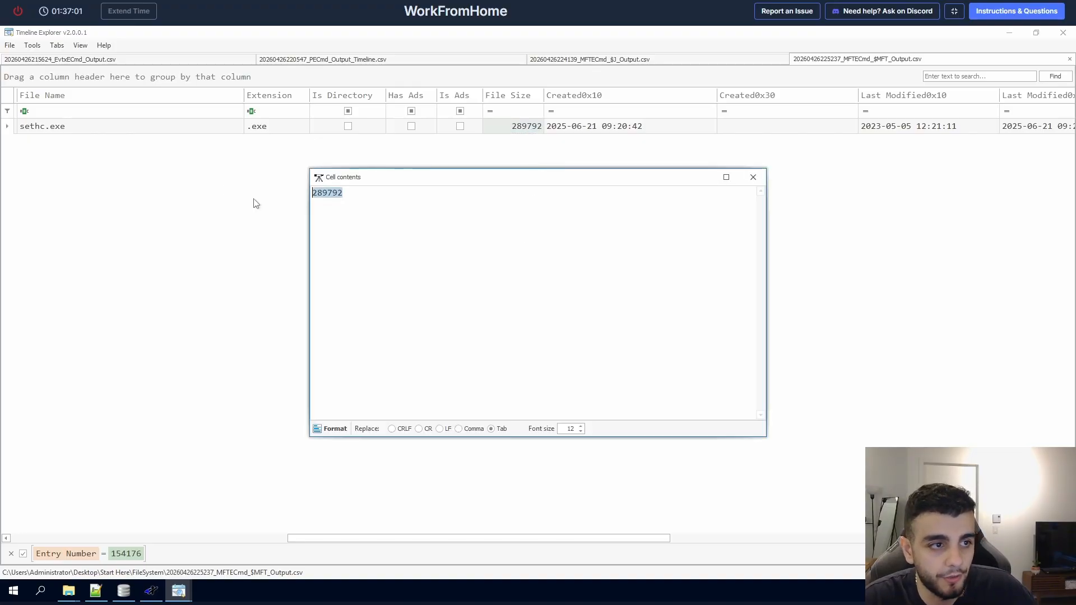
click(753, 177)
key(ctrl+e)
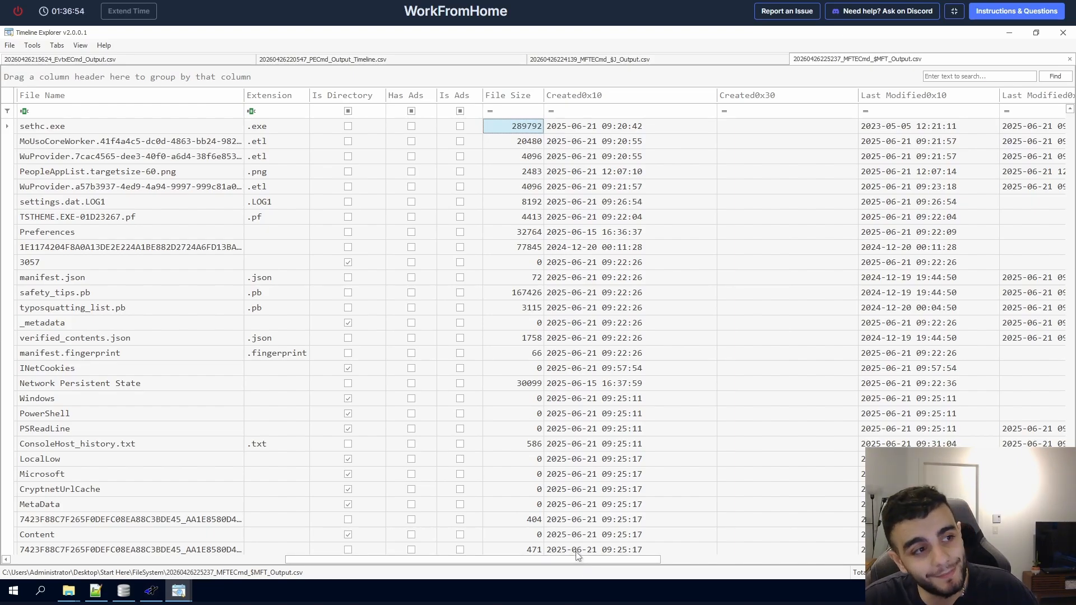
Step: Filter the $MFT output's File Size to 289792 and check the names and parent paths of the matching files
click(533, 111)
text(289792)
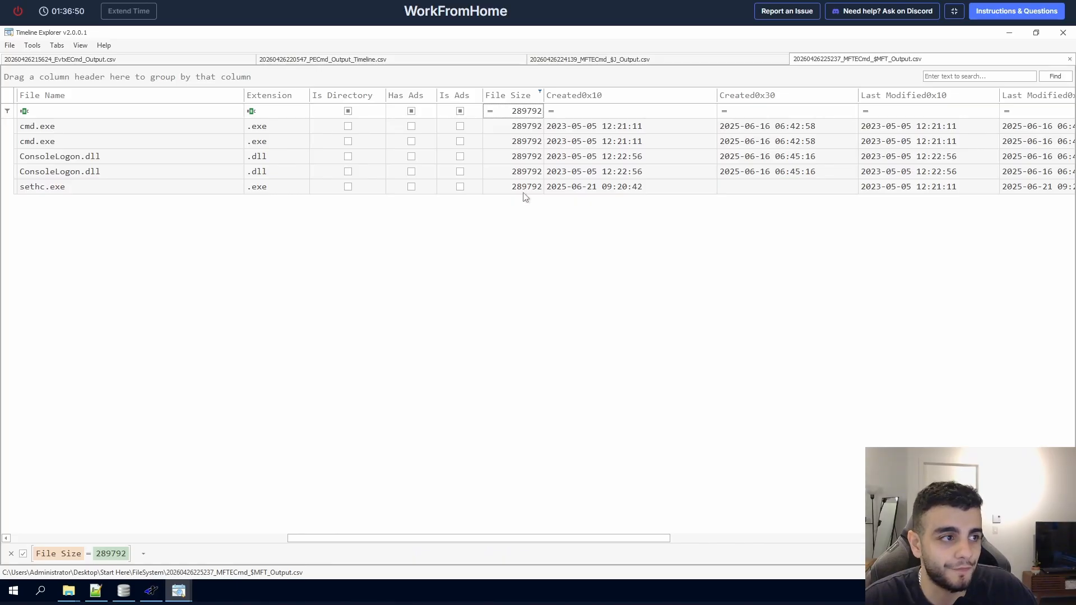
drag(485, 539, 365, 527)
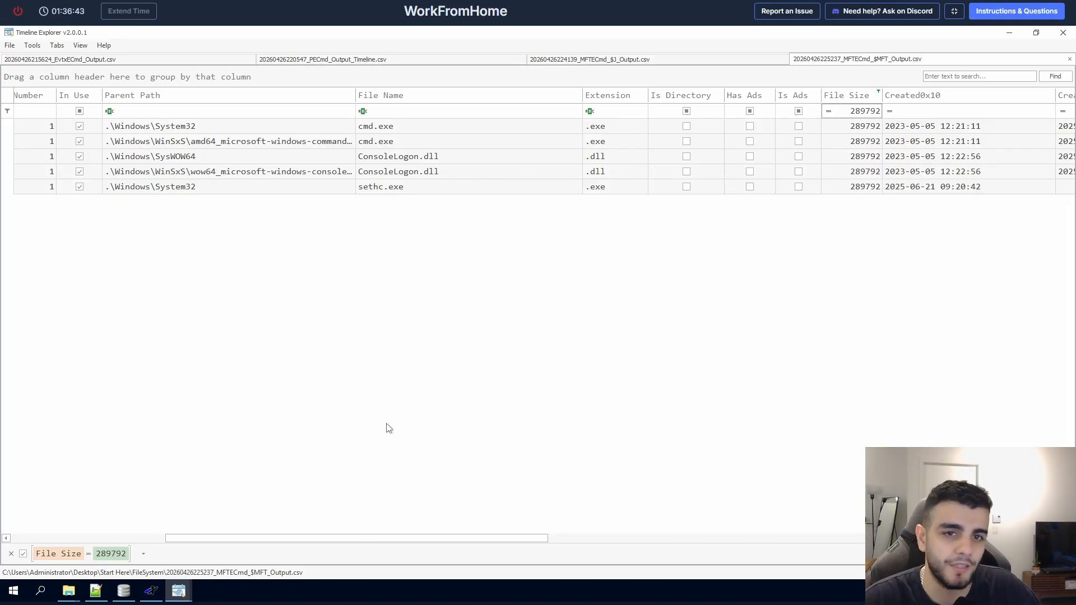
click(398, 140)
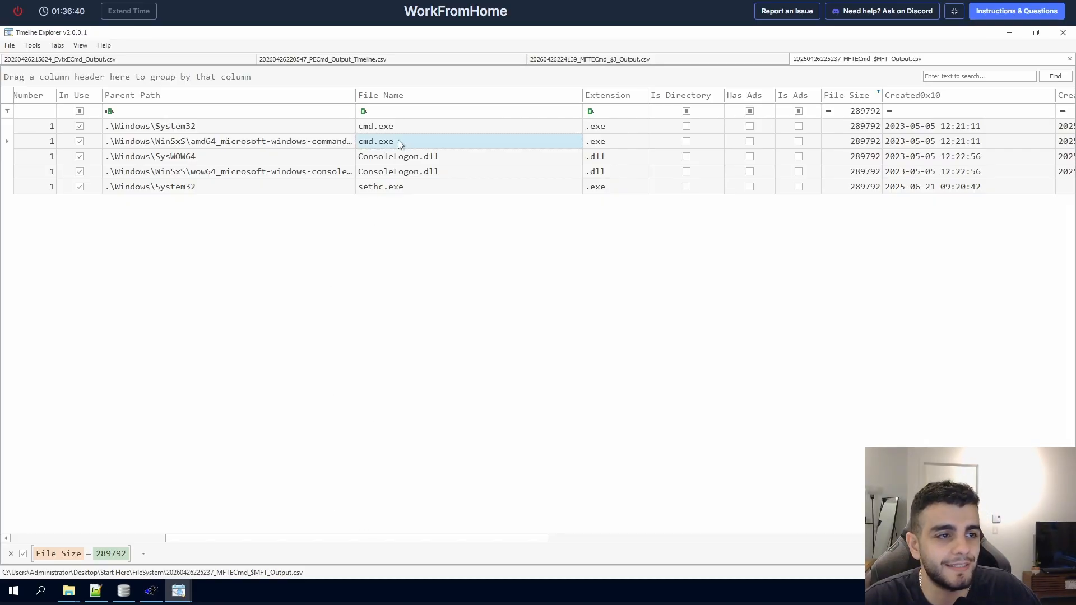
Step: Copy the System32 parent path of cmd.exe from the $MFT output and paste it after "sethc.exe.bak," in the Q12 answer
click(1021, 13)
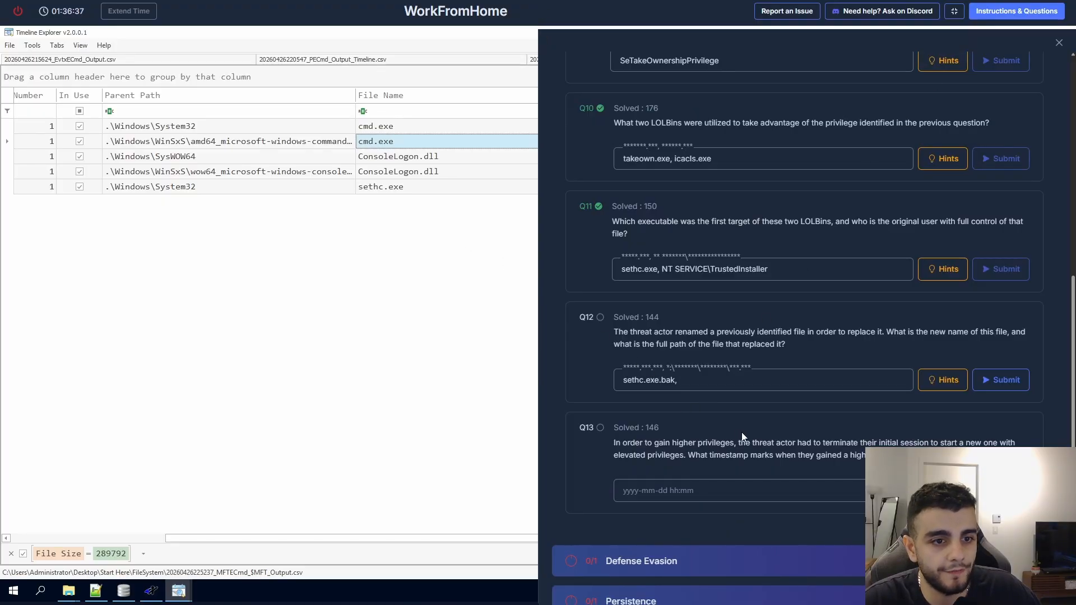
click(1057, 44)
double_click(227, 127)
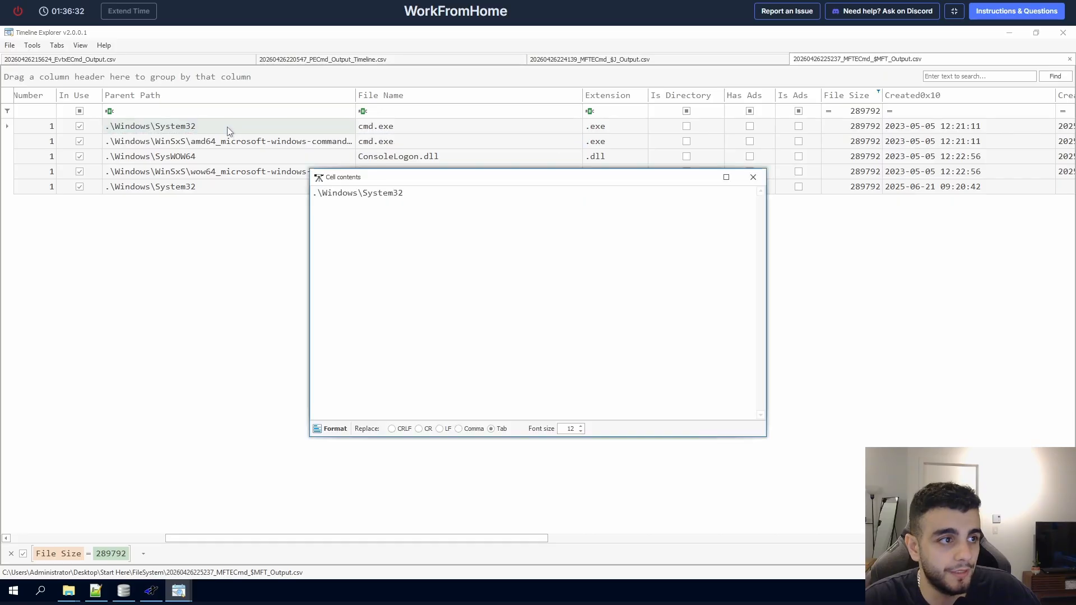
key(ctrl+a)
key(ctrl+c)
click(1017, 12)
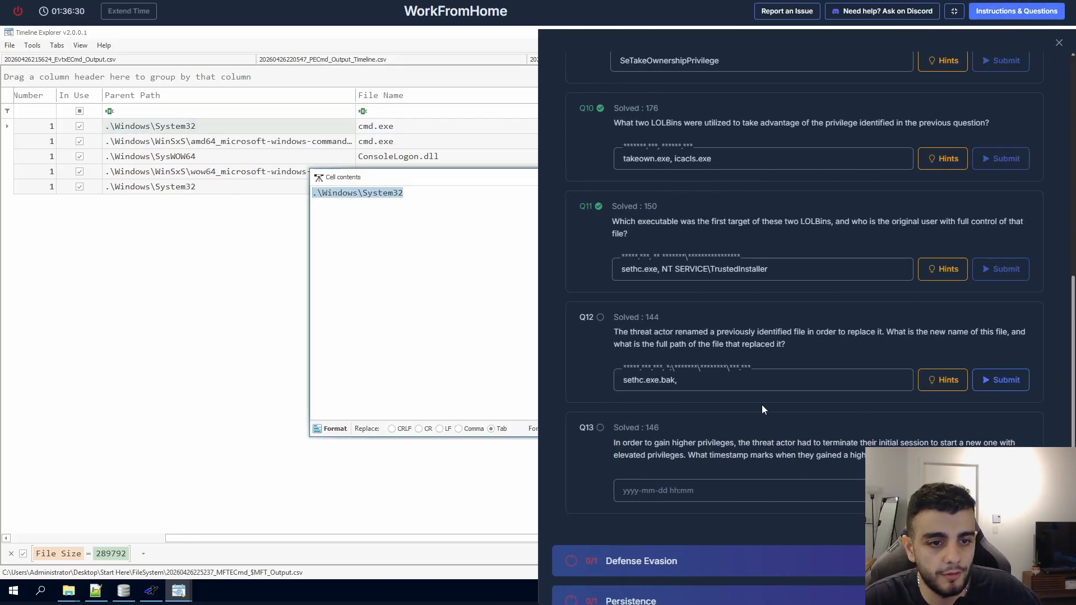
click(757, 375)
key(ctrl+v)
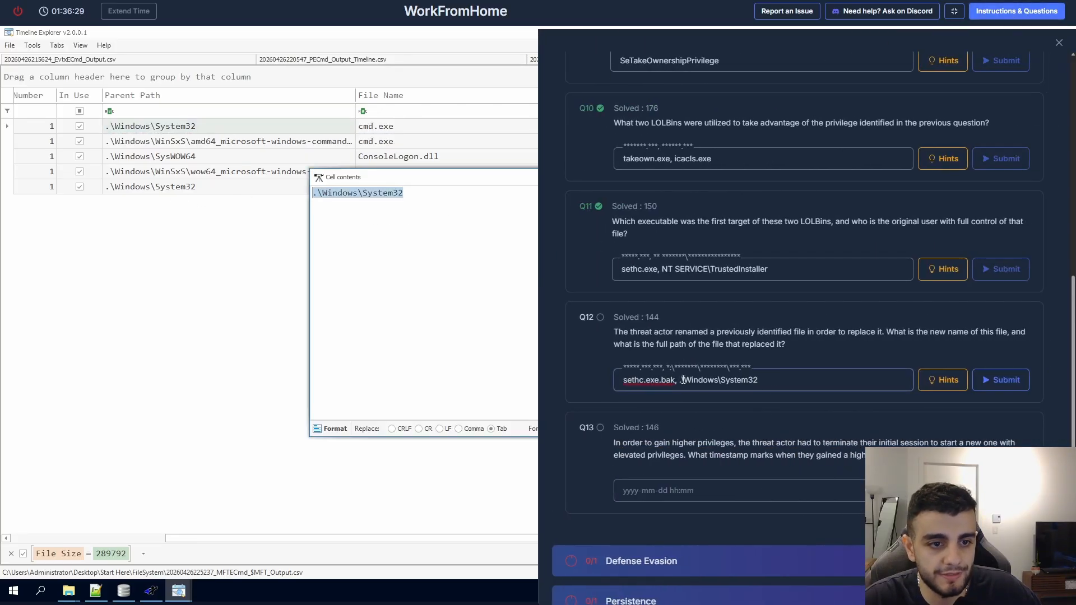
Step: Complete the Q12 answer as "sethc.exe.bak, C:\Windows\System32\cmd.exe" and submit it
click(681, 380)
key(BackSpace)
text(C:)
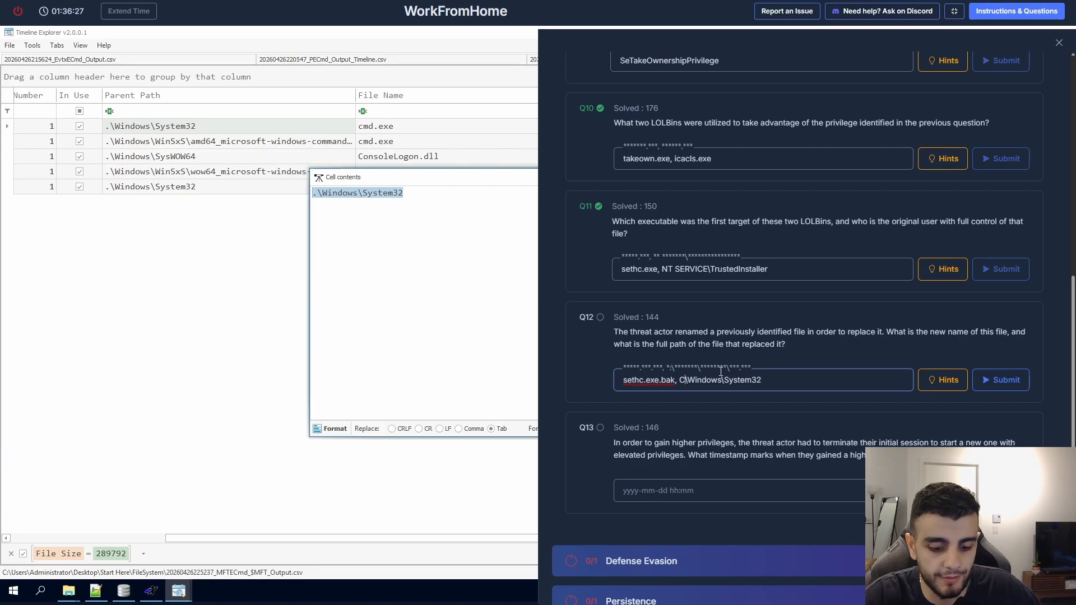
click(824, 380)
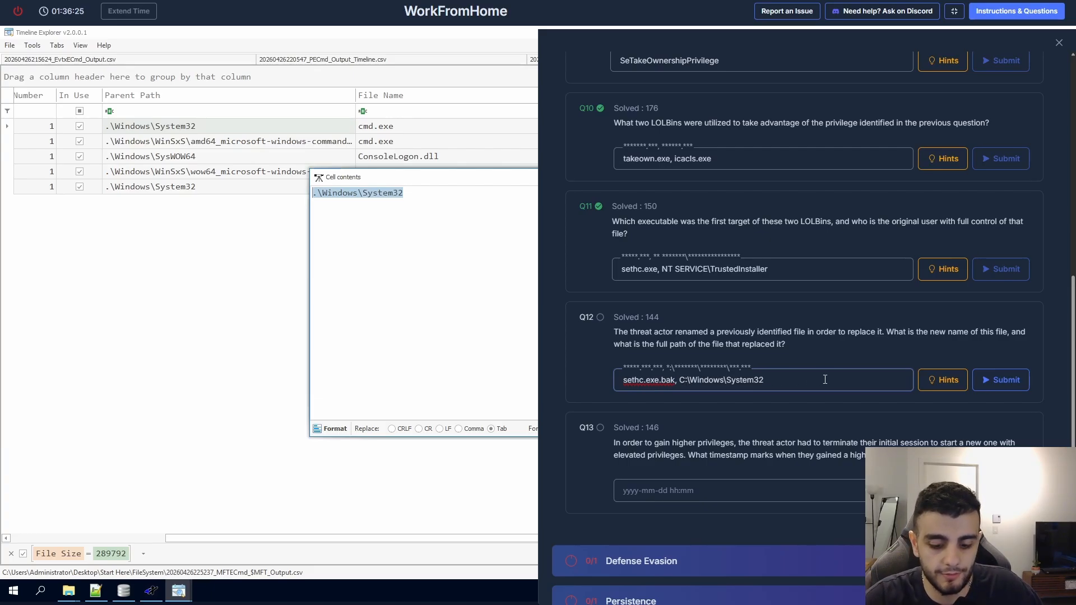
text(\cmd.exe)
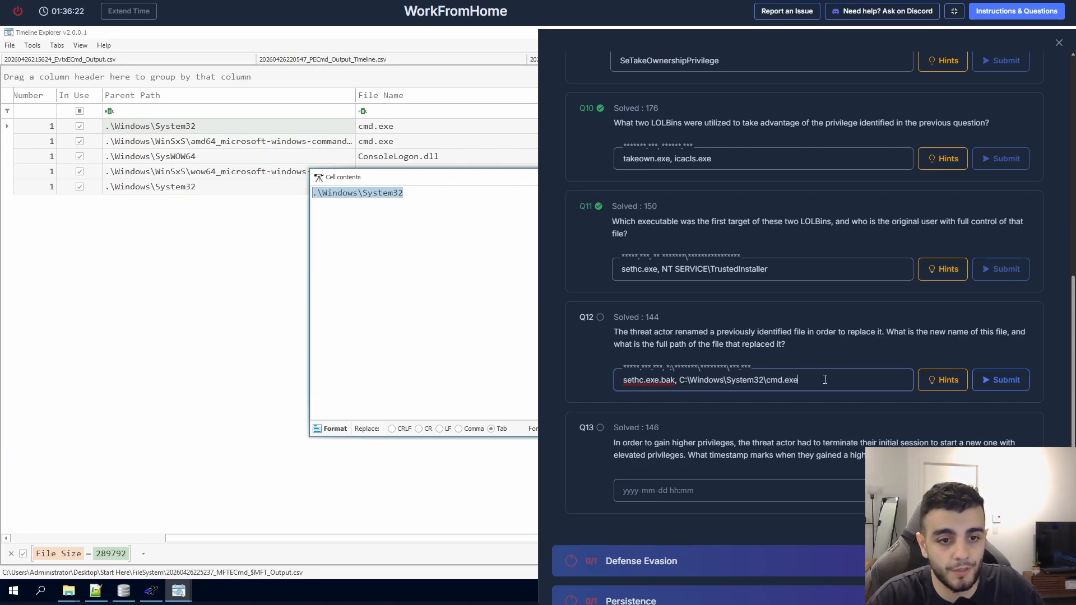
key(Return)
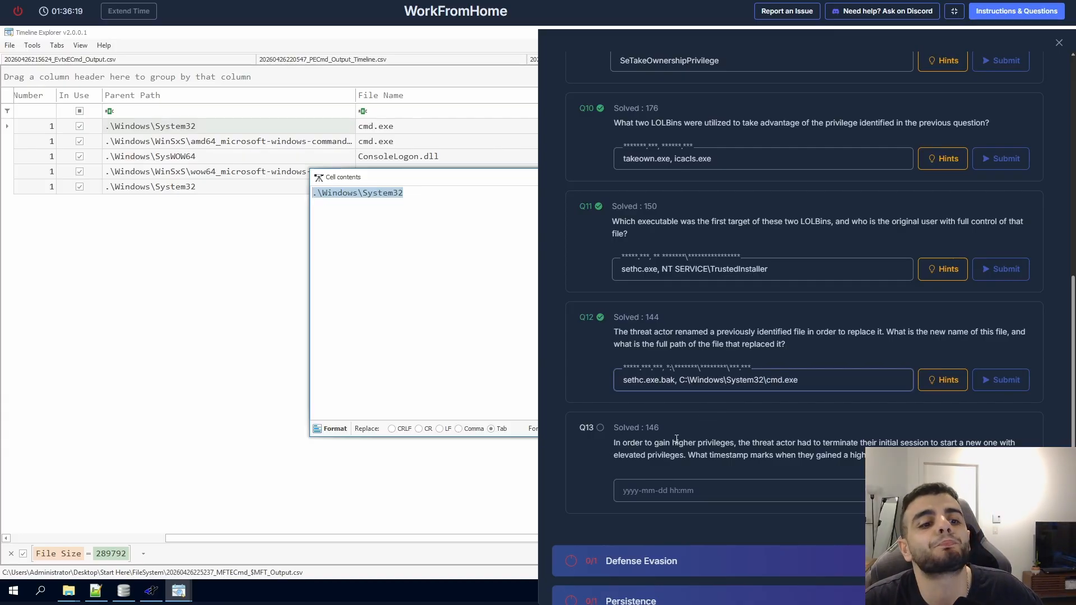
Step: Read Q13 about when the threat actor gained the elevated session, and close the cell contents of the cmd.exe parent path
double_click(615, 443)
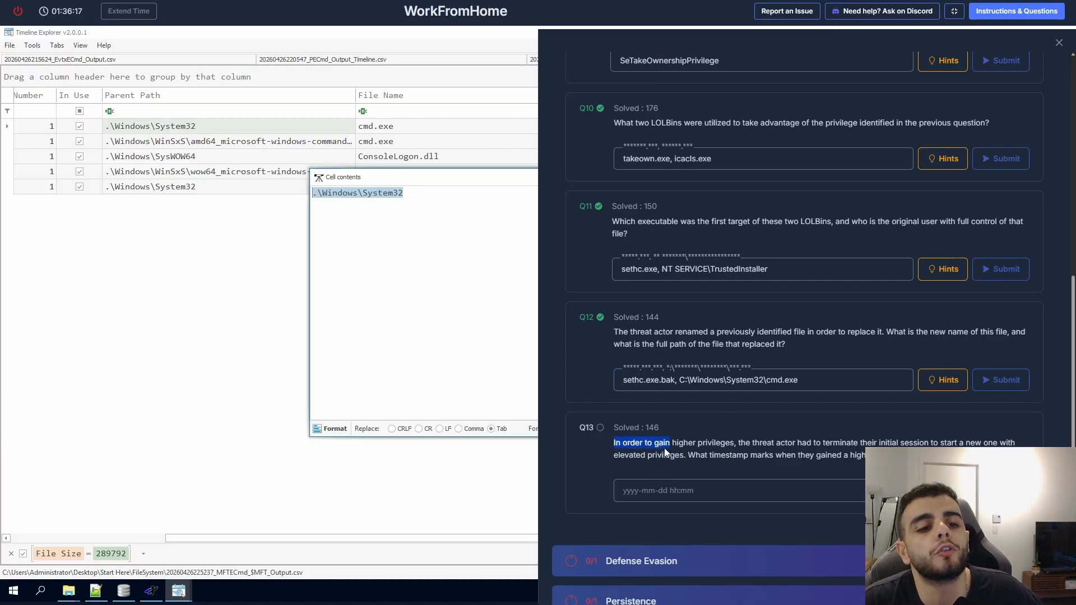
drag(664, 450, 867, 444)
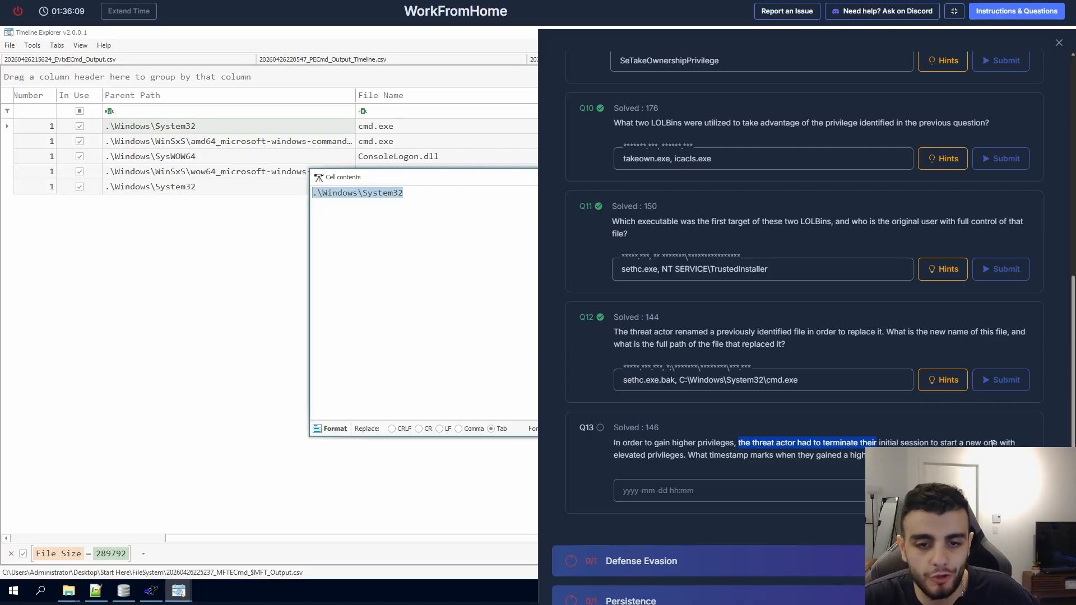
drag(648, 455, 691, 453)
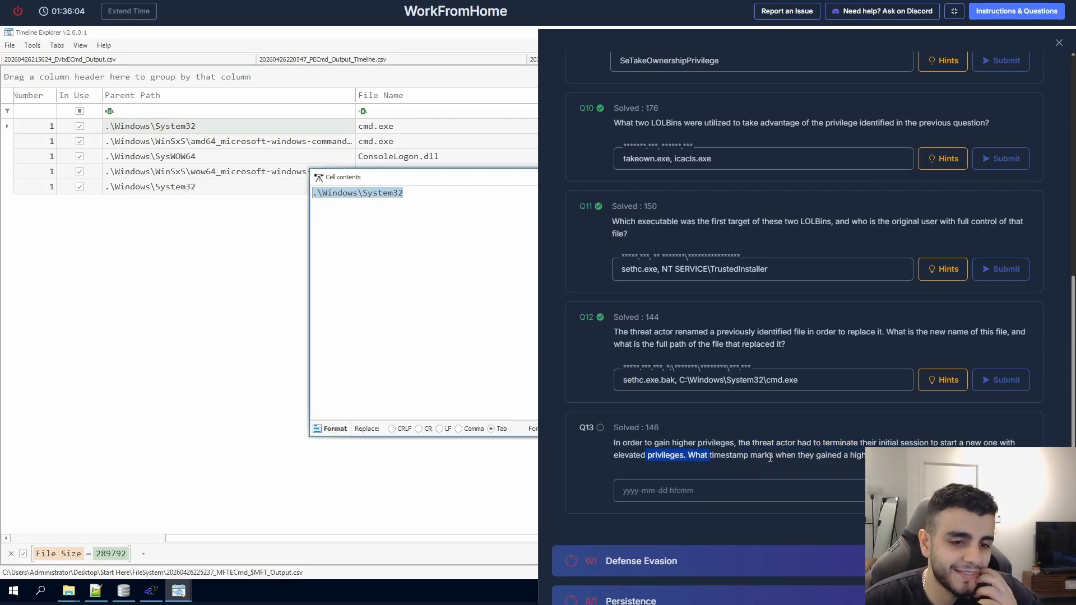
drag(751, 455, 869, 455)
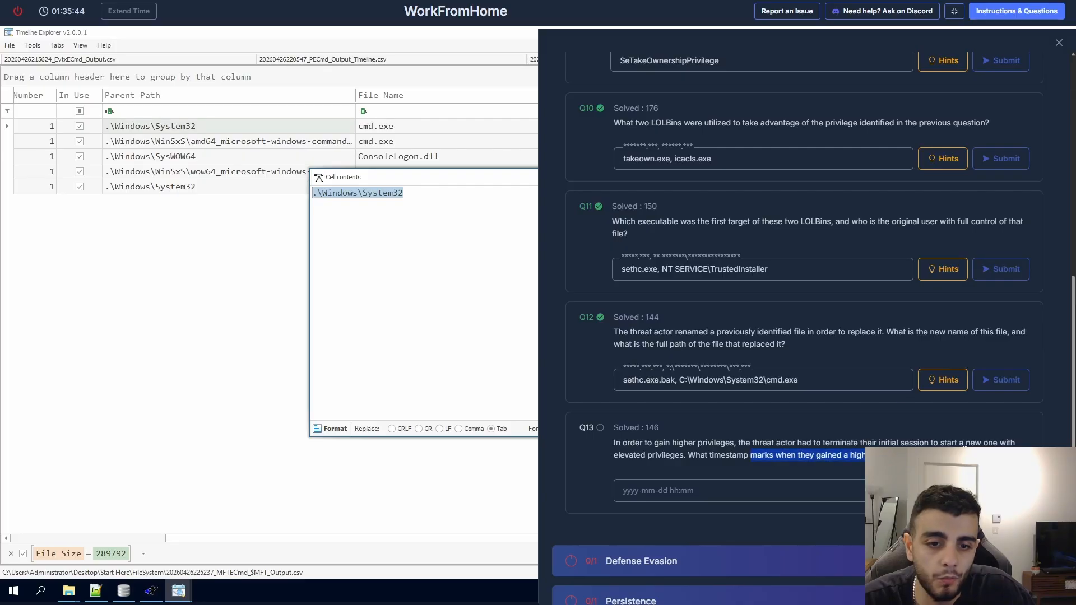
triple_click(965, 444)
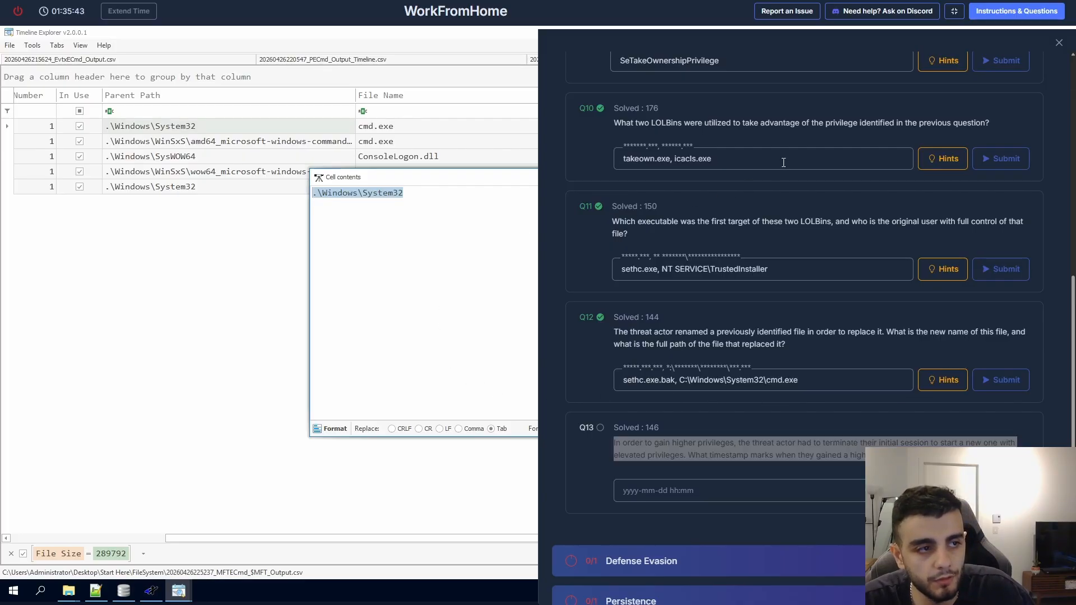
click(1059, 42)
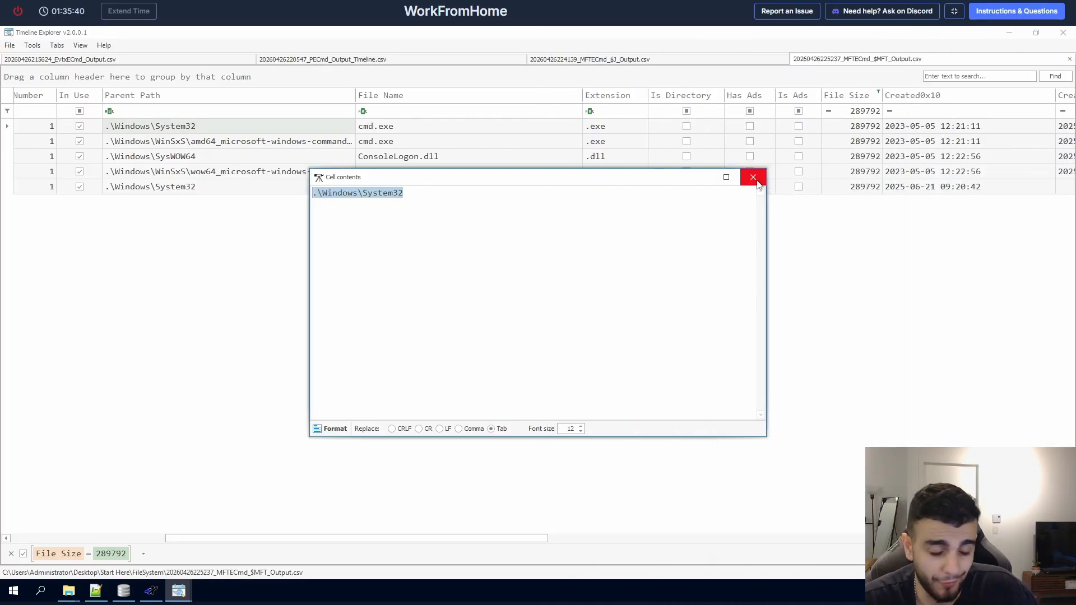
click(754, 178)
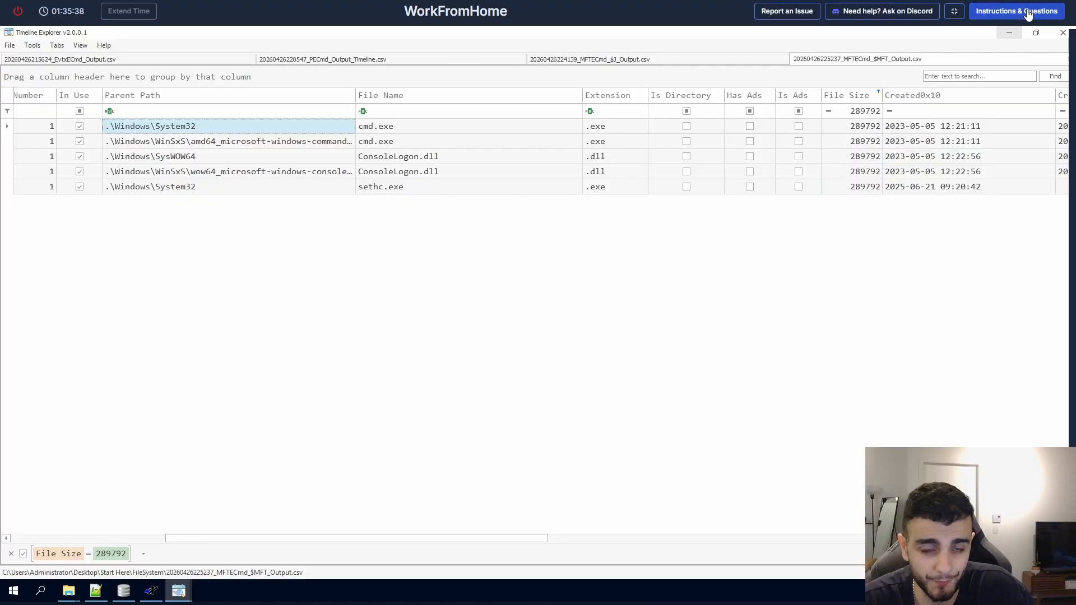
Step: Review the submitted Q12 and Q11 answers for the sethc.exe replacement and the file's original owner
click(1017, 11)
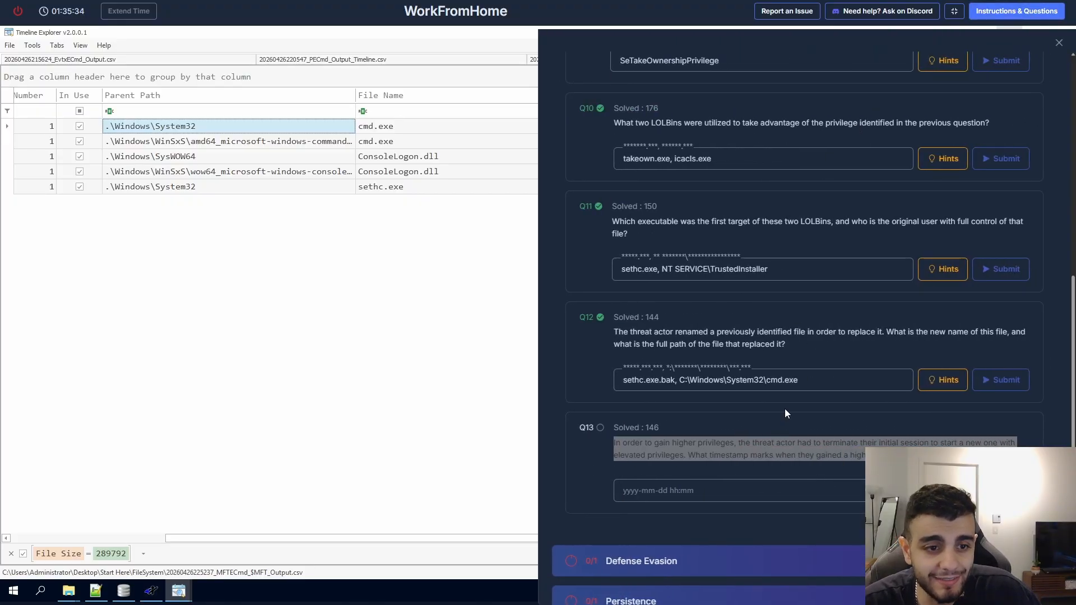
double_click(624, 380)
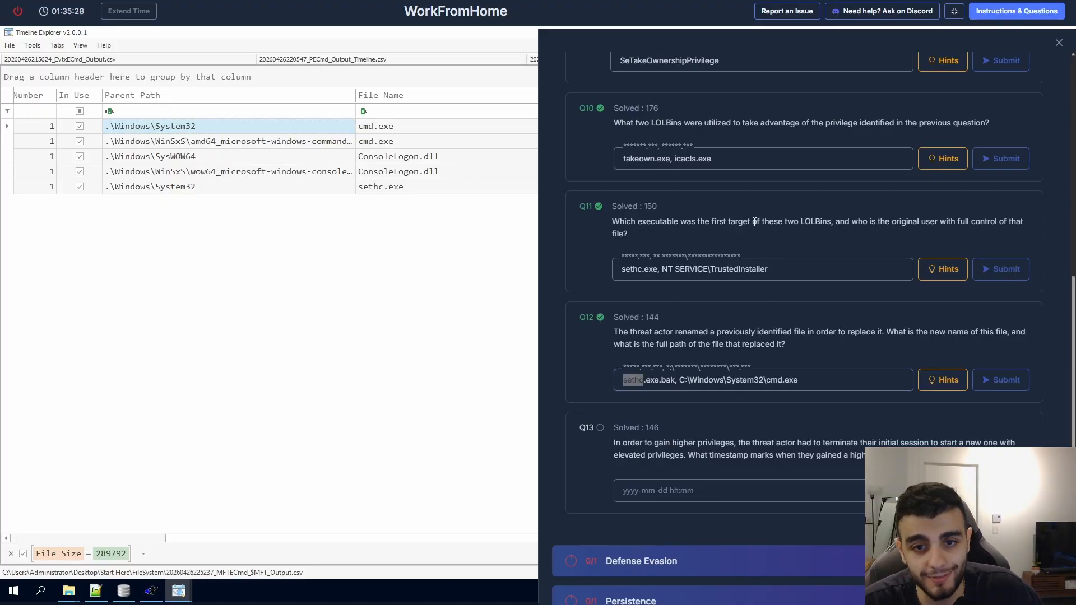
double_click(772, 381)
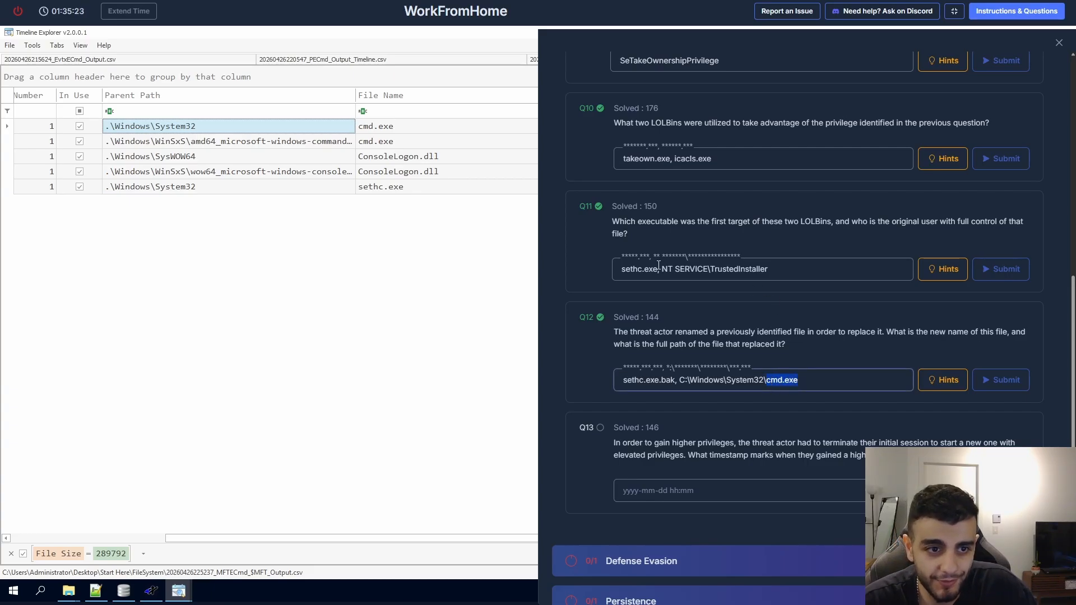
mouse_move(661, 269)
mouse_down()
mouse_move(773, 266)
mouse_move(662, 269)
mouse_up()
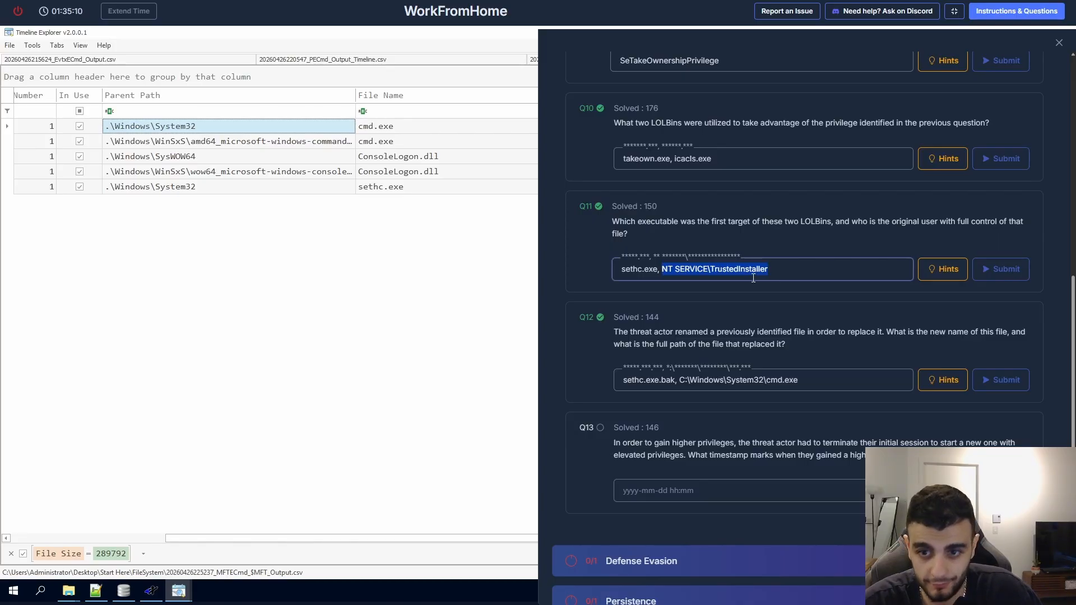
click(524, 247)
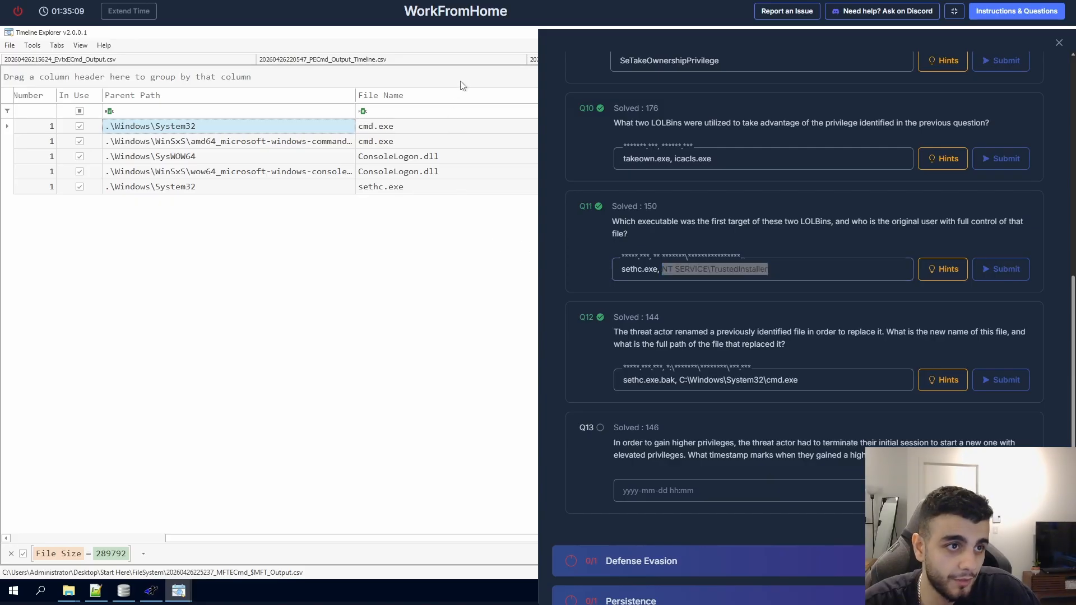
click(479, 63)
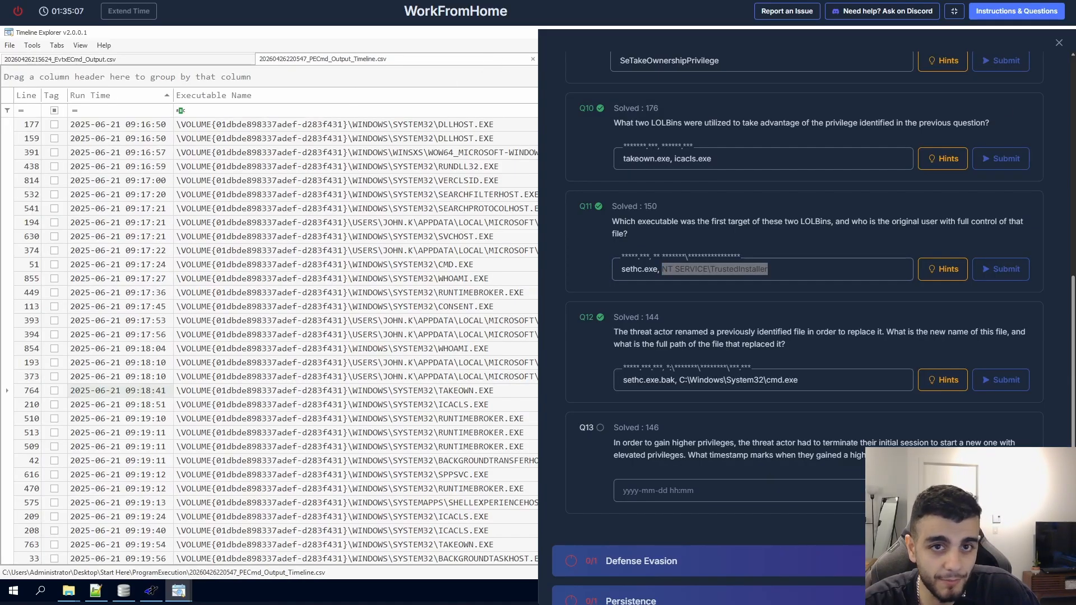
click(1059, 42)
scroll(379, 402, down, 3)
scroll(379, 402, down, 3)
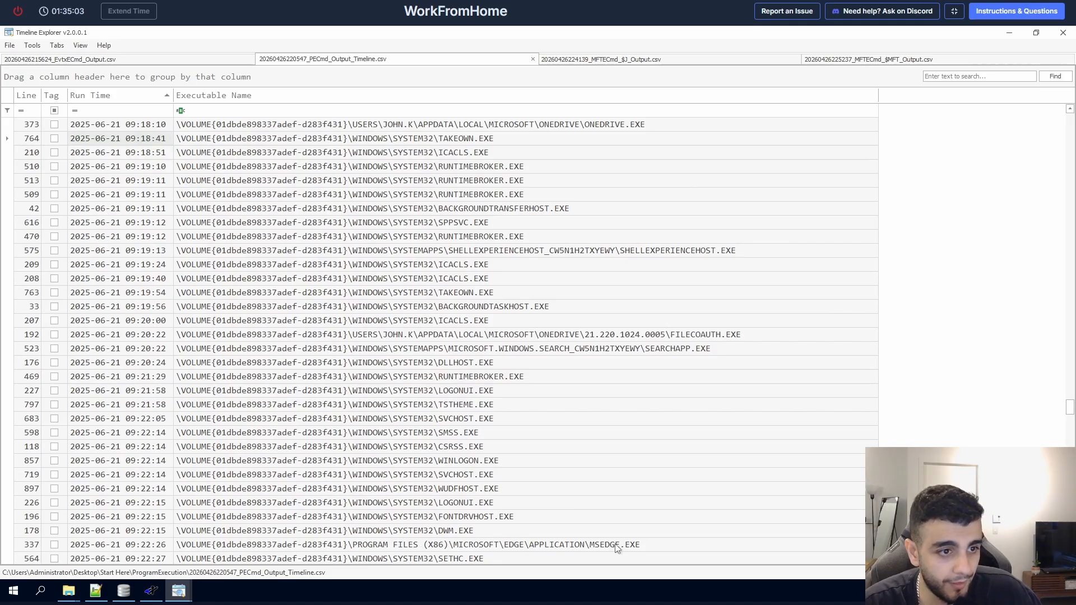
click(265, 111)
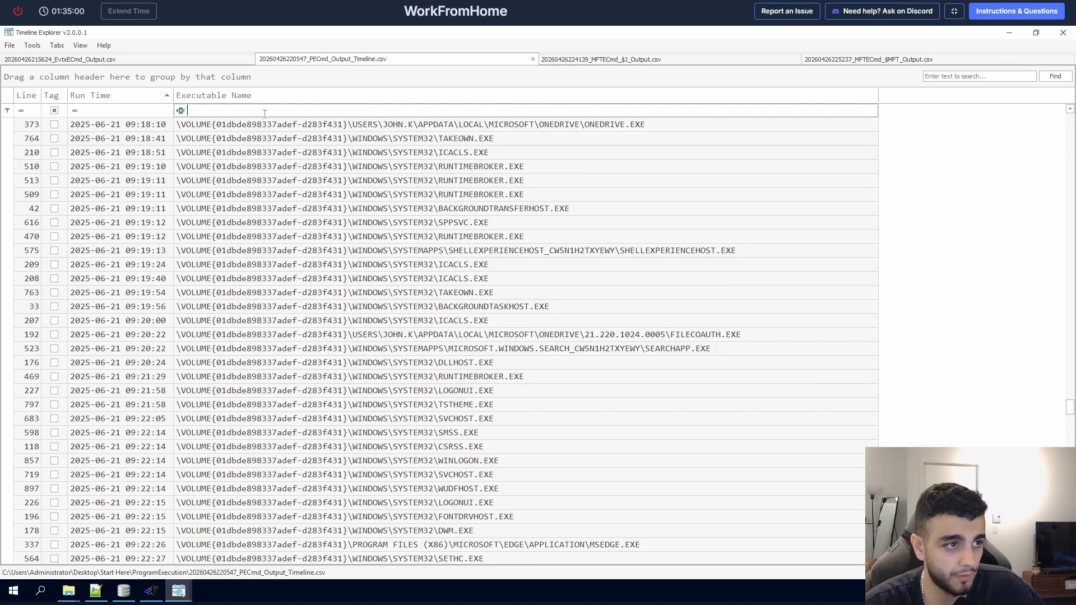
text(sethc)
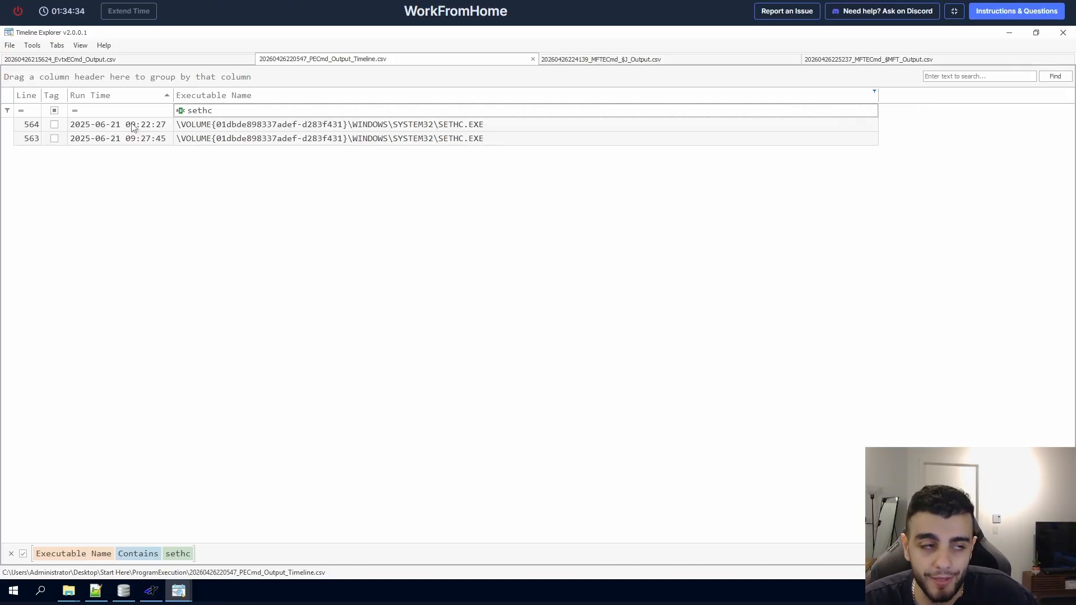
double_click(149, 131)
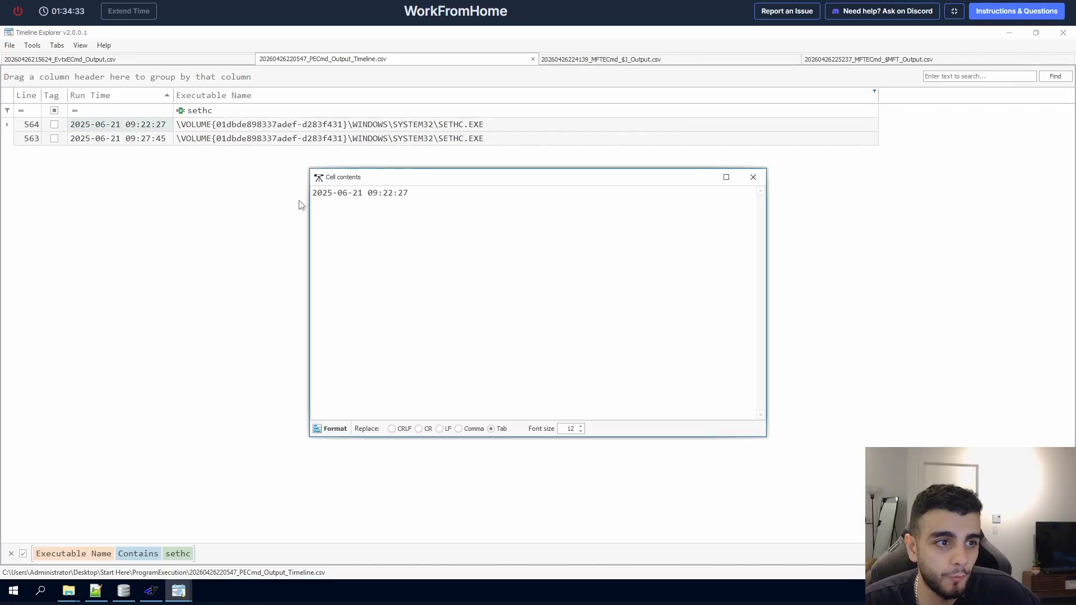
mouse_move(408, 192)
mouse_down()
mouse_move(352, 193)
mouse_move(394, 193)
mouse_up()
key(ctrl+c)
double_click(326, 194)
click(1017, 11)
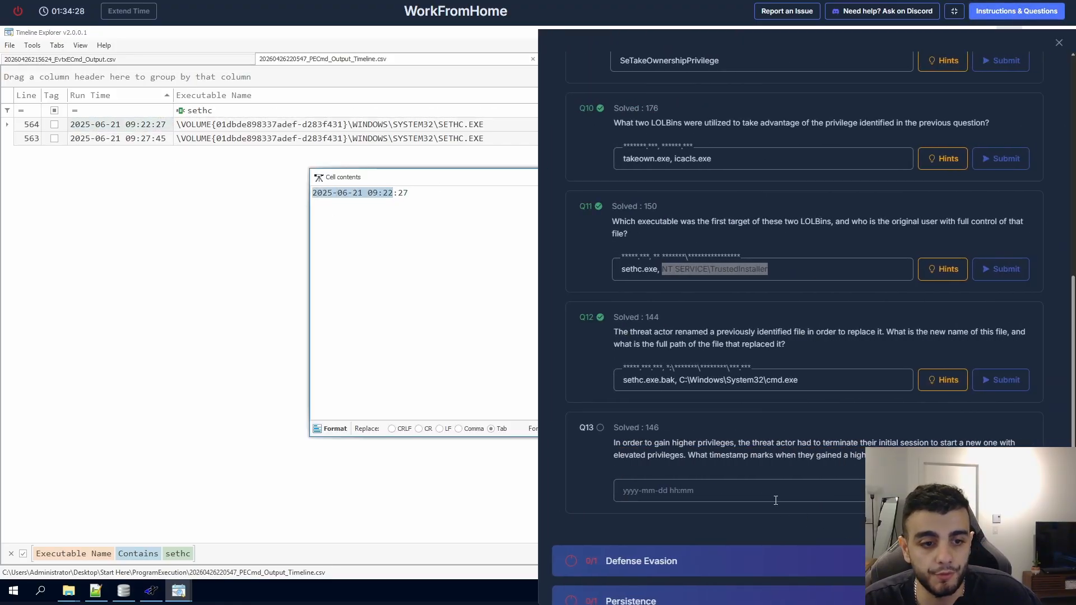
click(717, 491)
key(ctrl+v)
key(Return)
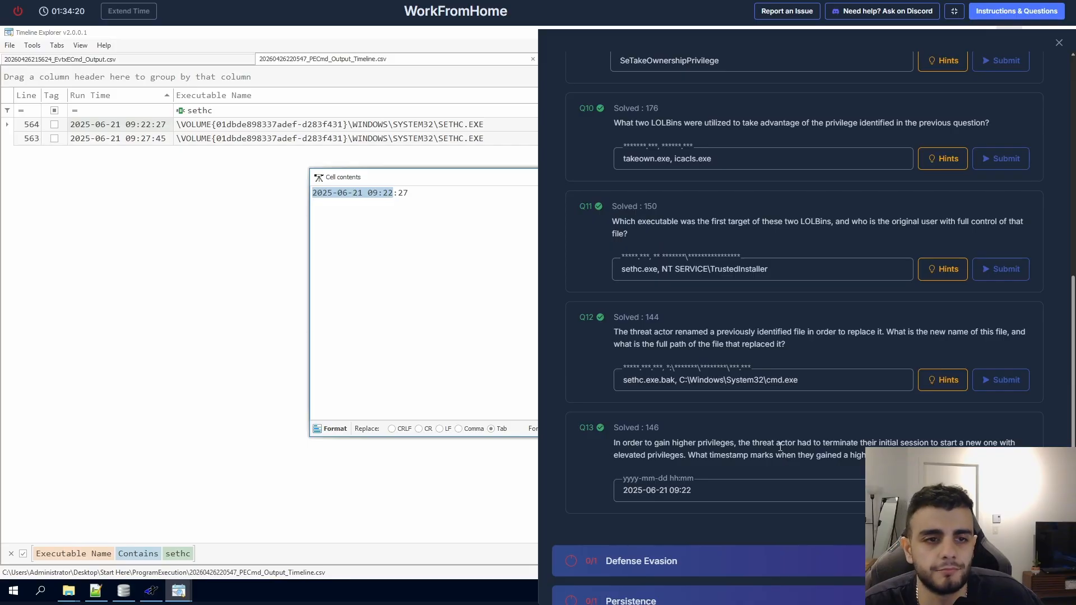
Step: Collapse the Privilege Escalation section and expand Defense Evasion to read Q14 about the whitelisted folder
scroll(795, 435, up, 5)
click(969, 234)
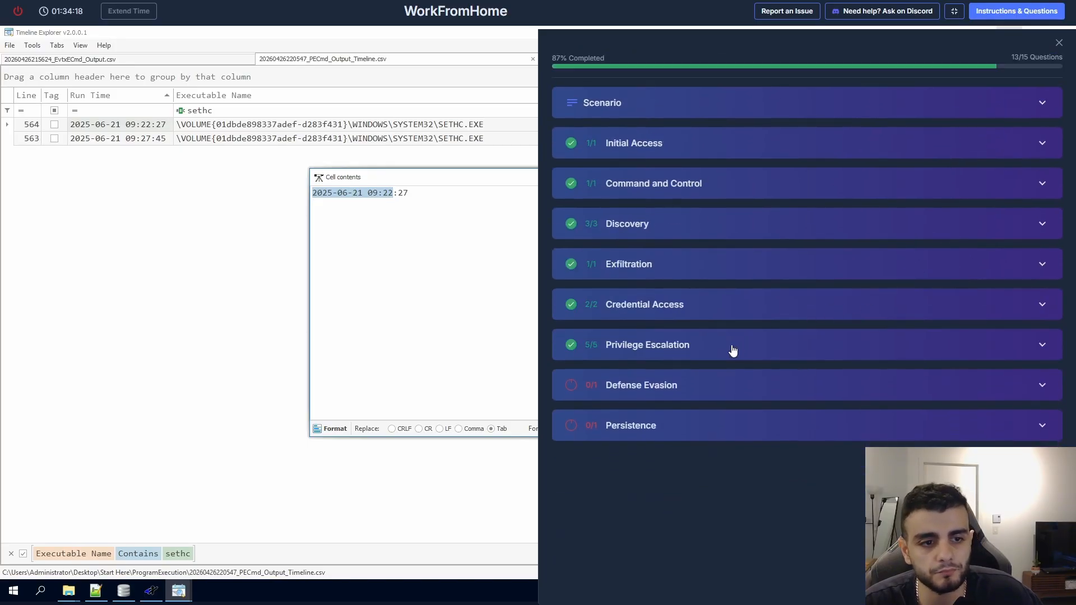
click(699, 386)
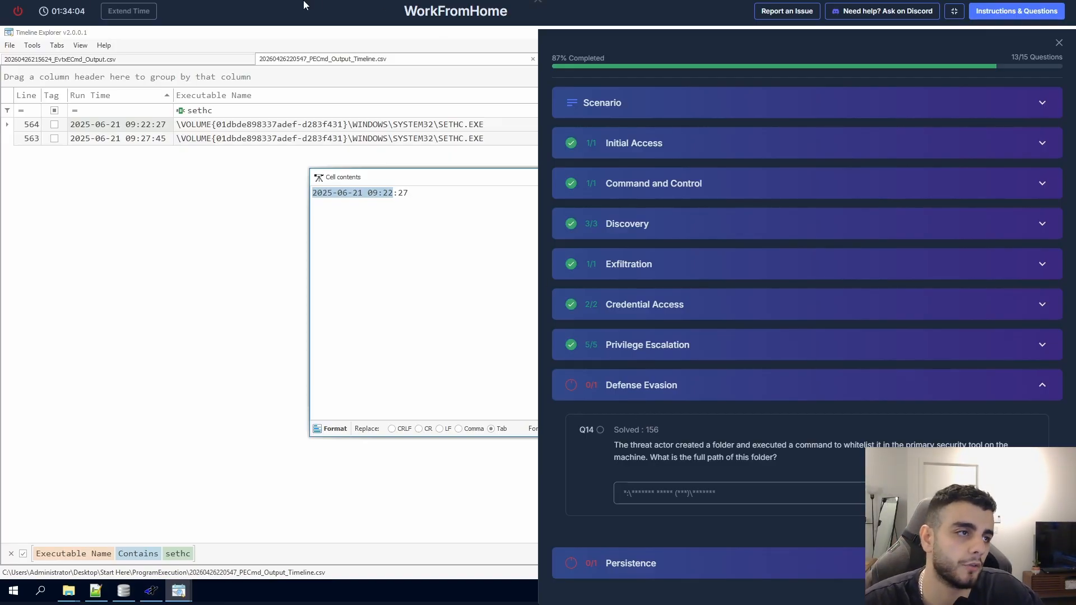
click(1059, 43)
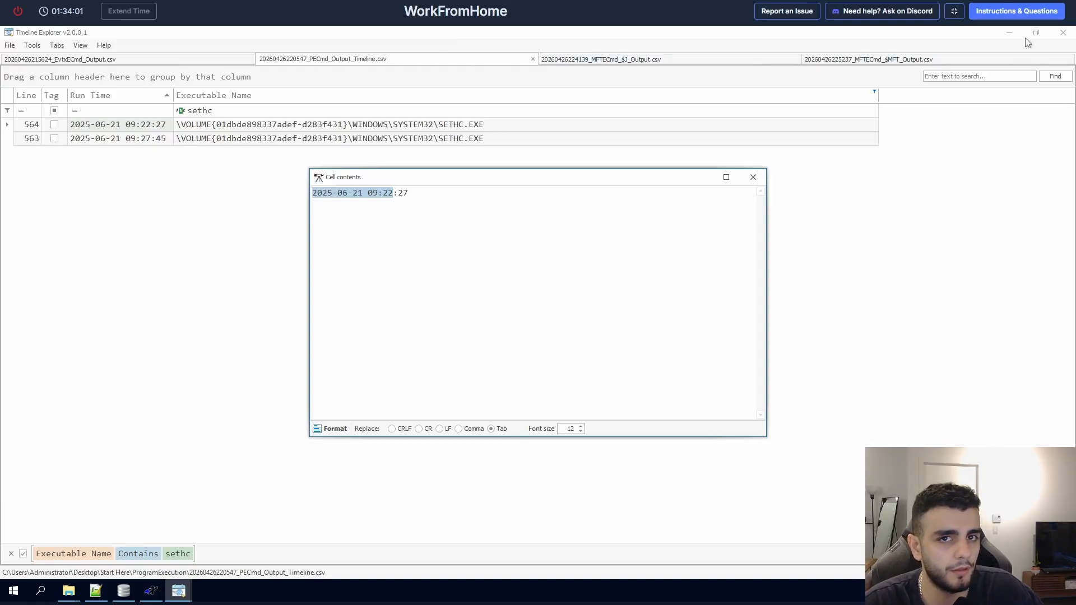
click(1020, 12)
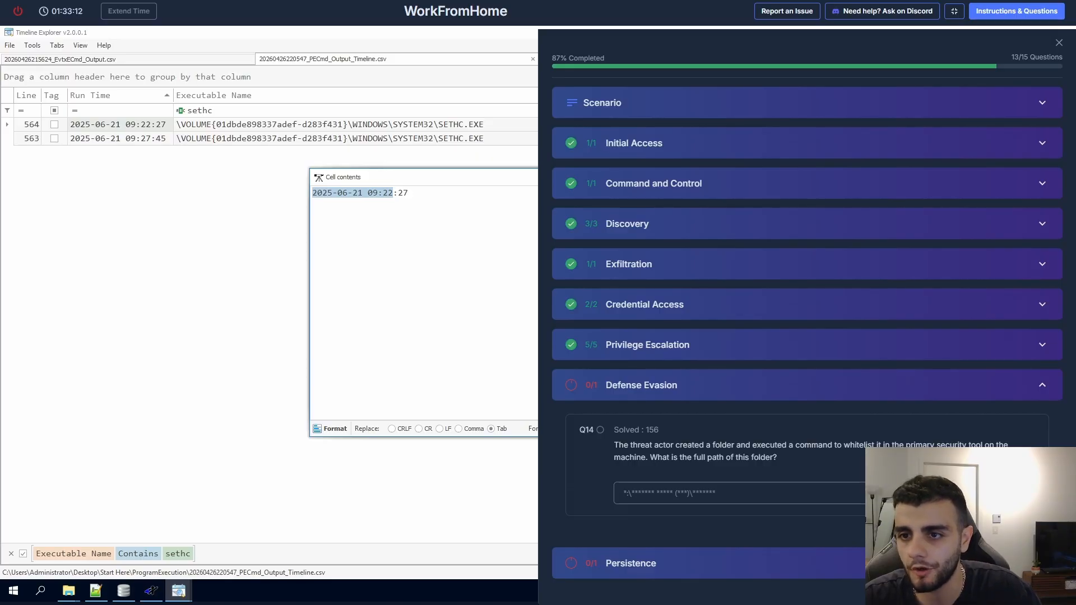
click(78, 58)
click(1057, 43)
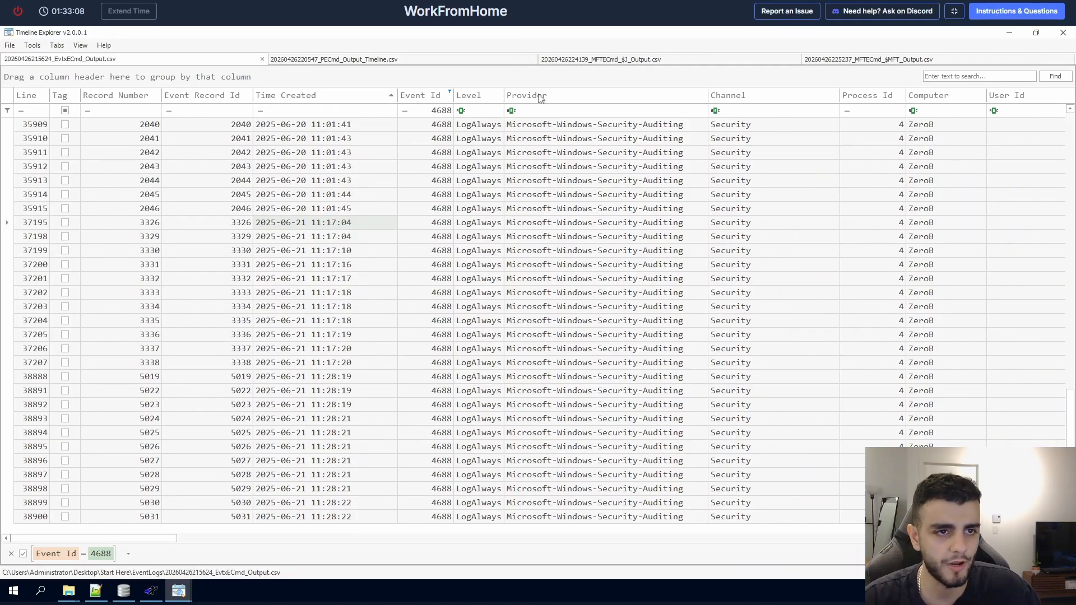
Step: Try filtering the Provider column for defender, then clear that filter
click(598, 112)
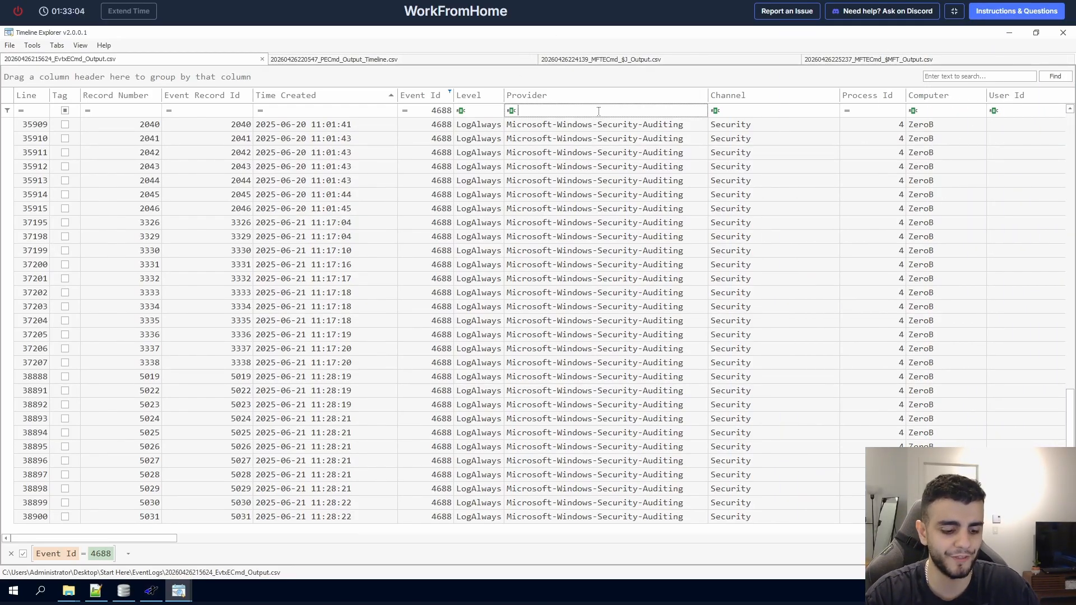
text(defender)
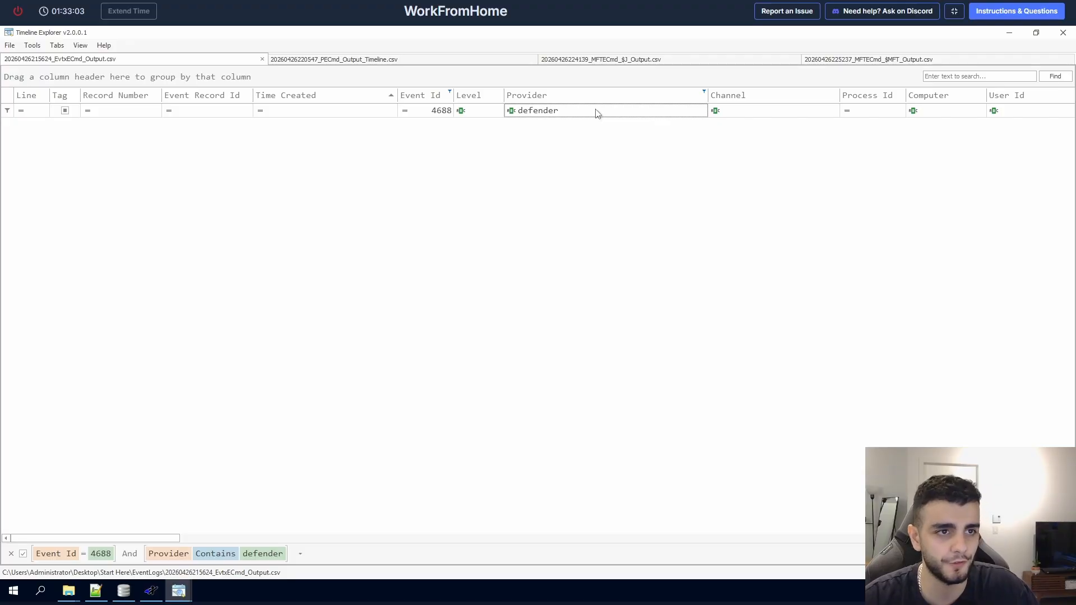
click(596, 110)
key(BackSpace)
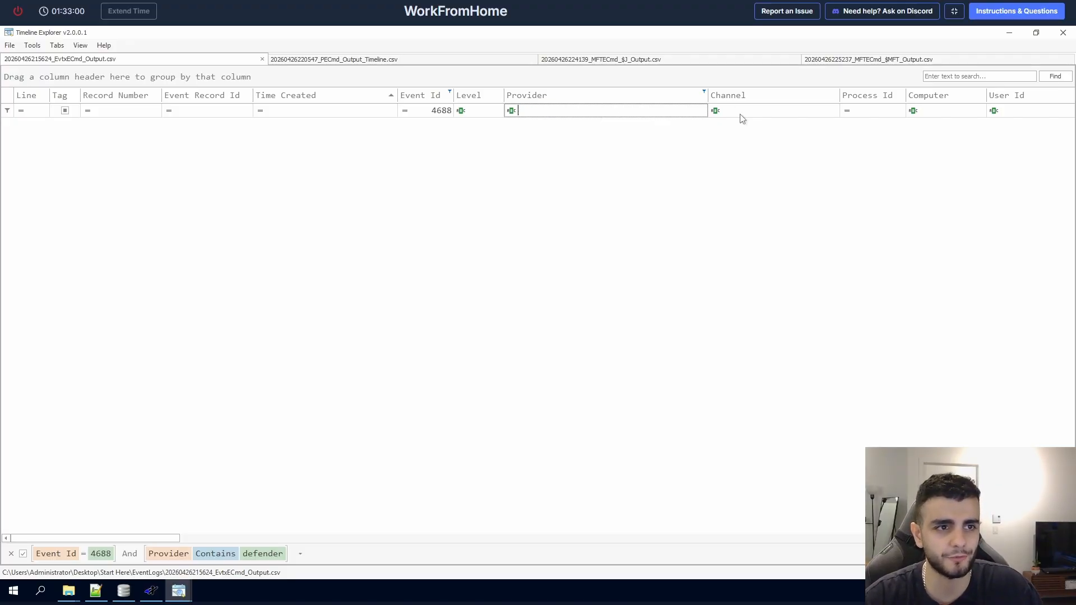
Step: Filter the Channel column to defender without the Event Id filter, and widen the column to show full channel names
click(764, 111)
text(defe)
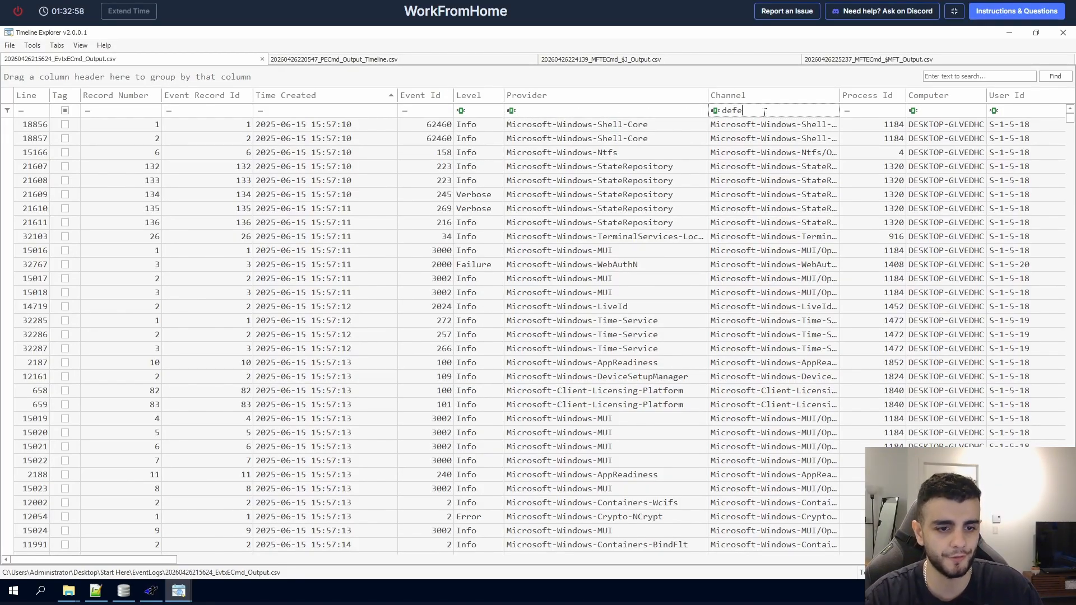
text(nder)
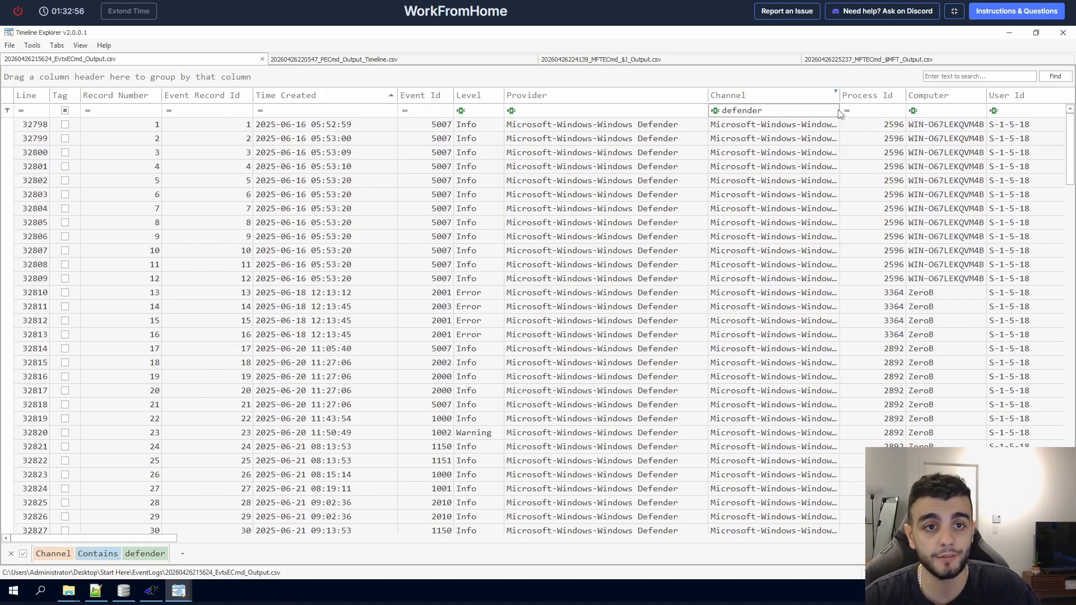
double_click(839, 111)
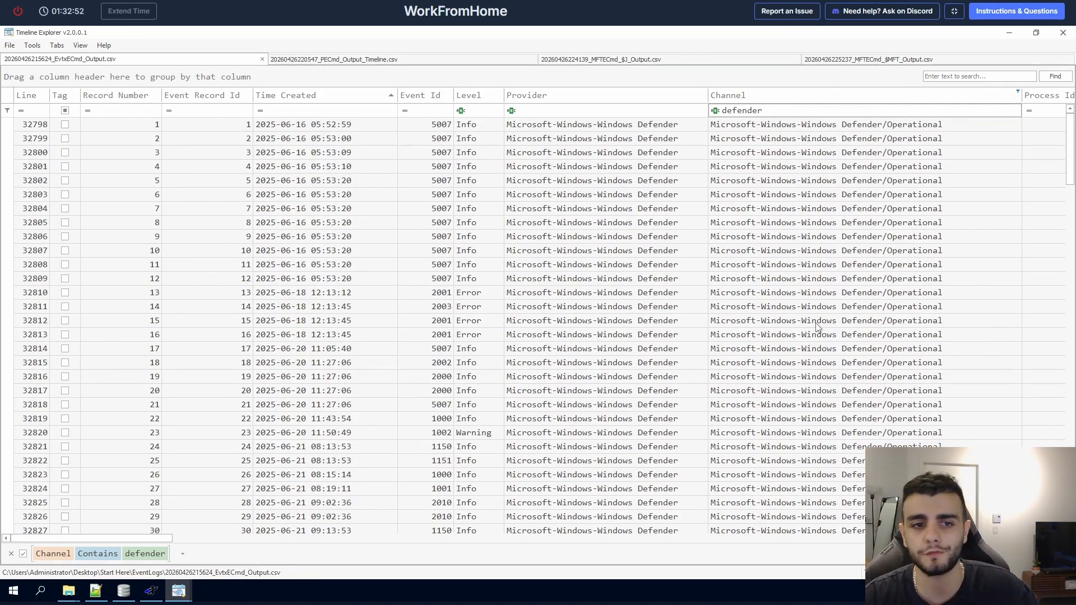
click(796, 293)
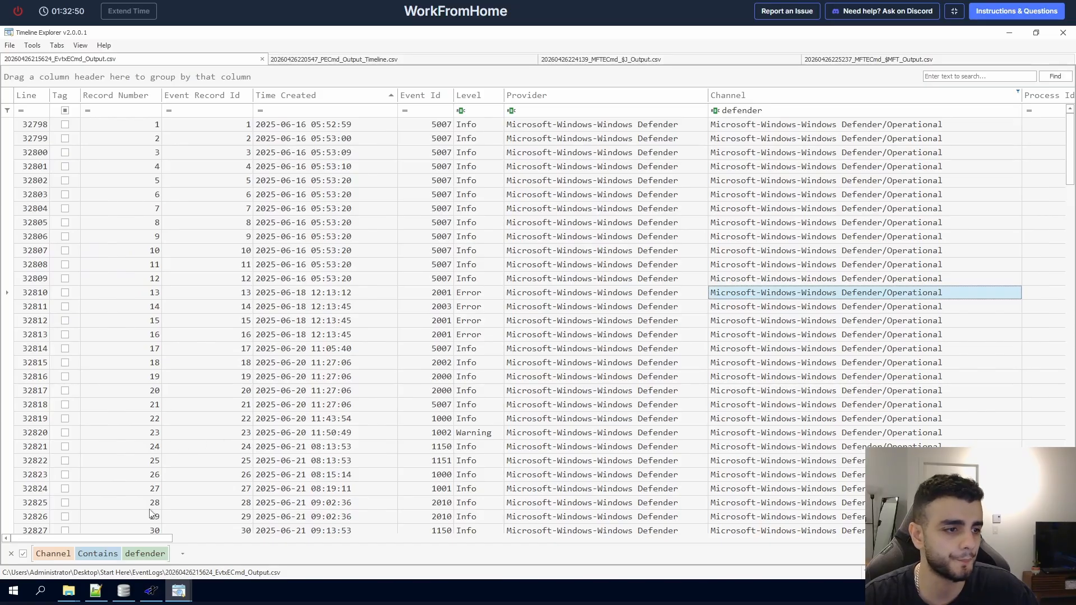
Step: Filter Time Created to events after 2025-06-21
click(395, 95)
click(426, 129)
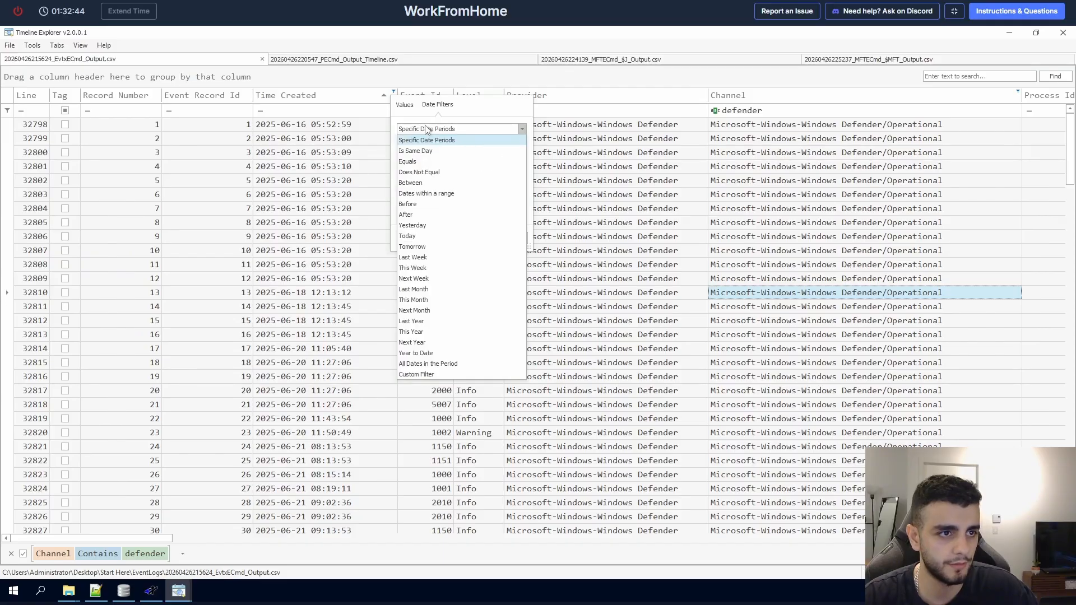
click(429, 216)
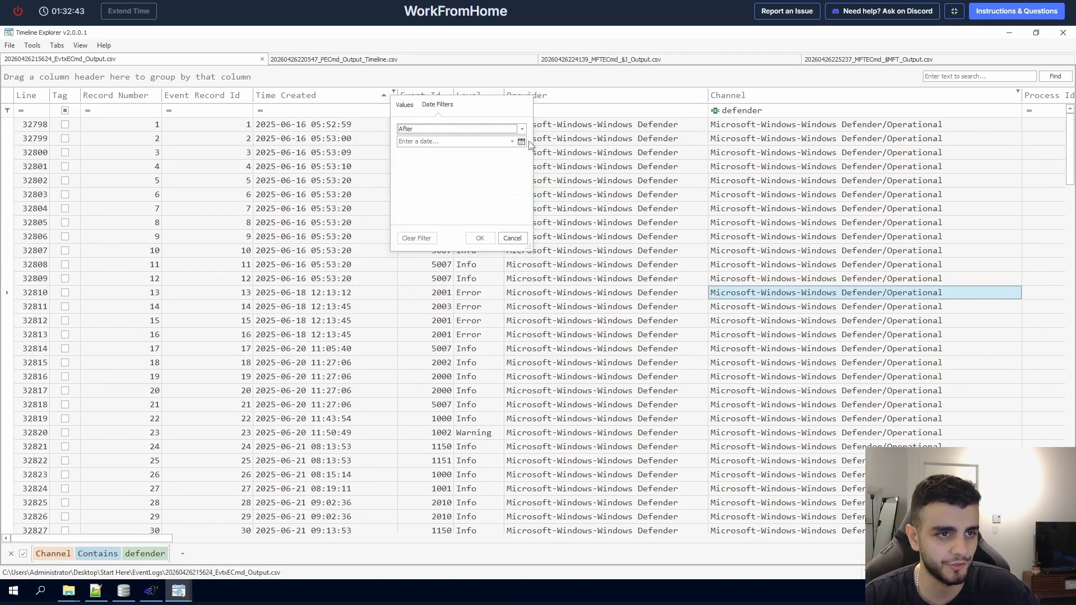
click(522, 141)
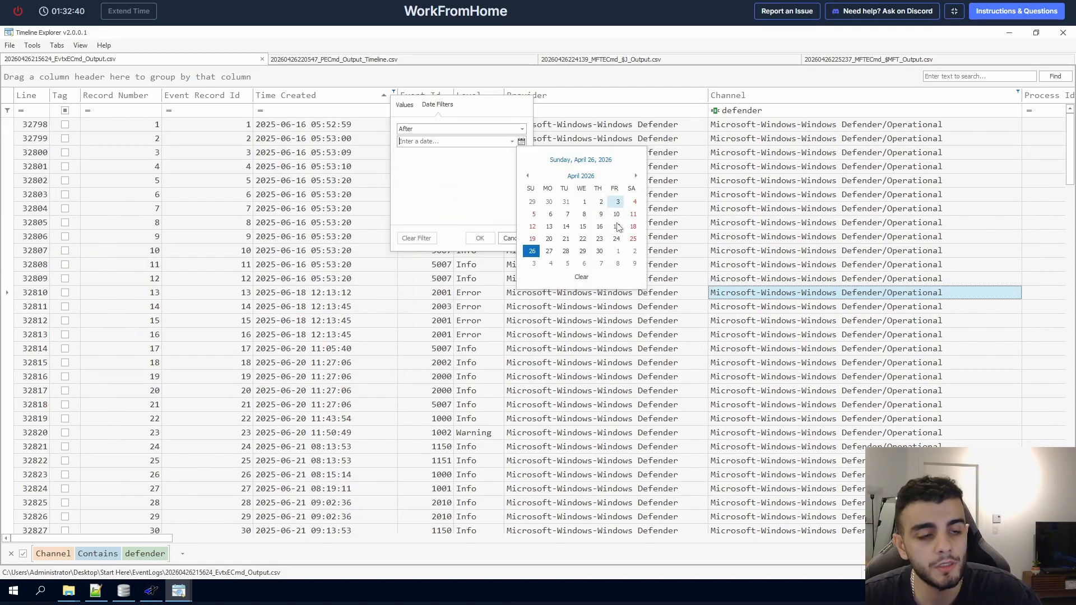
click(581, 174)
click(528, 176)
click(528, 176)
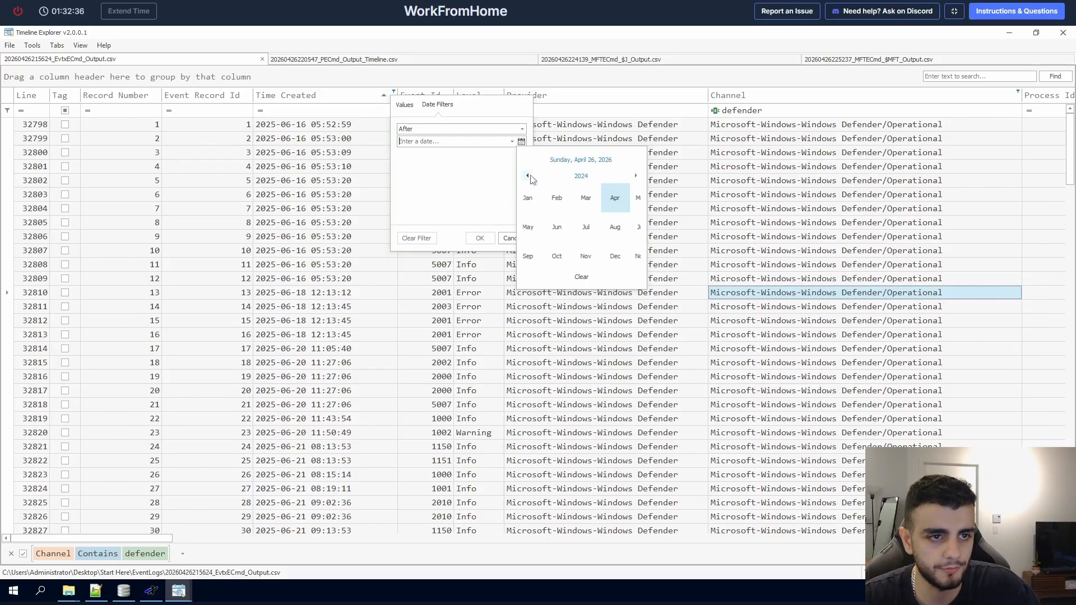
click(636, 176)
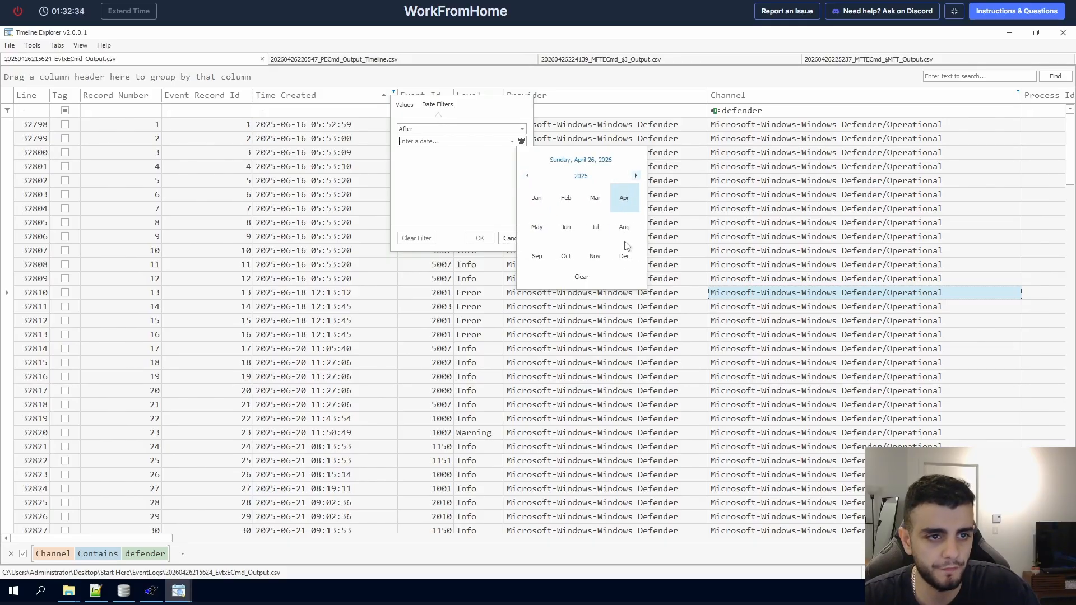
click(571, 229)
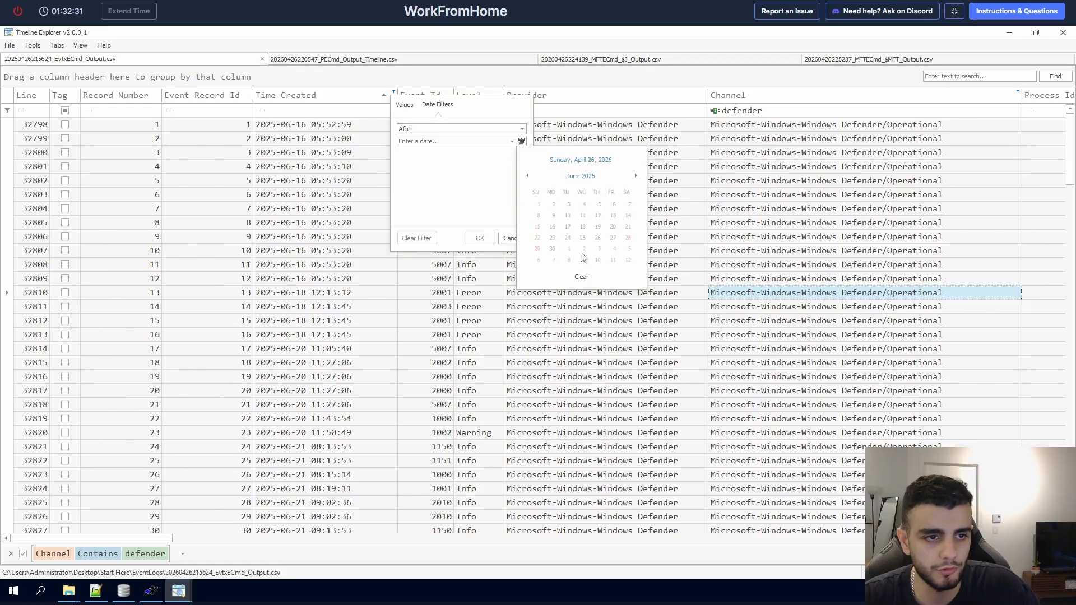
click(628, 227)
click(480, 237)
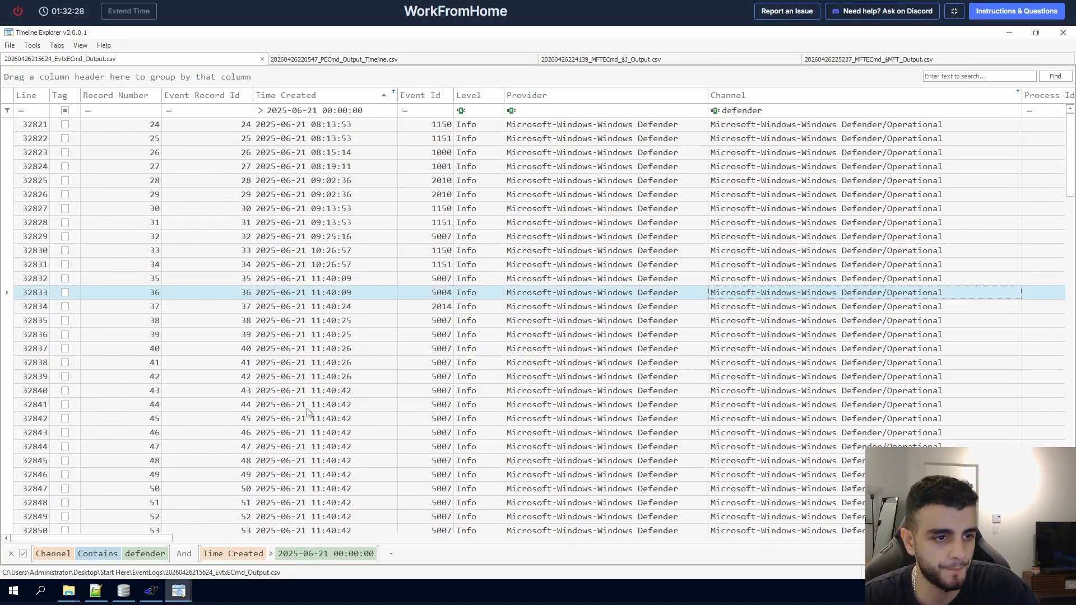
Step: Group the filtered Defender events by Map Description
drag(124, 536, 292, 539)
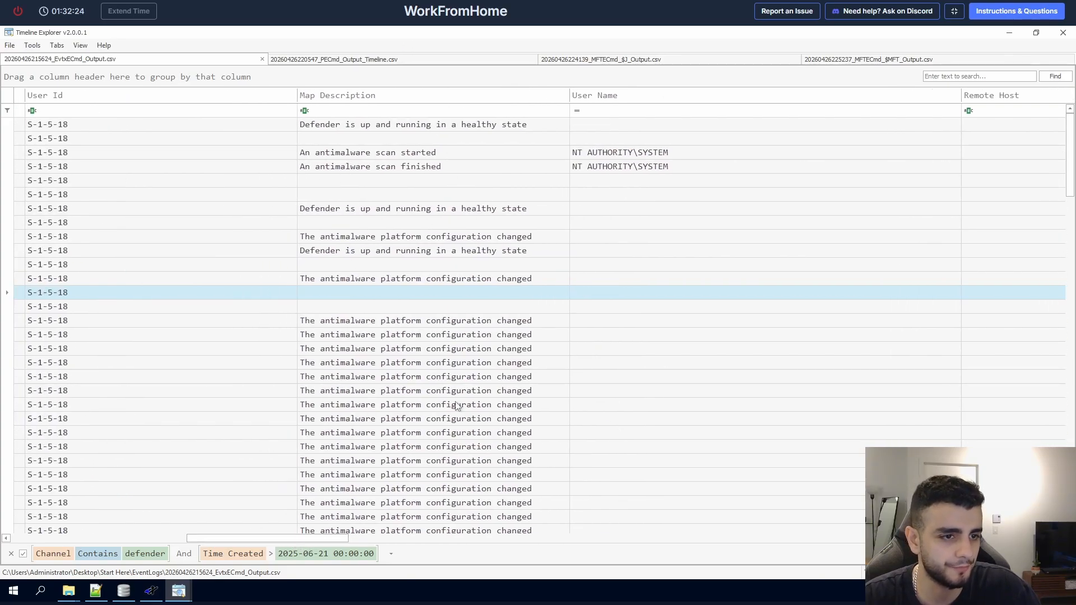
click(566, 93)
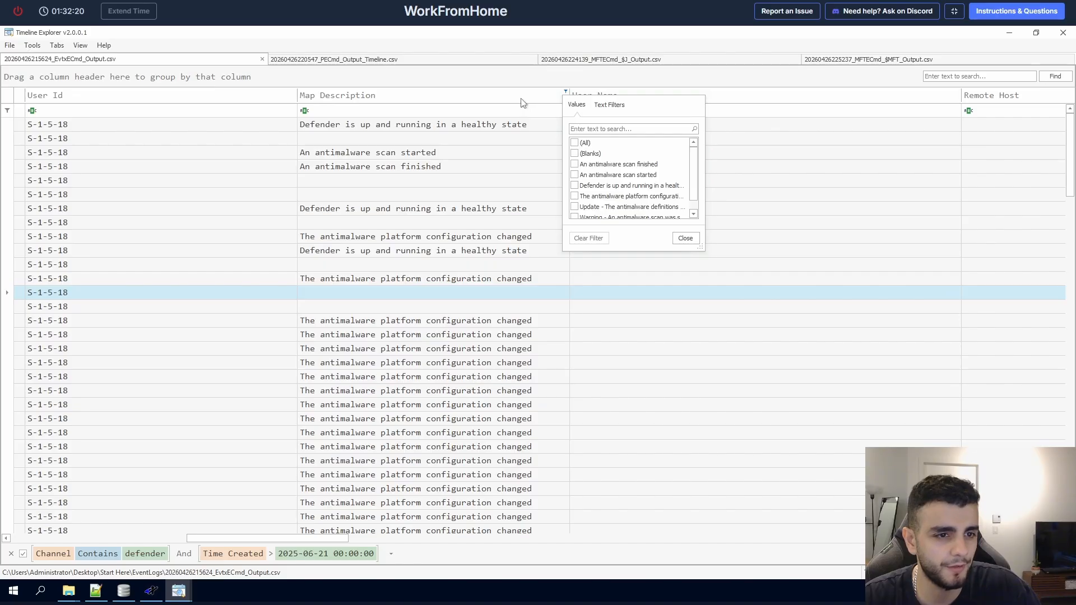
scroll(616, 166, down, 1)
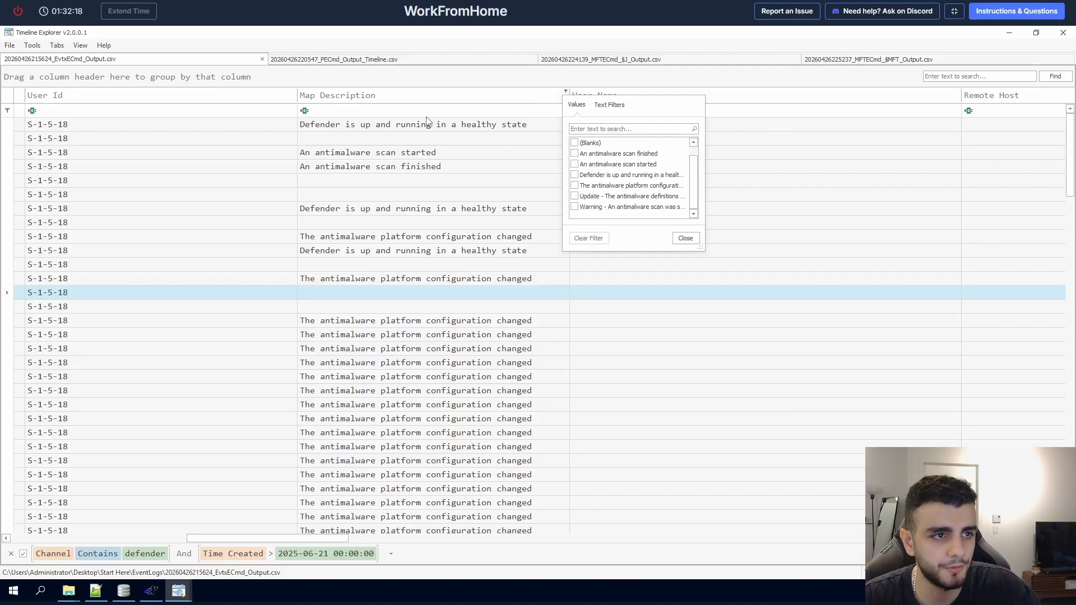
drag(418, 100, 374, 79)
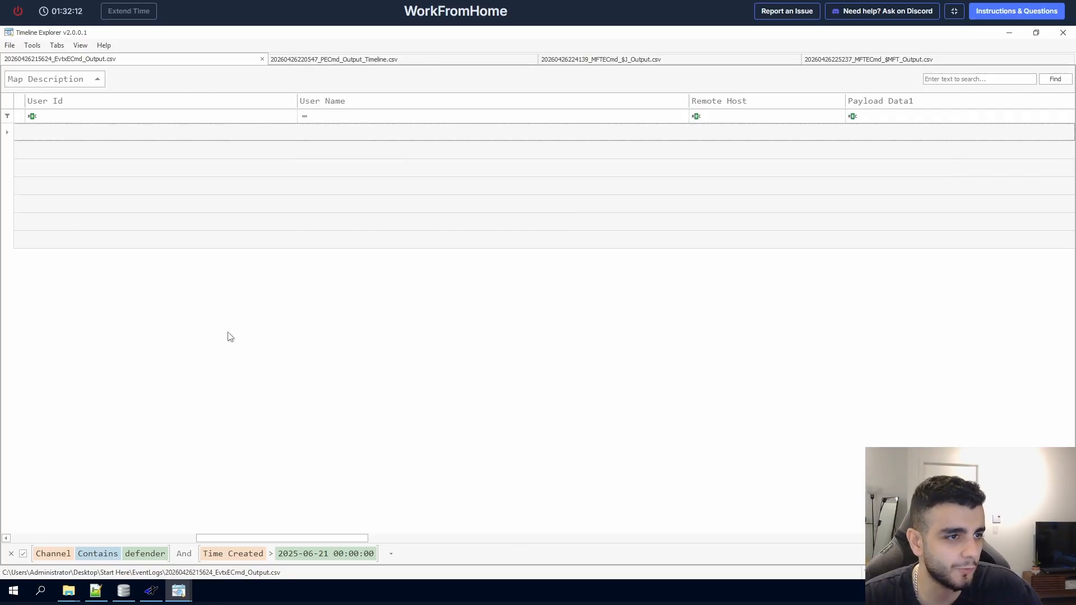
drag(352, 539, 63, 529)
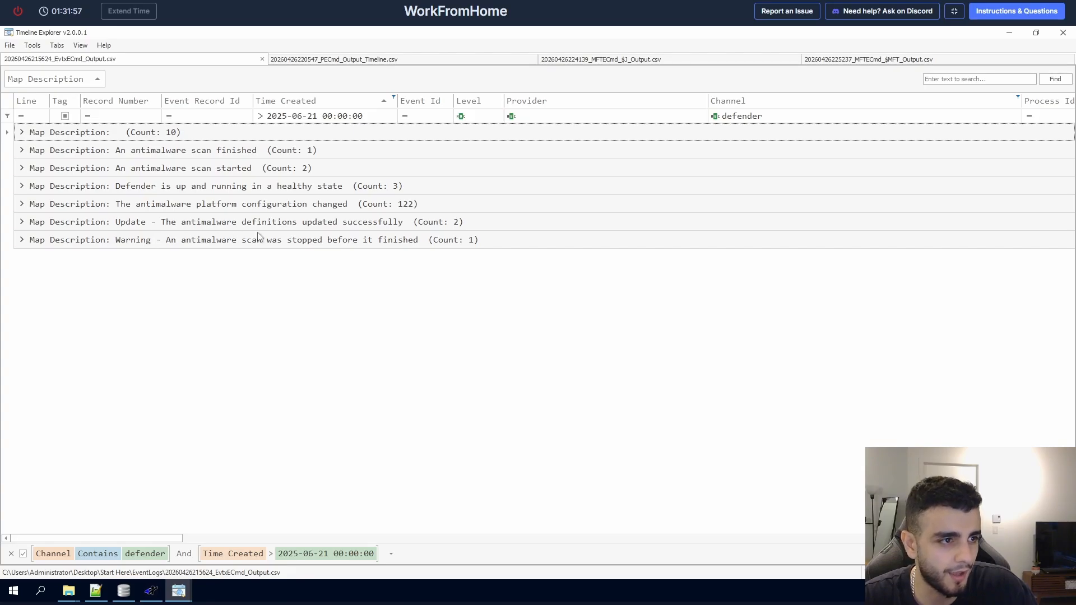
Step: Examine the events in the definitions-updated and scan-stopped warning groups, and collapse both groups again
click(22, 223)
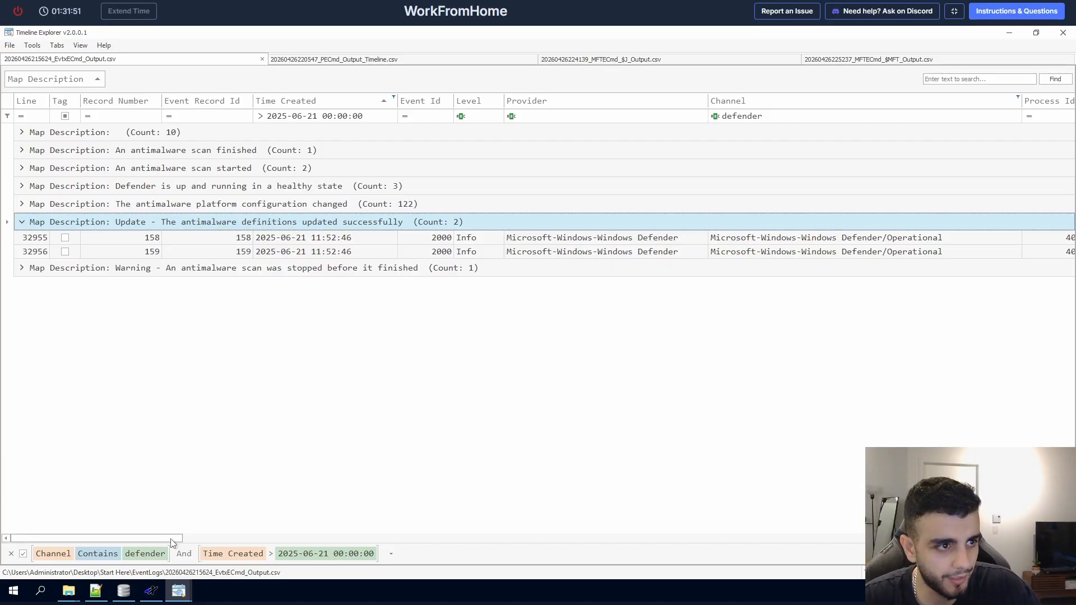
drag(173, 542, 146, 529)
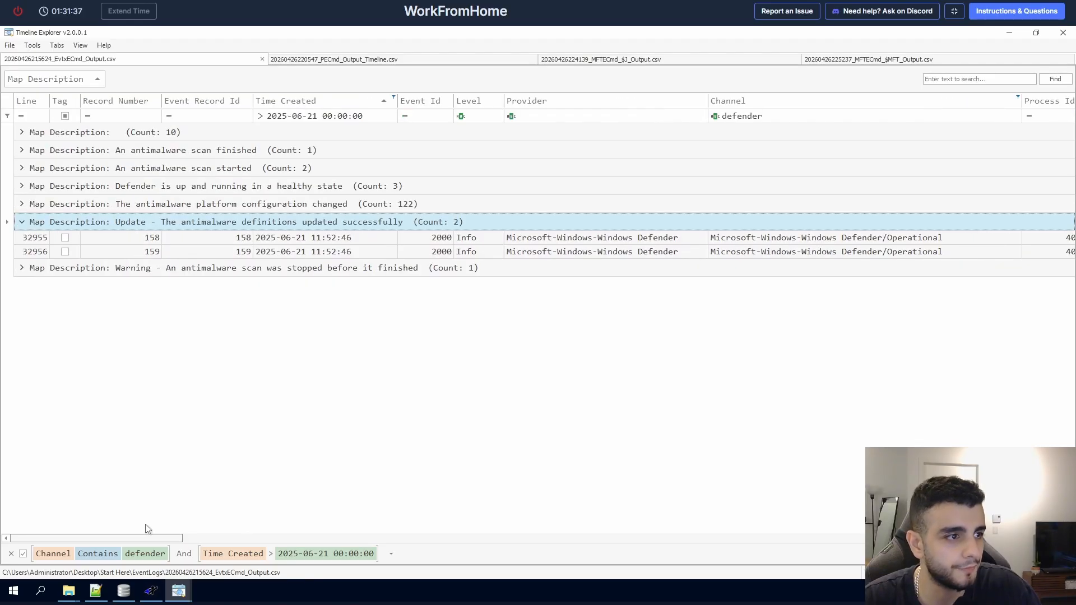
click(23, 268)
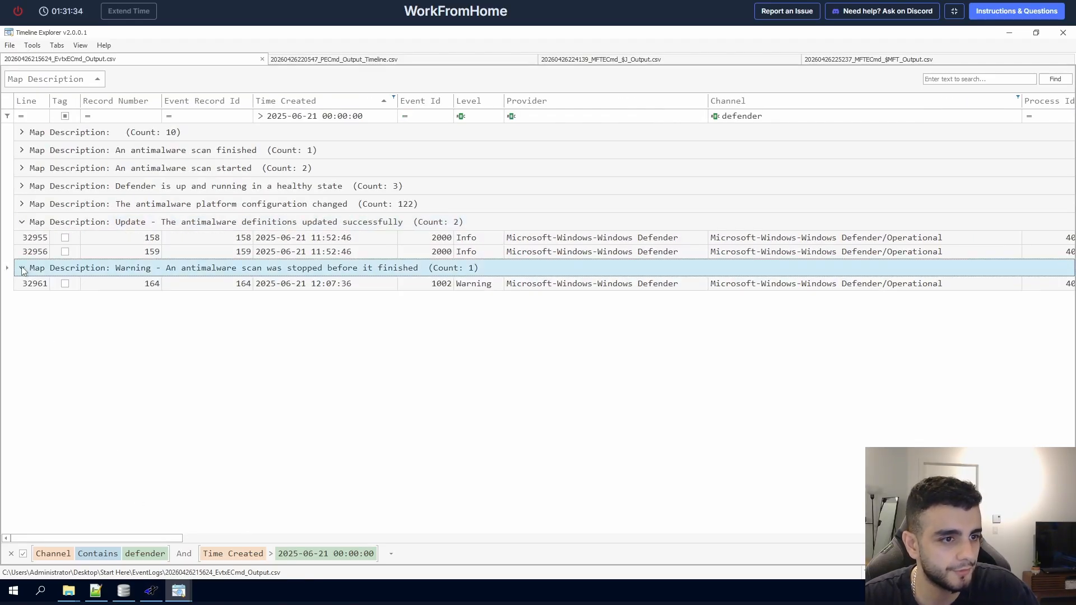
click(23, 268)
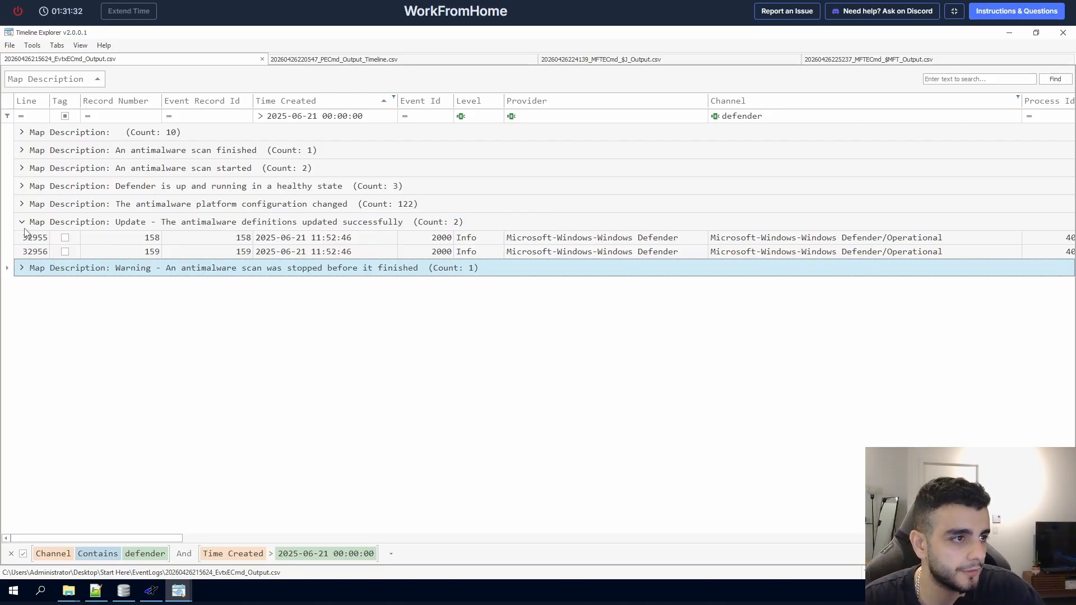
click(22, 223)
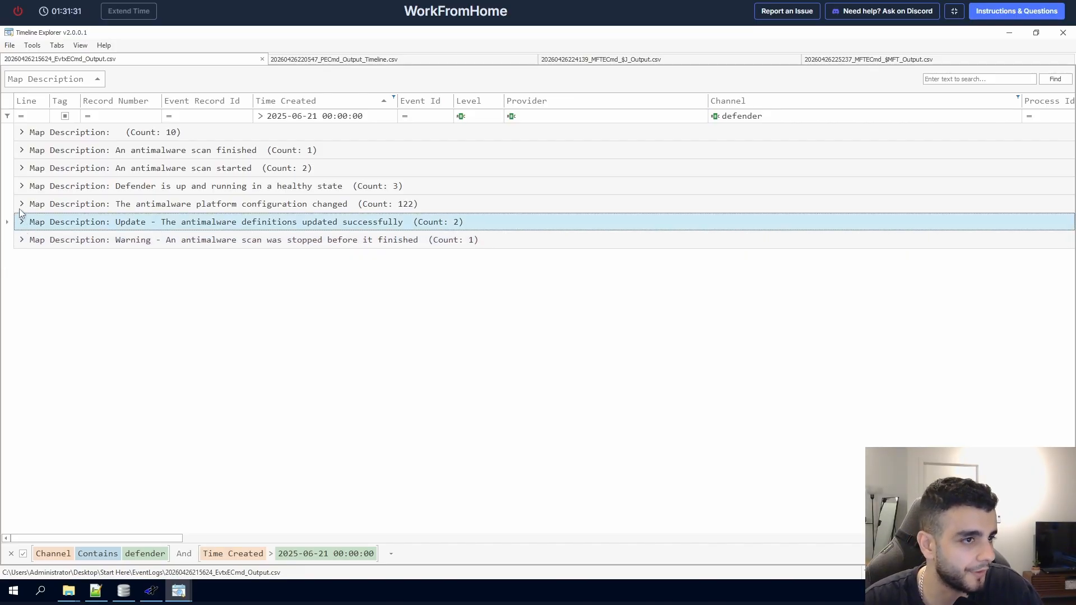
Step: Expand the group "The antimalware platform configuration changed" and widen the Payload Data columns to read the old and new values
click(20, 210)
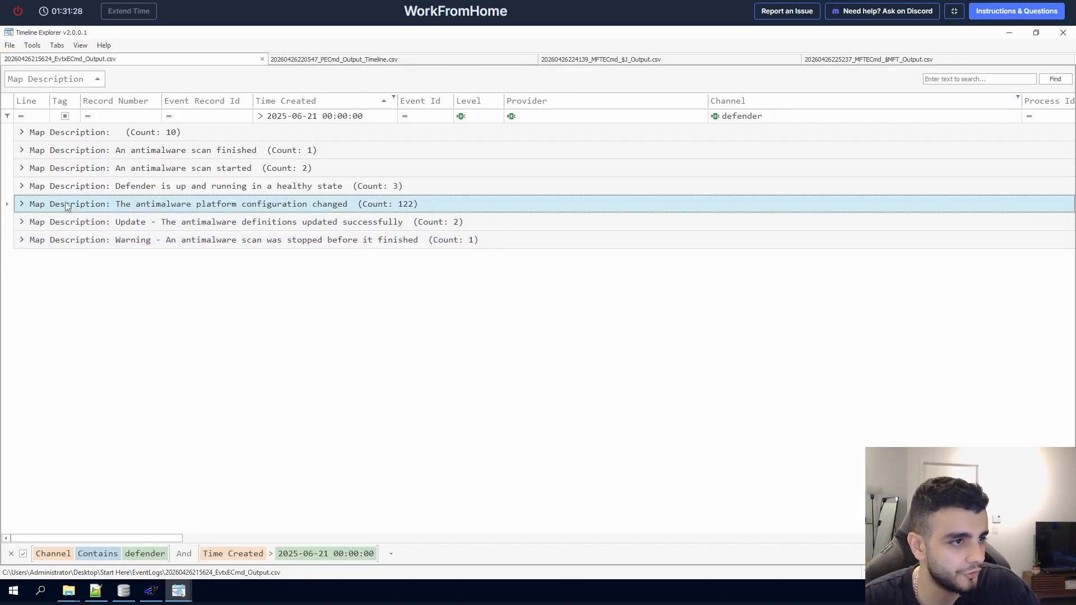
click(23, 204)
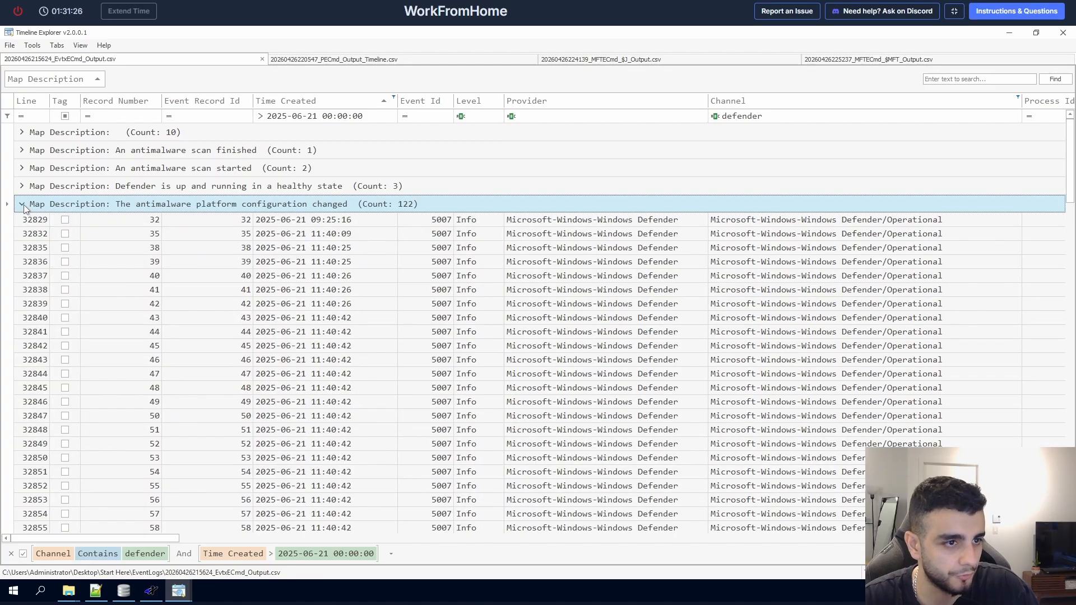
drag(186, 540, 572, 540)
drag(300, 101, 735, 100)
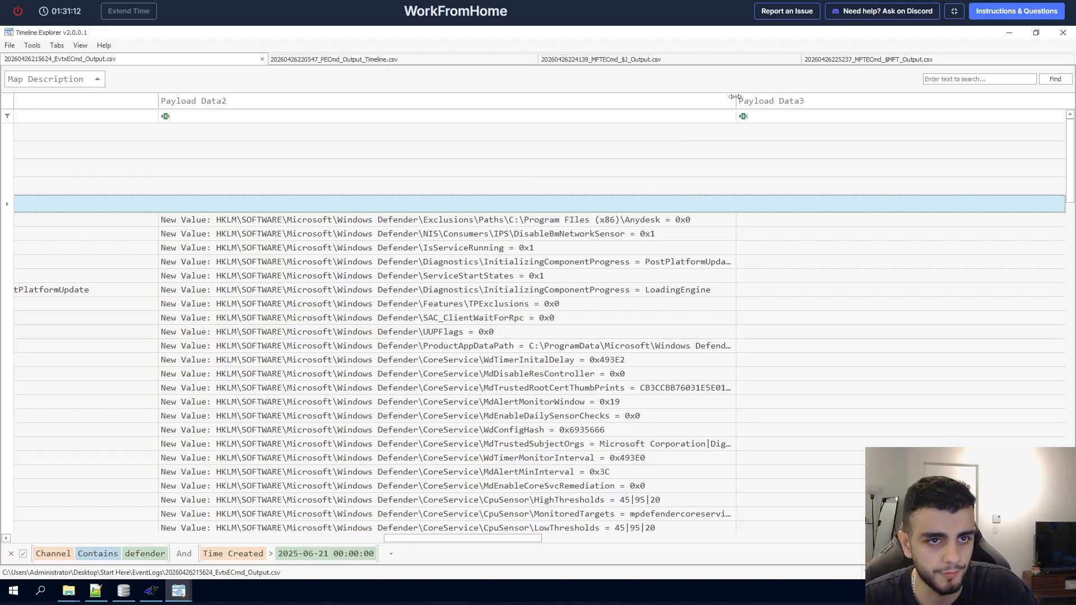
drag(735, 97, 1070, 100)
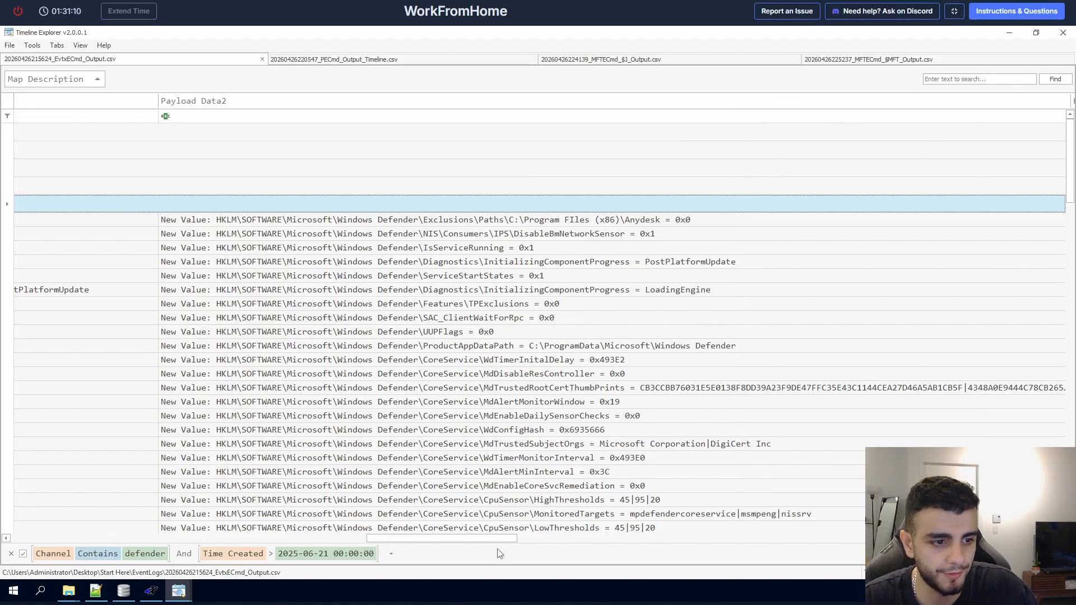
drag(434, 540, 332, 538)
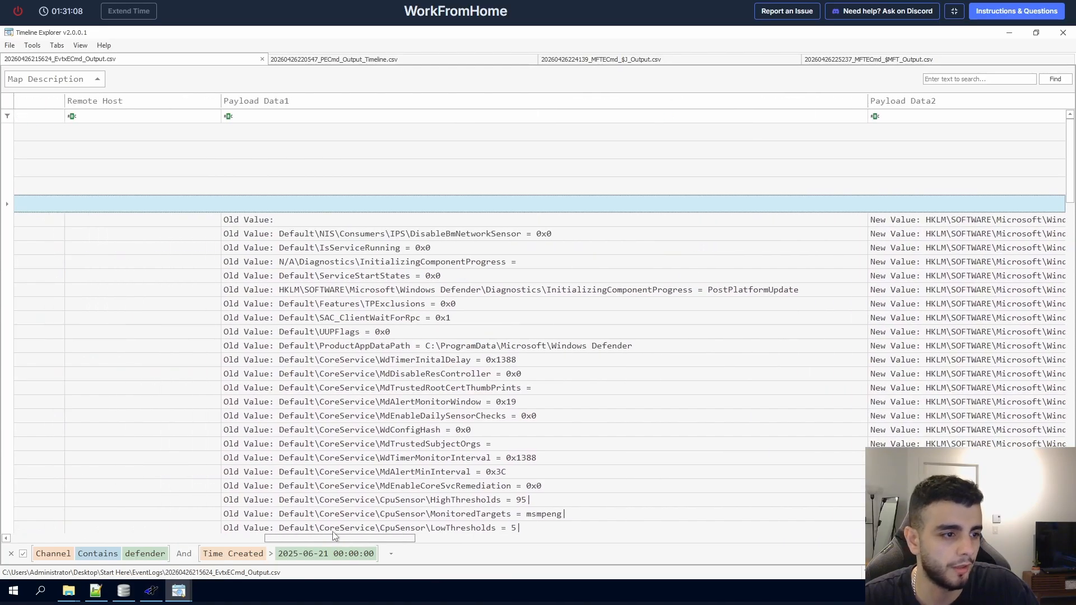
scroll(473, 334, down, 2)
scroll(496, 336, up, 1)
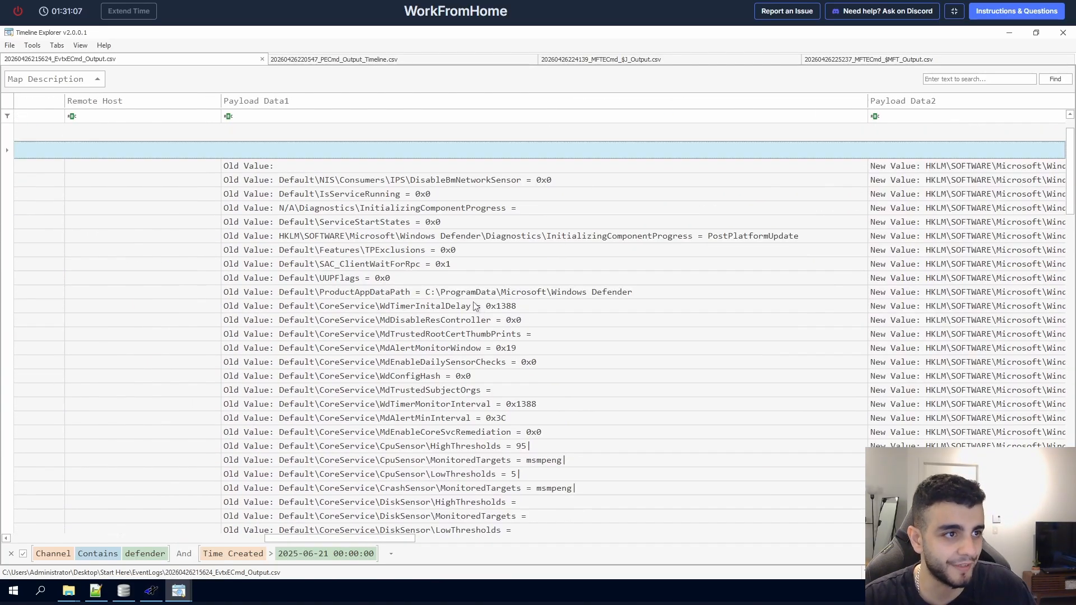
Step: Try filtering Payload Data1 for exempt and clear that filter again
click(345, 121)
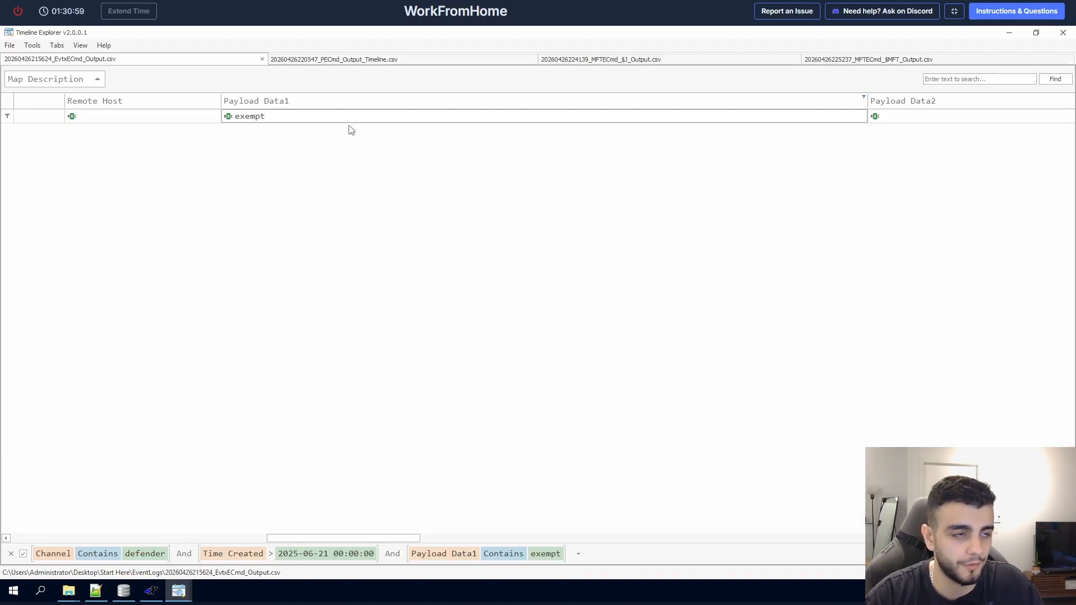
click(360, 119)
key(BackSpace)
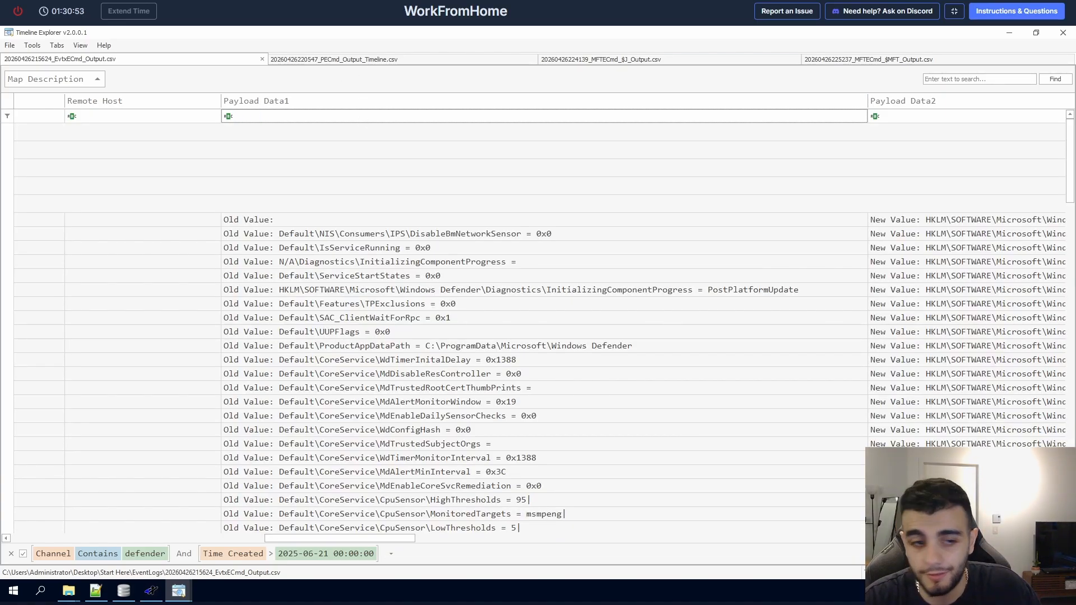
Step: Examine the old and new values of the events in the "The antimalware platform configuration changed" group for a Defender exclusion
scroll(518, 436, down, 6)
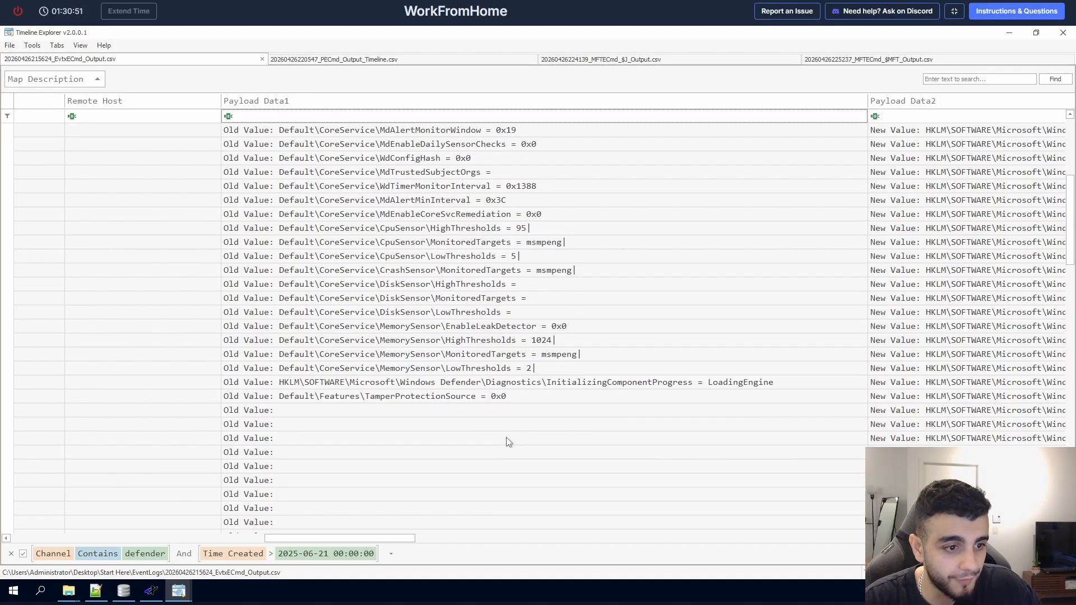
scroll(508, 442, down, 10)
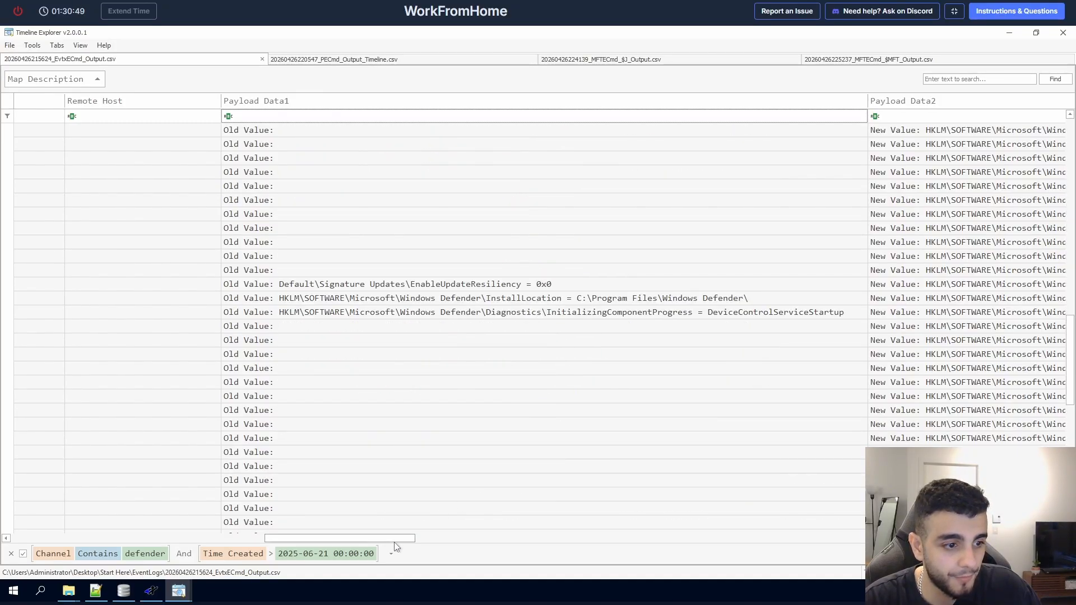
drag(392, 537, 9, 533)
scroll(247, 473, up, 16)
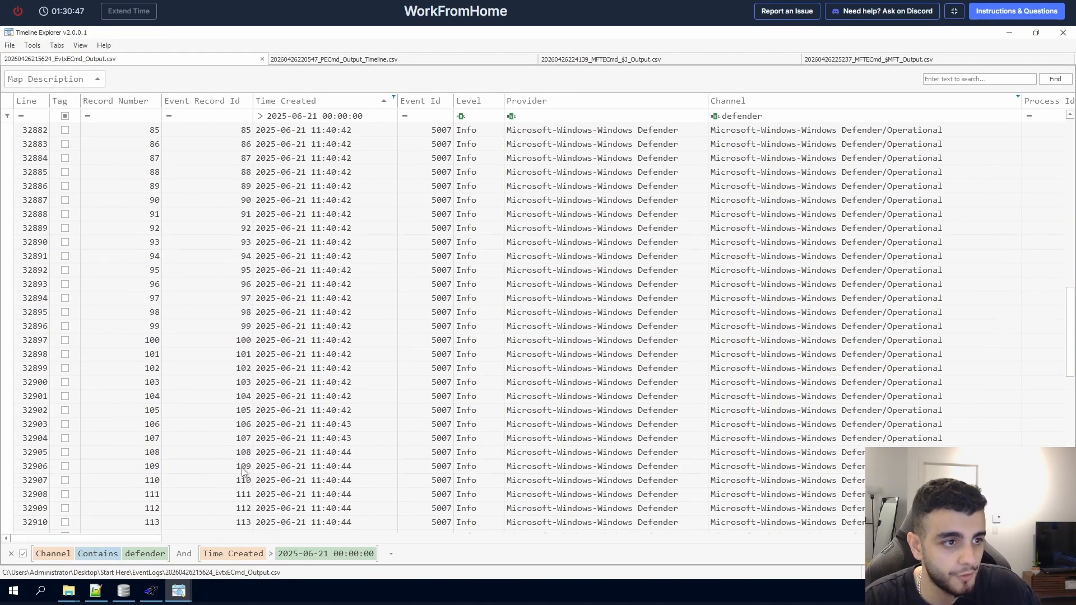
scroll(280, 479, down, 1)
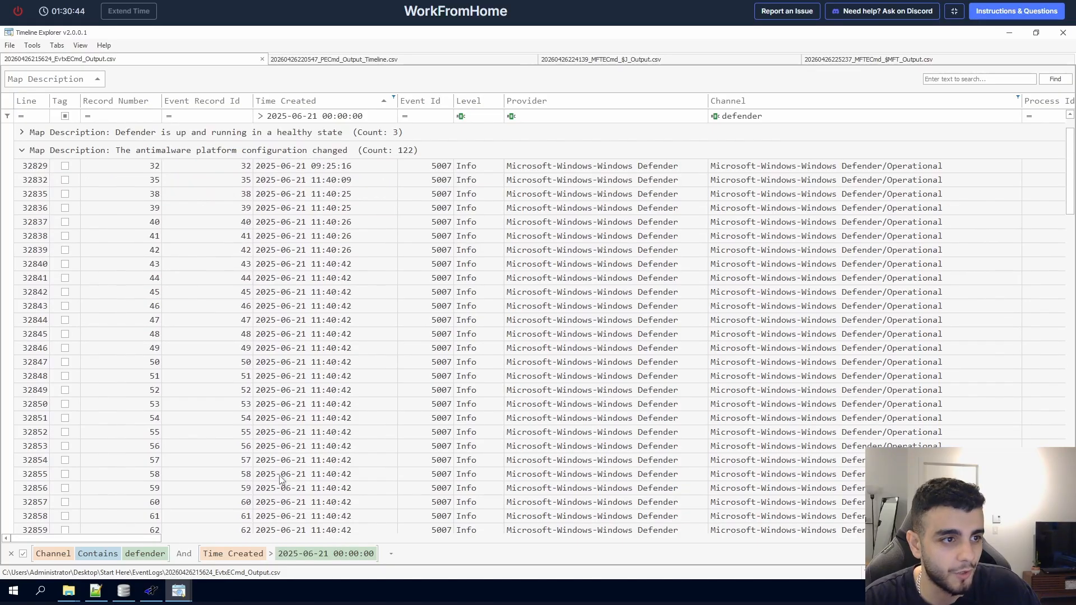
scroll(331, 345, up, 1)
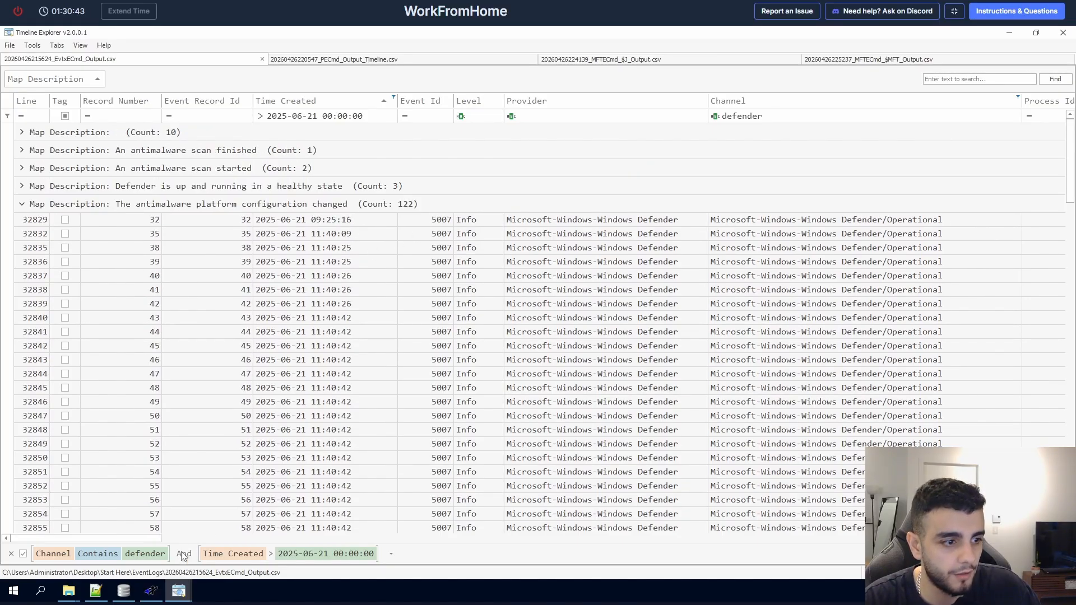
drag(150, 538, 409, 551)
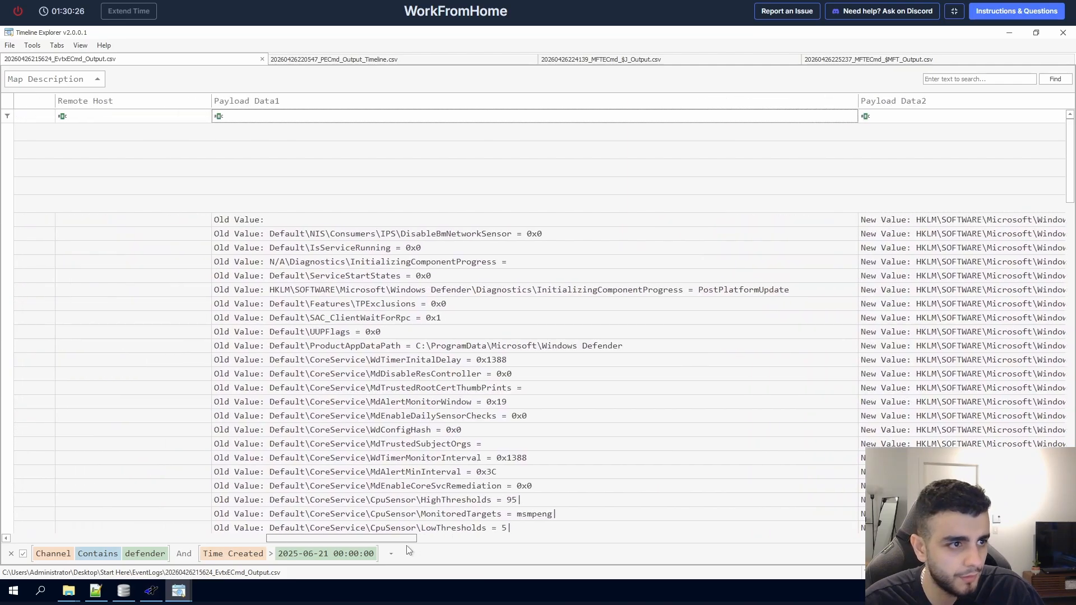
click(326, 218)
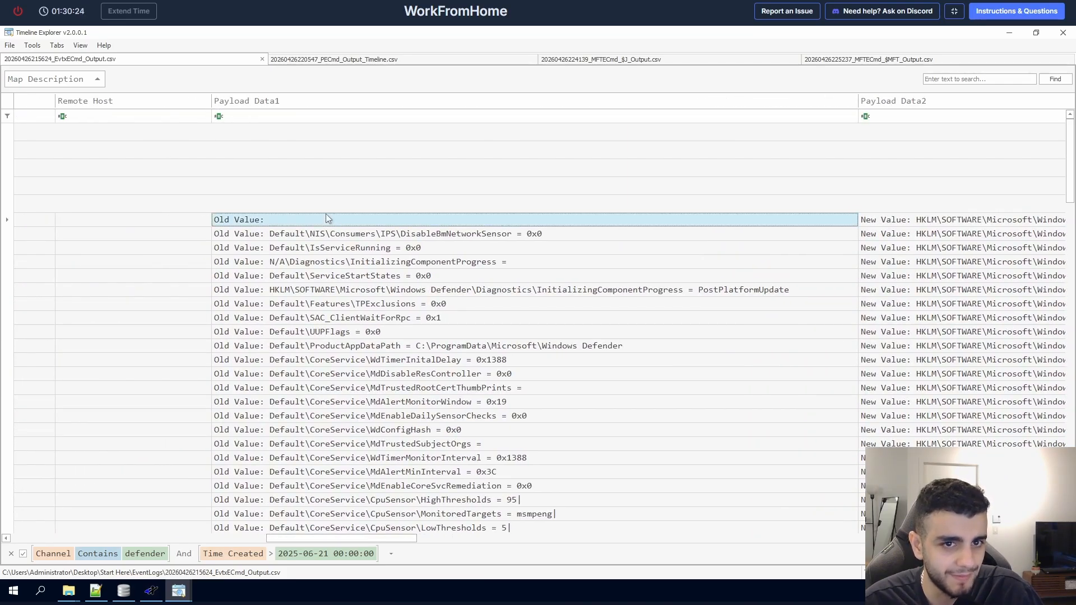
drag(368, 539, 411, 544)
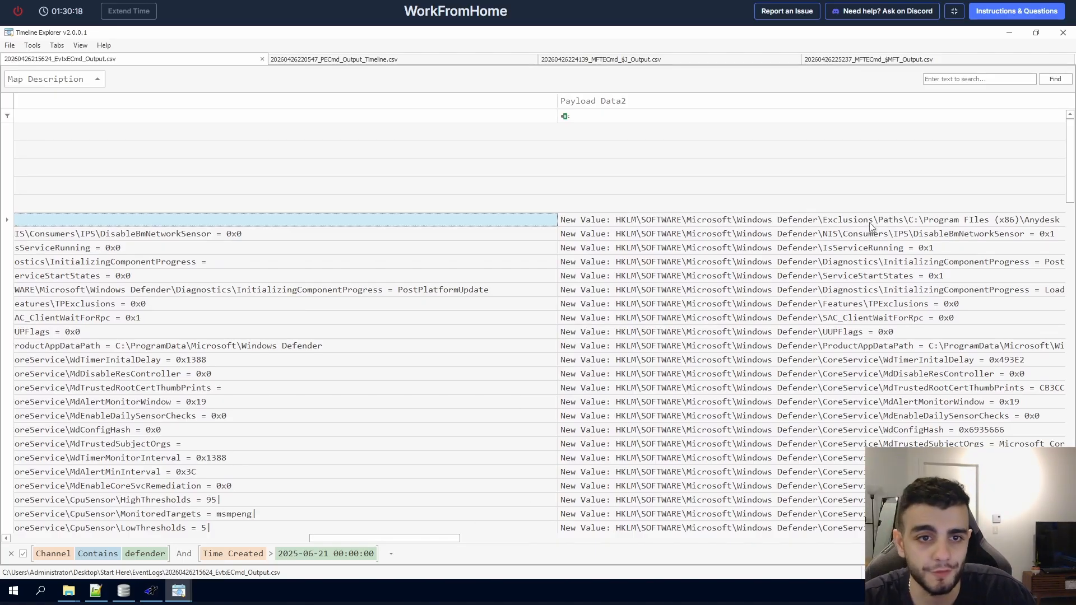
drag(399, 540, 455, 542)
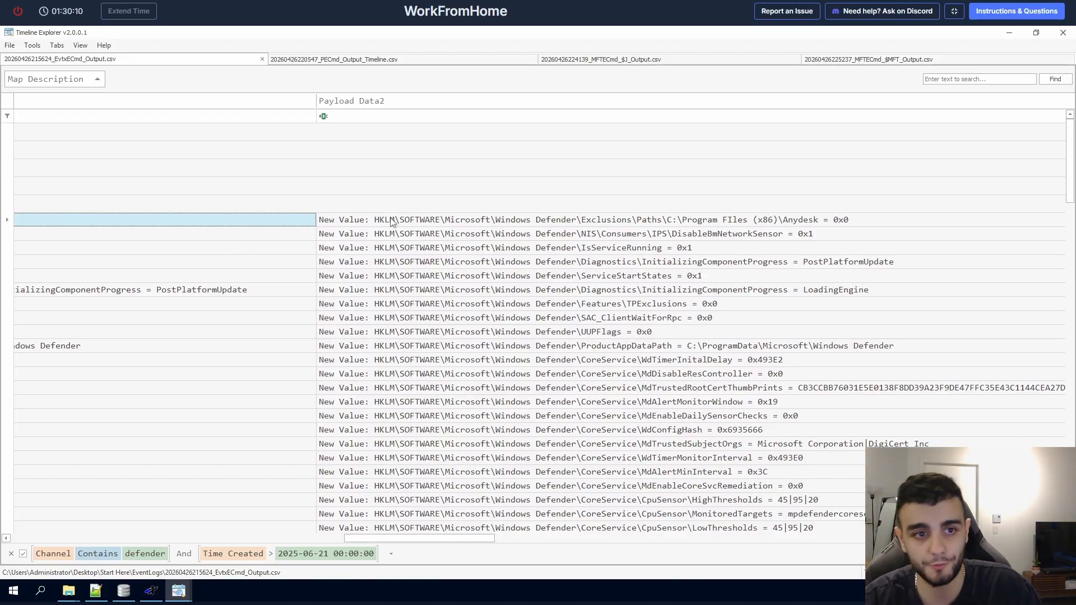
Step: Open the full Payload Data2 value of the group's first event and copy the excluded path C:\Program FIles (x86)\Anydesk
double_click(673, 221)
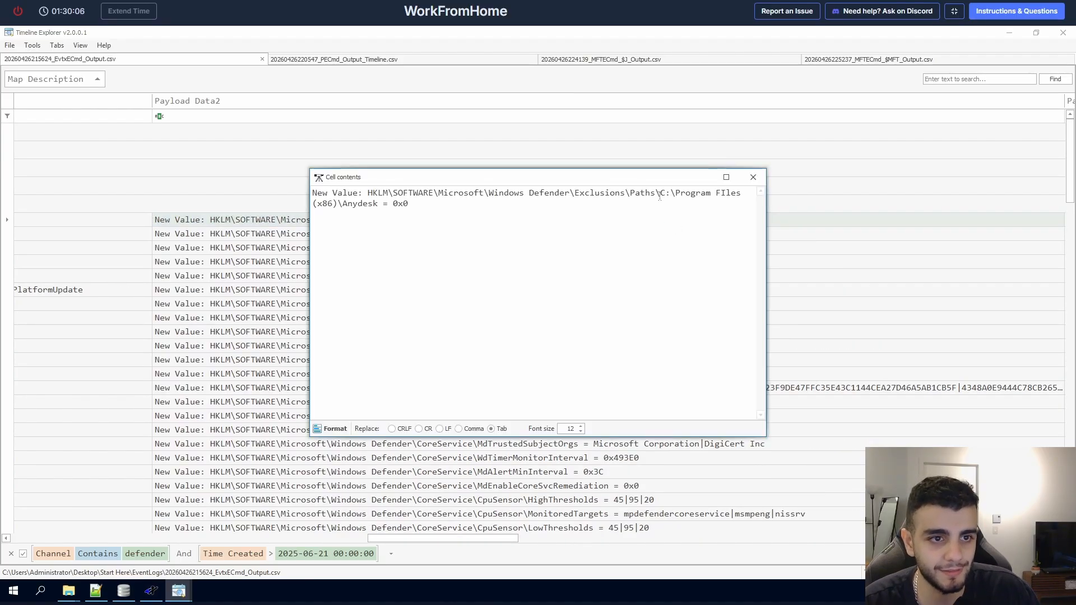
drag(662, 195, 693, 226)
key(ctrl+c)
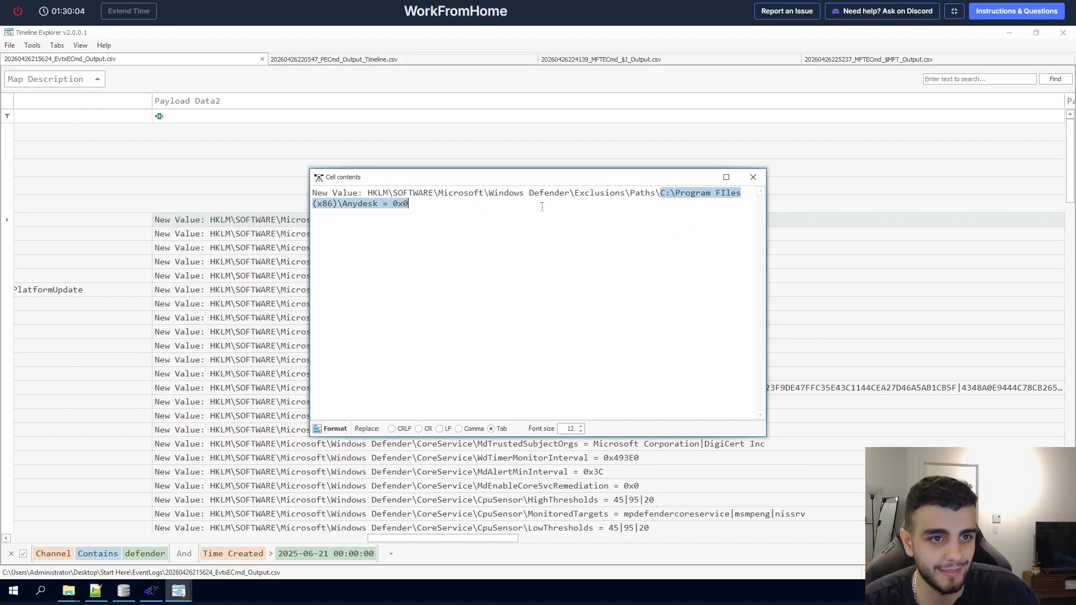
drag(662, 193, 375, 202)
Step: Submit C:\Program Files (x86)\Anydesk as the answer to lab question Q14
click(1015, 11)
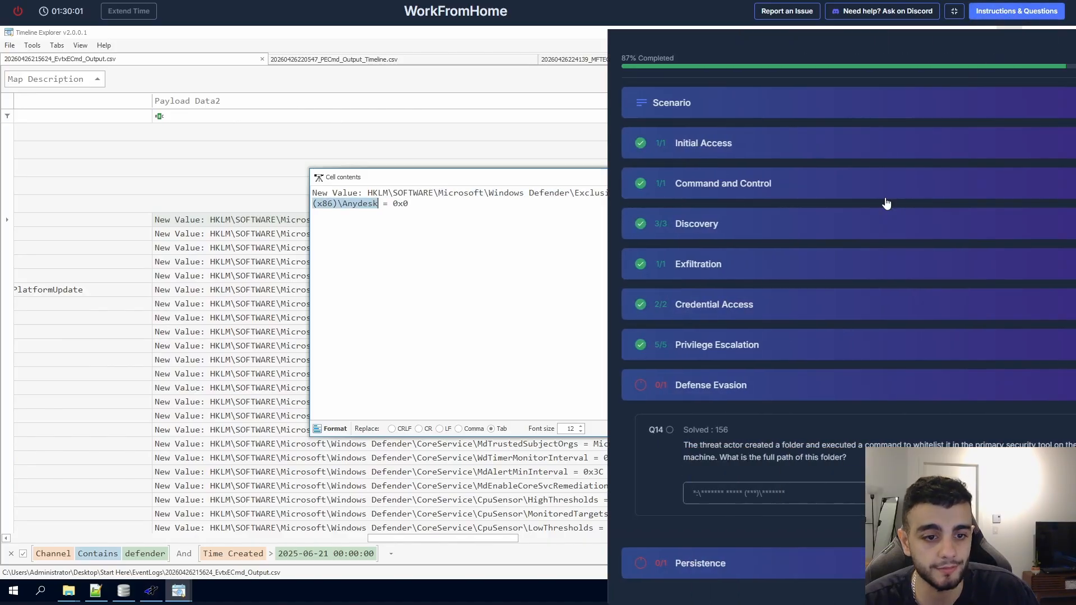
click(701, 492)
key(ctrl+v)
key(Return)
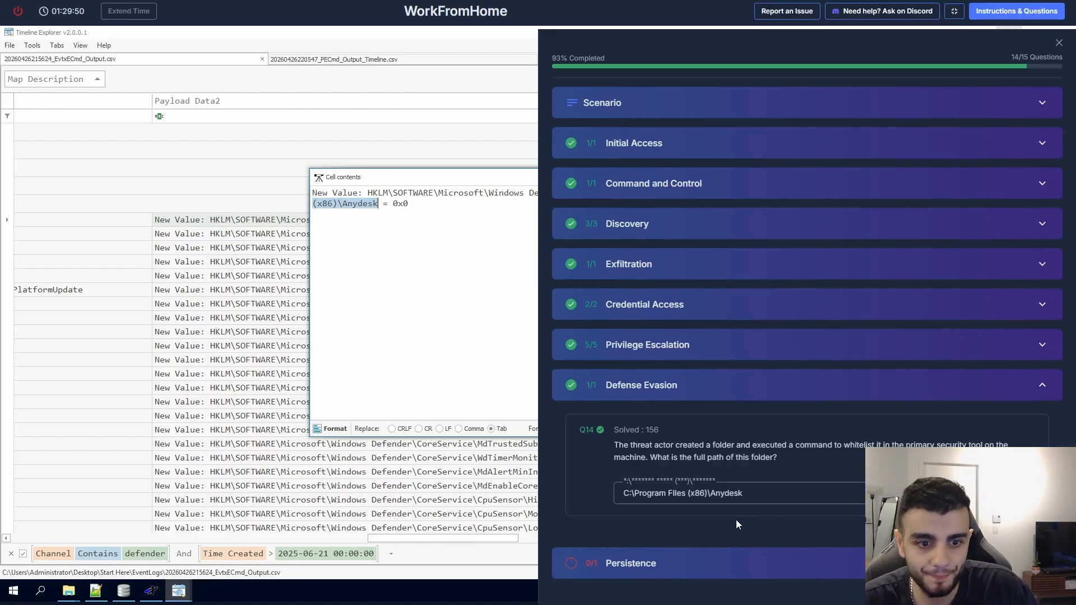
Step: Expand the Persistence section to read question Q15, and close the questions and the cell contents window
click(673, 558)
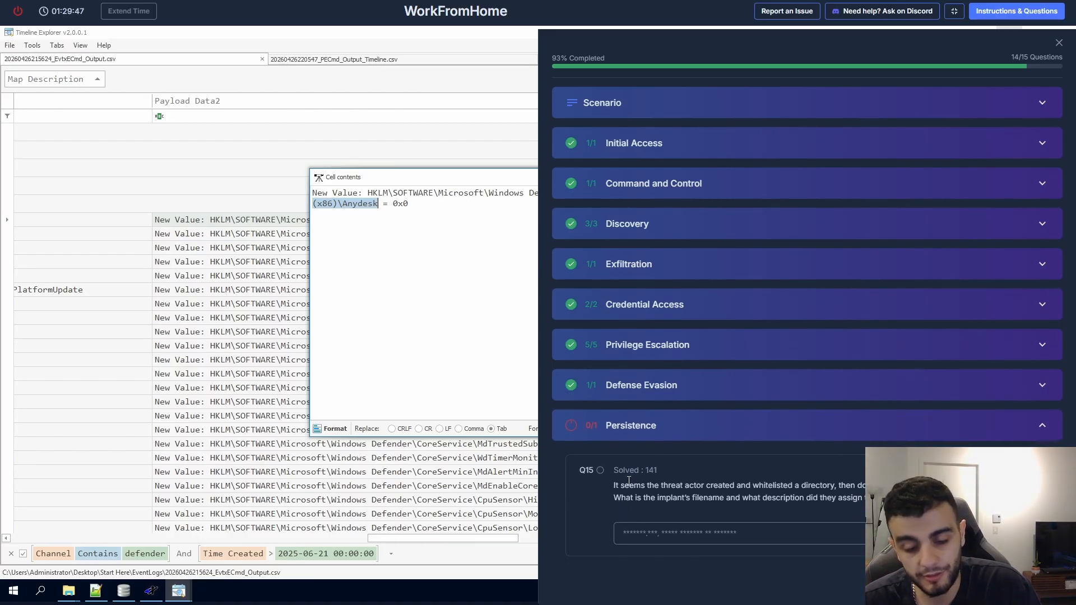
triple_click(650, 485)
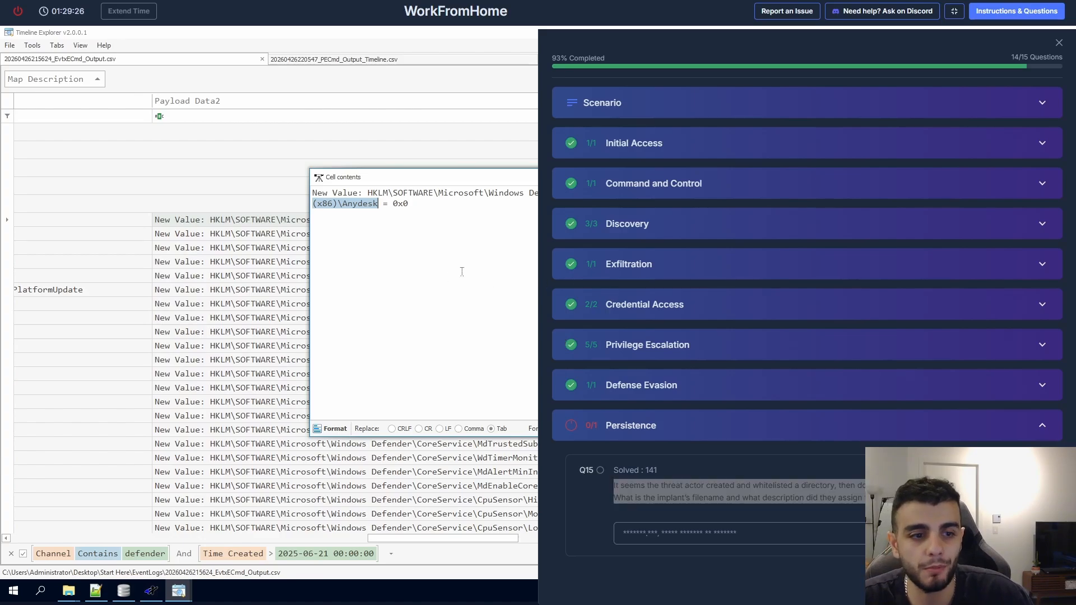
click(1058, 41)
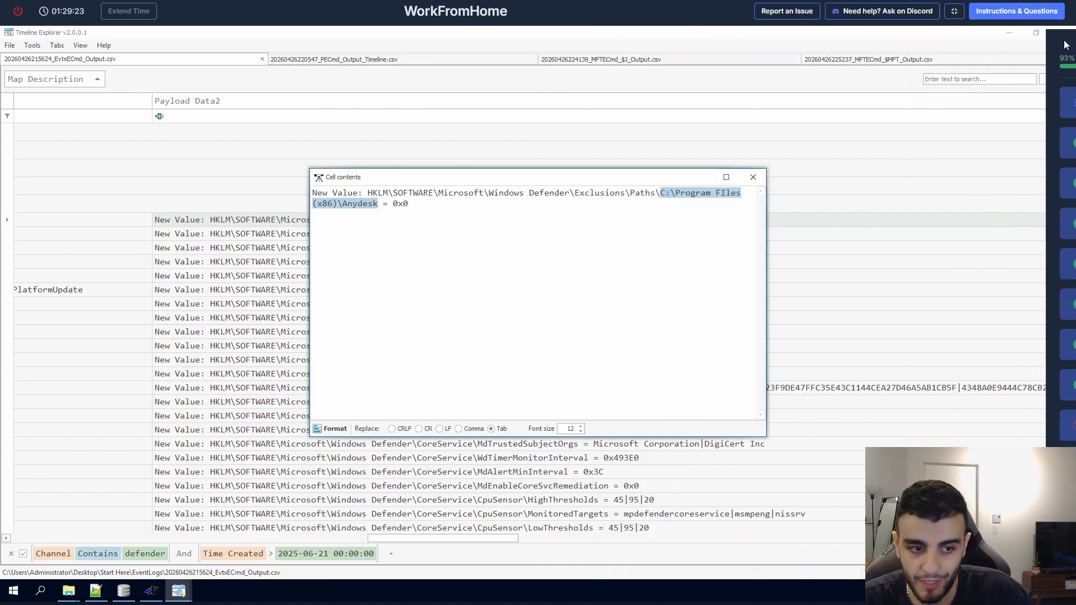
click(753, 177)
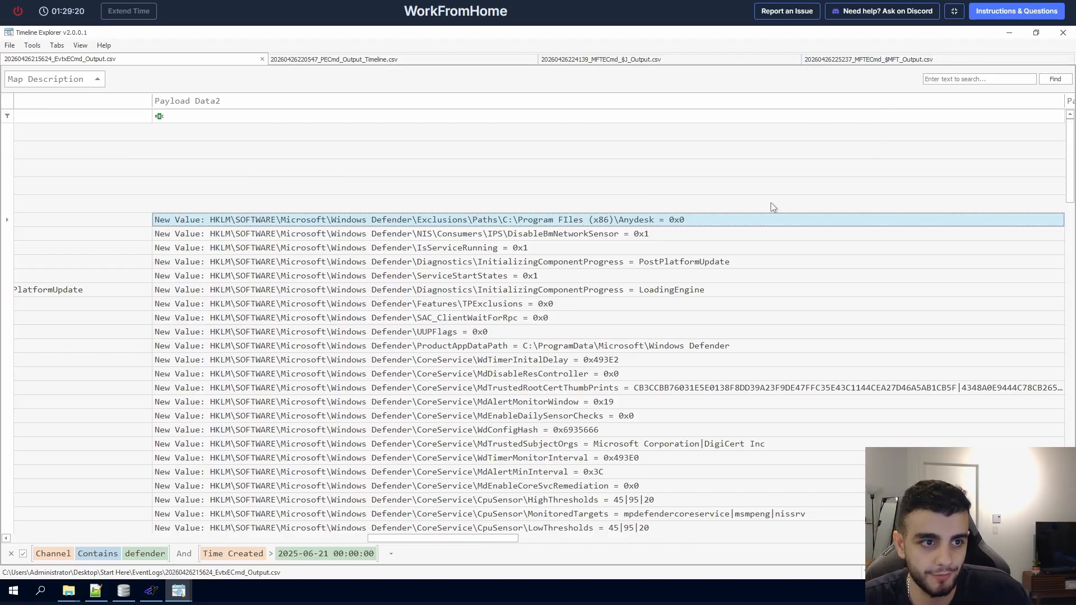
Step: Reopen the exclusion event's Payload Data2 value and copy the C:\Program FIles (x86) part of the path
double_click(593, 222)
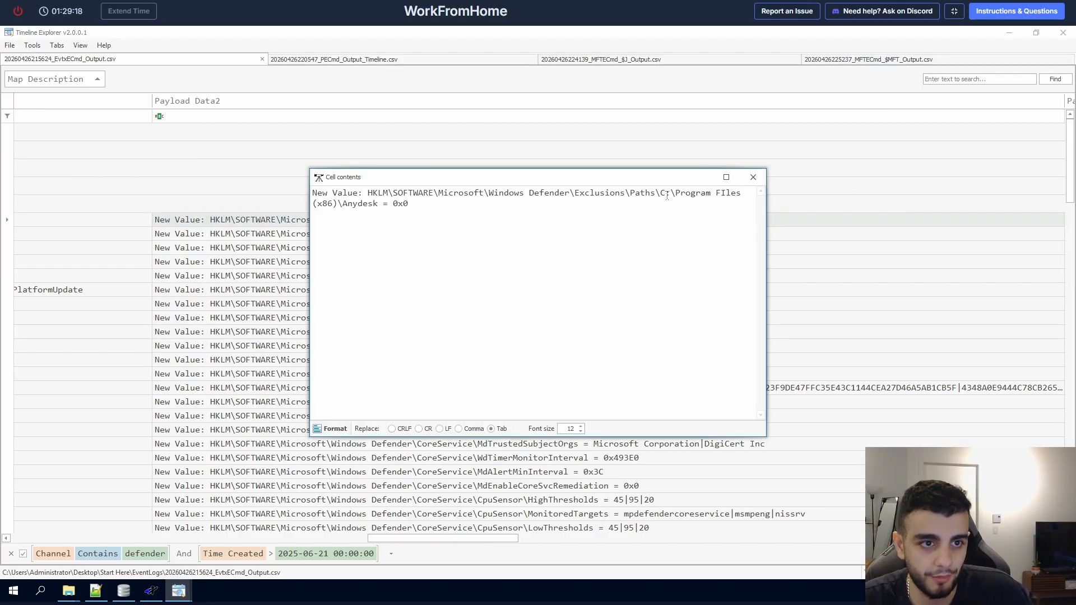
mouse_move(661, 190)
mouse_down()
mouse_move(332, 203)
mouse_move(663, 193)
mouse_up()
key(ctrl+c)
click(337, 202)
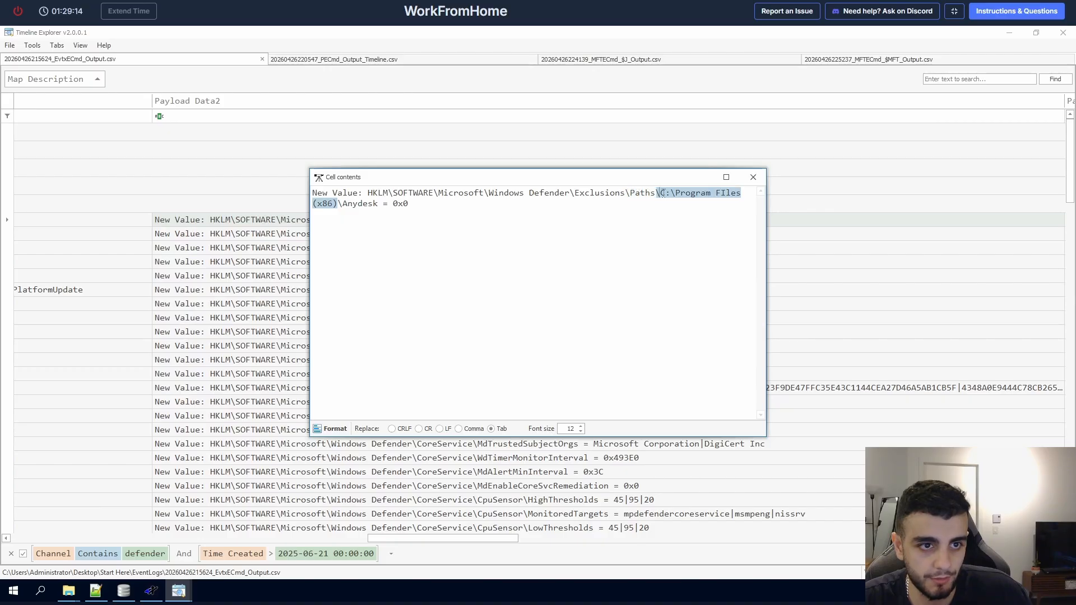
Step: Filter the Parent Path column of the $MFT output for Program FIles (x86)\Anydesk
click(896, 58)
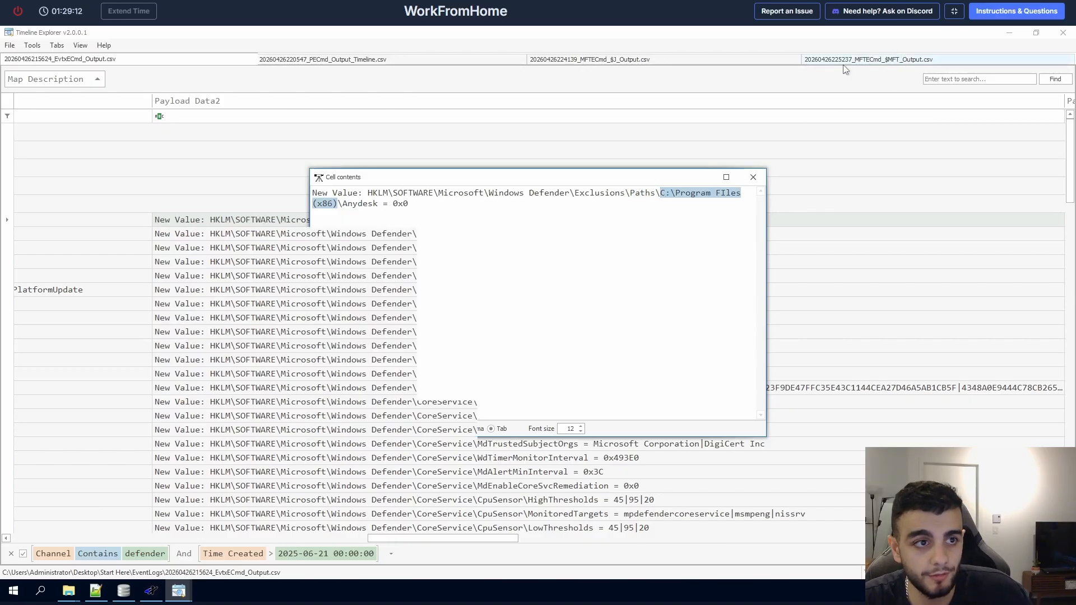
key(ctrl+e)
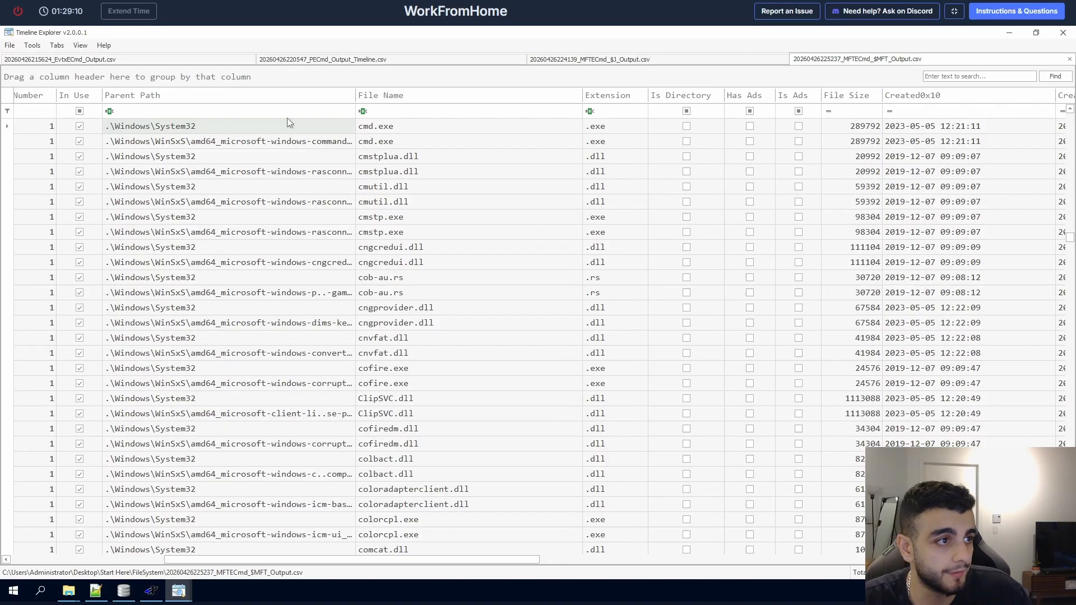
click(196, 114)
key(ctrl+v)
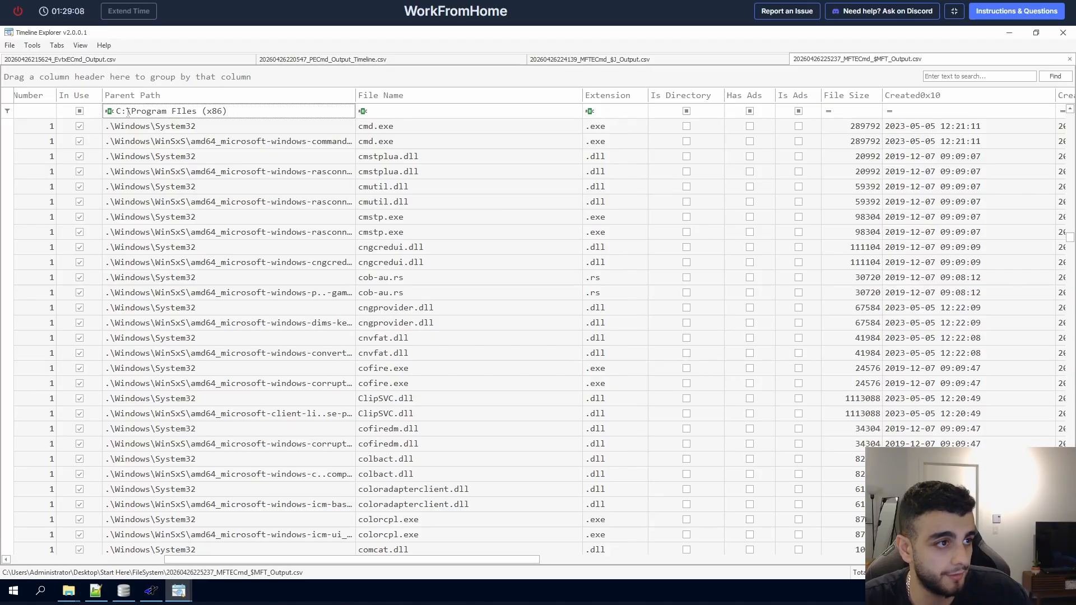
click(131, 111)
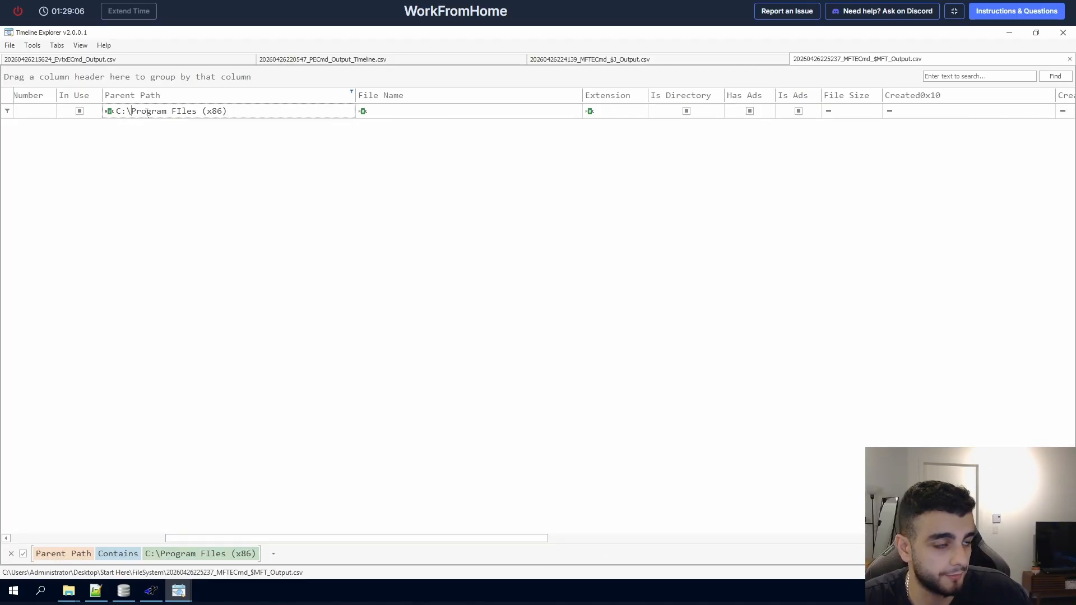
key(BackSpace)
key(BackSpace)
key(BackSpace)
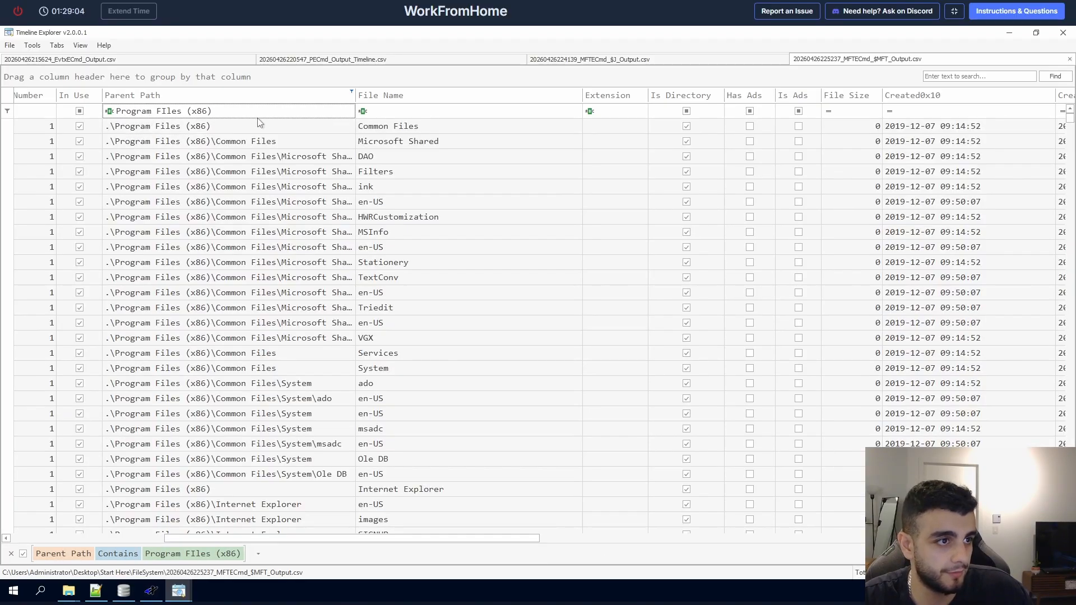
click(266, 116)
text(\A)
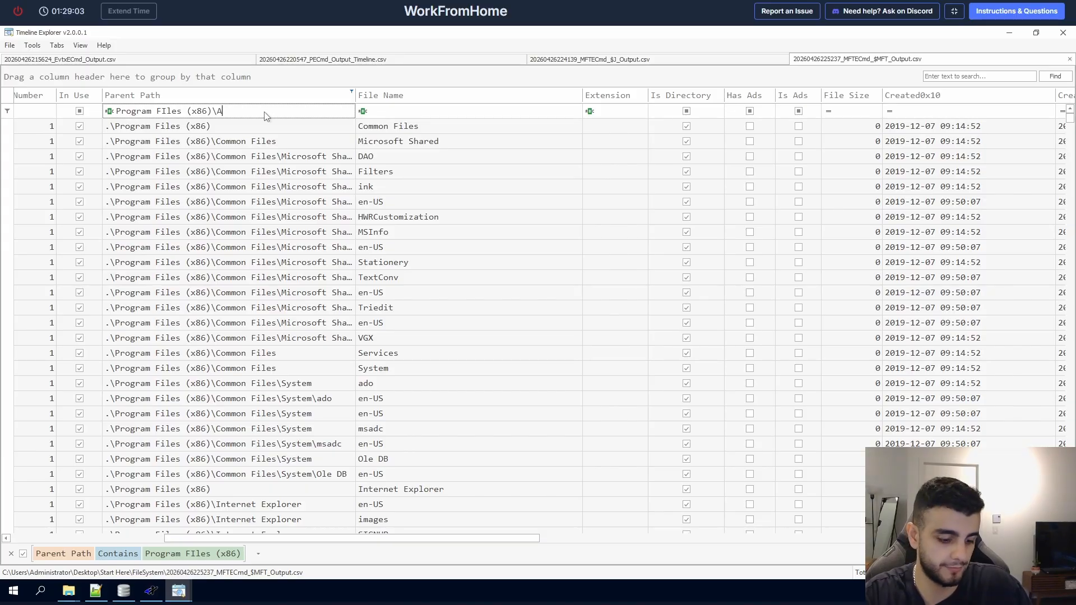
text(nydesk)
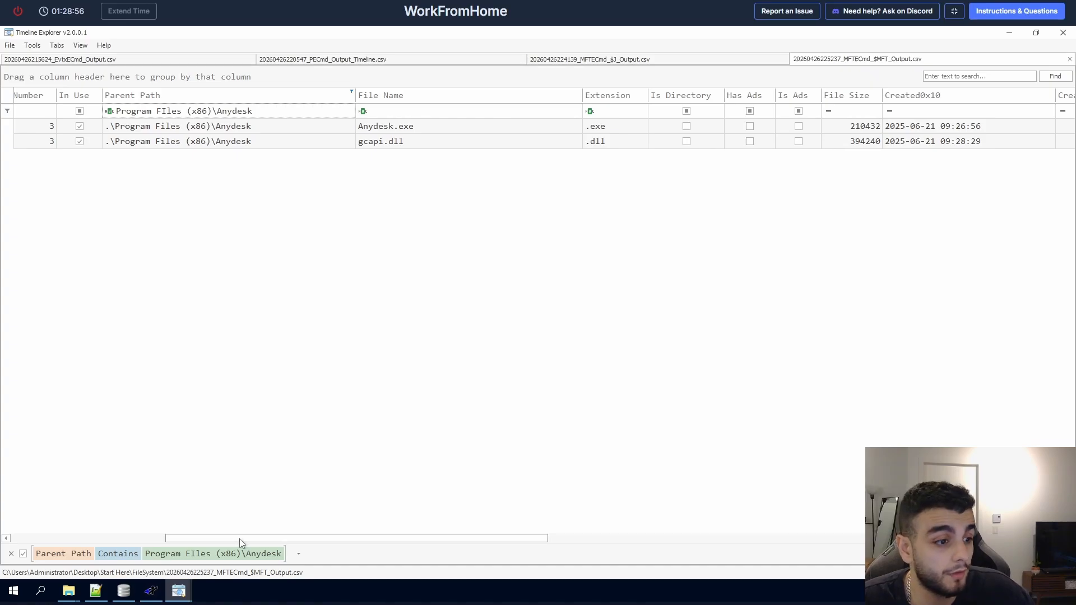
Step: Copy the Parent Entry Number of the Anydesk.exe record
drag(240, 539, 170, 512)
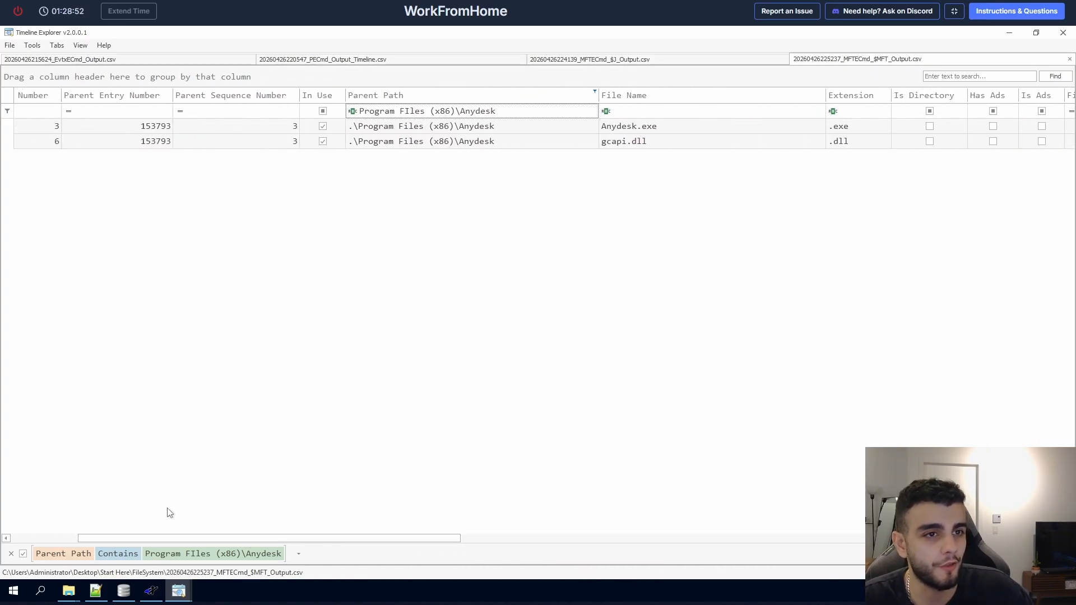
drag(260, 539, 224, 536)
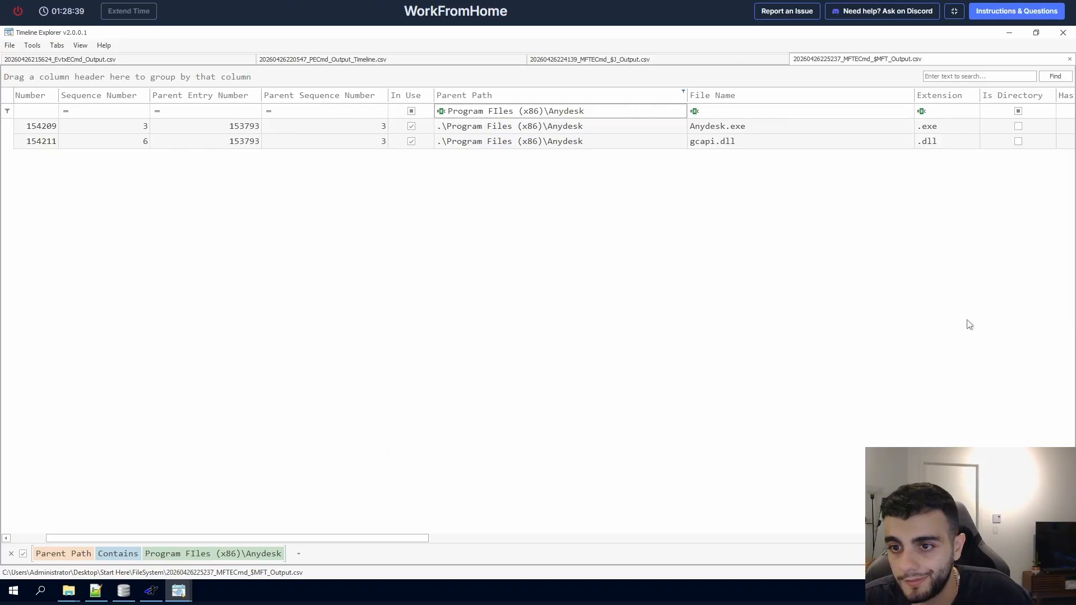
double_click(235, 128)
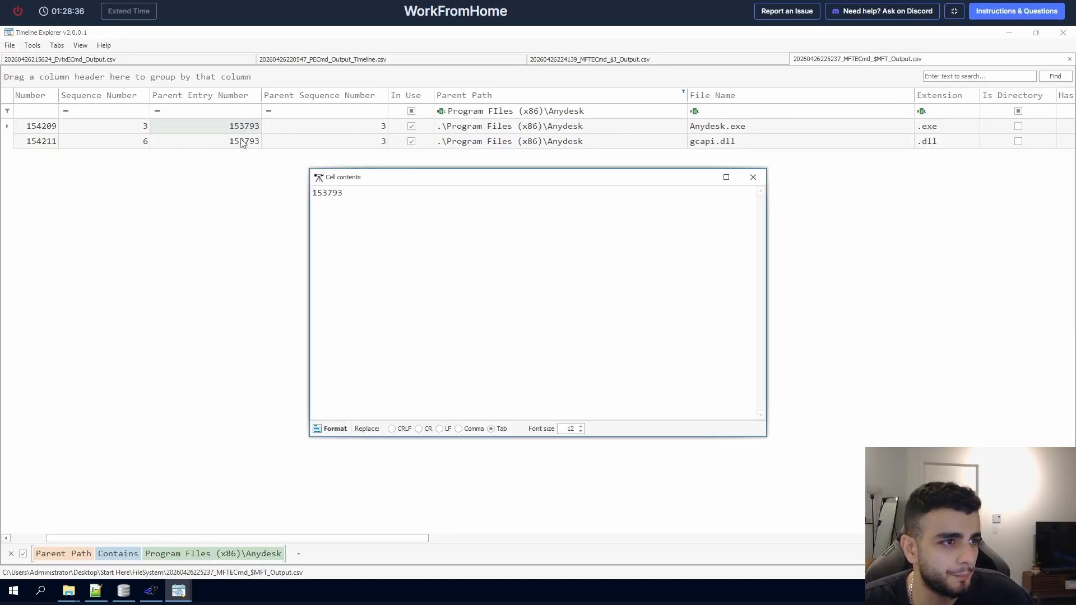
key(ctrl+a)
key(ctrl+c)
Step: In the $J output, clear the sethc.exe filter, filter Parent Entry Number by 153793, and view the matching records' update timestamps
click(723, 62)
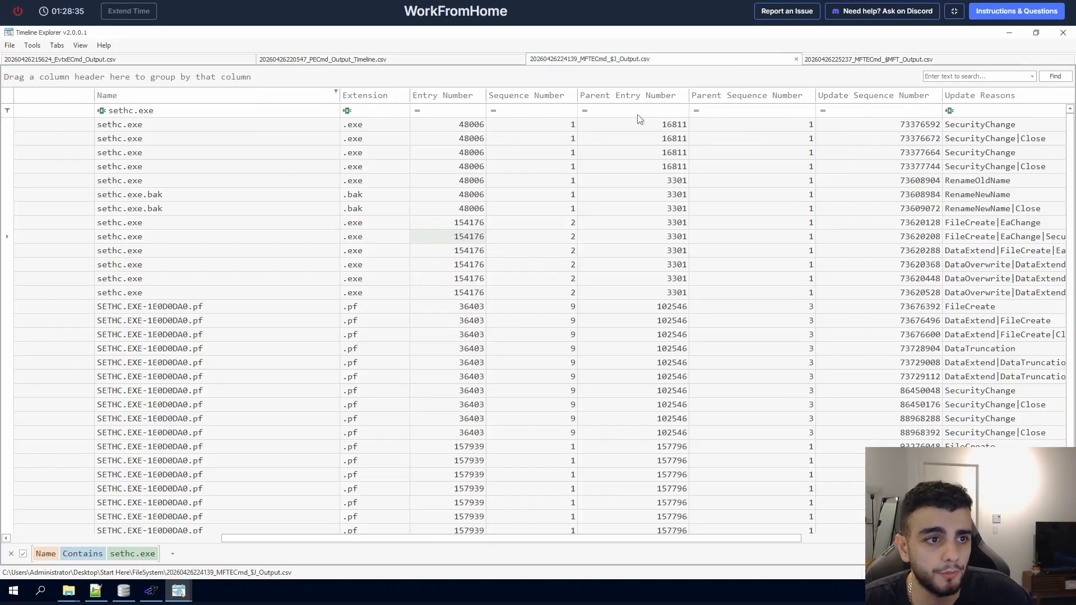
click(633, 111)
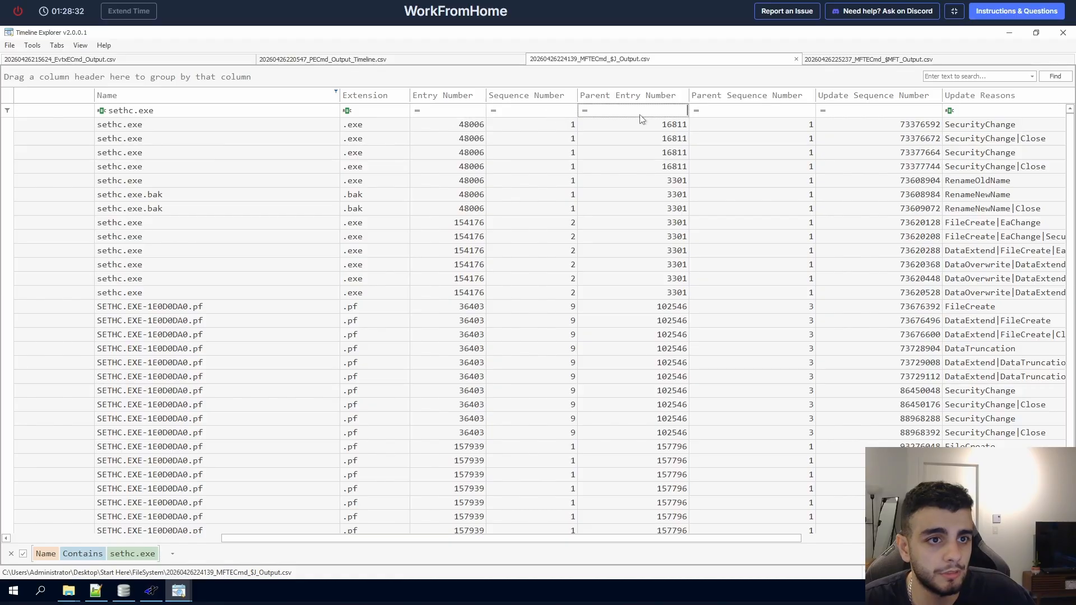
key(ctrl+v)
key(ctrl+e)
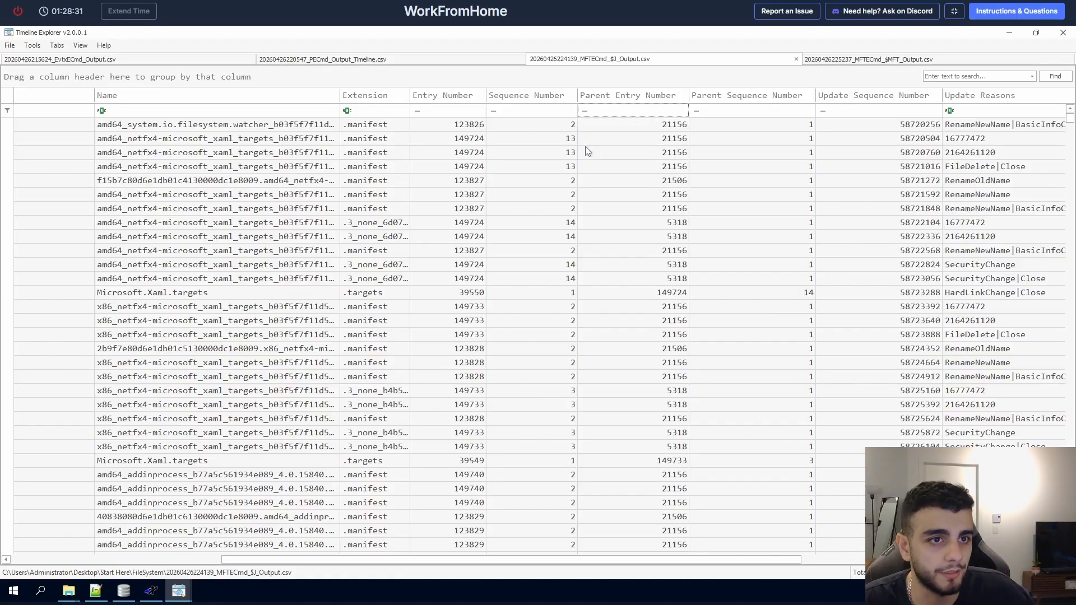
click(683, 111)
key(ctrl+v)
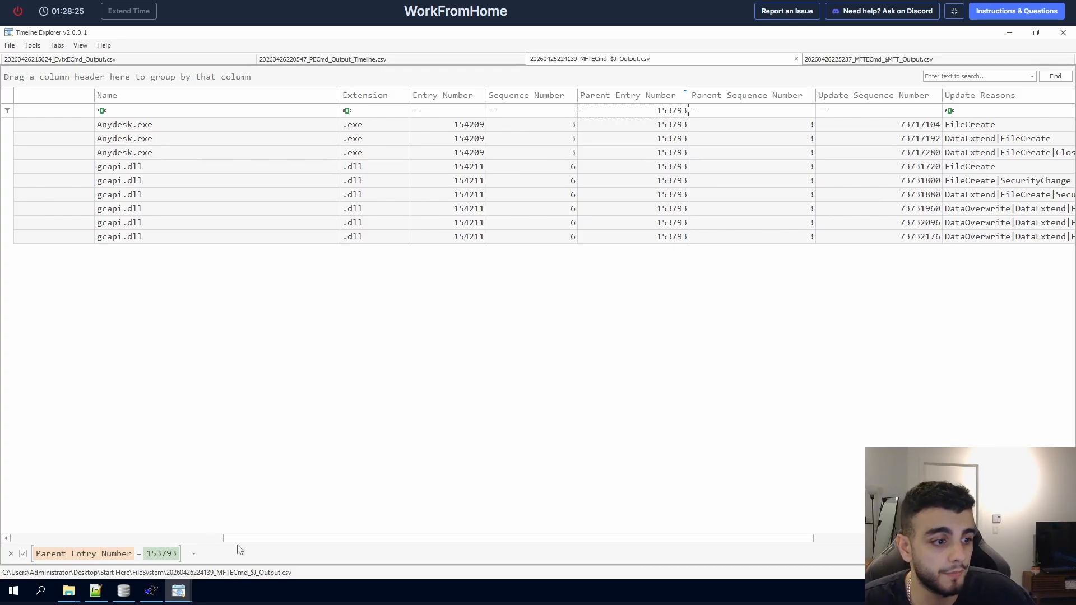
drag(238, 539, 52, 519)
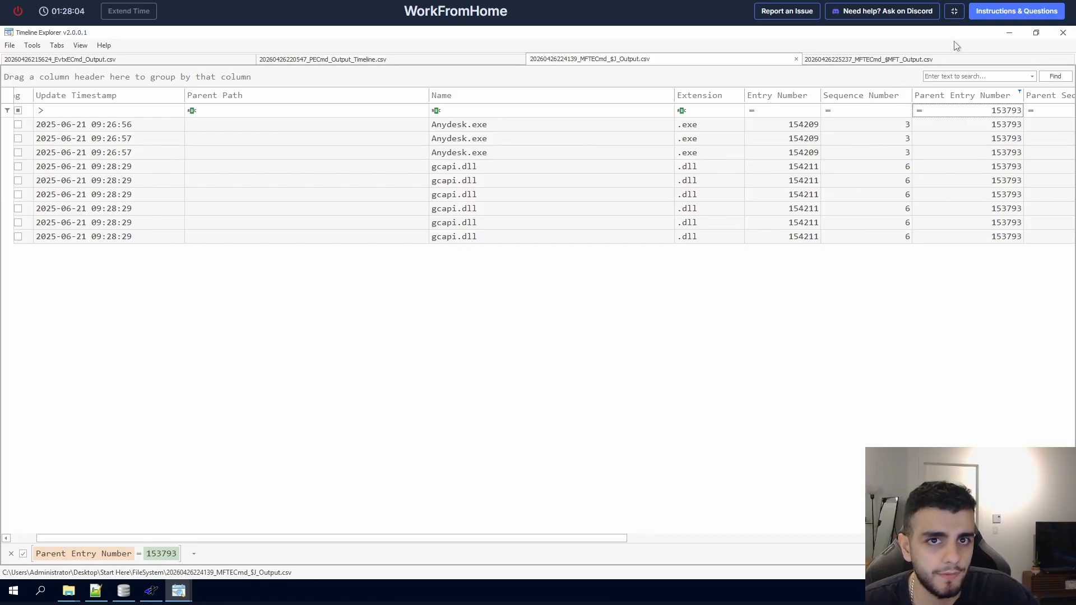
Step: Check the expected answer format of persistence question Q15 in the lab questions
click(1016, 11)
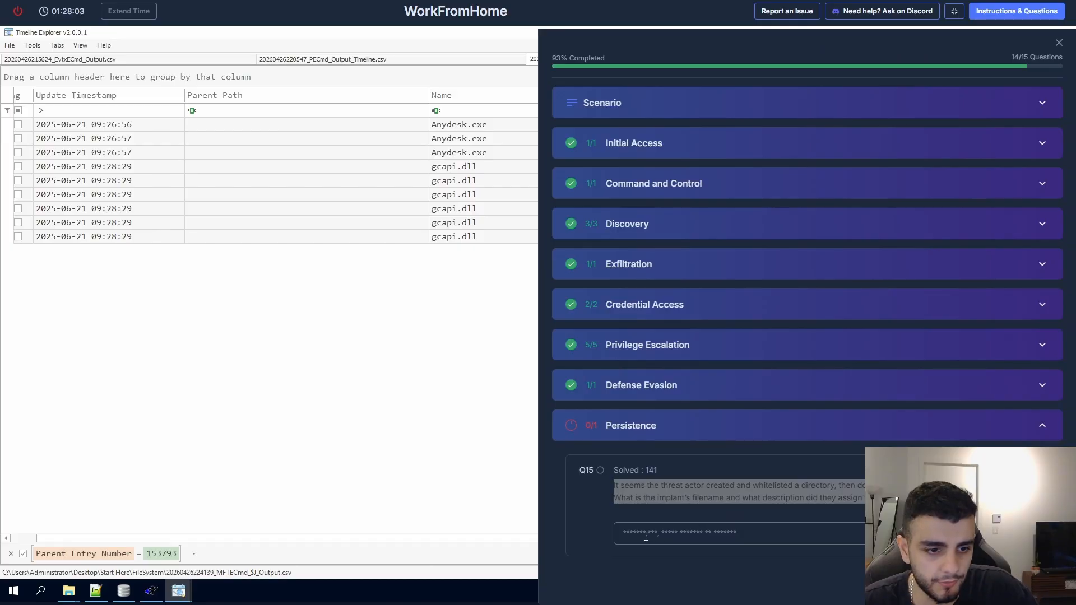
click(629, 530)
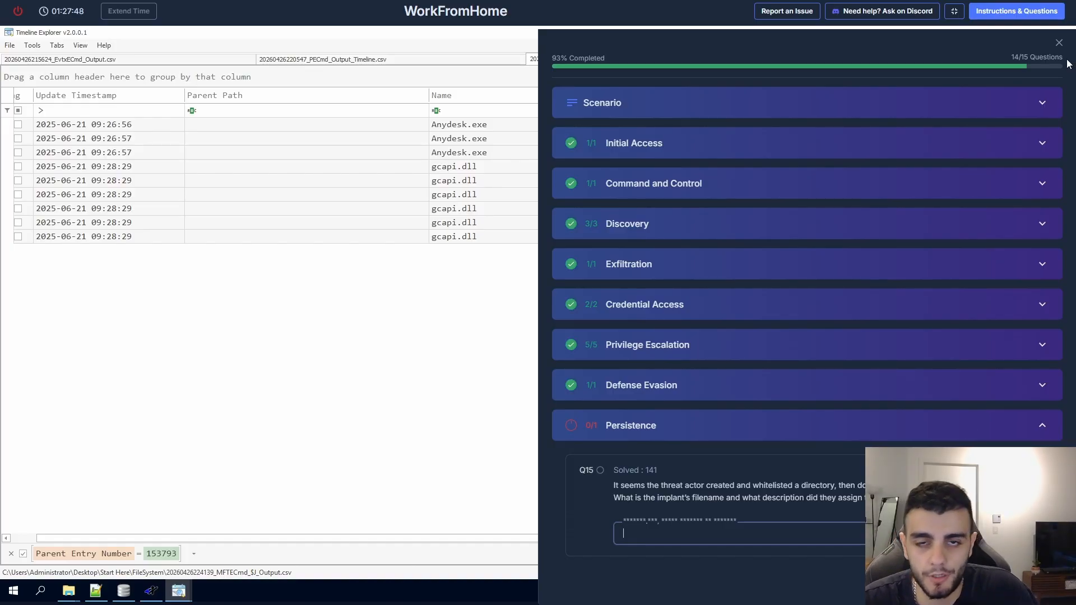
click(1059, 43)
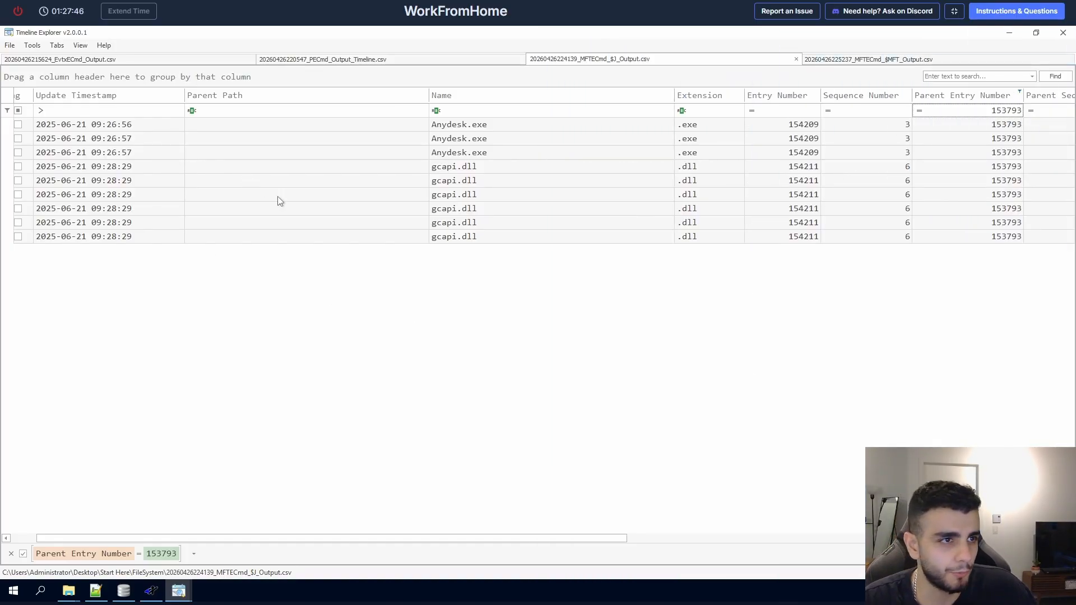
Step: In the EvtxECmd output, clear the Defender filters and the Map Description grouping, and filter Event Id by 7045
click(99, 59)
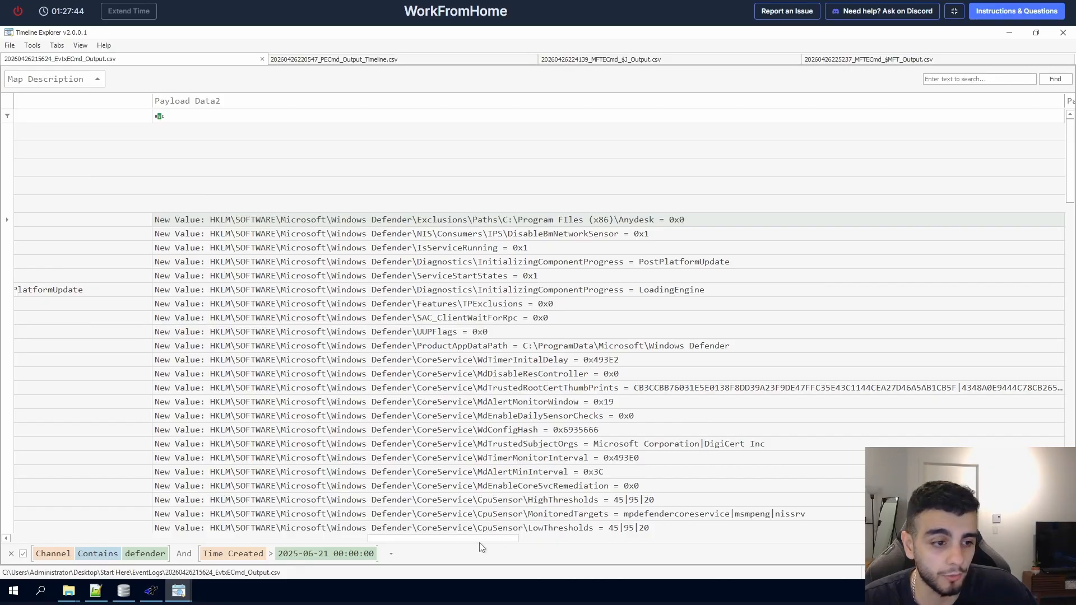
drag(471, 543, 388, 537)
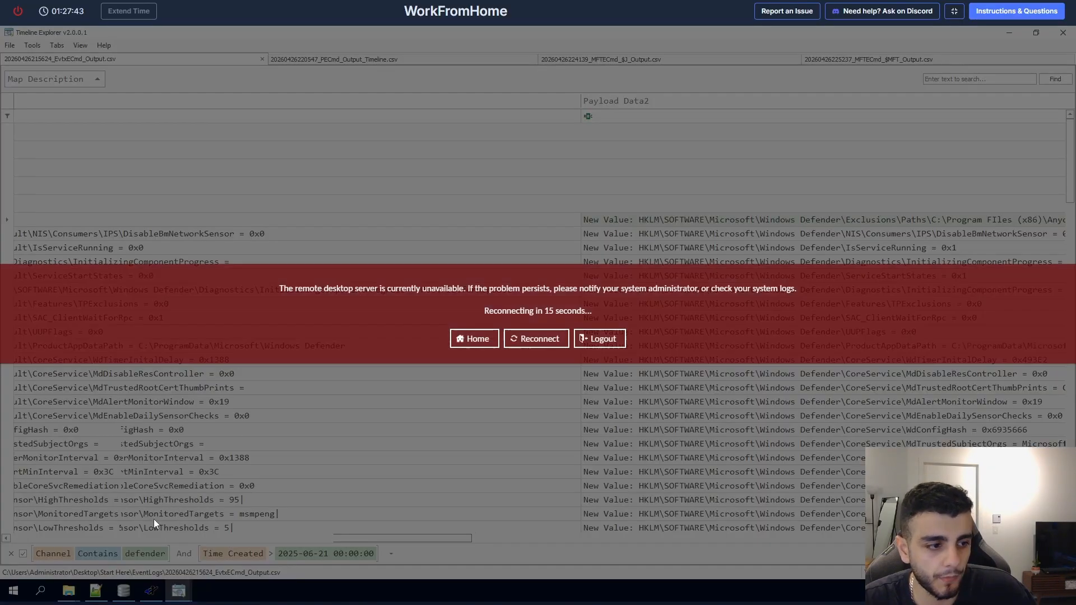
click(532, 344)
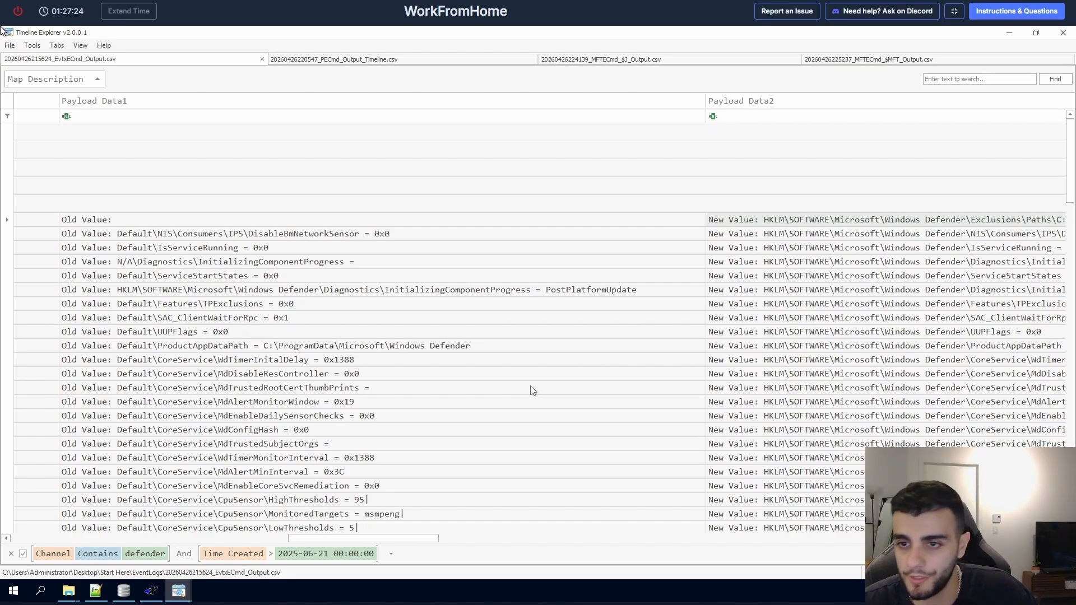
drag(380, 537, 85, 520)
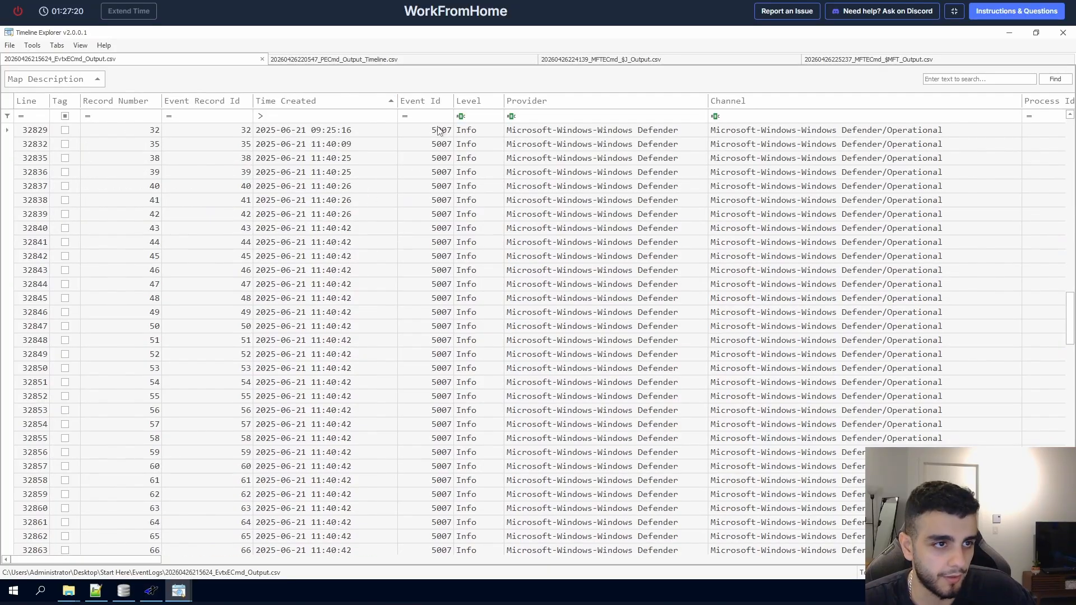
click(434, 116)
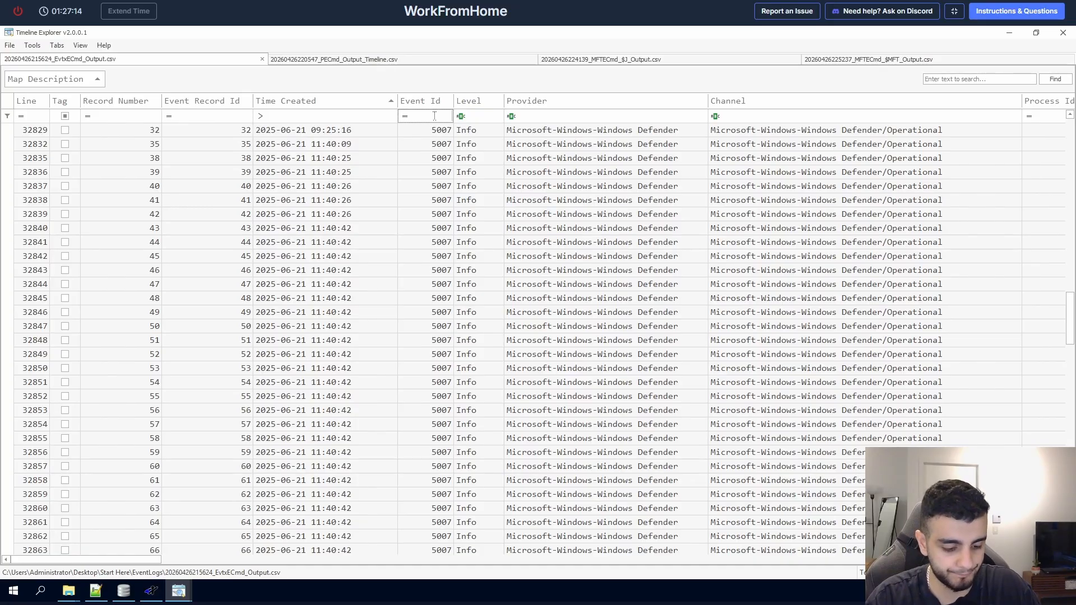
text(70)
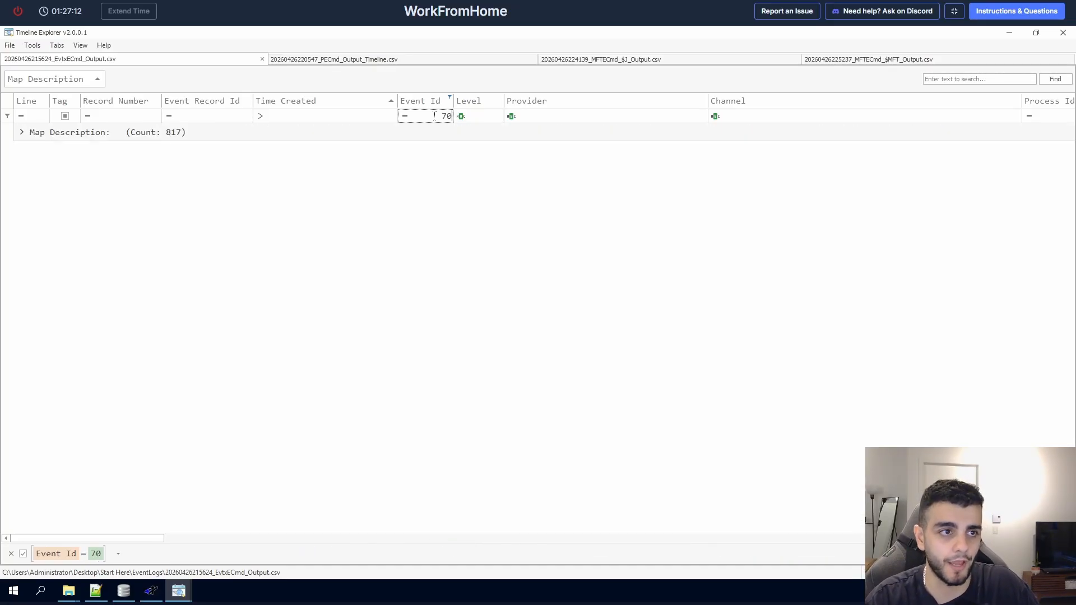
right_click(83, 73)
click(79, 167)
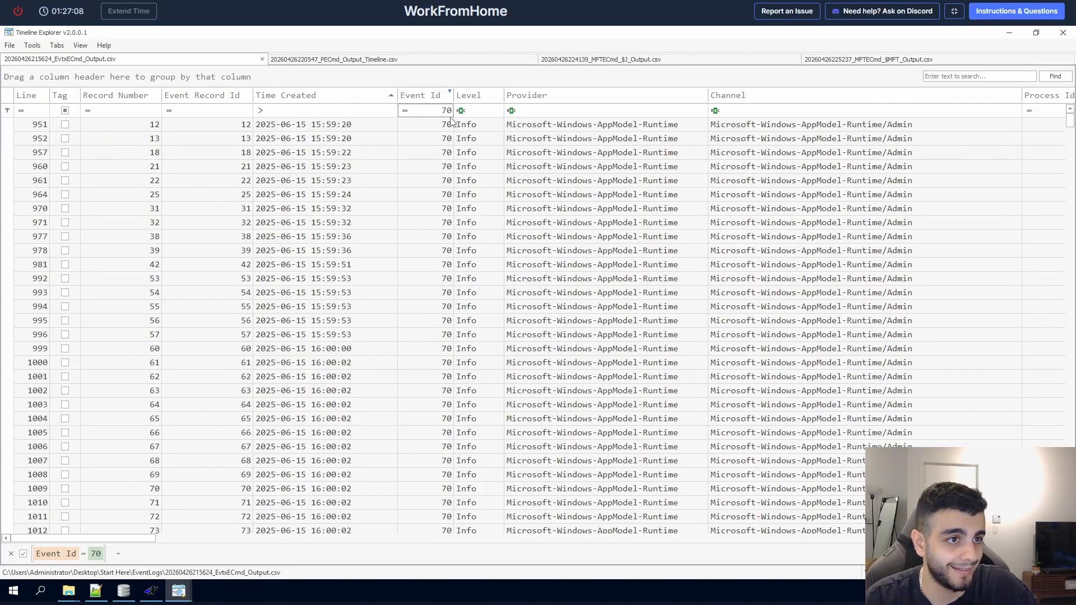
text(4)
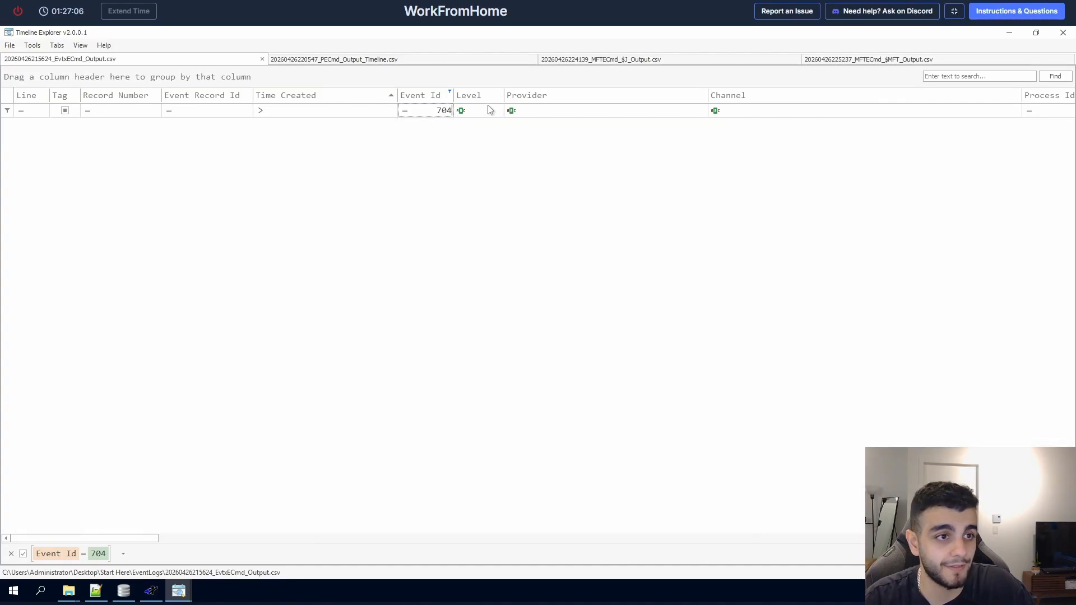
text(5)
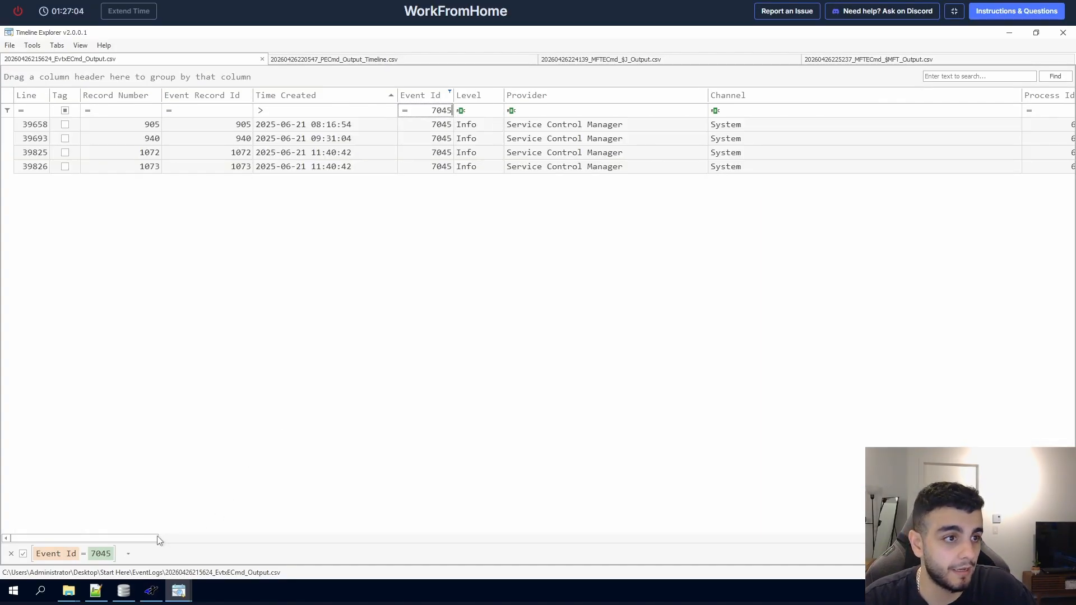
Step: Examine the creation times, map descriptions and Payload Data1 service names of the filtered service-installation events
drag(158, 538, 259, 545)
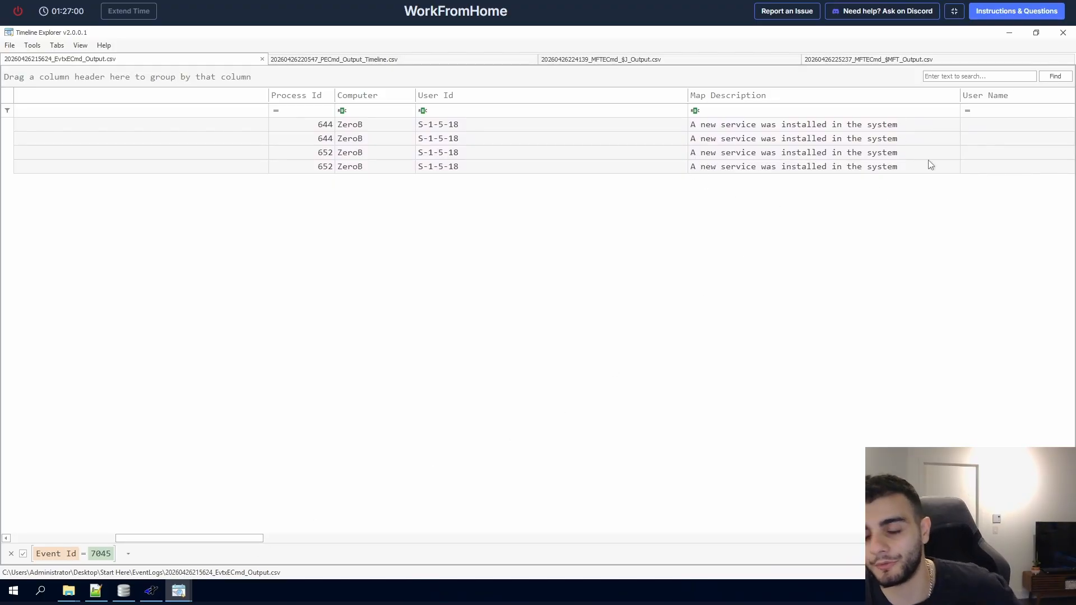
drag(240, 542, 72, 549)
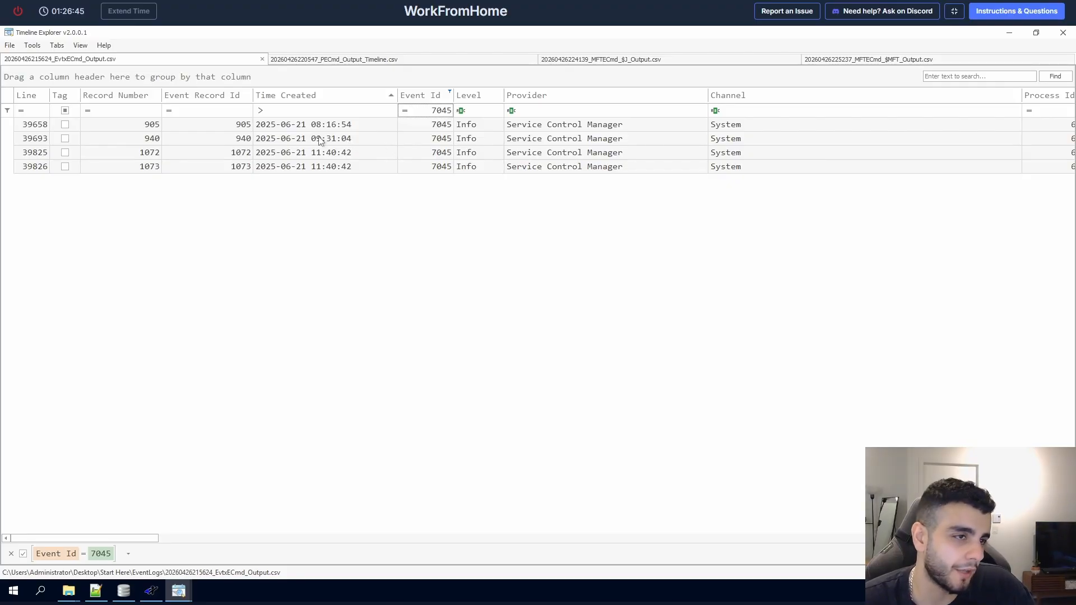
drag(181, 546, 366, 553)
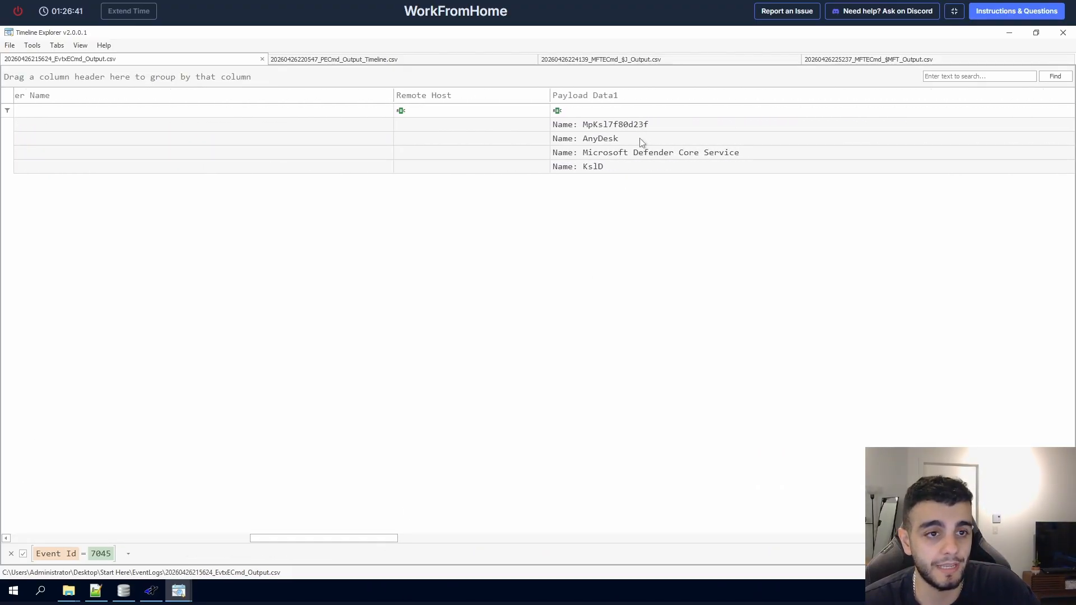
click(640, 140)
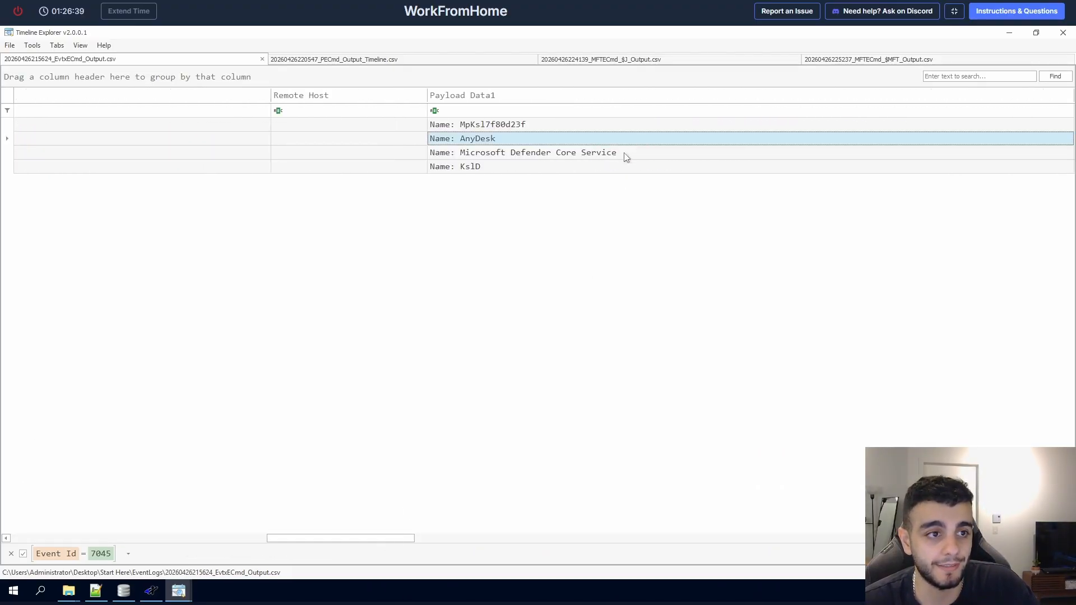
double_click(485, 159)
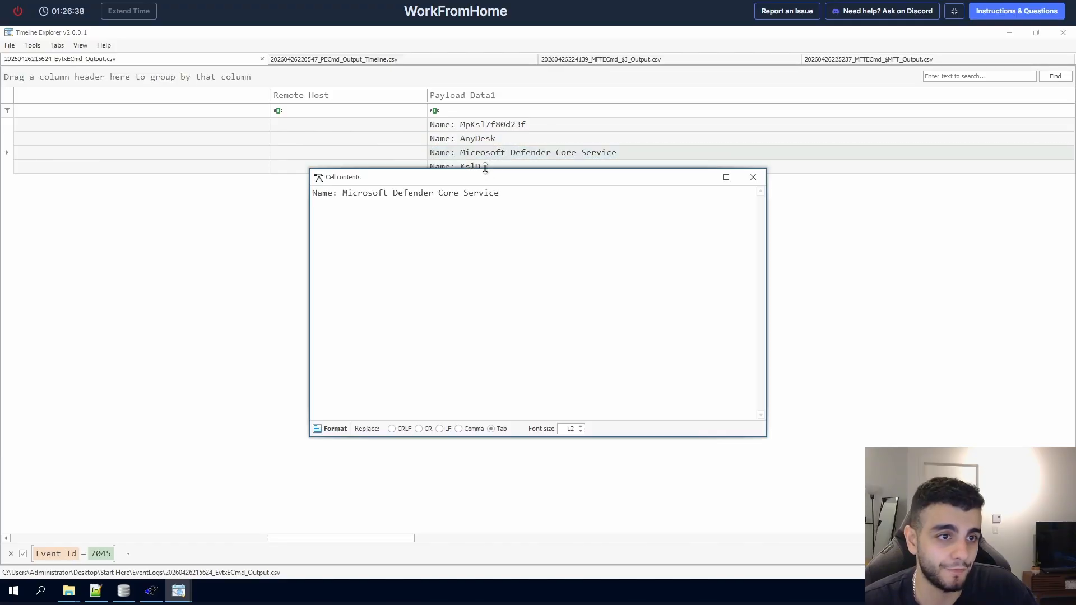
click(726, 177)
click(1063, 32)
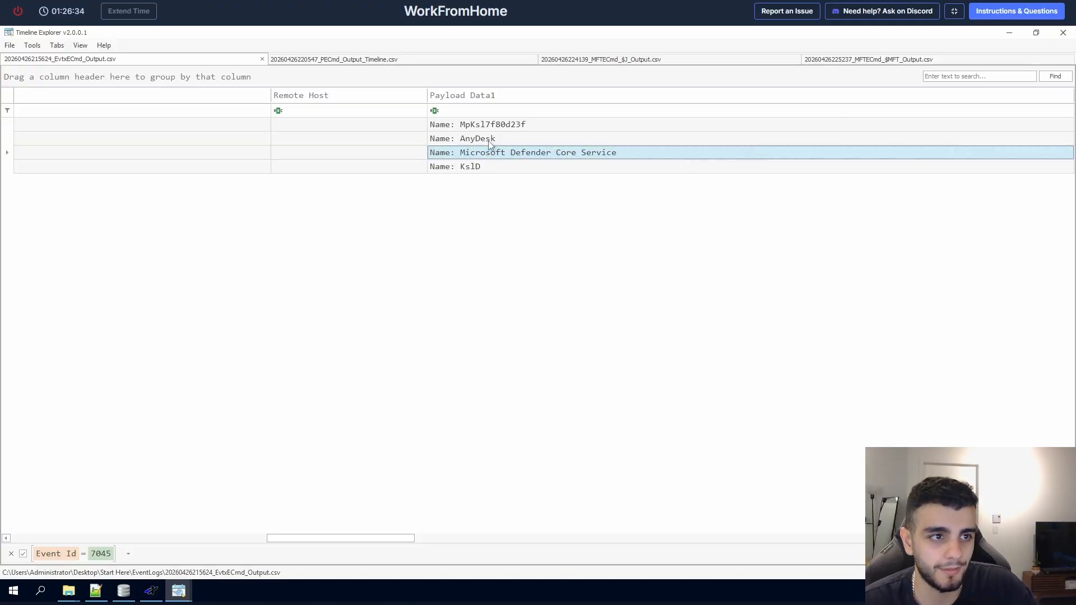
Step: Examine the start types, Executable Info paths and source files of the service-installation events
drag(277, 539, 364, 539)
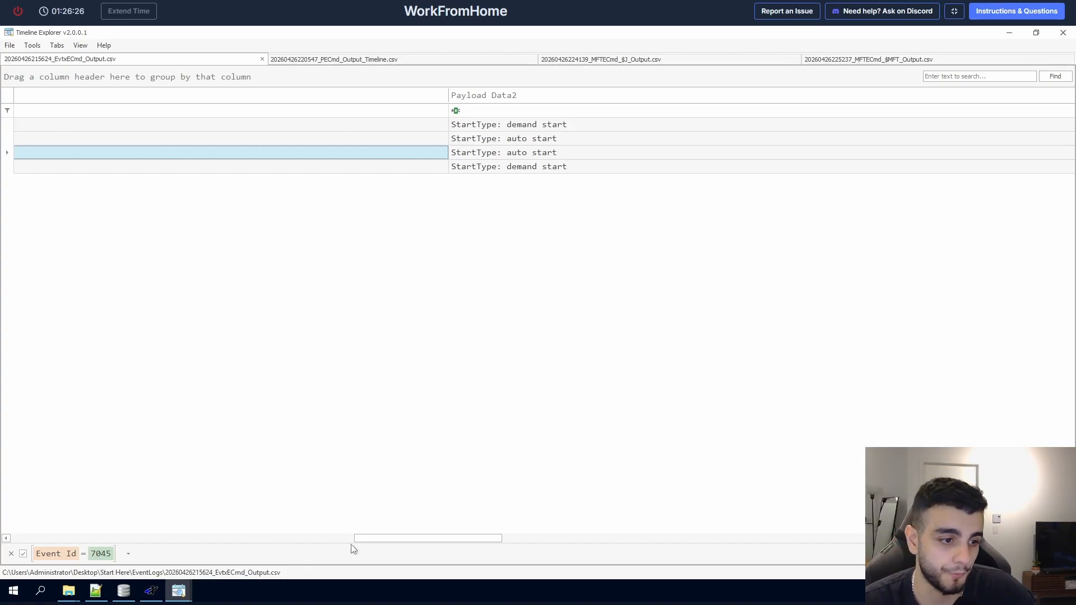
drag(390, 539, 594, 534)
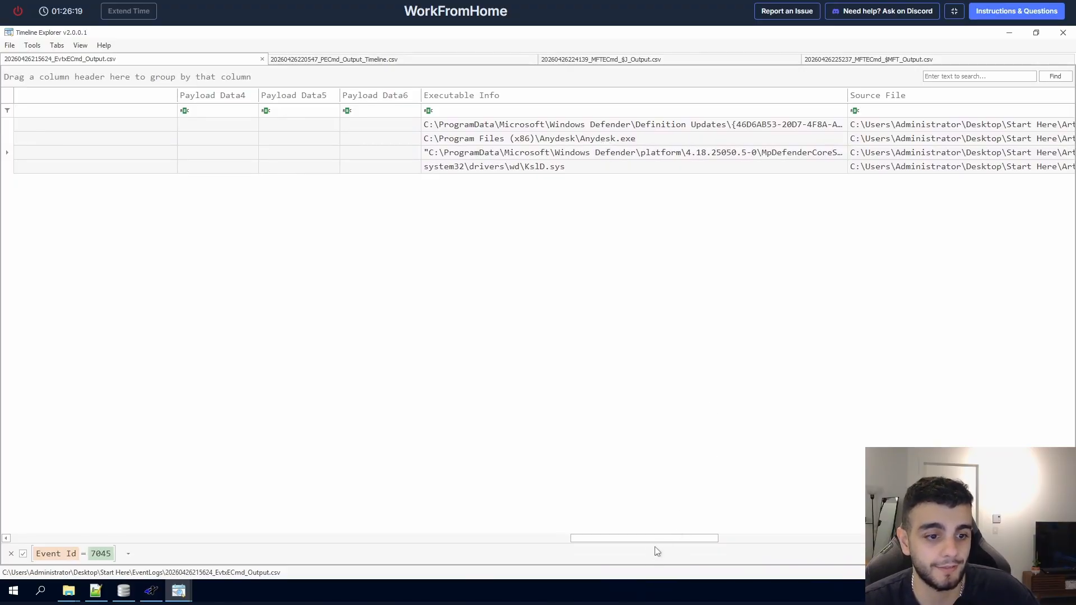
drag(667, 539, 749, 538)
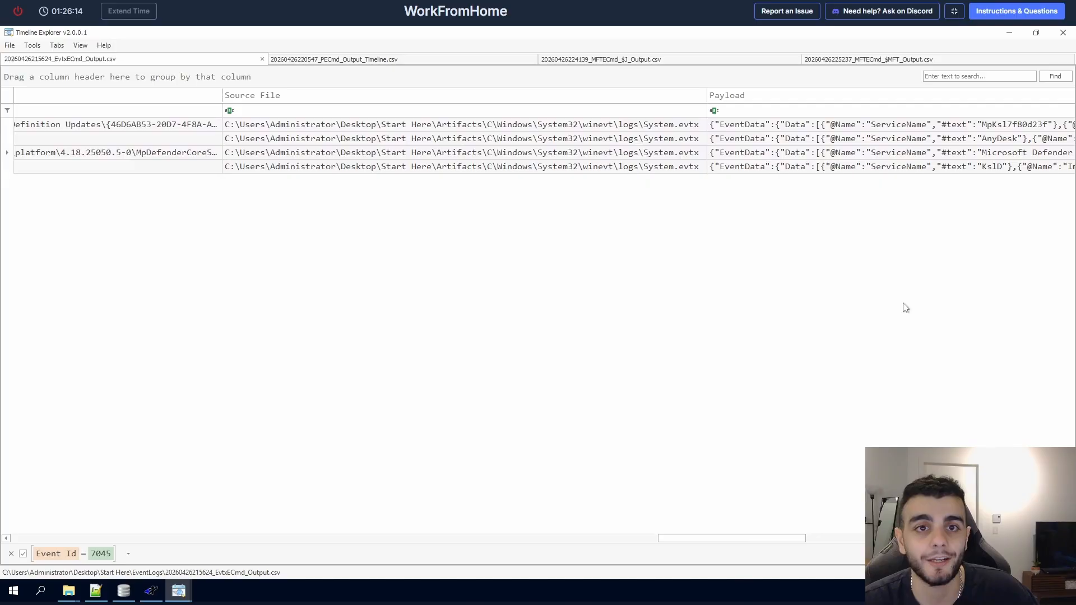
Step: Enter "Anydesk.exe," as the first part of the Q15 answer
click(1031, 18)
click(648, 533)
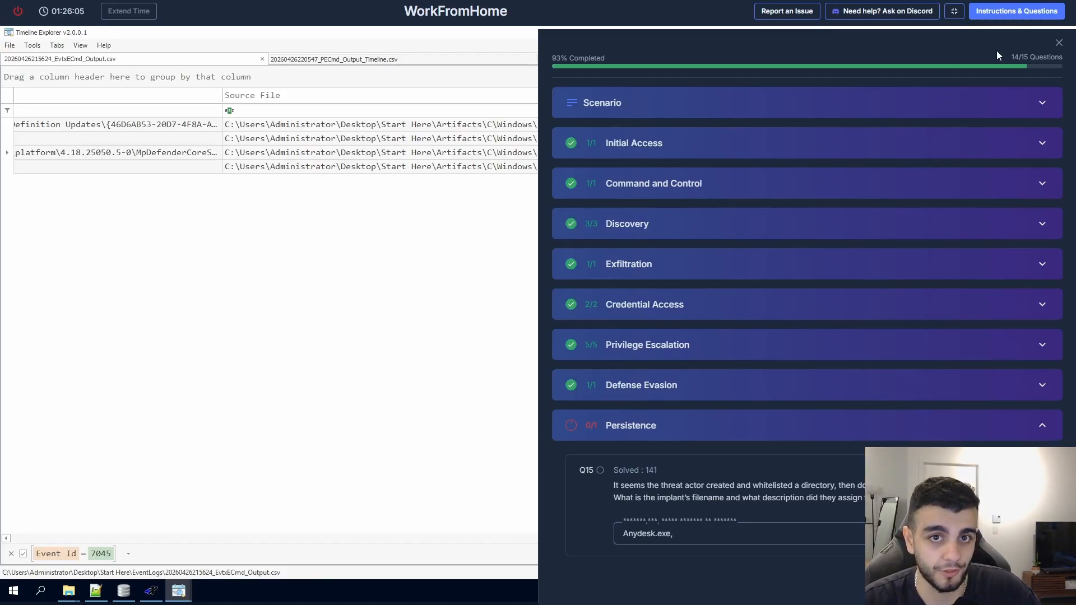
click(1059, 42)
Step: Open the full Payload of the AnyDesk service-installation event and examine it for a service description
drag(749, 543, 946, 489)
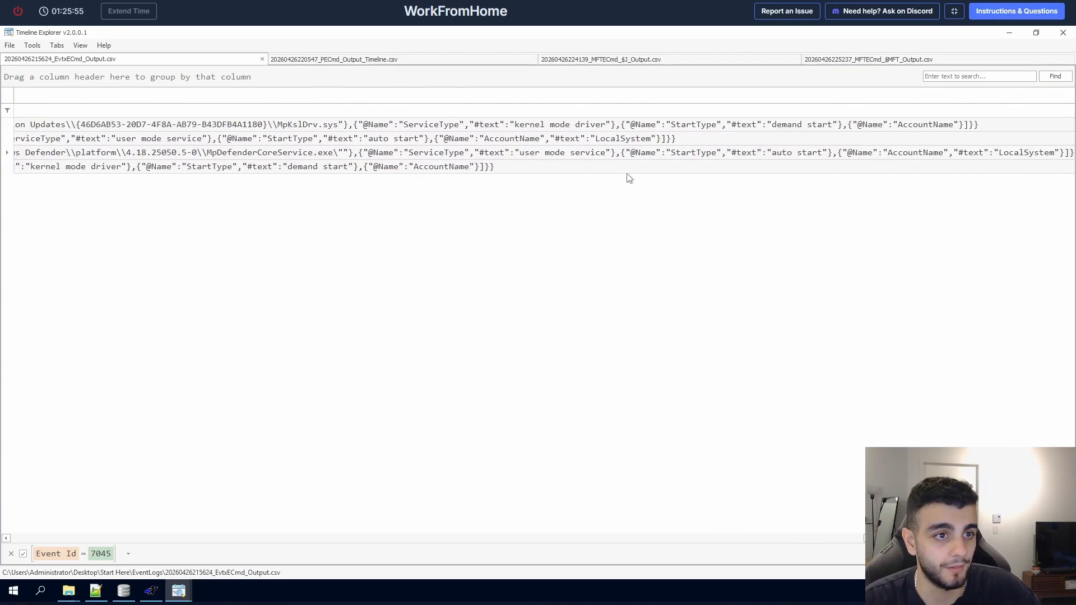
double_click(631, 140)
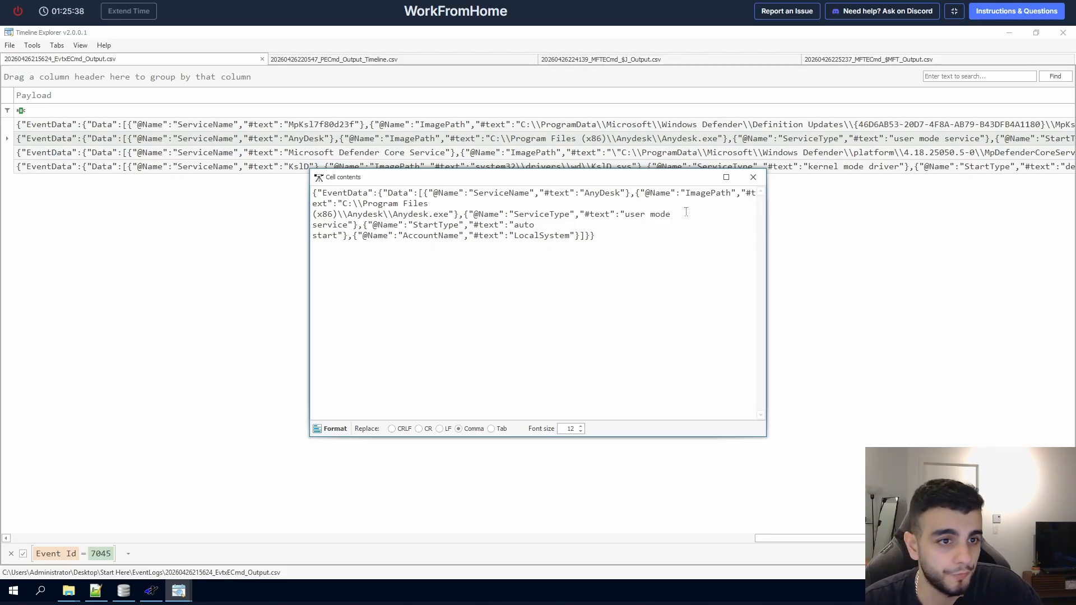
drag(402, 203, 513, 225)
click(510, 224)
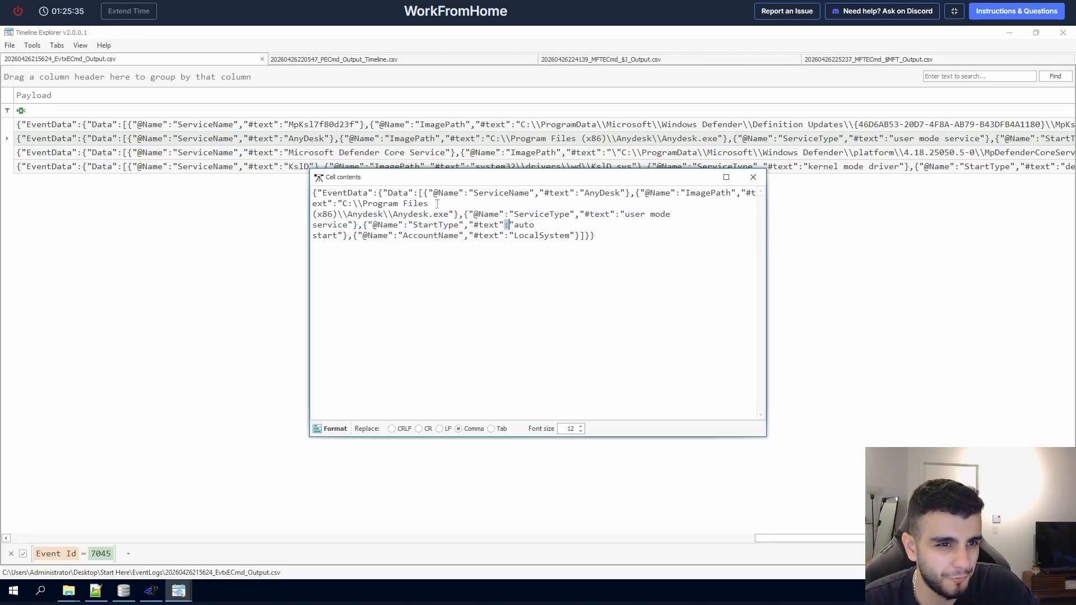
double_click(595, 193)
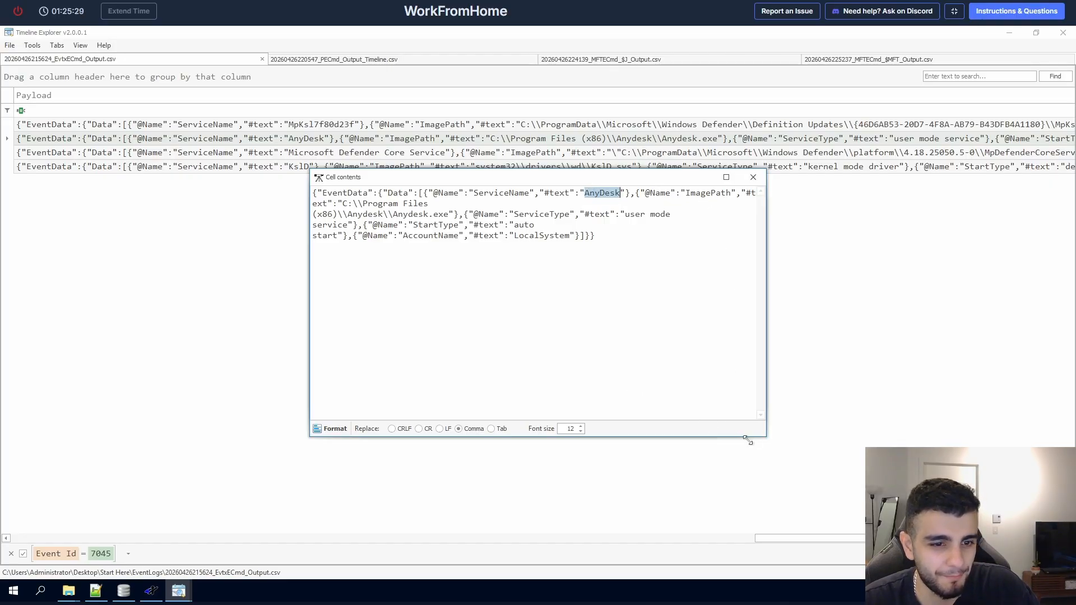
drag(764, 437, 1025, 502)
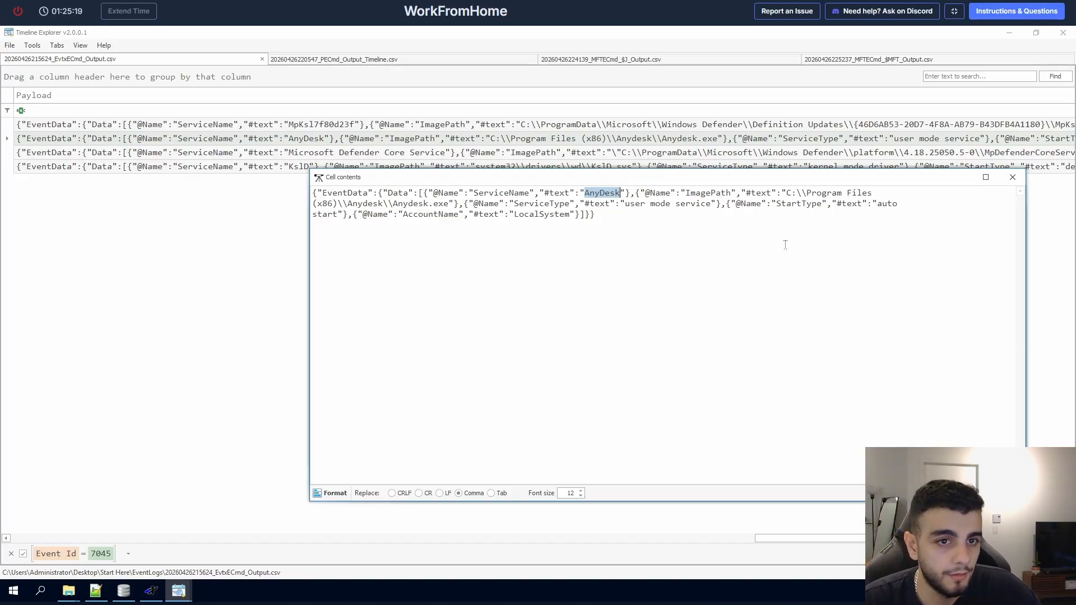
click(1012, 178)
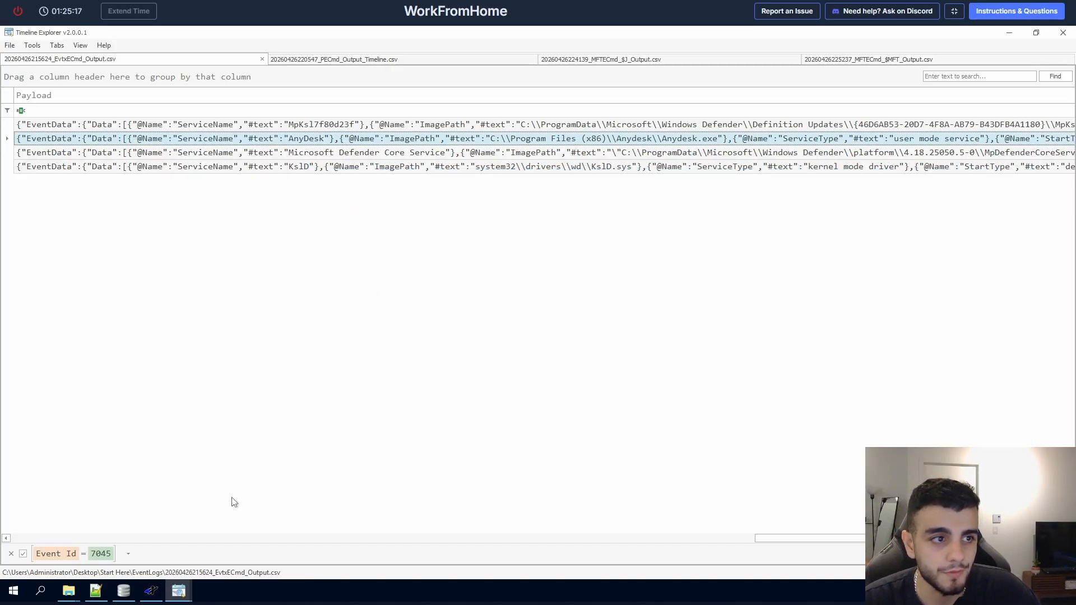
drag(824, 539, 53, 494)
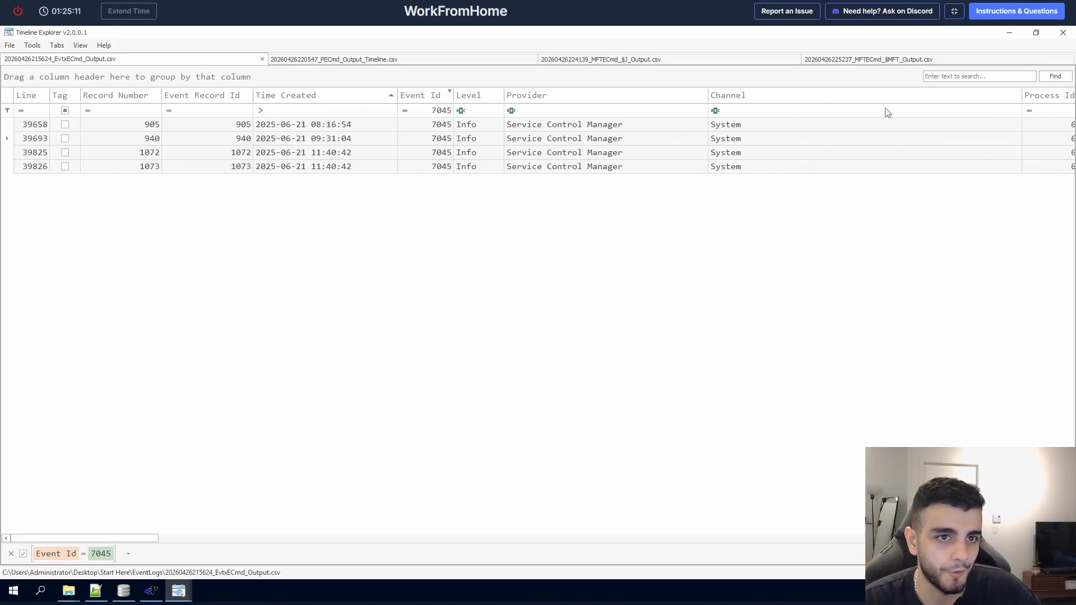
Step: Launch Registry Explorer from the Registry Analysis folder in Start Here\Tools and maximize its window
click(1048, 11)
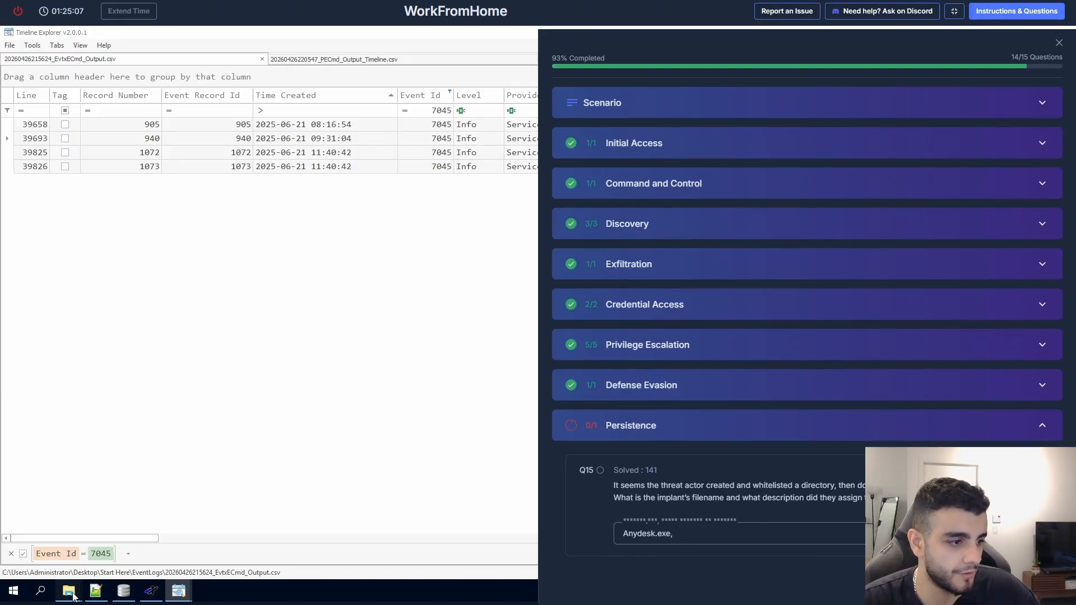
mouse_move(69, 592)
click(79, 500)
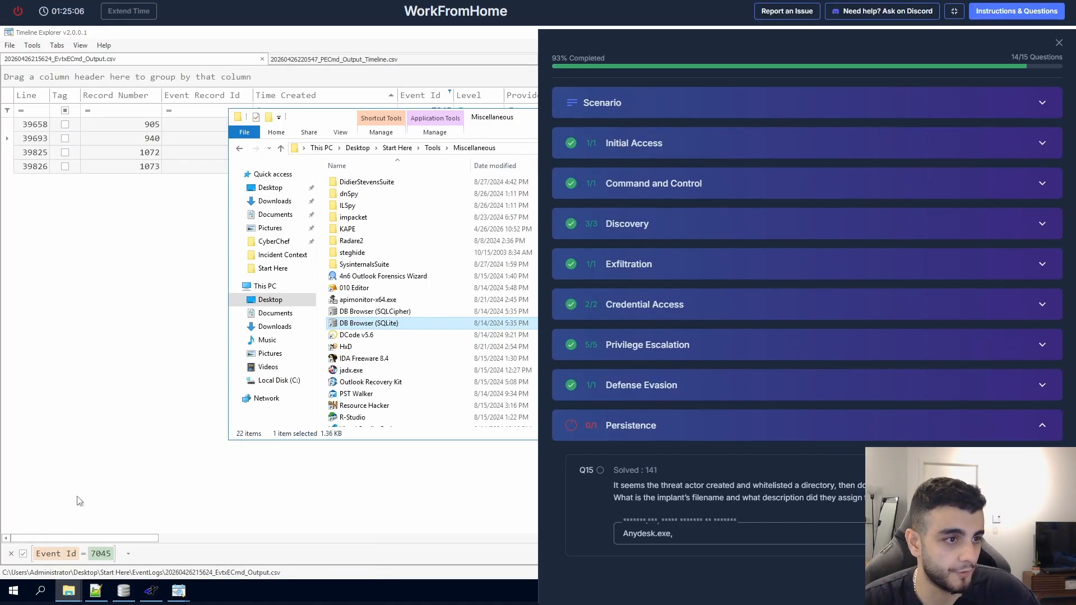
click(433, 148)
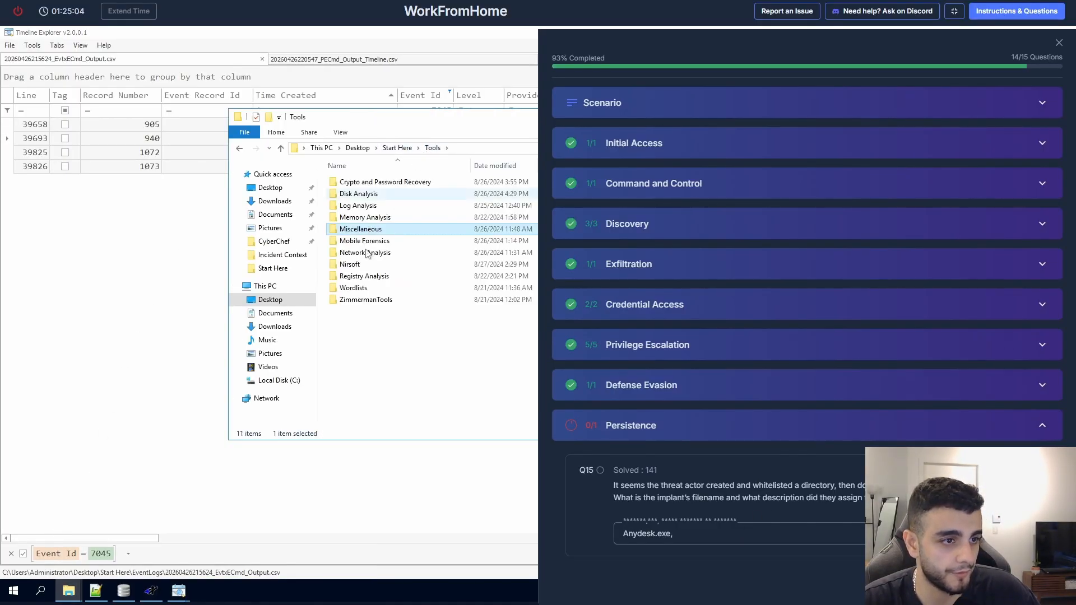
click(1058, 43)
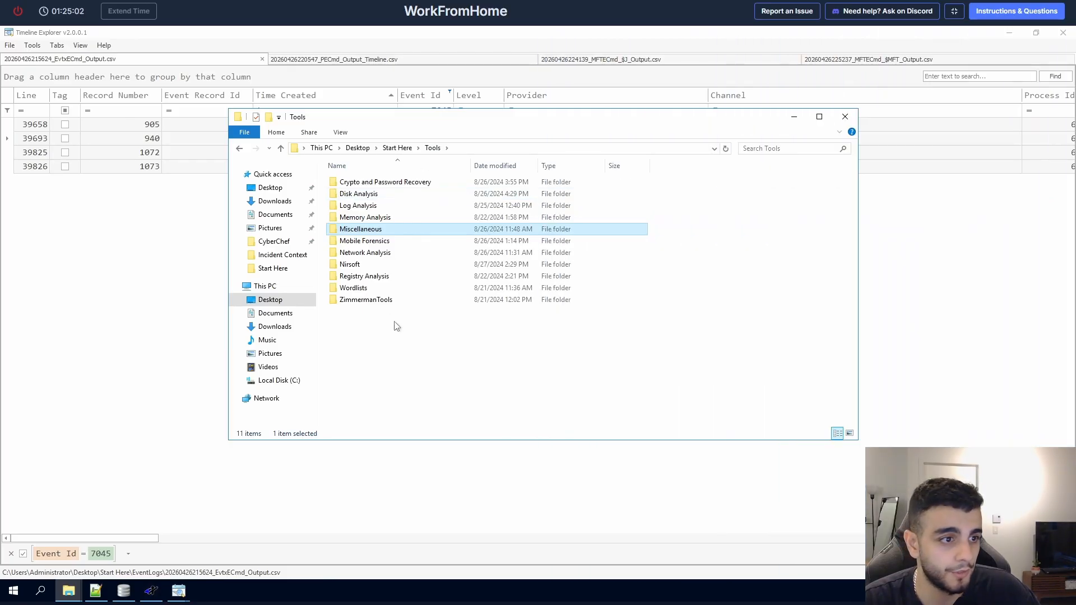
double_click(378, 281)
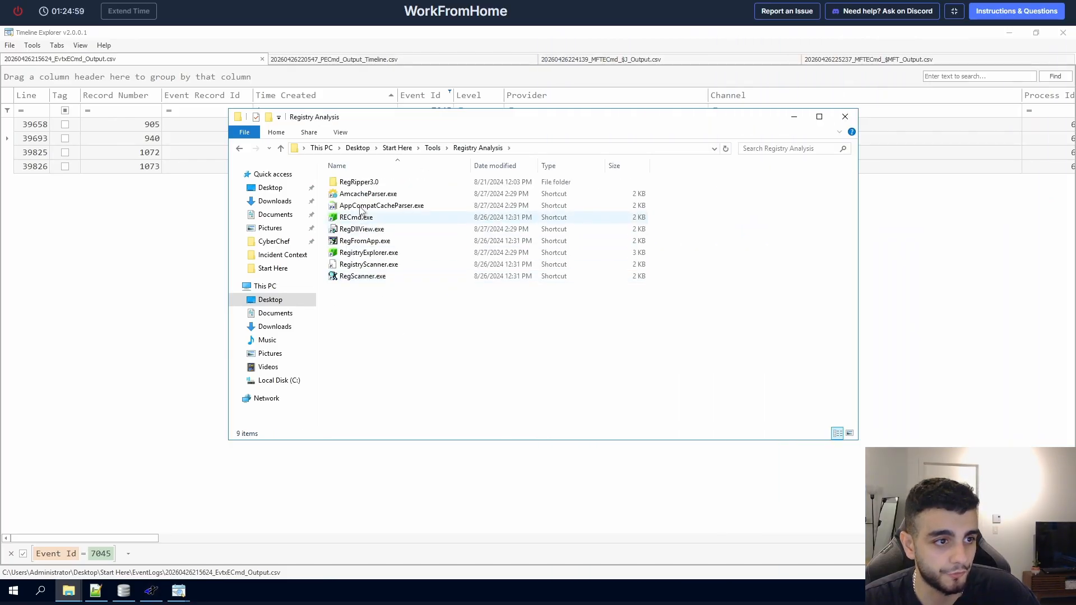
click(367, 253)
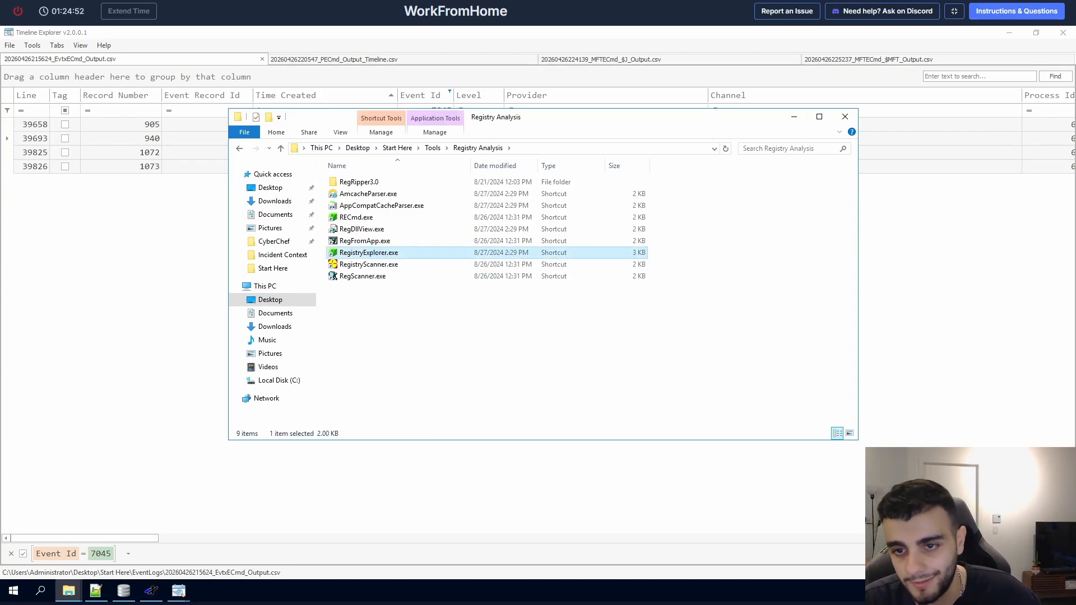
key(Escape)
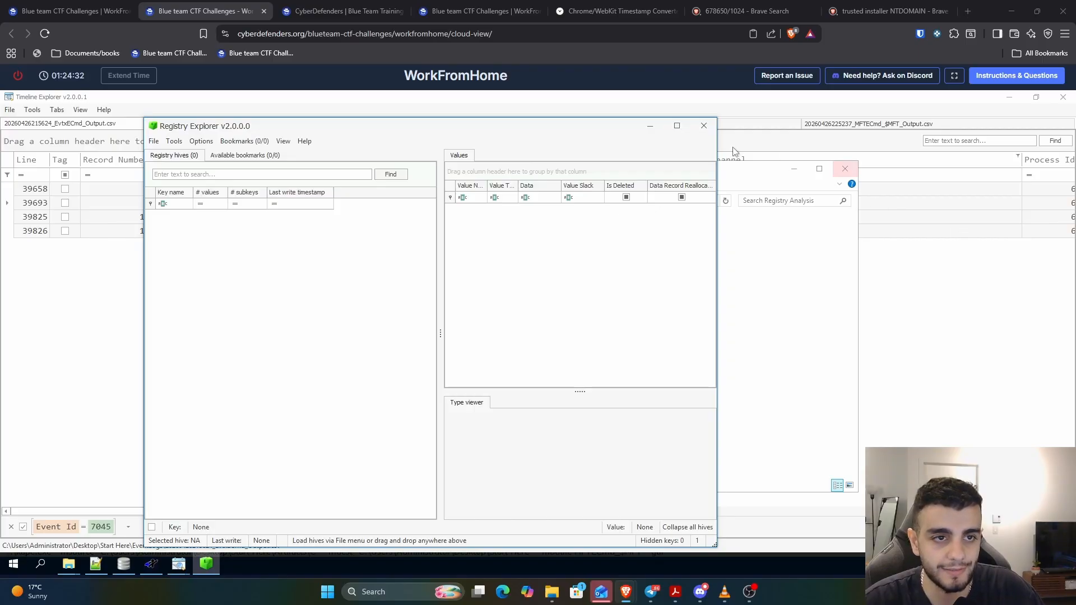
click(677, 126)
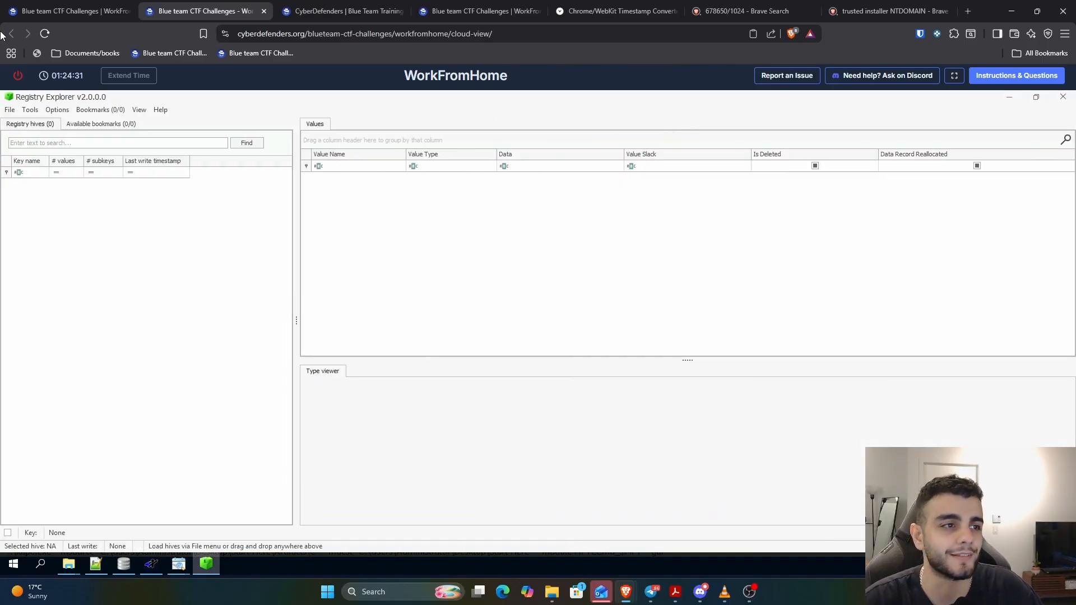
Step: Load the SYSTEM hive from Desktop\Start Here\Artifacts\C\Windows\System32\config
click(9, 109)
click(34, 123)
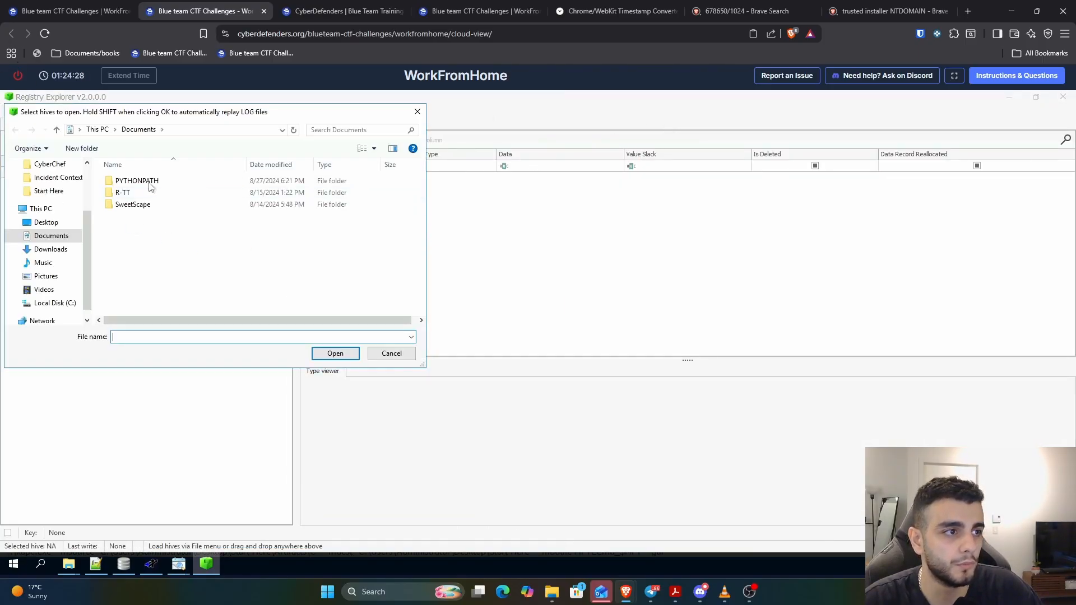
click(46, 222)
click(119, 185)
double_click(119, 182)
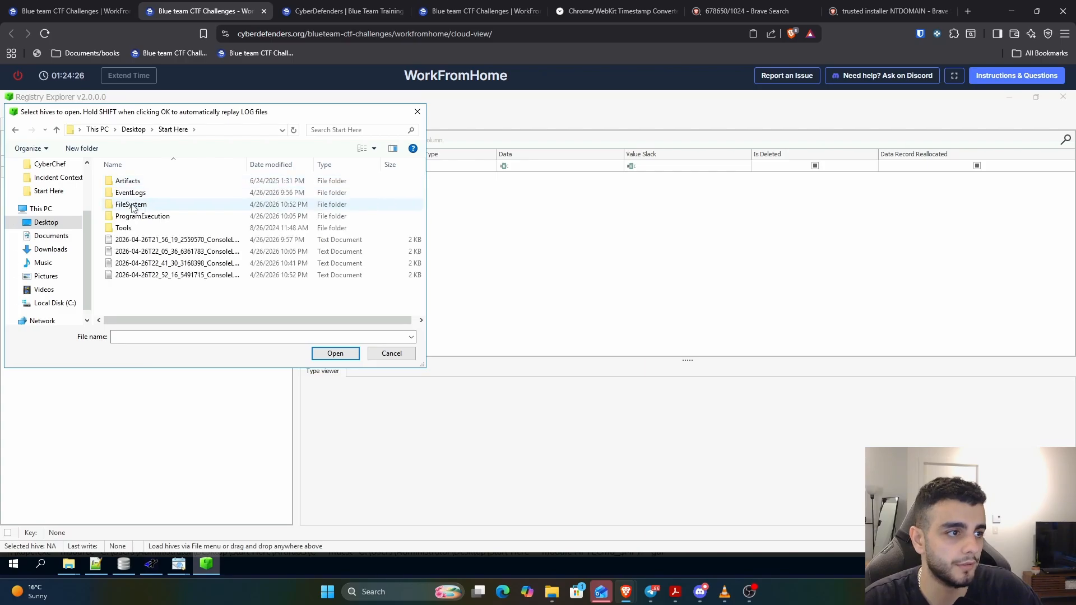
double_click(146, 181)
double_click(146, 182)
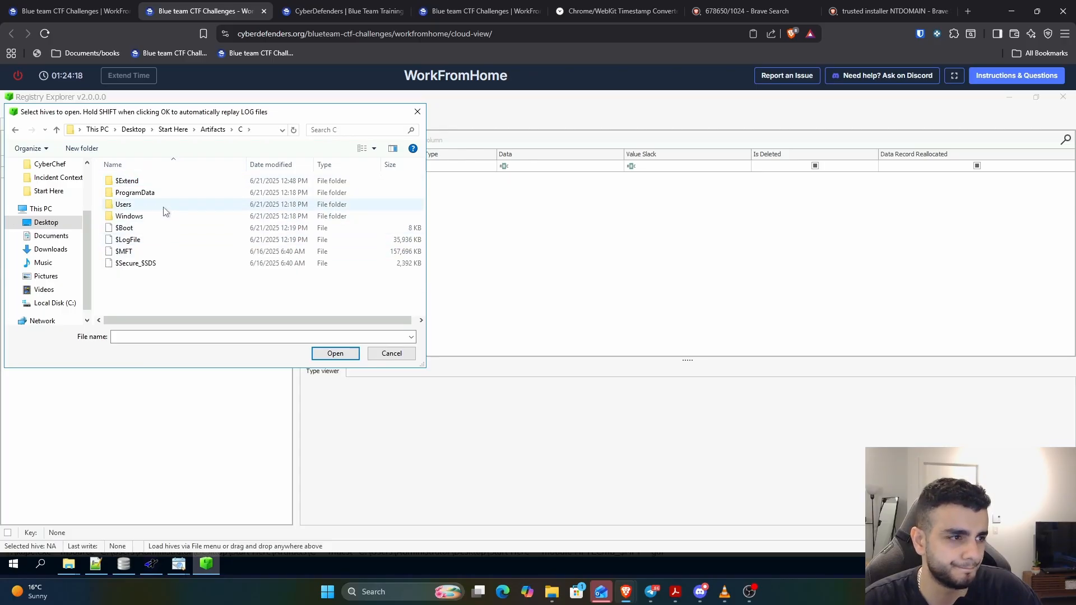
double_click(136, 217)
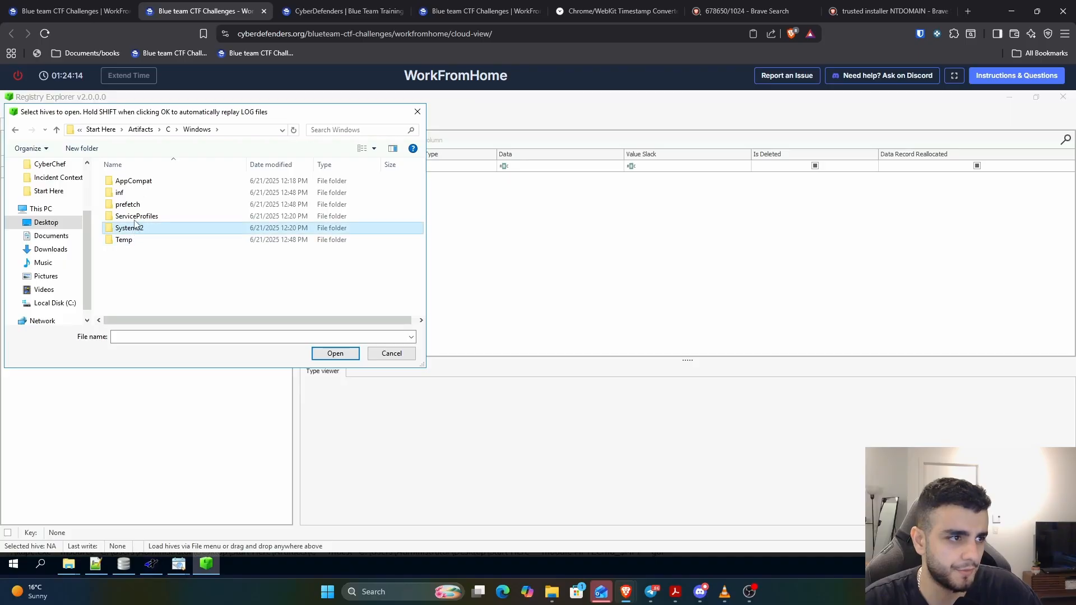
double_click(129, 228)
double_click(132, 181)
scroll(150, 248, down, 1)
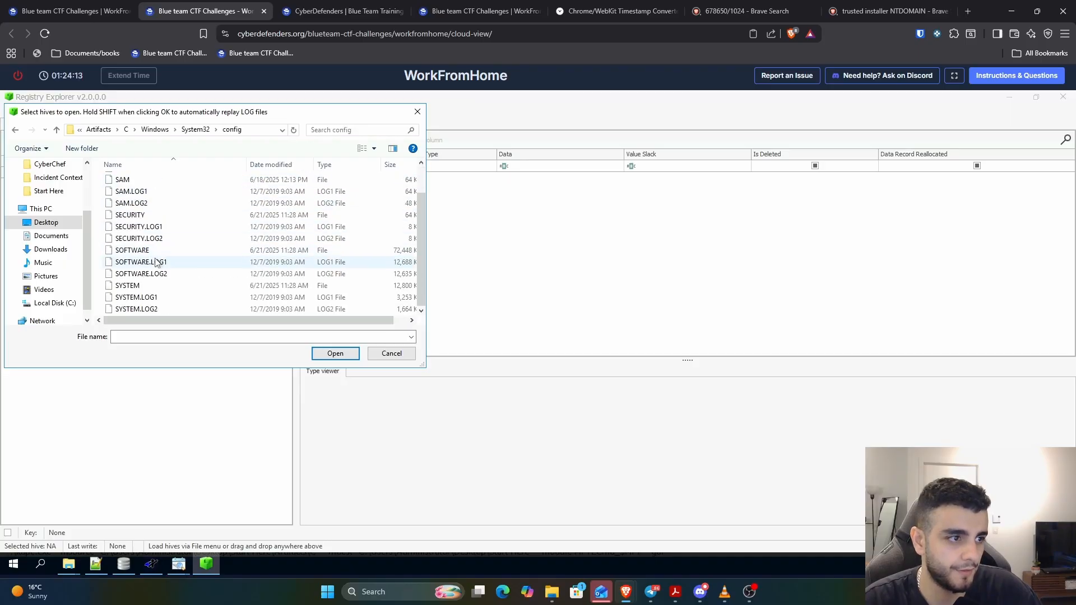
click(140, 286)
click(322, 354)
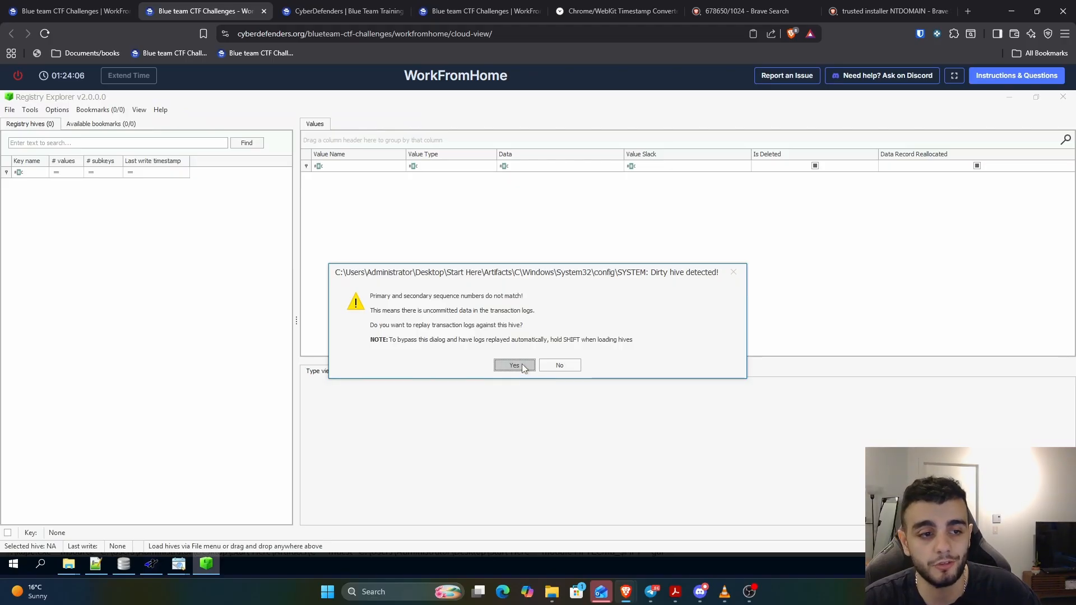
Step: Replay the transaction logs SYSTEM.LOG1 and SYSTEM.LOG2 against the dirty SYSTEM hive
click(522, 364)
key(Return)
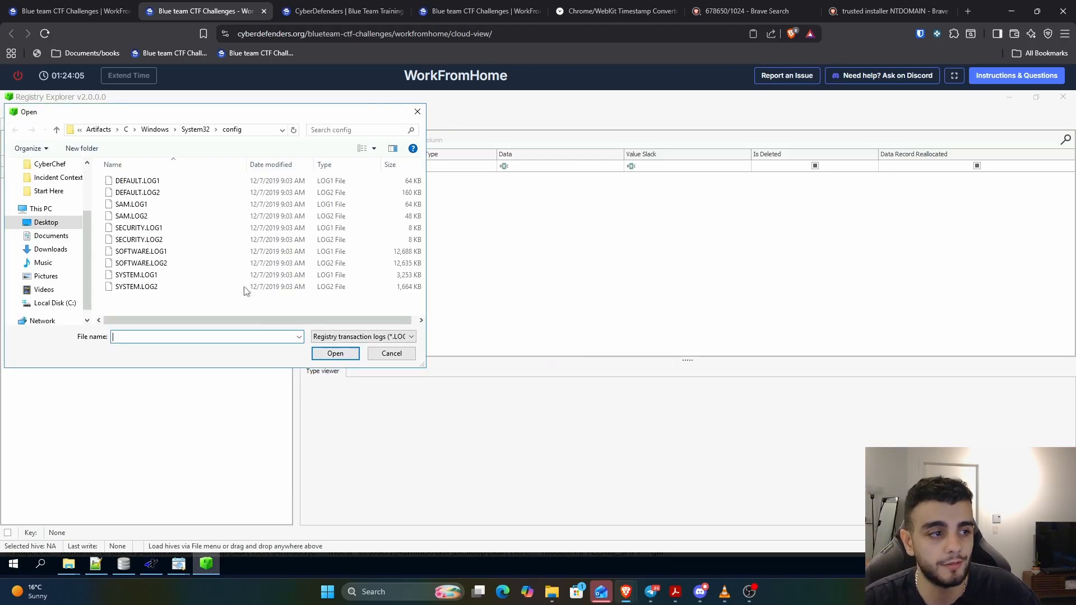
click(156, 277)
ctrl+click(158, 289)
click(344, 358)
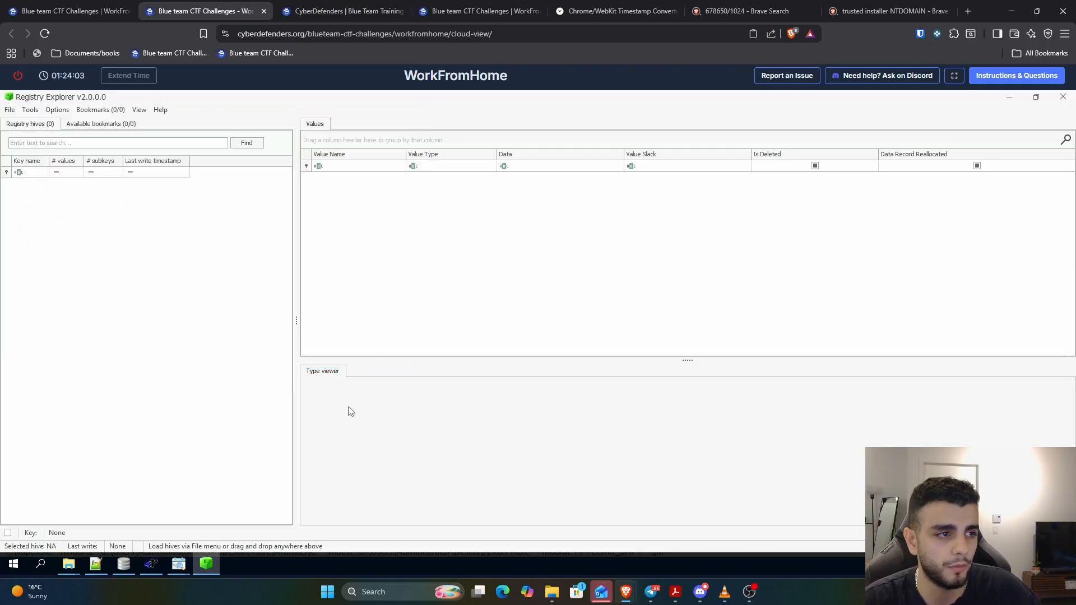
Step: Save the updated hive as SYSTEM_clean in the Start Here folder and load it without the dirty hive
click(525, 354)
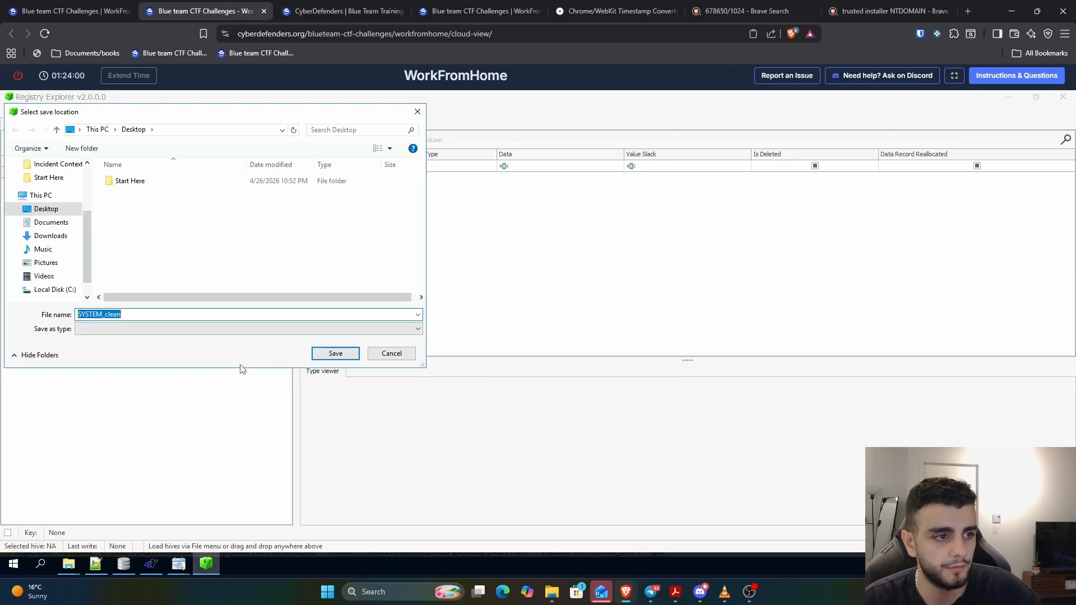
double_click(130, 180)
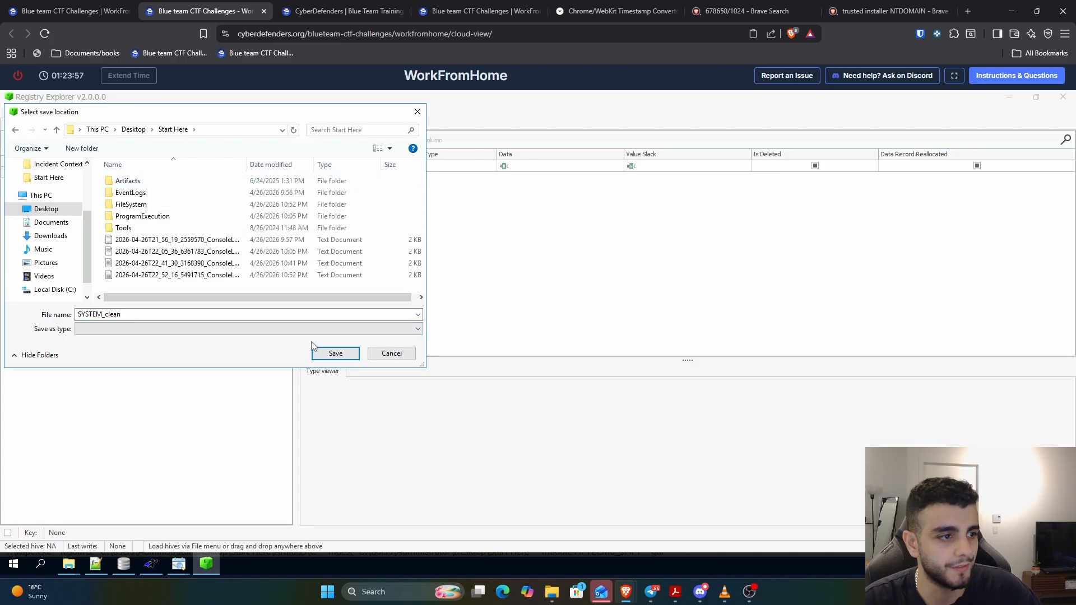
click(336, 353)
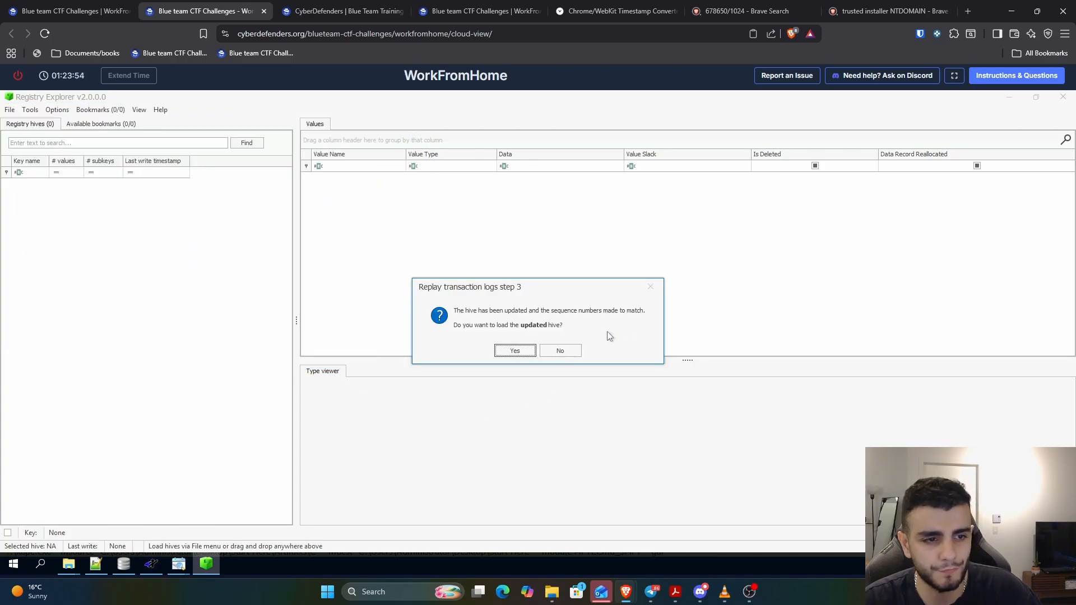
click(517, 351)
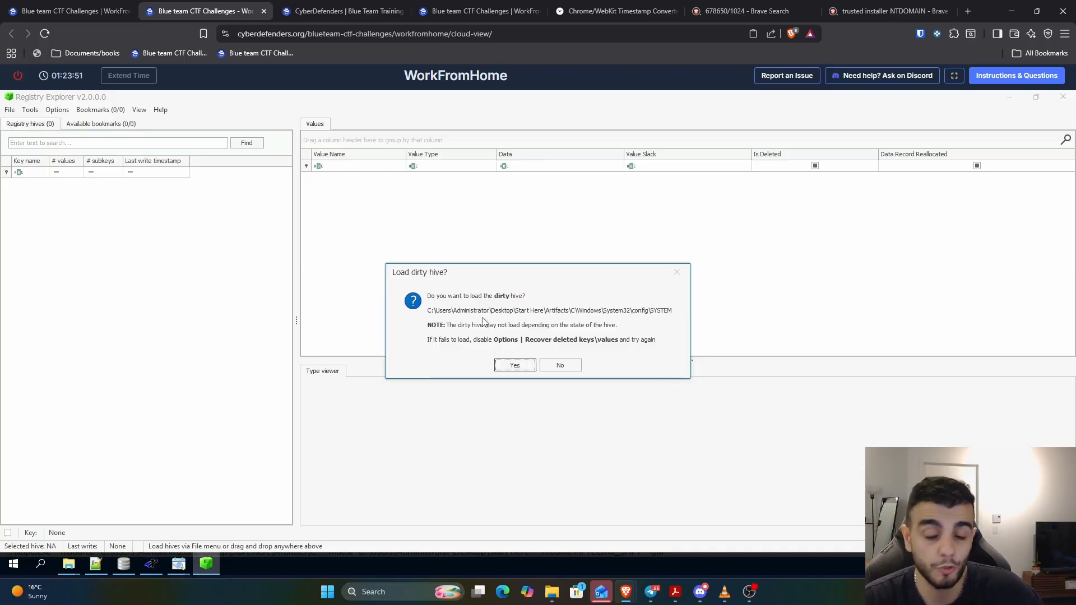
click(563, 365)
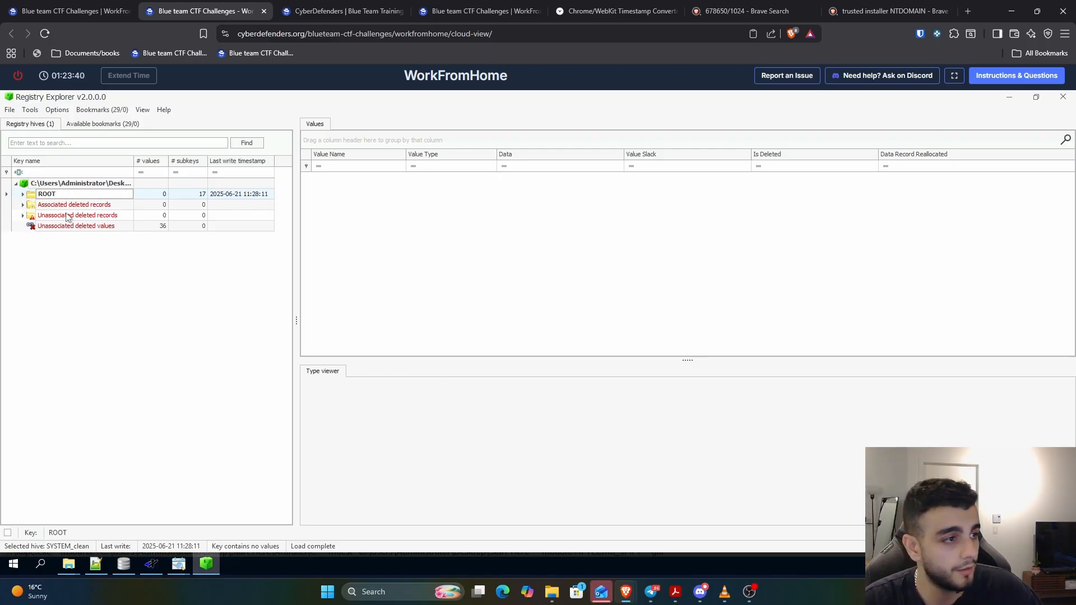
Step: Open the ControlSet001\Services key and search its services for "anydesk" to read the service's description
click(23, 194)
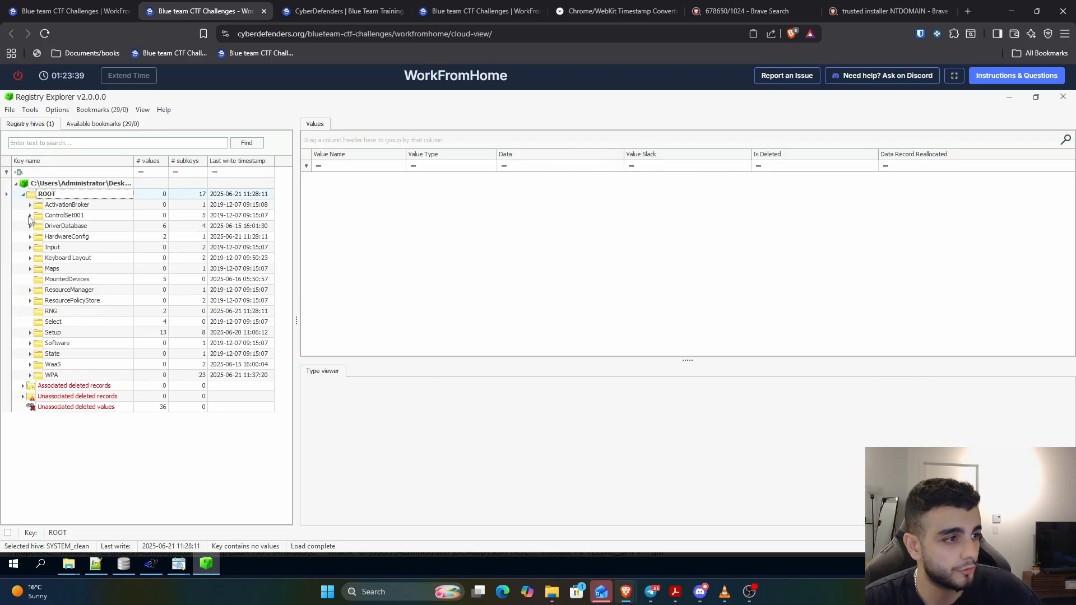
click(30, 216)
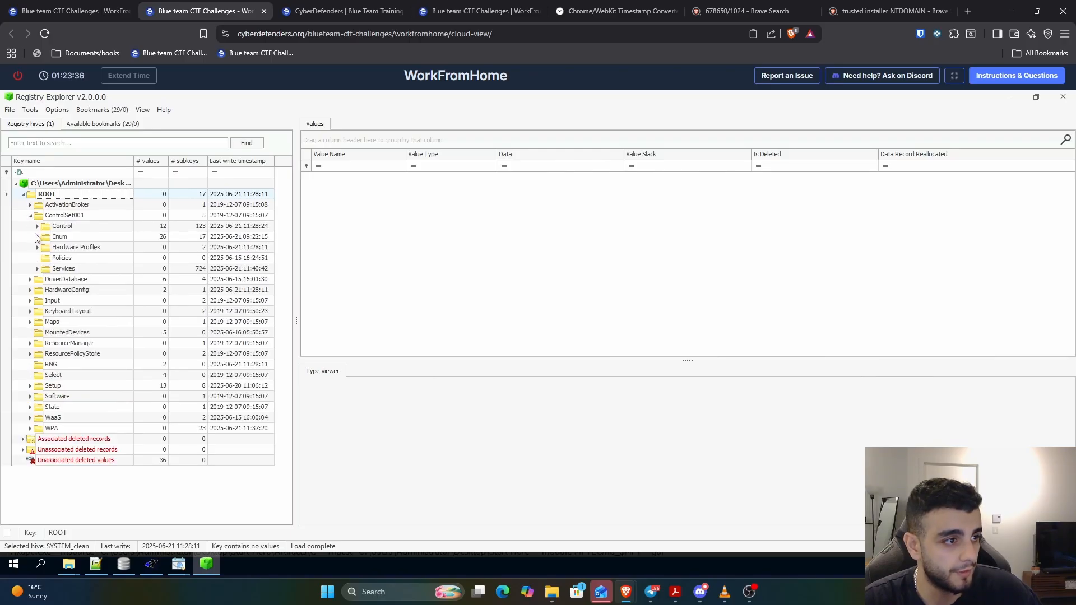
click(49, 270)
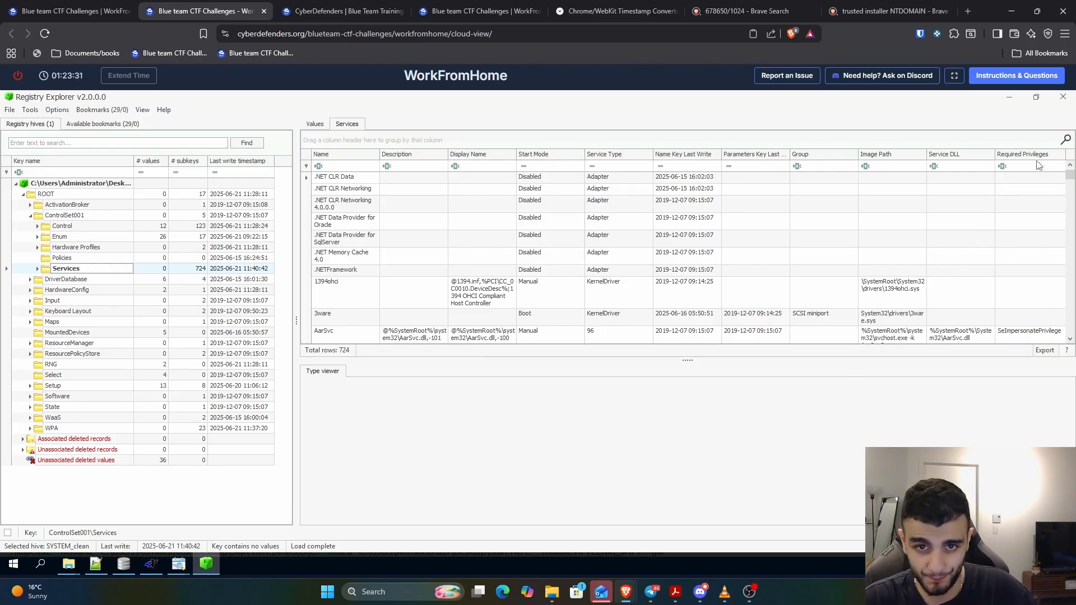
click(1063, 143)
text(anydesk)
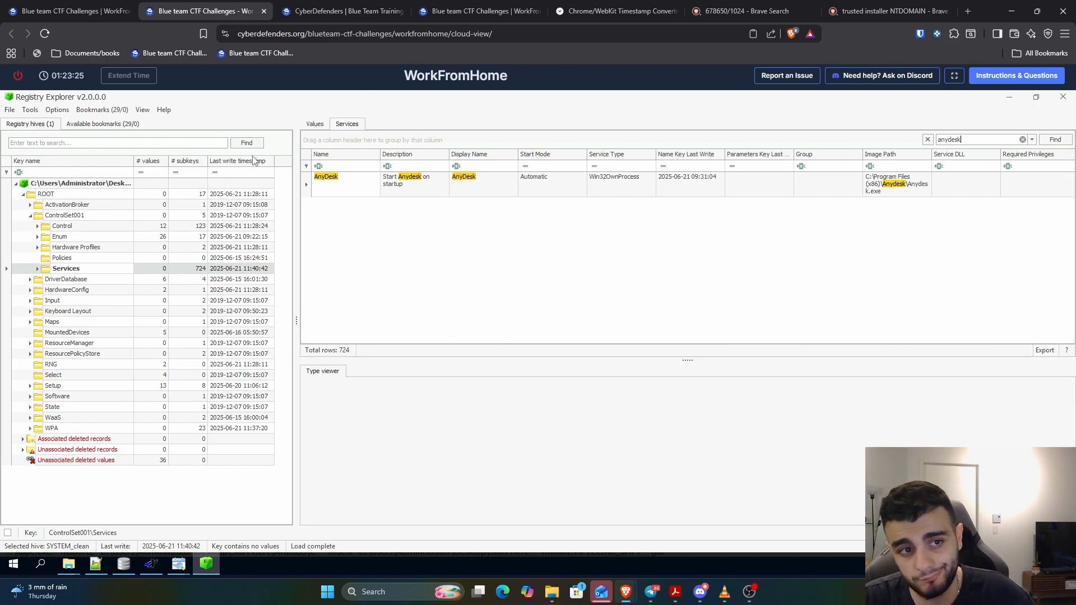
click(411, 189)
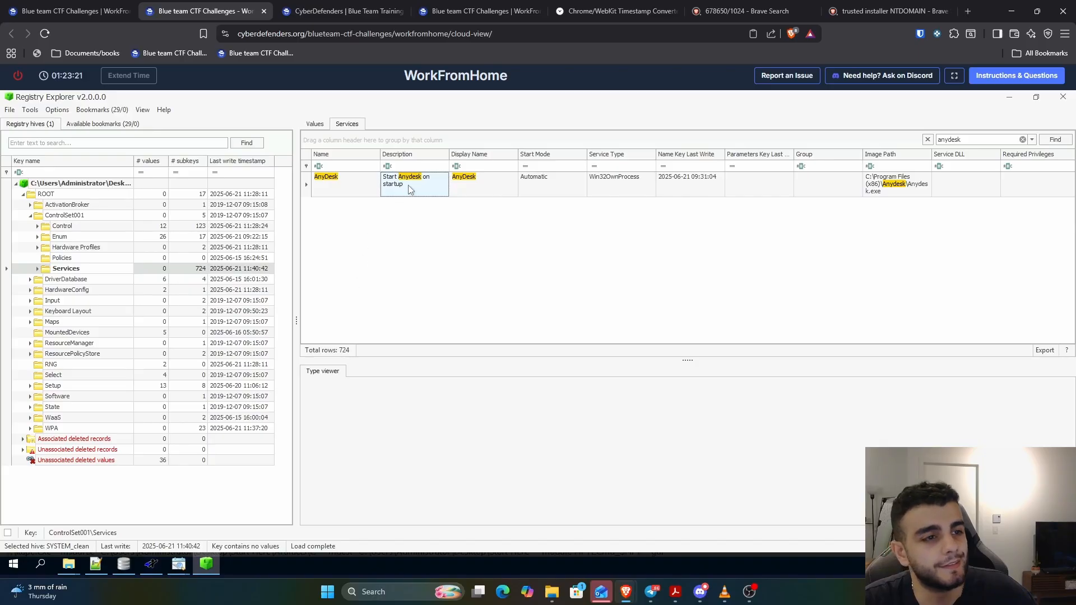
Step: Complete the Q15 persistence answer as "Anydesk.exe, start Anydesk on startup" and submit it
click(1016, 75)
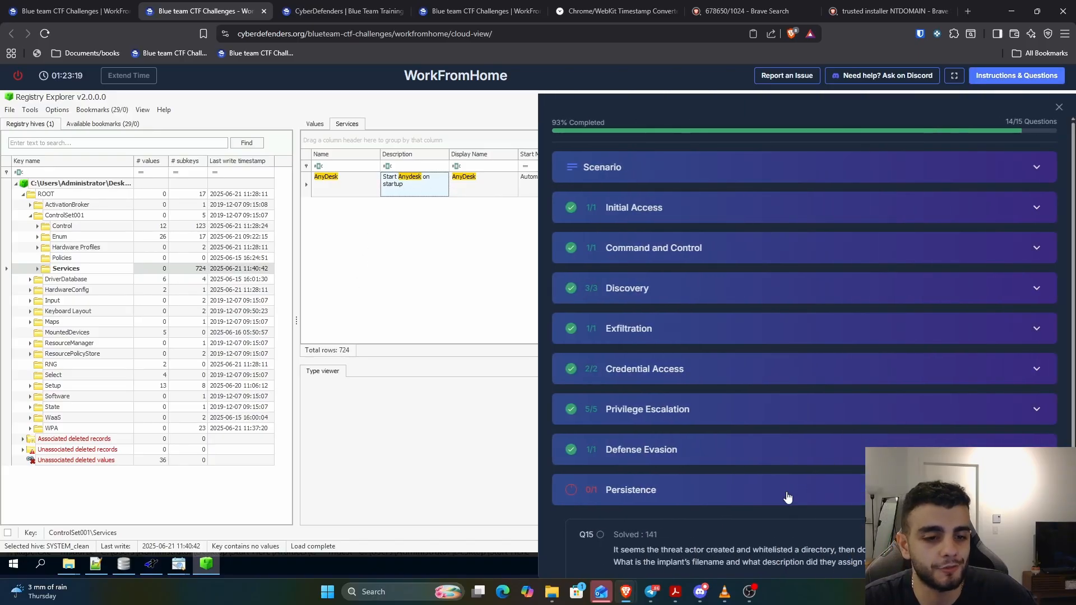
scroll(689, 513, down, 2)
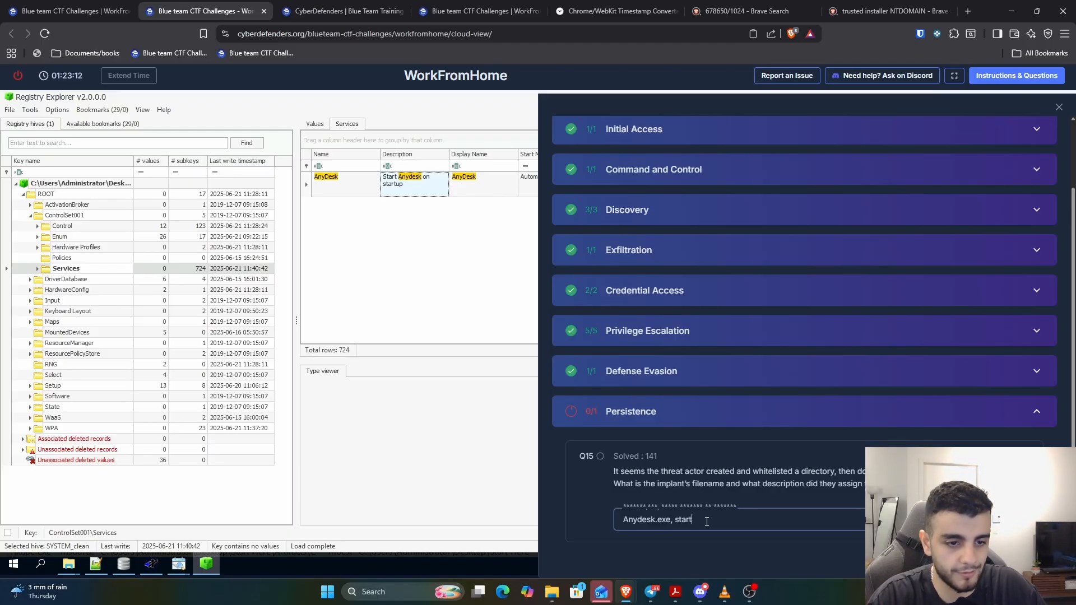
text(An)
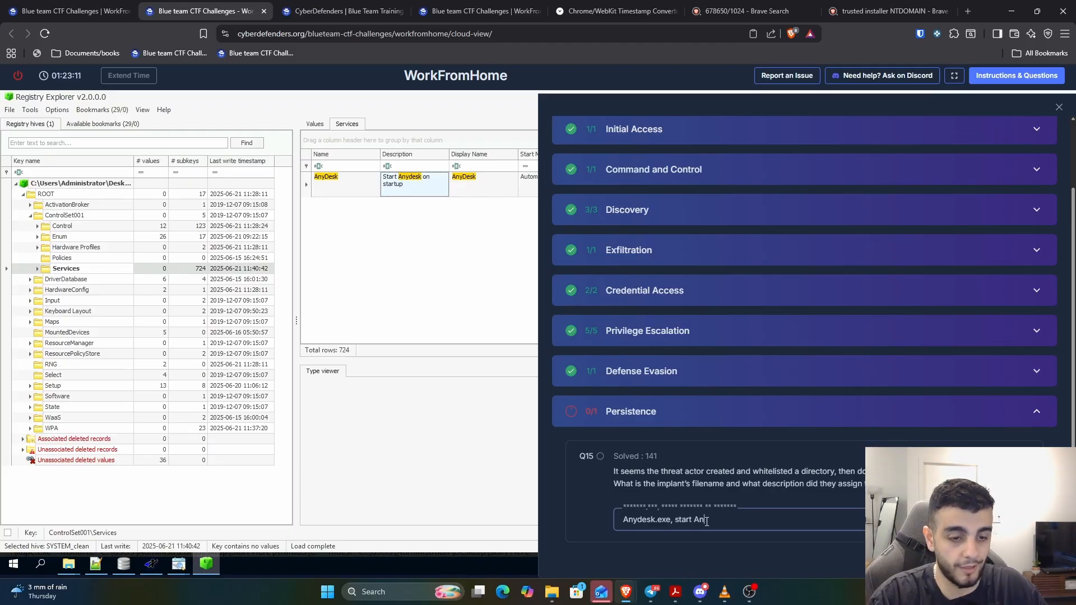
text(ydesk )
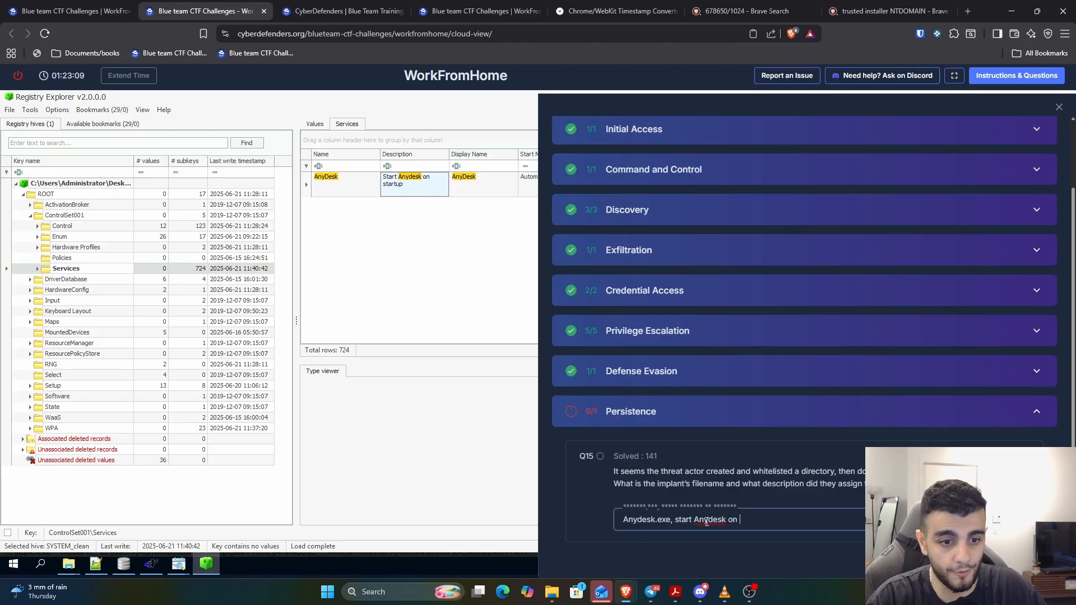
text(on start)
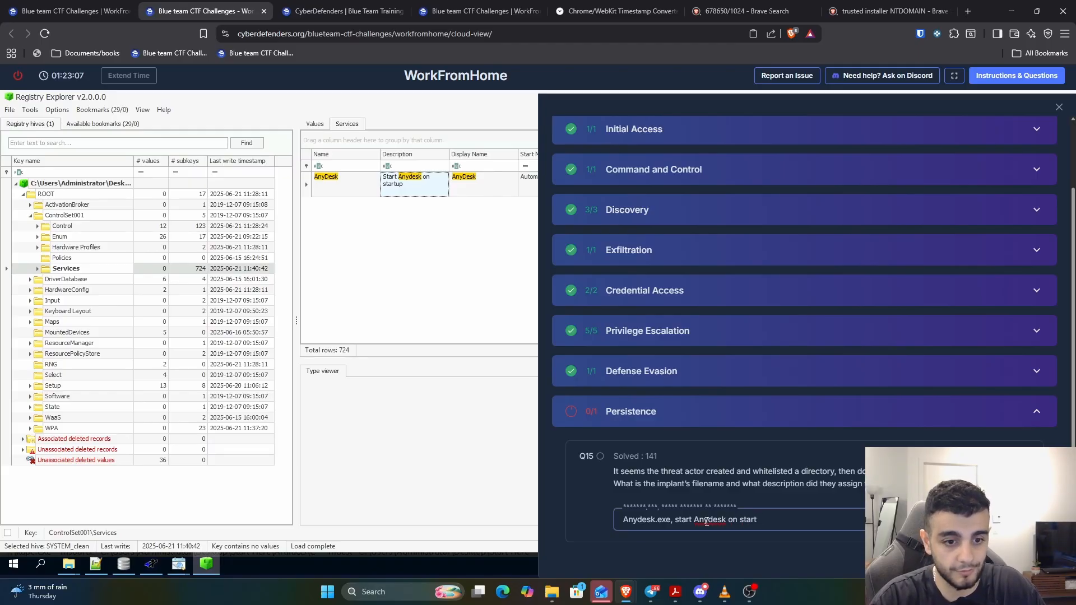
text(up)
key(Return)
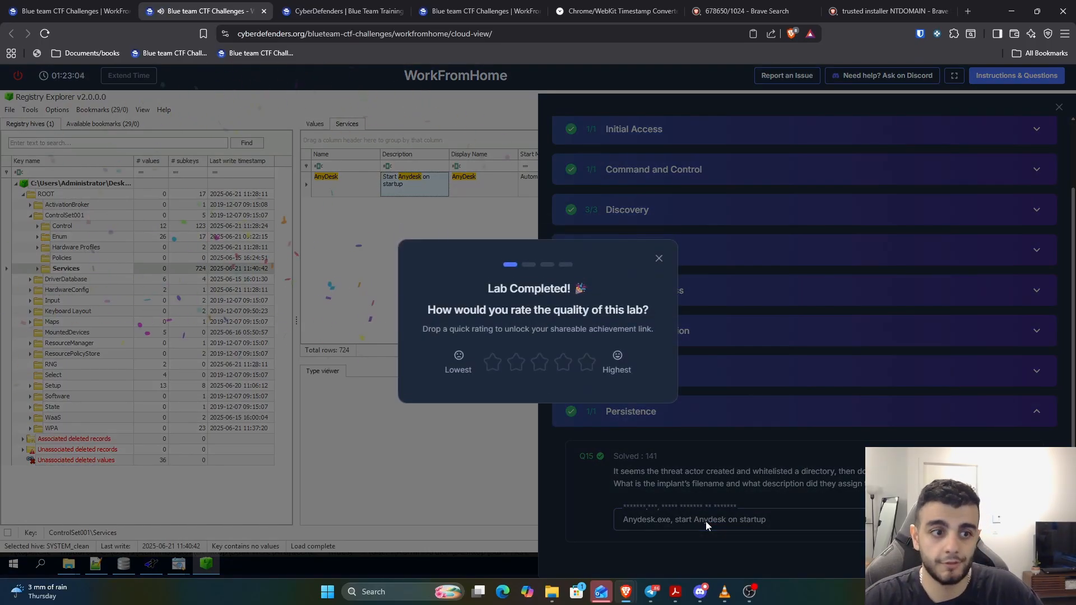
Step: Dismiss the lab rating prompt and the questions, and terminate the lab session
click(659, 259)
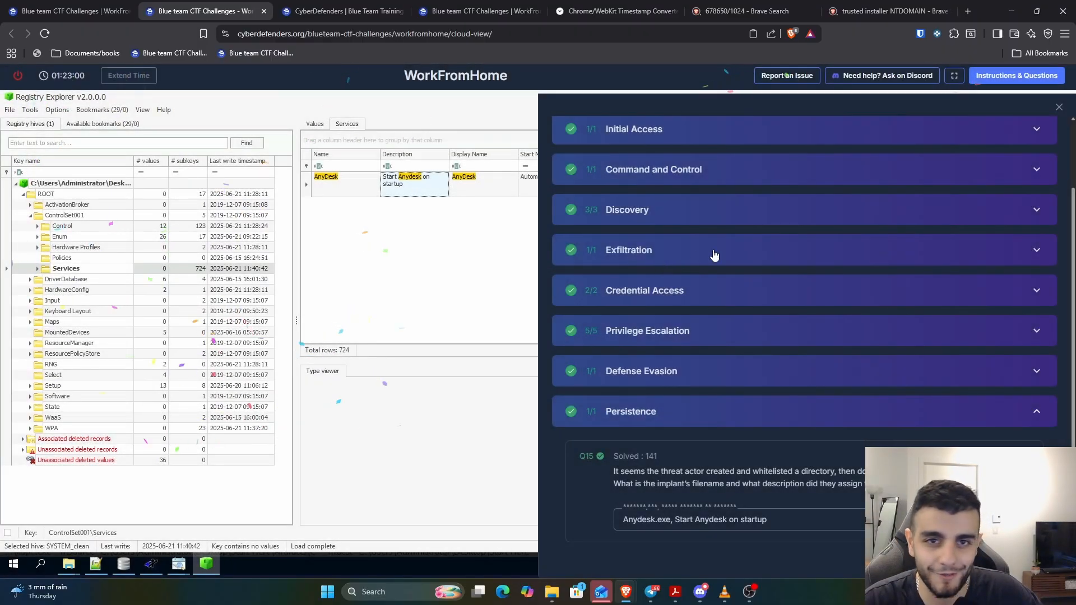
click(1060, 108)
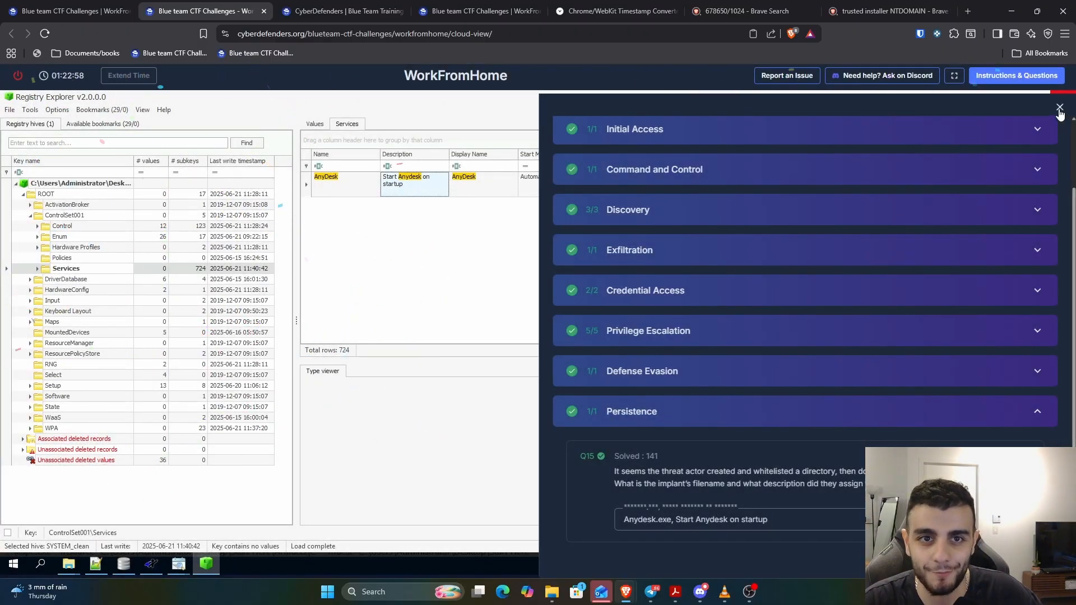
click(19, 77)
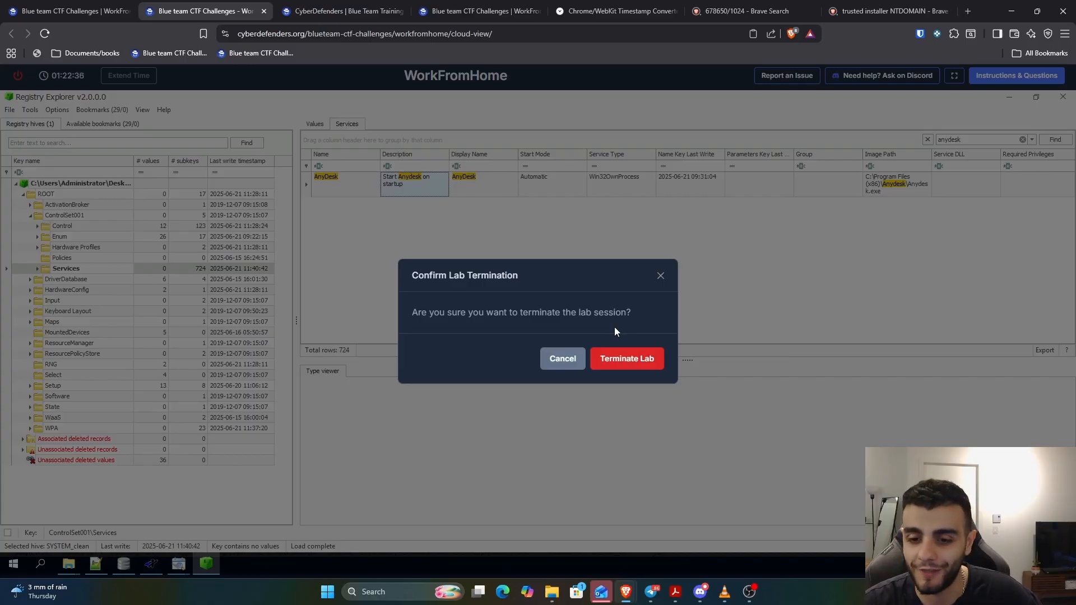
click(626, 362)
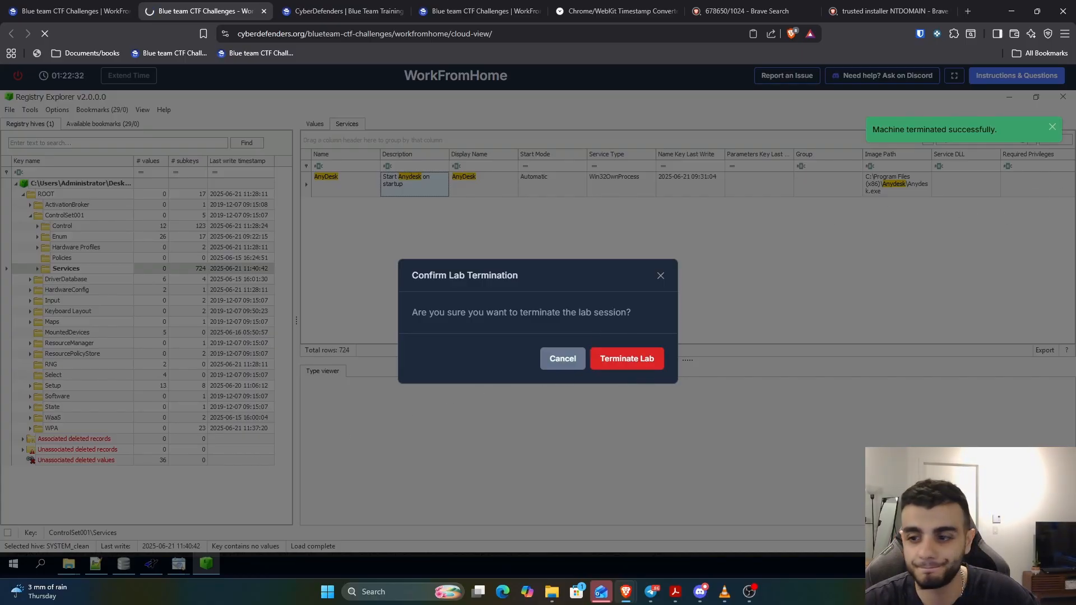